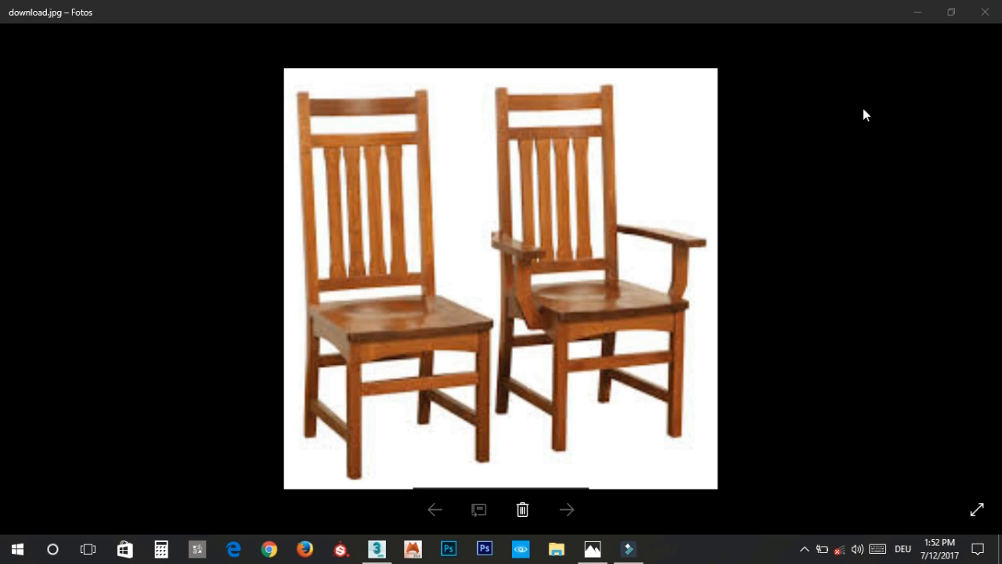
Step: Switch to 3ds Max and start the Box primitive in a maximized Perspective viewport
{"action": "left_click", "coordinate": [915, 11]}
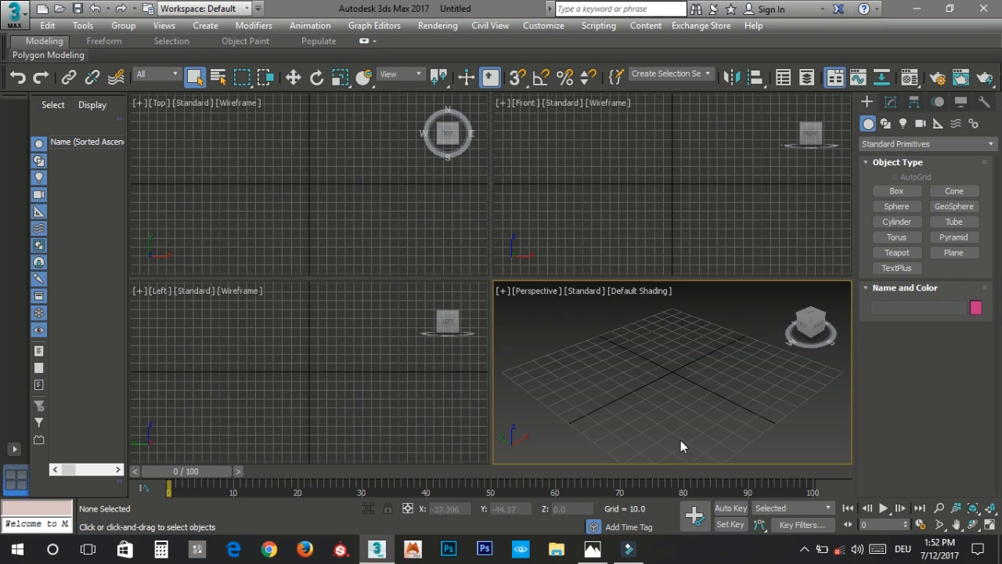
{"action": "key", "text": "alt+w"}
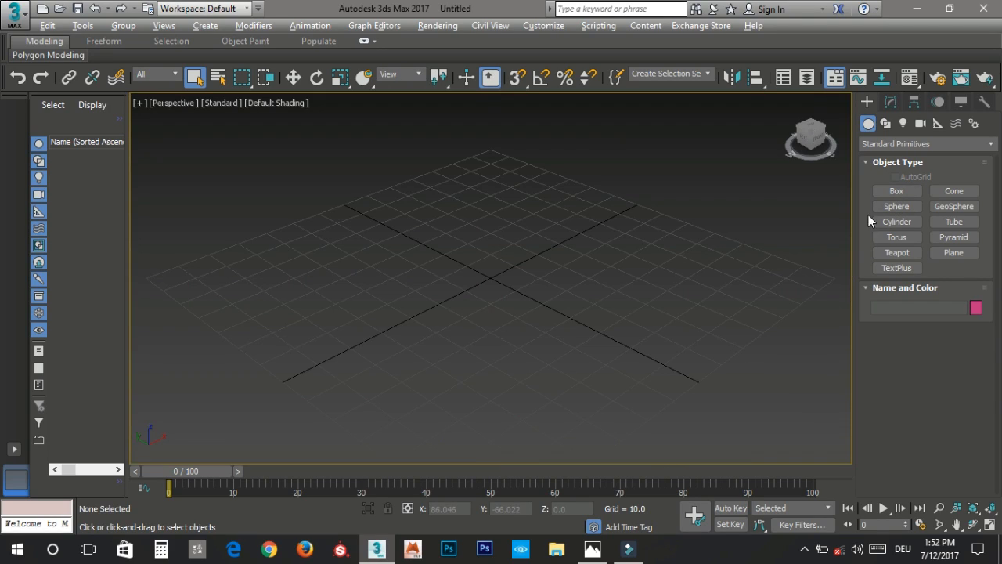
{"action": "left_click", "coordinate": [898, 192]}
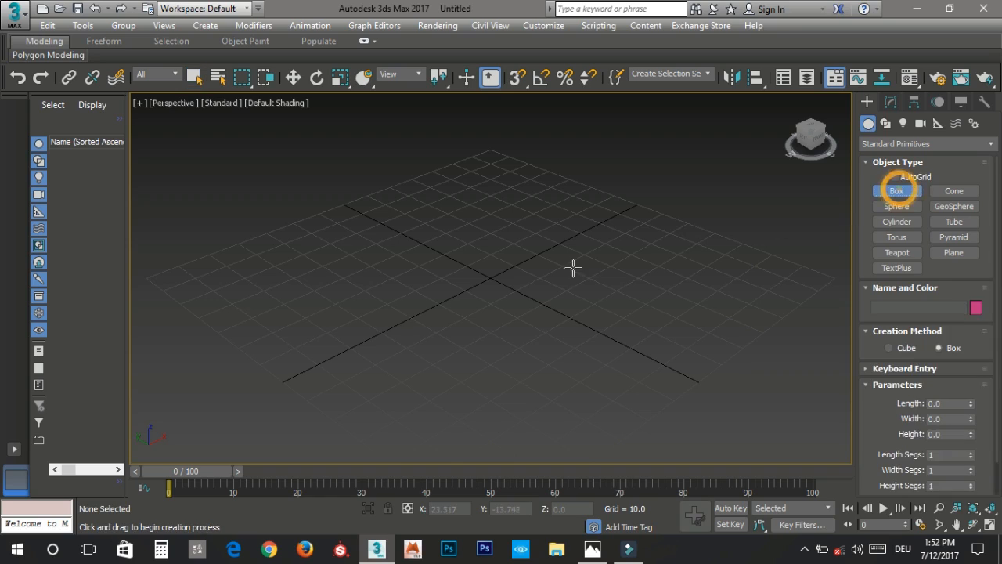
{"action": "scroll", "coordinate": [493, 281], "scroll_direction": "down", "scroll_amount": 1}
{"action": "left_click_drag", "start_coordinate": [484, 277], "coordinate": [500, 288]}
{"action": "right_click", "coordinate": [520, 269]}
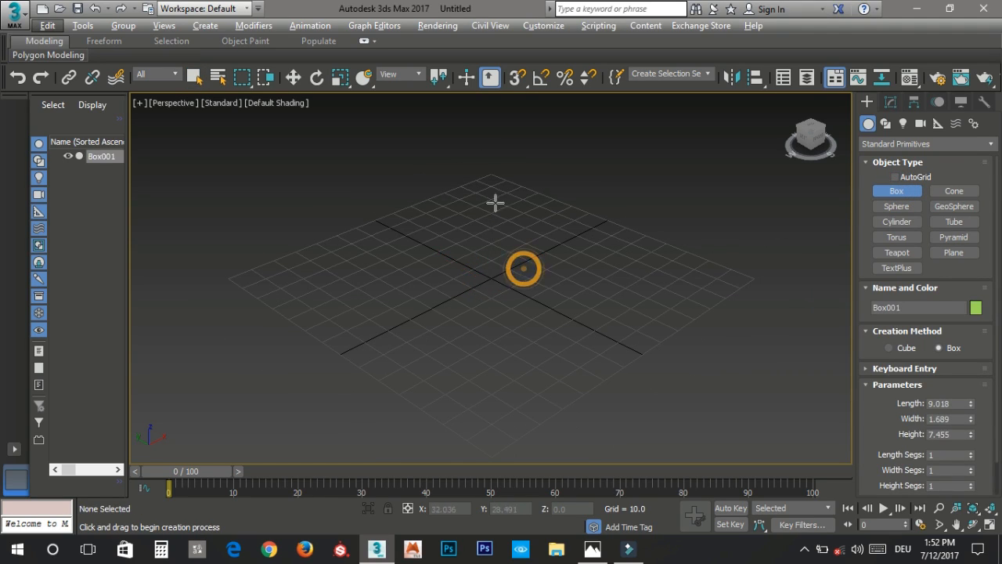
Step: Turn on 3D snapping and set it to snap to grid points
{"action": "right_click", "coordinate": [521, 83]}
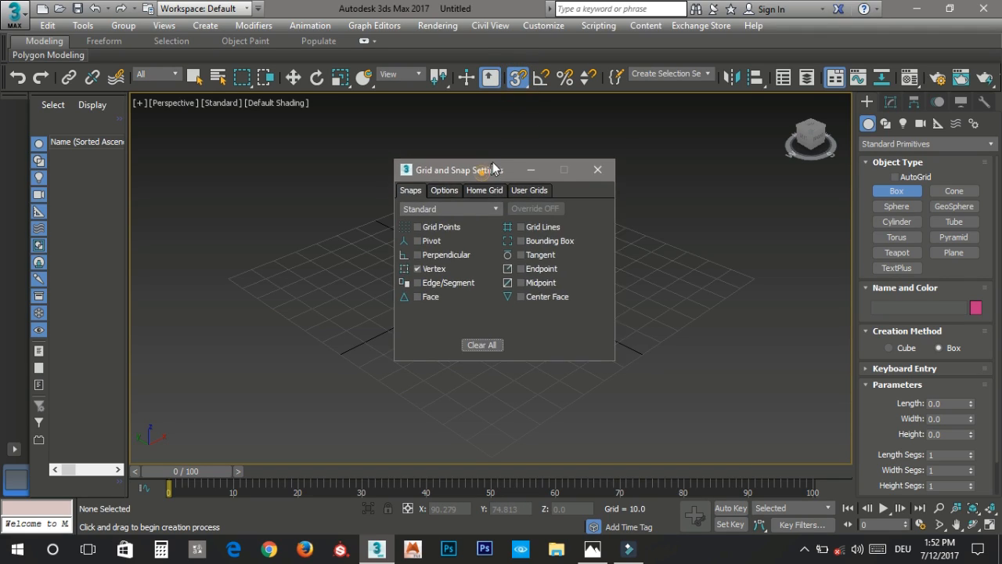
{"action": "left_click_drag", "start_coordinate": [478, 180], "coordinate": [501, 144]}
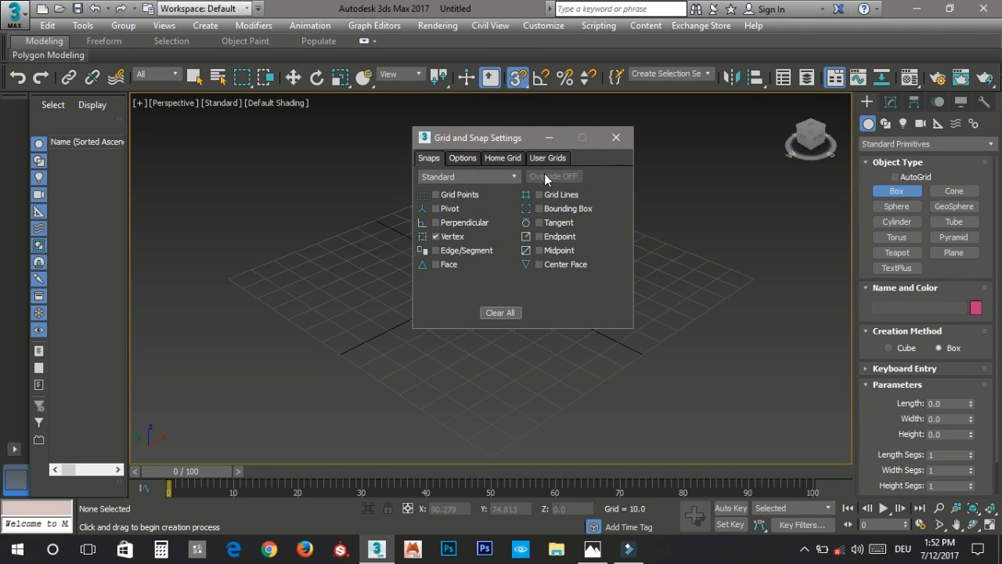
{"action": "left_click", "coordinate": [616, 137]}
Step: Draw a box 120 by 120 with a height of 10, centred on the grid origin
{"action": "left_click_drag", "start_coordinate": [492, 278], "coordinate": [609, 335]}
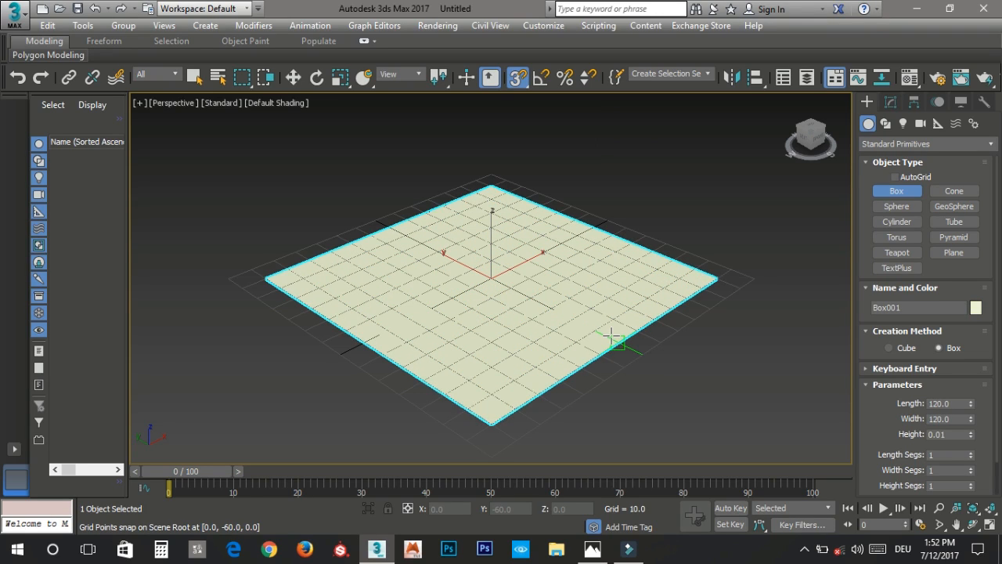
{"action": "right_click", "coordinate": [602, 294]}
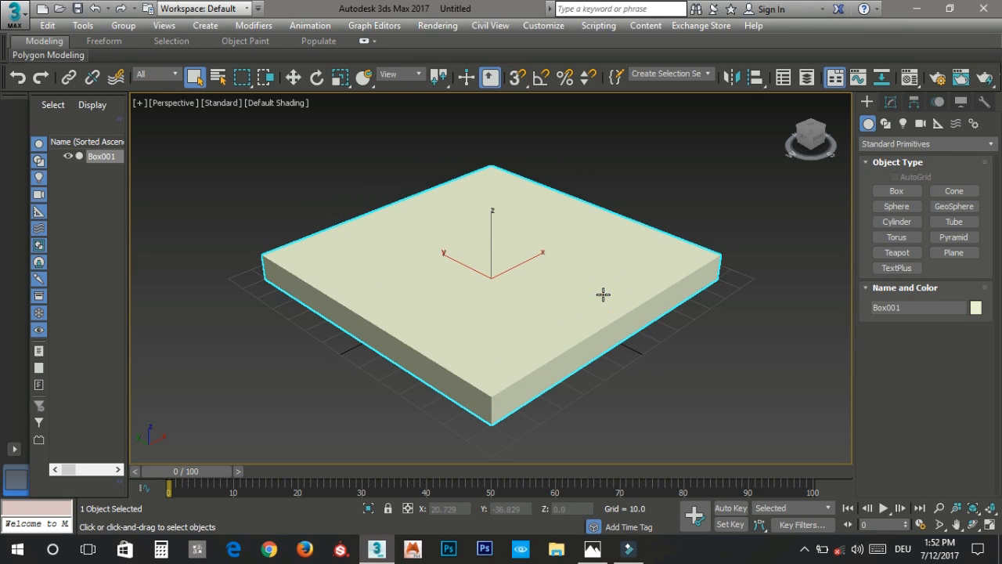
{"action": "key", "text": "w"}
{"action": "mouse_move", "coordinate": [580, 352]}
{"action": "middle_mouse_down", "text": "alt"}
{"action": "mouse_move", "coordinate": [568, 332]}
{"action": "mouse_move", "coordinate": [575, 343]}
{"action": "middle_mouse_up", "text": "alt"}
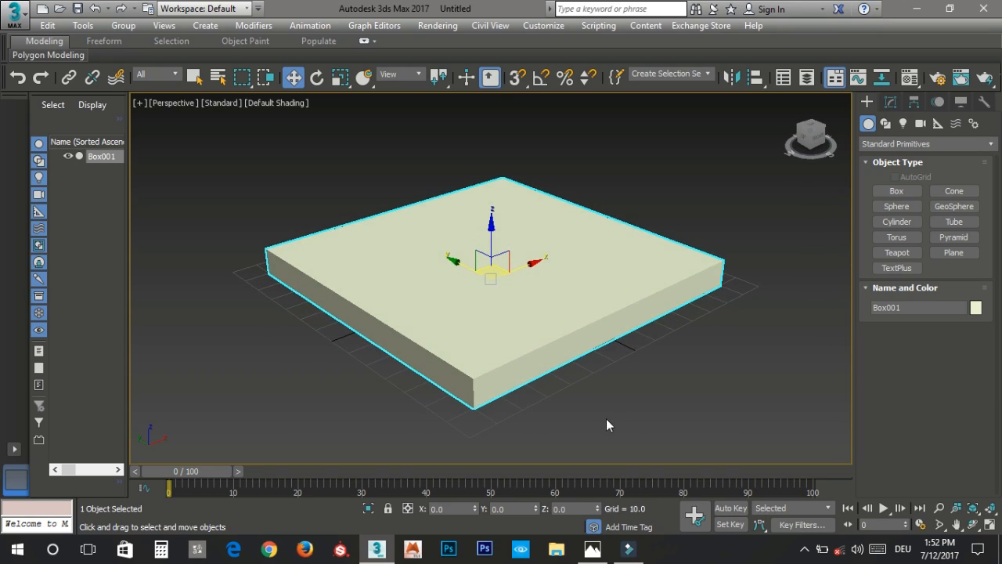
Step: Assign the 01 - Default material to the box and darken its ambient and diffuse colour to a mid grey
{"action": "key", "text": "m"}
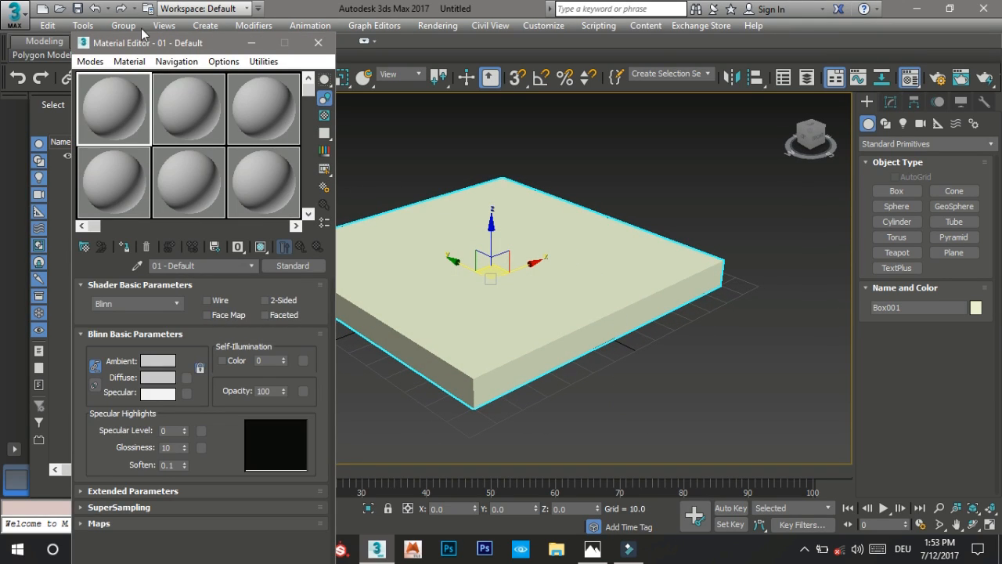
{"action": "left_click_drag", "start_coordinate": [107, 48], "coordinate": [678, 19]}
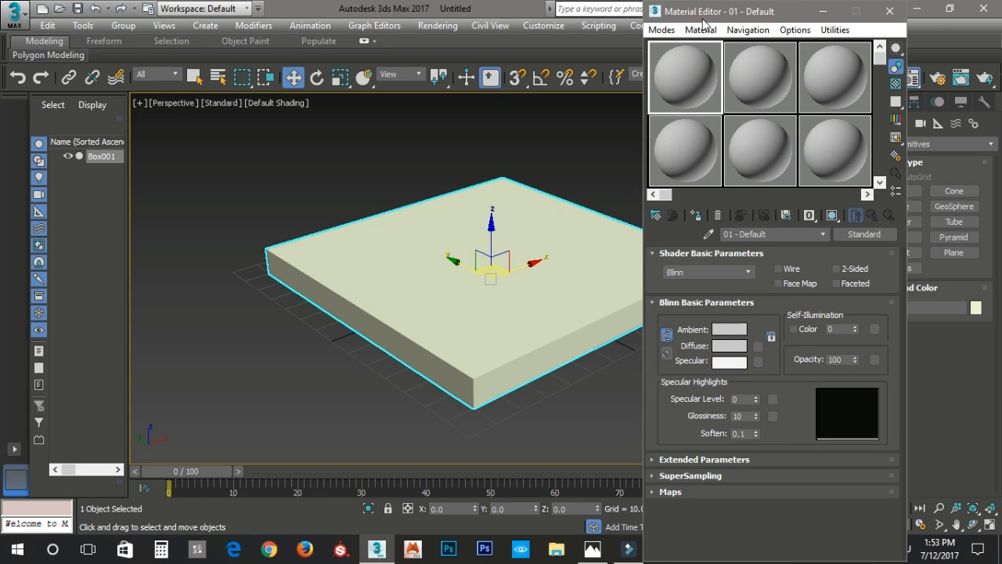
{"action": "left_click", "coordinate": [697, 217]}
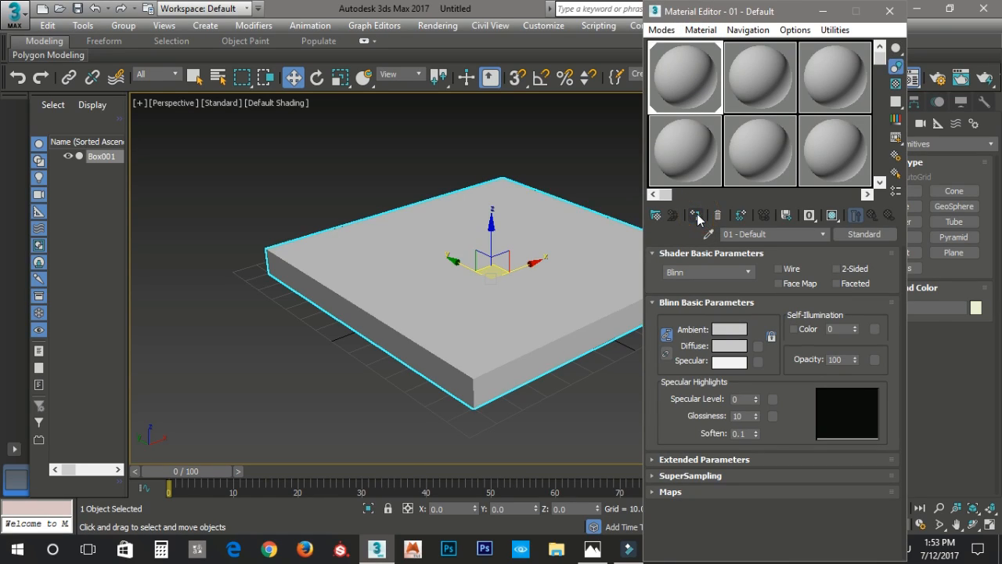
{"action": "left_click", "coordinate": [729, 330]}
{"action": "left_click", "coordinate": [542, 223]}
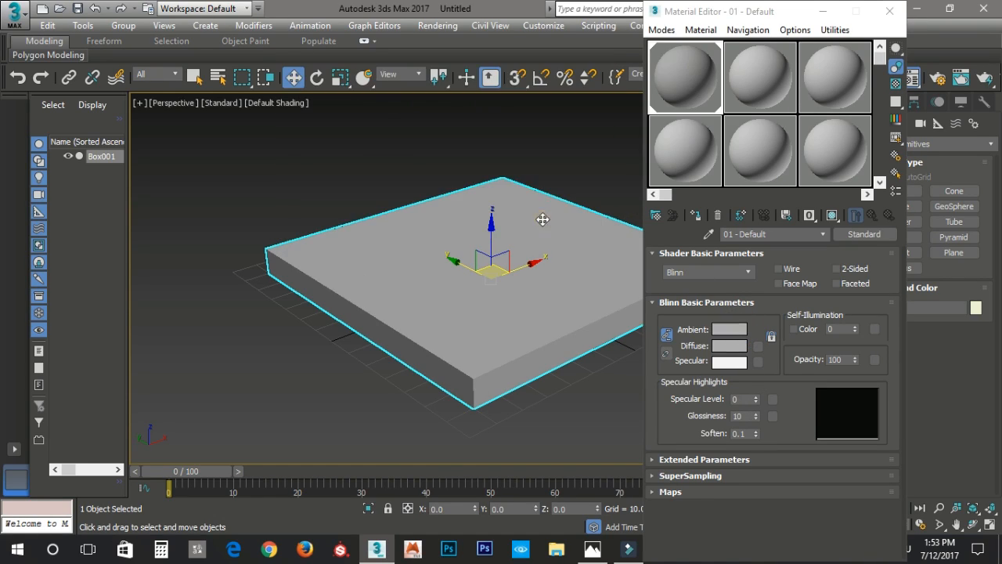
{"action": "left_click", "coordinate": [887, 11]}
Step: Check the chair seat in the reference photo and turn on edged faces for the box in the Perspective viewport
{"action": "middle_click_drag", "start_coordinate": [642, 261], "coordinate": [575, 291], "text": "alt"}
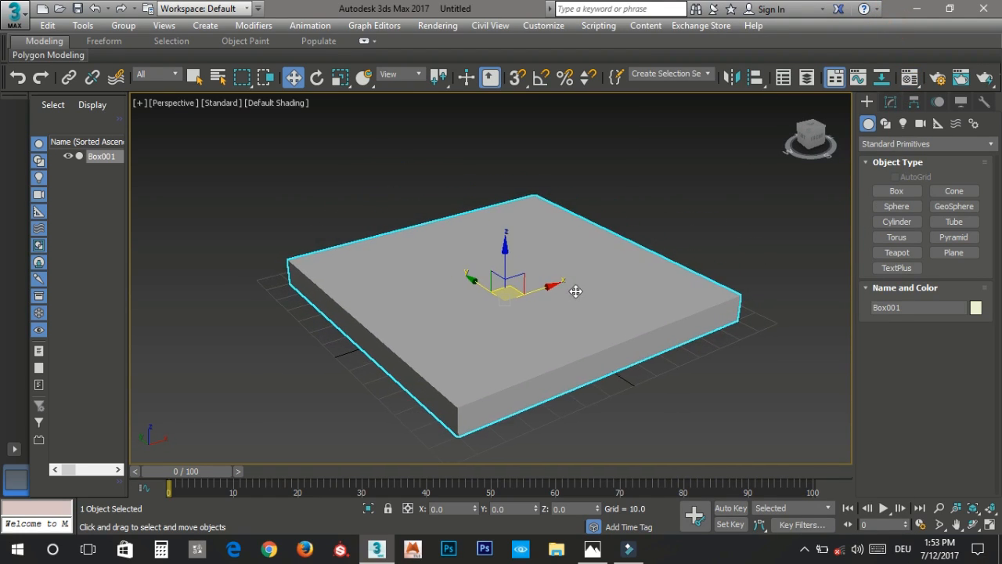
{"action": "left_click", "coordinate": [593, 548]}
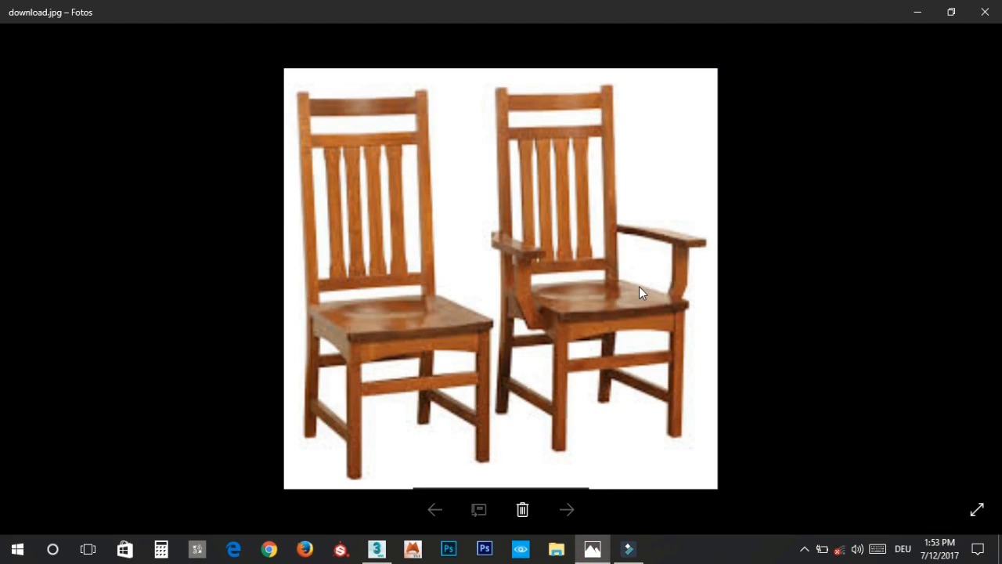
{"action": "left_click", "coordinate": [914, 11]}
{"action": "middle_click_drag", "start_coordinate": [642, 309], "coordinate": [658, 286], "text": "alt"}
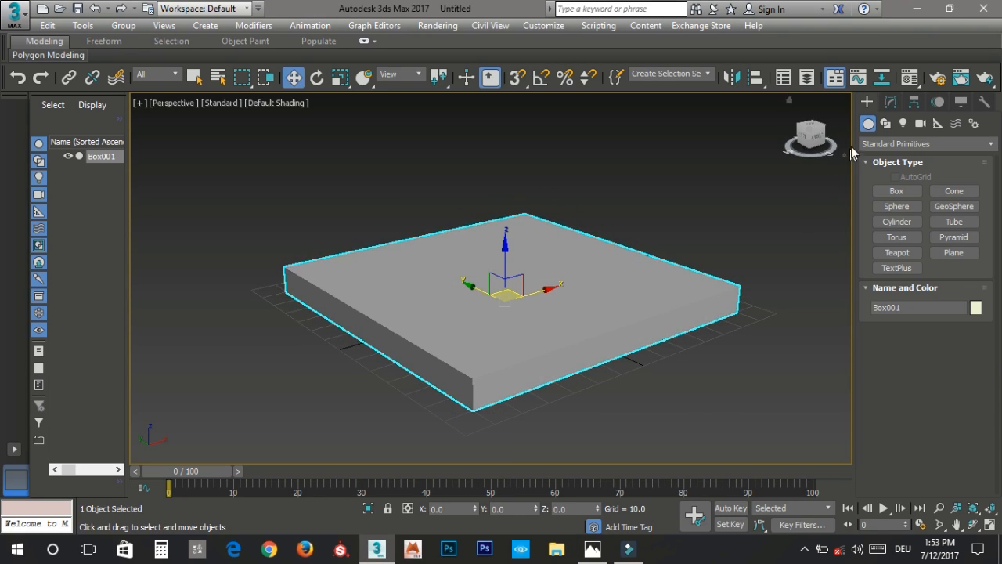
{"action": "left_click", "coordinate": [890, 102]}
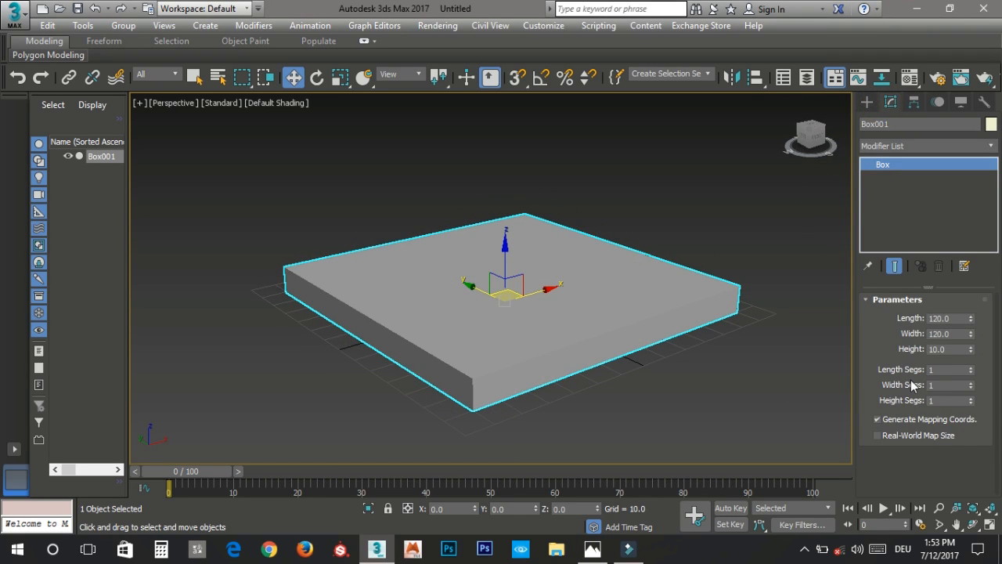
{"action": "key", "text": "F4"}
{"action": "middle_click_drag", "start_coordinate": [604, 369], "coordinate": [595, 350]}
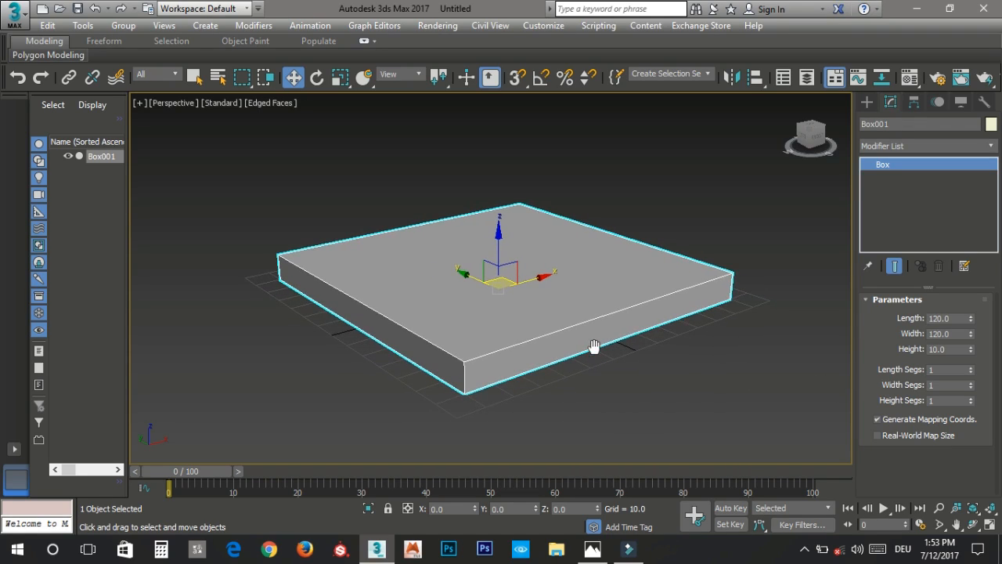
{"action": "left_click", "coordinate": [595, 349]}
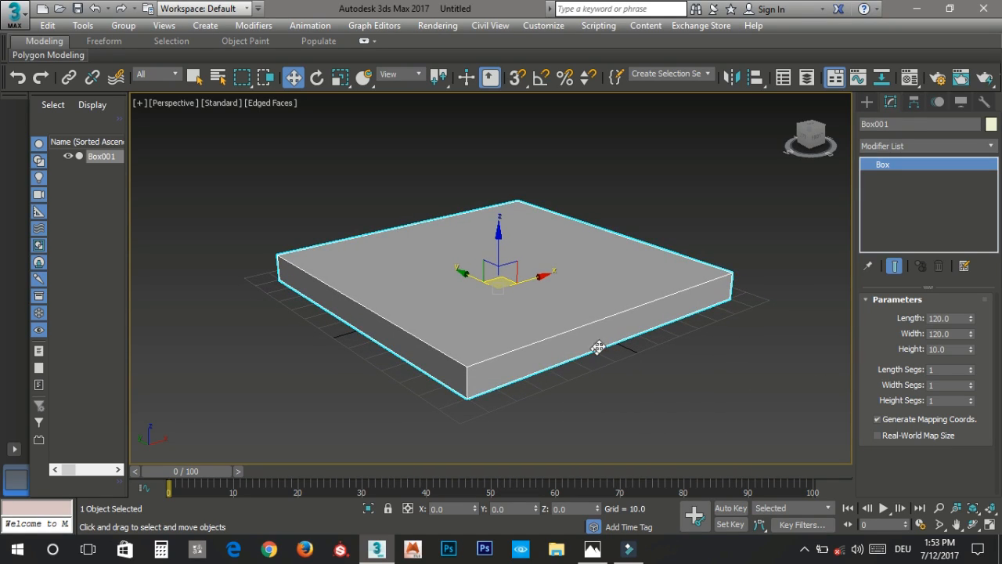
Step: Set the box's length and width to 100 and its height to 5
{"action": "left_click", "coordinate": [951, 318]}
{"action": "left_click", "coordinate": [950, 334]}
{"action": "type", "text": "100"}
{"action": "middle_click_drag", "start_coordinate": [668, 350], "coordinate": [699, 379]}
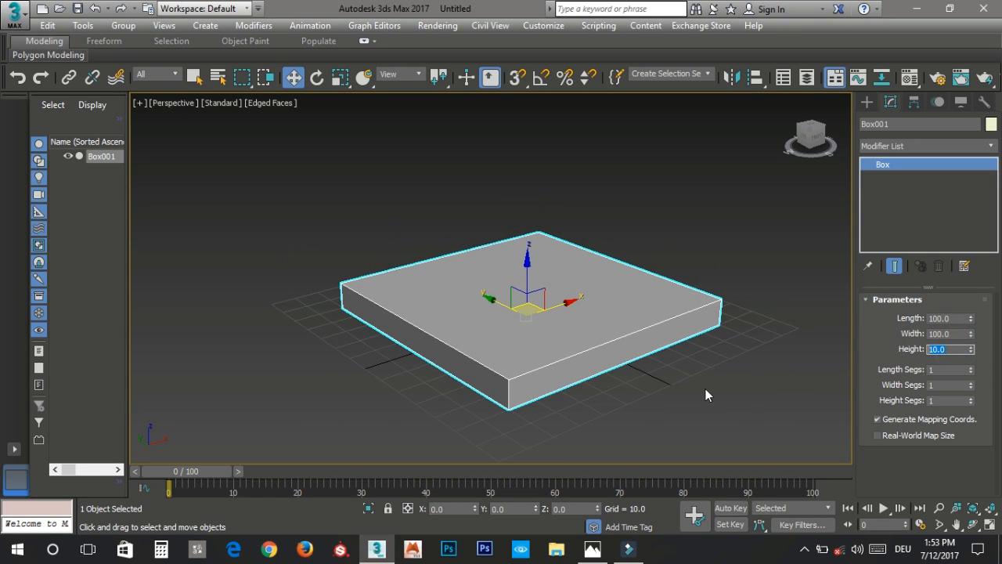
{"action": "type", "text": "5"}
{"action": "key", "text": "Return"}
{"action": "middle_click_drag", "start_coordinate": [689, 383], "coordinate": [689, 353]}
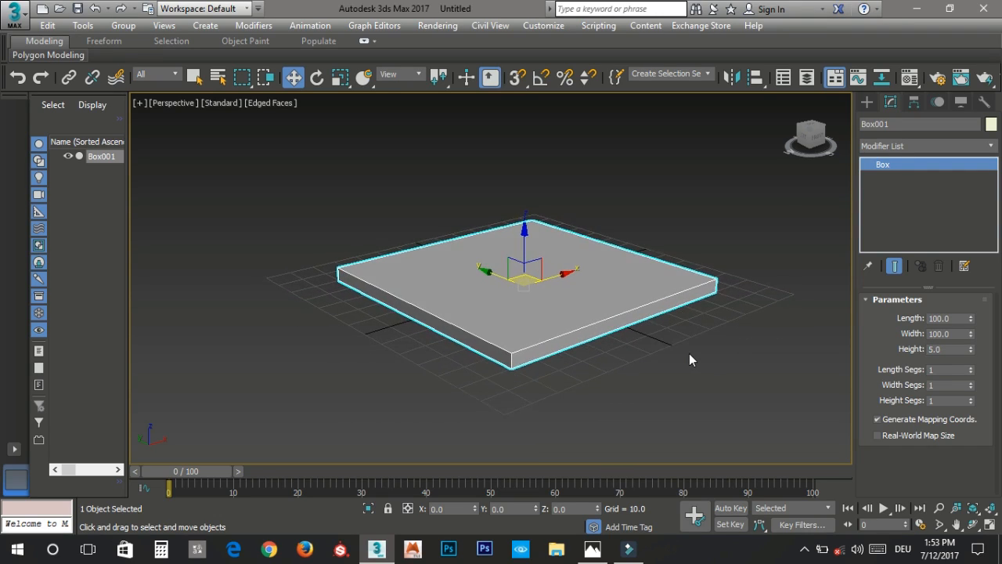
{"action": "scroll", "coordinate": [569, 297], "scroll_direction": "up", "scroll_amount": 2}
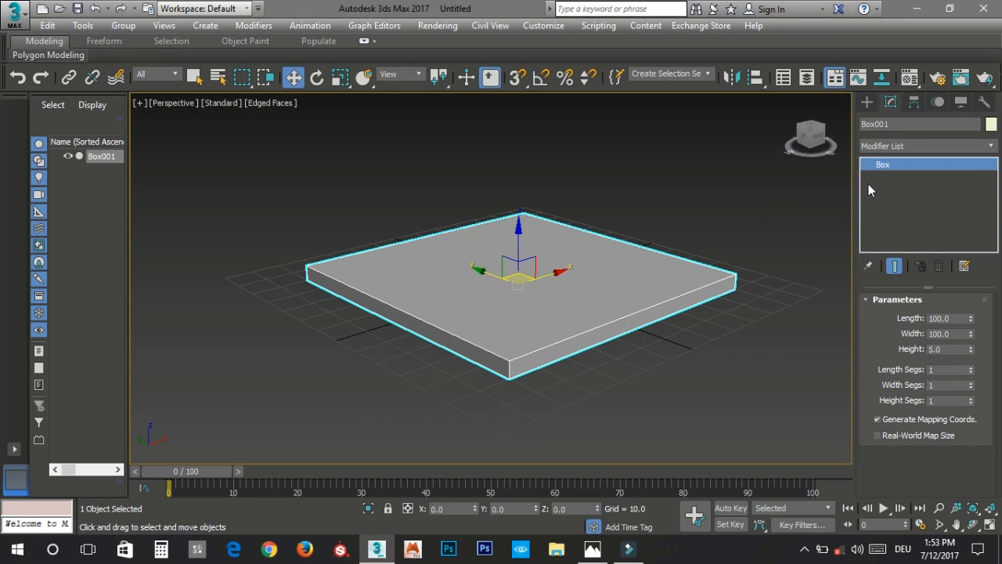
Step: Convert the seat box to an Editable Poly
{"action": "right_click", "coordinate": [544, 266]}
{"action": "mouse_move", "coordinate": [646, 420]}
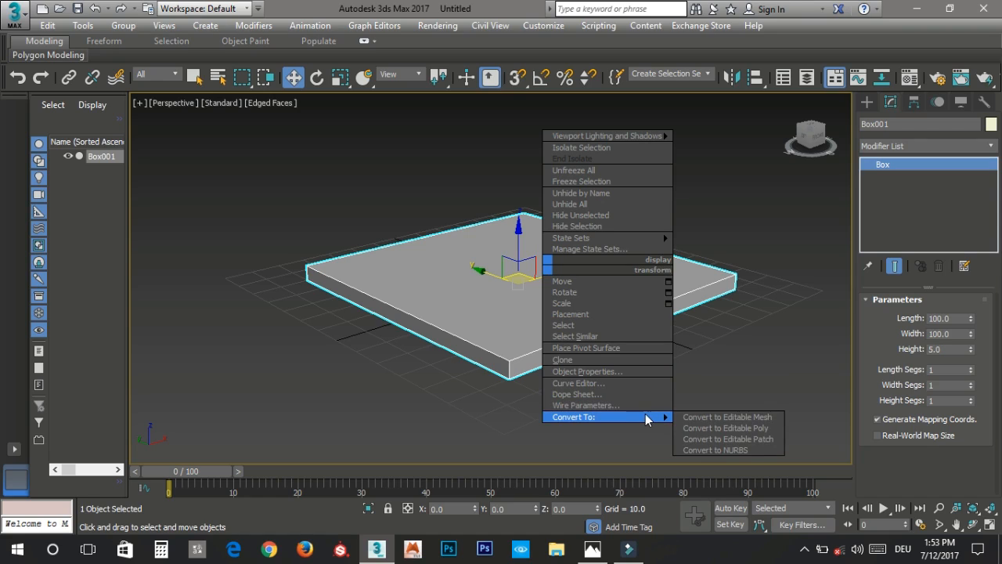
{"action": "left_click", "coordinate": [739, 428]}
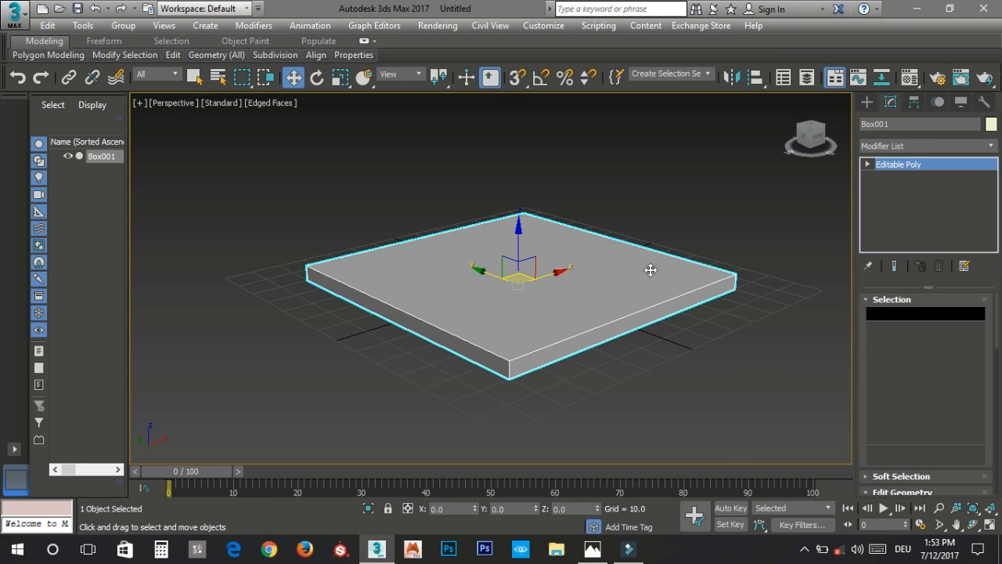
Step: Chamfer all edges of the seat box by 0.325 with one segment
{"action": "middle_click_drag", "start_coordinate": [662, 265], "coordinate": [653, 287]}
{"action": "mouse_move", "coordinate": [628, 329]}
{"action": "middle_mouse_down", "text": "alt"}
{"action": "mouse_move", "coordinate": [611, 313]}
{"action": "mouse_move", "coordinate": [609, 331]}
{"action": "middle_mouse_up", "text": "alt"}
{"action": "key", "text": "2"}
{"action": "key", "text": "ctrl+a"}
{"action": "scroll", "coordinate": [548, 370], "scroll_direction": "up", "scroll_amount": 2}
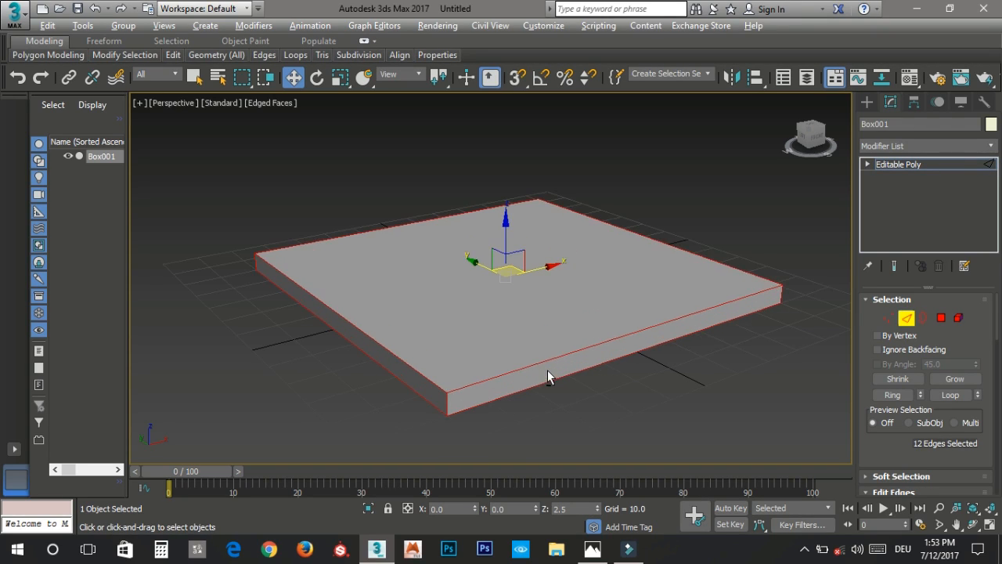
{"action": "middle_click_drag", "start_coordinate": [551, 377], "coordinate": [477, 357], "text": "alt"}
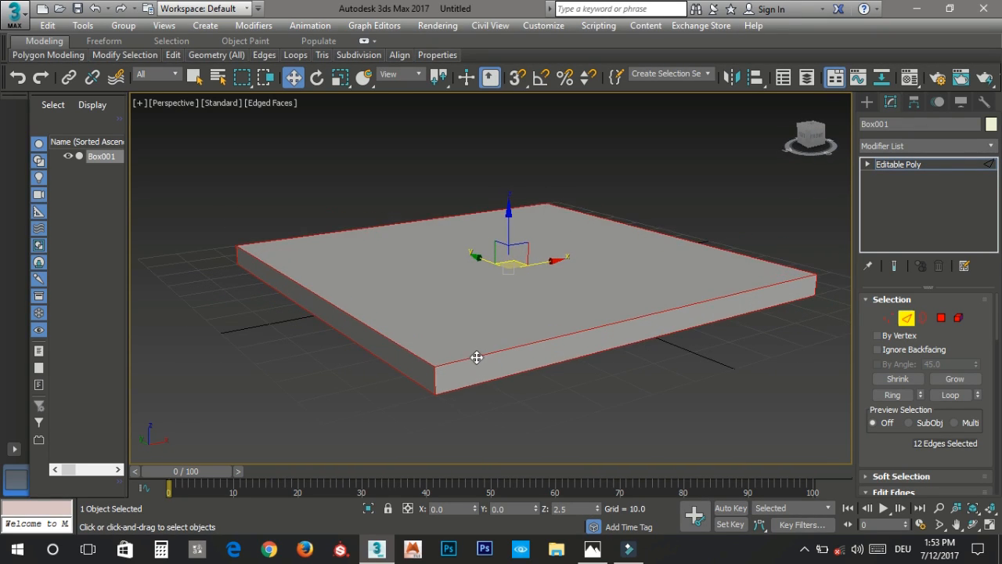
{"action": "right_click", "coordinate": [477, 357]}
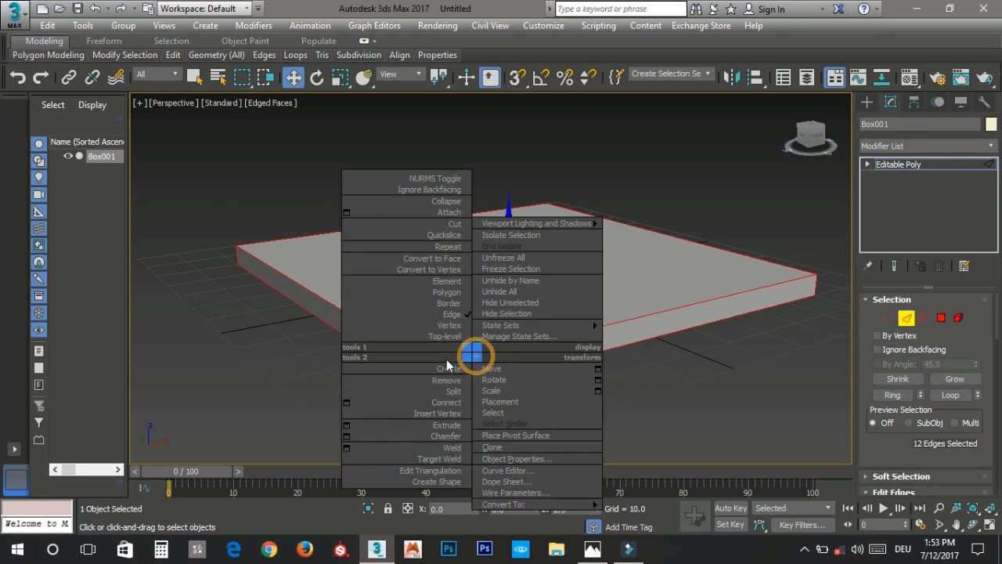
{"action": "left_click", "coordinate": [348, 433]}
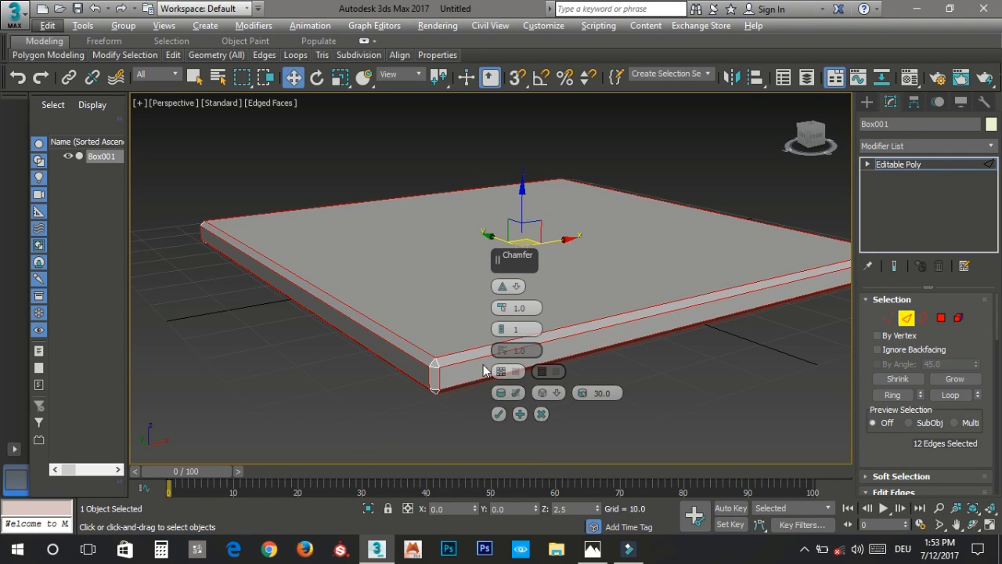
{"action": "left_click_drag", "start_coordinate": [503, 312], "coordinate": [502, 314]}
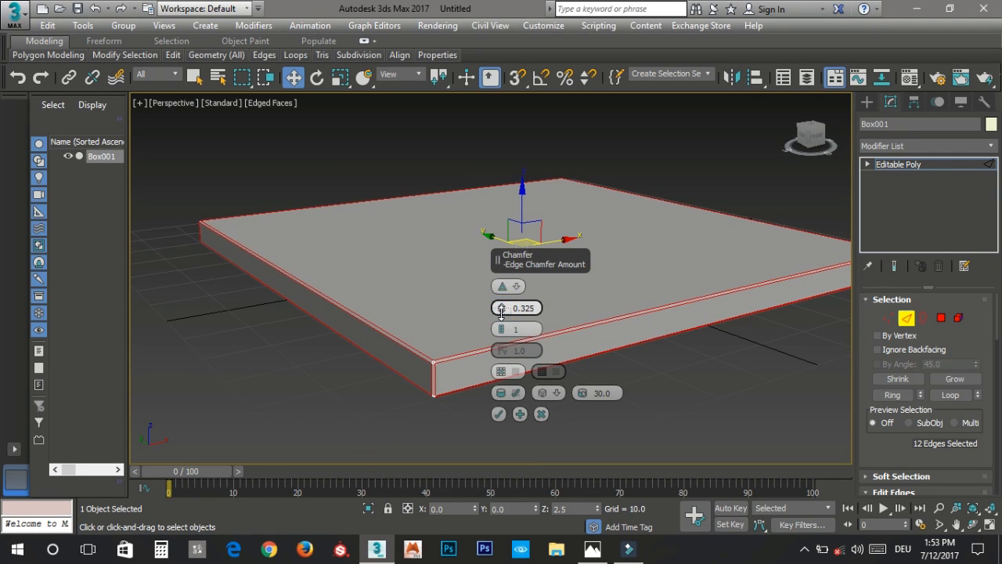
{"action": "left_click", "coordinate": [499, 414]}
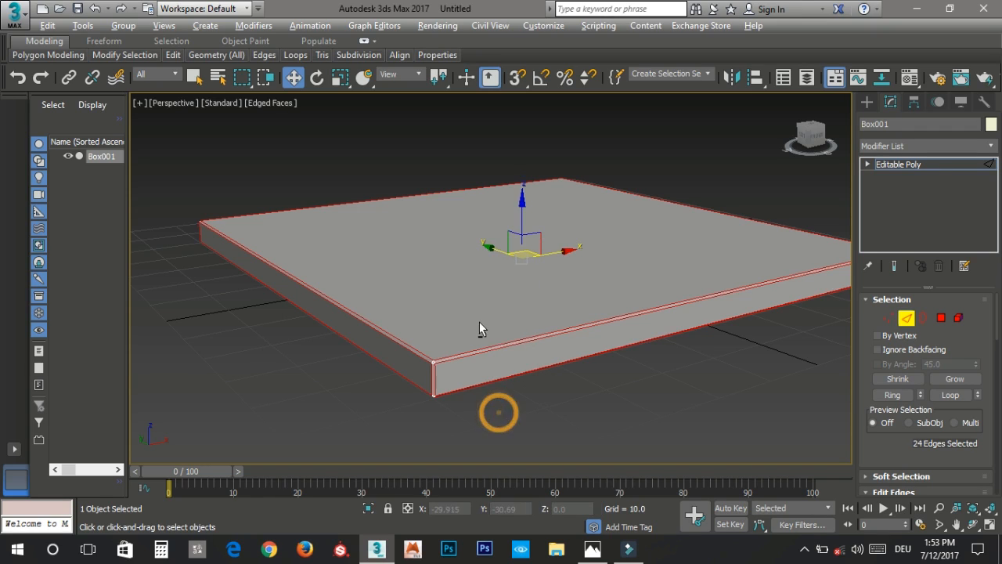
Step: Leave edge editing, deselect the seat and turn off edged faces
{"action": "scroll", "coordinate": [481, 326], "scroll_direction": "down", "scroll_amount": 1}
{"action": "key", "text": "2"}
{"action": "left_click", "coordinate": [597, 372]}
{"action": "mouse_move", "coordinate": [586, 375]}
{"action": "middle_mouse_down", "text": "alt"}
{"action": "mouse_move", "coordinate": [555, 344]}
{"action": "mouse_move", "coordinate": [575, 383]}
{"action": "middle_mouse_up", "text": "alt"}
{"action": "key", "text": "F4"}
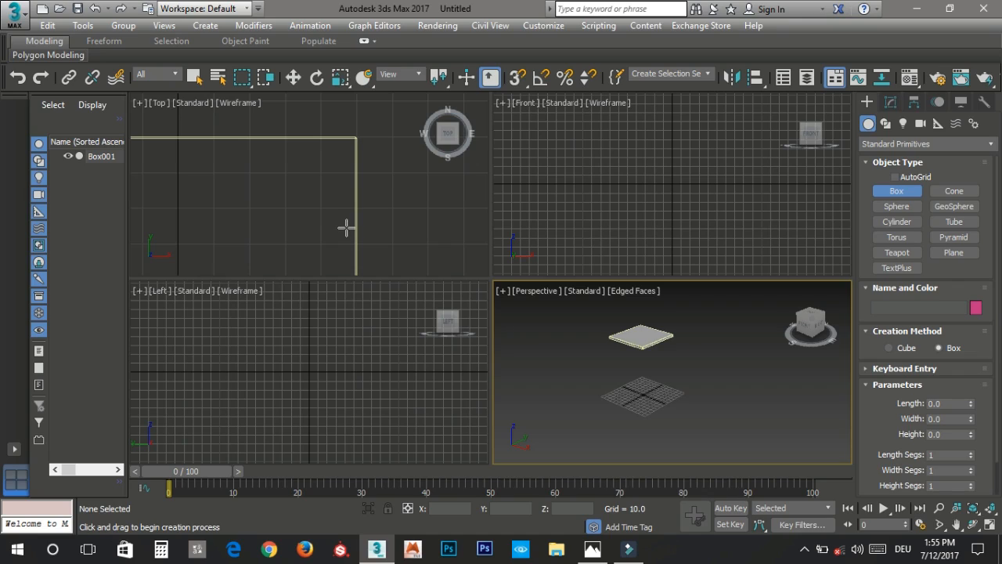
Step: Draw a small square-based box about 8.5 units per side at the origin in the maximized Top viewport
{"action": "right_click", "coordinate": [346, 228]}
{"action": "key", "text": "z"}
{"action": "key", "text": "alt+w"}
{"action": "scroll", "coordinate": [500, 260], "scroll_direction": "up", "scroll_amount": 1}
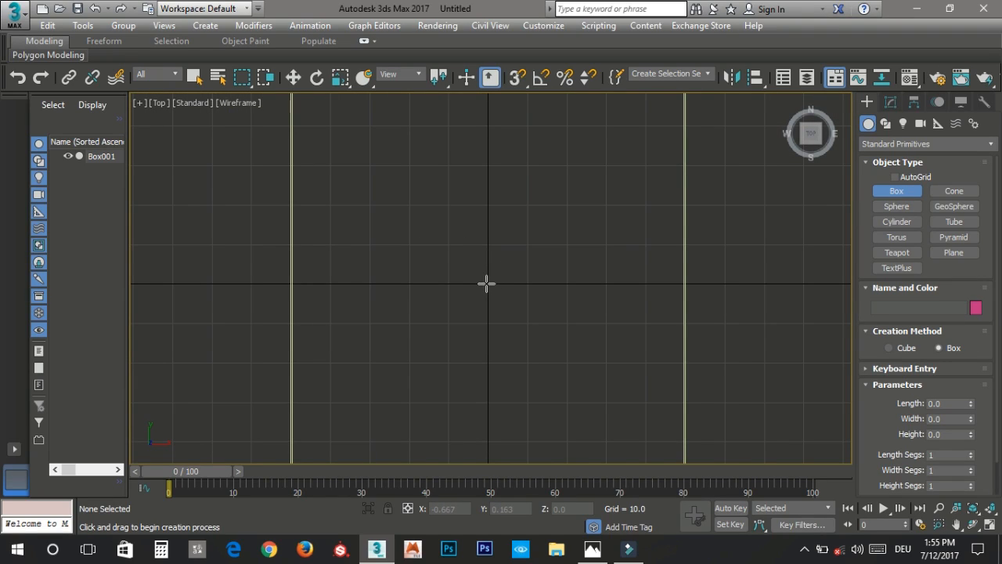
{"action": "left_click_drag", "start_coordinate": [488, 284], "coordinate": [488, 302], "text": "ctrl"}
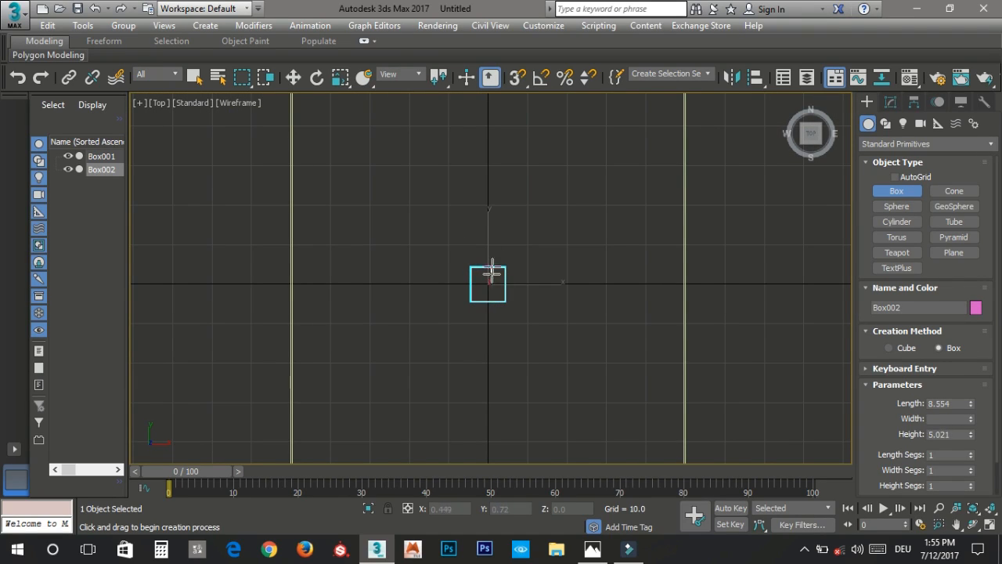
Step: Return to a maximized Perspective viewport and assign the seat's grey material to the small box
{"action": "key", "text": "alt+w"}
{"action": "right_click", "coordinate": [573, 332]}
{"action": "key", "text": "alt+w"}
{"action": "key", "text": "w"}
{"action": "middle_click_drag", "start_coordinate": [464, 327], "coordinate": [463, 311], "text": "alt"}
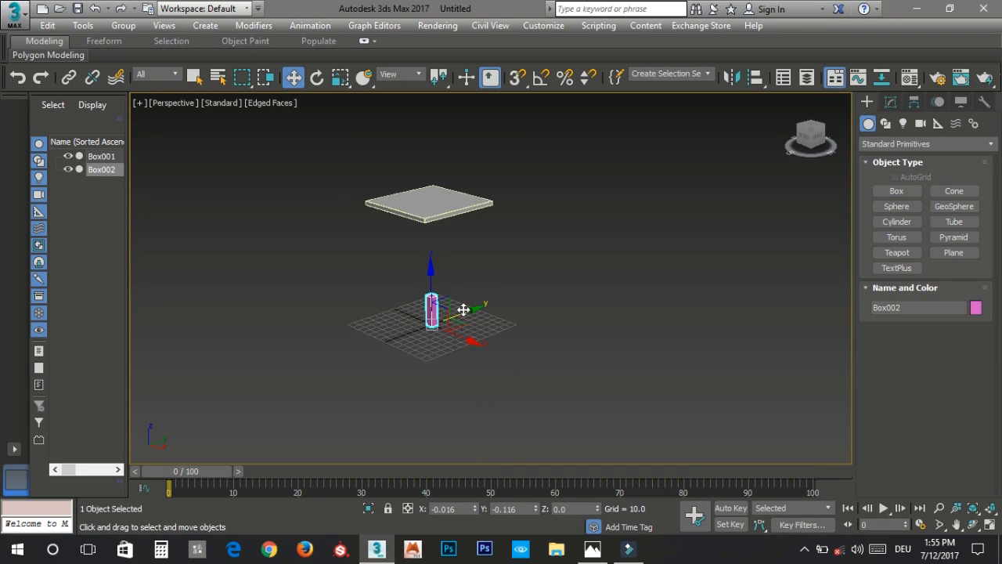
{"action": "scroll", "coordinate": [445, 311], "scroll_direction": "up", "scroll_amount": 2}
{"action": "key", "text": "m"}
{"action": "left_click", "coordinate": [695, 215]}
{"action": "left_click", "coordinate": [890, 11]}
Step: Scale the small box to about 73% in X and Y and 304% in Z to form a tall chair leg
{"action": "middle_click_drag", "start_coordinate": [508, 251], "coordinate": [470, 386]}
{"action": "key", "text": "r"}
{"action": "scroll", "coordinate": [465, 345], "scroll_direction": "up", "scroll_amount": 3}
{"action": "left_click_drag", "start_coordinate": [457, 333], "coordinate": [484, 118]}
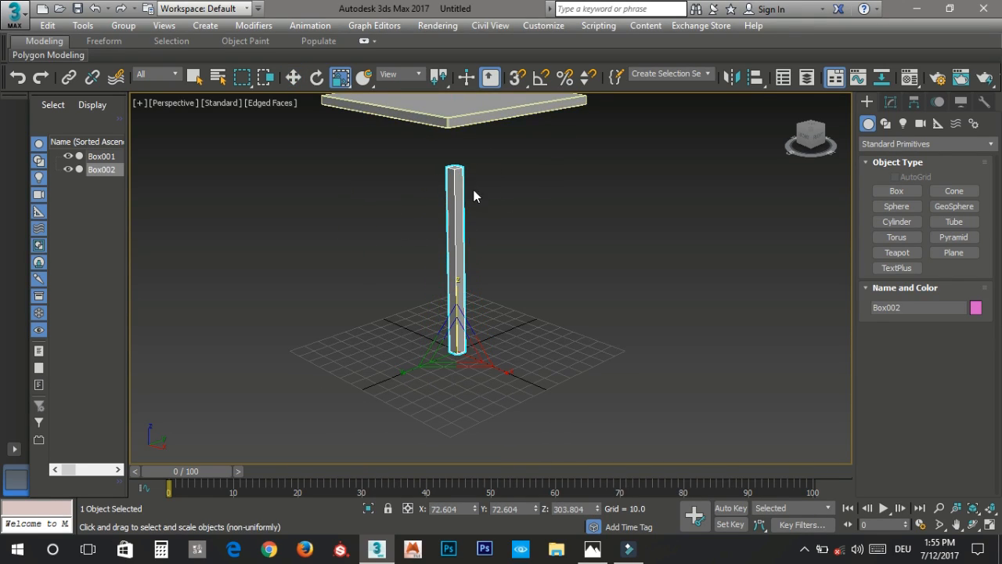
Step: Rescale the leg's height to about 252% in Z, comparing its proportions with the reference photo
{"action": "left_click_drag", "start_coordinate": [457, 310], "coordinate": [464, 272]}
{"action": "middle_click_drag", "start_coordinate": [461, 280], "coordinate": [513, 301], "text": "alt"}
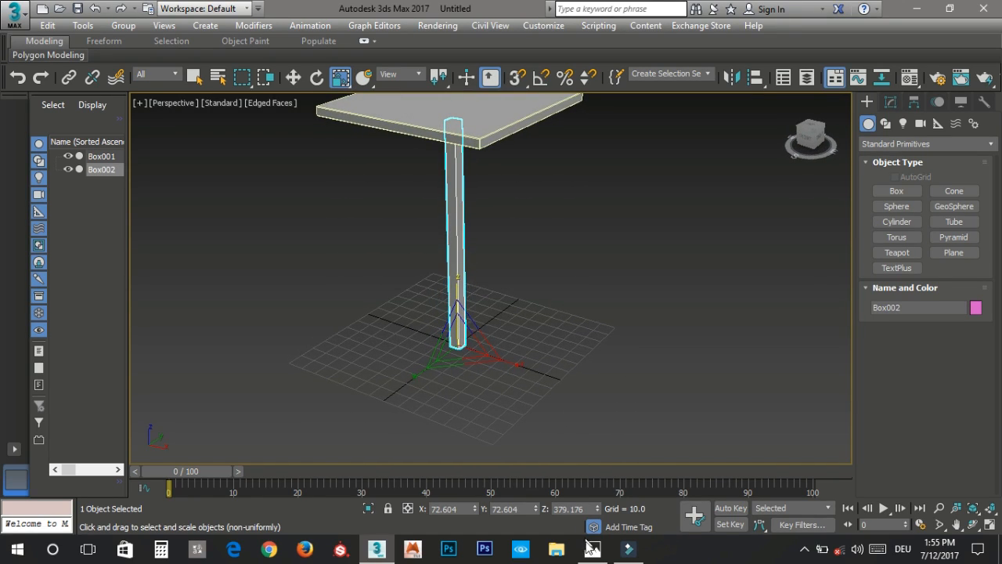
{"action": "left_click", "coordinate": [592, 548]}
{"action": "left_click", "coordinate": [592, 548]}
{"action": "left_click_drag", "start_coordinate": [455, 279], "coordinate": [456, 298]}
{"action": "middle_click_drag", "start_coordinate": [470, 284], "coordinate": [512, 268], "text": "alt"}
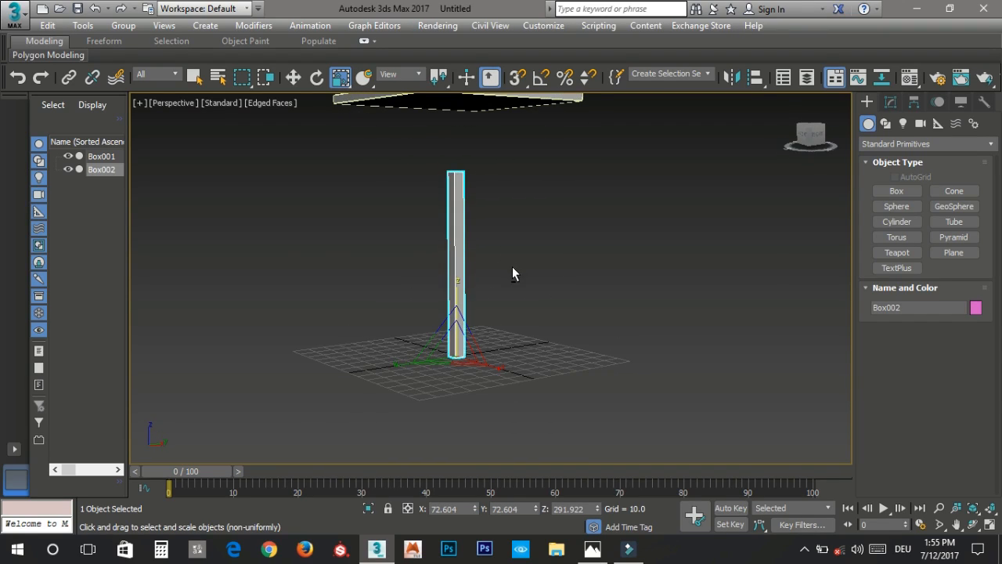
{"action": "left_click_drag", "start_coordinate": [455, 280], "coordinate": [458, 291]}
{"action": "middle_click_drag", "start_coordinate": [461, 291], "coordinate": [462, 320]}
Step: Set the leg box's length and width to 10 and its height to 35
{"action": "left_click", "coordinate": [888, 105]}
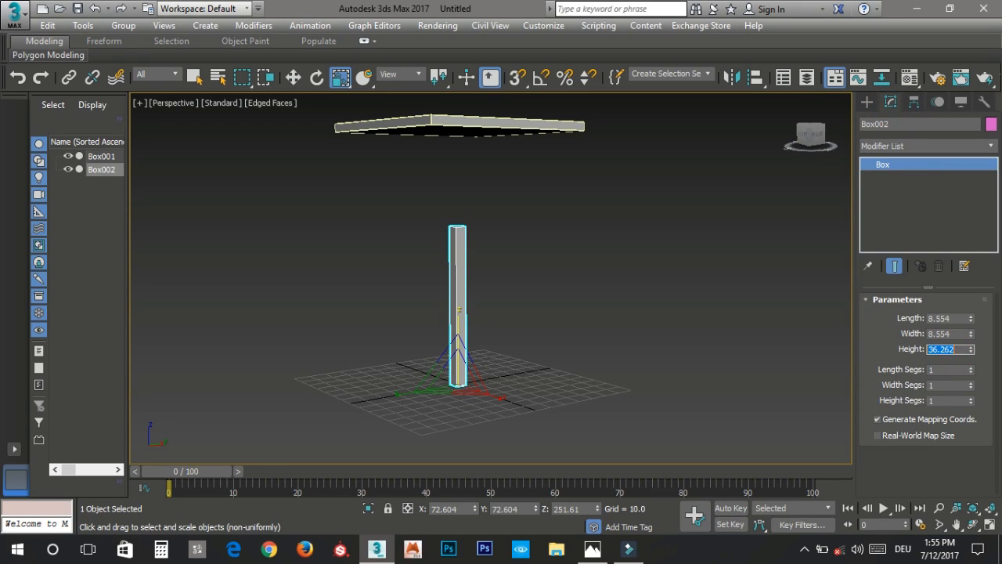
{"action": "left_click", "coordinate": [960, 333]}
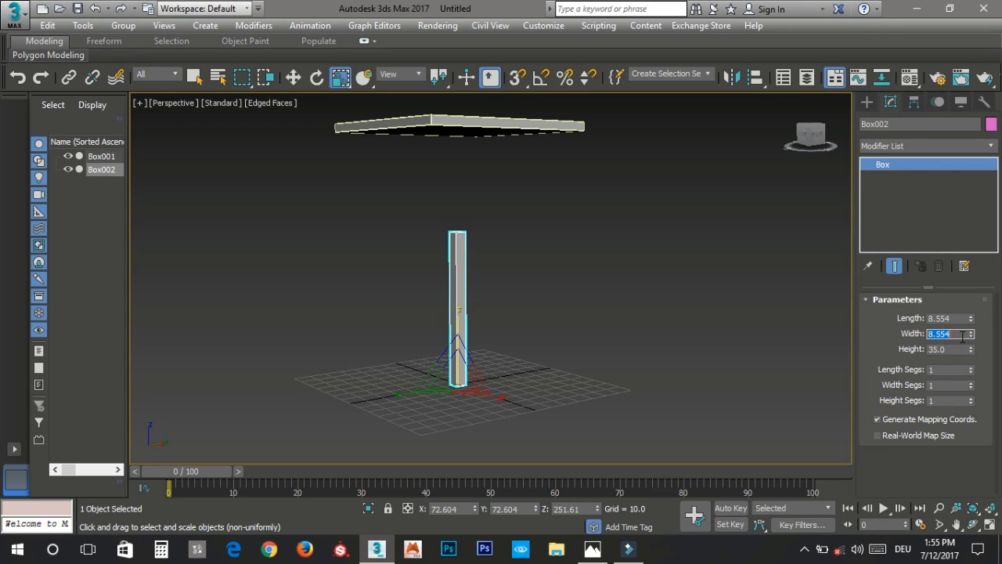
{"action": "type", "text": "10"}
{"action": "key", "text": "Return"}
{"action": "middle_click_drag", "start_coordinate": [664, 342], "coordinate": [512, 416]}
{"action": "key", "text": "w"}
{"action": "left_click_drag", "start_coordinate": [517, 415], "coordinate": [564, 427]}
{"action": "key", "text": "ctrl+z"}
Step: Lower the seat to about 97.9 in Z, close to the leg's top, and set the leg's height to 40
{"action": "left_click", "coordinate": [514, 158]}
{"action": "left_click", "coordinate": [514, 158]}
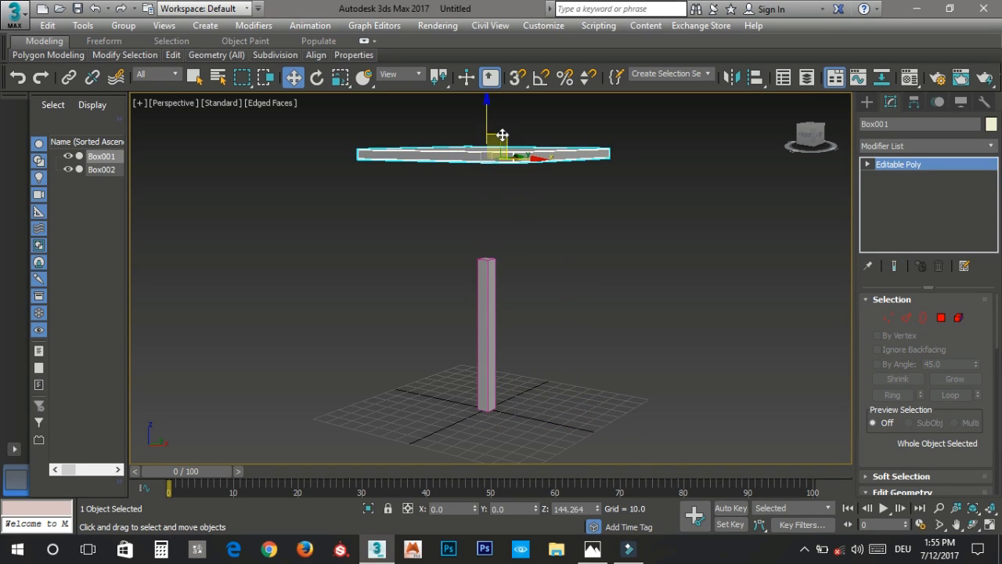
{"action": "left_click_drag", "start_coordinate": [487, 123], "coordinate": [486, 202]}
{"action": "middle_click_drag", "start_coordinate": [485, 202], "coordinate": [501, 353], "text": "alt"}
{"action": "left_click", "coordinate": [490, 328]}
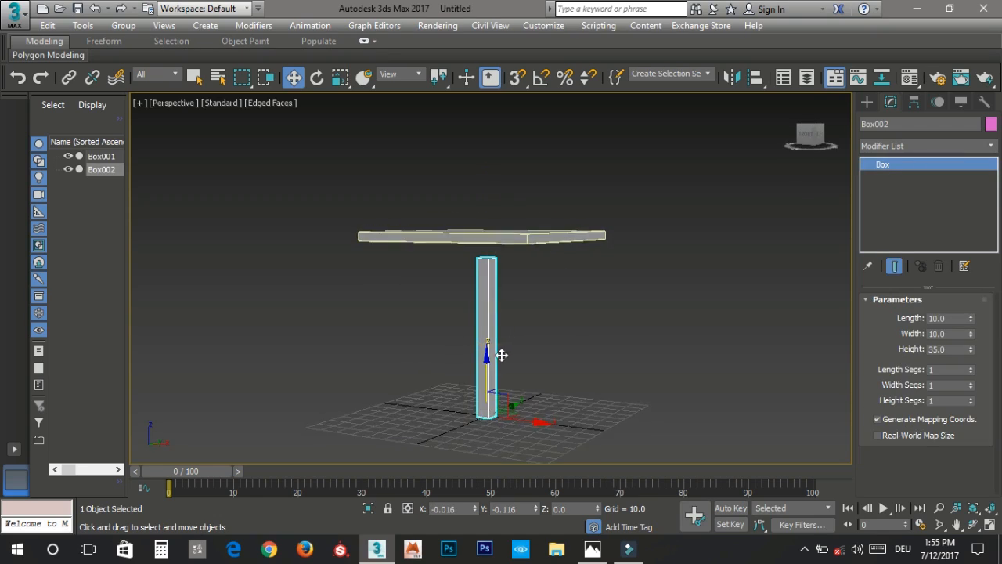
{"action": "double_click", "coordinate": [958, 350]}
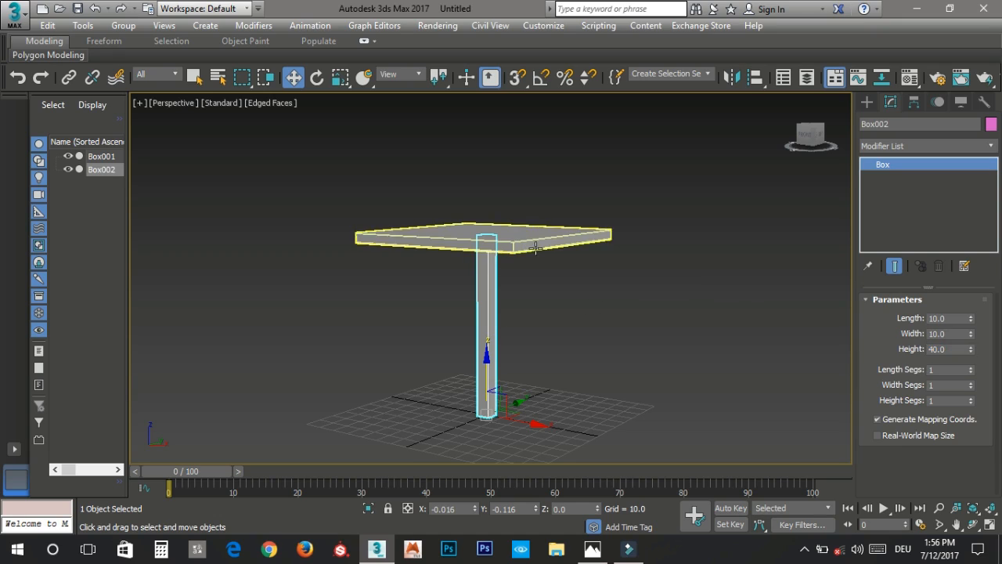
{"action": "middle_click_drag", "start_coordinate": [532, 245], "coordinate": [532, 235], "text": "alt"}
Step: Raise the seat about 2.4 units in the maximized Front viewport so it rests on the leg, and return to a maximized Perspective viewport
{"action": "left_click", "coordinate": [516, 236]}
{"action": "key", "text": "alt+w"}
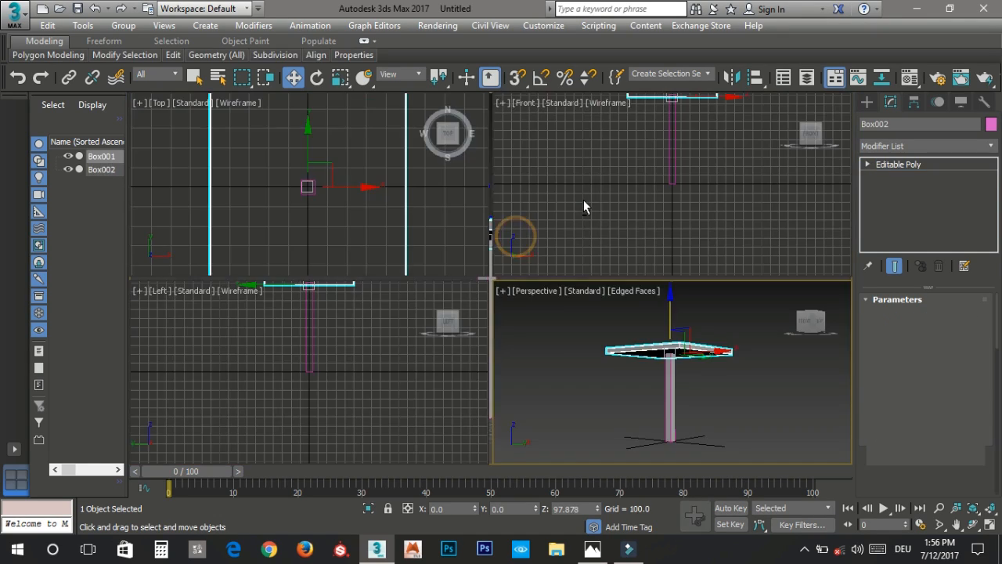
{"action": "middle_click", "coordinate": [584, 200]}
{"action": "key", "text": "alt+w"}
{"action": "key", "text": "z"}
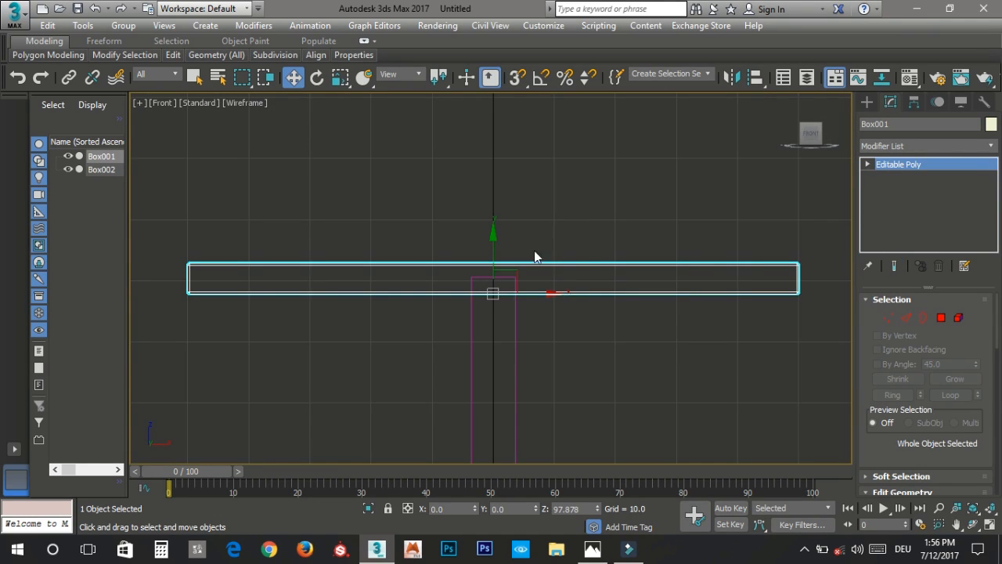
{"action": "left_click_drag", "start_coordinate": [492, 248], "coordinate": [497, 230]}
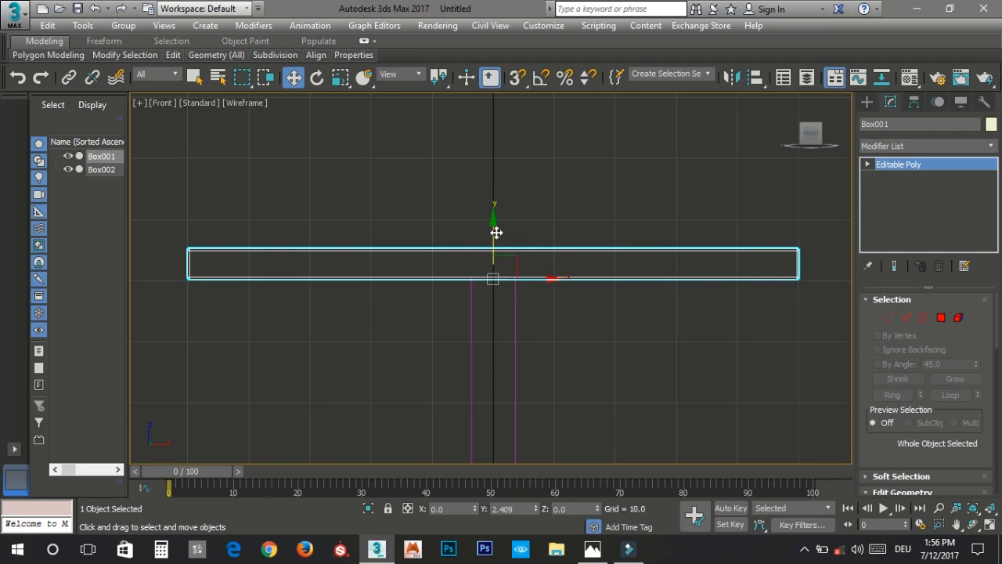
{"action": "key", "text": "alt+w"}
{"action": "middle_click", "coordinate": [586, 357]}
{"action": "key", "text": "alt+w"}
{"action": "scroll", "coordinate": [498, 377], "scroll_direction": "up", "scroll_amount": 3}
{"action": "mouse_move", "coordinate": [477, 374]}
{"action": "middle_mouse_down", "text": "alt"}
{"action": "mouse_move", "coordinate": [476, 410]}
{"action": "mouse_move", "coordinate": [476, 392]}
{"action": "middle_mouse_up", "text": "alt"}
{"action": "right_click", "coordinate": [482, 259]}
{"action": "mouse_move", "coordinate": [579, 410]}
{"action": "left_click", "coordinate": [640, 421]}
{"action": "key", "text": "2"}
{"action": "left_click_drag", "start_coordinate": [626, 239], "coordinate": [577, 242]}
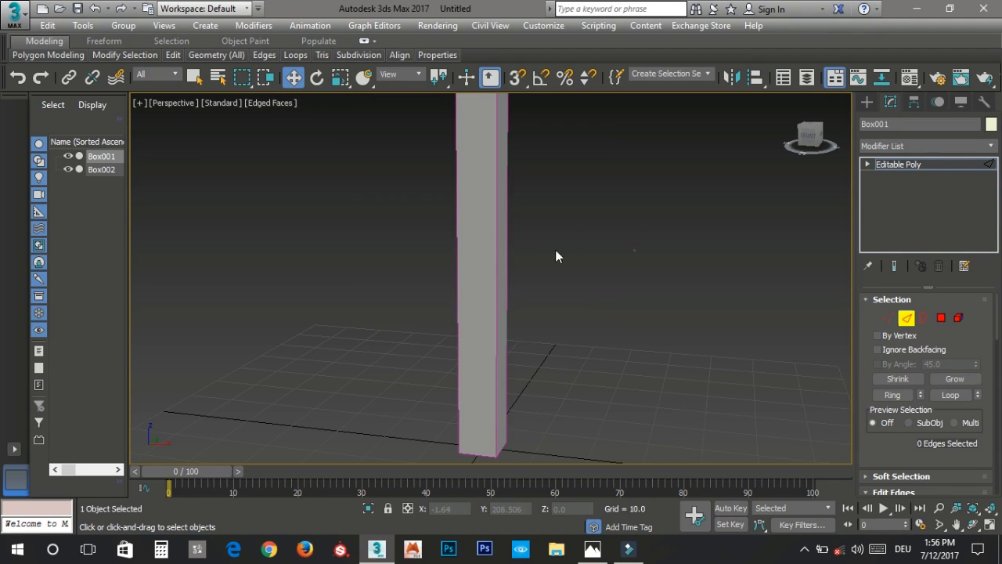
{"action": "middle_click_drag", "start_coordinate": [726, 288], "coordinate": [728, 305]}
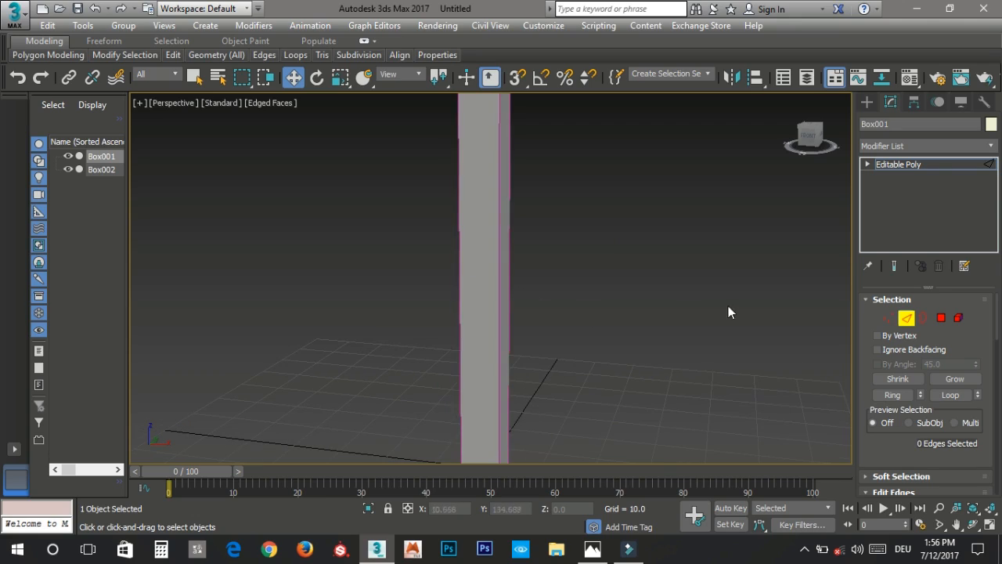
Step: Convert the leg to an Editable Poly and select its four vertical edges
{"action": "left_click", "coordinate": [507, 245]}
{"action": "right_click", "coordinate": [548, 216]}
{"action": "mouse_move", "coordinate": [650, 359]}
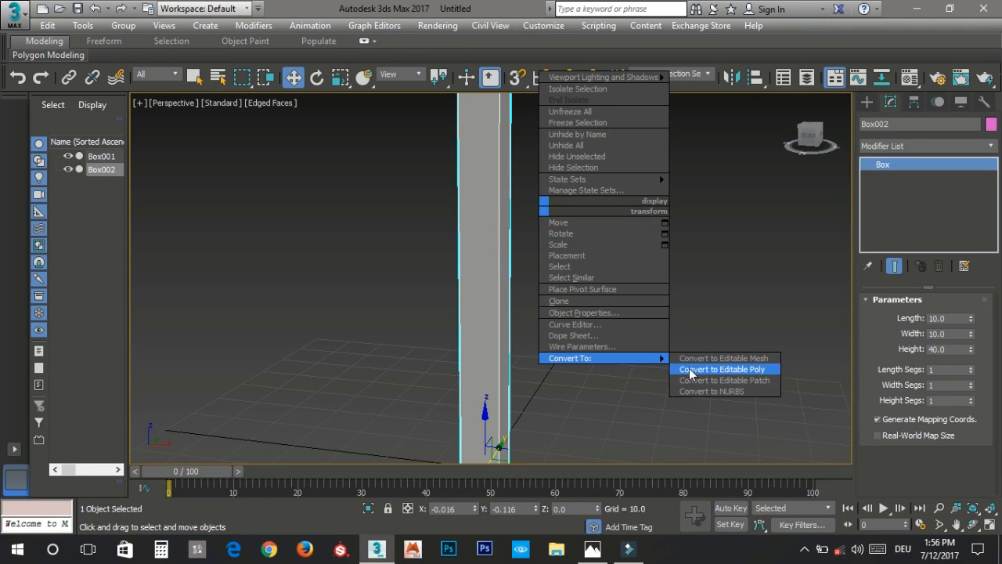
{"action": "left_click", "coordinate": [689, 368]}
{"action": "key", "text": "2"}
{"action": "left_click_drag", "start_coordinate": [633, 259], "coordinate": [390, 266]}
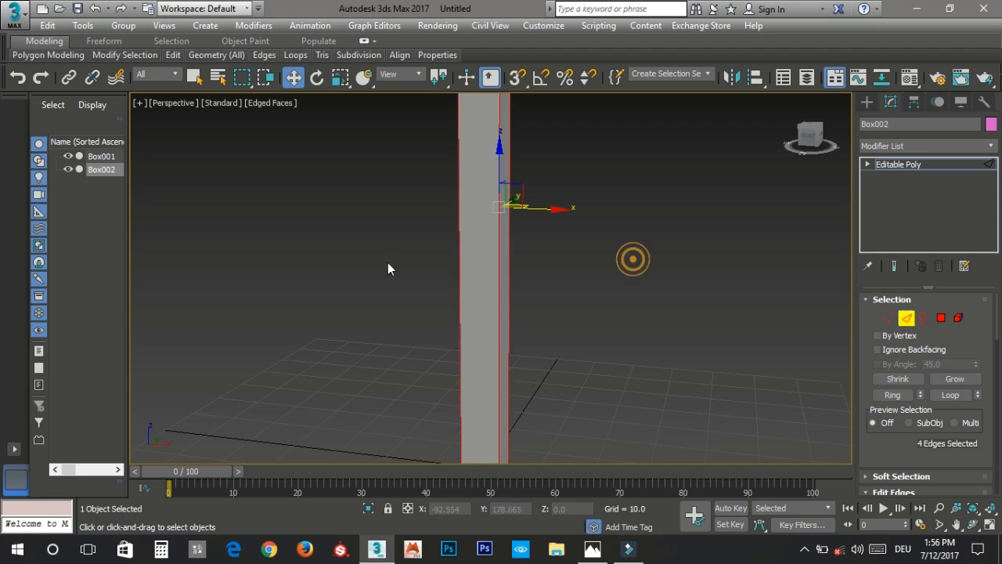
Step: Chamfer the leg's four vertical edges by 0.325 with one segment and leave edge editing
{"action": "right_click", "coordinate": [427, 258]}
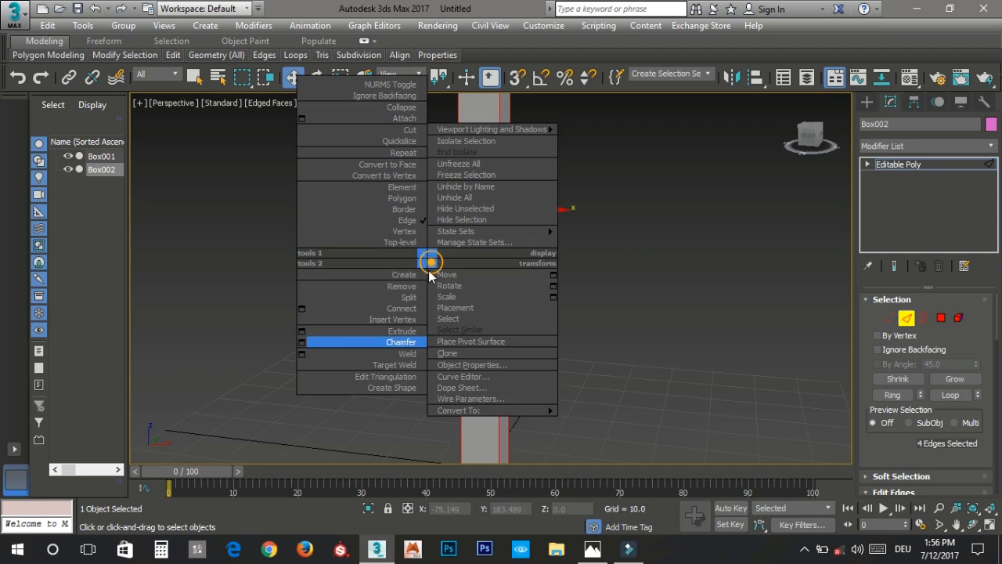
{"action": "left_click", "coordinate": [302, 343]}
{"action": "middle_click_drag", "start_coordinate": [429, 311], "coordinate": [390, 333]}
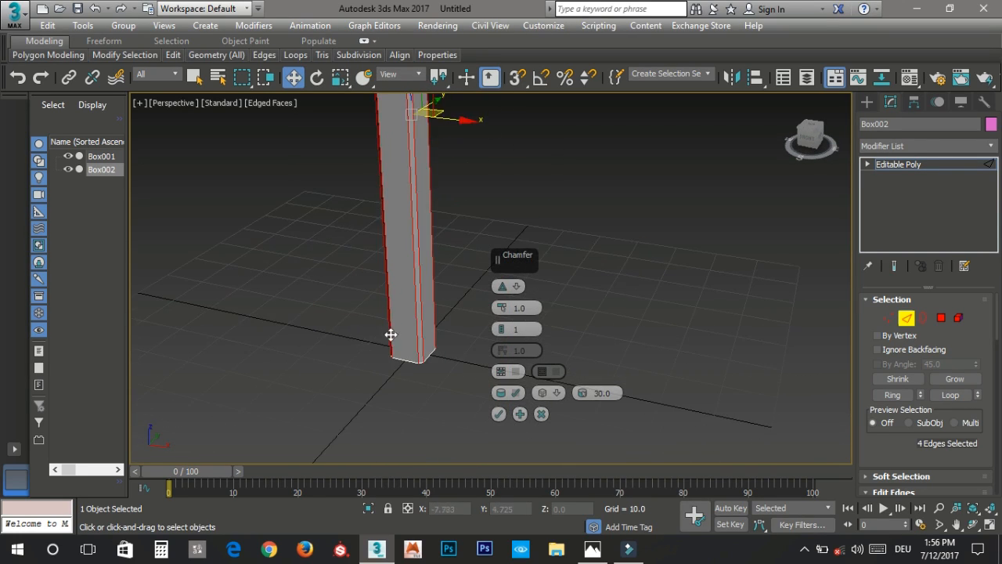
{"action": "scroll", "coordinate": [420, 347], "scroll_direction": "up", "scroll_amount": 4}
{"action": "left_click_drag", "start_coordinate": [506, 308], "coordinate": [503, 303]}
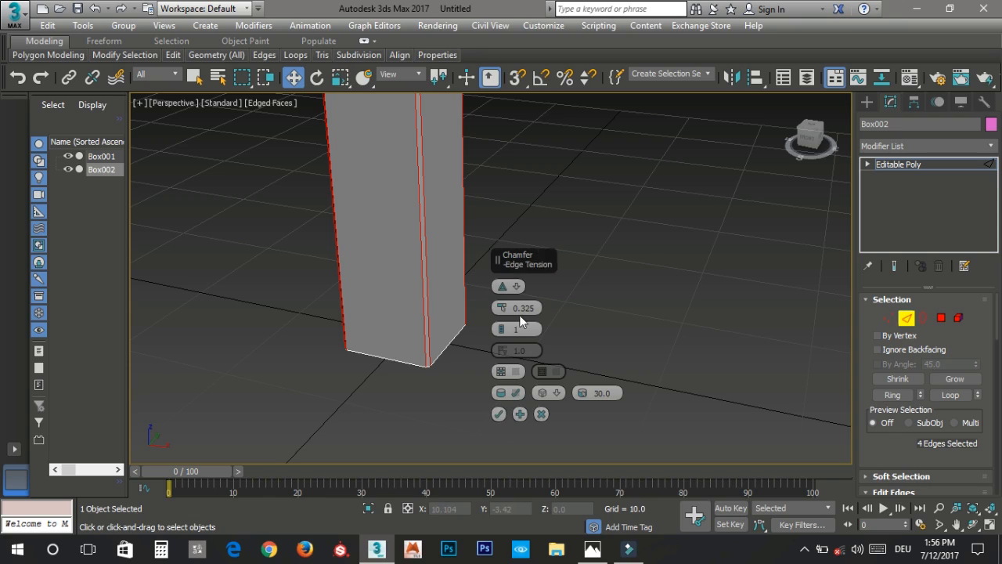
{"action": "left_click", "coordinate": [499, 414]}
{"action": "scroll", "coordinate": [494, 299], "scroll_direction": "down", "scroll_amount": 5}
{"action": "key", "text": "2"}
Step: Add an Unwrap UVW modifier to the chamfered leg
{"action": "scroll", "coordinate": [494, 299], "scroll_direction": "down", "scroll_amount": 5}
{"action": "middle_click_drag", "start_coordinate": [493, 336], "coordinate": [477, 263], "text": "alt"}
{"action": "scroll", "coordinate": [481, 320], "scroll_direction": "up", "scroll_amount": 5}
{"action": "left_click", "coordinate": [254, 25]}
{"action": "left_click", "coordinate": [300, 197]}
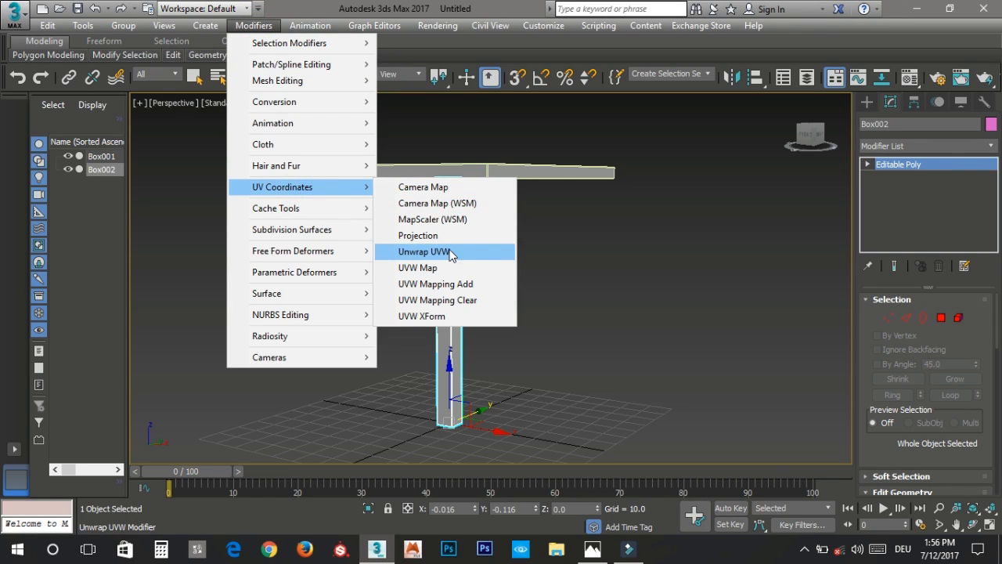
{"action": "left_click", "coordinate": [424, 251]}
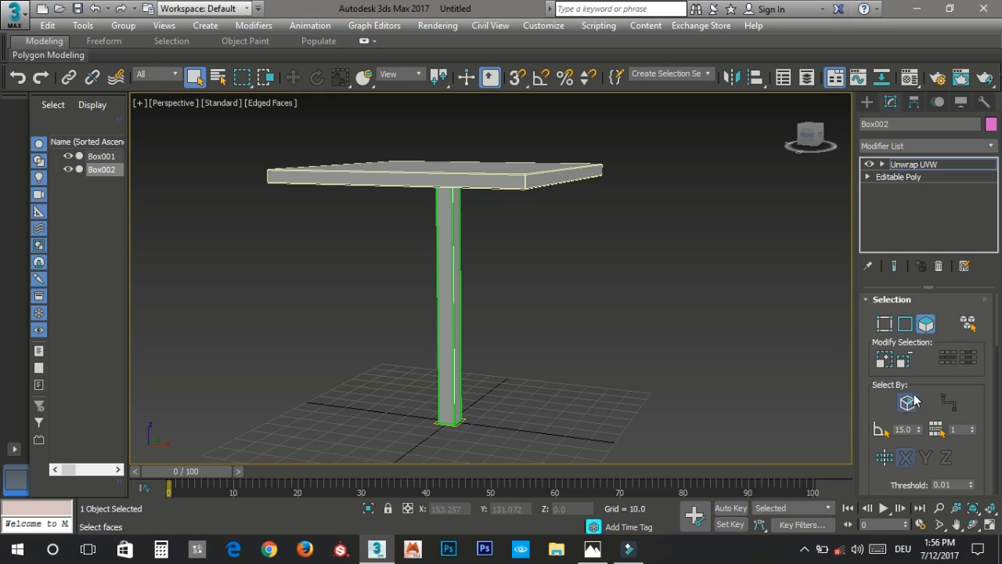
Step: Hide the unselected seat so that only the leg is shown
{"action": "right_click", "coordinate": [583, 278]}
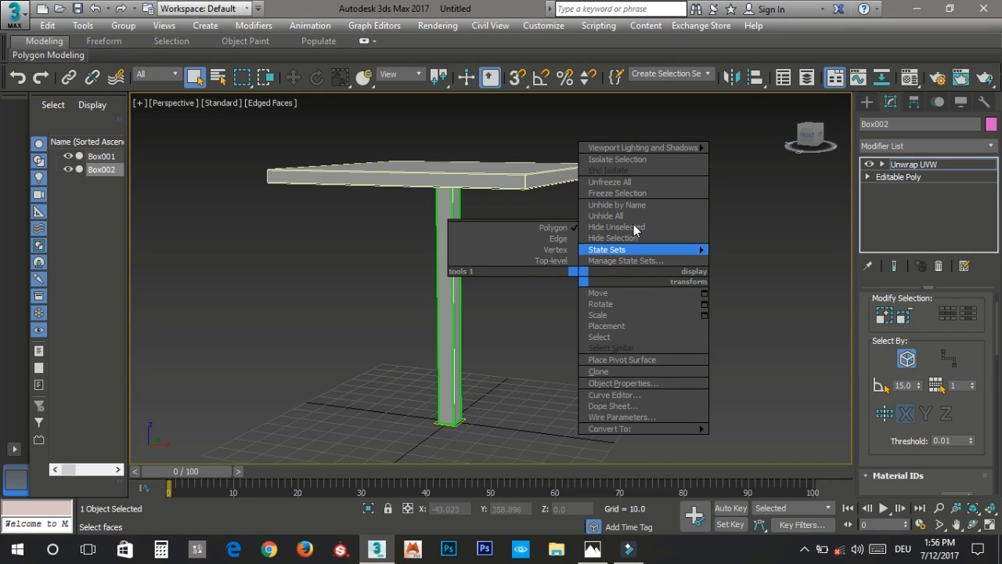
{"action": "left_click", "coordinate": [601, 231]}
{"action": "middle_click_drag", "start_coordinate": [580, 300], "coordinate": [415, 242]}
{"action": "scroll", "coordinate": [415, 241], "scroll_direction": "up", "scroll_amount": 1}
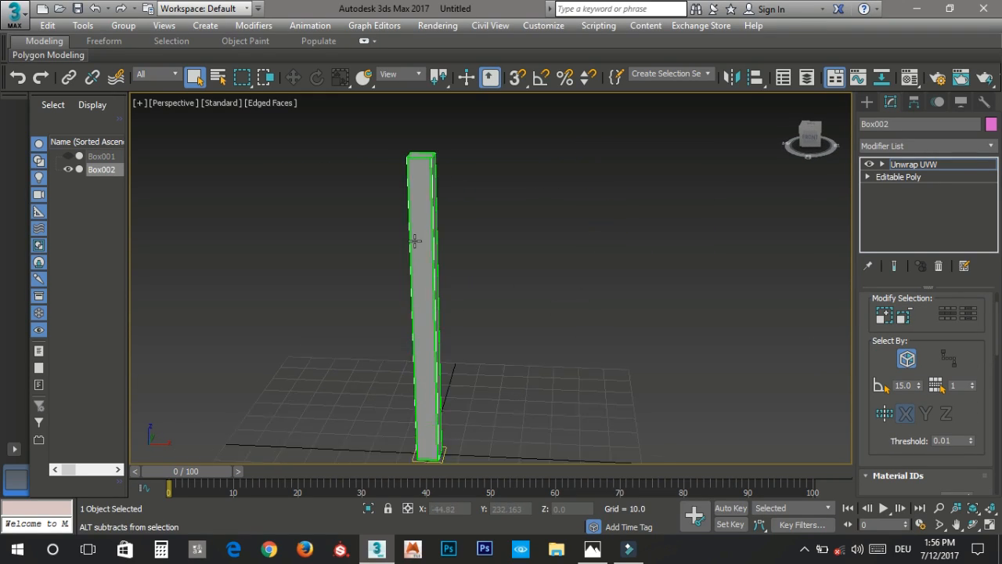
{"action": "scroll", "coordinate": [415, 241], "scroll_direction": "up", "scroll_amount": 1}
Step: Remove the Unwrap UVW modifier, delete the leg's top polygon and leave polygon editing
{"action": "right_click", "coordinate": [906, 165]}
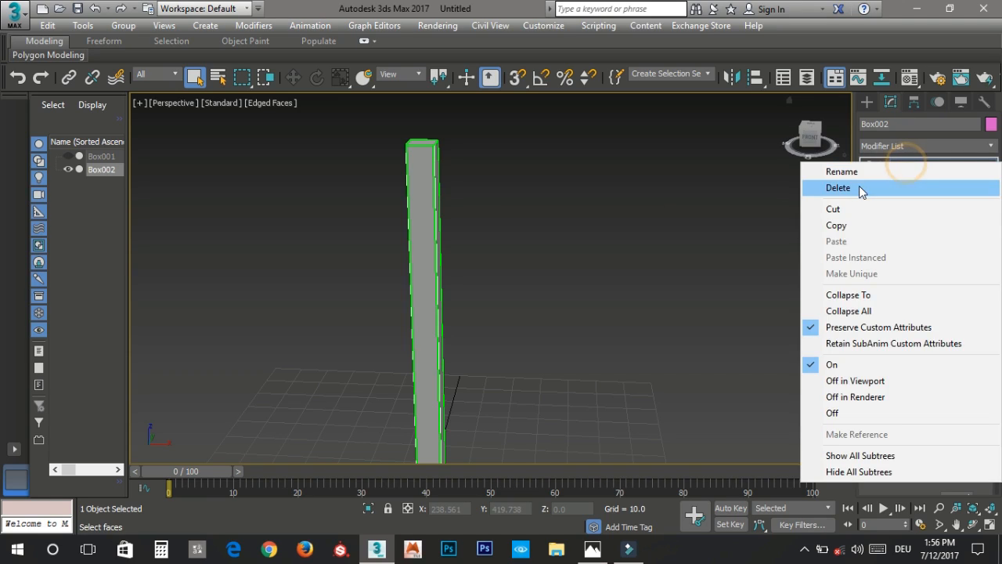
{"action": "left_click", "coordinate": [859, 187]}
{"action": "key", "text": "4"}
{"action": "left_click", "coordinate": [425, 155]}
{"action": "key", "text": "z"}
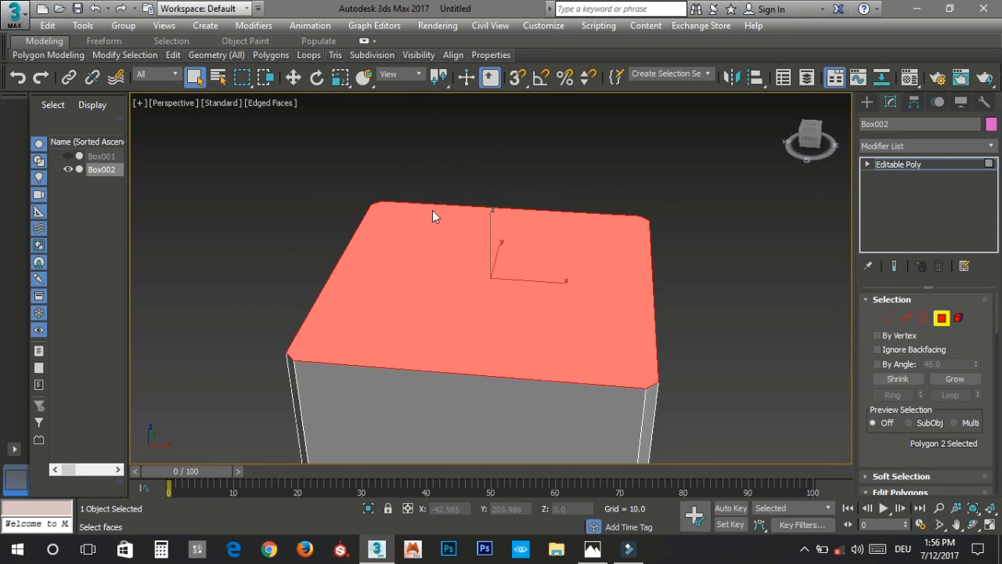
{"action": "key", "text": "Delete"}
{"action": "left_click", "coordinate": [941, 317]}
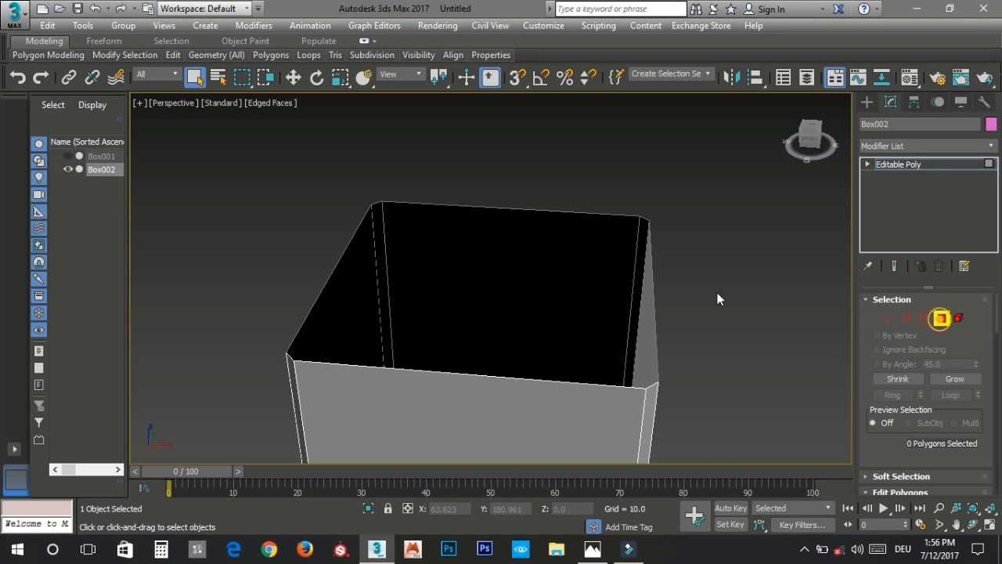
Step: Apply Unwrap UVW to the open-topped leg and open its UV editor
{"action": "key", "text": "z"}
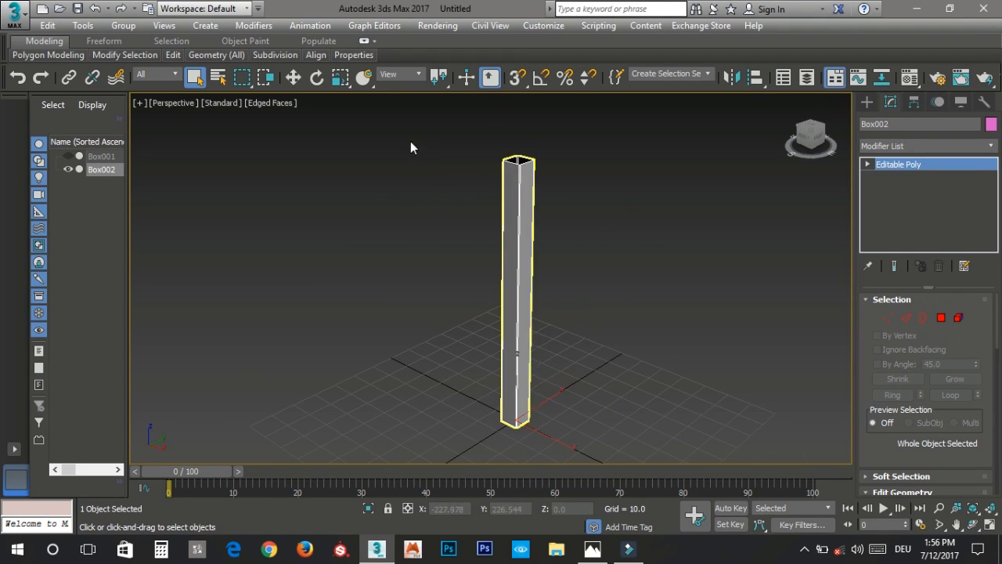
{"action": "left_click", "coordinate": [254, 25]}
{"action": "left_click", "coordinate": [310, 185]}
{"action": "left_click", "coordinate": [439, 251]}
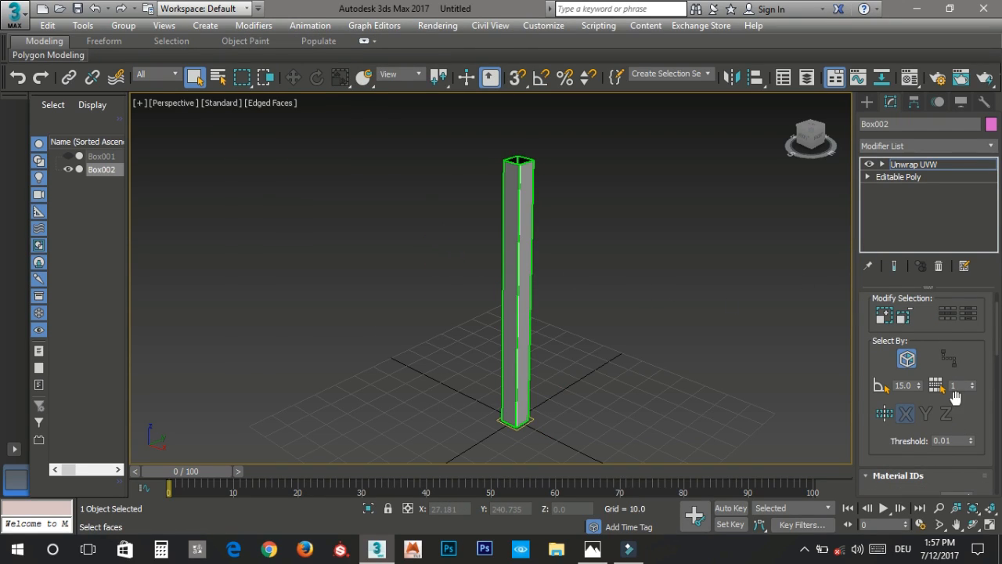
{"action": "scroll", "coordinate": [953, 401], "scroll_direction": "down", "scroll_amount": 3}
{"action": "left_click", "coordinate": [938, 453]}
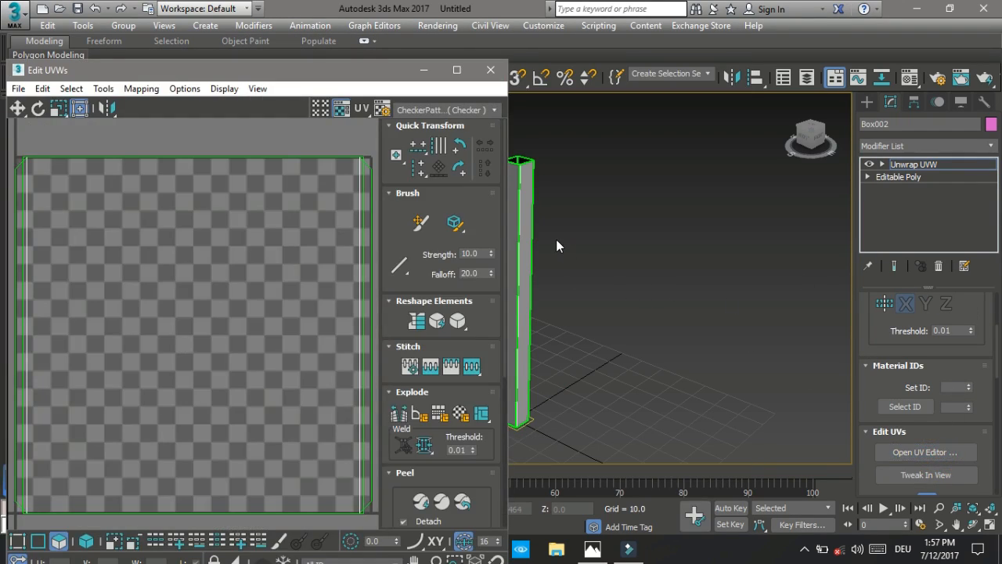
Step: Select the leg's bottom polygon and give it a planar UV projection
{"action": "middle_click_drag", "start_coordinate": [596, 346], "coordinate": [612, 195], "text": "alt"}
{"action": "scroll", "coordinate": [571, 371], "scroll_direction": "up", "scroll_amount": 5}
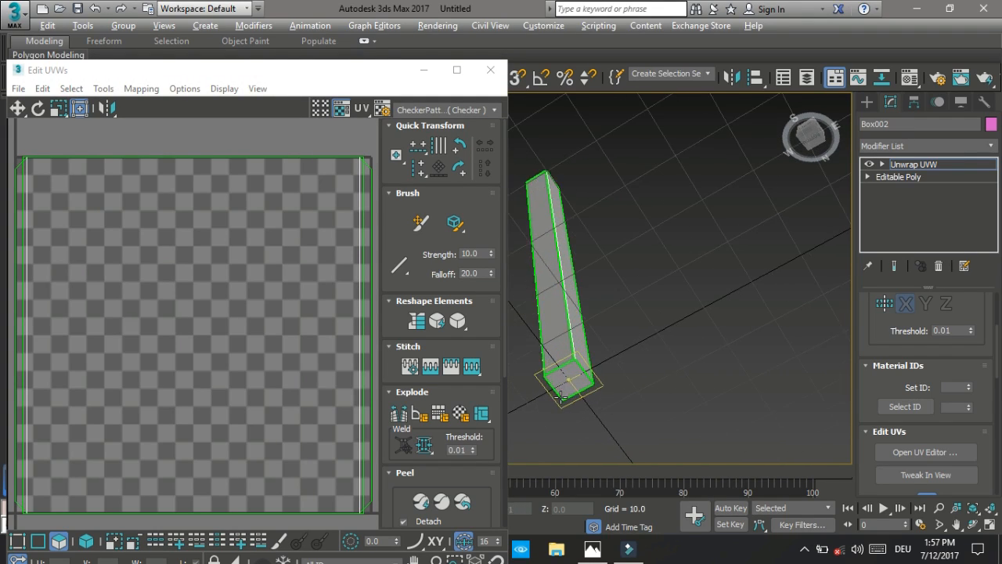
{"action": "scroll", "coordinate": [572, 374], "scroll_direction": "up", "scroll_amount": 2}
{"action": "left_click", "coordinate": [583, 369]}
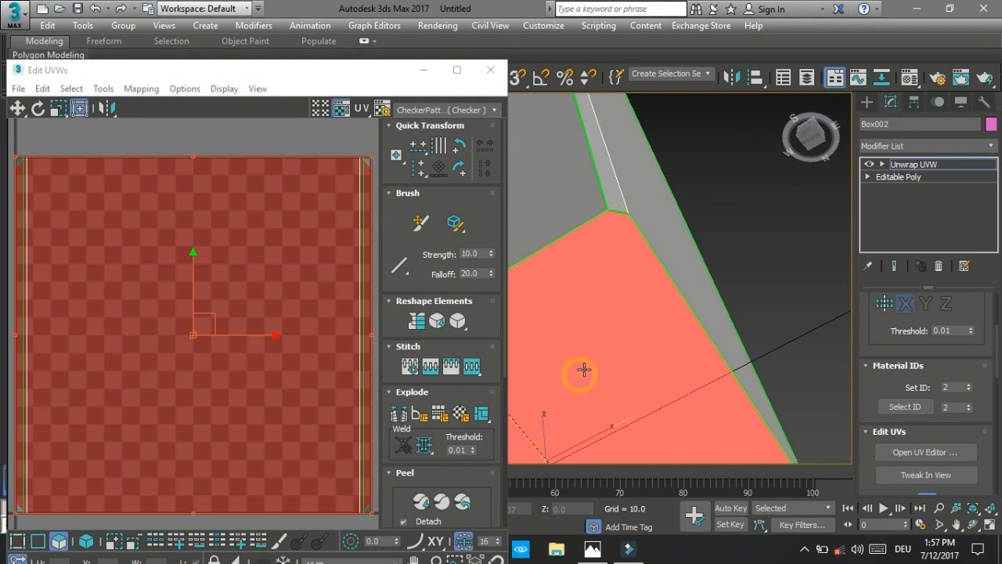
{"action": "scroll", "coordinate": [580, 367], "scroll_direction": "down", "scroll_amount": 6}
{"action": "middle_click_drag", "start_coordinate": [316, 353], "coordinate": [311, 321]}
{"action": "scroll", "coordinate": [309, 322], "scroll_direction": "down", "scroll_amount": 2}
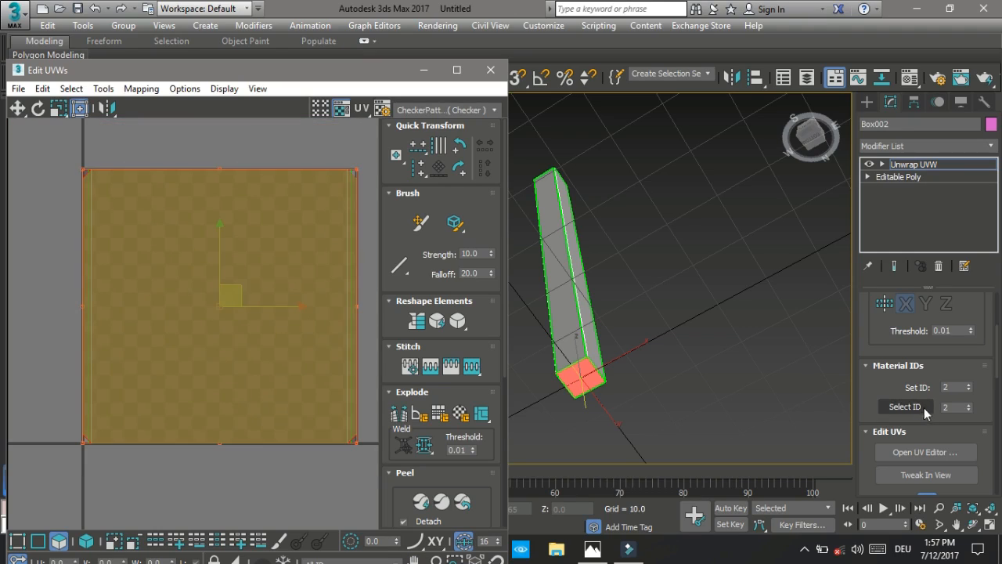
{"action": "scroll", "coordinate": [926, 393], "scroll_direction": "down", "scroll_amount": 5}
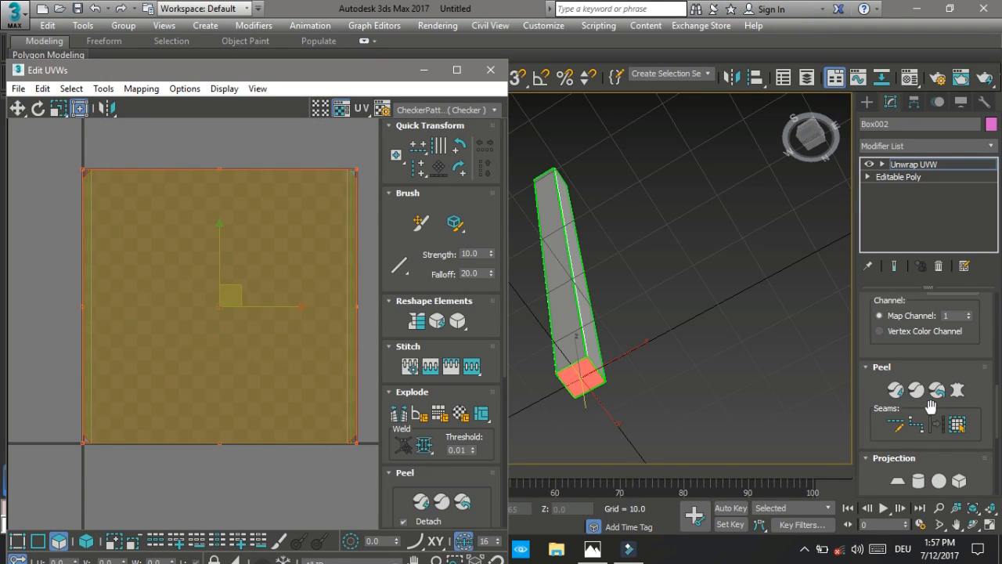
{"action": "scroll", "coordinate": [930, 406], "scroll_direction": "down", "scroll_amount": 4}
{"action": "left_click", "coordinate": [899, 393]}
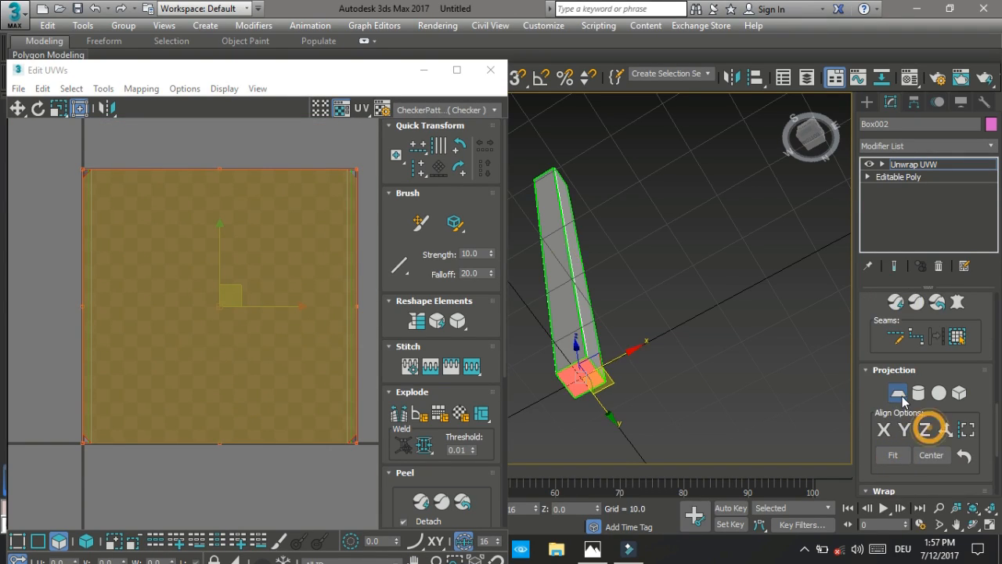
{"action": "left_click", "coordinate": [905, 402]}
Step: Relax the bottom polygon's UVs with Relax By Polygon Angles at 100 iterations and an amount of 0.1
{"action": "right_click", "coordinate": [261, 259]}
{"action": "left_click", "coordinate": [153, 334]}
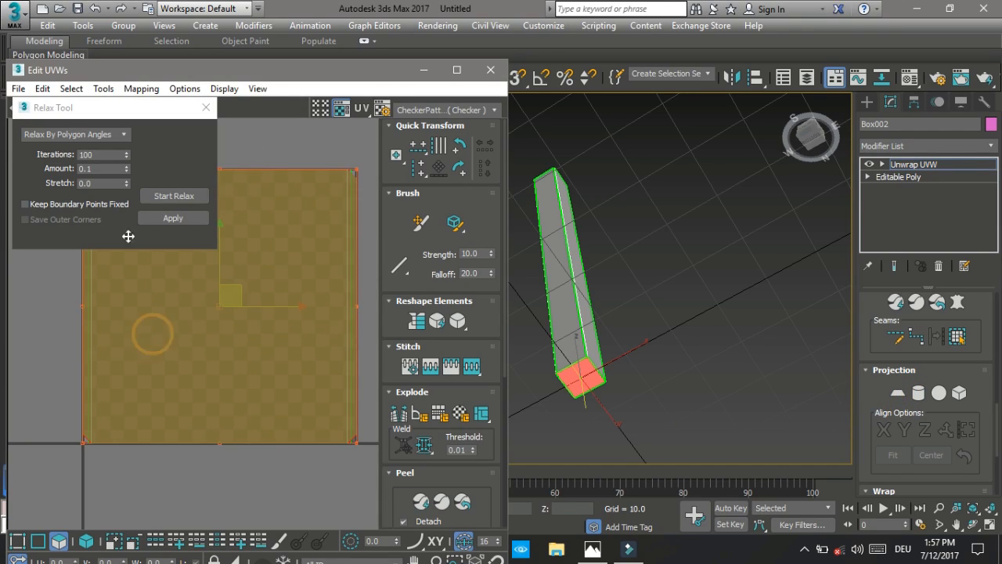
{"action": "left_click", "coordinate": [121, 136]}
{"action": "left_click", "coordinate": [168, 197]}
Step: Move the bottom polygon's UV shell out beside the checkered UV square and deselect it
{"action": "scroll", "coordinate": [250, 248], "scroll_direction": "down", "scroll_amount": 3}
{"action": "left_click", "coordinate": [282, 284]}
{"action": "left_click_drag", "start_coordinate": [389, 297], "coordinate": [447, 298]}
{"action": "middle_click_drag", "start_coordinate": [330, 279], "coordinate": [282, 309]}
{"action": "left_click", "coordinate": [293, 195]}
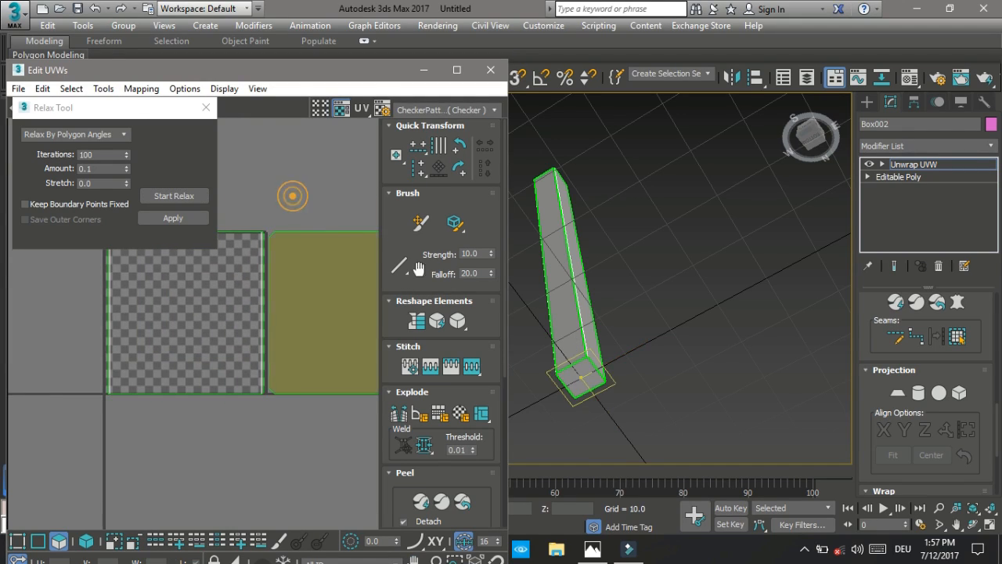
Step: Select all of the leg's side polygons and give them a cylindrical UV projection aligned to Z
{"action": "left_click", "coordinate": [576, 294]}
{"action": "middle_click_drag", "start_coordinate": [575, 293], "coordinate": [584, 353], "text": "alt"}
{"action": "scroll", "coordinate": [584, 354], "scroll_direction": "up", "scroll_amount": 2}
{"action": "double_click", "coordinate": [572, 275]}
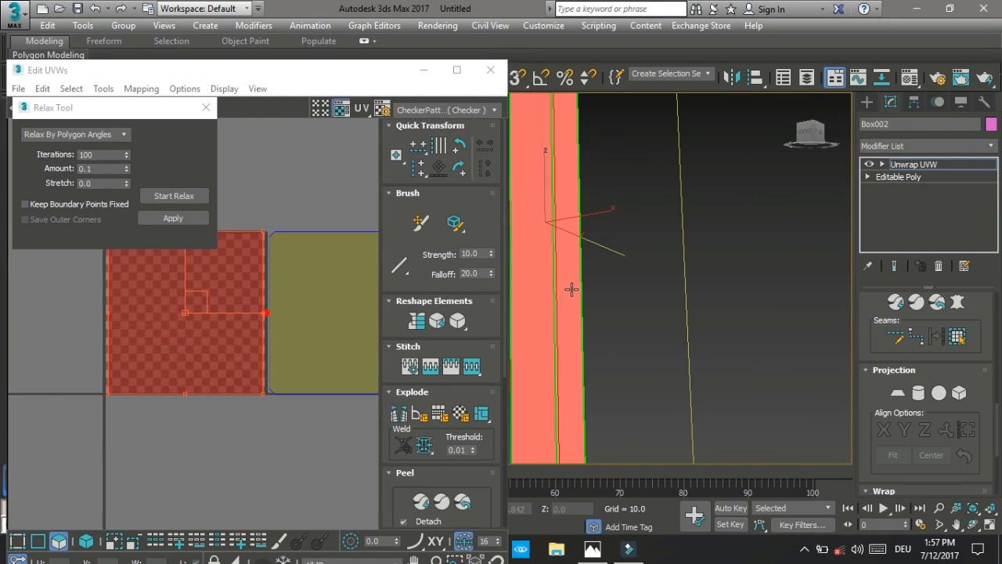
{"action": "left_click", "coordinate": [919, 393]}
{"action": "left_click", "coordinate": [927, 427]}
{"action": "left_click", "coordinate": [918, 396]}
Step: Relax the selected UVs with Relax By Polygon Angles at 100 iterations and an amount of 0.1, and close the Relax Tool
{"action": "left_click", "coordinate": [173, 195]}
{"action": "left_click", "coordinate": [165, 196]}
{"action": "scroll", "coordinate": [221, 286], "scroll_direction": "up", "scroll_amount": 3}
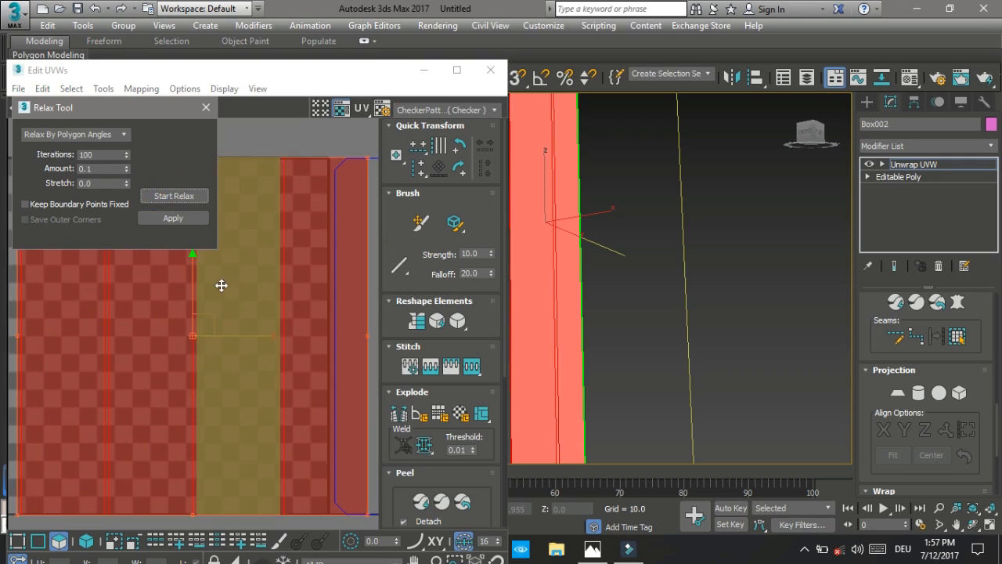
{"action": "middle_click_drag", "start_coordinate": [221, 285], "coordinate": [197, 335]}
{"action": "left_click", "coordinate": [178, 197]}
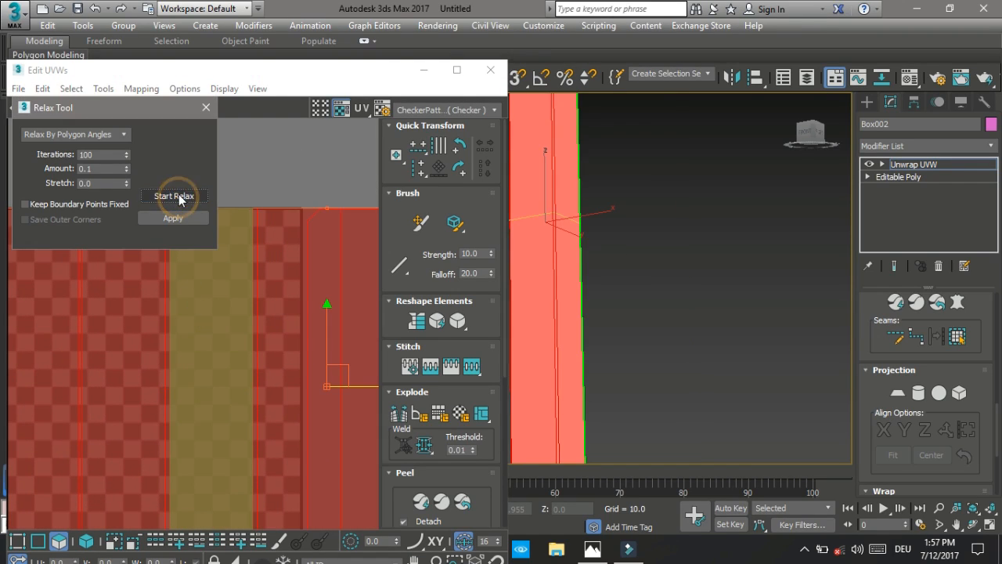
{"action": "left_click", "coordinate": [175, 196]}
{"action": "scroll", "coordinate": [251, 247], "scroll_direction": "down", "scroll_amount": 3}
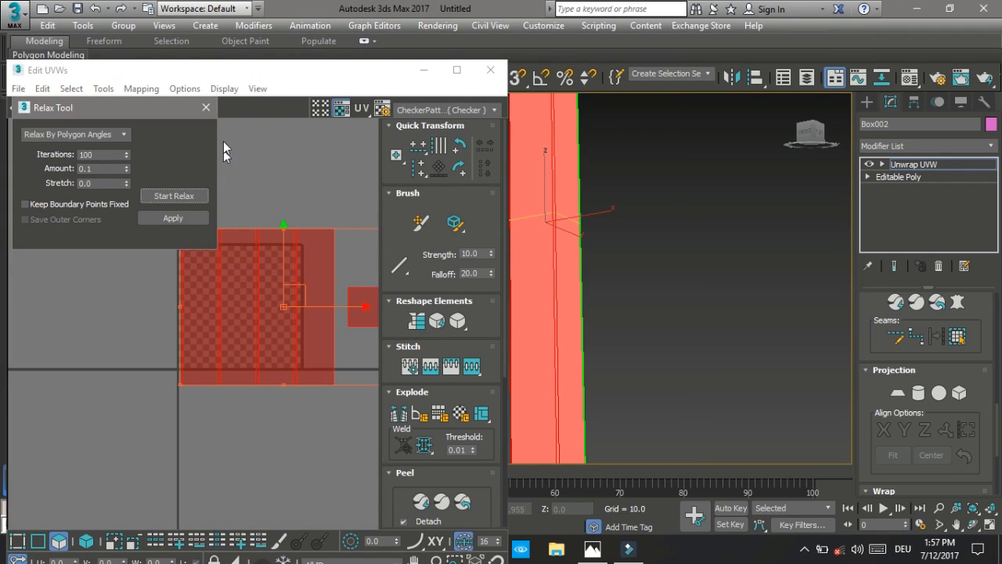
{"action": "left_click", "coordinate": [206, 108]}
Step: Pack the leg's UV shells into the UV square with Rescale on and 0.02 padding, and clear the selection
{"action": "scroll", "coordinate": [423, 408], "scroll_direction": "down", "scroll_amount": 5}
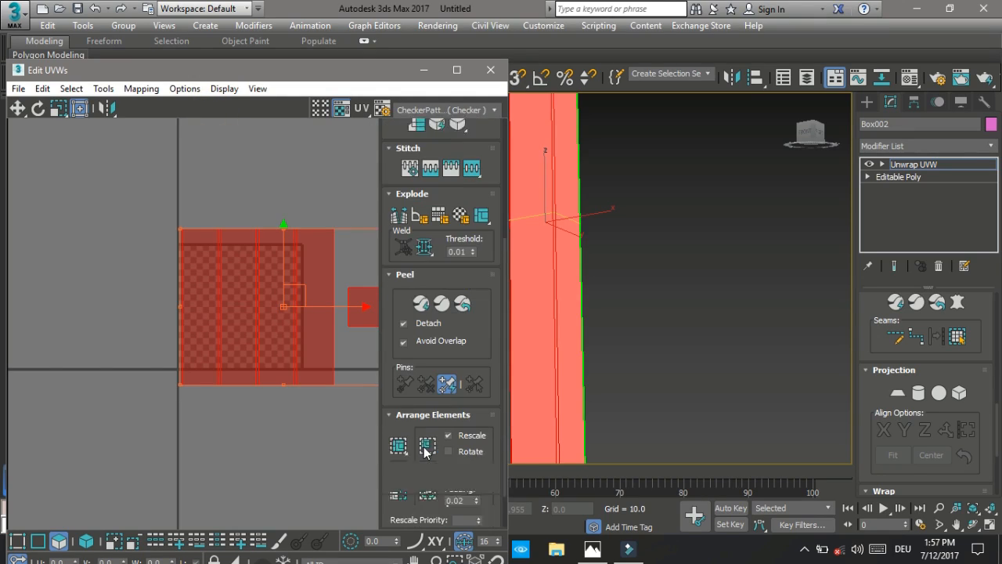
{"action": "scroll", "coordinate": [424, 447], "scroll_direction": "down", "scroll_amount": 1}
{"action": "left_click", "coordinate": [400, 425]}
{"action": "left_click", "coordinate": [246, 196]}
{"action": "scroll", "coordinate": [246, 285], "scroll_direction": "up", "scroll_amount": 3}
{"action": "middle_click_drag", "start_coordinate": [294, 272], "coordinate": [251, 241]}
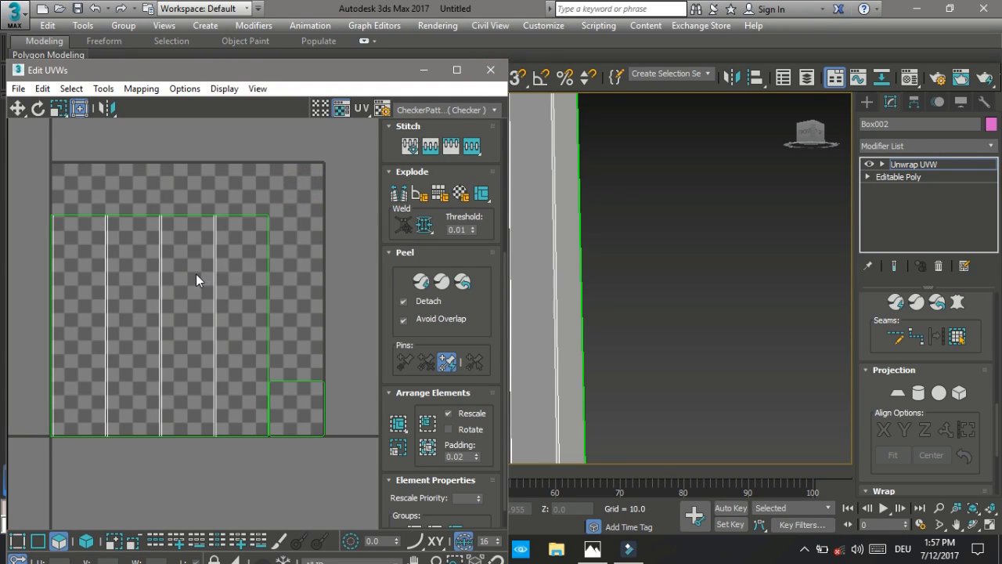
Step: Break two neighbouring side strips of the leg off into their own UV shell
{"action": "left_click_drag", "start_coordinate": [196, 274], "coordinate": [231, 290]}
{"action": "scroll", "coordinate": [163, 228], "scroll_direction": "up", "scroll_amount": 3}
{"action": "scroll", "coordinate": [163, 228], "scroll_direction": "down", "scroll_amount": 3}
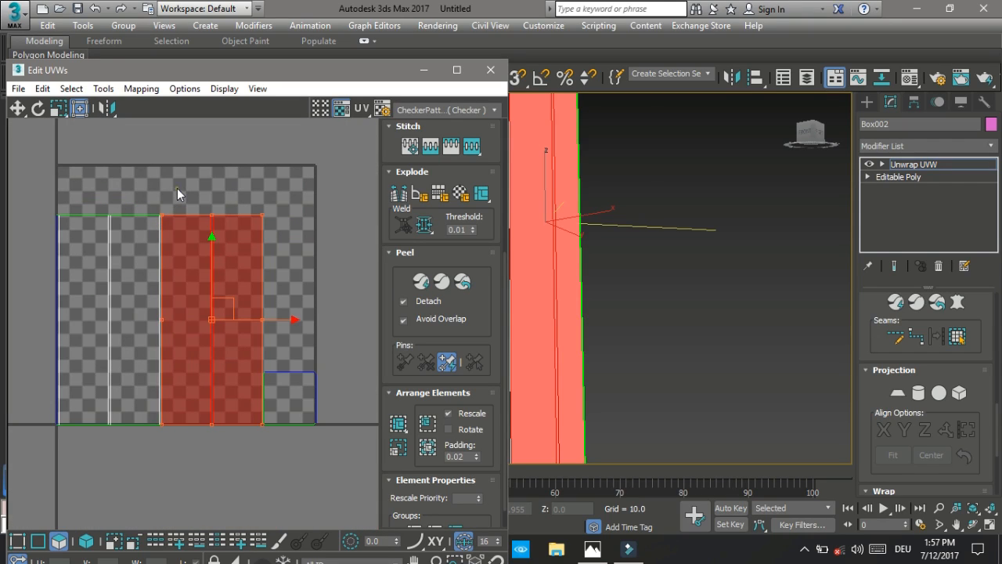
{"action": "left_click", "coordinate": [168, 191]}
{"action": "scroll", "coordinate": [163, 194], "scroll_direction": "up", "scroll_amount": 5}
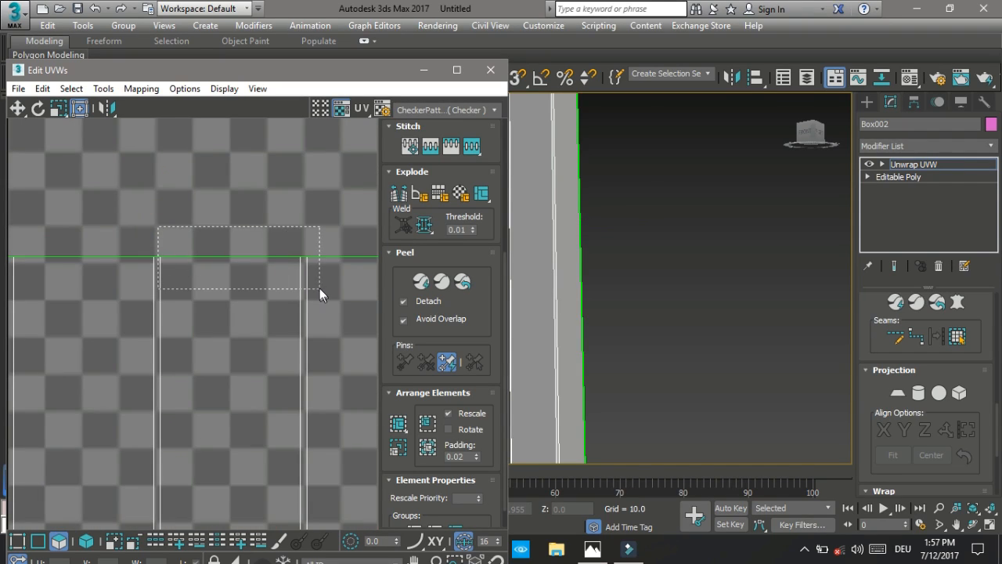
{"action": "left_click_drag", "start_coordinate": [319, 289], "coordinate": [320, 289]}
{"action": "scroll", "coordinate": [320, 289], "scroll_direction": "down", "scroll_amount": 5}
{"action": "left_click", "coordinate": [399, 195]}
Step: Repack the split side shells and the bottom shell in the UV square, and clear the selection
{"action": "right_click", "coordinate": [309, 242]}
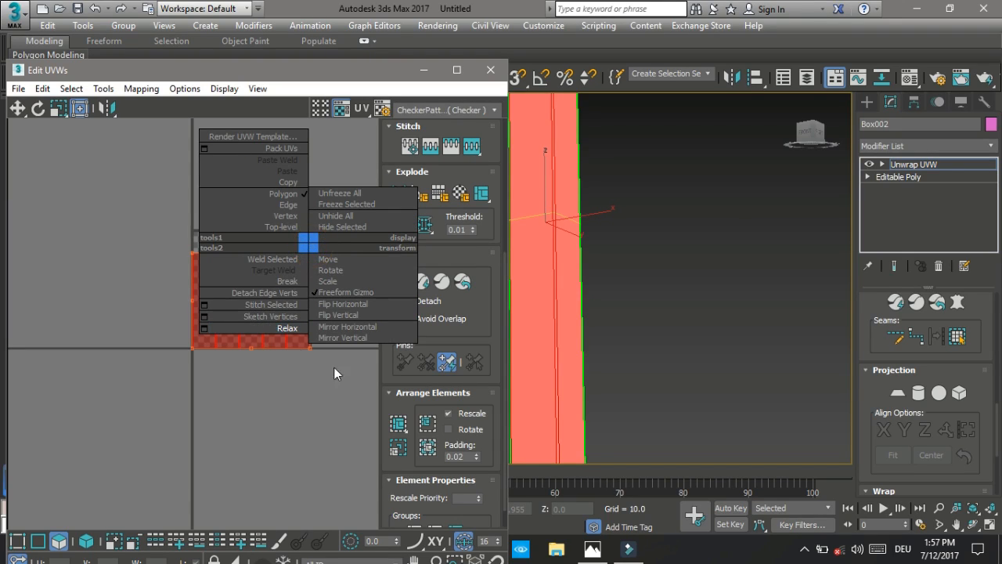
{"action": "left_click", "coordinate": [404, 421]}
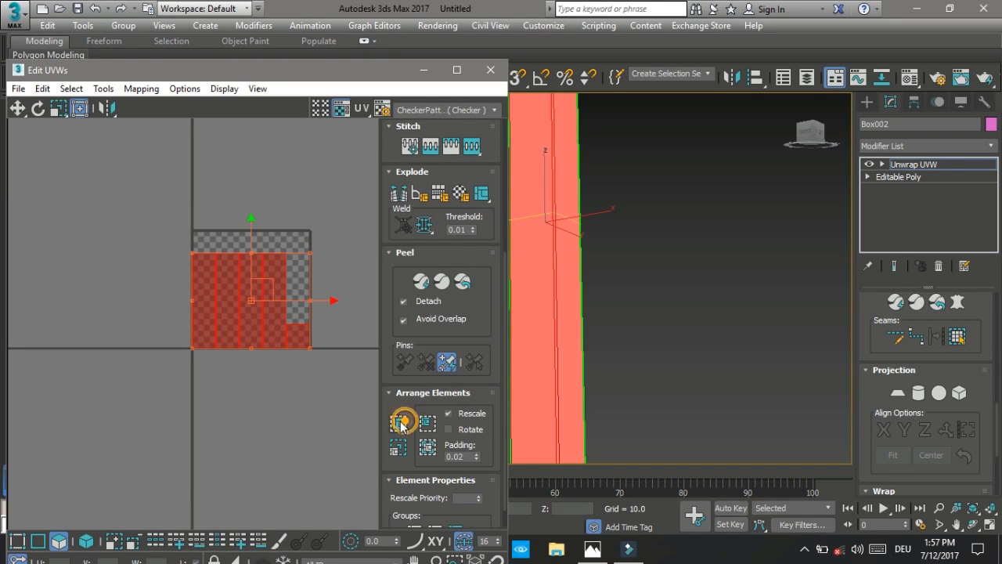
{"action": "scroll", "coordinate": [290, 238], "scroll_direction": "up", "scroll_amount": 5}
{"action": "left_click", "coordinate": [304, 231]}
{"action": "left_click_drag", "start_coordinate": [327, 221], "coordinate": [73, 339]}
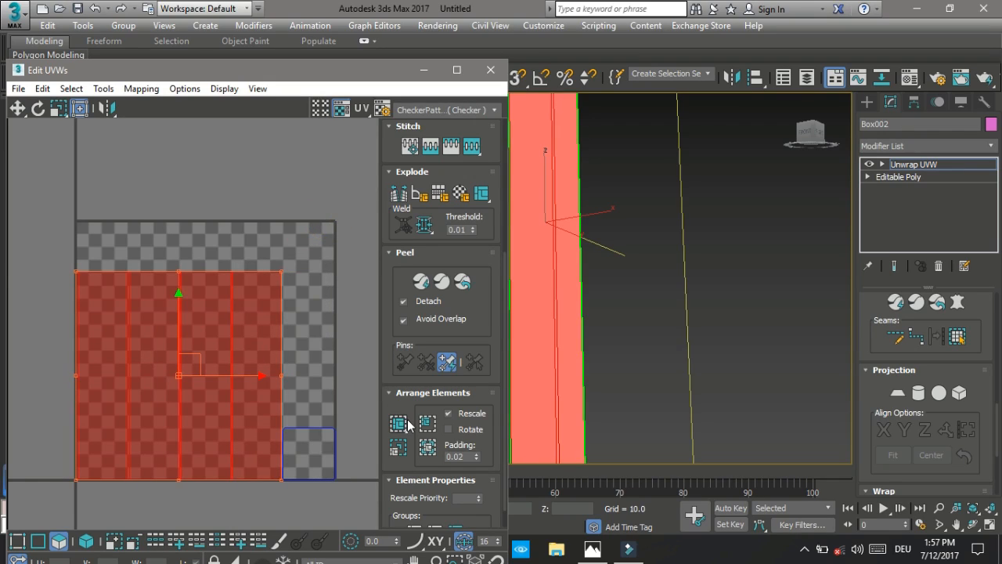
{"action": "left_click", "coordinate": [400, 422]}
{"action": "middle_click_drag", "start_coordinate": [350, 383], "coordinate": [321, 340]}
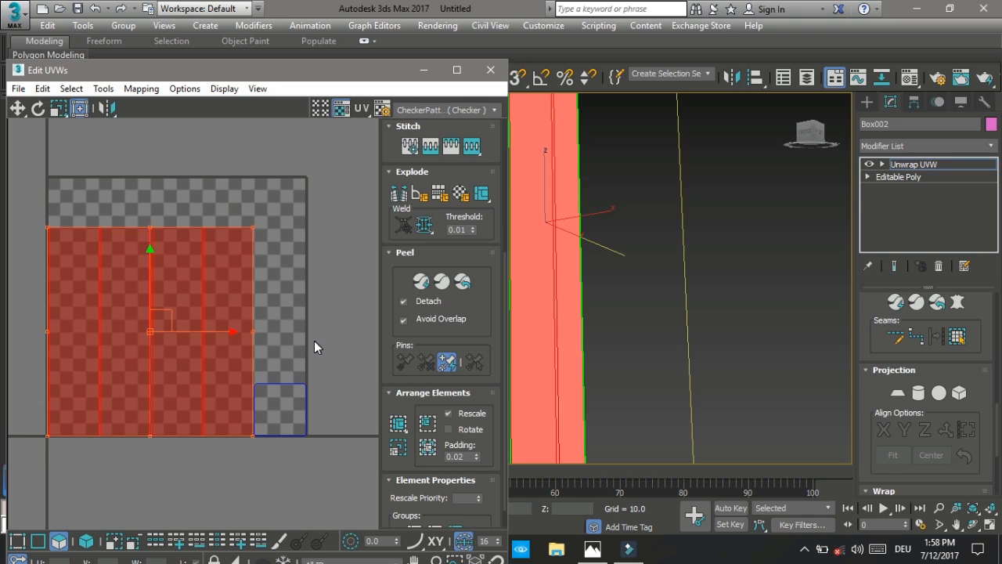
{"action": "left_click", "coordinate": [314, 333]}
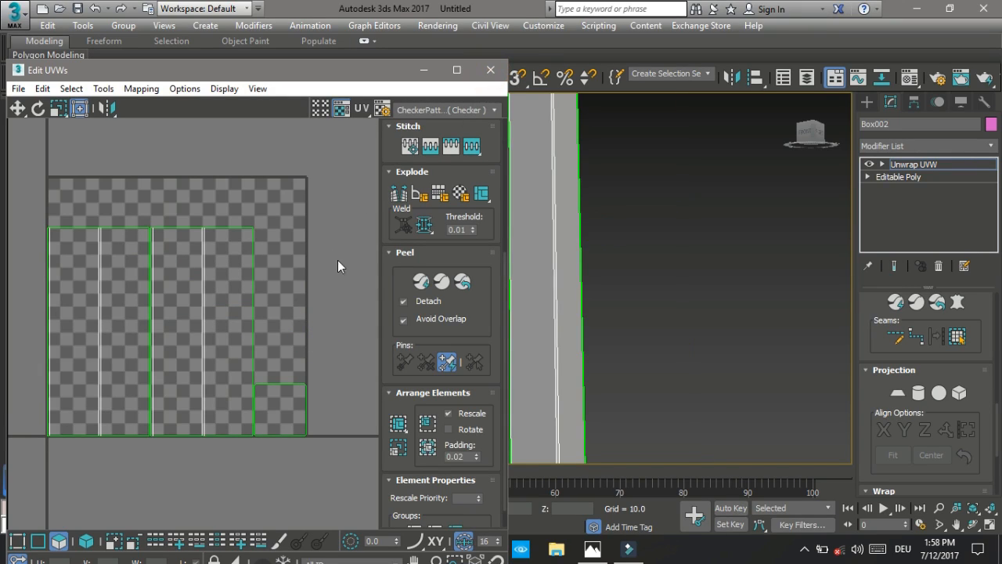
Step: Move all of the leg's UV shells out beside the checkered UV square and close the UV editor
{"action": "key", "text": "ctrl+a"}
{"action": "scroll", "coordinate": [290, 273], "scroll_direction": "down", "scroll_amount": 4}
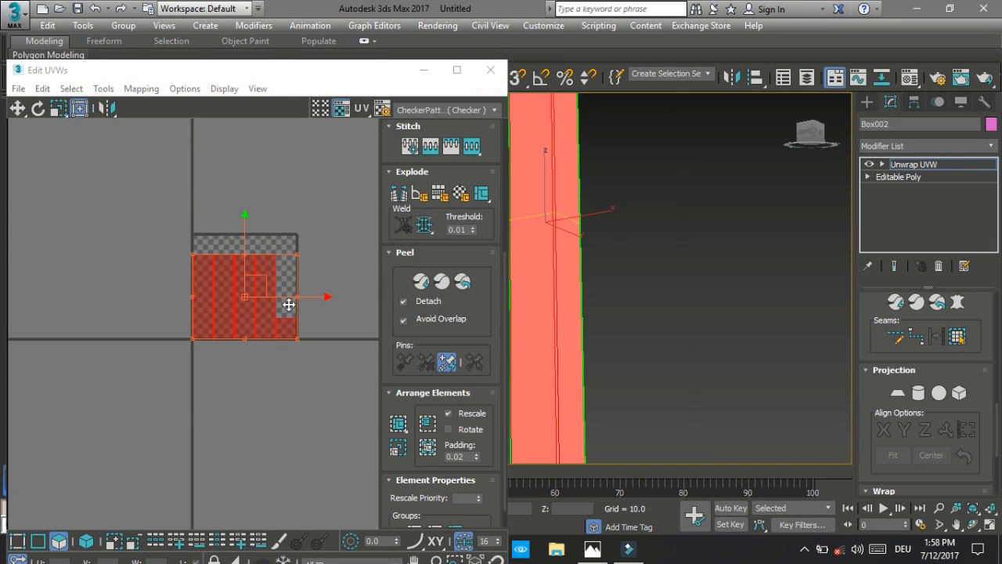
{"action": "left_click_drag", "start_coordinate": [311, 298], "coordinate": [426, 302]}
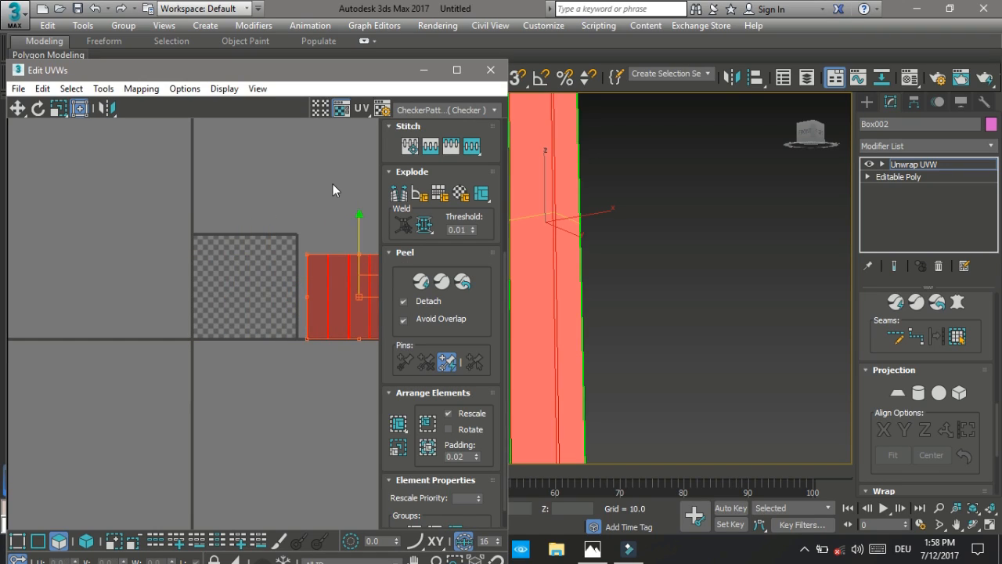
{"action": "left_click", "coordinate": [331, 185]}
{"action": "left_click", "coordinate": [490, 69]}
Step: Convert the unwrapped leg to an Editable Poly
{"action": "scroll", "coordinate": [548, 198], "scroll_direction": "down", "scroll_amount": 5}
{"action": "scroll", "coordinate": [503, 213], "scroll_direction": "up", "scroll_amount": 3}
{"action": "middle_click_drag", "start_coordinate": [493, 215], "coordinate": [430, 307], "text": "alt"}
{"action": "scroll", "coordinate": [427, 270], "scroll_direction": "up", "scroll_amount": 3}
{"action": "right_click", "coordinate": [419, 230]}
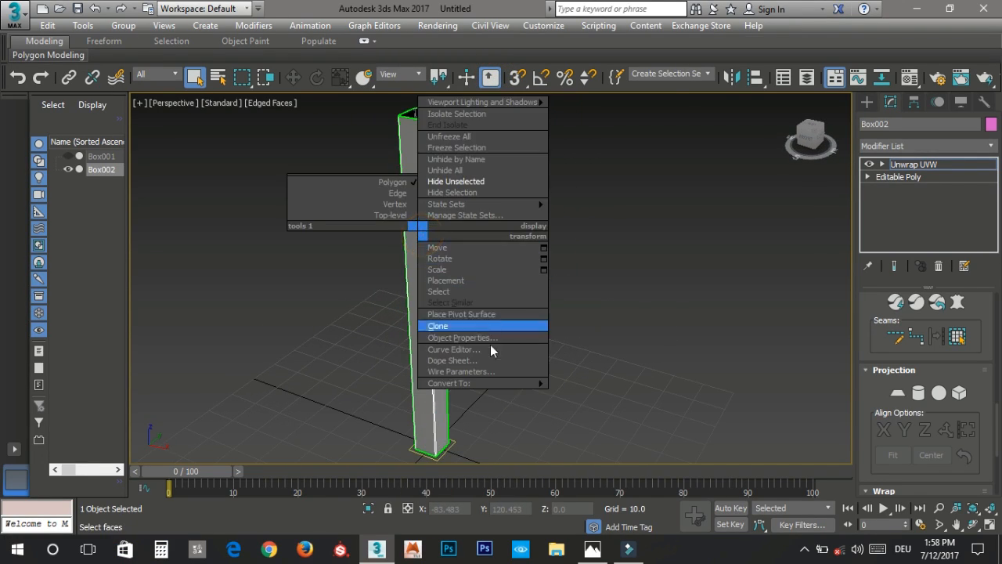
{"action": "mouse_move", "coordinate": [533, 383]}
{"action": "left_click", "coordinate": [586, 394]}
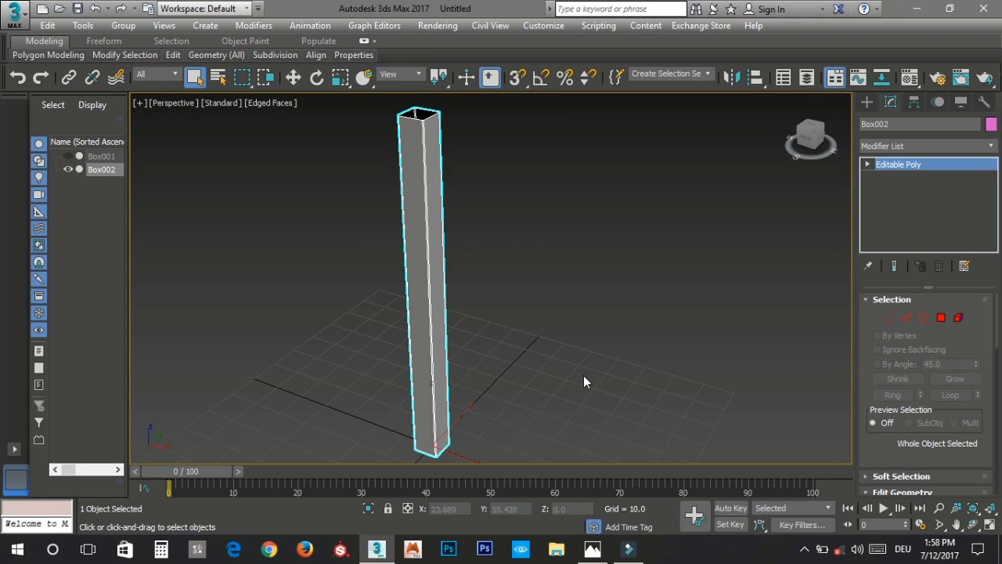
Step: Unhide all objects to bring the seat back above the leg
{"action": "key", "text": "w"}
{"action": "right_click", "coordinate": [540, 233]}
{"action": "left_click", "coordinate": [584, 180]}
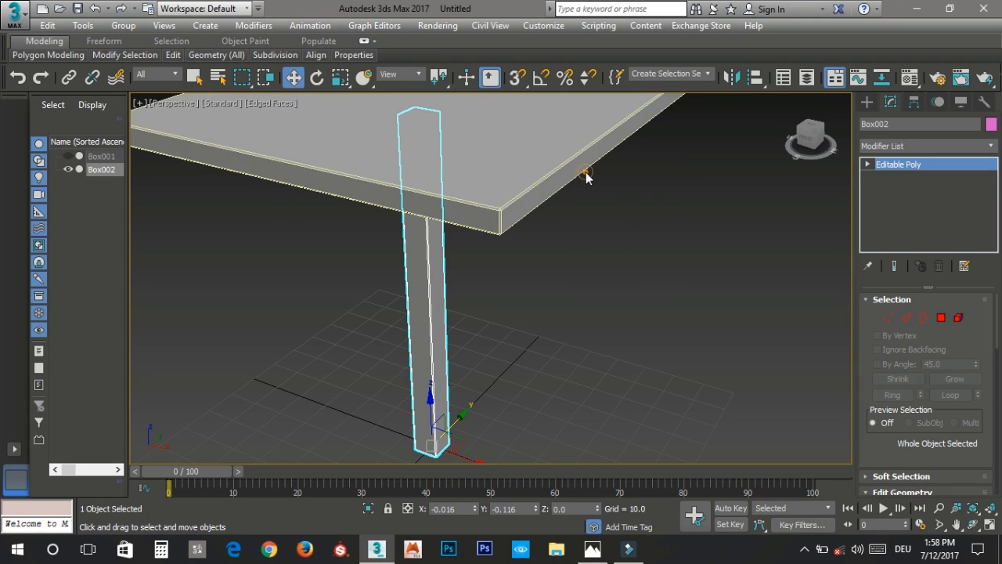
{"action": "middle_click_drag", "start_coordinate": [555, 238], "coordinate": [521, 279], "text": "alt"}
{"action": "scroll", "coordinate": [509, 313], "scroll_direction": "down", "scroll_amount": 4}
{"action": "middle_click_drag", "start_coordinate": [497, 347], "coordinate": [509, 400], "text": "alt"}
{"action": "scroll", "coordinate": [509, 396], "scroll_direction": "up", "scroll_amount": 3}
{"action": "middle_click_drag", "start_coordinate": [521, 236], "coordinate": [523, 247]}
Step: In the Top view, move the leg just inside the seat's positive X and Y corner, at about X 43.8, Y 43.6
{"action": "key", "text": "alt+w"}
{"action": "middle_click", "coordinate": [435, 204]}
{"action": "key", "text": "alt+w"}
{"action": "scroll", "coordinate": [440, 235], "scroll_direction": "down", "scroll_amount": 3}
{"action": "middle_click_drag", "start_coordinate": [448, 248], "coordinate": [388, 280]}
{"action": "scroll", "coordinate": [426, 284], "scroll_direction": "up", "scroll_amount": 3}
{"action": "left_click_drag", "start_coordinate": [427, 299], "coordinate": [541, 300]}
{"action": "left_click_drag", "start_coordinate": [489, 256], "coordinate": [501, 149]}
{"action": "scroll", "coordinate": [484, 228], "scroll_direction": "up", "scroll_amount": 5}
{"action": "left_click_drag", "start_coordinate": [455, 197], "coordinate": [468, 219]}
{"action": "left_click_drag", "start_coordinate": [506, 261], "coordinate": [492, 264]}
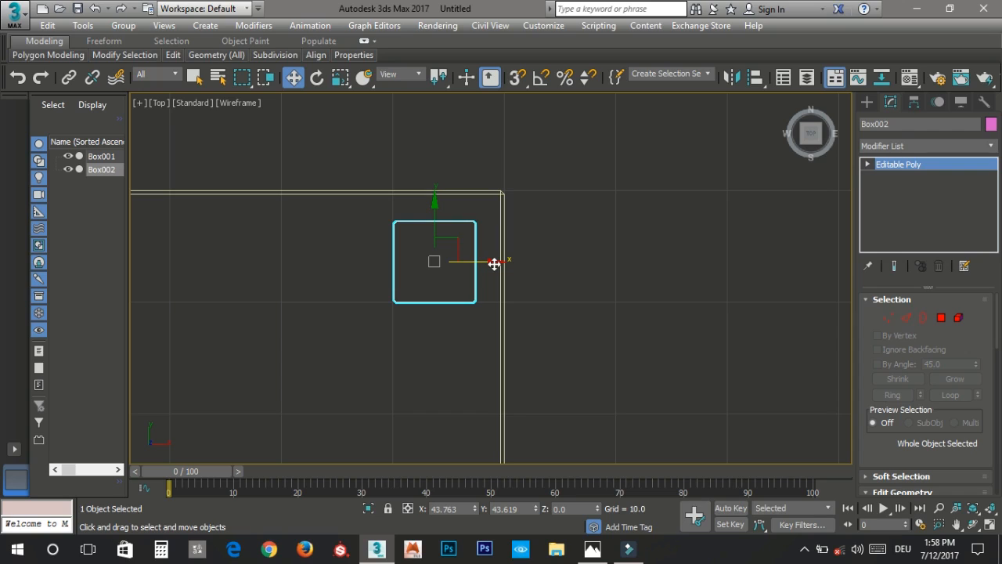
Step: Check the seat's coordinates and set the leg's position to exactly X 43 and Y 43
{"action": "scroll", "coordinate": [494, 264], "scroll_direction": "down", "scroll_amount": 6}
{"action": "middle_click_drag", "start_coordinate": [521, 311], "coordinate": [490, 285]}
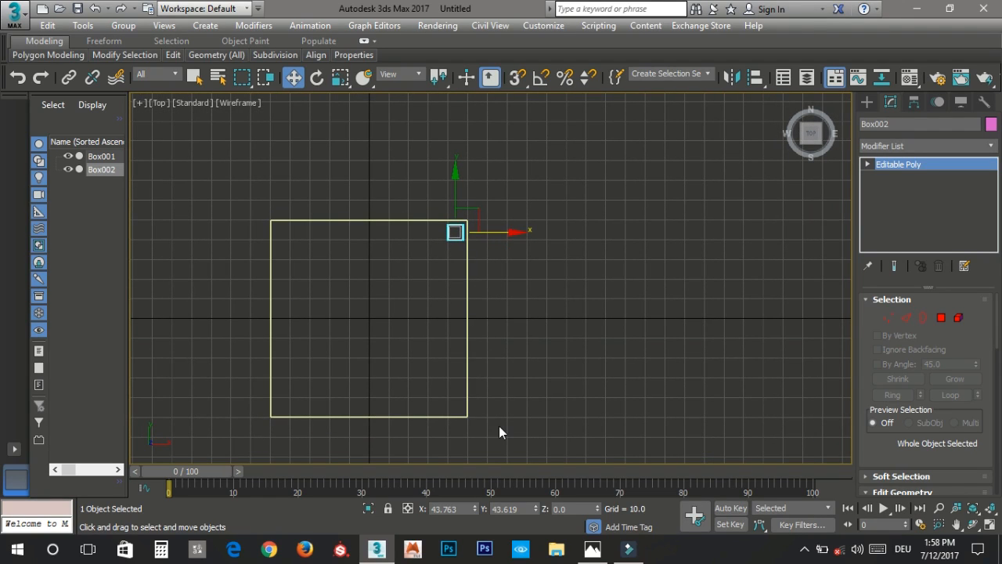
{"action": "scroll", "coordinate": [423, 377], "scroll_direction": "up", "scroll_amount": 1}
{"action": "left_click", "coordinate": [473, 354]}
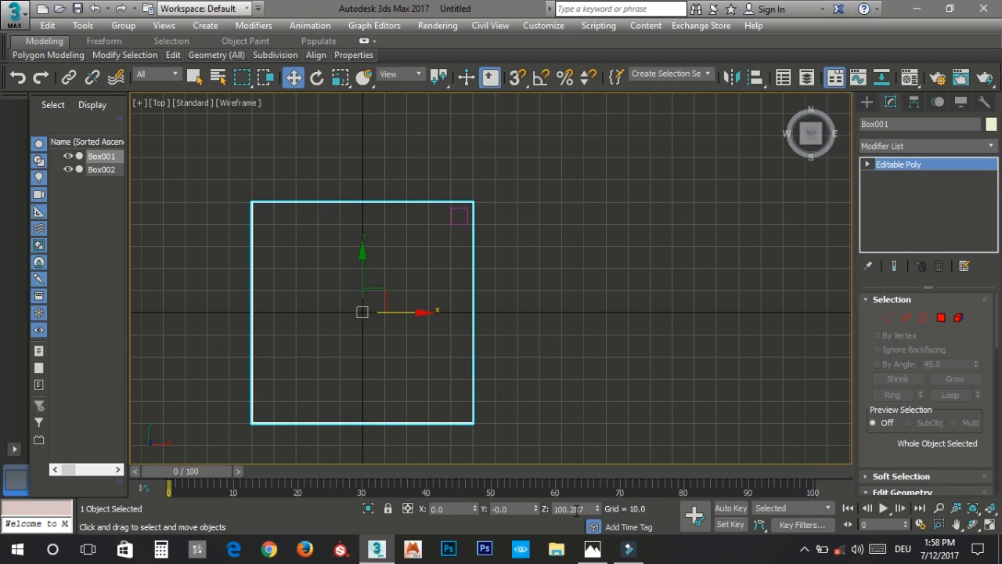
{"action": "left_click", "coordinate": [459, 217]}
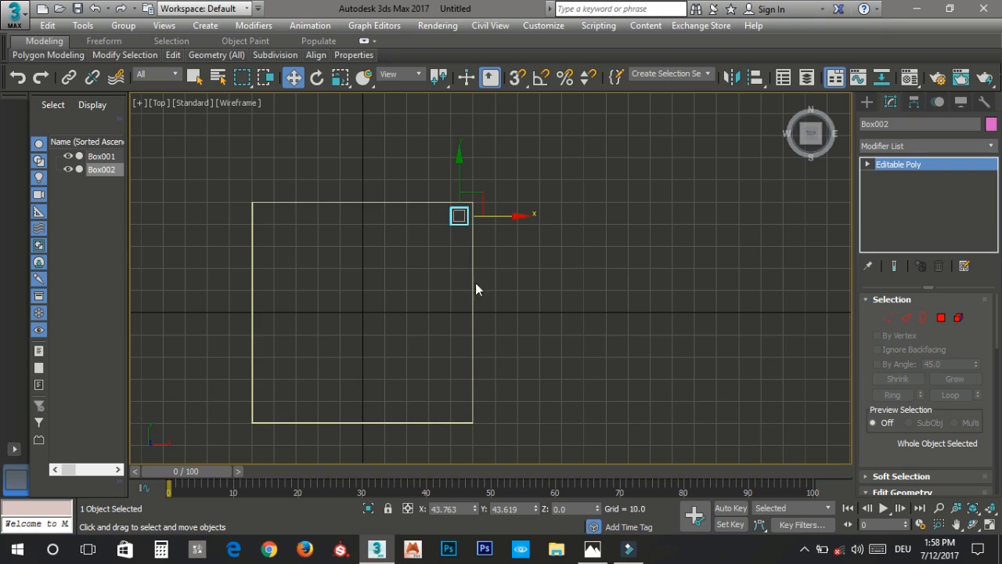
{"action": "left_click", "coordinate": [504, 511]}
{"action": "key", "text": "Delete"}
{"action": "key", "text": "Delete"}
{"action": "key", "text": "Delete"}
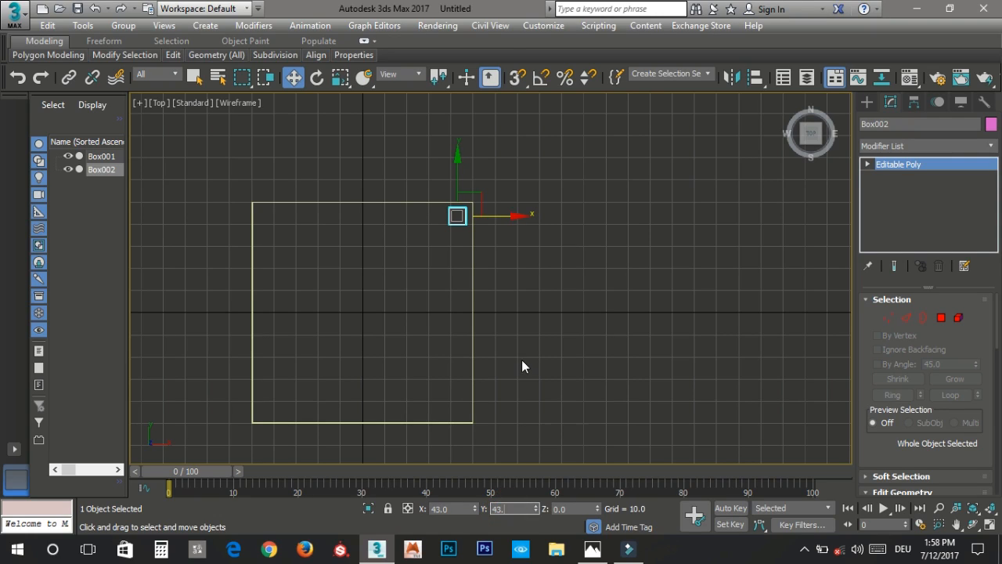
{"action": "key", "text": "Return"}
Step: Clone the leg along Y to the opposite seat corner and set the clone's Y position to -43
{"action": "middle_click_drag", "start_coordinate": [522, 359], "coordinate": [522, 362]}
{"action": "left_click_drag", "start_coordinate": [456, 188], "coordinate": [475, 375]}
{"action": "left_click", "coordinate": [502, 337]}
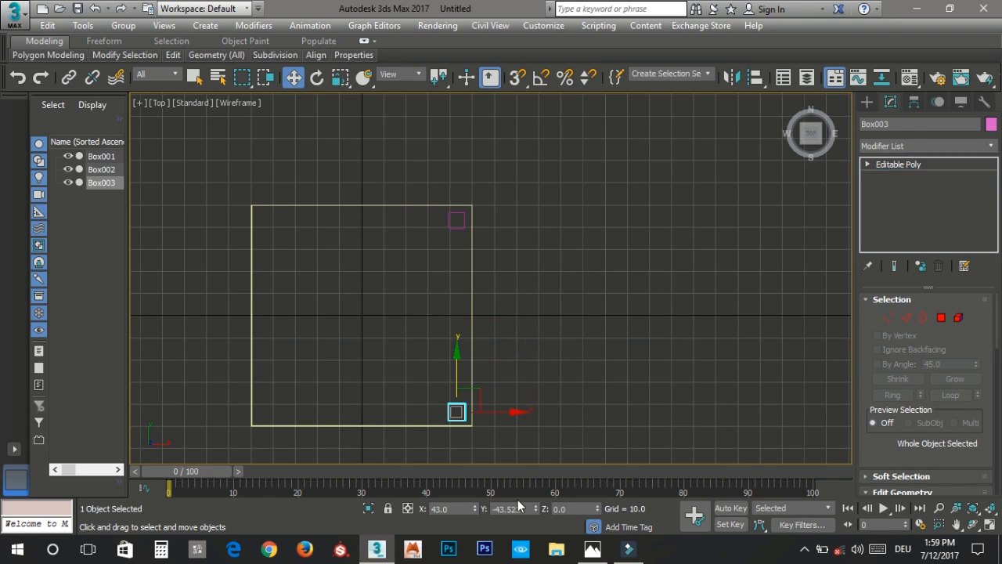
{"action": "key", "text": "Return"}
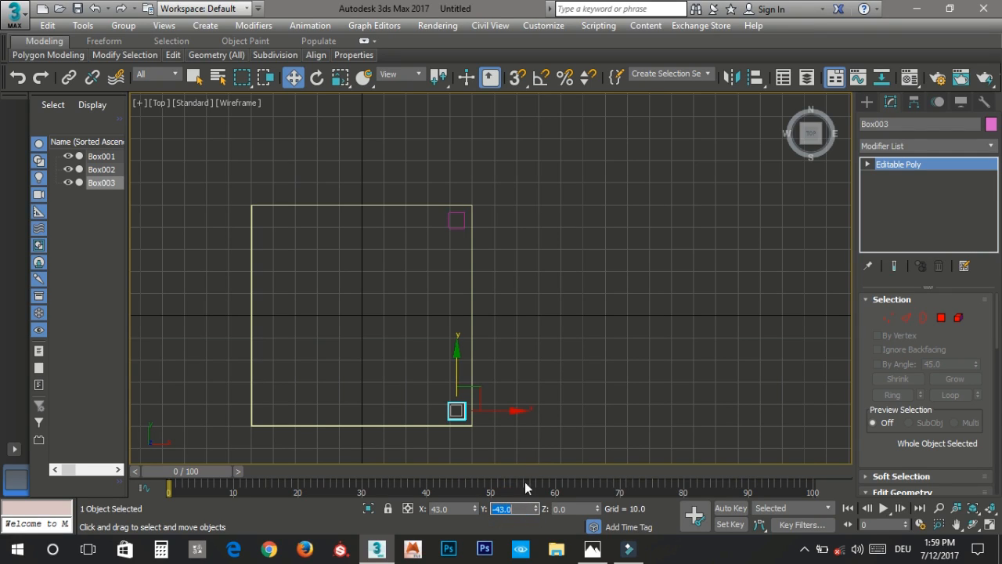
Step: Clone the second leg along X to the third seat corner and set the clone's X position to -43
{"action": "middle_click_drag", "start_coordinate": [488, 420], "coordinate": [521, 424]}
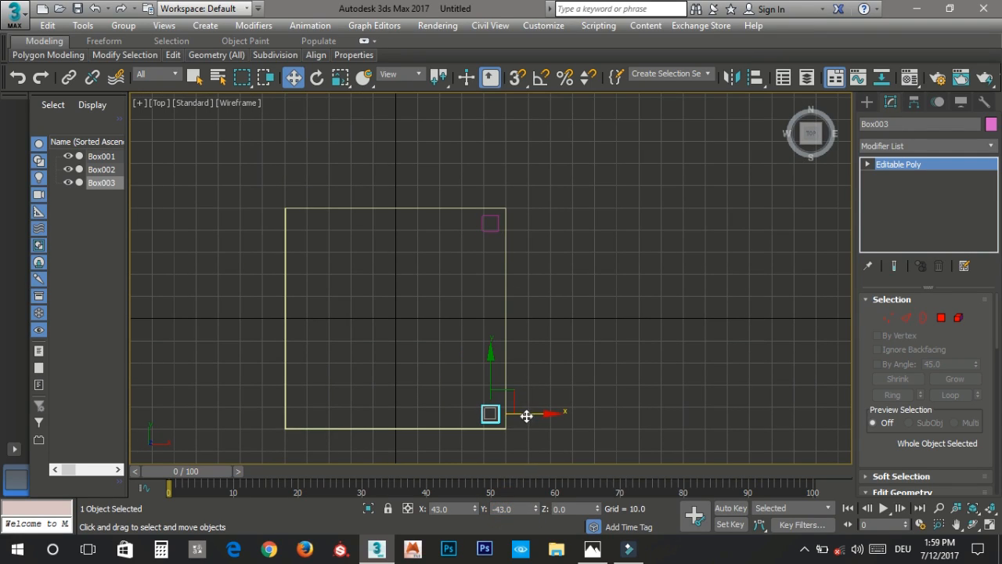
{"action": "left_click_drag", "start_coordinate": [538, 415], "coordinate": [350, 445], "text": "shift"}
{"action": "left_click", "coordinate": [499, 336]}
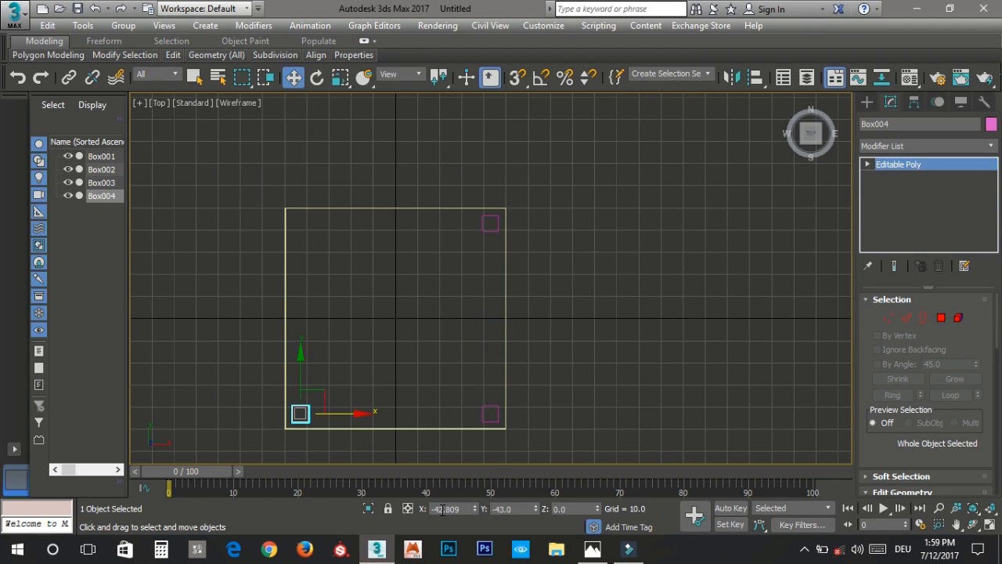
{"action": "middle_click_drag", "start_coordinate": [380, 405], "coordinate": [384, 407]}
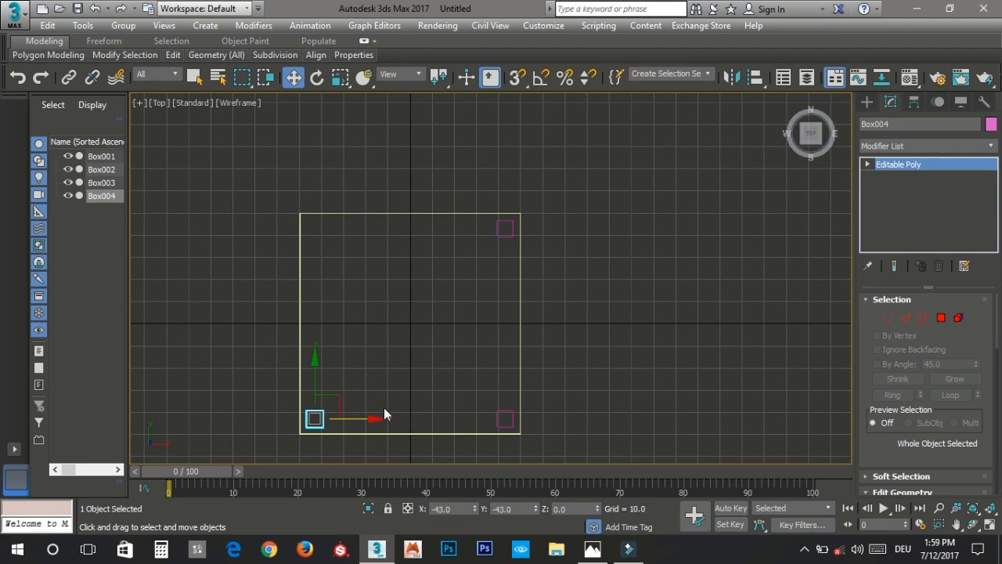
Step: Clone the third leg along Y to the last seat corner and set the clone's Y position to 43
{"action": "left_click_drag", "start_coordinate": [313, 365], "coordinate": [315, 175]}
{"action": "left_click", "coordinate": [486, 338]}
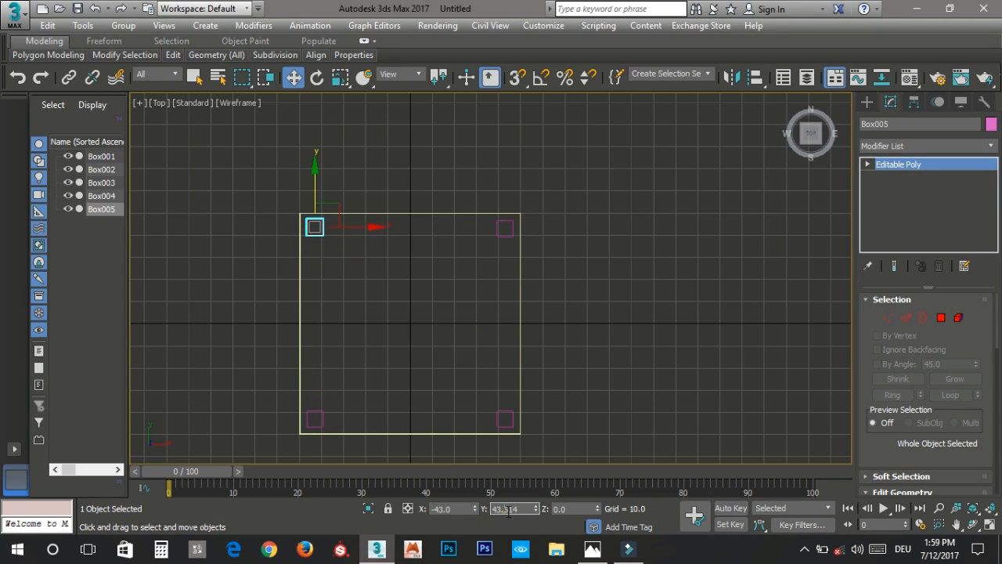
{"action": "middle_click_drag", "start_coordinate": [521, 311], "coordinate": [519, 310]}
Step: In the Perspective view, attach the three other legs to the selected leg to form one object
{"action": "key", "text": "alt+w"}
{"action": "middle_click", "coordinate": [620, 382]}
{"action": "key", "text": "alt+w"}
{"action": "scroll", "coordinate": [565, 348], "scroll_direction": "down", "scroll_amount": 3}
{"action": "middle_click_drag", "start_coordinate": [565, 349], "coordinate": [568, 324], "text": "alt"}
{"action": "scroll", "coordinate": [938, 398], "scroll_direction": "down", "scroll_amount": 3}
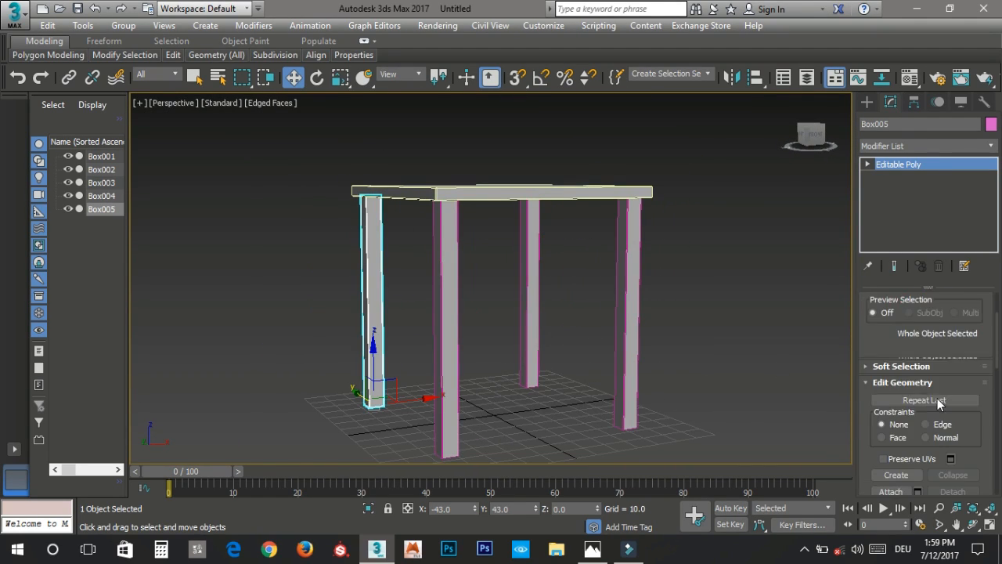
{"action": "scroll", "coordinate": [935, 421], "scroll_direction": "down", "scroll_amount": 2}
{"action": "left_click", "coordinate": [894, 425]}
{"action": "left_click", "coordinate": [532, 313]}
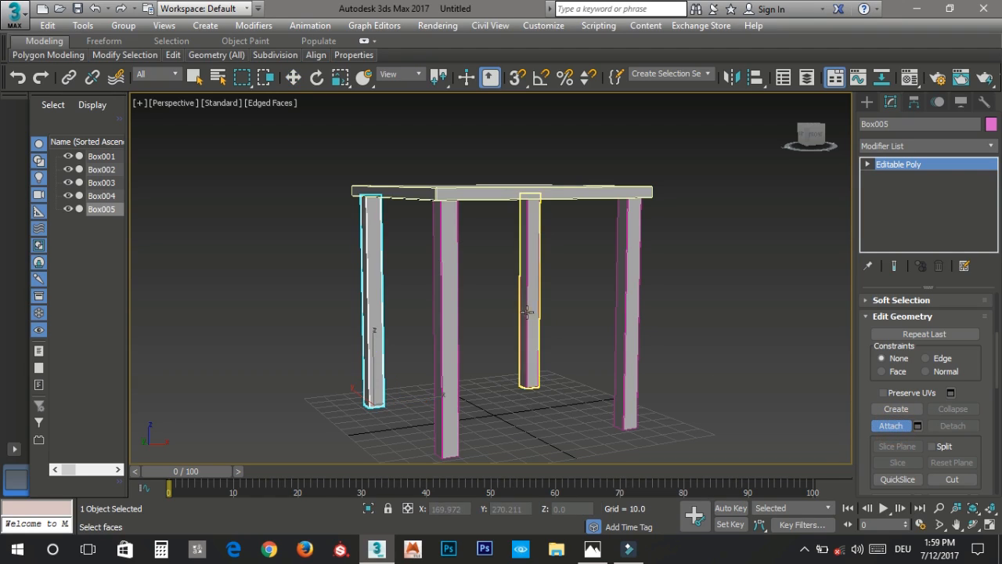
{"action": "left_click", "coordinate": [446, 329]}
{"action": "left_click", "coordinate": [624, 345]}
{"action": "right_click", "coordinate": [617, 334]}
Step: Select the seat, study the reference chair photo in the Photos app, and return to 3ds Max
{"action": "middle_click_drag", "start_coordinate": [617, 334], "coordinate": [566, 343], "text": "alt"}
{"action": "left_click", "coordinate": [532, 261]}
{"action": "middle_click_drag", "start_coordinate": [493, 286], "coordinate": [495, 258], "text": "alt"}
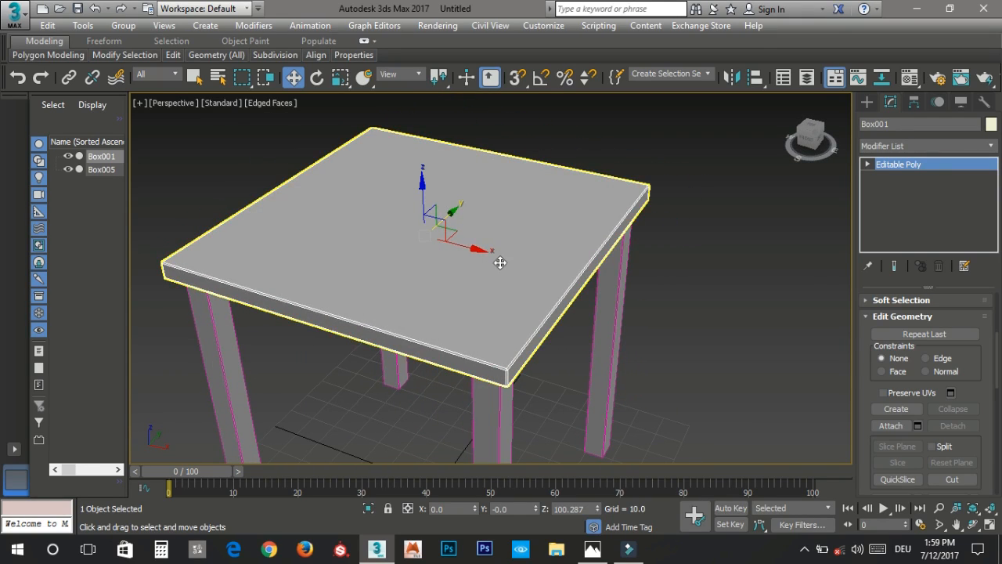
{"action": "key", "text": "alt+Tab"}
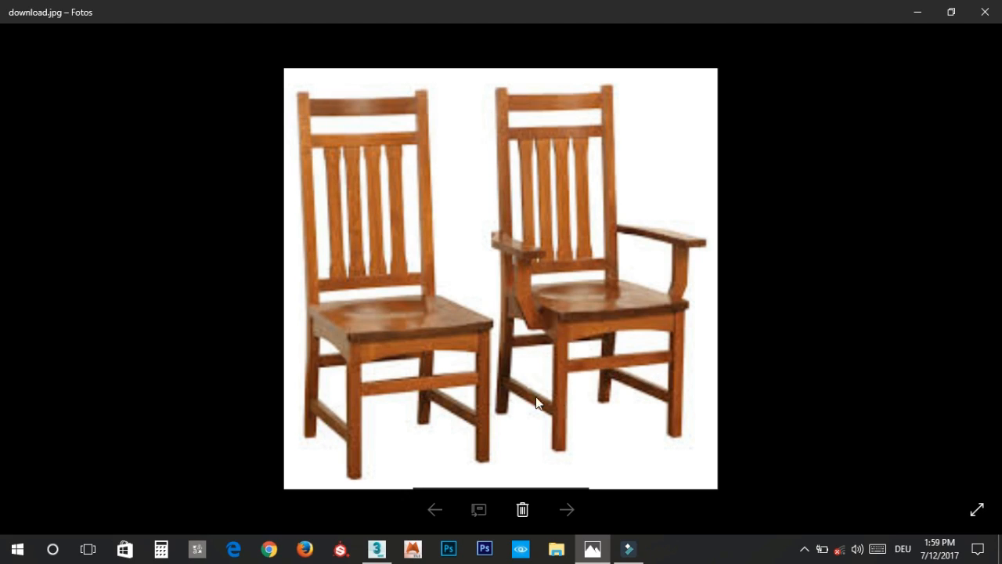
{"action": "key", "text": "alt+Tab"}
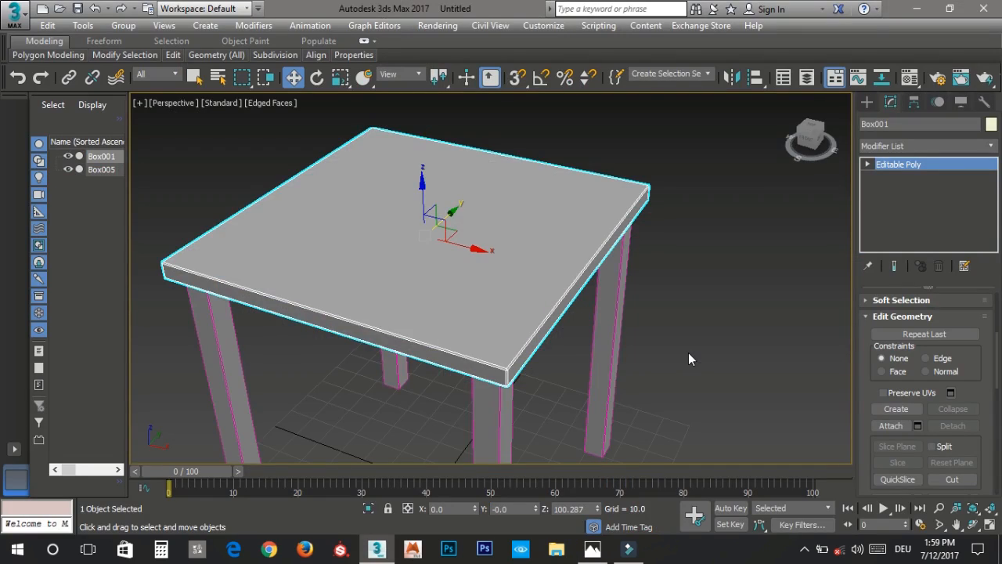
Step: Clone one leg element of the legs object along X to between two legs as the separate object Object001, and select it
{"action": "scroll", "coordinate": [549, 267], "scroll_direction": "down", "scroll_amount": 5}
{"action": "left_click", "coordinate": [570, 269]}
{"action": "middle_click_drag", "start_coordinate": [570, 268], "coordinate": [581, 314], "text": "alt"}
{"action": "key", "text": "4"}
{"action": "scroll", "coordinate": [922, 347], "scroll_direction": "up", "scroll_amount": 5}
{"action": "scroll", "coordinate": [676, 341], "scroll_direction": "up", "scroll_amount": 6}
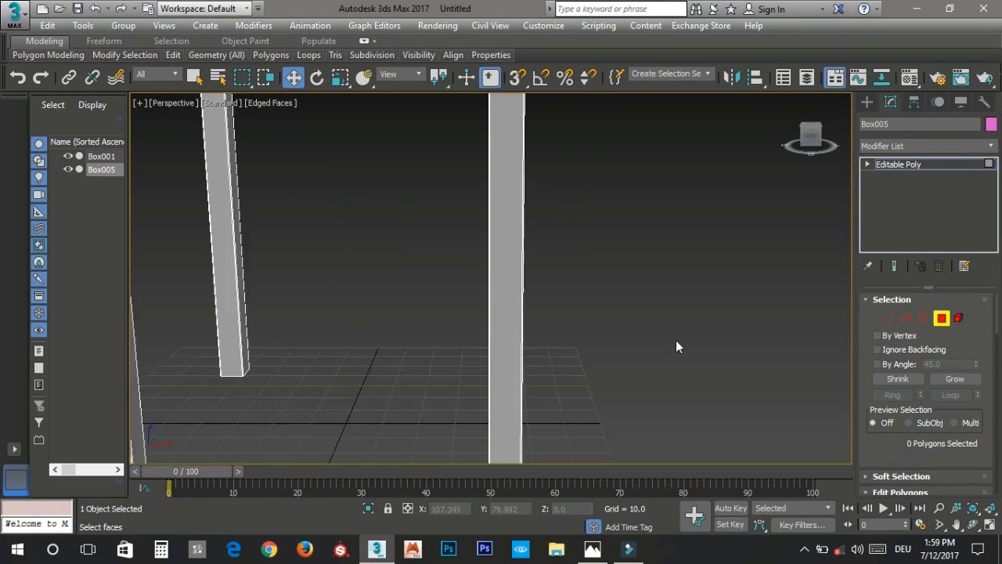
{"action": "scroll", "coordinate": [561, 321], "scroll_direction": "down", "scroll_amount": 6}
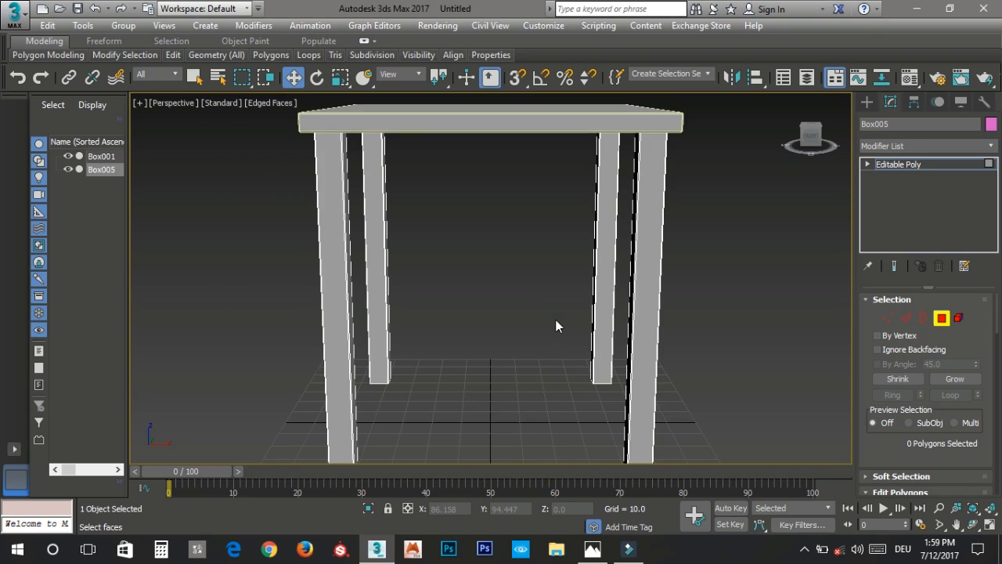
{"action": "key", "text": "5"}
{"action": "middle_click_drag", "start_coordinate": [610, 314], "coordinate": [722, 234]}
{"action": "left_click_drag", "start_coordinate": [725, 229], "coordinate": [630, 243]}
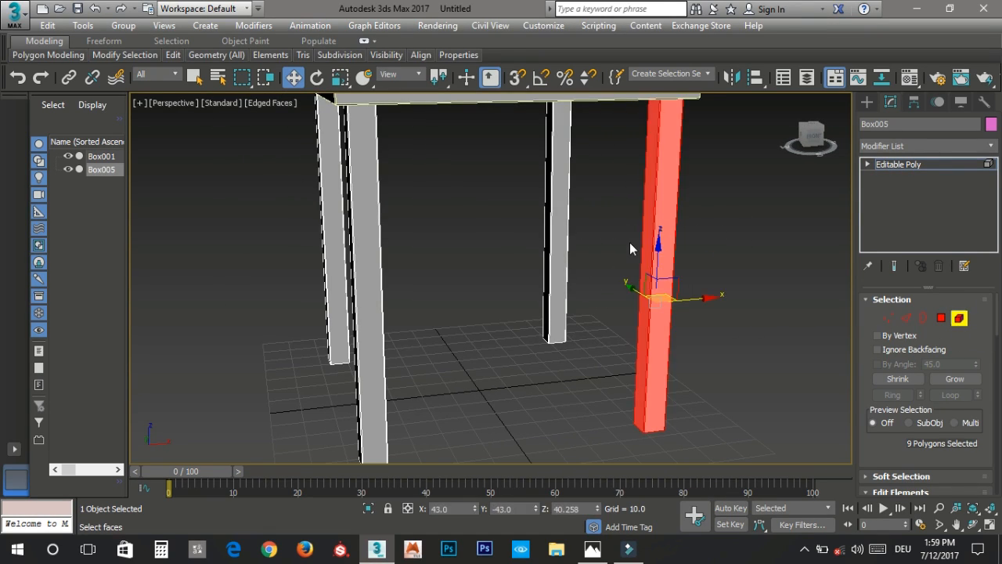
{"action": "mouse_move", "coordinate": [697, 299]}
{"action": "left_mouse_down", "text": "shift"}
{"action": "mouse_move", "coordinate": [528, 328]}
{"action": "mouse_move", "coordinate": [546, 329]}
{"action": "left_mouse_up", "text": "shift"}
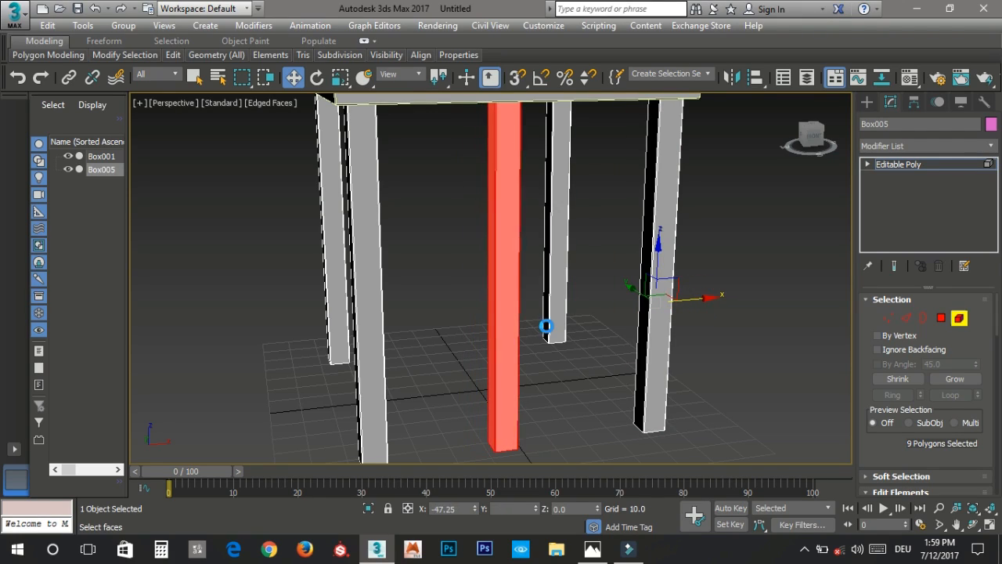
{"action": "left_click", "coordinate": [444, 265]}
{"action": "double_click", "coordinate": [537, 265]}
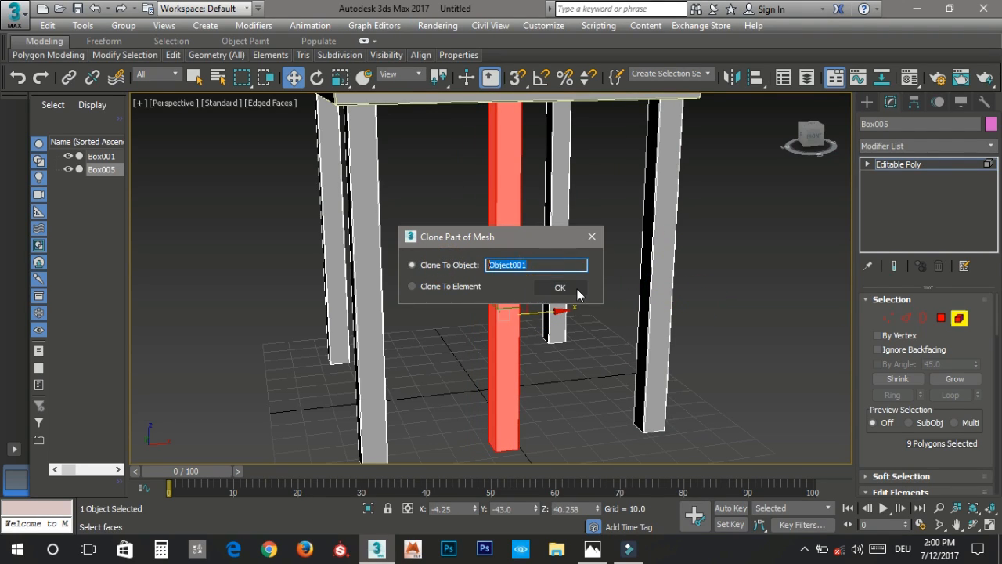
{"action": "left_click", "coordinate": [560, 287]}
{"action": "left_click", "coordinate": [960, 317]}
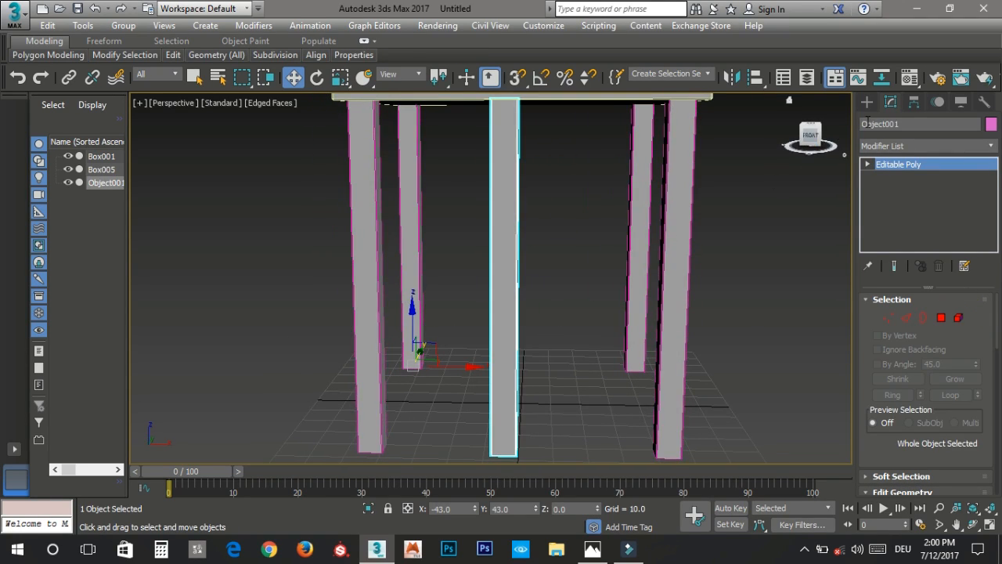
Step: Center the pivot of the cloned leg on the object and finish pivot editing
{"action": "left_click", "coordinate": [890, 101]}
{"action": "left_click", "coordinate": [925, 202]}
{"action": "left_click", "coordinate": [926, 278]}
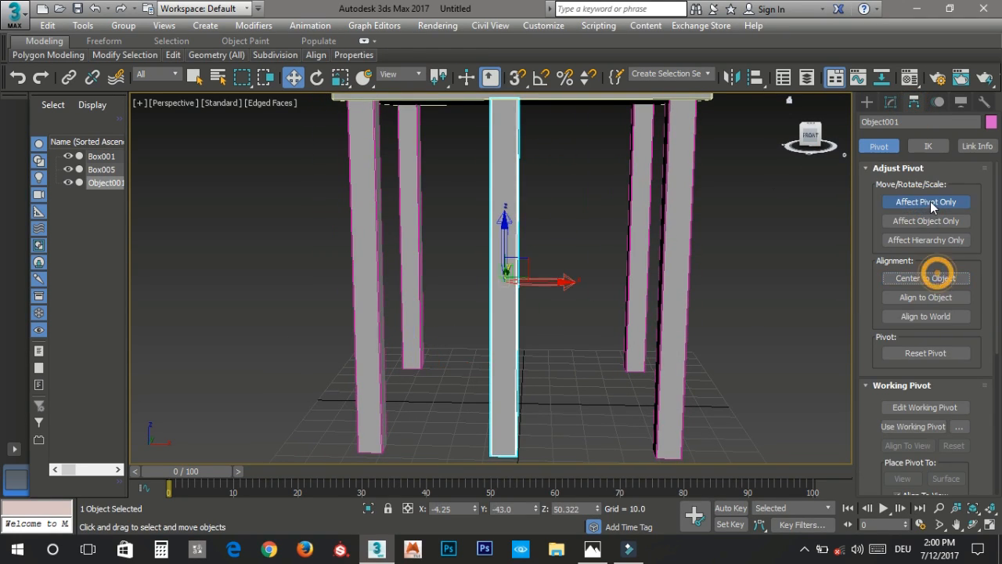
{"action": "left_click", "coordinate": [926, 202]}
{"action": "left_click", "coordinate": [867, 102]}
{"action": "scroll", "coordinate": [567, 249], "scroll_direction": "down", "scroll_amount": 3}
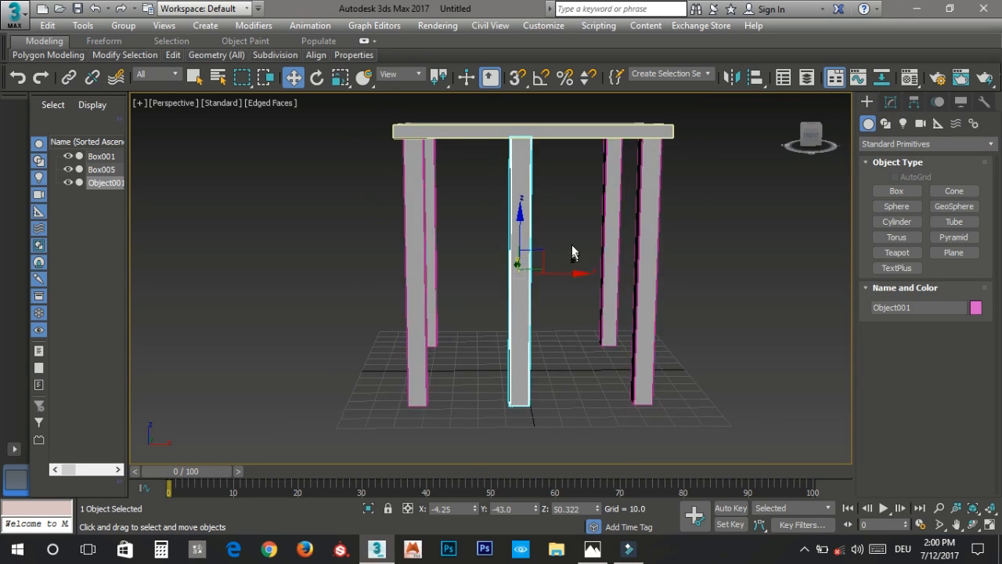
Step: Switch to window selection, delete the polygons at the bottom end of the cloned leg, and leave polygon editing
{"action": "middle_click_drag", "start_coordinate": [572, 253], "coordinate": [573, 243], "text": "alt"}
{"action": "key", "text": "1"}
{"action": "left_click", "coordinate": [273, 80]}
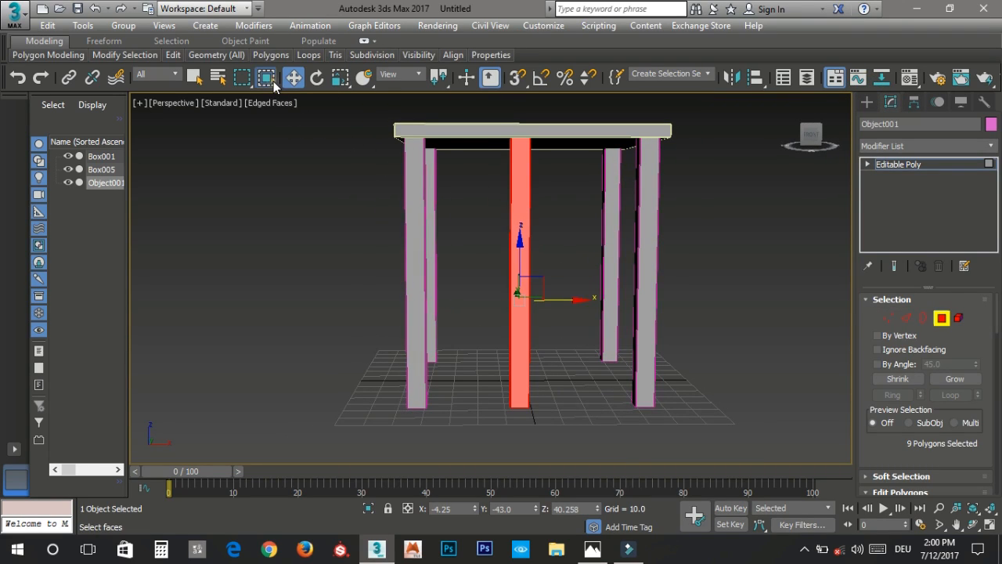
{"action": "middle_click_drag", "start_coordinate": [490, 298], "coordinate": [466, 260]}
{"action": "middle_click_drag", "start_coordinate": [484, 376], "coordinate": [514, 380], "text": "alt"}
{"action": "scroll", "coordinate": [493, 328], "scroll_direction": "up", "scroll_amount": 5}
{"action": "left_click", "coordinate": [494, 332]}
{"action": "left_click_drag", "start_coordinate": [534, 340], "coordinate": [423, 426]}
{"action": "key", "text": "Delete"}
{"action": "left_click", "coordinate": [941, 318]}
{"action": "middle_click_drag", "start_coordinate": [548, 195], "coordinate": [493, 215], "text": "alt"}
Step: Turn on angle snap at 5 degrees and rotate the cloned leg about Y until it lies horizontally as a rail
{"action": "key", "text": "r"}
{"action": "key", "text": "w"}
{"action": "key", "text": "e"}
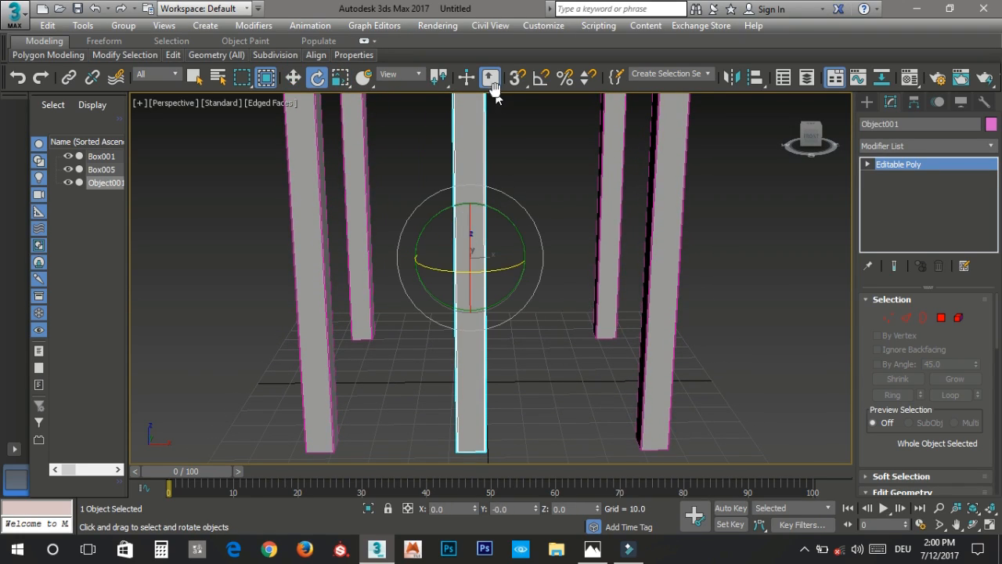
{"action": "right_click", "coordinate": [543, 80]}
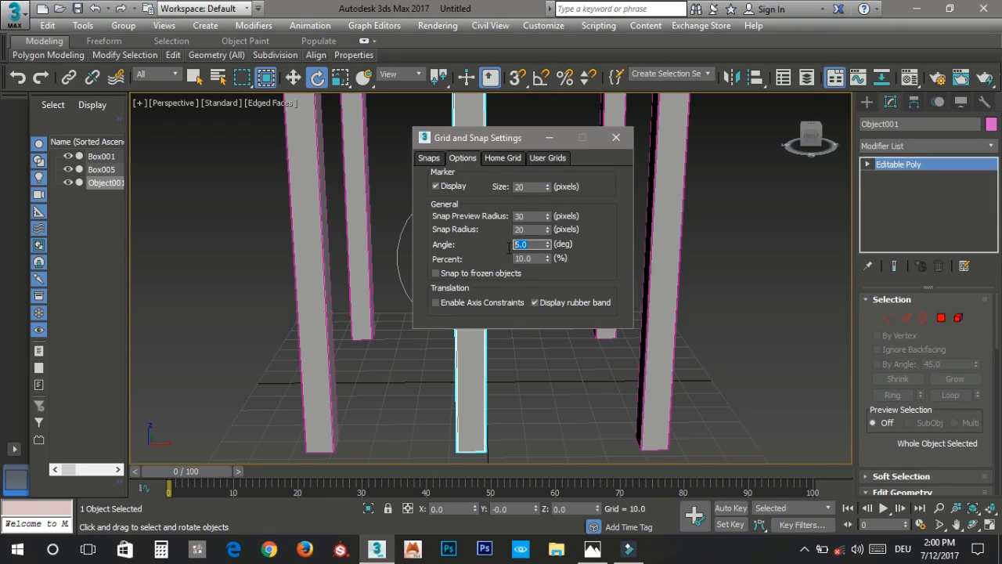
{"action": "left_click", "coordinate": [614, 138]}
{"action": "left_click", "coordinate": [541, 76]}
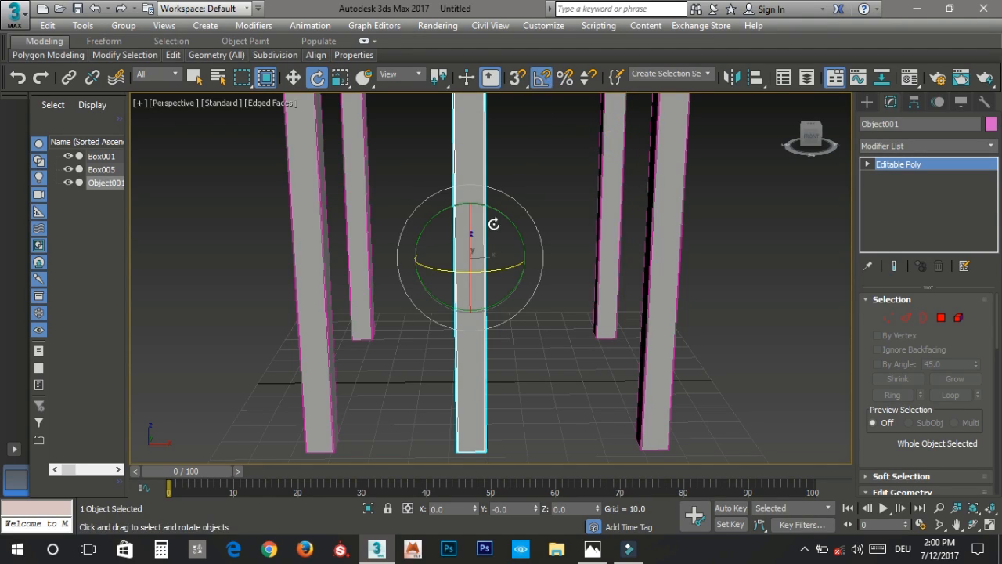
{"action": "left_click_drag", "start_coordinate": [497, 207], "coordinate": [508, 209]}
{"action": "key", "text": "w"}
Step: Shorten the horizontal rail to the gap between the two legs and set its X position to 0
{"action": "mouse_move", "coordinate": [459, 252]}
{"action": "middle_mouse_down", "text": "alt"}
{"action": "mouse_move", "coordinate": [504, 248]}
{"action": "mouse_move", "coordinate": [470, 258]}
{"action": "middle_mouse_up", "text": "alt"}
{"action": "key", "text": "r"}
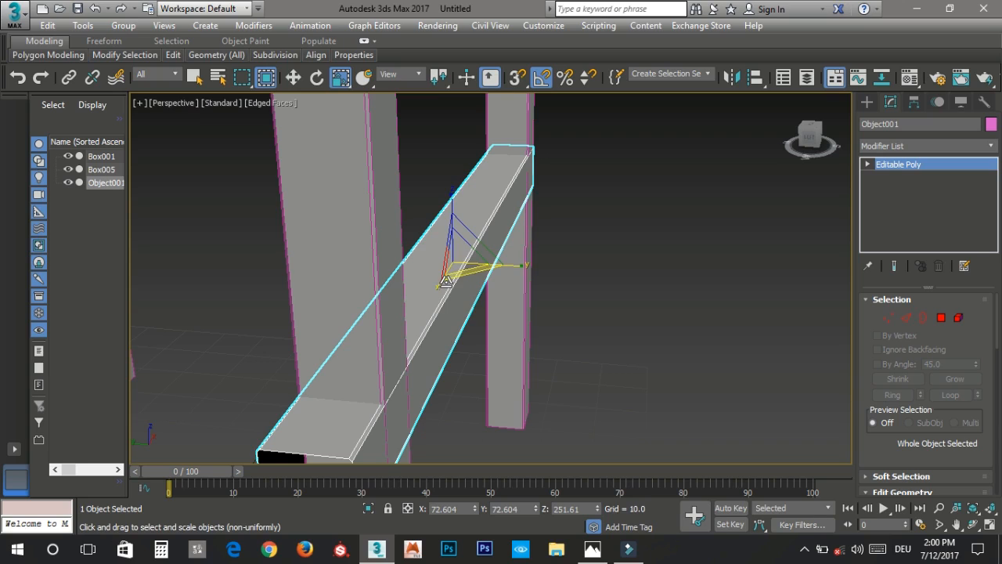
{"action": "left_click_drag", "start_coordinate": [443, 284], "coordinate": [449, 277]}
{"action": "middle_click_drag", "start_coordinate": [449, 277], "coordinate": [425, 264], "text": "alt"}
{"action": "key", "text": "w"}
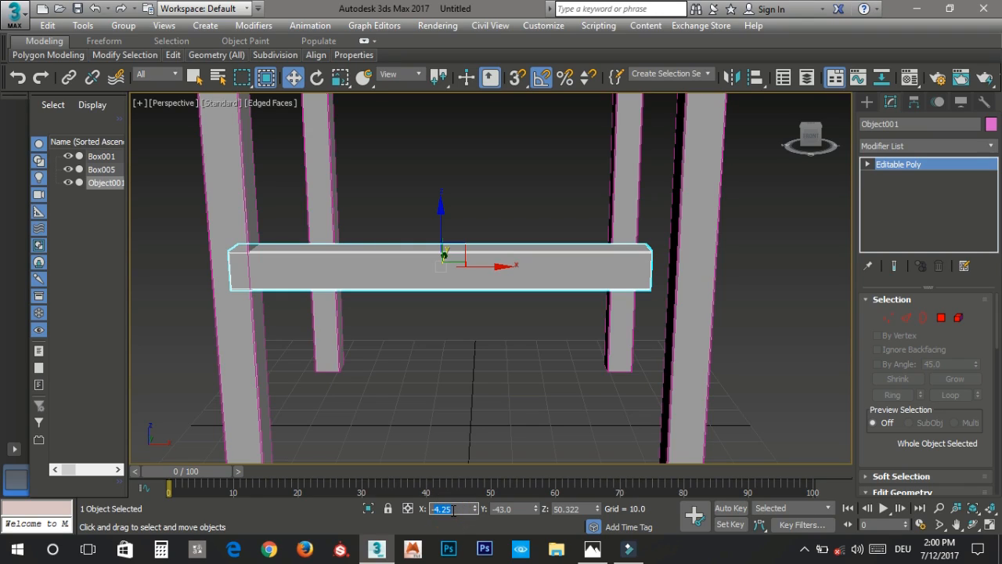
{"action": "type", "text": "0"}
{"action": "key", "text": "Return"}
Step: Scale the rail thinner along Y to about 37 percent, checking its thickness against the reference chair photo
{"action": "middle_click_drag", "start_coordinate": [473, 339], "coordinate": [490, 362], "text": "alt"}
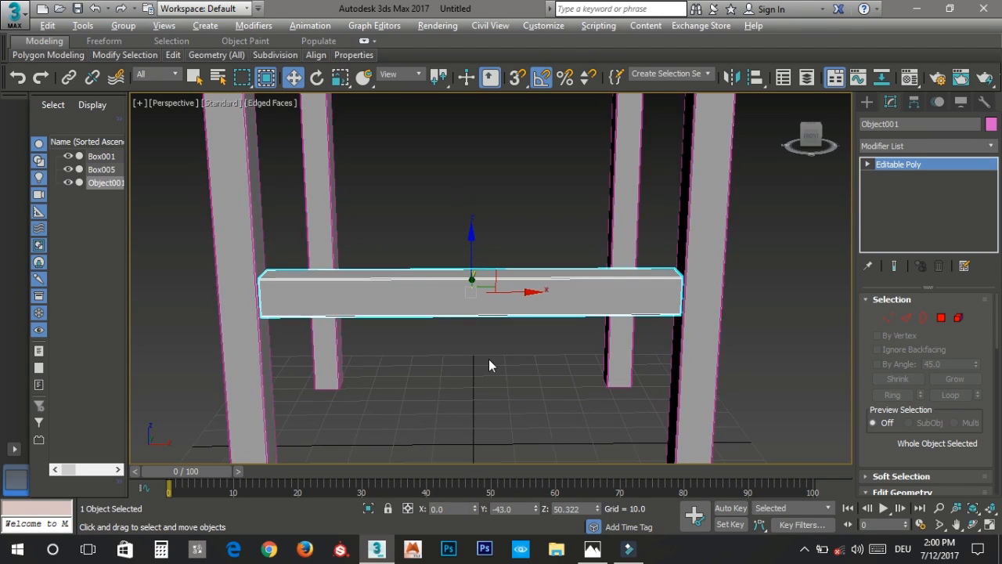
{"action": "key", "text": "r"}
{"action": "left_click_drag", "start_coordinate": [411, 292], "coordinate": [409, 293]}
{"action": "middle_click_drag", "start_coordinate": [409, 292], "coordinate": [531, 313], "text": "alt"}
{"action": "left_click_drag", "start_coordinate": [535, 297], "coordinate": [483, 289]}
{"action": "middle_click_drag", "start_coordinate": [538, 340], "coordinate": [531, 284], "text": "alt"}
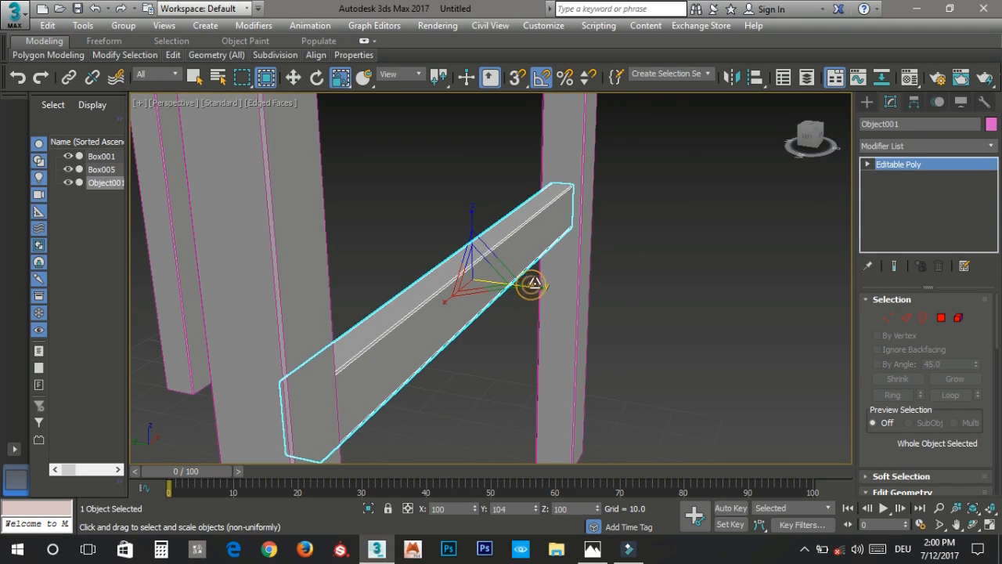
{"action": "left_click", "coordinate": [591, 549]}
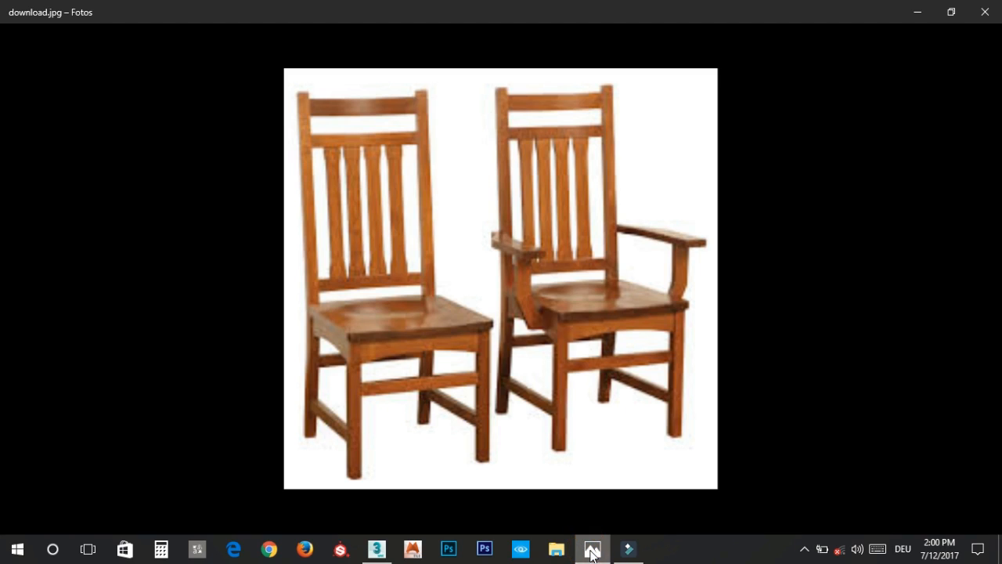
{"action": "left_click", "coordinate": [592, 550]}
{"action": "left_click_drag", "start_coordinate": [532, 284], "coordinate": [530, 287]}
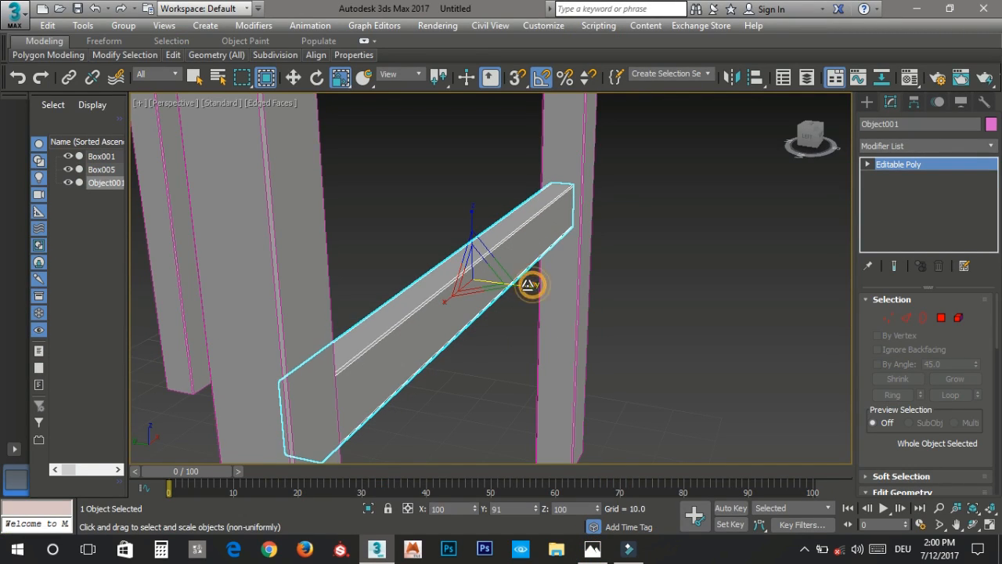
Step: Check the rail placement in the reference chair photo and lower the rail to about Z 20
{"action": "scroll", "coordinate": [631, 342], "scroll_direction": "down", "scroll_amount": 4}
{"action": "middle_click_drag", "start_coordinate": [630, 342], "coordinate": [528, 331], "text": "alt"}
{"action": "scroll", "coordinate": [528, 331], "scroll_direction": "down", "scroll_amount": 2}
{"action": "middle_click_drag", "start_coordinate": [627, 368], "coordinate": [557, 389], "text": "alt"}
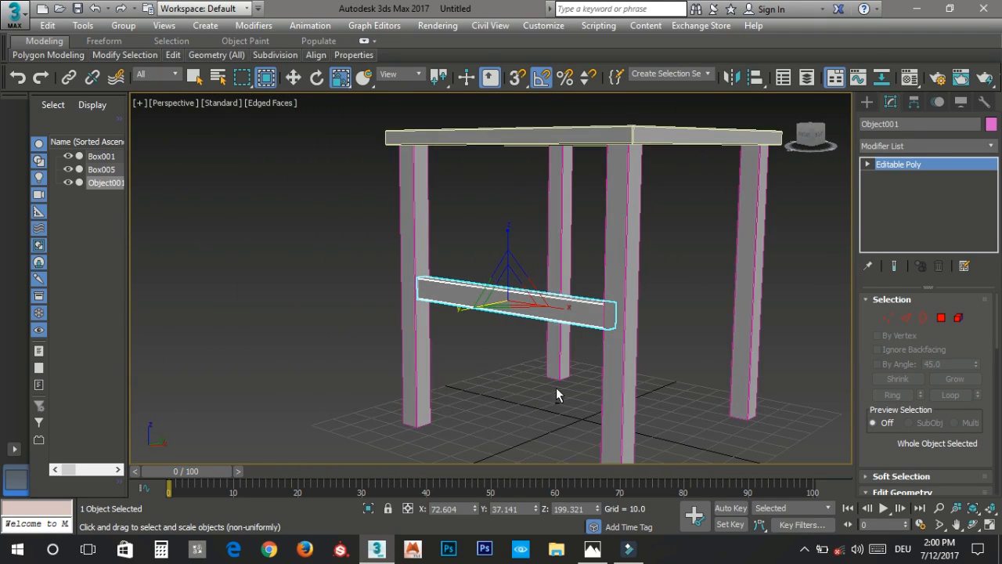
{"action": "left_click", "coordinate": [591, 549]}
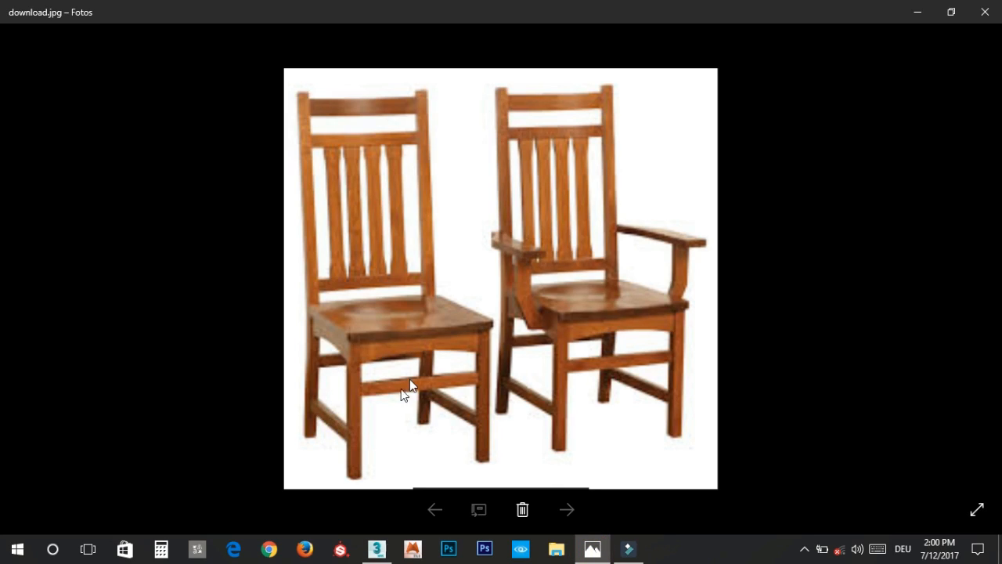
{"action": "left_click", "coordinate": [590, 551]}
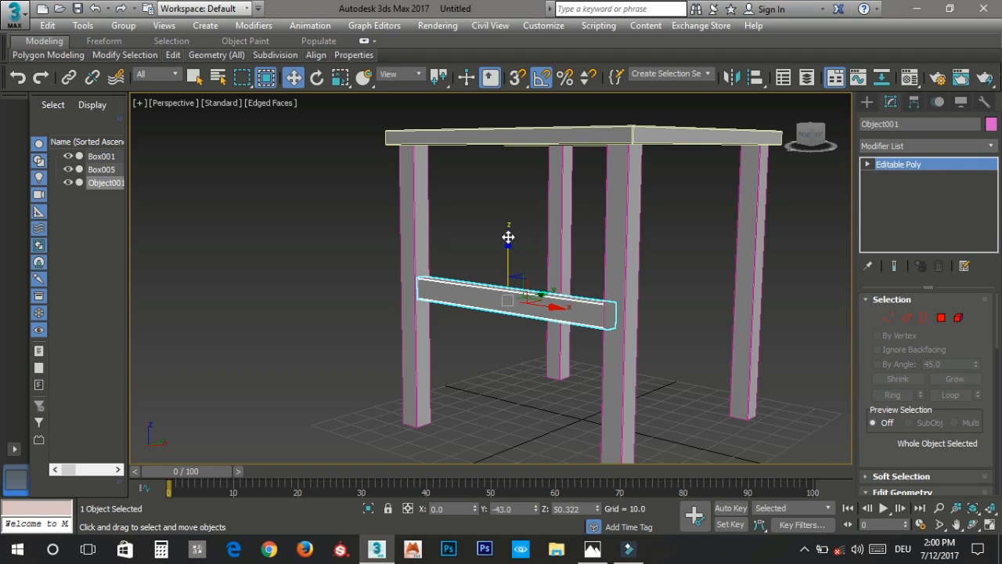
{"action": "middle_click_drag", "start_coordinate": [538, 171], "coordinate": [461, 266], "text": "alt"}
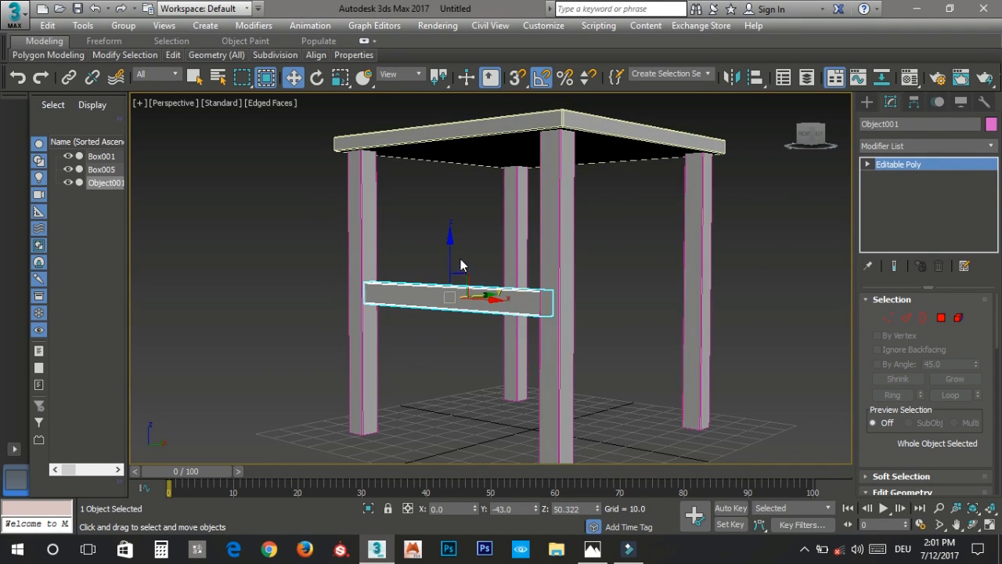
{"action": "left_click_drag", "start_coordinate": [452, 244], "coordinate": [463, 342]}
Step: Copy the rail along Y to the opposite pair of legs as Object002 and set the copy's Y position to 43
{"action": "middle_click_drag", "start_coordinate": [463, 342], "coordinate": [375, 292], "text": "alt"}
{"action": "left_click_drag", "start_coordinate": [405, 293], "coordinate": [600, 352], "text": "shift"}
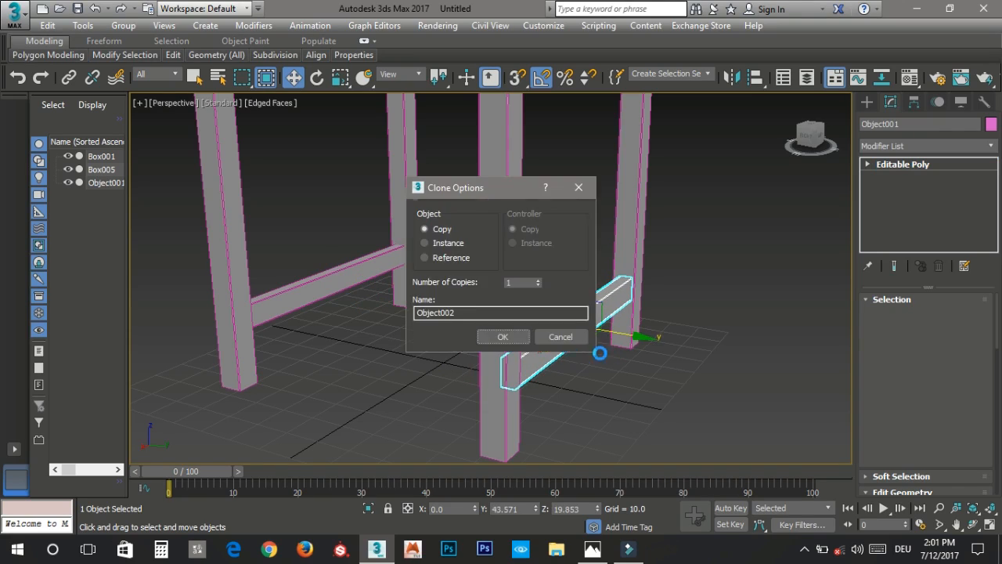
{"action": "left_click", "coordinate": [493, 338]}
{"action": "left_click", "coordinate": [323, 277]}
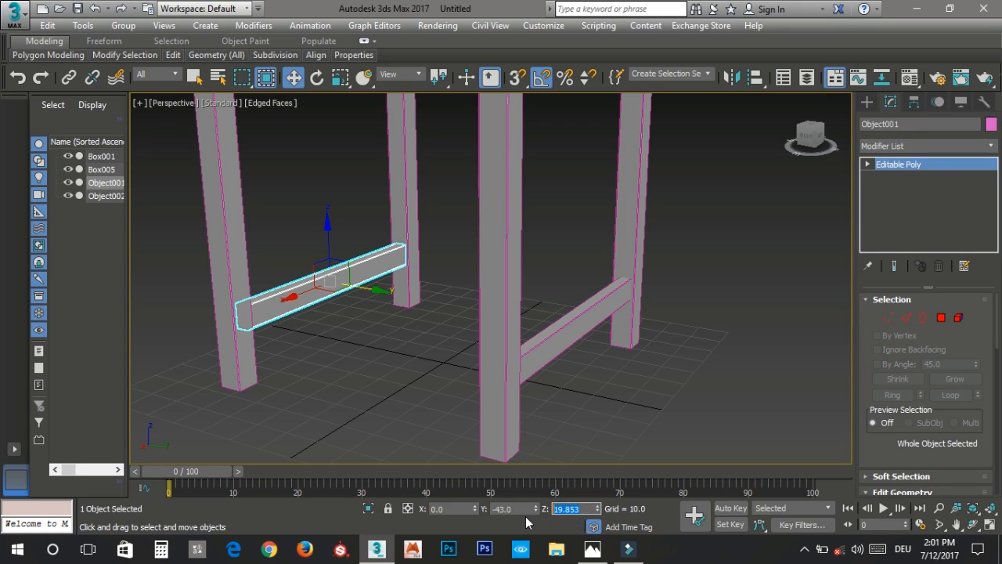
{"action": "left_click", "coordinate": [552, 352]}
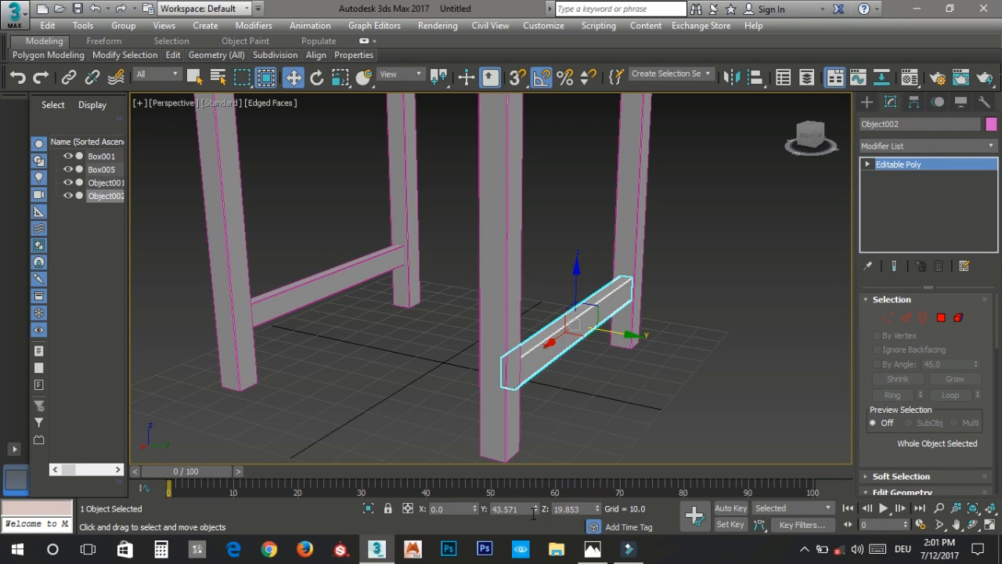
{"action": "left_click", "coordinate": [338, 281]}
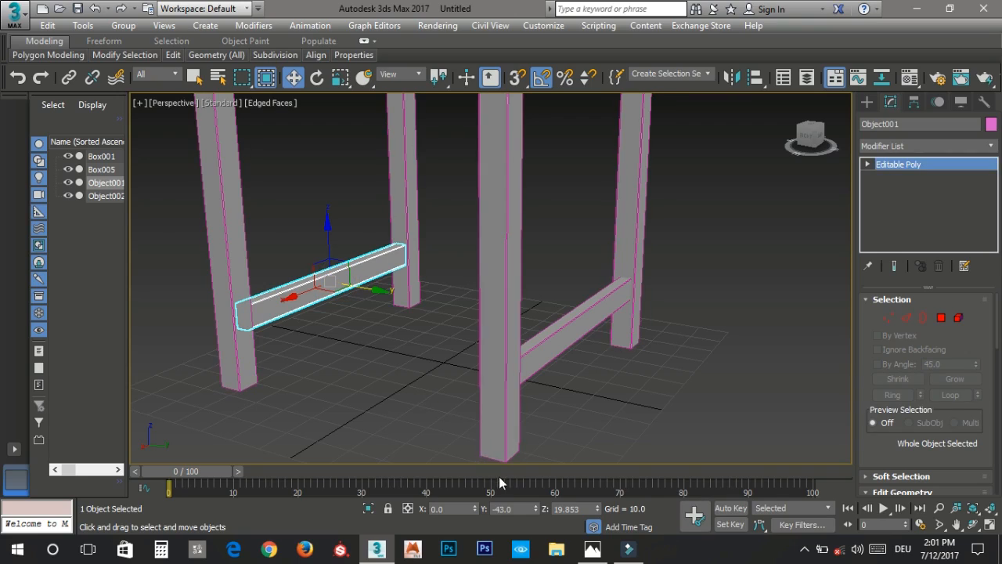
{"action": "left_click", "coordinate": [541, 353]}
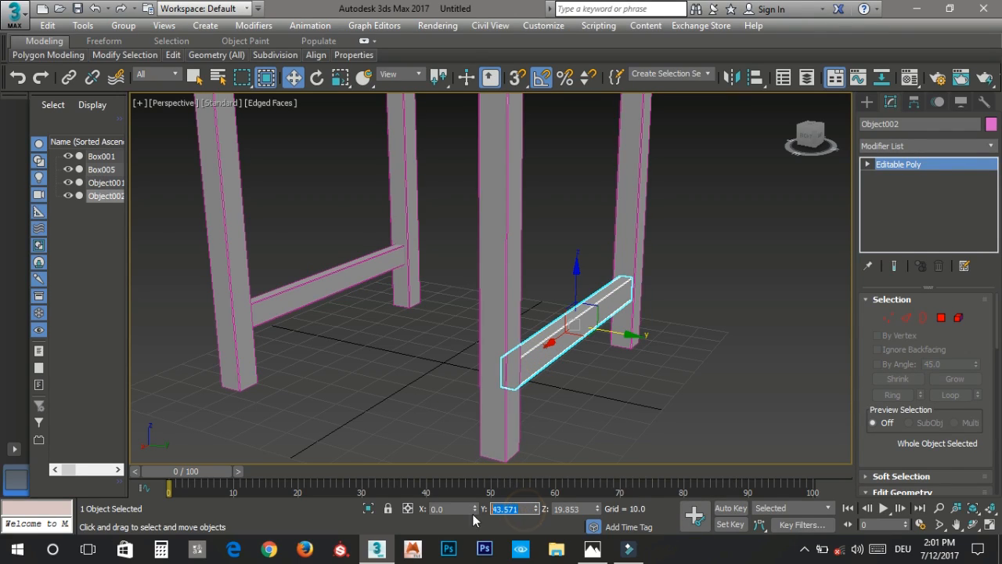
{"action": "type", "text": "43"}
{"action": "key", "text": "Return"}
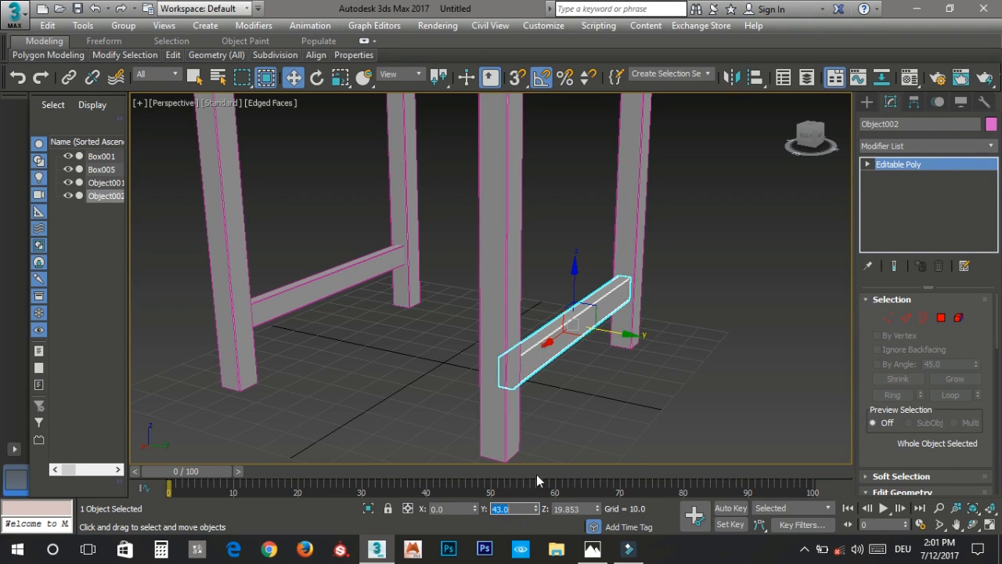
Step: Select both lower rails and make copies rotated 90 degrees about Z to span the other two sides
{"action": "middle_click_drag", "start_coordinate": [531, 395], "coordinate": [569, 382], "text": "alt"}
{"action": "left_click", "coordinate": [296, 308], "text": "ctrl"}
{"action": "middle_click_drag", "start_coordinate": [286, 306], "coordinate": [454, 322], "text": "alt"}
{"action": "key", "text": "r"}
{"action": "key", "text": "e"}
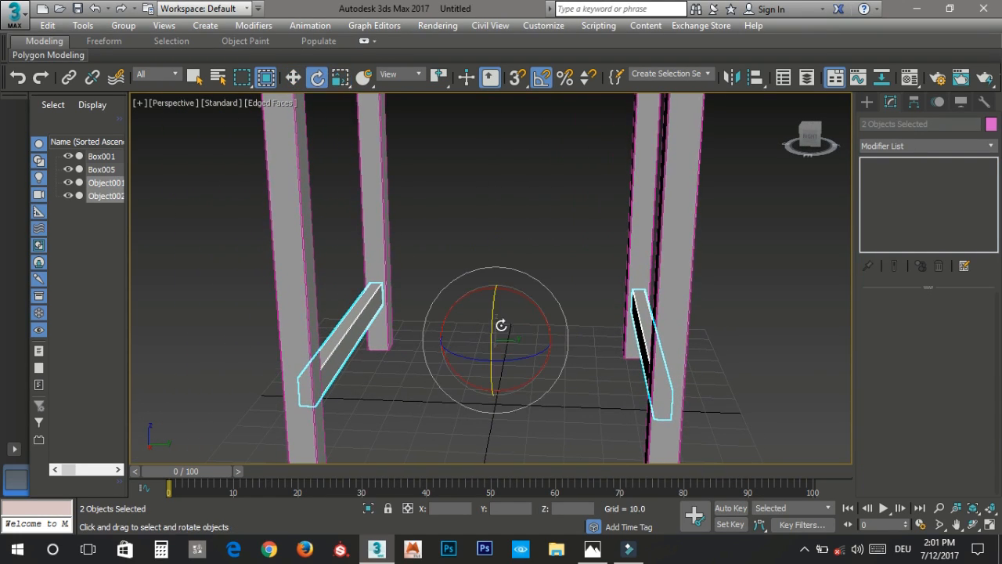
{"action": "left_click_drag", "start_coordinate": [522, 356], "coordinate": [517, 354], "text": "shift"}
{"action": "left_click", "coordinate": [499, 335]}
Step: Raise the two rotated rails to about mid-height of the legs, matching the reference chair photo, and deselect them
{"action": "scroll", "coordinate": [444, 349], "scroll_direction": "down", "scroll_amount": 6}
{"action": "key", "text": "w"}
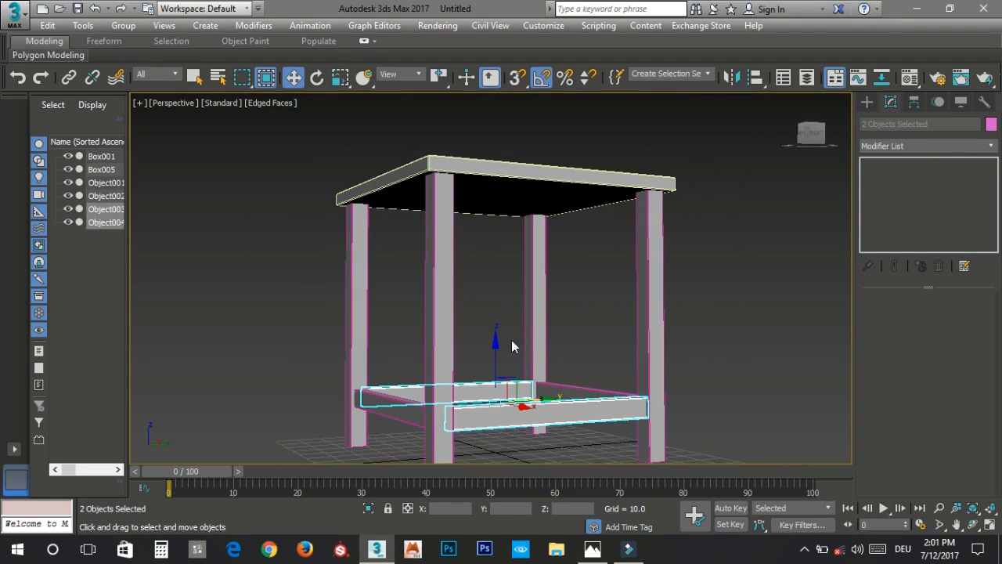
{"action": "left_click_drag", "start_coordinate": [497, 350], "coordinate": [498, 235]}
{"action": "left_click_drag", "start_coordinate": [523, 285], "coordinate": [566, 300]}
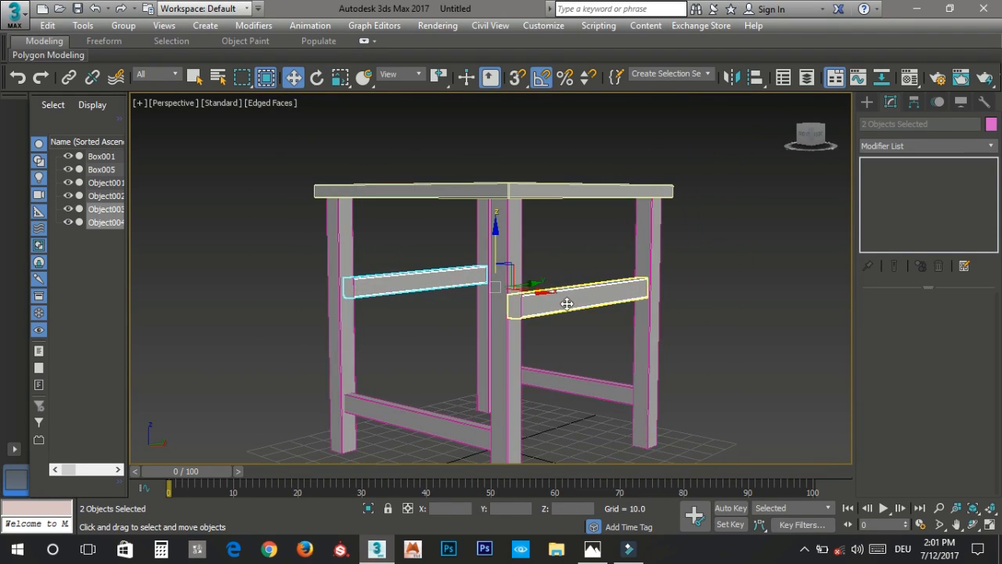
{"action": "left_click", "coordinate": [592, 549]}
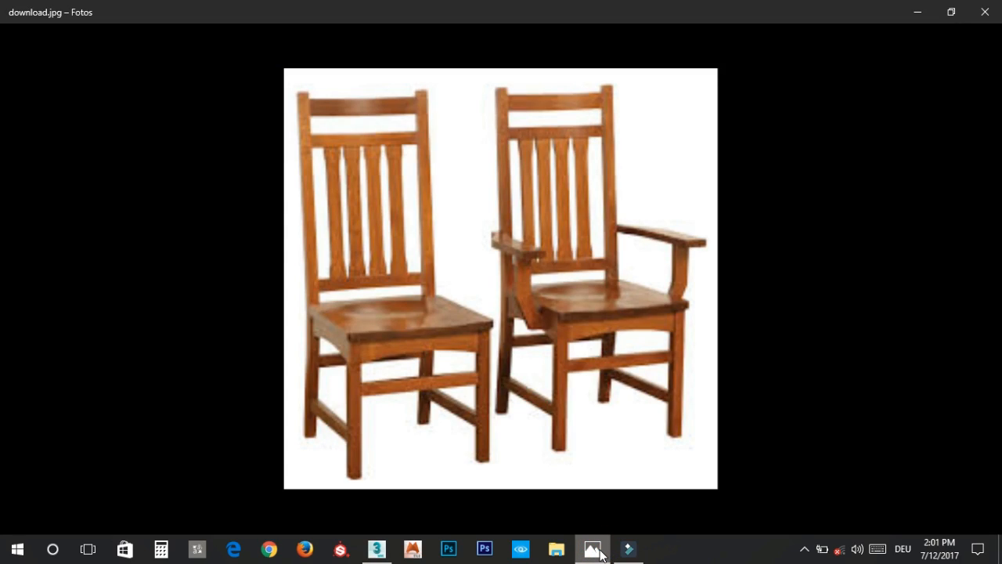
{"action": "left_click", "coordinate": [593, 549]}
{"action": "left_click_drag", "start_coordinate": [495, 232], "coordinate": [495, 270]}
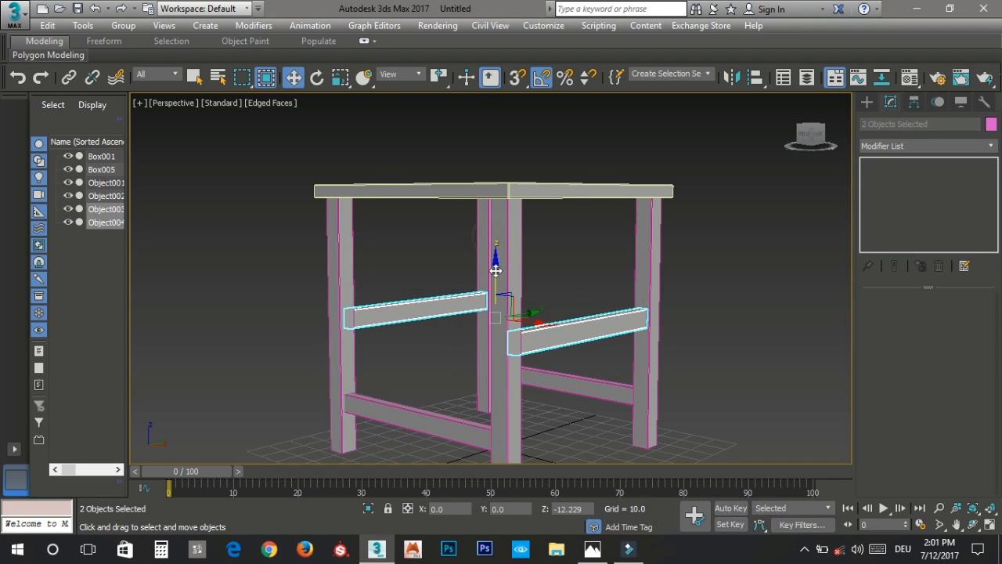
{"action": "left_click", "coordinate": [721, 274]}
{"action": "left_click", "coordinate": [593, 549]}
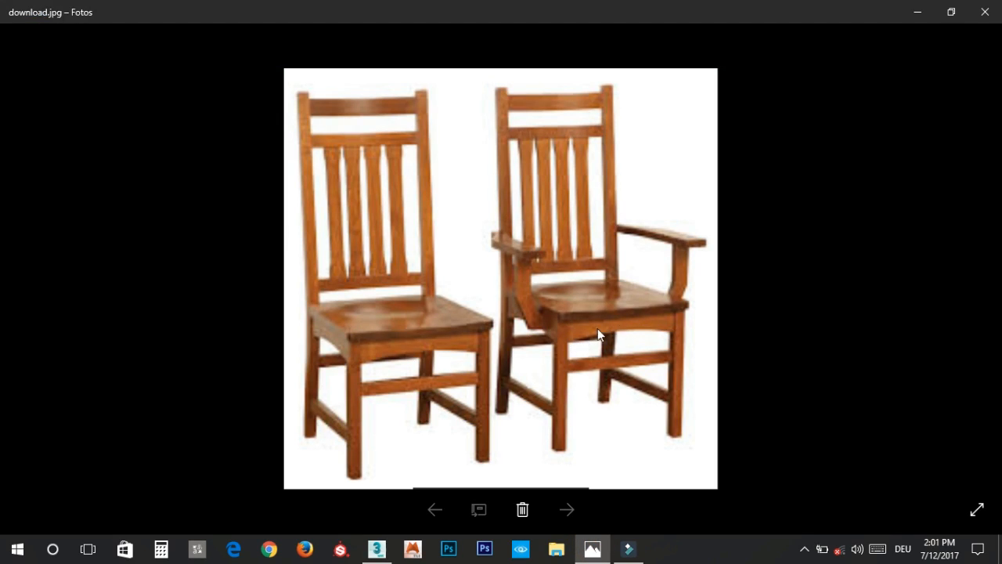
{"action": "left_click", "coordinate": [593, 549]}
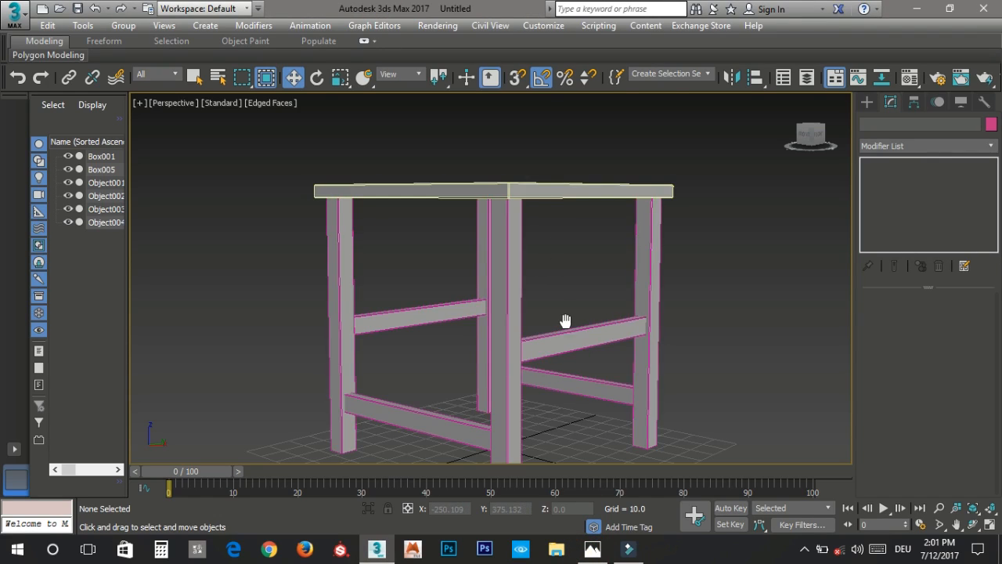
Step: Check the reference chair photo and copy the mid-height rail straight up along Z to just beneath the seat
{"action": "middle_click_drag", "start_coordinate": [566, 317], "coordinate": [552, 403], "text": "alt"}
{"action": "left_click", "coordinate": [552, 403]}
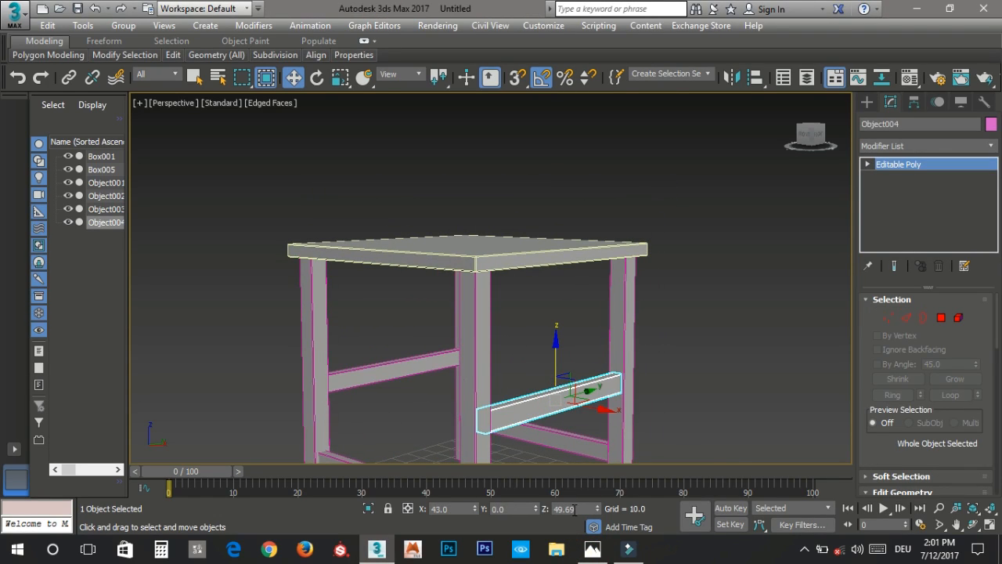
{"action": "key", "text": "alt+Tab"}
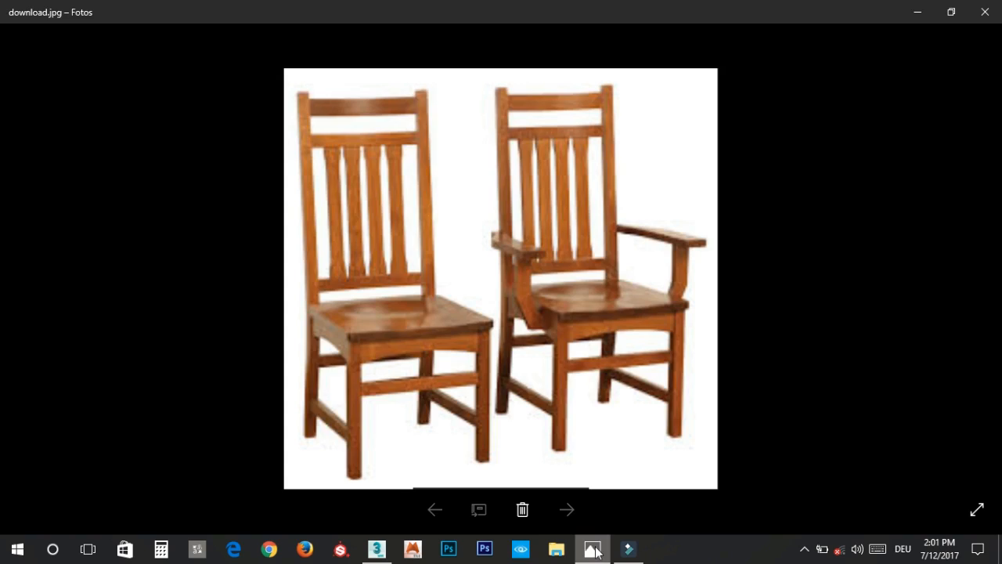
{"action": "left_click", "coordinate": [596, 552]}
{"action": "left_click_drag", "start_coordinate": [555, 344], "coordinate": [557, 259], "text": "shift"}
{"action": "left_click", "coordinate": [503, 336]}
Step: Delete the top face and narrow upper bevel faces of the copied rail, with window/crossing selection set to crossing
{"action": "scroll", "coordinate": [553, 278], "scroll_direction": "up", "scroll_amount": 5}
{"action": "middle_click_drag", "start_coordinate": [553, 278], "coordinate": [524, 301], "text": "alt"}
{"action": "key", "text": "4"}
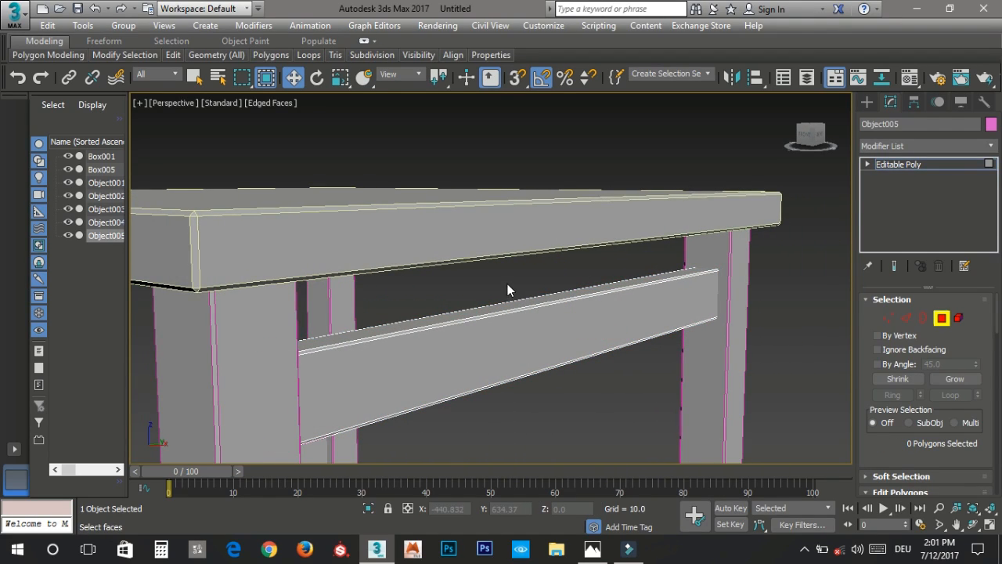
{"action": "left_click_drag", "start_coordinate": [527, 322], "coordinate": [523, 312]}
{"action": "left_click", "coordinate": [265, 77]}
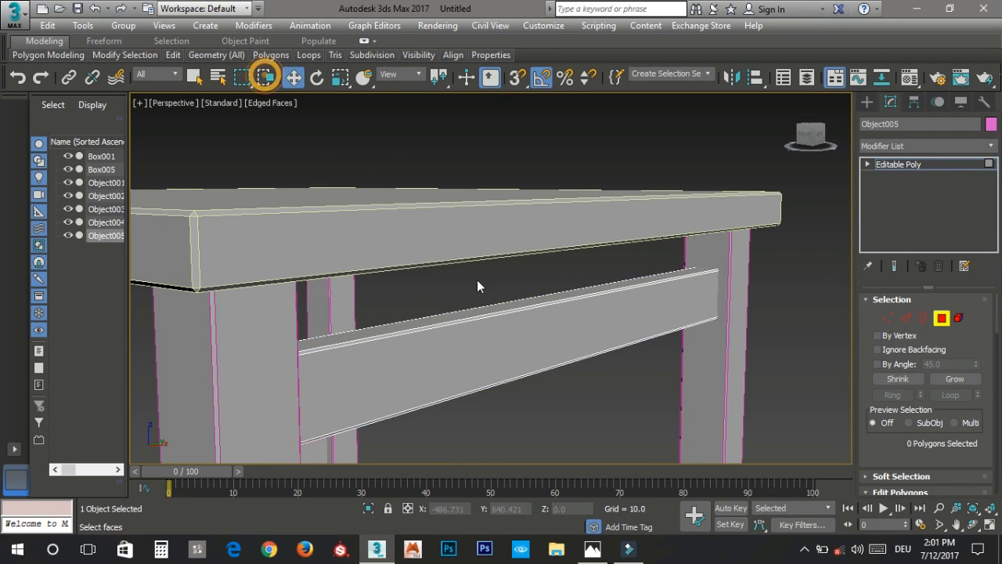
{"action": "middle_click_drag", "start_coordinate": [480, 310], "coordinate": [499, 310], "text": "alt"}
{"action": "scroll", "coordinate": [501, 321], "scroll_direction": "up", "scroll_amount": 3}
{"action": "left_click", "coordinate": [508, 340]}
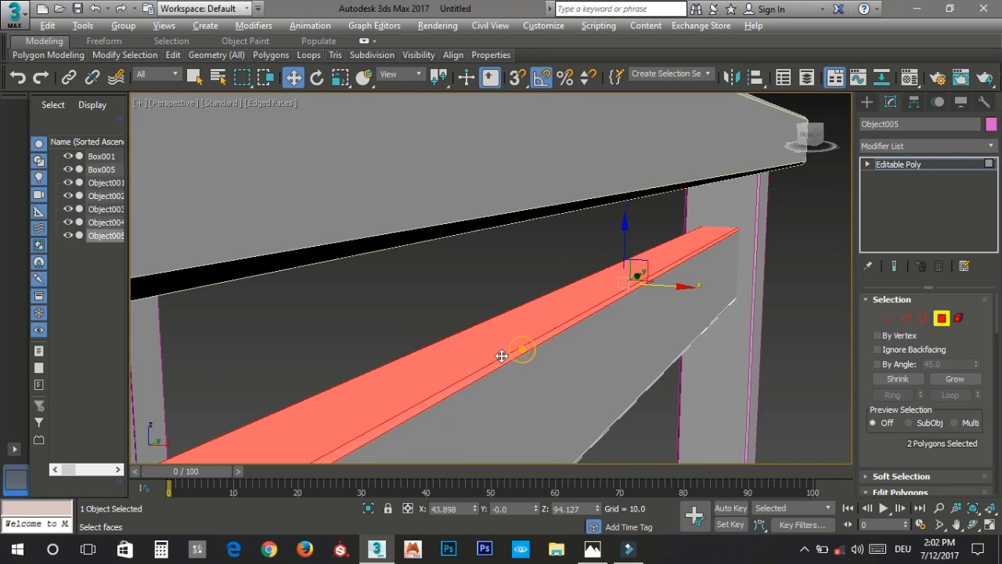
{"action": "scroll", "coordinate": [541, 351], "scroll_direction": "up", "scroll_amount": 3}
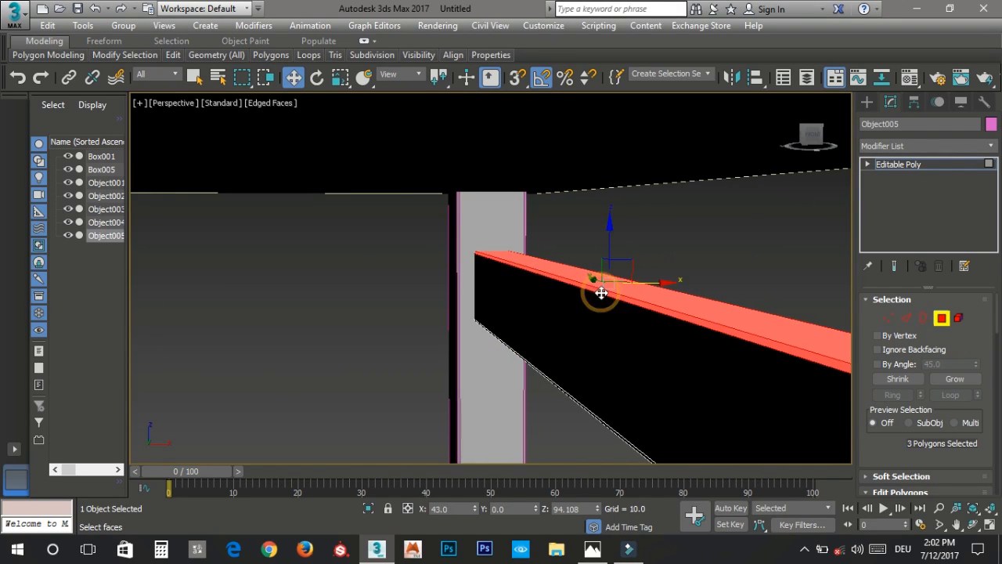
{"action": "key", "text": "Delete"}
{"action": "left_click", "coordinate": [943, 317]}
Step: Raise the upper rail along Z to about 97 so it sits directly under the seat between the legs
{"action": "middle_click_drag", "start_coordinate": [501, 332], "coordinate": [595, 332], "text": "alt"}
{"action": "scroll", "coordinate": [596, 332], "scroll_direction": "down", "scroll_amount": 2}
{"action": "middle_click_drag", "start_coordinate": [588, 296], "coordinate": [587, 245], "text": "alt"}
{"action": "left_click_drag", "start_coordinate": [587, 245], "coordinate": [611, 216]}
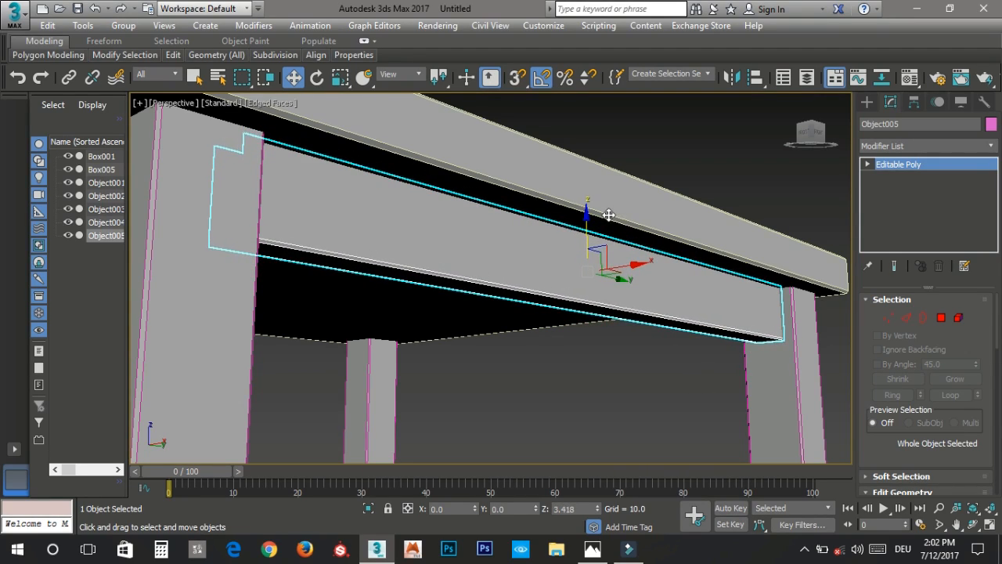
{"action": "middle_click_drag", "start_coordinate": [619, 270], "coordinate": [561, 311], "text": "alt"}
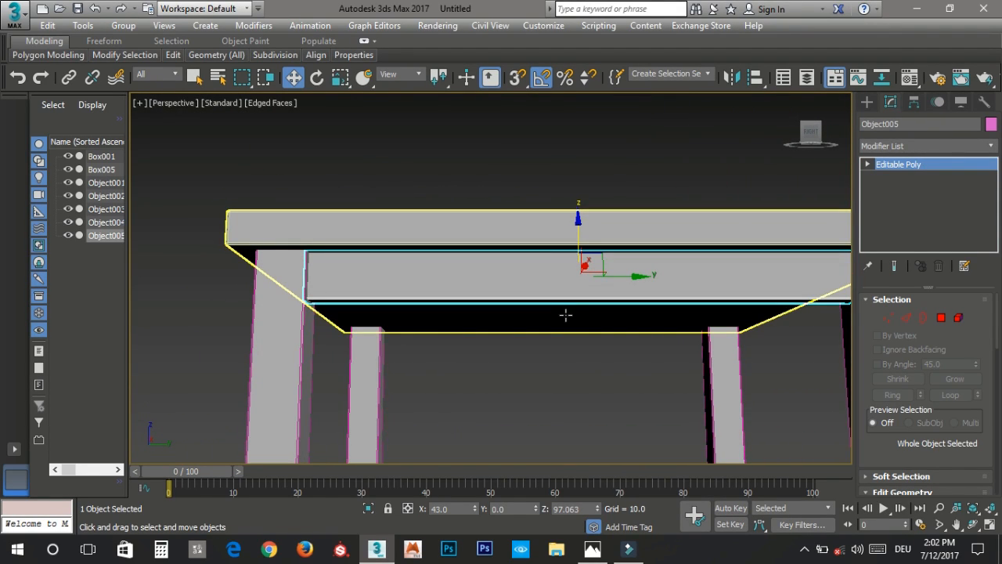
Step: Connect the upper rail's six lengthwise edges with 3 segments, checking the curved rail in the reference chair photo
{"action": "key", "text": "2"}
{"action": "middle_click_drag", "start_coordinate": [727, 334], "coordinate": [649, 353]}
{"action": "middle_click_drag", "start_coordinate": [498, 366], "coordinate": [524, 360]}
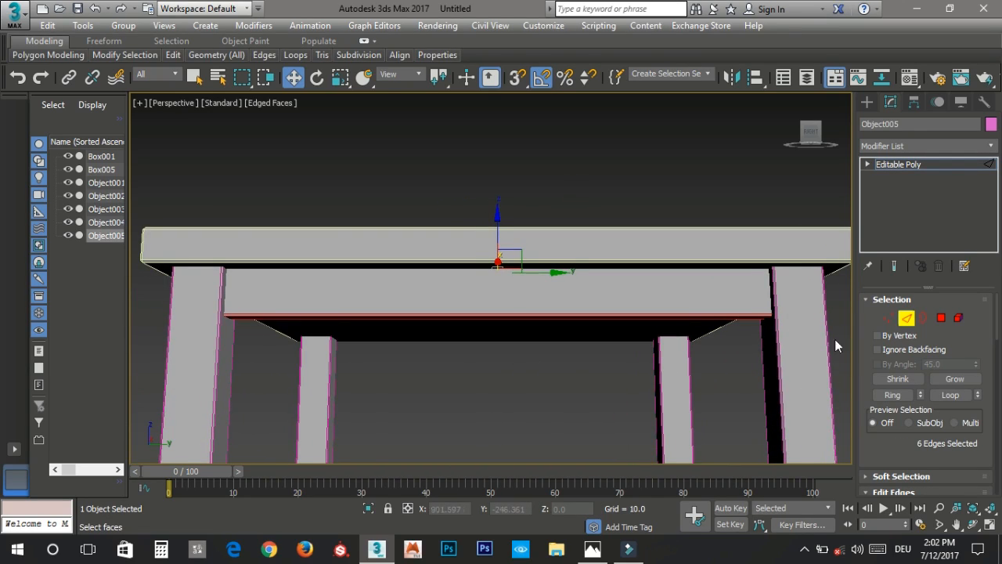
{"action": "right_click", "coordinate": [485, 212]}
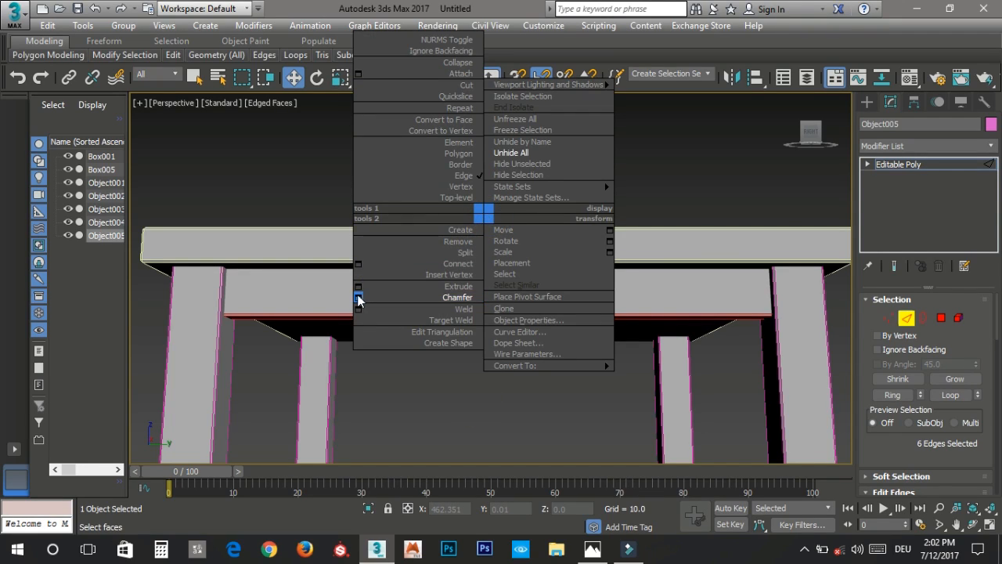
{"action": "left_click", "coordinate": [356, 263]}
{"action": "middle_click_drag", "start_coordinate": [455, 321], "coordinate": [439, 333]}
{"action": "left_click_drag", "start_coordinate": [504, 276], "coordinate": [505, 267]}
{"action": "middle_click_drag", "start_coordinate": [494, 351], "coordinate": [474, 255], "text": "alt"}
{"action": "left_click", "coordinate": [606, 554]}
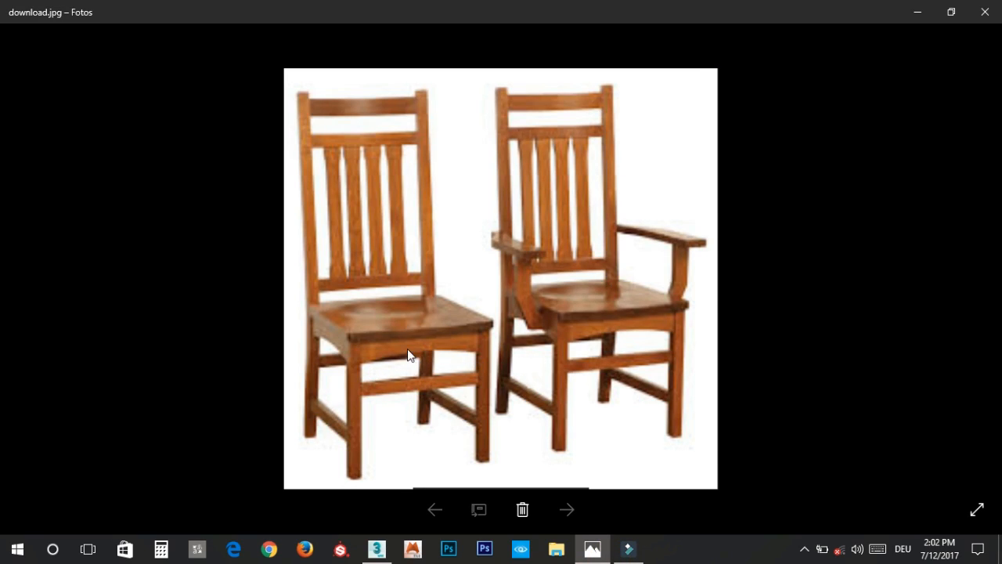
{"action": "left_click", "coordinate": [592, 550]}
{"action": "middle_click_drag", "start_coordinate": [441, 280], "coordinate": [420, 331]}
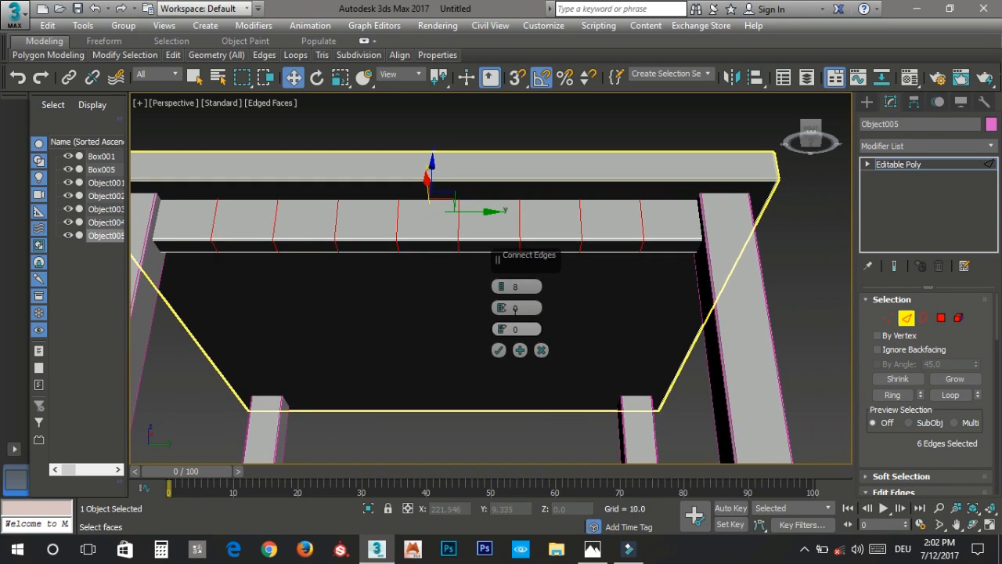
{"action": "left_click_drag", "start_coordinate": [500, 287], "coordinate": [500, 288]}
{"action": "left_click", "coordinate": [501, 288]}
{"action": "left_click", "coordinate": [501, 288]}
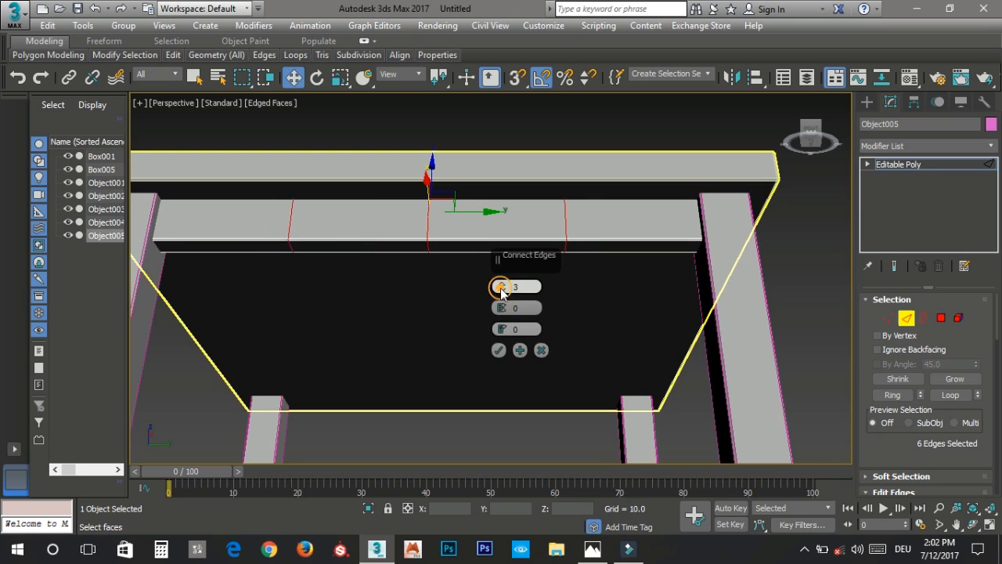
{"action": "middle_click_drag", "start_coordinate": [442, 288], "coordinate": [478, 280]}
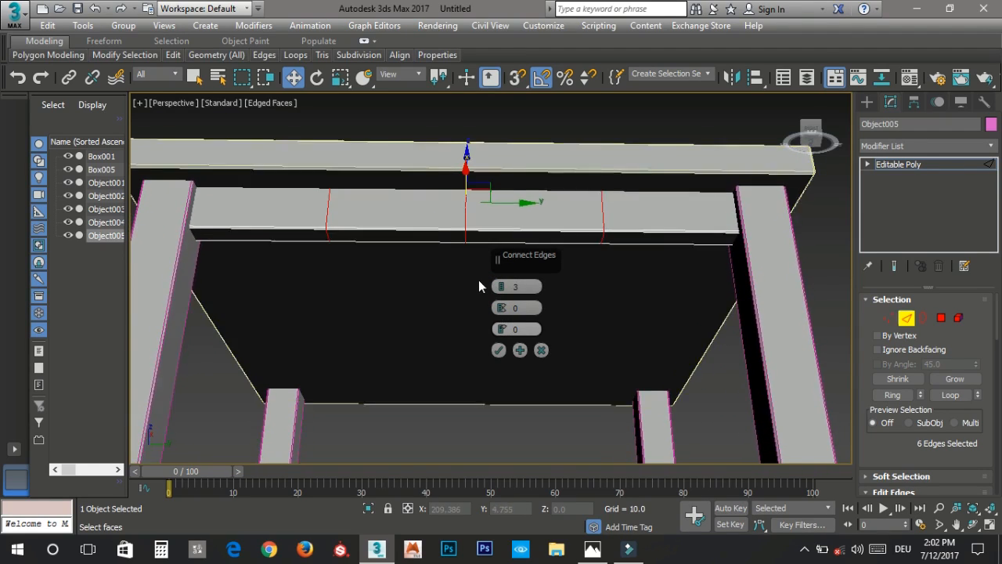
{"action": "left_click", "coordinate": [498, 350]}
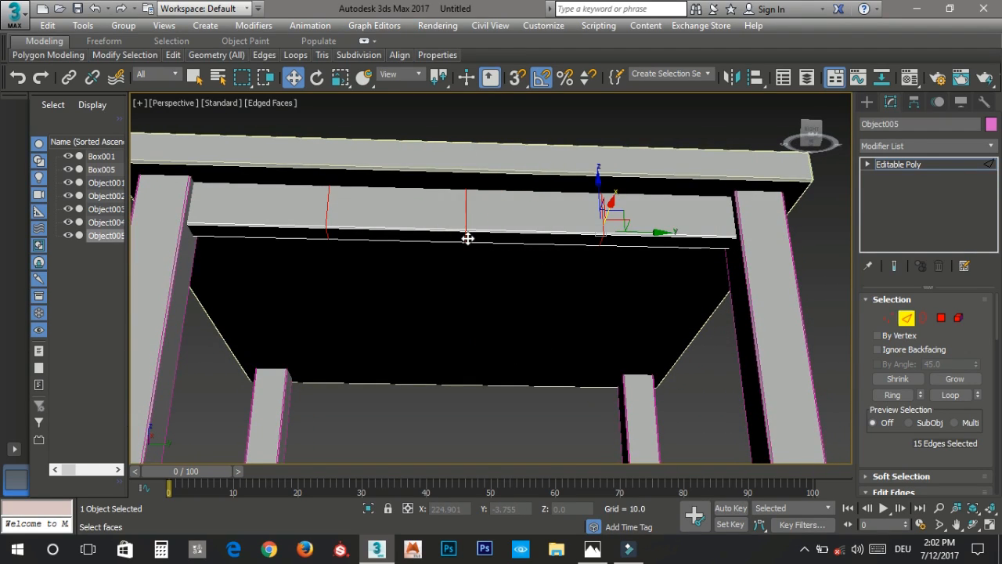
Step: Switch to window selection, isolate the upper rail and frame it in the maximized Left view
{"action": "middle_click_drag", "start_coordinate": [510, 230], "coordinate": [536, 264]}
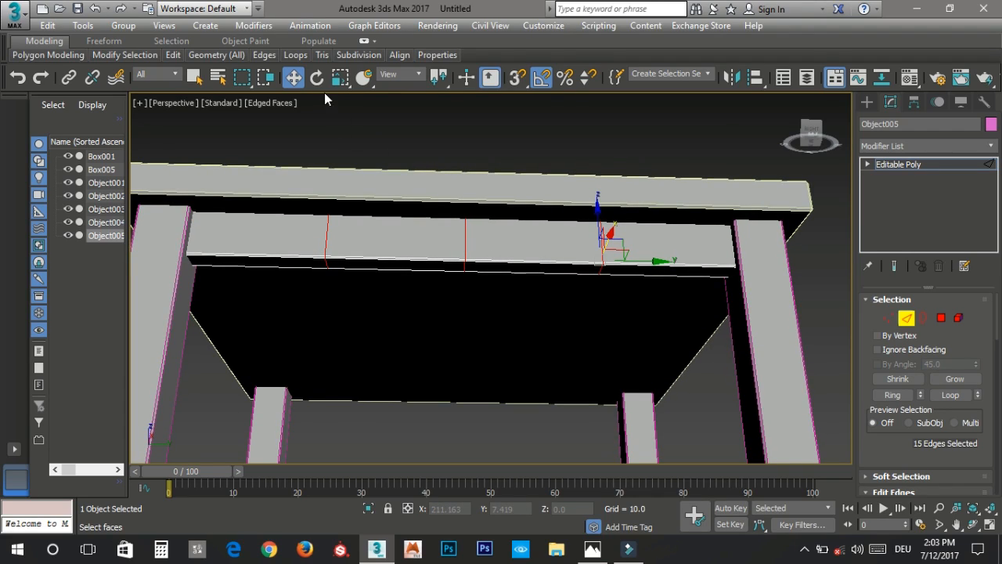
{"action": "left_click", "coordinate": [267, 76]}
{"action": "key", "text": "alt+w"}
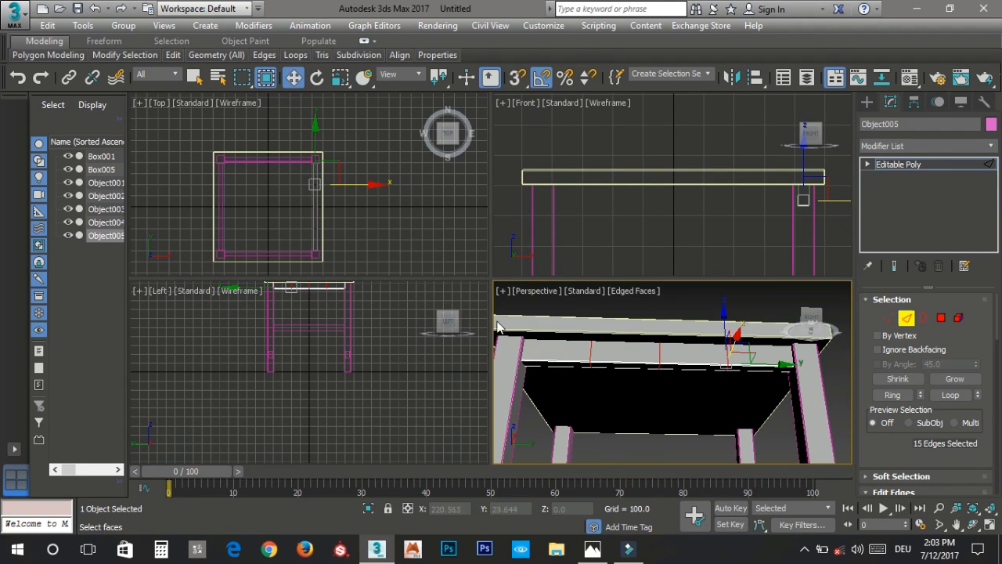
{"action": "key", "text": "alt+w"}
{"action": "right_click", "coordinate": [593, 277]}
{"action": "left_click", "coordinate": [627, 220]}
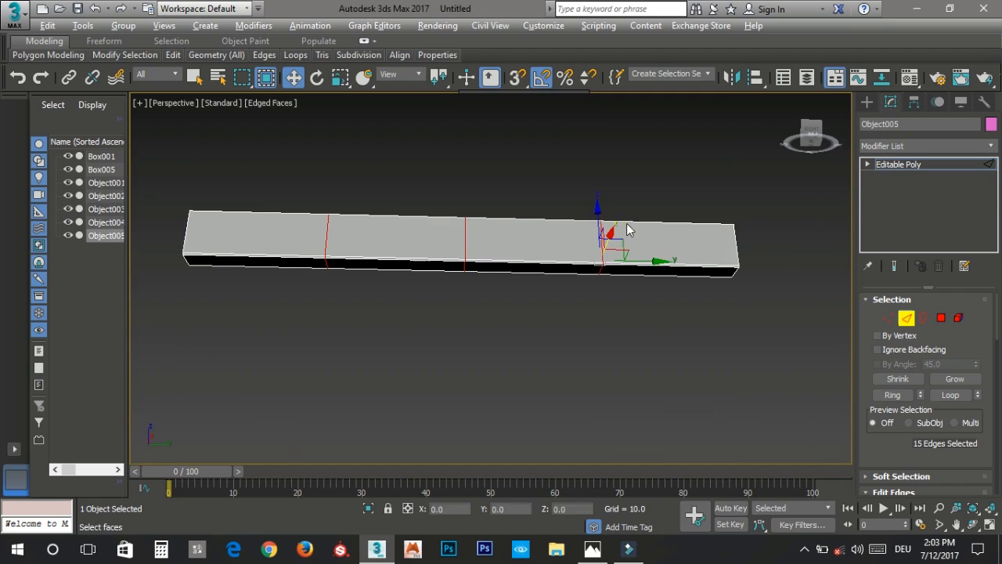
{"action": "key", "text": "alt+w"}
{"action": "key", "text": "alt+w"}
{"action": "key", "text": "z"}
{"action": "scroll", "coordinate": [506, 317], "scroll_direction": "up", "scroll_amount": 3}
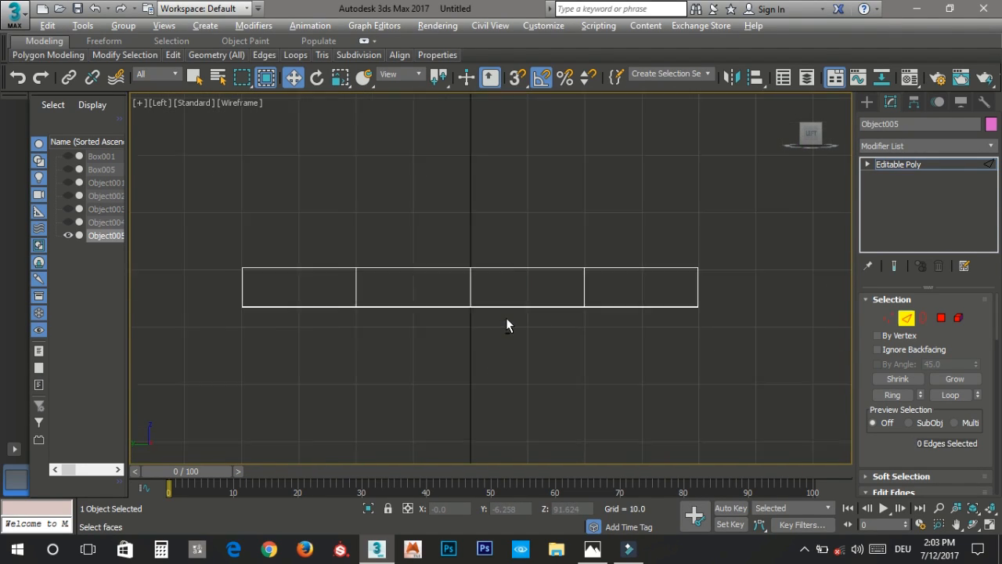
Step: Raise the bottom vertices of the three inner edge loops to arch the rail's underside, with the middle vertices highest
{"action": "key", "text": "1"}
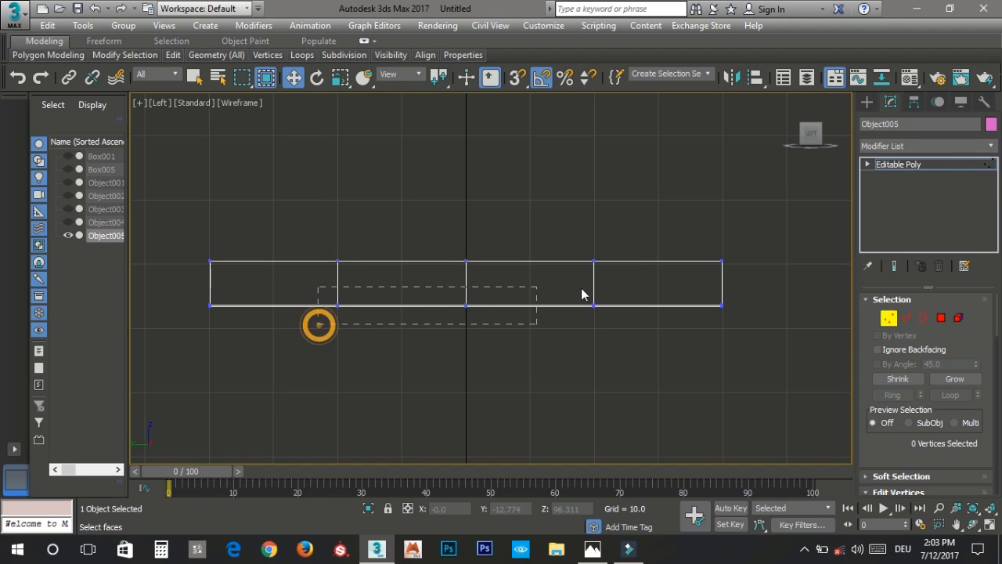
{"action": "left_click_drag", "start_coordinate": [581, 294], "coordinate": [610, 302]}
{"action": "key", "text": "alt+w"}
{"action": "key", "text": "alt+w"}
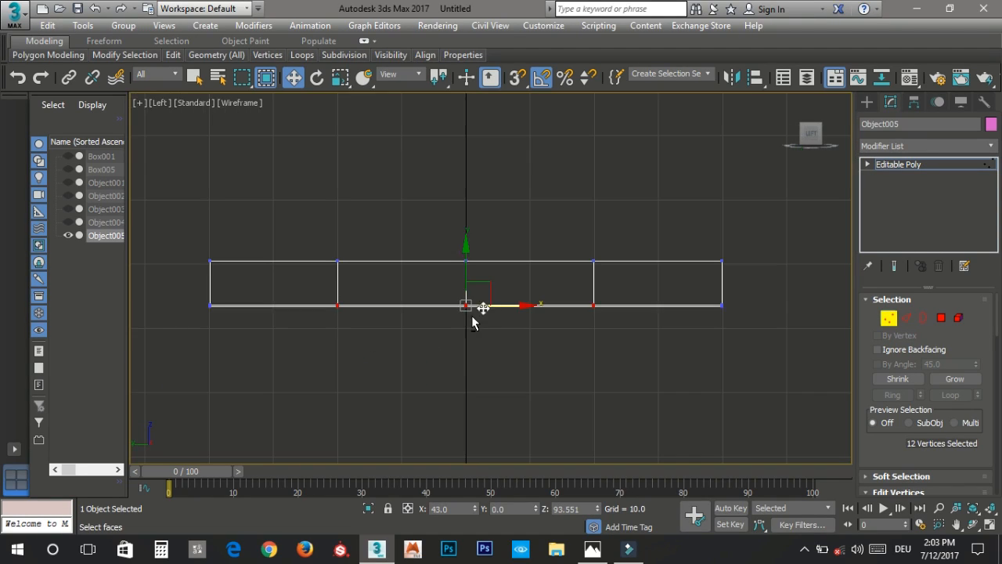
{"action": "mouse_move", "coordinate": [466, 250]}
{"action": "left_mouse_down"}
{"action": "mouse_move", "coordinate": [467, 238]}
{"action": "mouse_move", "coordinate": [469, 253]}
{"action": "left_mouse_up"}
{"action": "left_click", "coordinate": [468, 297]}
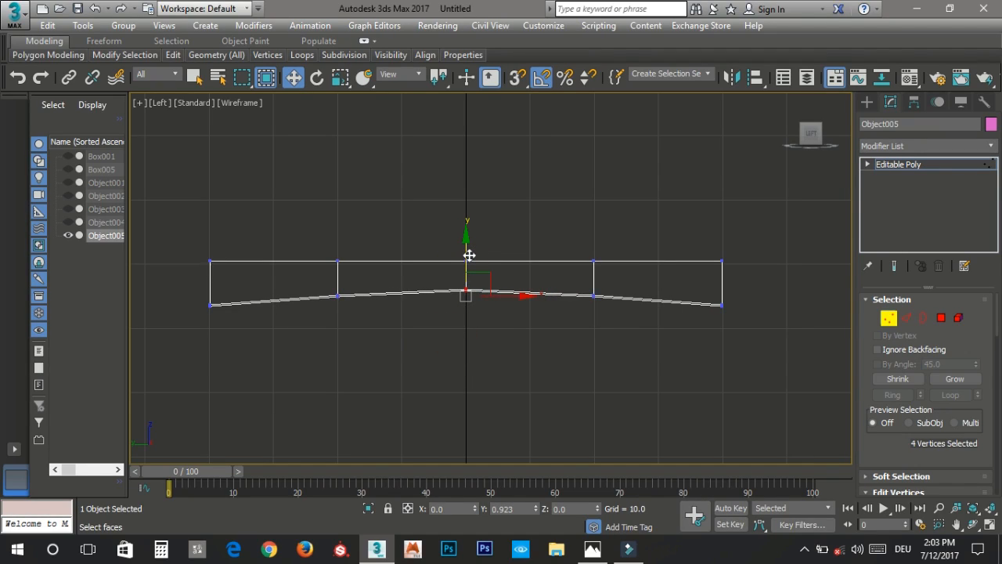
{"action": "left_click_drag", "start_coordinate": [352, 297], "coordinate": [352, 297], "text": "ctrl"}
{"action": "left_click_drag", "start_coordinate": [560, 325], "coordinate": [608, 304], "text": "ctrl"}
{"action": "left_click_drag", "start_coordinate": [476, 286], "coordinate": [465, 241], "text": "ctrl"}
Step: Return to the Perspective view, leave vertex editing, and end isolation so the whole chair frame is shown
{"action": "key", "text": "alt+w"}
{"action": "right_click", "coordinate": [537, 360]}
{"action": "key", "text": "alt+w"}
{"action": "left_click", "coordinate": [579, 327]}
{"action": "middle_click_drag", "start_coordinate": [573, 329], "coordinate": [530, 335], "text": "alt"}
{"action": "key", "text": "1"}
{"action": "right_click", "coordinate": [517, 287]}
{"action": "left_click", "coordinate": [548, 224]}
{"action": "scroll", "coordinate": [600, 324], "scroll_direction": "down", "scroll_amount": 5}
{"action": "left_click", "coordinate": [672, 314]}
Step: Turn off edged faces and examine the arched rail under the seat from several angles
{"action": "key", "text": "F4"}
{"action": "mouse_move", "coordinate": [671, 312]}
{"action": "middle_mouse_down", "text": "alt"}
{"action": "mouse_move", "coordinate": [639, 325]}
{"action": "mouse_move", "coordinate": [656, 326]}
{"action": "mouse_move", "coordinate": [502, 274]}
{"action": "mouse_move", "coordinate": [525, 302]}
{"action": "middle_mouse_up", "text": "alt"}
{"action": "scroll", "coordinate": [503, 274], "scroll_direction": "up", "scroll_amount": 4}
{"action": "left_click", "coordinate": [514, 265]}
{"action": "key", "text": "F4"}
{"action": "middle_click_drag", "start_coordinate": [446, 310], "coordinate": [506, 313], "text": "alt"}
{"action": "key", "text": "F4"}
{"action": "scroll", "coordinate": [663, 306], "scroll_direction": "down", "scroll_amount": 5}
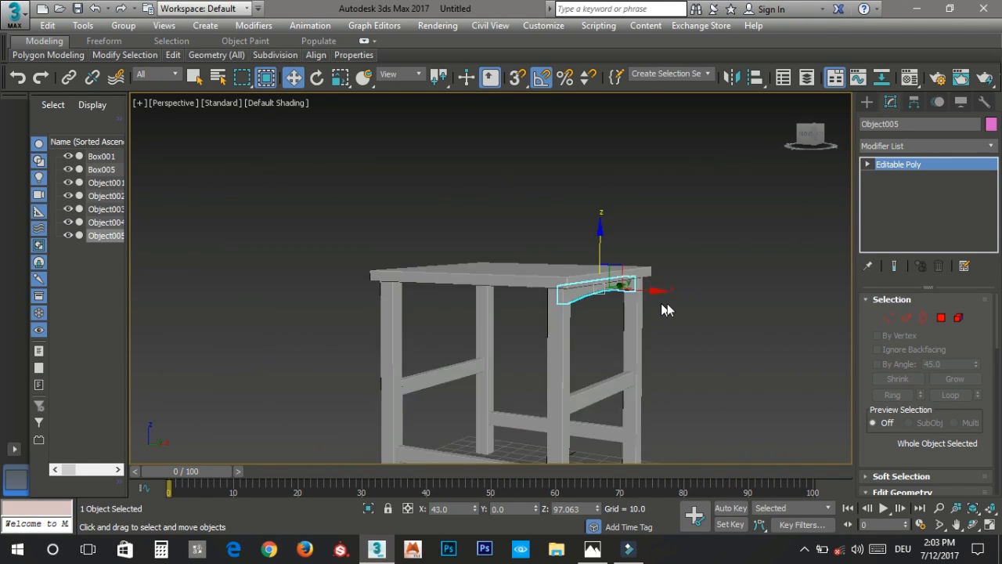
{"action": "left_click", "coordinate": [700, 302]}
{"action": "scroll", "coordinate": [572, 306], "scroll_direction": "up", "scroll_amount": 3}
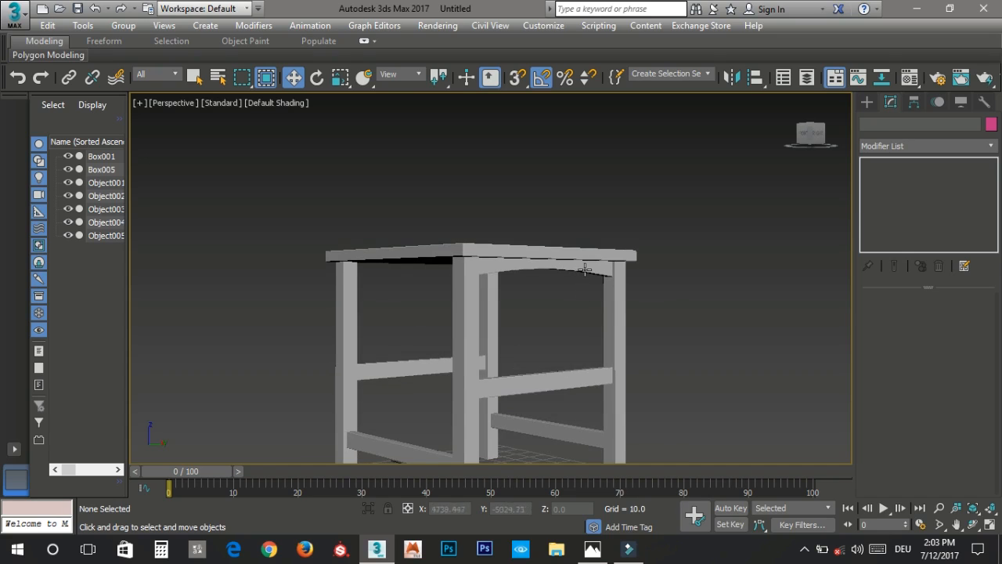
Step: Copy the arched rail along X to the opposite side and align the copy with that pair of legs
{"action": "left_click", "coordinate": [585, 269]}
{"action": "middle_click_drag", "start_coordinate": [524, 288], "coordinate": [735, 284], "text": "alt"}
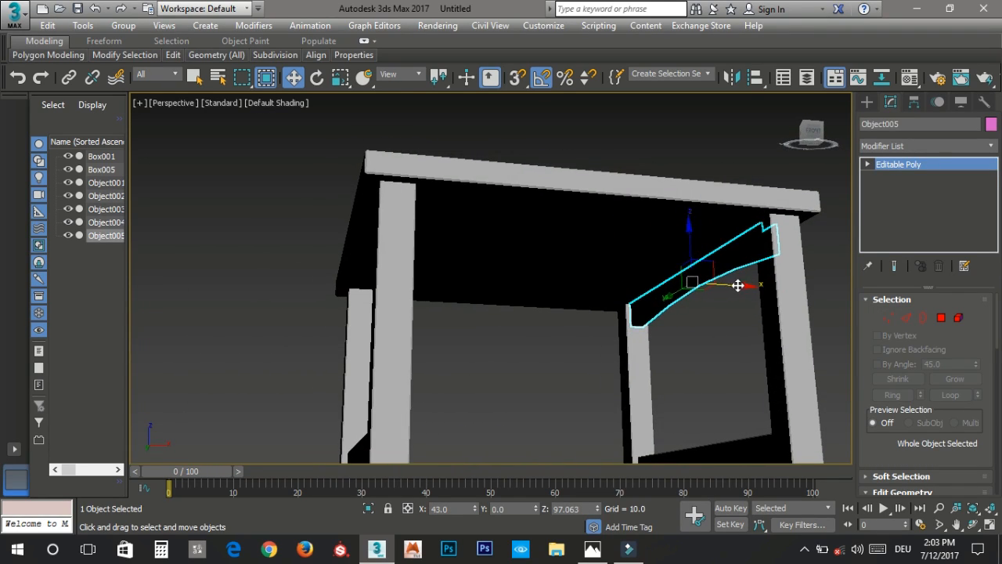
{"action": "left_click_drag", "start_coordinate": [738, 285], "coordinate": [496, 308], "text": "shift"}
{"action": "left_click", "coordinate": [501, 336]}
{"action": "middle_click_drag", "start_coordinate": [472, 369], "coordinate": [454, 422], "text": "alt"}
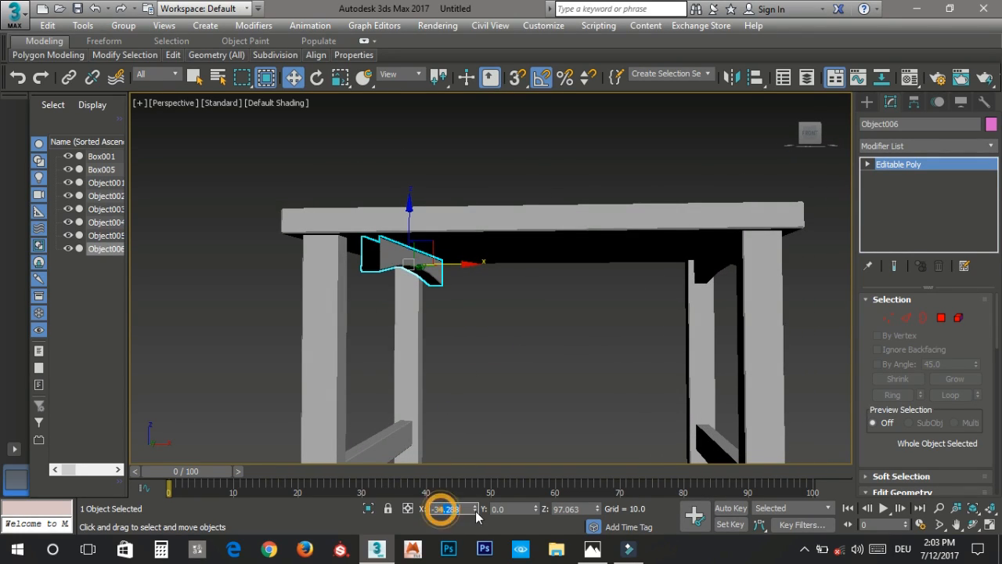
{"action": "middle_click_drag", "start_coordinate": [508, 387], "coordinate": [537, 392]}
{"action": "left_click", "coordinate": [736, 282]}
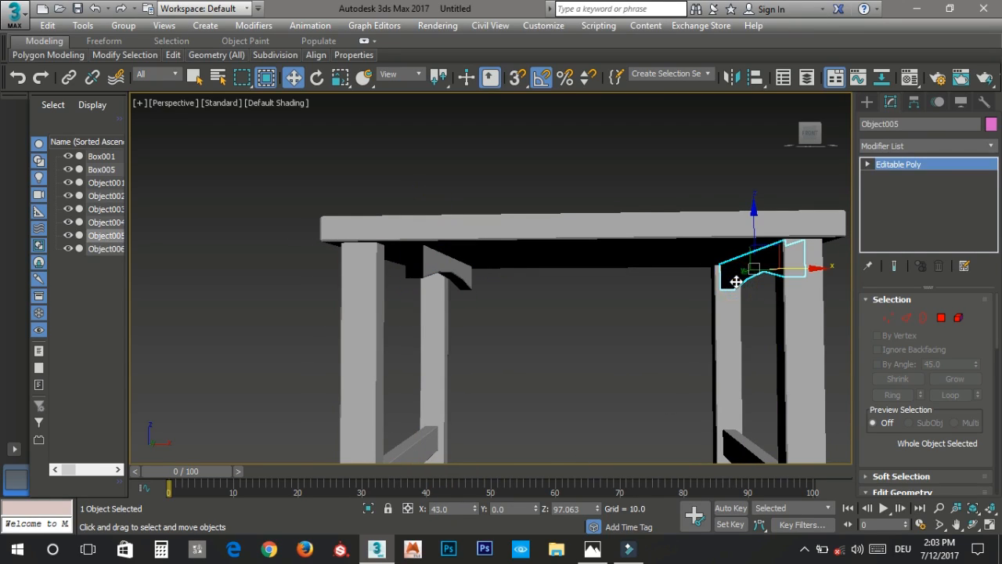
{"action": "left_click", "coordinate": [448, 269]}
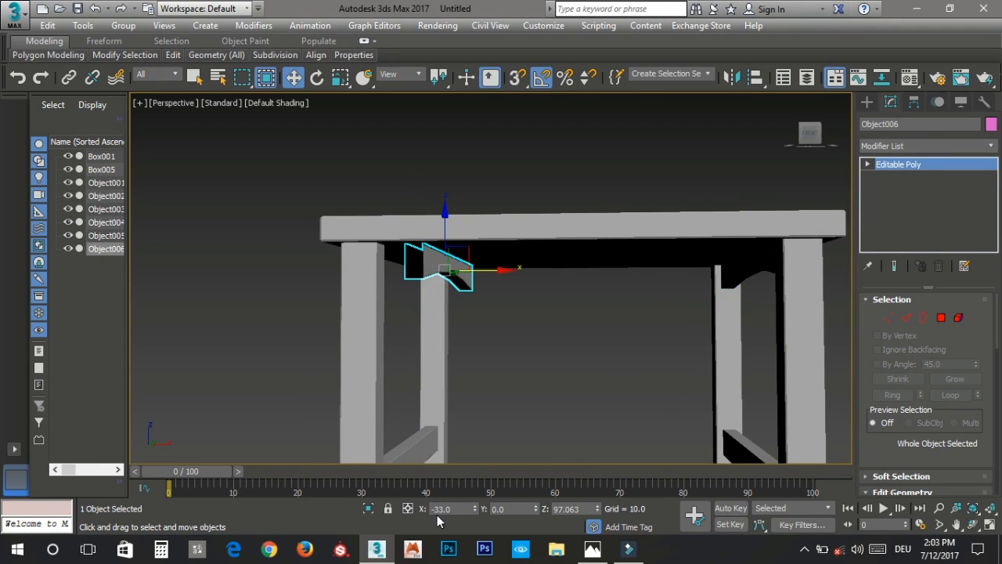
{"action": "middle_click_drag", "start_coordinate": [501, 384], "coordinate": [541, 256]}
{"action": "scroll", "coordinate": [443, 293], "scroll_direction": "down", "scroll_amount": 3}
Step: Select both arched rails and copy them with a quarter turn about Z to span the other two sides
{"action": "left_click", "coordinate": [618, 266], "text": "ctrl"}
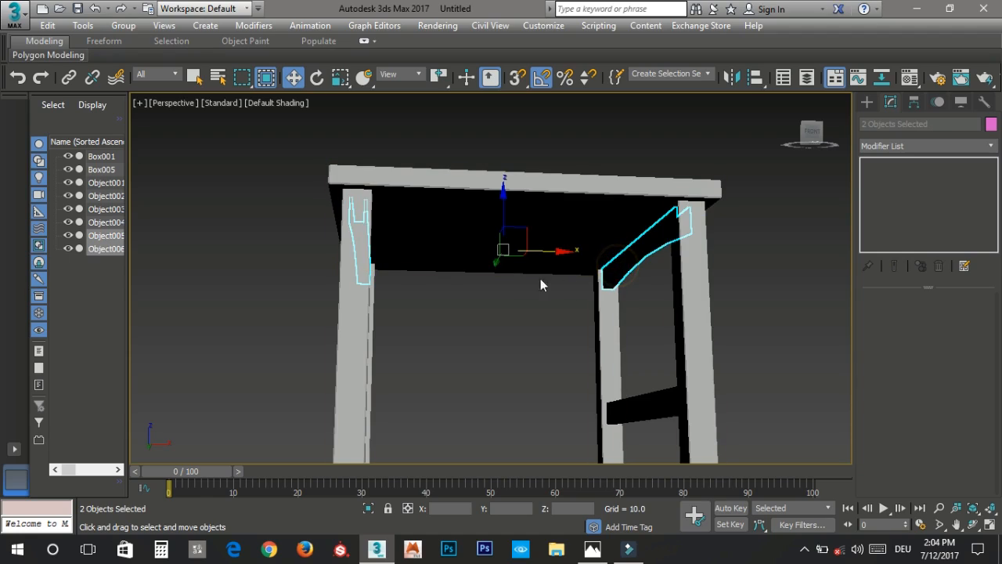
{"action": "middle_click_drag", "start_coordinate": [479, 284], "coordinate": [503, 312], "text": "alt"}
{"action": "key", "text": "e"}
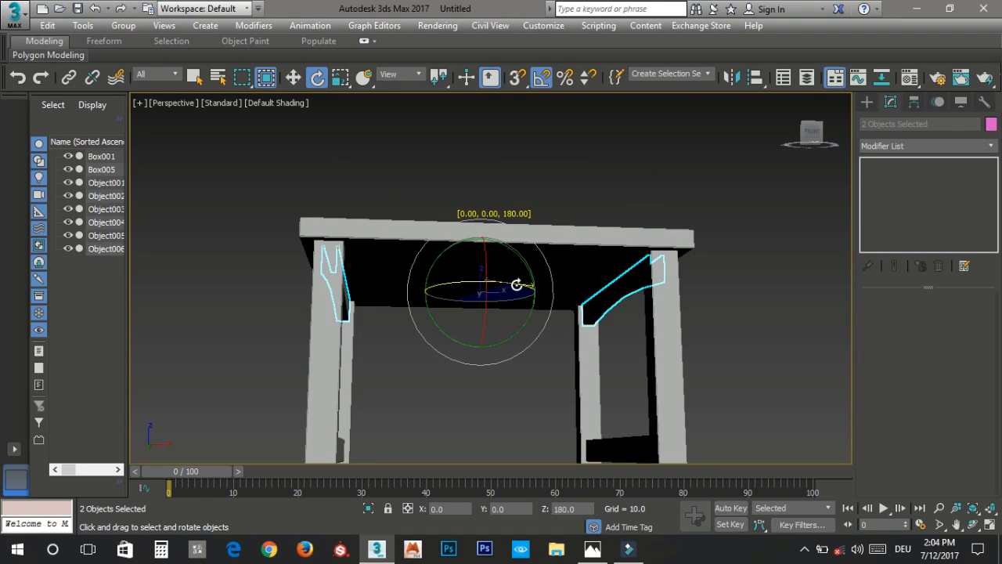
{"action": "left_click_drag", "start_coordinate": [521, 284], "coordinate": [521, 290], "text": "shift"}
{"action": "left_click", "coordinate": [510, 335]}
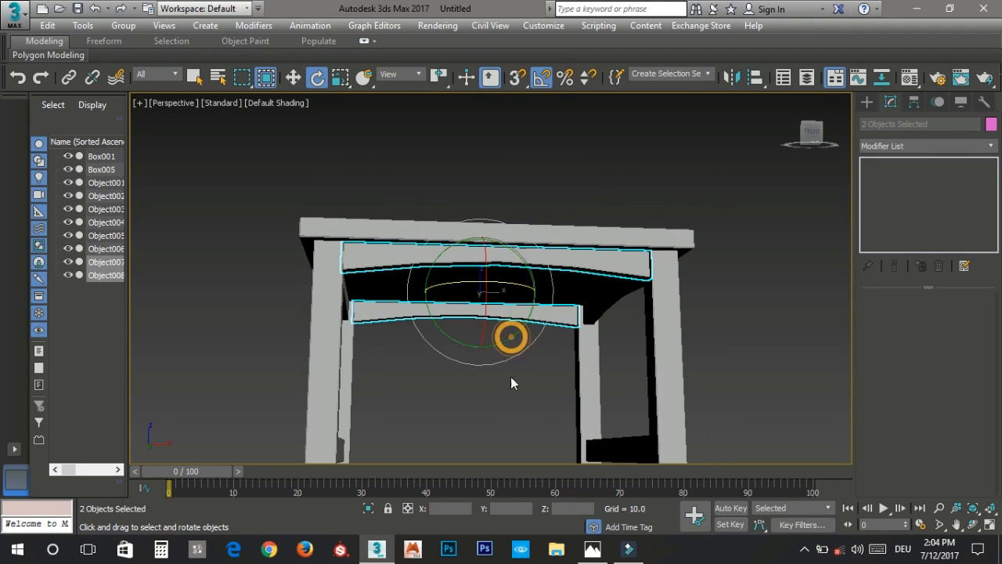
{"action": "left_click", "coordinate": [509, 404]}
Step: Compare the frame with the reference chair photo and inspect the individual arched rails under the seat
{"action": "mouse_move", "coordinate": [568, 362]}
{"action": "middle_mouse_down", "text": "alt"}
{"action": "mouse_move", "coordinate": [499, 369]}
{"action": "mouse_move", "coordinate": [690, 304]}
{"action": "mouse_move", "coordinate": [689, 277]}
{"action": "mouse_move", "coordinate": [472, 268]}
{"action": "mouse_move", "coordinate": [628, 265]}
{"action": "middle_mouse_up", "text": "alt"}
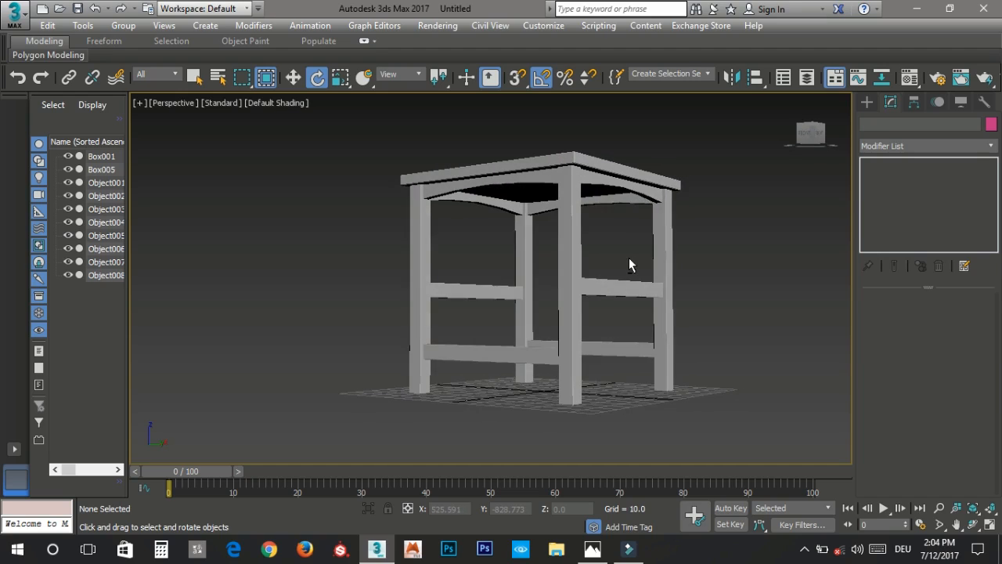
{"action": "left_click", "coordinate": [593, 548]}
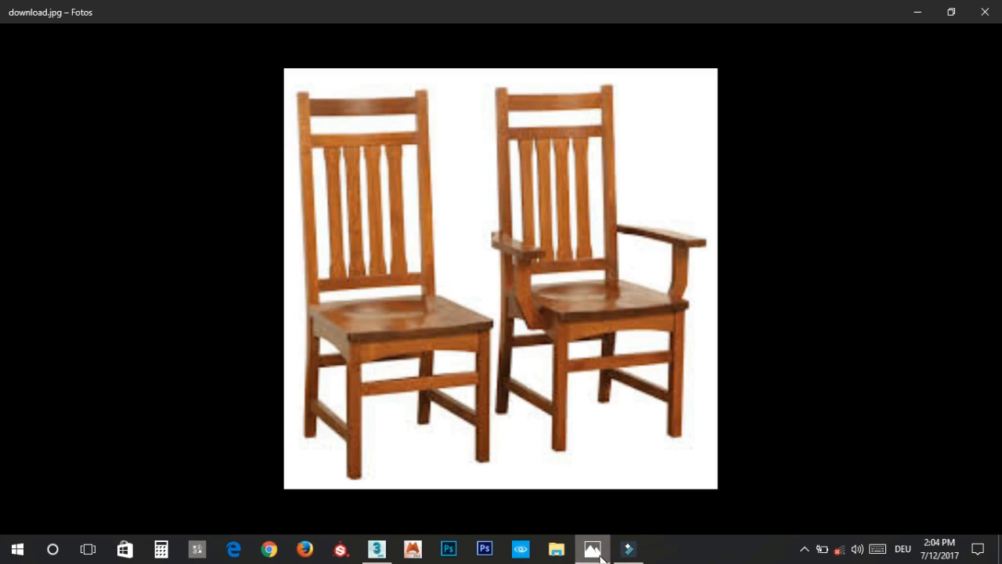
{"action": "left_click", "coordinate": [593, 548]}
{"action": "left_click", "coordinate": [547, 177]}
{"action": "middle_click_drag", "start_coordinate": [547, 178], "coordinate": [495, 288], "text": "alt"}
{"action": "scroll", "coordinate": [553, 224], "scroll_direction": "up", "scroll_amount": 2}
{"action": "mouse_move", "coordinate": [552, 224]}
{"action": "middle_mouse_down", "text": "alt"}
{"action": "mouse_move", "coordinate": [571, 229]}
{"action": "mouse_move", "coordinate": [550, 219]}
{"action": "middle_mouse_up", "text": "alt"}
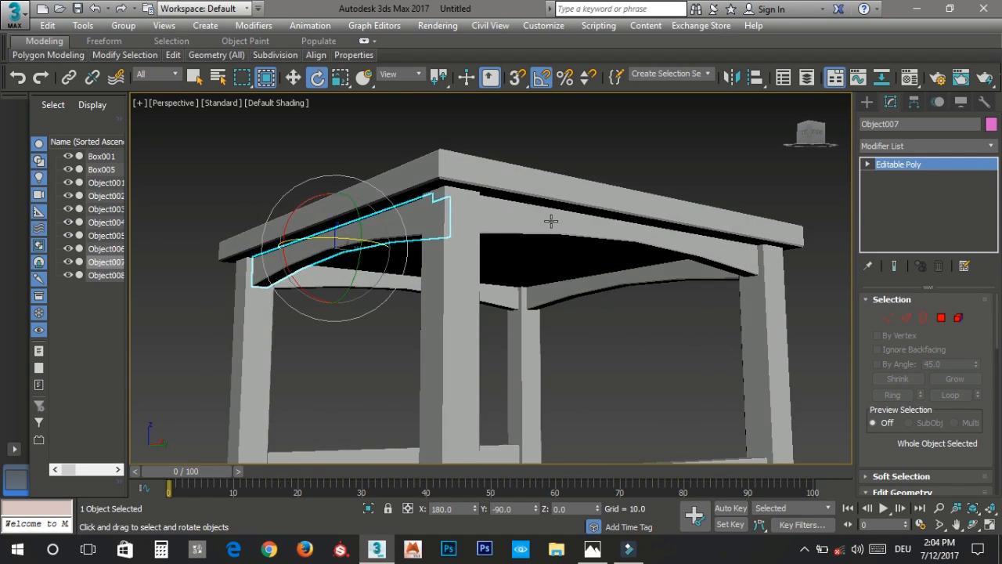
{"action": "left_click", "coordinate": [567, 227]}
{"action": "left_click", "coordinate": [505, 300]}
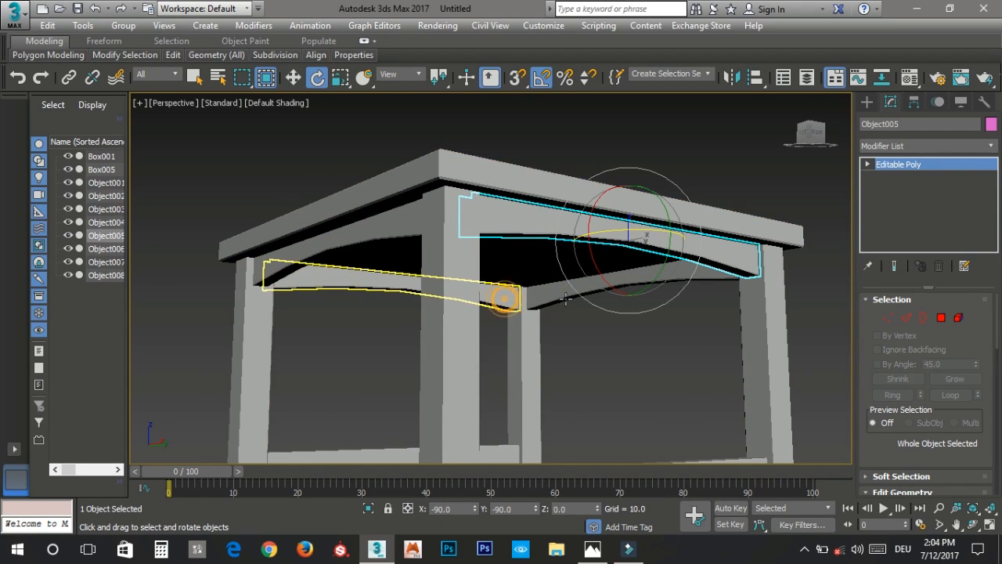
Step: Delete the three other arched rails, keeping only the one facing the viewer under the seat
{"action": "left_click", "coordinate": [565, 300], "text": "ctrl"}
{"action": "left_click", "coordinate": [403, 221], "text": "ctrl"}
{"action": "key", "text": "Delete"}
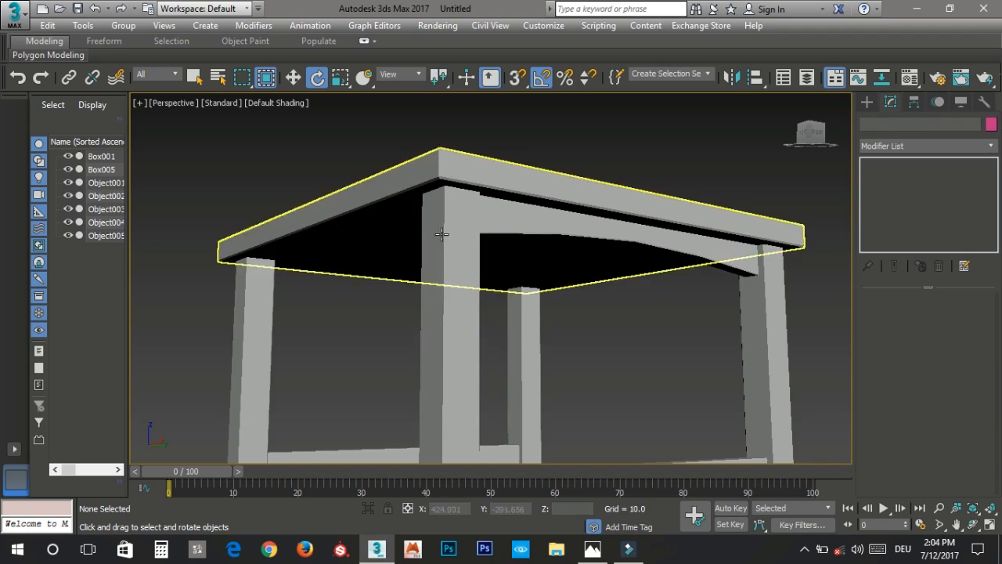
Step: Apply an Unwrap UVW modifier to the remaining arched rail and open its UV editor
{"action": "left_click", "coordinate": [530, 215]}
{"action": "middle_click_drag", "start_coordinate": [573, 249], "coordinate": [441, 250]}
{"action": "left_click", "coordinate": [267, 30]}
{"action": "left_click", "coordinate": [265, 32]}
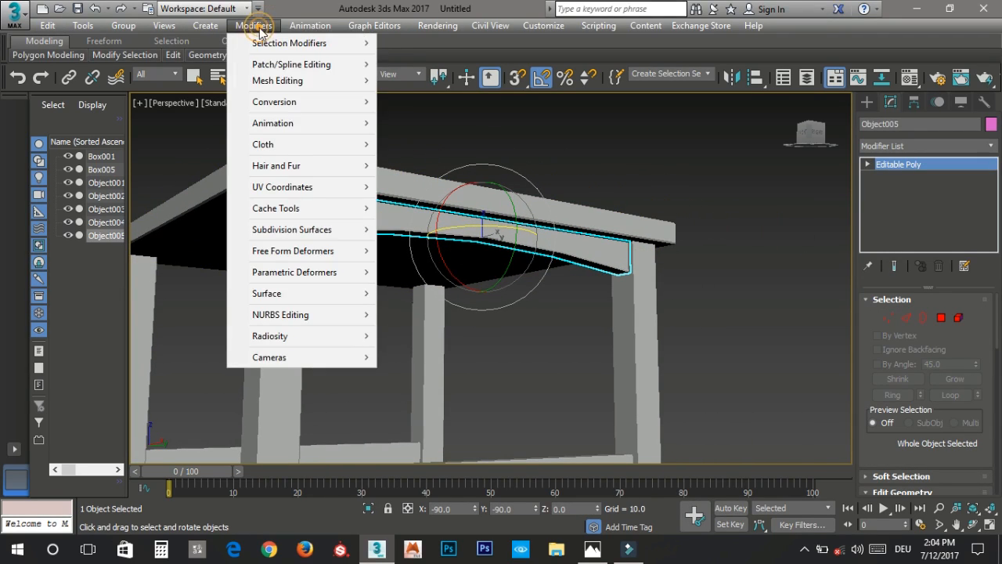
{"action": "key", "text": "Escape"}
{"action": "key", "text": "Escape"}
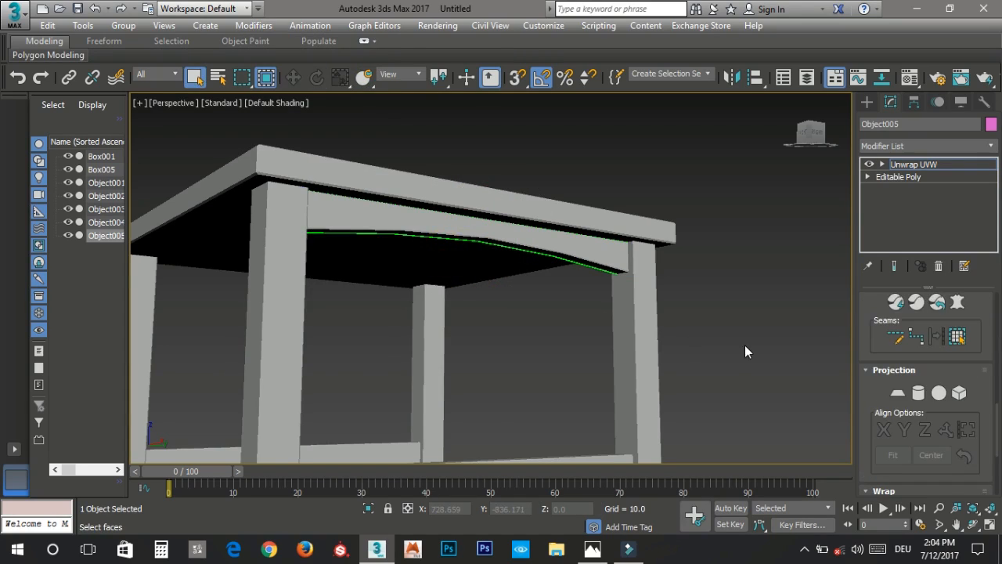
{"action": "scroll", "coordinate": [937, 395], "scroll_direction": "up", "scroll_amount": 6}
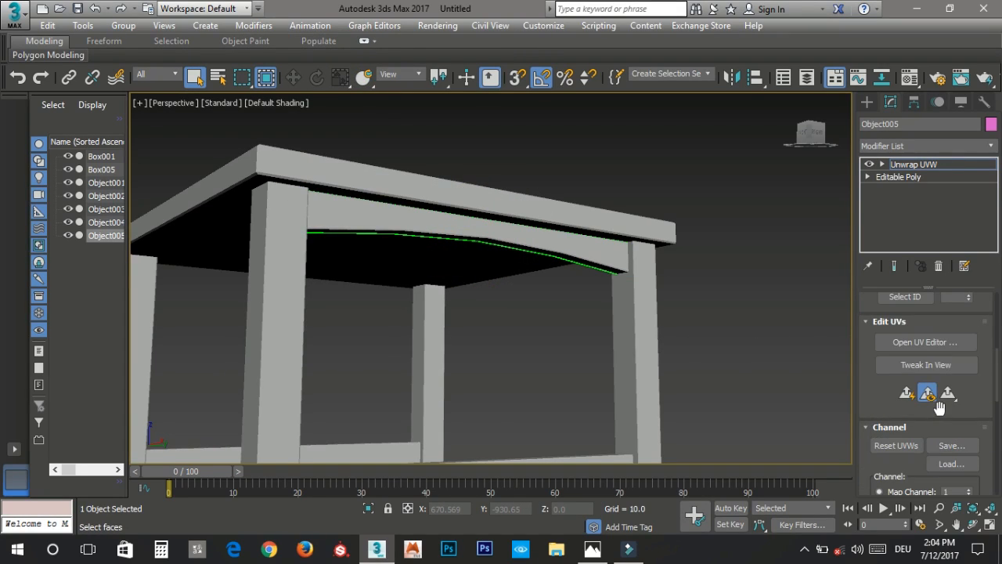
{"action": "left_click", "coordinate": [939, 344]}
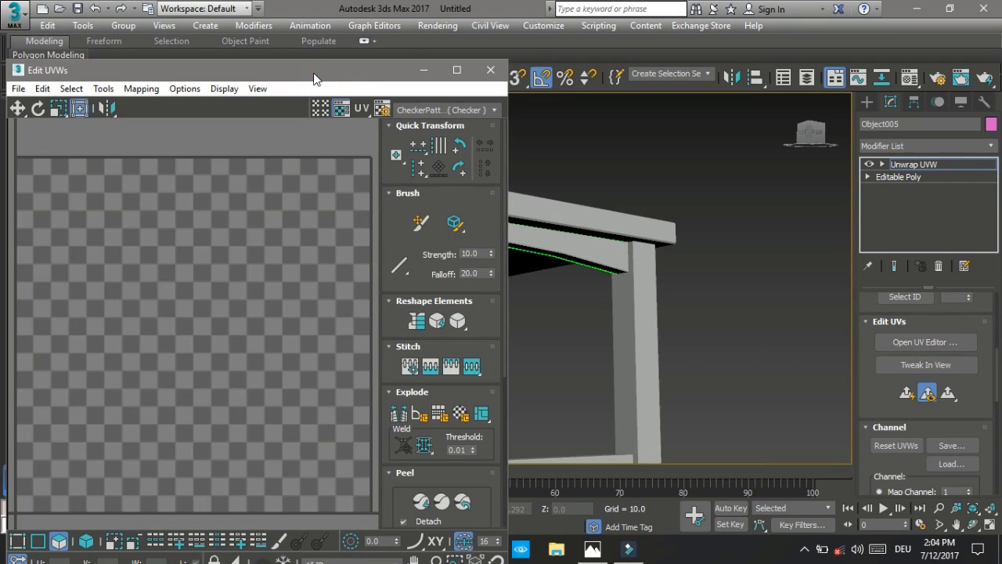
Step: Isolate the arched rail in the viewport beside the repositioned UV editor
{"action": "left_click_drag", "start_coordinate": [314, 74], "coordinate": [342, 60]}
{"action": "scroll", "coordinate": [316, 230], "scroll_direction": "down", "scroll_amount": 5}
{"action": "middle_click_drag", "start_coordinate": [384, 249], "coordinate": [259, 251]}
{"action": "scroll", "coordinate": [259, 250], "scroll_direction": "up", "scroll_amount": 4}
{"action": "middle_click_drag", "start_coordinate": [643, 257], "coordinate": [741, 267]}
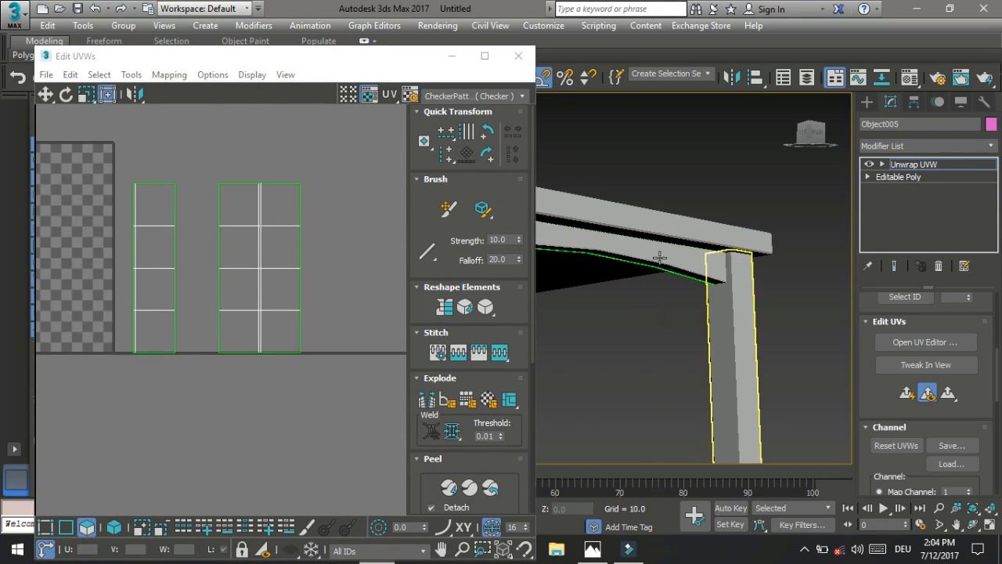
{"action": "right_click", "coordinate": [673, 234]}
{"action": "left_click", "coordinate": [699, 194]}
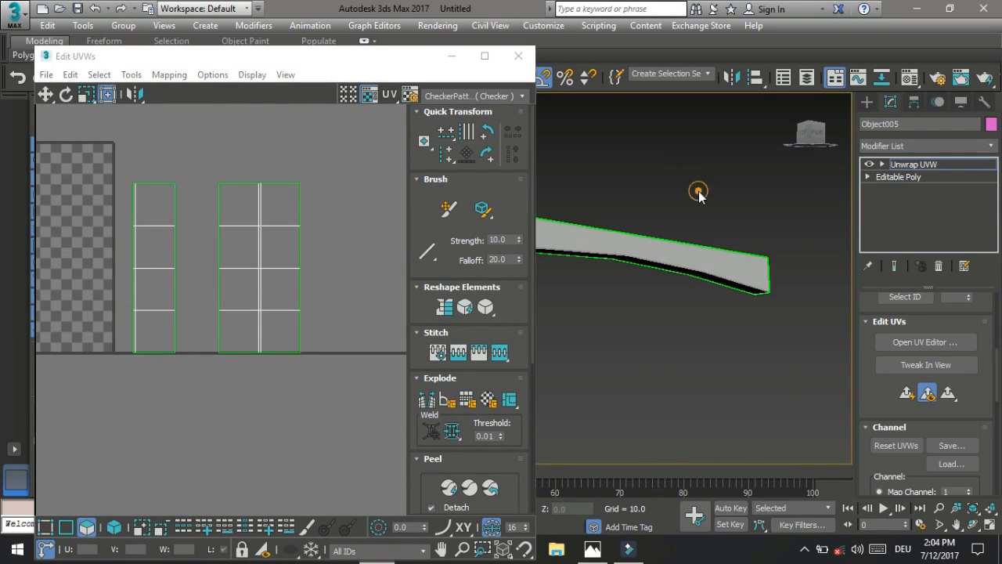
Step: Try a planar projection along Z on all faces of the arched rail
{"action": "mouse_move", "coordinate": [680, 269]}
{"action": "middle_mouse_down", "text": "alt"}
{"action": "mouse_move", "coordinate": [646, 275]}
{"action": "mouse_move", "coordinate": [658, 263]}
{"action": "mouse_move", "coordinate": [628, 264]}
{"action": "mouse_move", "coordinate": [671, 270]}
{"action": "middle_mouse_up", "text": "alt"}
{"action": "left_click", "coordinate": [596, 256]}
{"action": "key", "text": "ctrl+a"}
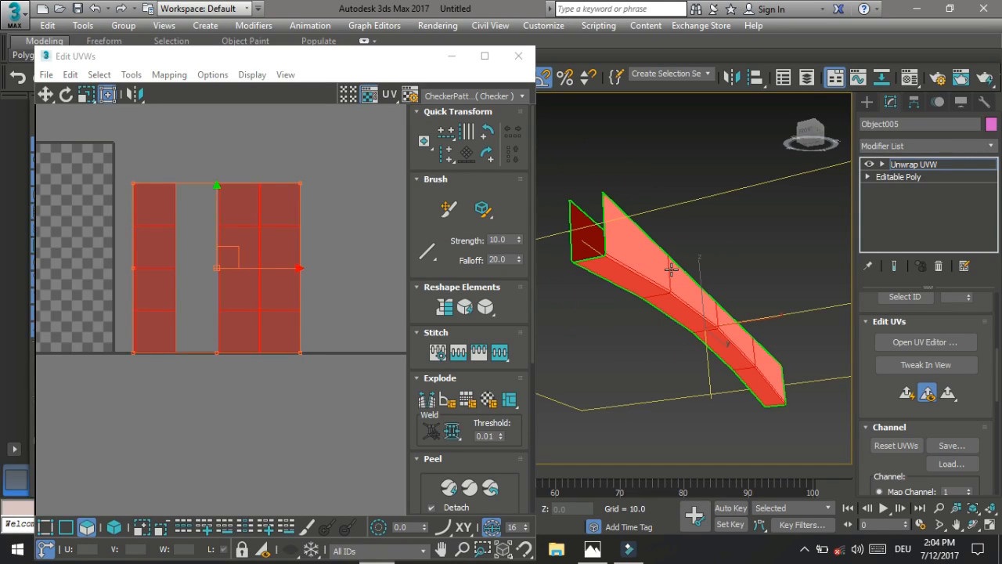
{"action": "scroll", "coordinate": [920, 401], "scroll_direction": "down", "scroll_amount": 5}
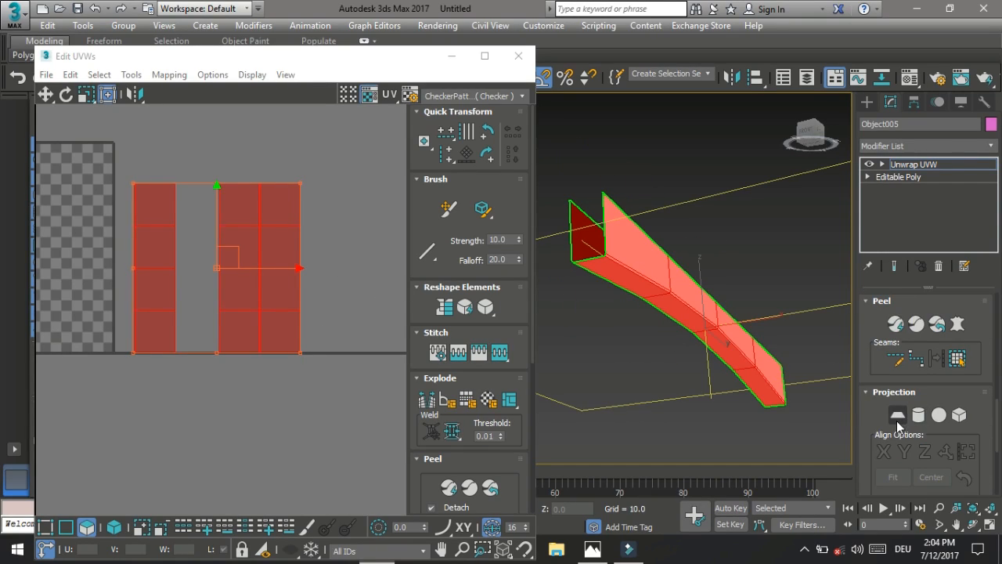
{"action": "left_click", "coordinate": [897, 415]}
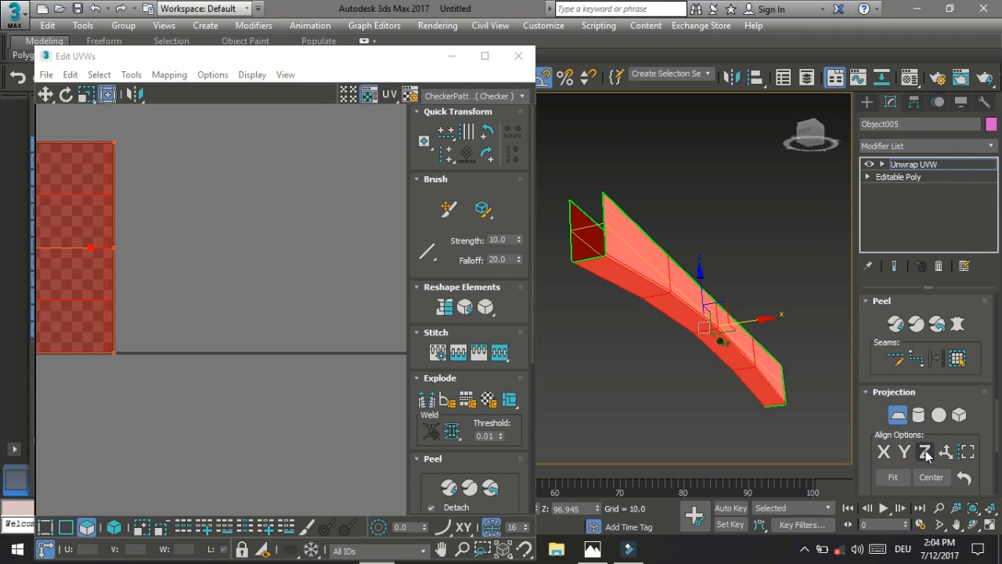
{"action": "left_click", "coordinate": [897, 415]}
{"action": "right_click", "coordinate": [241, 285]}
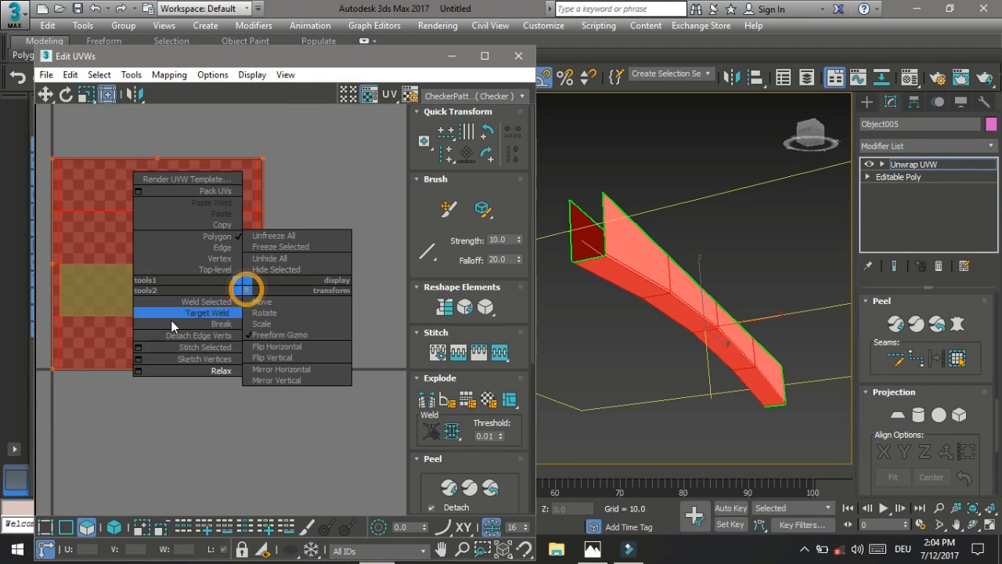
{"action": "left_click", "coordinate": [374, 261]}
Step: Planar-map all the rail's faces with the best-align option and relax the UVs by polygon angles
{"action": "left_click", "coordinate": [899, 415]}
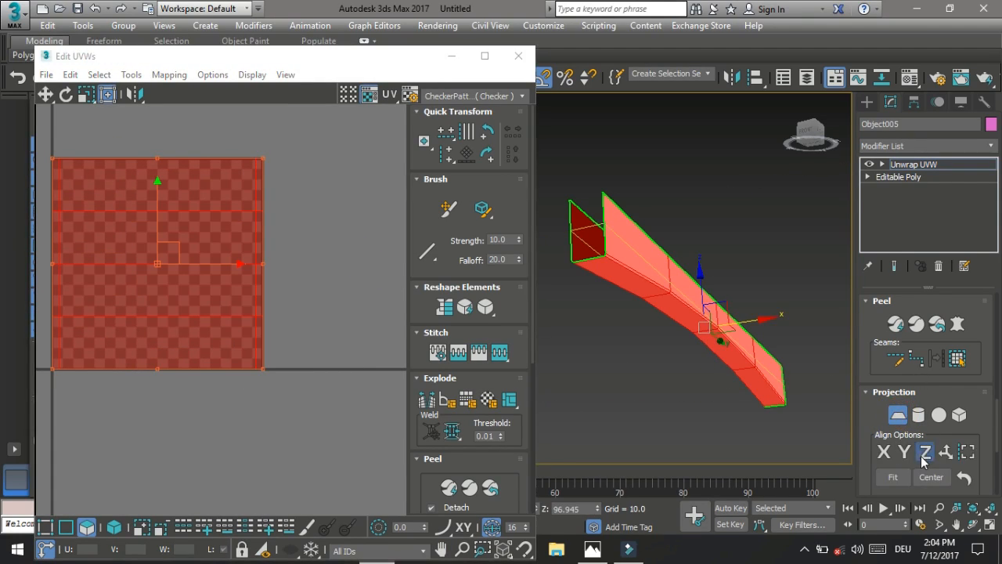
{"action": "left_click", "coordinate": [944, 453]}
{"action": "left_click", "coordinate": [900, 419]}
{"action": "right_click", "coordinate": [242, 290]}
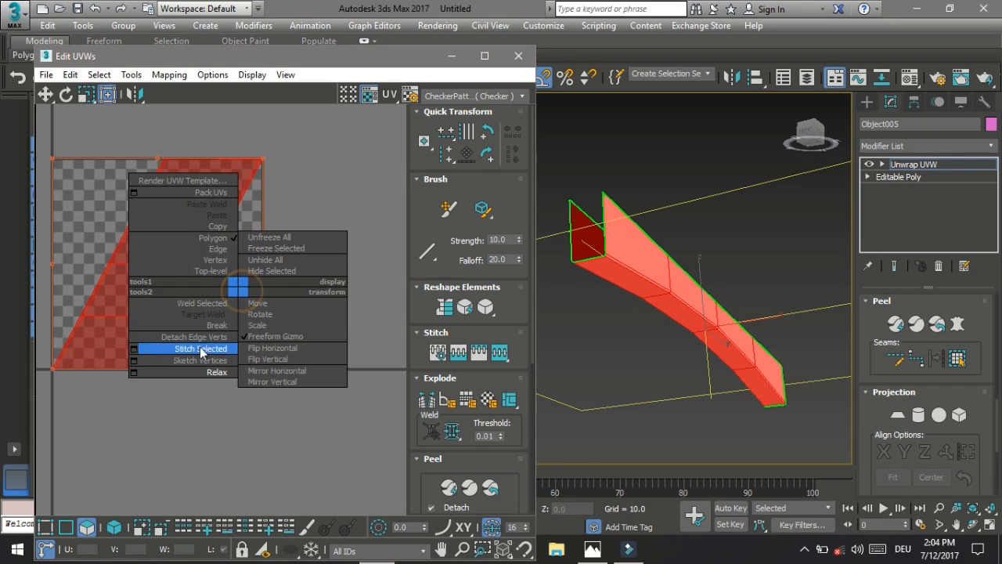
{"action": "left_click", "coordinate": [133, 371]}
{"action": "left_click", "coordinate": [166, 195]}
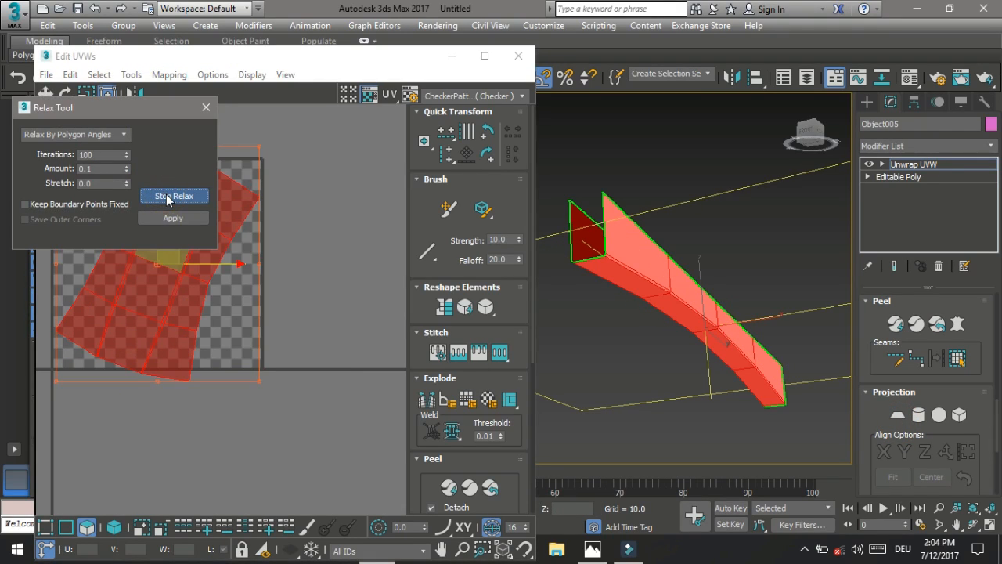
{"action": "left_click", "coordinate": [168, 196]}
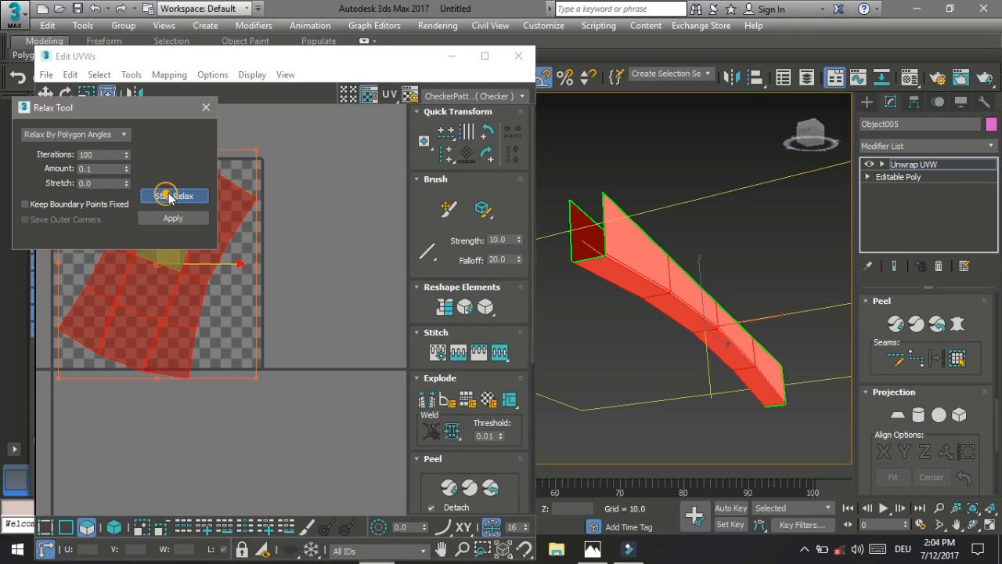
{"action": "left_click", "coordinate": [206, 107]}
Step: Rotate the rail's UV shell upright by about 21 degrees and pack it into the UV tile
{"action": "left_click", "coordinate": [234, 199]}
{"action": "key", "text": "e"}
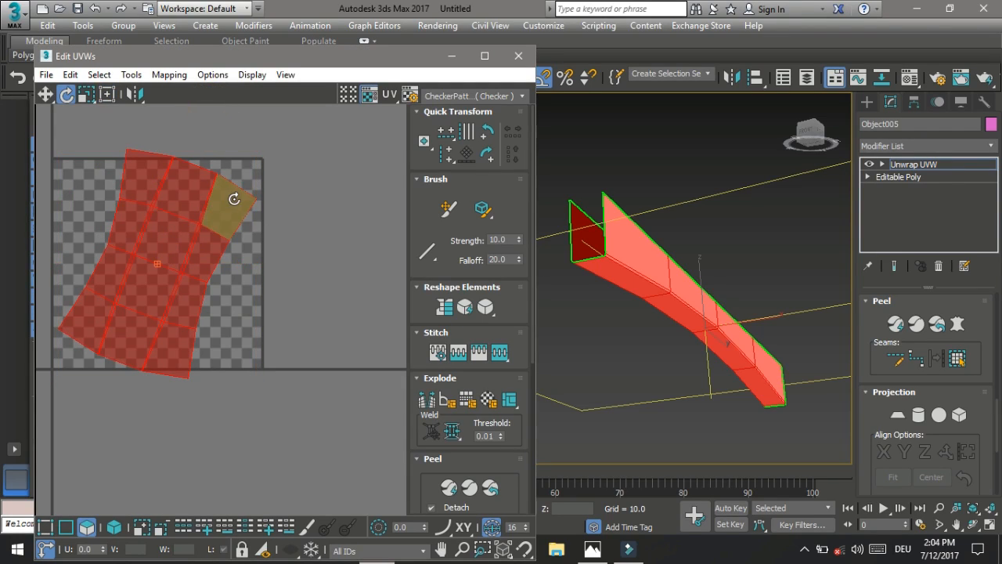
{"action": "left_click_drag", "start_coordinate": [234, 202], "coordinate": [202, 190]}
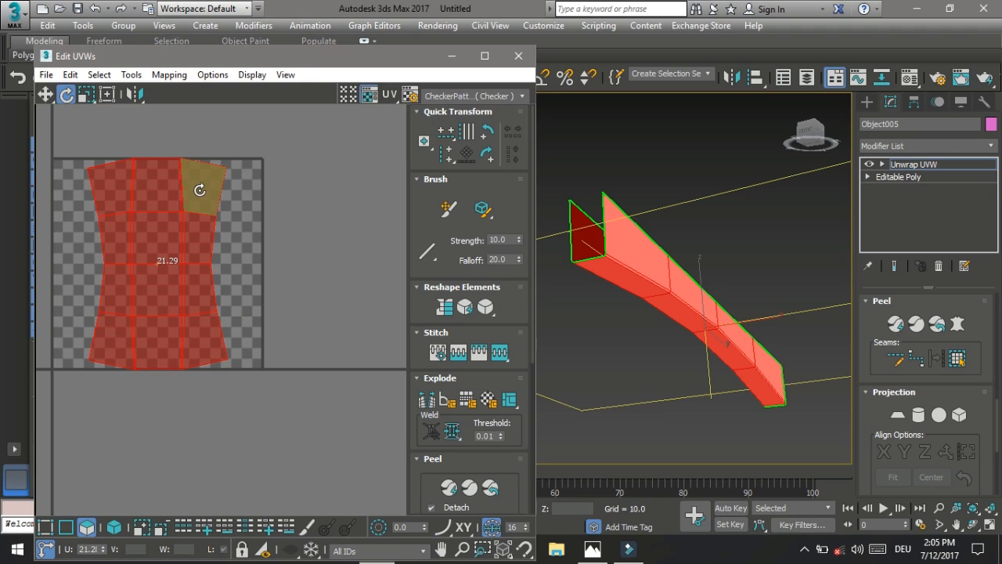
{"action": "middle_click_drag", "start_coordinate": [205, 196], "coordinate": [270, 226]}
{"action": "right_click", "coordinate": [205, 287]}
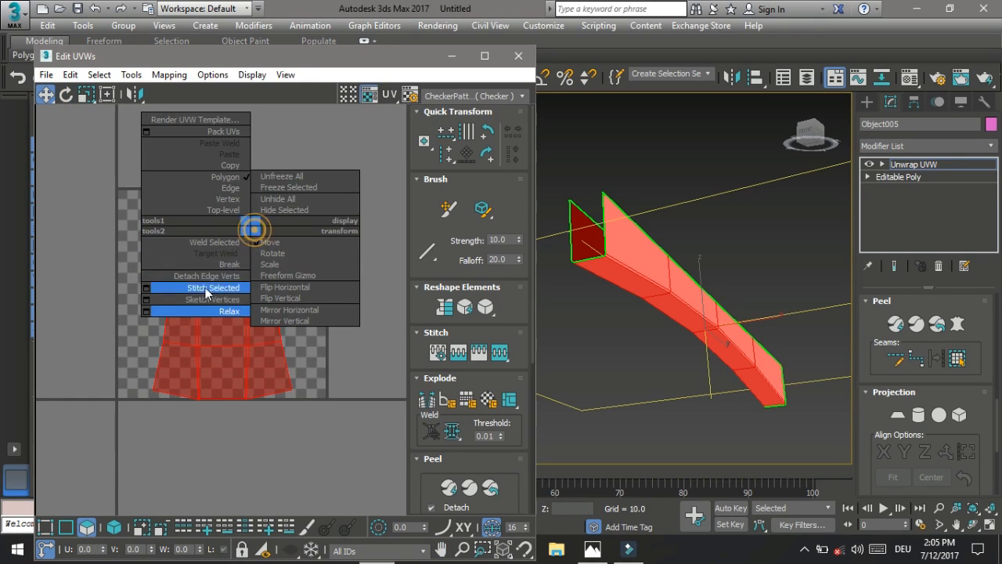
{"action": "left_click", "coordinate": [166, 307]}
{"action": "scroll", "coordinate": [438, 458], "scroll_direction": "down", "scroll_amount": 5}
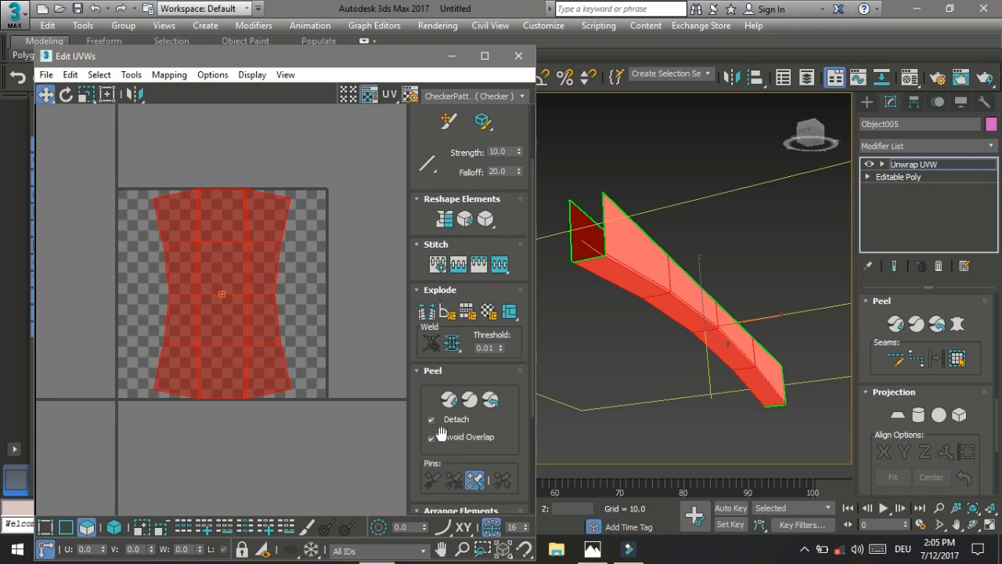
{"action": "left_click", "coordinate": [427, 432]}
{"action": "left_click", "coordinate": [373, 344]}
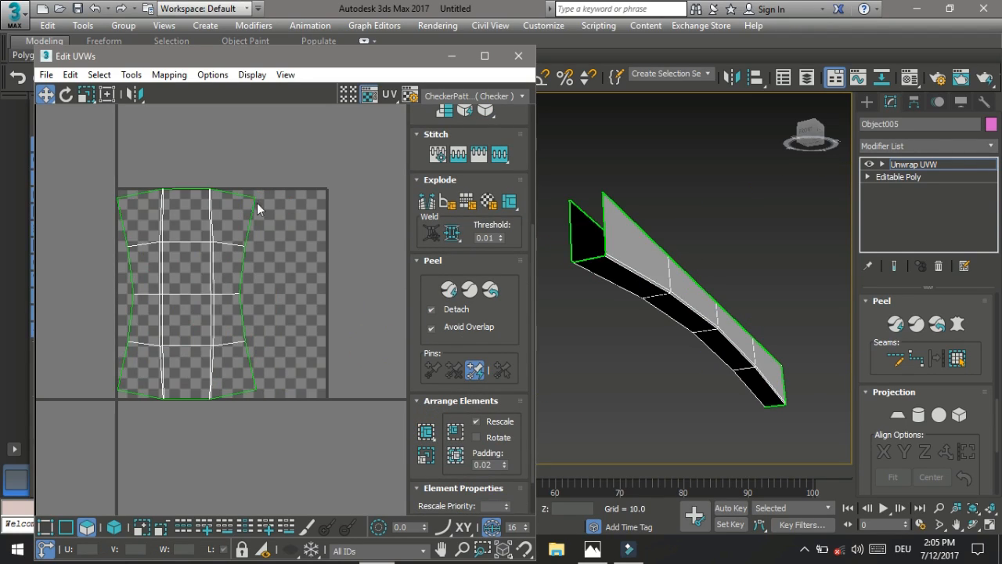
Step: Examine the narrow strip faces between the rail's underside and side in the UV layout
{"action": "scroll", "coordinate": [202, 197], "scroll_direction": "up", "scroll_amount": 4}
{"action": "scroll", "coordinate": [260, 175], "scroll_direction": "up", "scroll_amount": 3}
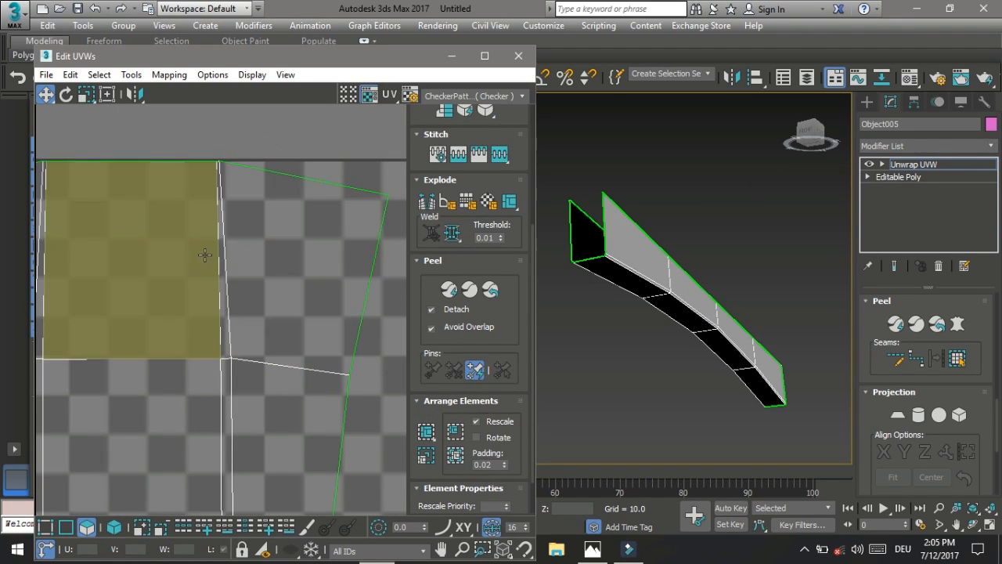
{"action": "left_click", "coordinate": [226, 343]}
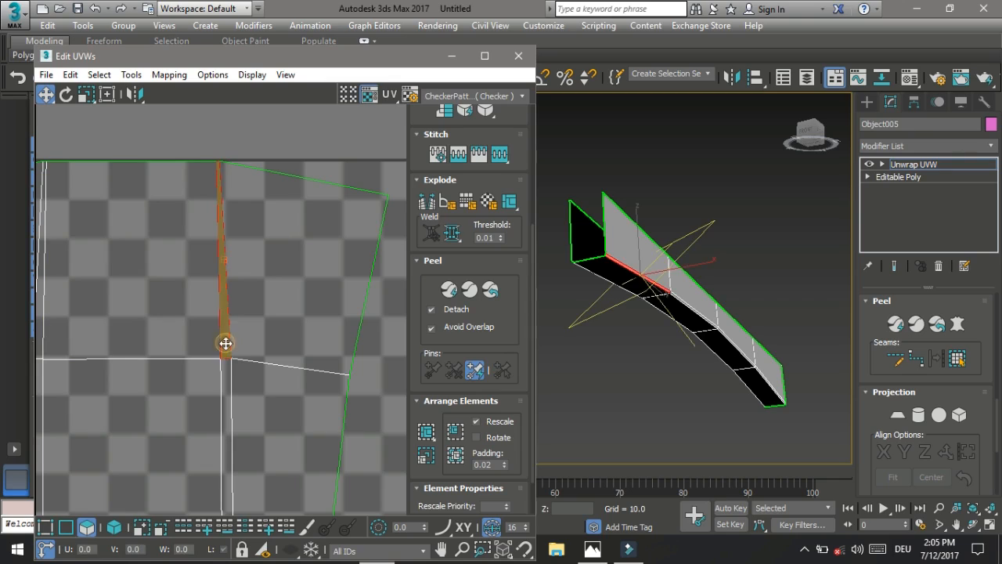
{"action": "left_click", "coordinate": [228, 403]}
{"action": "scroll", "coordinate": [288, 149], "scroll_direction": "up", "scroll_amount": 5}
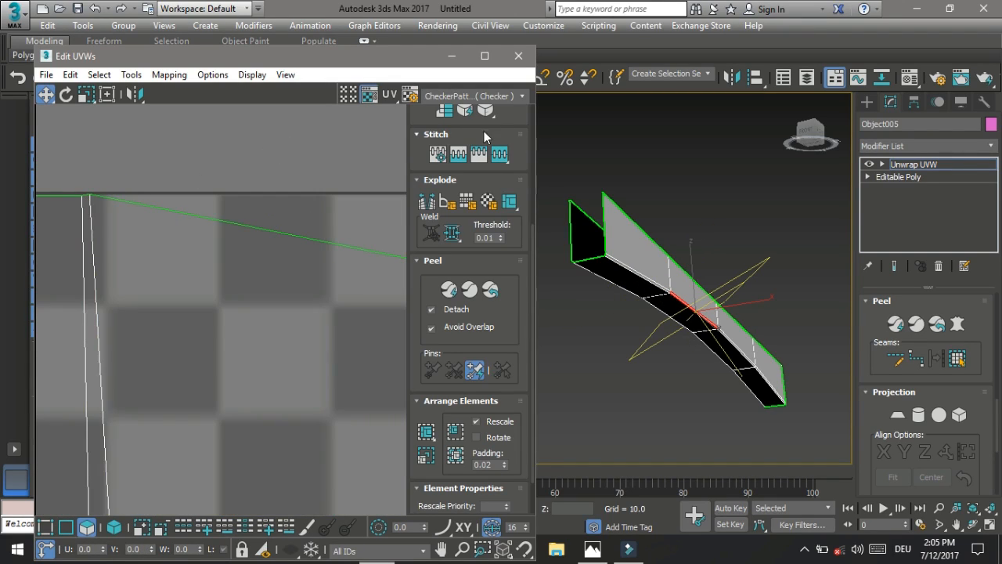
Step: Check the rail's mapping for distortion with the Texture Checker image, and switch the display to CheckerPattern
{"action": "left_click", "coordinate": [468, 96]}
{"action": "left_click", "coordinate": [466, 112]}
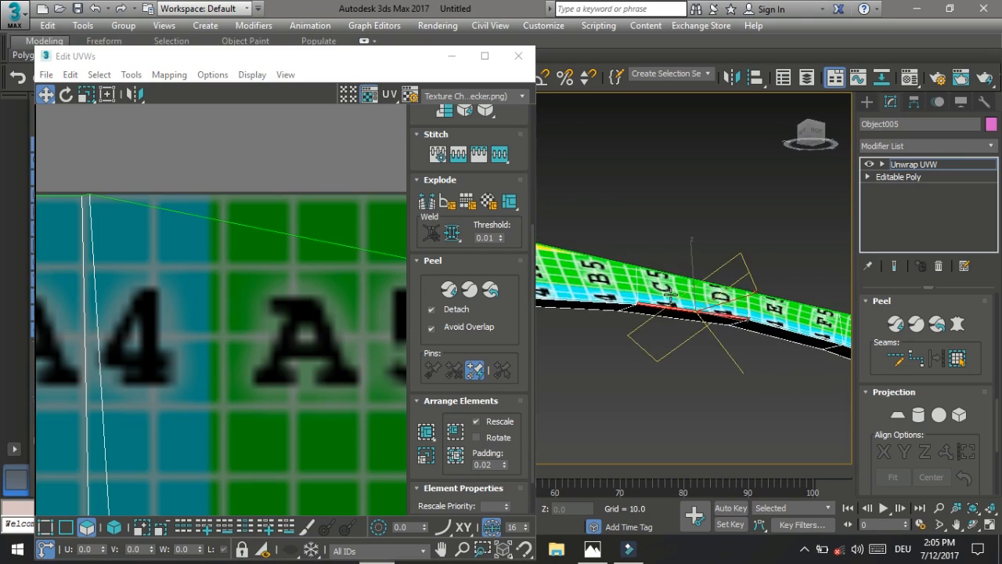
{"action": "middle_click_drag", "start_coordinate": [642, 349], "coordinate": [703, 291], "text": "alt"}
{"action": "scroll", "coordinate": [653, 347], "scroll_direction": "up", "scroll_amount": 6}
{"action": "scroll", "coordinate": [671, 335], "scroll_direction": "down", "scroll_amount": 5}
{"action": "scroll", "coordinate": [264, 293], "scroll_direction": "down", "scroll_amount": 5}
{"action": "scroll", "coordinate": [265, 293], "scroll_direction": "down", "scroll_amount": 4}
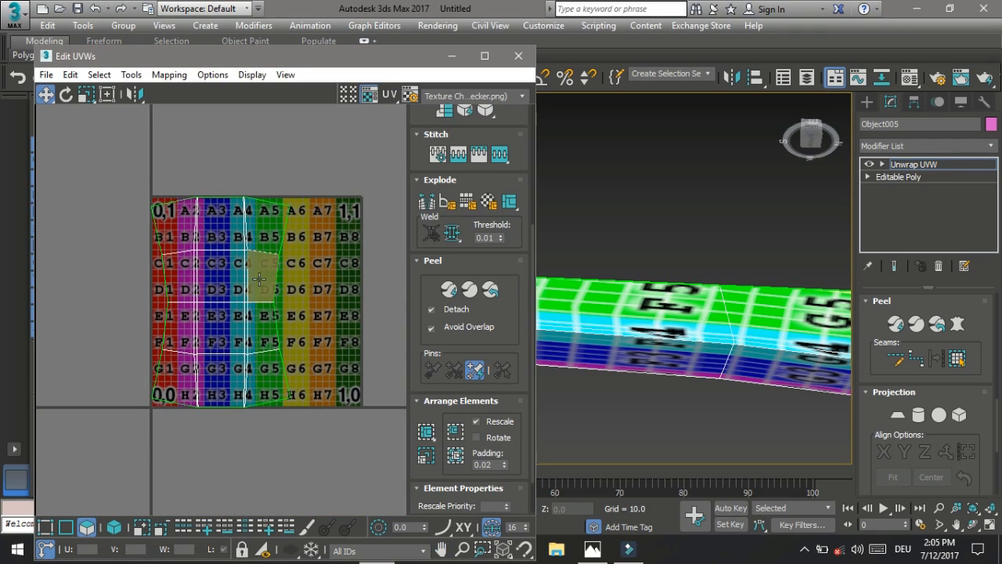
{"action": "left_click", "coordinate": [225, 299]}
{"action": "mouse_move", "coordinate": [689, 329]}
{"action": "middle_mouse_down", "text": "alt"}
{"action": "mouse_move", "coordinate": [782, 341]}
{"action": "mouse_move", "coordinate": [674, 339]}
{"action": "middle_mouse_up", "text": "alt"}
{"action": "left_click", "coordinate": [443, 97]}
{"action": "left_click", "coordinate": [444, 110]}
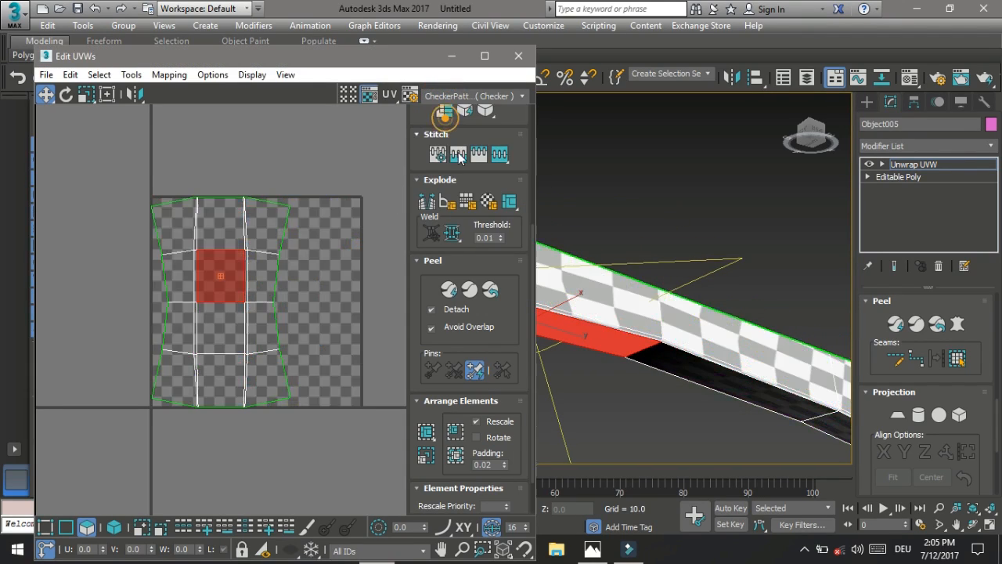
Step: Select all the vertical faces on both long sides of the rail, leaving out the underside
{"action": "left_click", "coordinate": [568, 278]}
{"action": "middle_click_drag", "start_coordinate": [632, 273], "coordinate": [689, 315]}
{"action": "scroll", "coordinate": [628, 288], "scroll_direction": "down", "scroll_amount": 2}
{"action": "scroll", "coordinate": [628, 288], "scroll_direction": "down", "scroll_amount": 3}
{"action": "left_click", "coordinate": [628, 306]}
{"action": "left_click", "coordinate": [703, 304], "text": "ctrl"}
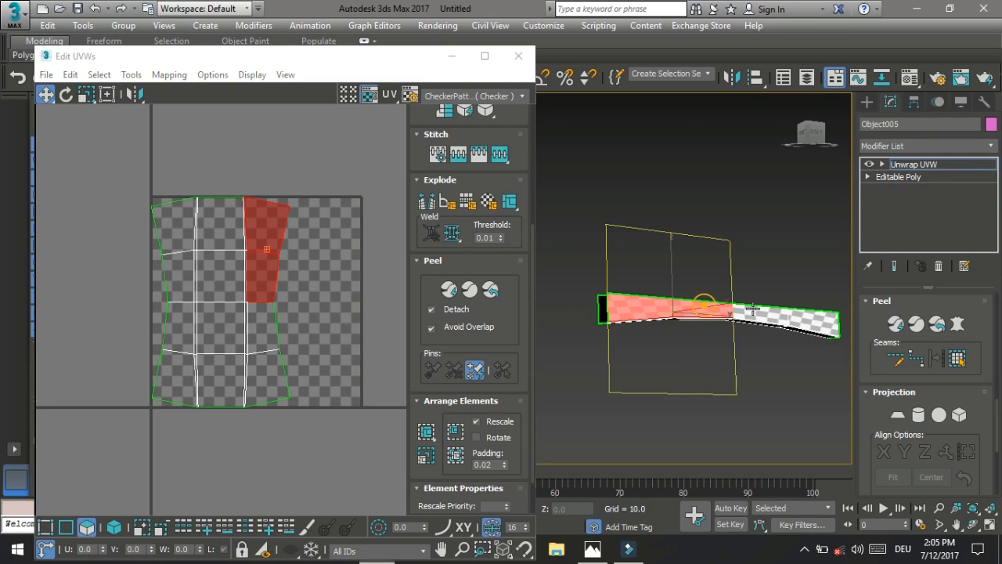
{"action": "left_click", "coordinate": [758, 312], "text": "ctrl"}
{"action": "left_click", "coordinate": [795, 315], "text": "ctrl"}
{"action": "mouse_move", "coordinate": [796, 315]}
{"action": "middle_mouse_down", "text": "alt"}
{"action": "mouse_move", "coordinate": [731, 321]}
{"action": "mouse_move", "coordinate": [804, 313]}
{"action": "middle_mouse_up", "text": "alt"}
{"action": "left_click", "coordinate": [804, 313], "text": "ctrl"}
{"action": "left_click", "coordinate": [736, 313], "text": "ctrl"}
{"action": "left_click", "coordinate": [658, 312], "text": "ctrl"}
{"action": "left_click", "coordinate": [617, 310], "text": "ctrl"}
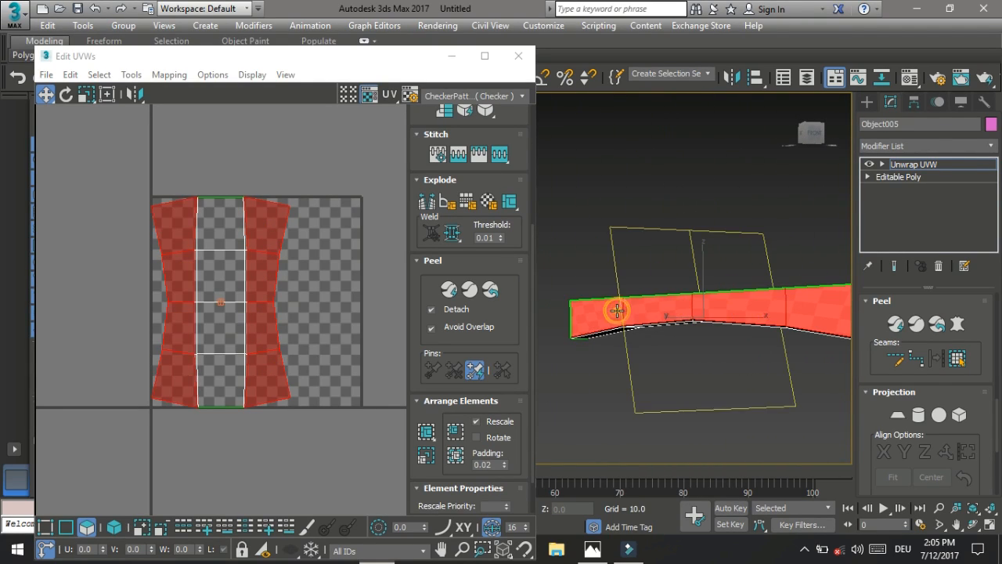
Step: Apply a planar projection along X to the selected side faces
{"action": "left_click", "coordinate": [898, 413]}
{"action": "left_click", "coordinate": [884, 452]}
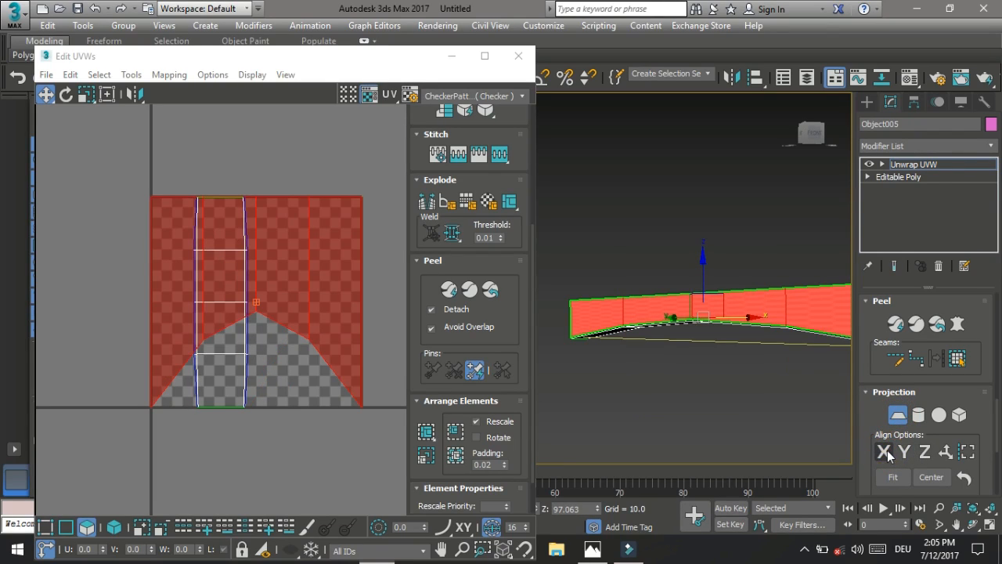
{"action": "left_click", "coordinate": [272, 267]}
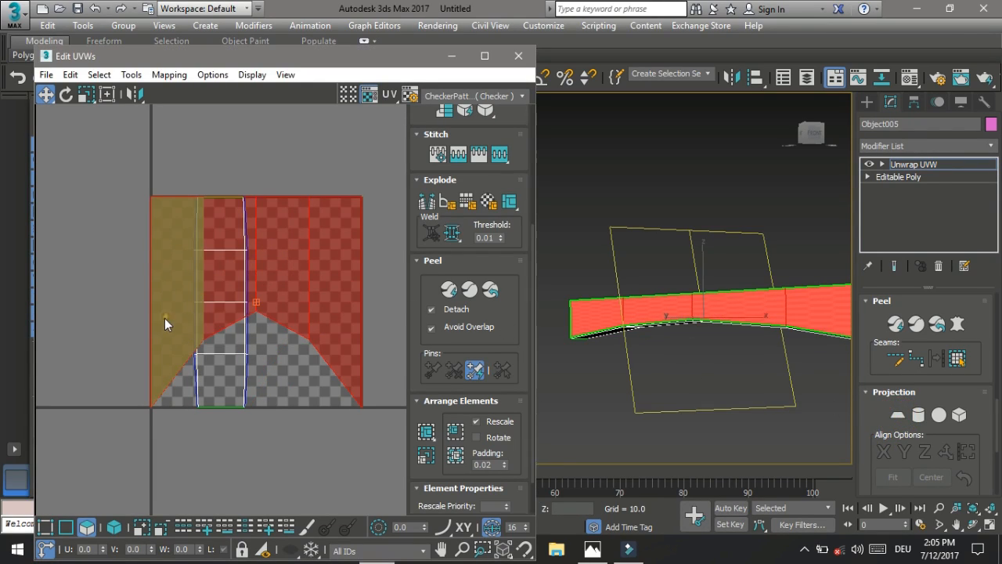
Step: Relax the side faces' UVs by polygon angles and move their shell above the UV tile
{"action": "right_click", "coordinate": [164, 321]}
{"action": "left_click", "coordinate": [64, 392]}
{"action": "left_click", "coordinate": [151, 196]}
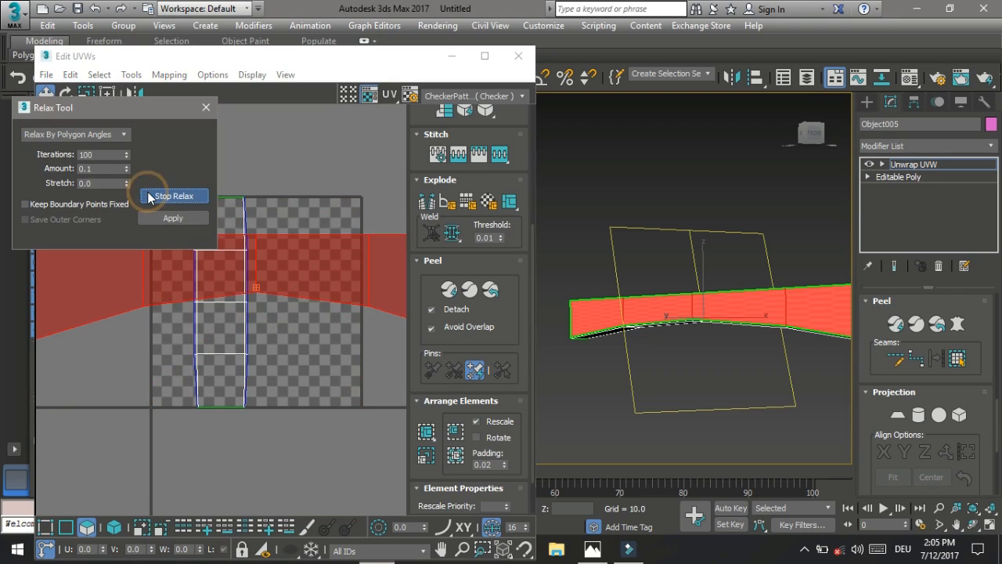
{"action": "left_click_drag", "start_coordinate": [299, 282], "coordinate": [318, 152]}
Step: Select the rail's underside faces, planar-map them along Z and relax their UVs by polygon angles
{"action": "left_click", "coordinate": [208, 365]}
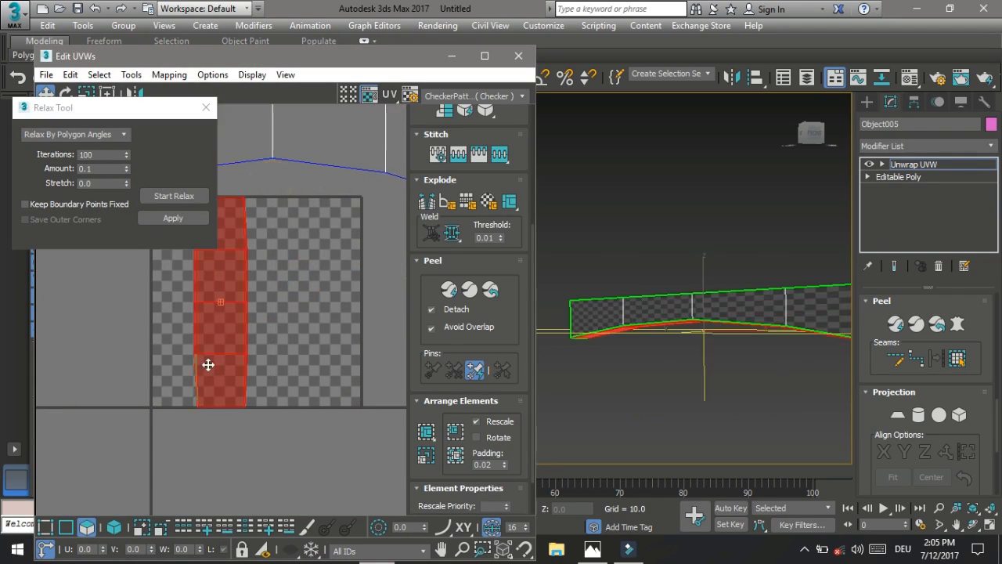
{"action": "middle_click_drag", "start_coordinate": [226, 288], "coordinate": [296, 316]}
{"action": "left_click", "coordinate": [899, 416]}
{"action": "left_click", "coordinate": [925, 451]}
{"action": "left_click", "coordinate": [899, 419]}
{"action": "left_click", "coordinate": [187, 195]}
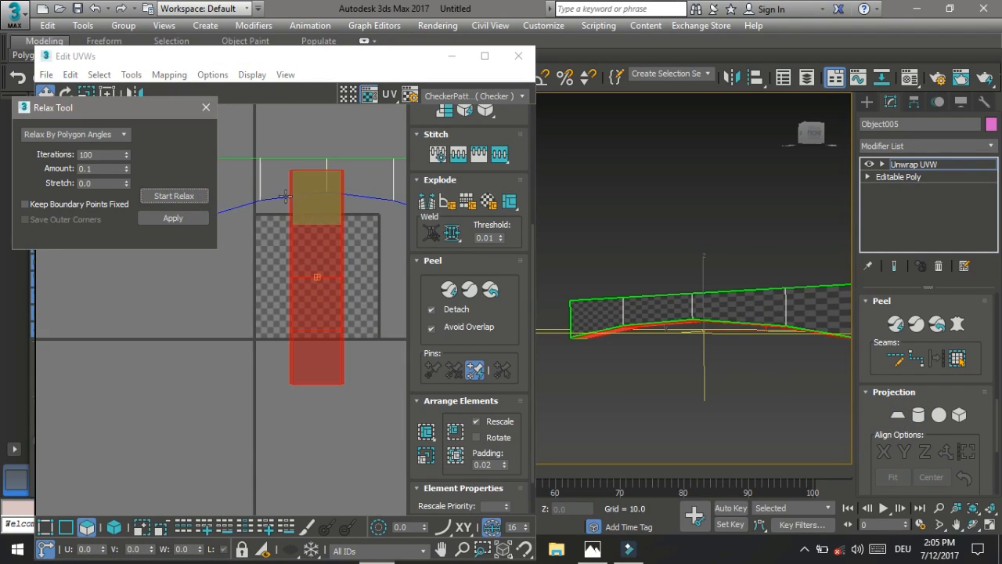
{"action": "left_click", "coordinate": [206, 109]}
Step: Try to rotate the underside's UV shell freely toward horizontal and undo the rotation
{"action": "middle_click_drag", "start_coordinate": [322, 230], "coordinate": [257, 264]}
{"action": "key", "text": "e"}
{"action": "left_click_drag", "start_coordinate": [265, 250], "coordinate": [304, 294]}
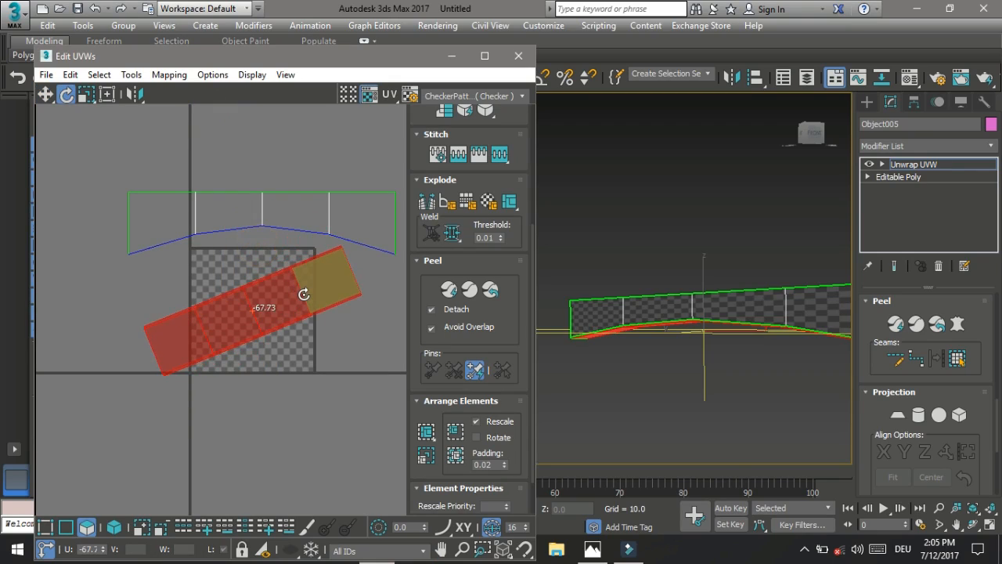
{"action": "key", "text": "ctrl+z"}
Step: Rotate the underside's UV shell to horizontal with angle snap, then pack it together with the side shells
{"action": "key", "text": "a"}
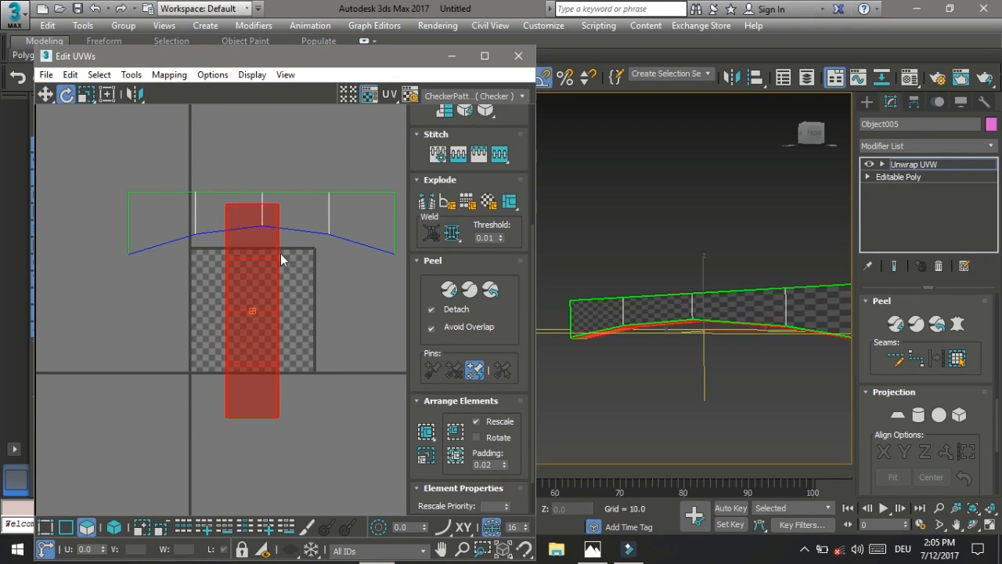
{"action": "left_click_drag", "start_coordinate": [264, 238], "coordinate": [317, 282]}
{"action": "key", "text": "w"}
{"action": "left_click", "coordinate": [322, 241], "text": "ctrl"}
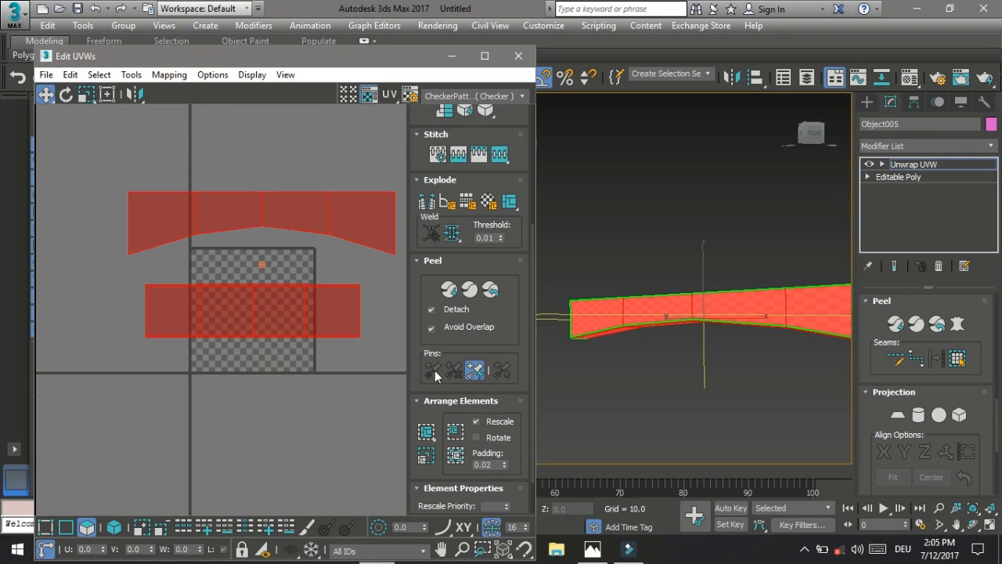
{"action": "left_click", "coordinate": [427, 432]}
Step: With freeform mode and element selection on, move the upper side shell down toward the other side shell
{"action": "left_click", "coordinate": [348, 245]}
{"action": "scroll", "coordinate": [286, 309], "scroll_direction": "up", "scroll_amount": 3}
{"action": "left_click", "coordinate": [296, 228]}
{"action": "left_click", "coordinate": [107, 94]}
{"action": "left_click", "coordinate": [115, 527]}
{"action": "left_click", "coordinate": [206, 238]}
{"action": "left_click_drag", "start_coordinate": [227, 170], "coordinate": [232, 221]}
Step: Select both side shells and pack them to the full width of the UV tile
{"action": "left_click", "coordinate": [284, 175]}
{"action": "left_click", "coordinate": [318, 273]}
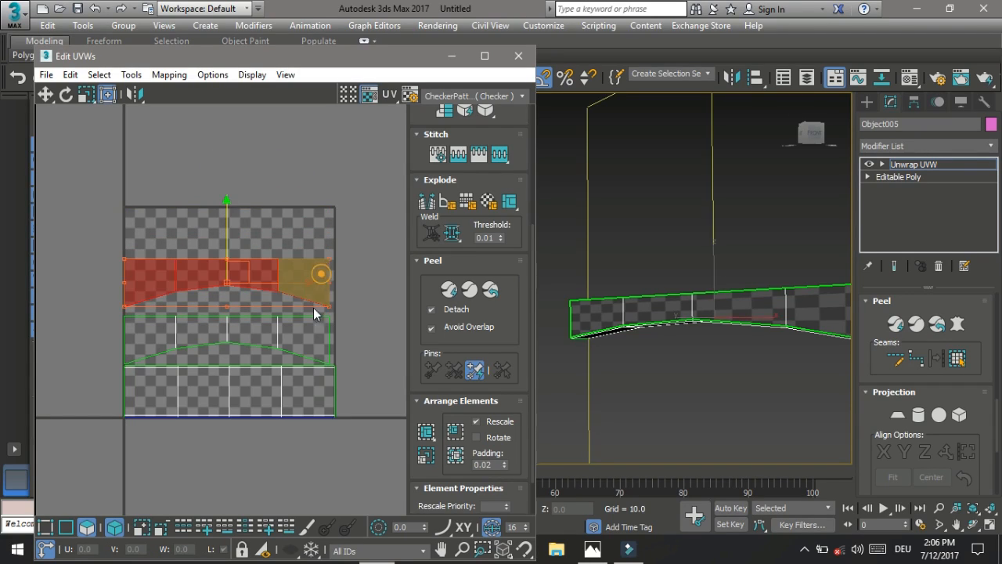
{"action": "left_click", "coordinate": [309, 342], "text": "ctrl"}
{"action": "left_click", "coordinate": [426, 432]}
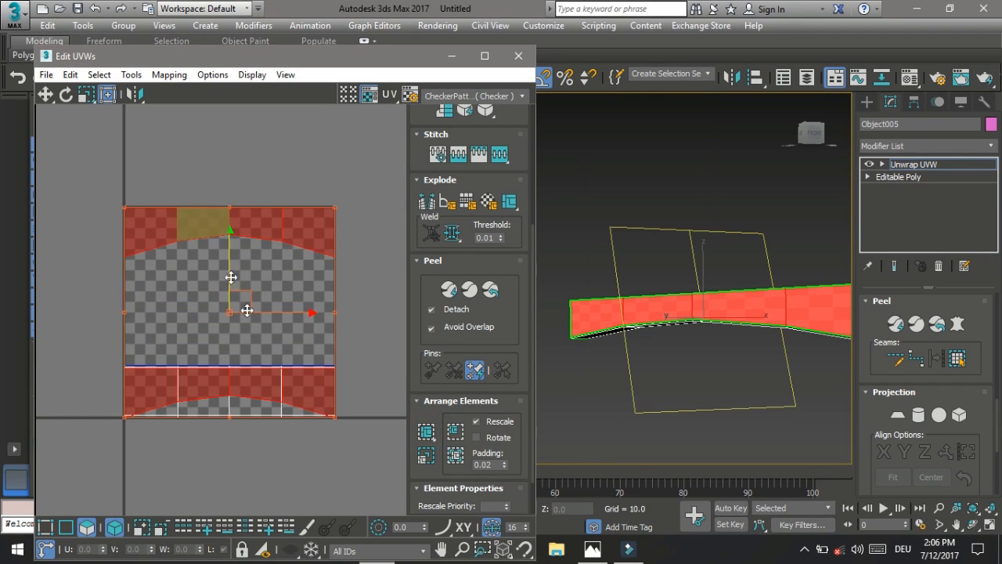
Step: Move the underside shell up between the two side shells and lower the upper side shell directly above it
{"action": "left_click", "coordinate": [287, 342]}
{"action": "left_click", "coordinate": [314, 384]}
{"action": "left_click_drag", "start_coordinate": [228, 339], "coordinate": [235, 283]}
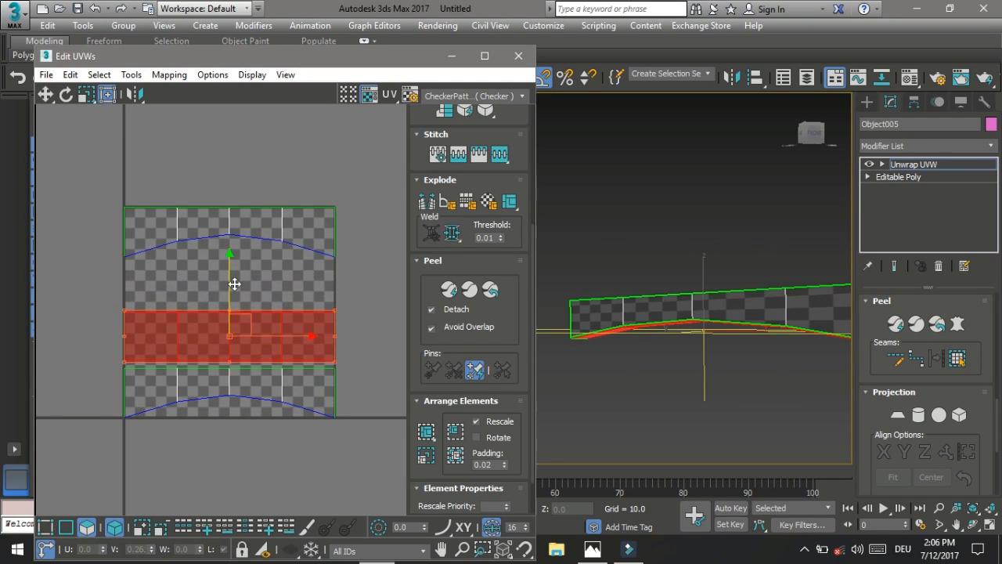
{"action": "left_click", "coordinate": [307, 232]}
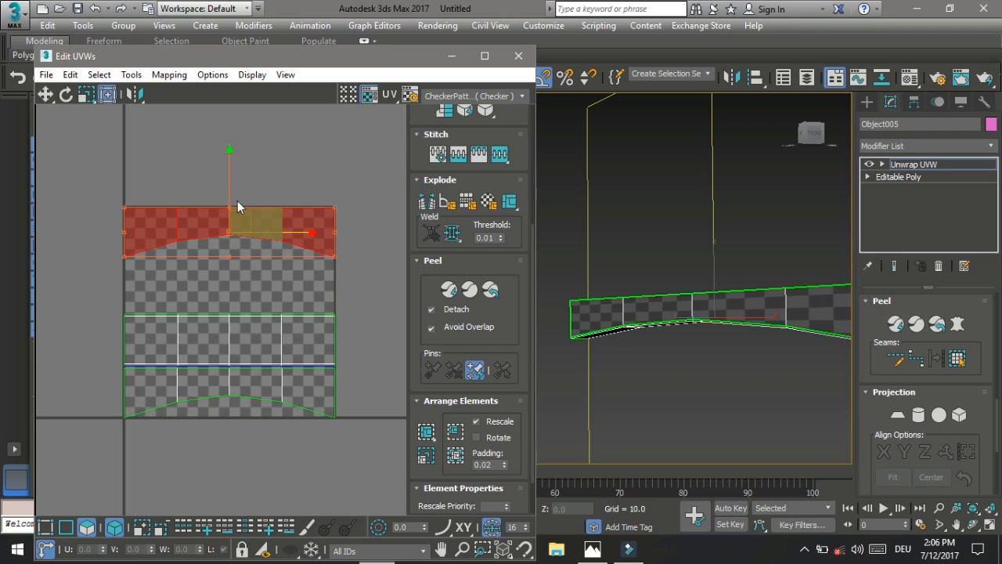
{"action": "left_click_drag", "start_coordinate": [230, 204], "coordinate": [233, 237]}
{"action": "left_click", "coordinate": [263, 209]}
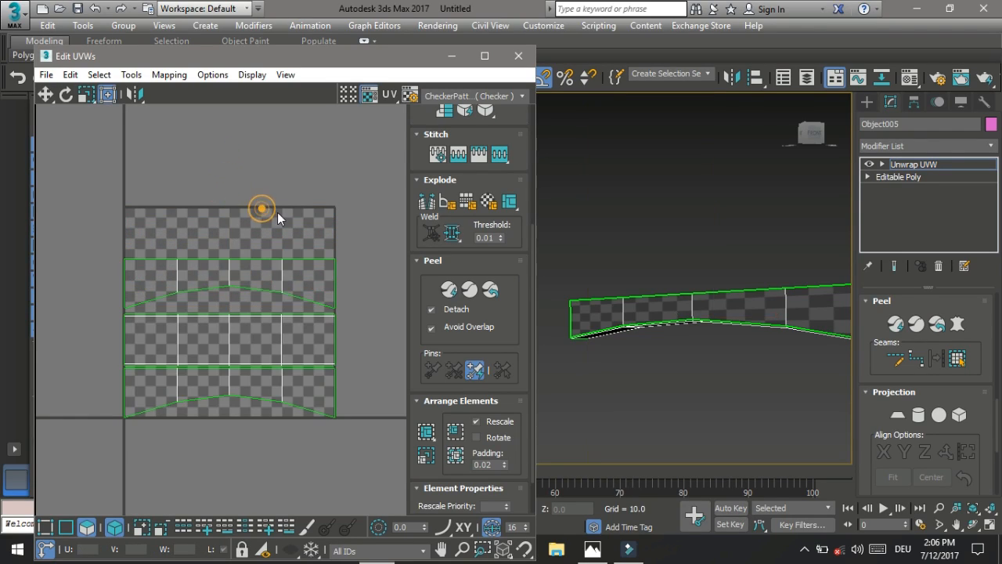
Step: Select all the rail's UV shells and move them horizontally off the UV tile to its left side
{"action": "key", "text": "ctrl+a"}
{"action": "scroll", "coordinate": [282, 219], "scroll_direction": "down", "scroll_amount": 2}
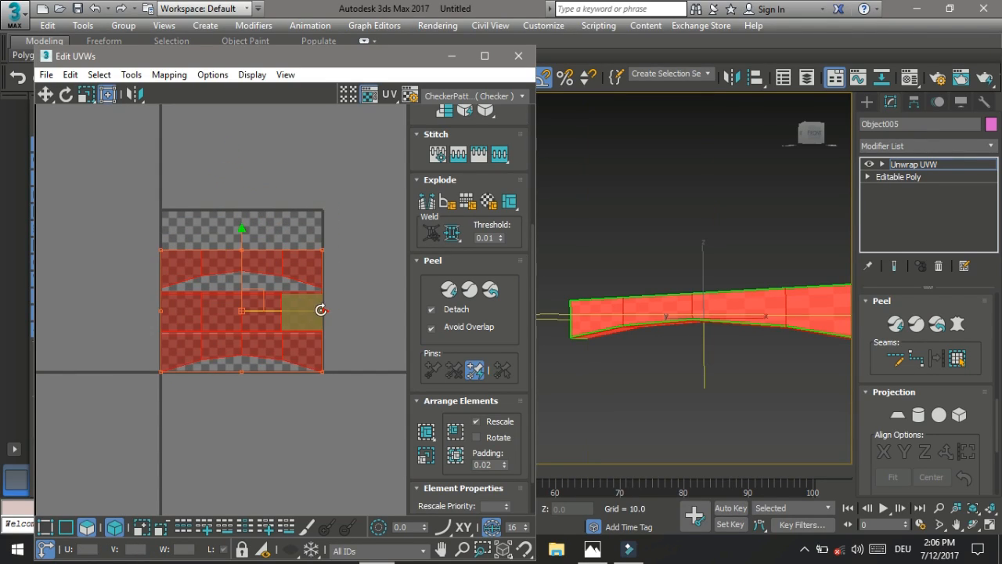
{"action": "left_click_drag", "start_coordinate": [305, 312], "coordinate": [132, 313]}
{"action": "left_click", "coordinate": [240, 259]}
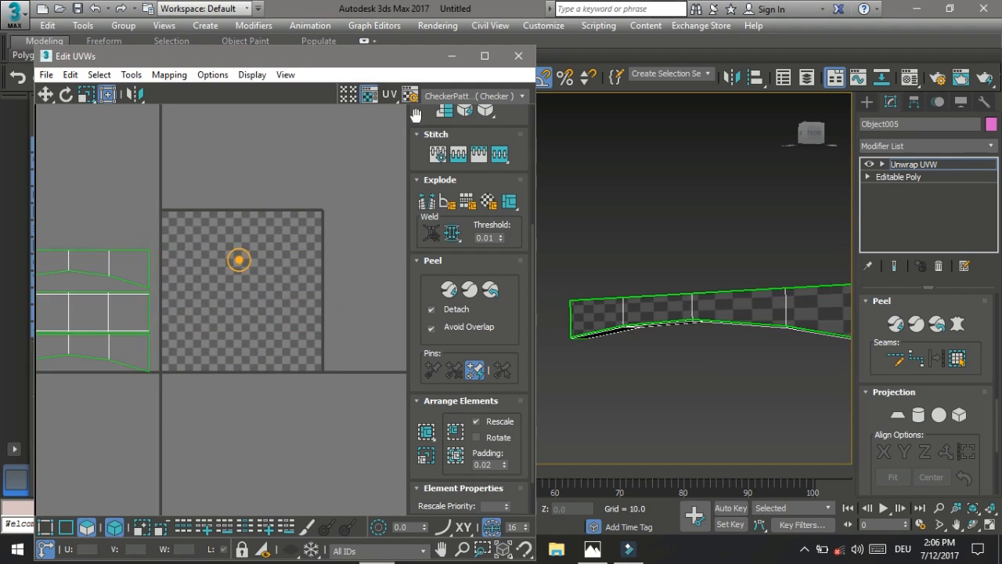
Step: Close the UV editor and convert the rail to an Editable Poly
{"action": "left_click", "coordinate": [517, 58]}
{"action": "right_click", "coordinate": [533, 197]}
{"action": "left_click", "coordinate": [699, 353]}
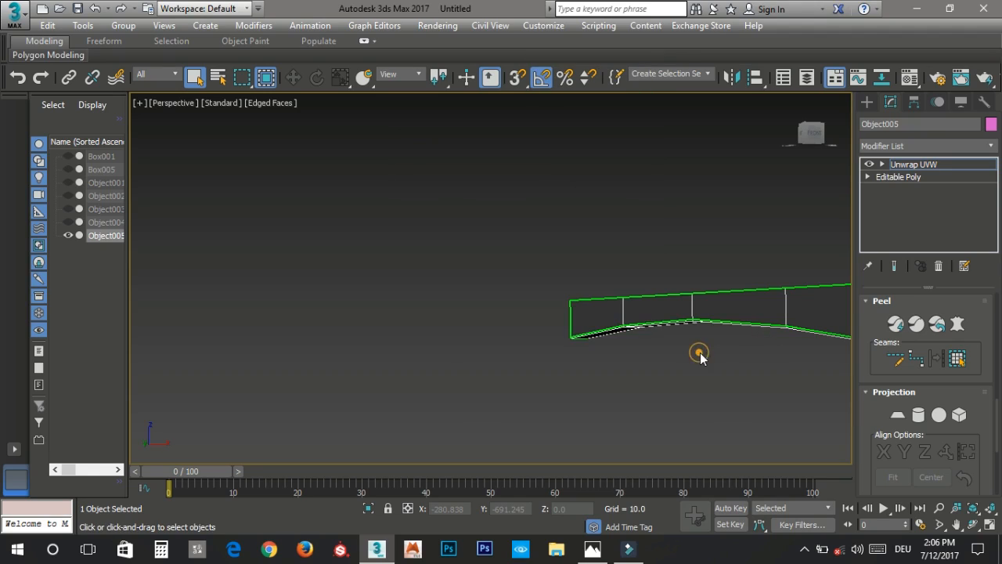
{"action": "middle_click_drag", "start_coordinate": [708, 349], "coordinate": [389, 329], "text": "alt"}
{"action": "right_click", "coordinate": [414, 252]}
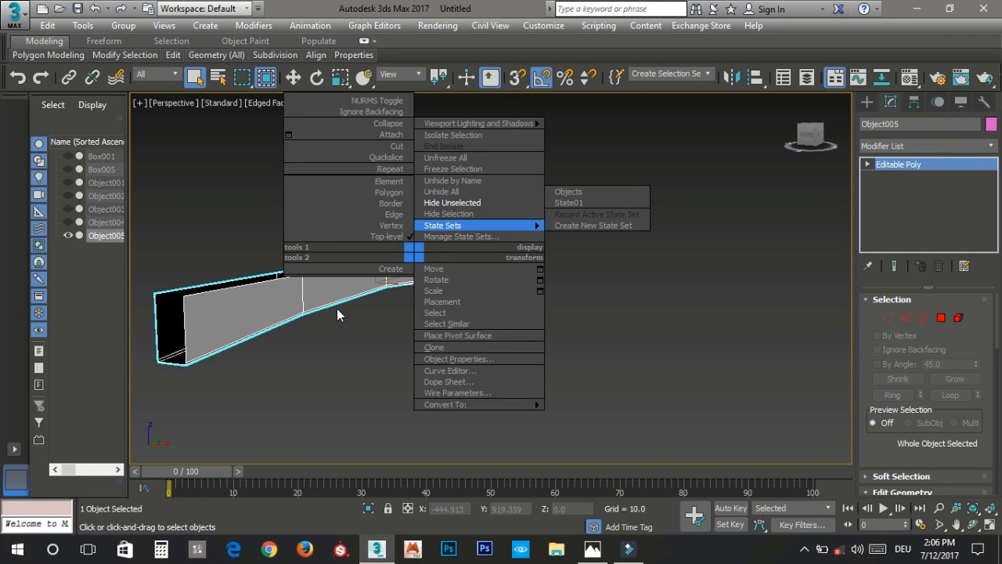
{"action": "left_click", "coordinate": [337, 309]}
{"action": "middle_click_drag", "start_coordinate": [336, 309], "coordinate": [451, 310], "text": "alt"}
Step: Target weld the outer intermediate vertices along the rail's top edges to the nearest end corners on both sides
{"action": "key", "text": "1"}
{"action": "scroll", "coordinate": [385, 309], "scroll_direction": "up", "scroll_amount": 3}
{"action": "scroll", "coordinate": [976, 398], "scroll_direction": "down", "scroll_amount": 5}
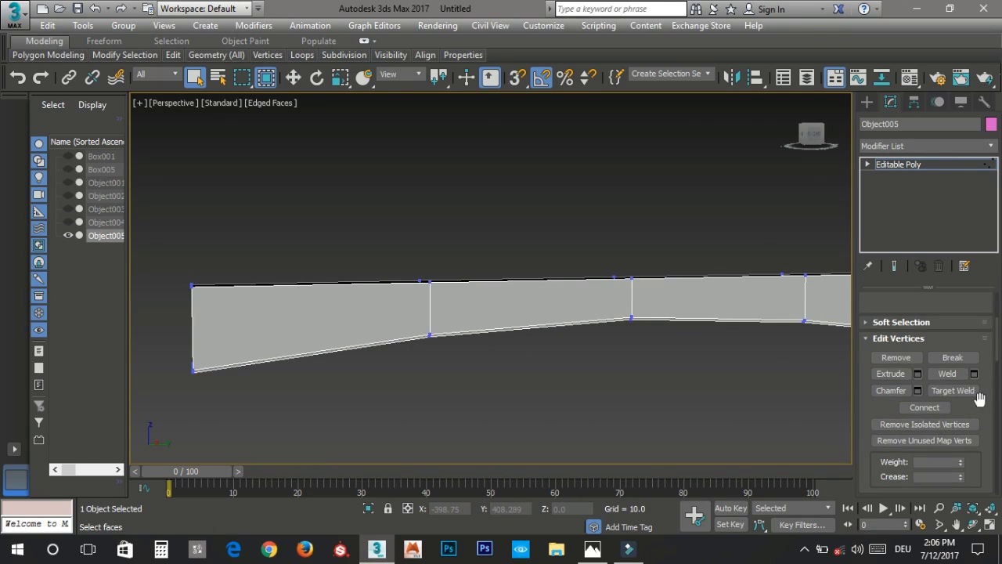
{"action": "left_click", "coordinate": [968, 393]}
{"action": "middle_click_drag", "start_coordinate": [474, 296], "coordinate": [442, 296], "text": "alt"}
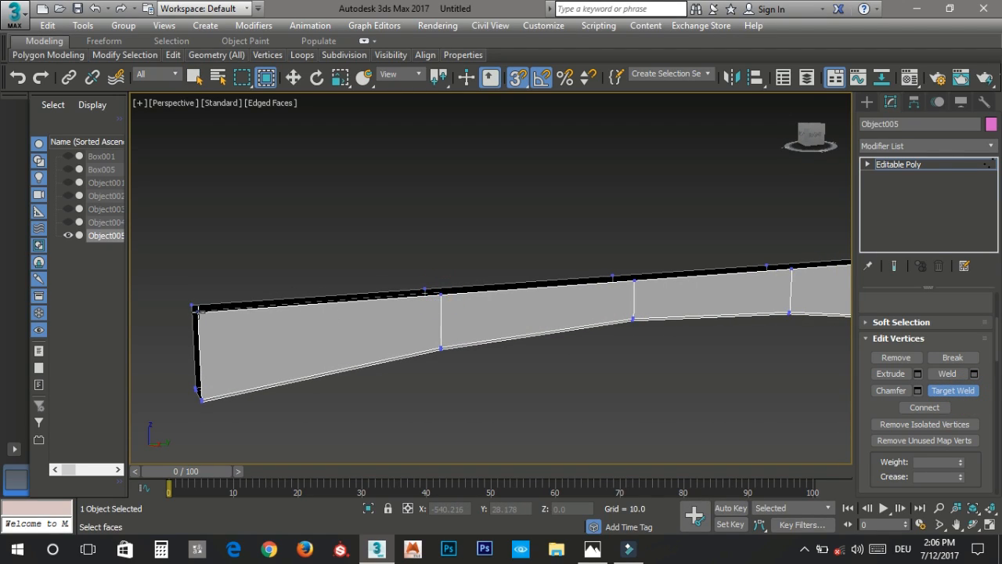
{"action": "middle_click_drag", "start_coordinate": [682, 279], "coordinate": [537, 295]}
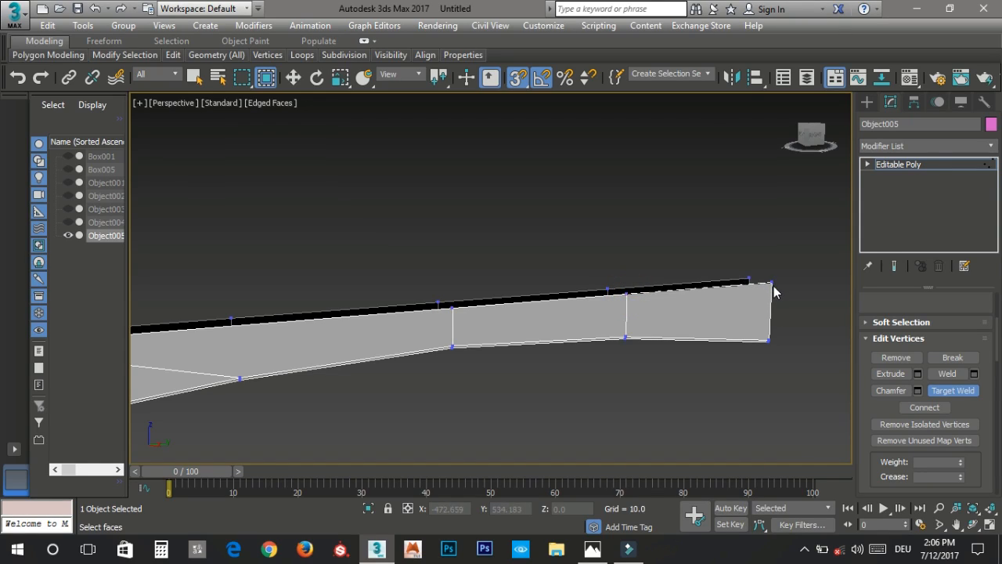
{"action": "middle_click_drag", "start_coordinate": [633, 356], "coordinate": [701, 358], "text": "alt"}
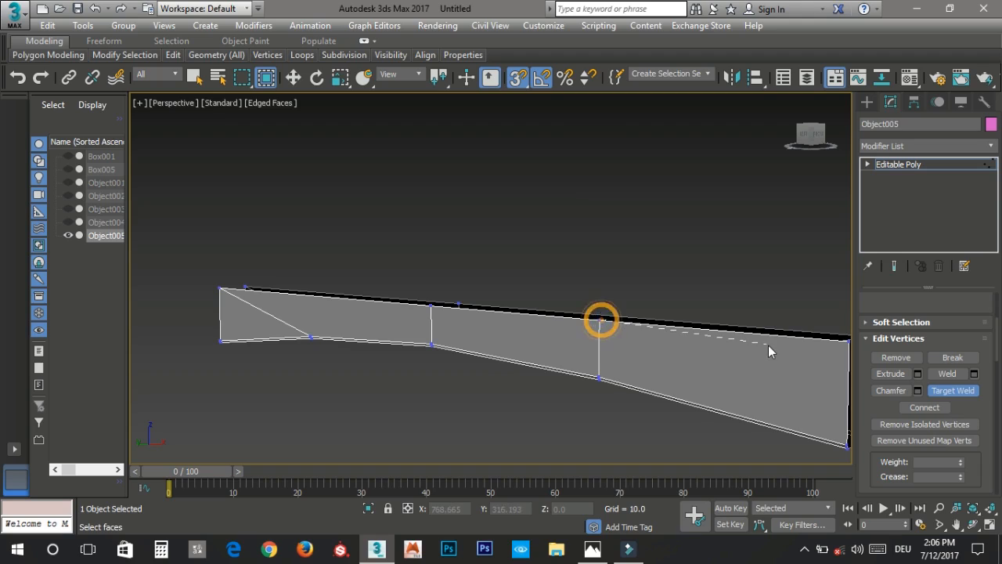
{"action": "middle_click_drag", "start_coordinate": [769, 352], "coordinate": [805, 348], "text": "alt"}
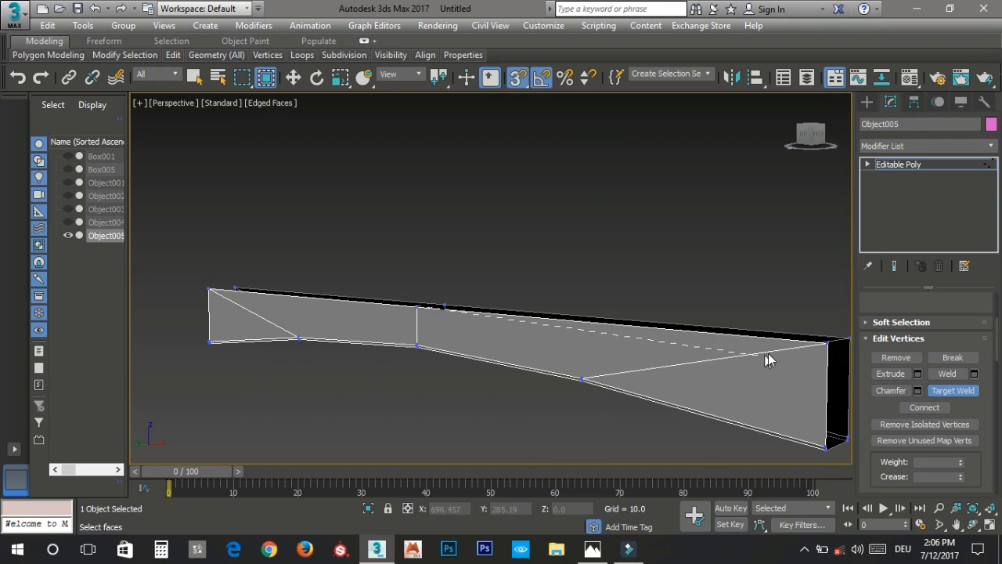
{"action": "middle_click_drag", "start_coordinate": [832, 352], "coordinate": [565, 361], "text": "alt"}
{"action": "middle_click_drag", "start_coordinate": [636, 362], "coordinate": [613, 315], "text": "alt"}
{"action": "key", "text": "1"}
Step: Unhide all the chair parts and turn off 3D snapping
{"action": "scroll", "coordinate": [537, 349], "scroll_direction": "down", "scroll_amount": 2}
{"action": "key", "text": "w"}
{"action": "right_click", "coordinate": [658, 360]}
{"action": "left_click", "coordinate": [700, 300]}
{"action": "key", "text": "s"}
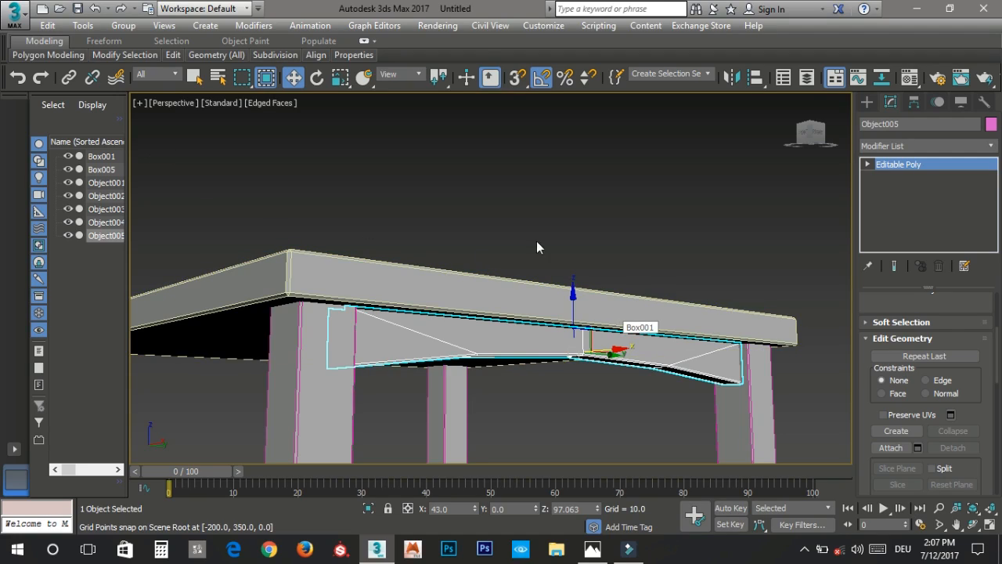
Step: Apply an Unwrap UVW modifier to the arched rail and open its UVs for editing
{"action": "left_click", "coordinate": [557, 201]}
{"action": "left_click", "coordinate": [512, 335]}
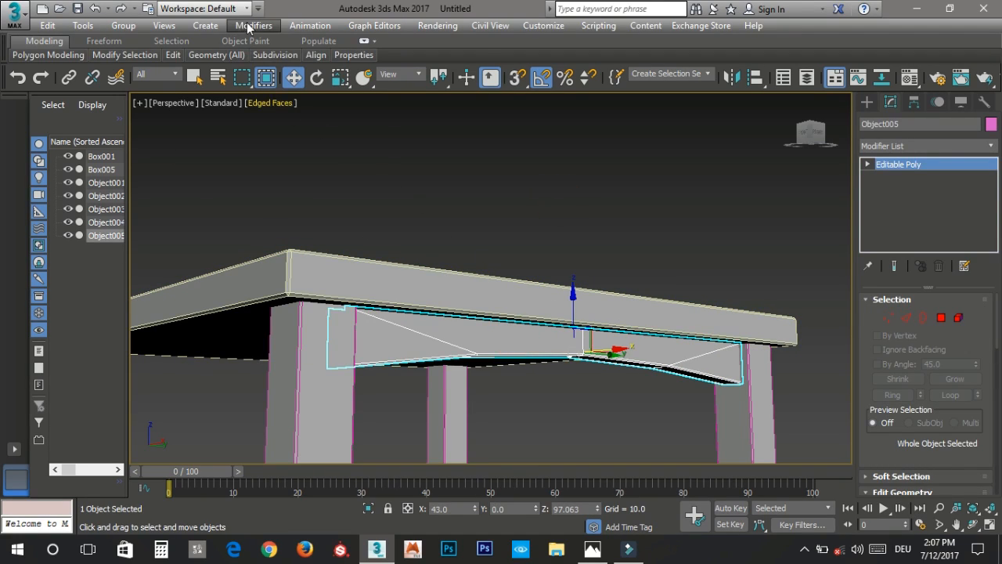
{"action": "left_click", "coordinate": [252, 26]}
{"action": "mouse_move", "coordinate": [310, 187]}
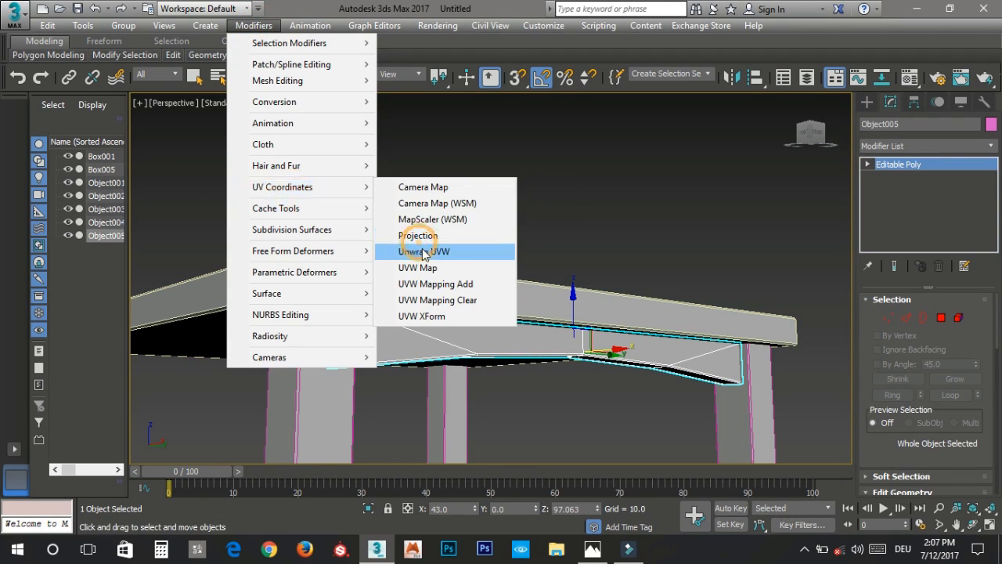
{"action": "left_click", "coordinate": [422, 251]}
{"action": "scroll", "coordinate": [930, 444], "scroll_direction": "down", "scroll_amount": 3}
{"action": "scroll", "coordinate": [931, 445], "scroll_direction": "down", "scroll_amount": 3}
{"action": "scroll", "coordinate": [940, 436], "scroll_direction": "up", "scroll_amount": 6}
{"action": "scroll", "coordinate": [944, 415], "scroll_direction": "up", "scroll_amount": 5}
{"action": "left_click", "coordinate": [932, 337]}
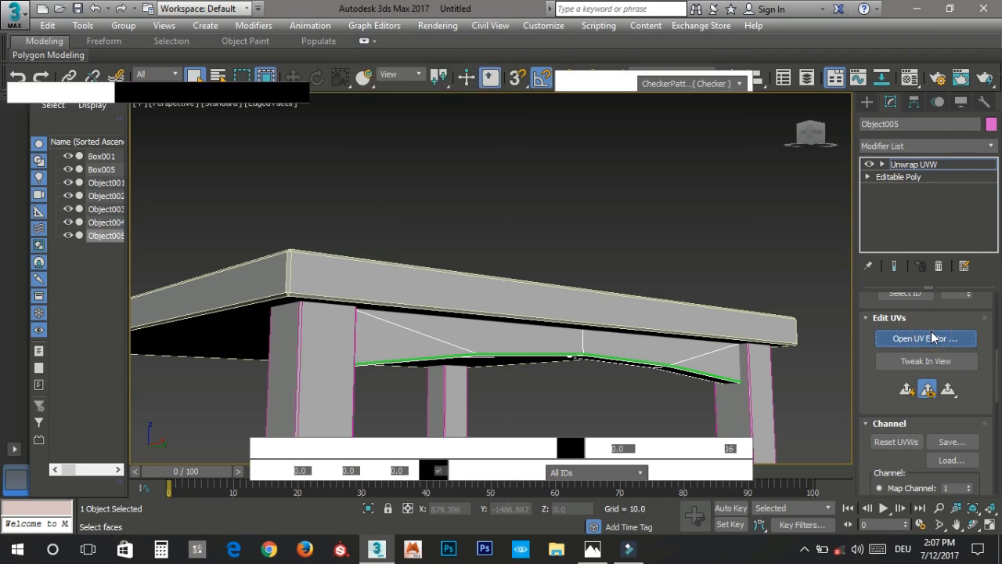
{"action": "scroll", "coordinate": [282, 270], "scroll_direction": "down", "scroll_amount": 3}
{"action": "middle_click_drag", "start_coordinate": [80, 298], "coordinate": [285, 283]}
Step: Relax the UVs of all the rail's polygons and close the UV editor
{"action": "key", "text": "3"}
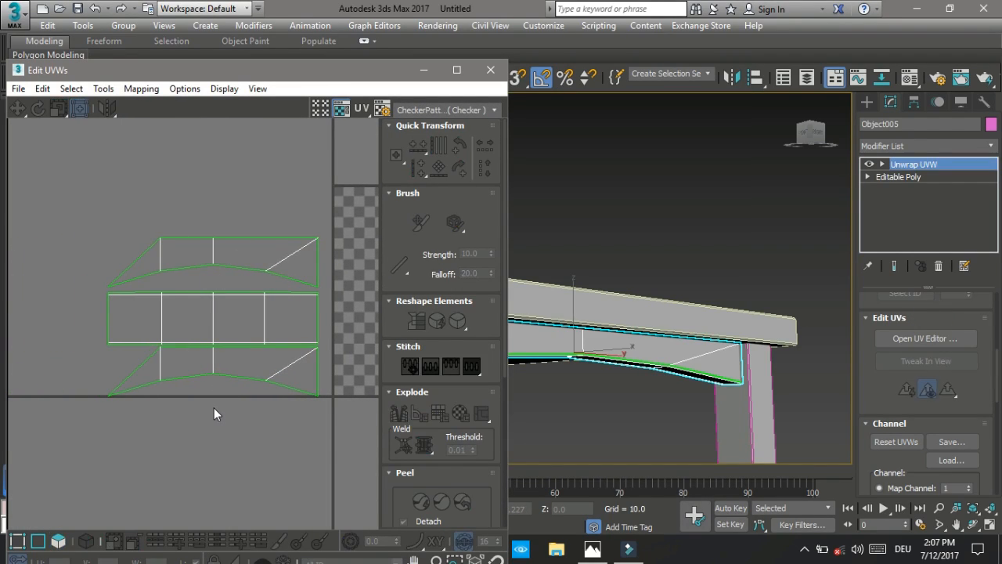
{"action": "key", "text": "3"}
{"action": "key", "text": "ctrl+a"}
{"action": "right_click", "coordinate": [218, 402]}
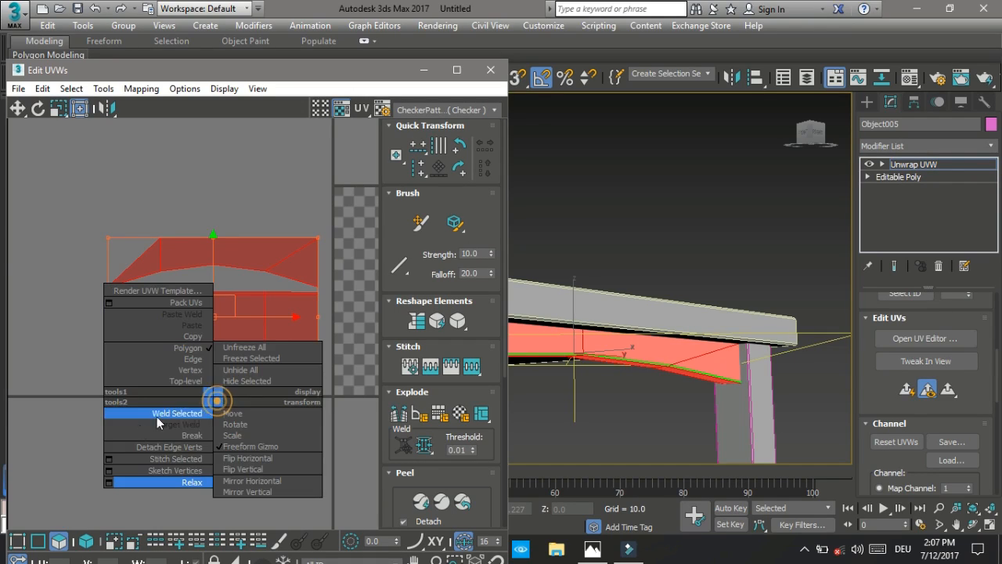
{"action": "left_click", "coordinate": [109, 482]}
{"action": "left_click", "coordinate": [173, 197]}
{"action": "left_click", "coordinate": [235, 184]}
{"action": "left_click", "coordinate": [207, 108]}
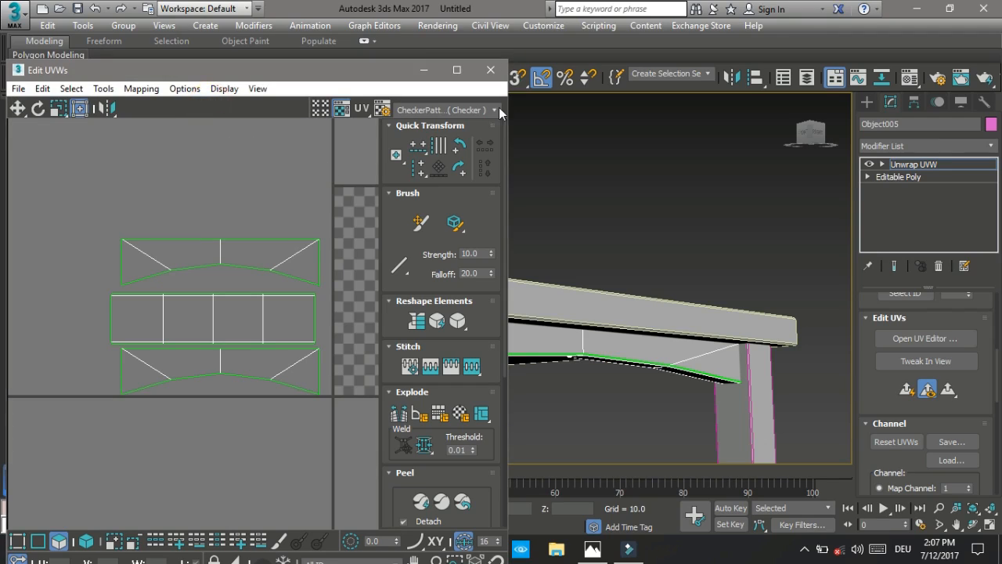
{"action": "left_click", "coordinate": [491, 71]}
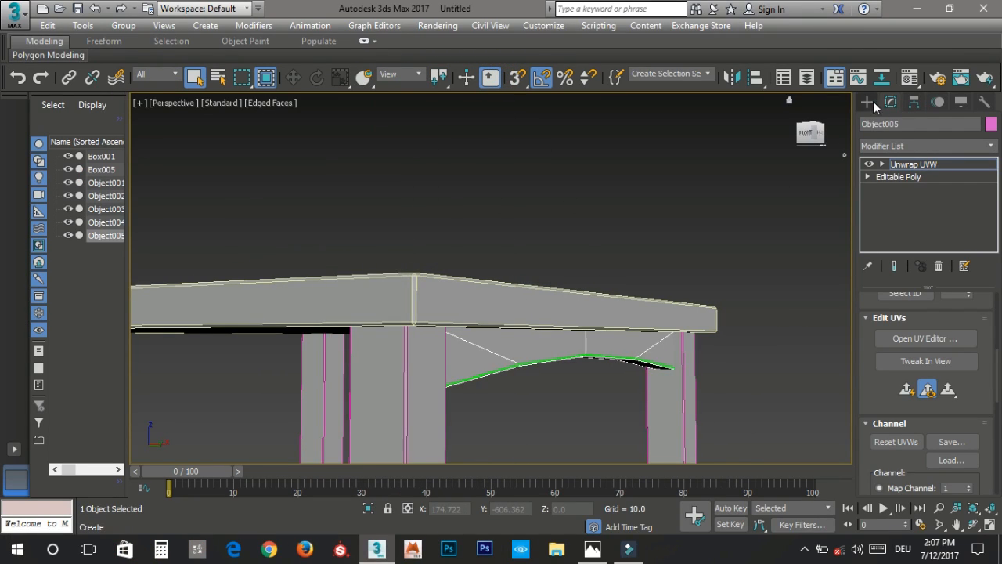
Step: Collapse the unwrapped rail to an Editable Poly
{"action": "right_click", "coordinate": [499, 216]}
{"action": "right_click", "coordinate": [577, 348]}
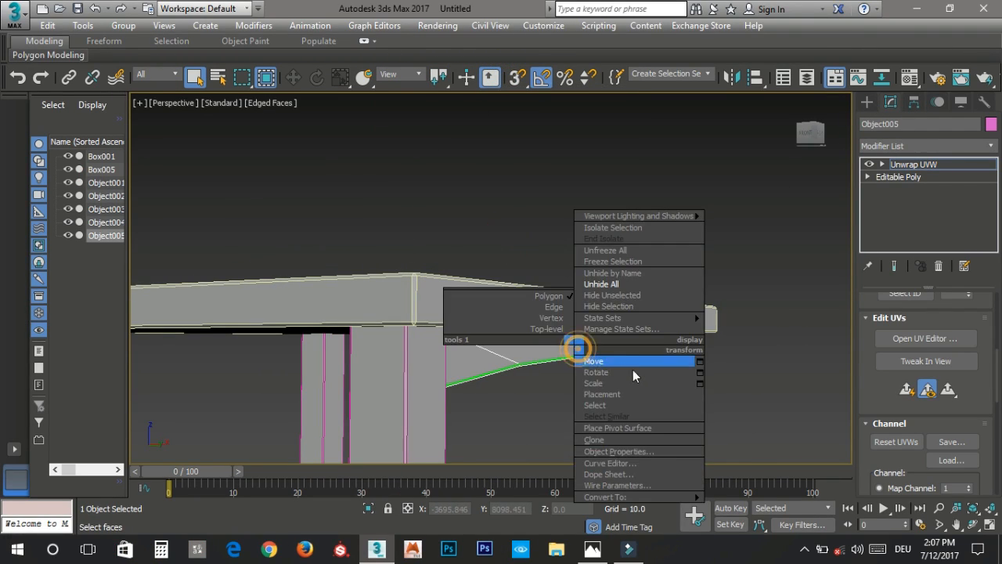
{"action": "mouse_move", "coordinate": [649, 501]}
{"action": "left_click", "coordinate": [741, 508]}
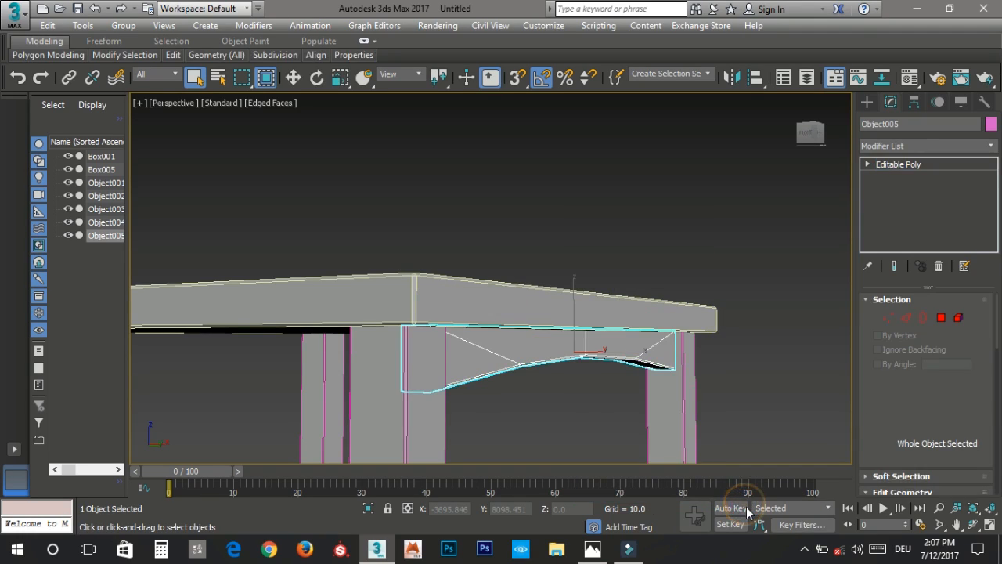
Step: Clone the arched rail along X to the opposite side of the seat
{"action": "middle_click_drag", "start_coordinate": [702, 431], "coordinate": [685, 314]}
{"action": "key", "text": "w"}
{"action": "left_click_drag", "start_coordinate": [749, 291], "coordinate": [425, 336], "text": "shift"}
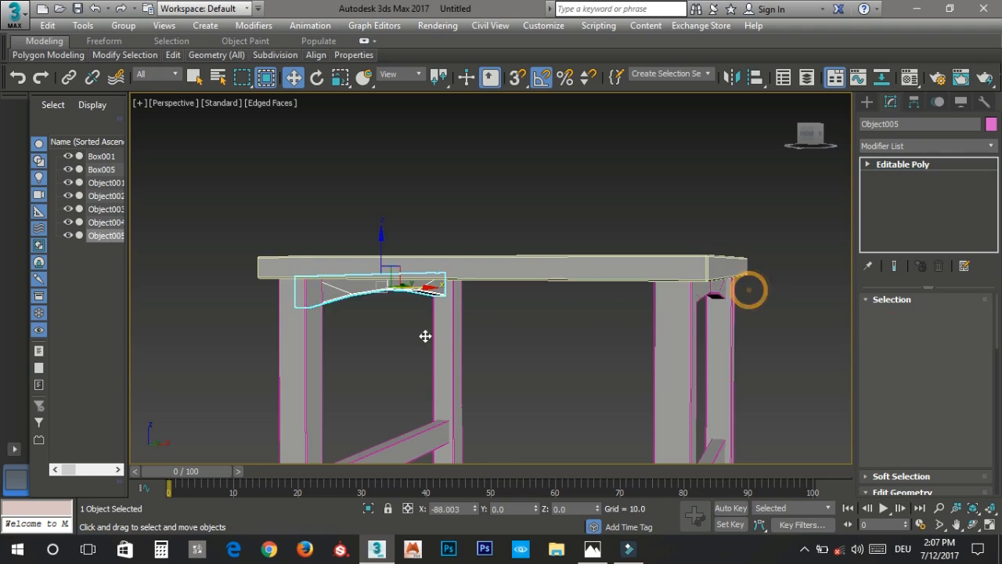
{"action": "left_click", "coordinate": [507, 337]}
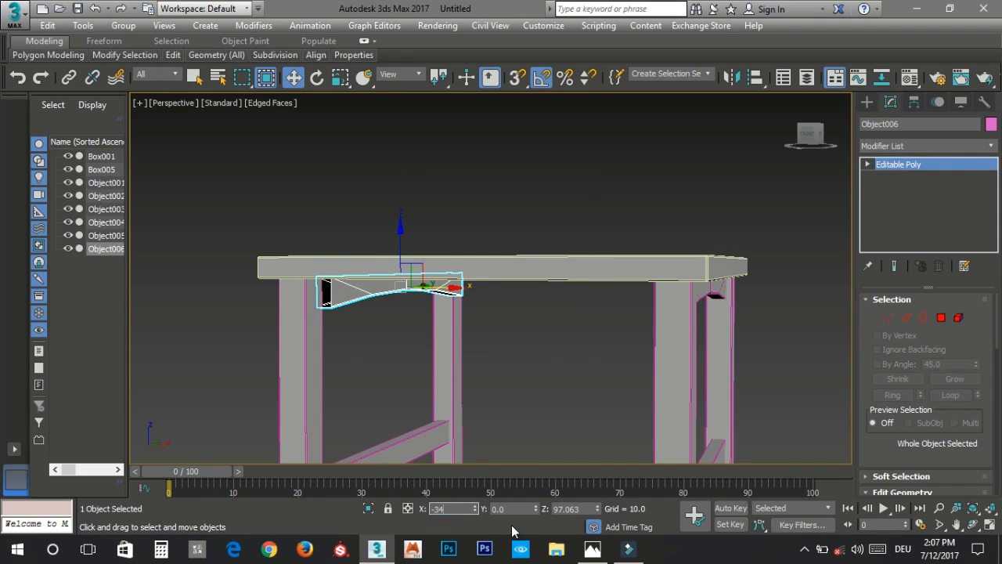
Step: Set the cloned rail's X position to -43 to mirror the original rail's offset
{"action": "middle_click_drag", "start_coordinate": [462, 447], "coordinate": [535, 429], "text": "alt"}
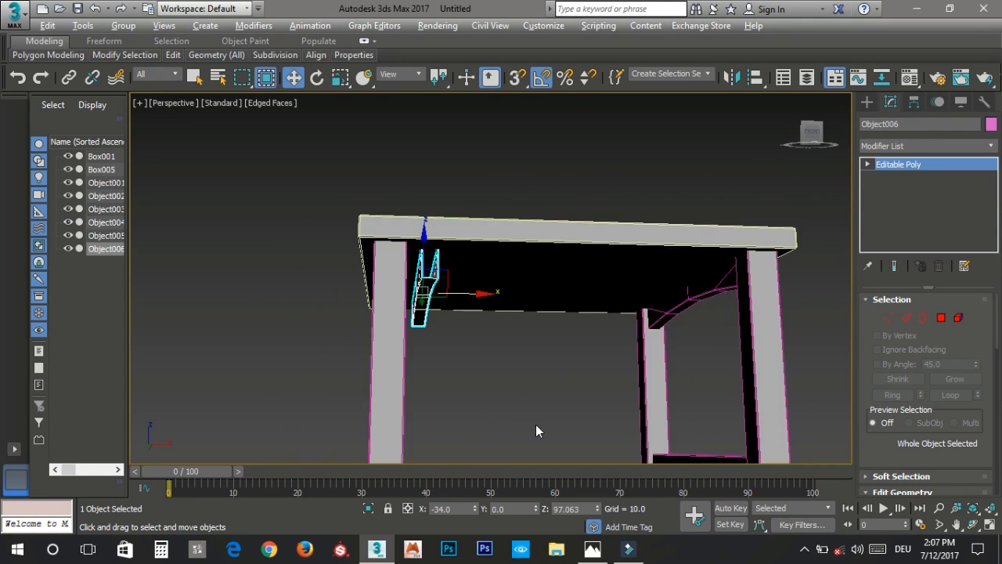
{"action": "left_click", "coordinate": [660, 308]}
{"action": "middle_click_drag", "start_coordinate": [455, 364], "coordinate": [431, 367], "text": "alt"}
{"action": "left_click", "coordinate": [429, 359]}
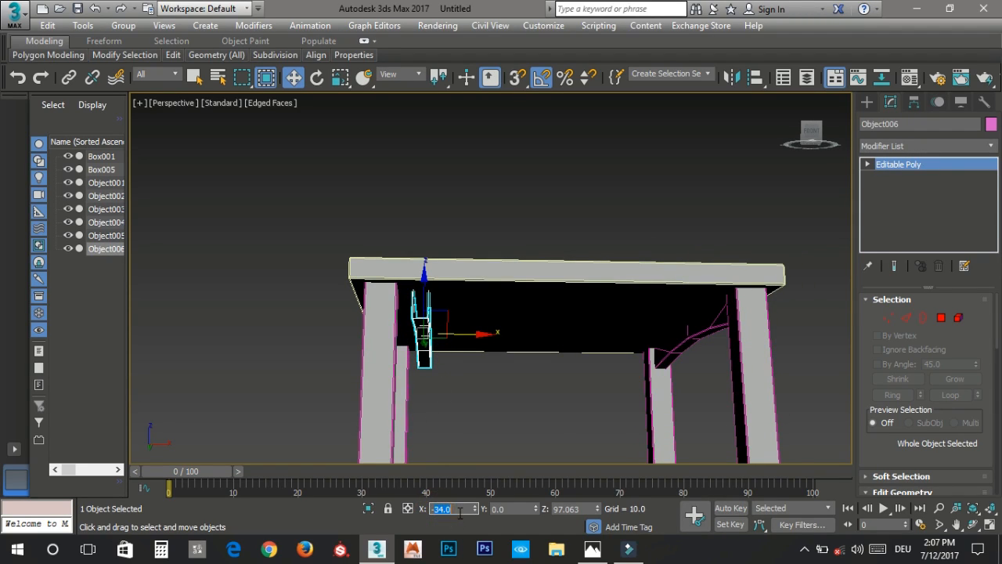
{"action": "key", "text": "Return"}
{"action": "middle_click_drag", "start_coordinate": [499, 412], "coordinate": [489, 365], "text": "alt"}
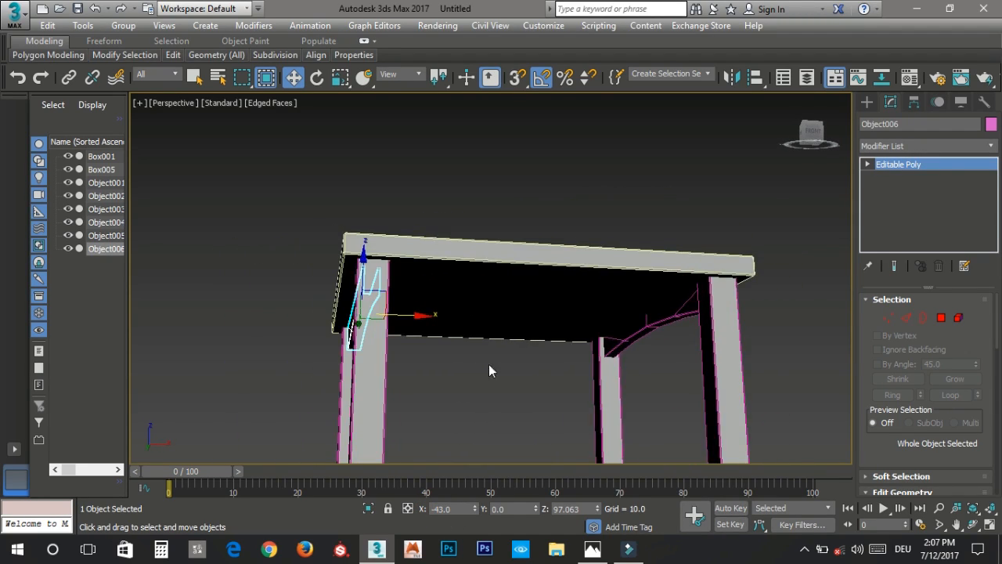
Step: Select both arched rails and clone them by rotating about Z onto the seat's other two sides
{"action": "scroll", "coordinate": [868, 387], "scroll_direction": "down", "scroll_amount": 3}
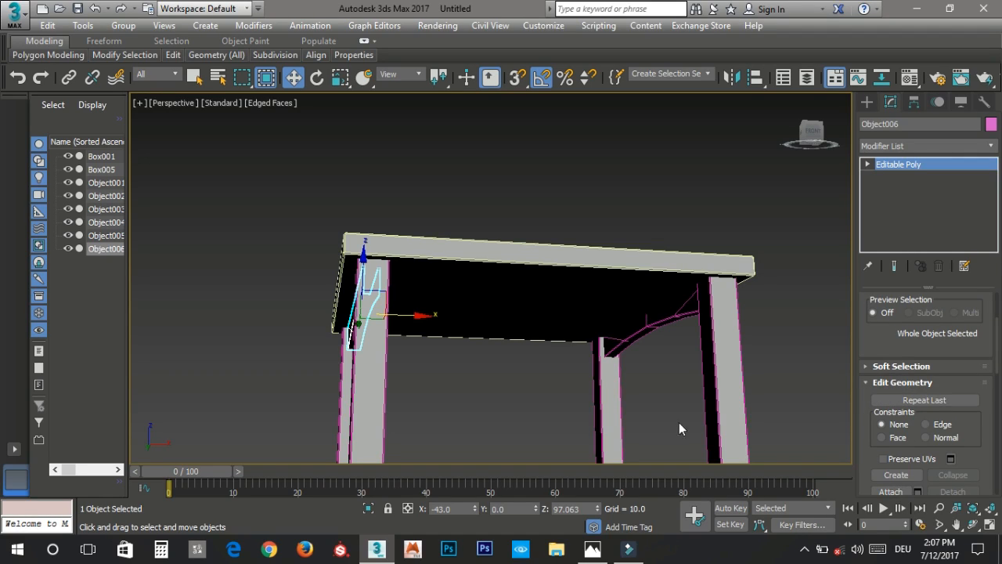
{"action": "left_click", "coordinate": [656, 323], "text": "ctrl"}
{"action": "key", "text": "e"}
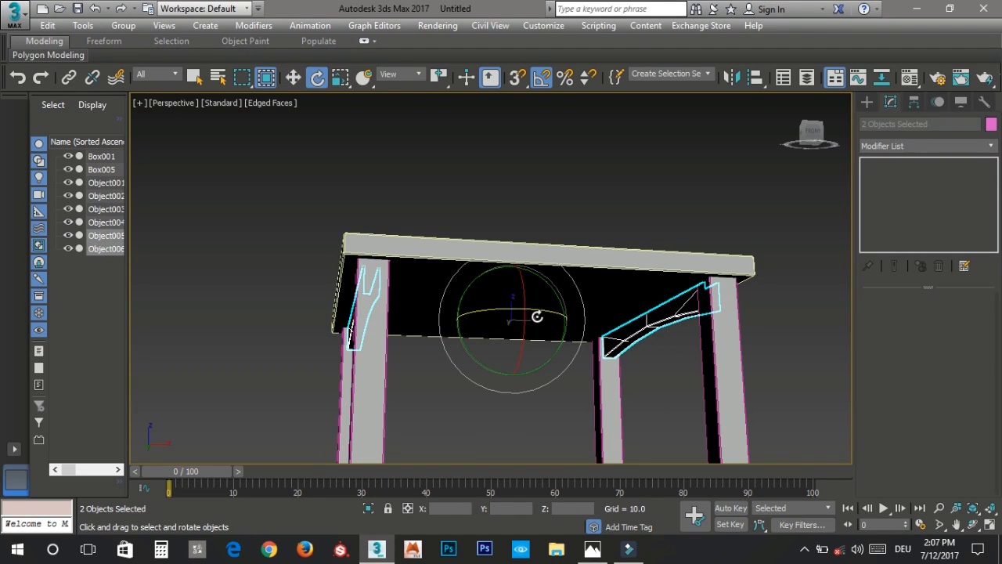
{"action": "left_click_drag", "start_coordinate": [537, 310], "coordinate": [532, 333], "text": "shift"}
{"action": "left_click", "coordinate": [501, 336]}
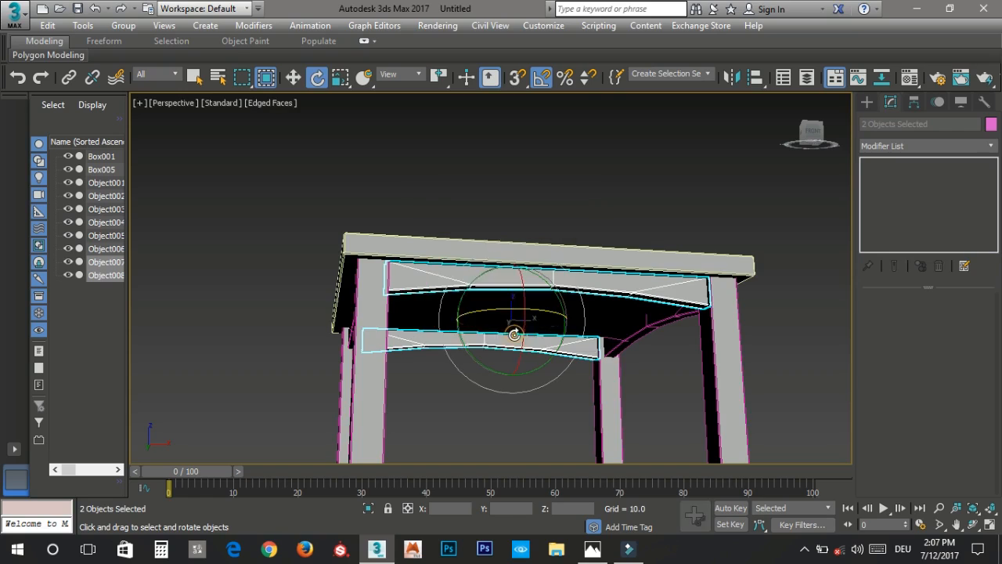
{"action": "scroll", "coordinate": [692, 359], "scroll_direction": "down", "scroll_amount": 5}
{"action": "key", "text": "w"}
{"action": "middle_click_drag", "start_coordinate": [693, 359], "coordinate": [608, 361], "text": "alt"}
{"action": "left_click", "coordinate": [632, 364]}
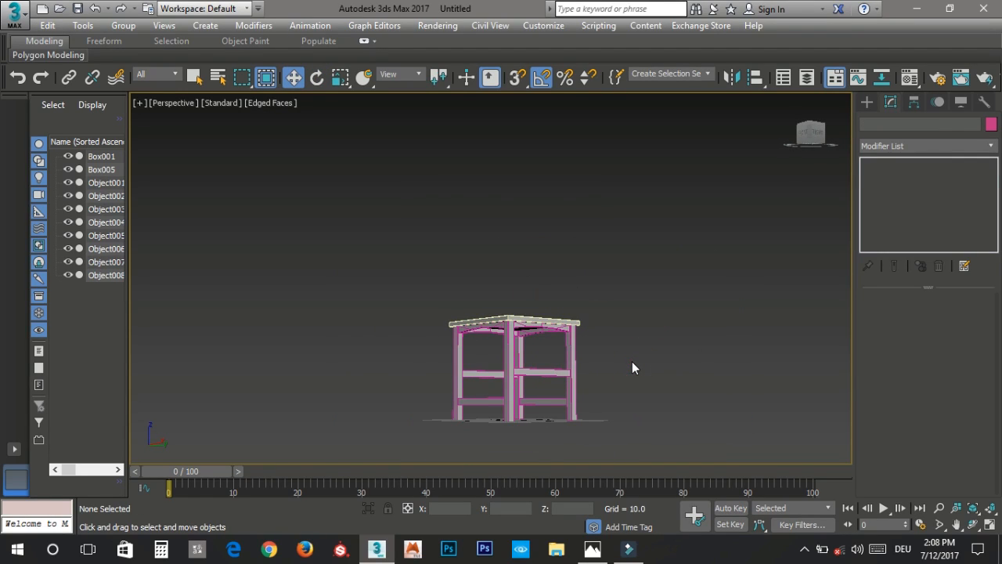
Step: Select all chair parts and give them the same orange wireframe color
{"action": "key", "text": "z"}
{"action": "middle_click_drag", "start_coordinate": [595, 315], "coordinate": [590, 326], "text": "alt"}
{"action": "key", "text": "ctrl+a"}
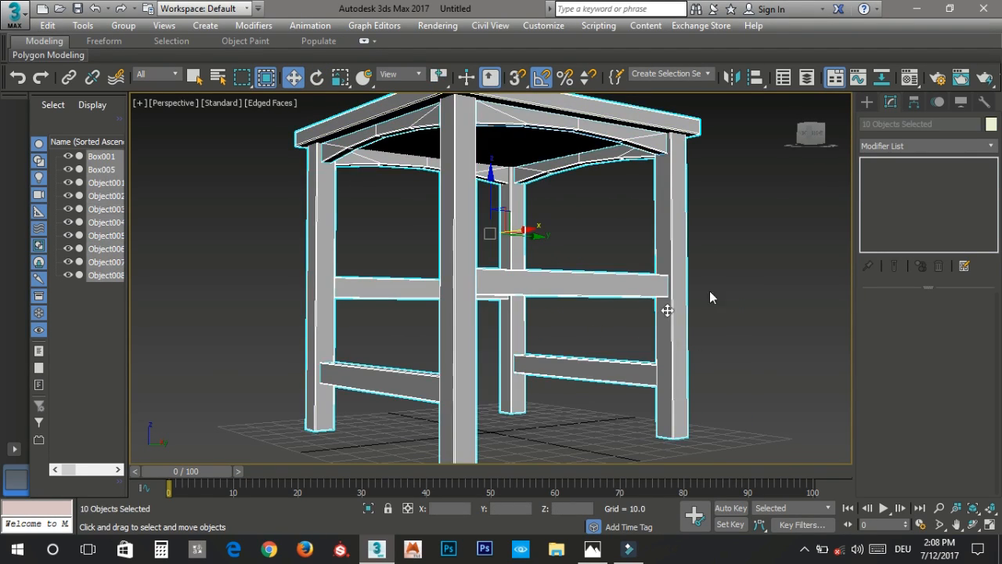
{"action": "left_click", "coordinate": [990, 123]}
{"action": "left_click", "coordinate": [403, 263]}
{"action": "left_click", "coordinate": [576, 354]}
{"action": "left_click", "coordinate": [761, 290]}
{"action": "middle_click_drag", "start_coordinate": [701, 280], "coordinate": [662, 294]}
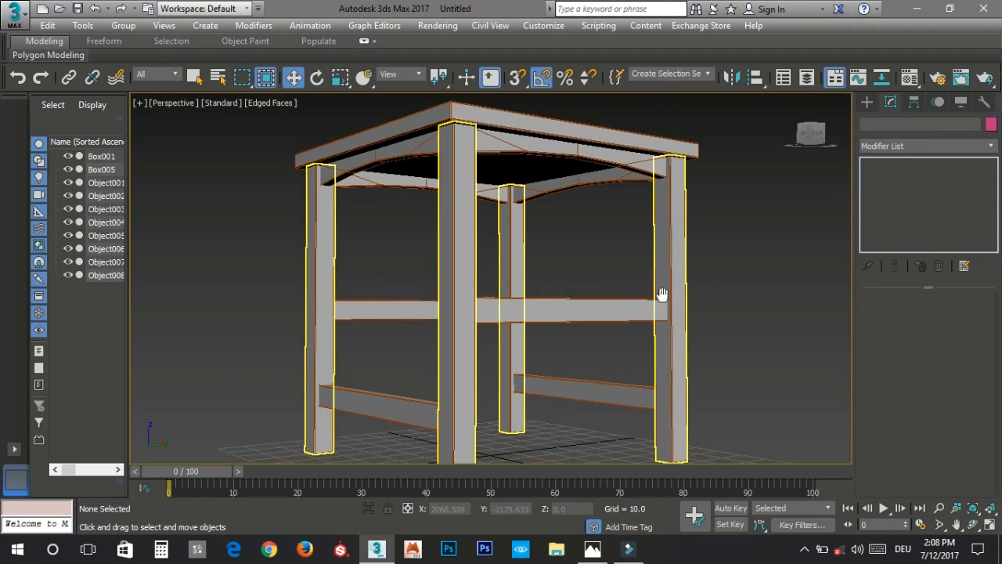
{"action": "middle_click_drag", "start_coordinate": [765, 246], "coordinate": [745, 302], "text": "alt"}
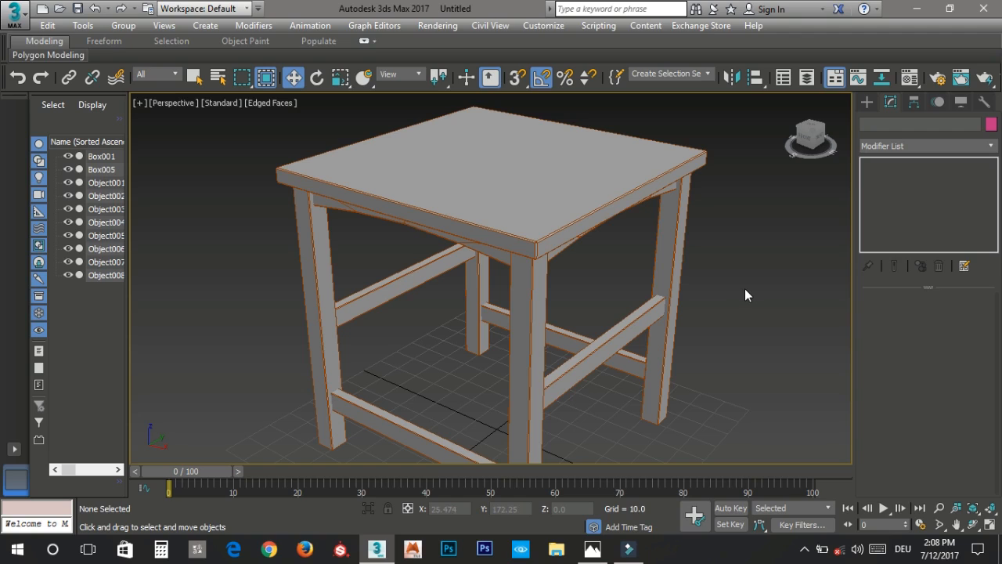
Step: Attach the other three arched under-seat rails to the selected one so all four form a single object
{"action": "key", "text": "F4"}
{"action": "mouse_move", "coordinate": [706, 257]}
{"action": "middle_mouse_down", "text": "alt"}
{"action": "mouse_move", "coordinate": [658, 233]}
{"action": "mouse_move", "coordinate": [596, 230]}
{"action": "mouse_move", "coordinate": [647, 230]}
{"action": "mouse_move", "coordinate": [631, 247]}
{"action": "middle_mouse_up", "text": "alt"}
{"action": "left_click", "coordinate": [647, 229]}
{"action": "scroll", "coordinate": [603, 258], "scroll_direction": "up", "scroll_amount": 6}
{"action": "scroll", "coordinate": [929, 416], "scroll_direction": "down", "scroll_amount": 3}
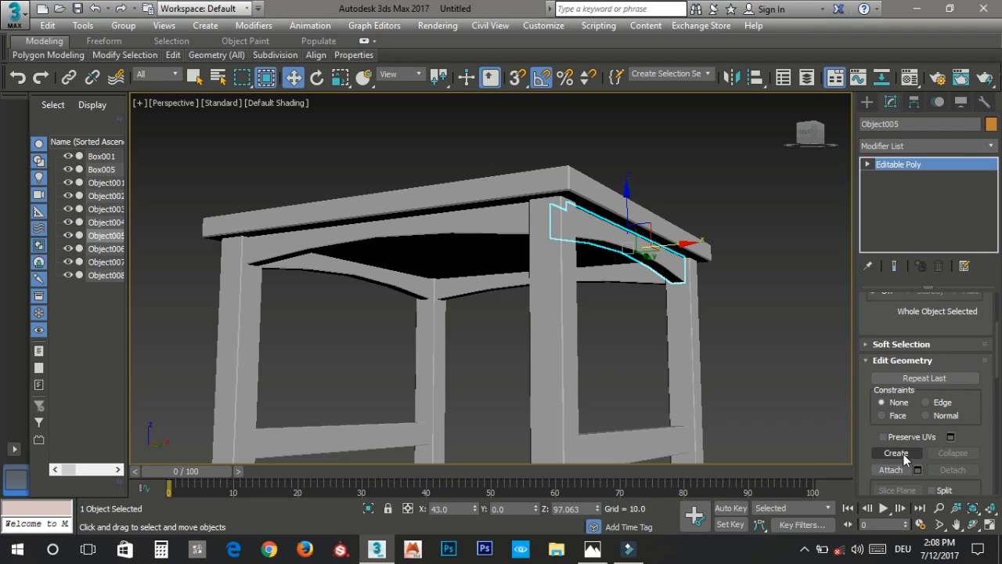
{"action": "left_click", "coordinate": [891, 470]}
{"action": "left_click", "coordinate": [617, 281]}
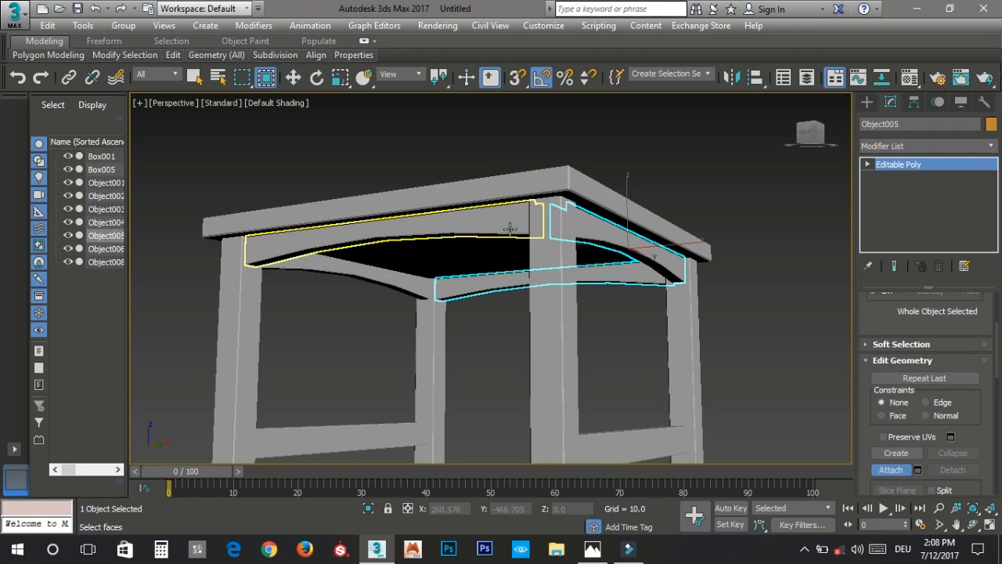
{"action": "left_click", "coordinate": [510, 230]}
{"action": "left_click", "coordinate": [342, 274]}
{"action": "right_click", "coordinate": [561, 285]}
Step: Switch the attached rails to vertex editing in the Front view and hide all unselected parts
{"action": "middle_click_drag", "start_coordinate": [560, 285], "coordinate": [560, 301], "text": "alt"}
{"action": "key", "text": "1"}
{"action": "key", "text": "alt+w"}
{"action": "key", "text": "alt+w"}
{"action": "right_click", "coordinate": [610, 222]}
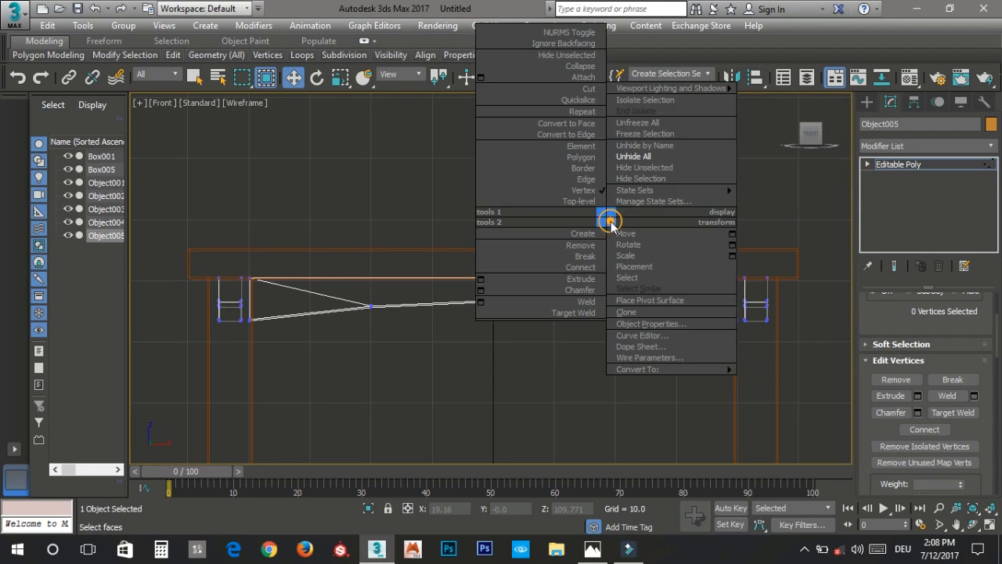
{"action": "left_click", "coordinate": [639, 169]}
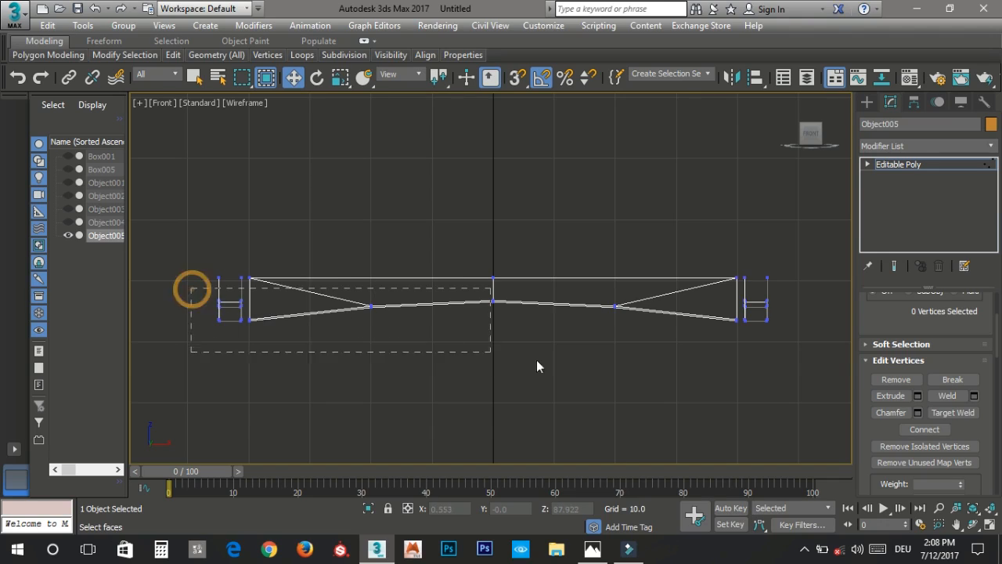
Step: Select the lower vertices of all four arched rails and move them down to about Z 90.67
{"action": "left_click_drag", "start_coordinate": [813, 386], "coordinate": [813, 387]}
{"action": "key", "text": "alt+w"}
{"action": "key", "text": "alt+w"}
{"action": "mouse_move", "coordinate": [558, 345]}
{"action": "middle_mouse_down", "text": "alt"}
{"action": "mouse_move", "coordinate": [574, 350]}
{"action": "mouse_move", "coordinate": [557, 342]}
{"action": "middle_mouse_up", "text": "alt"}
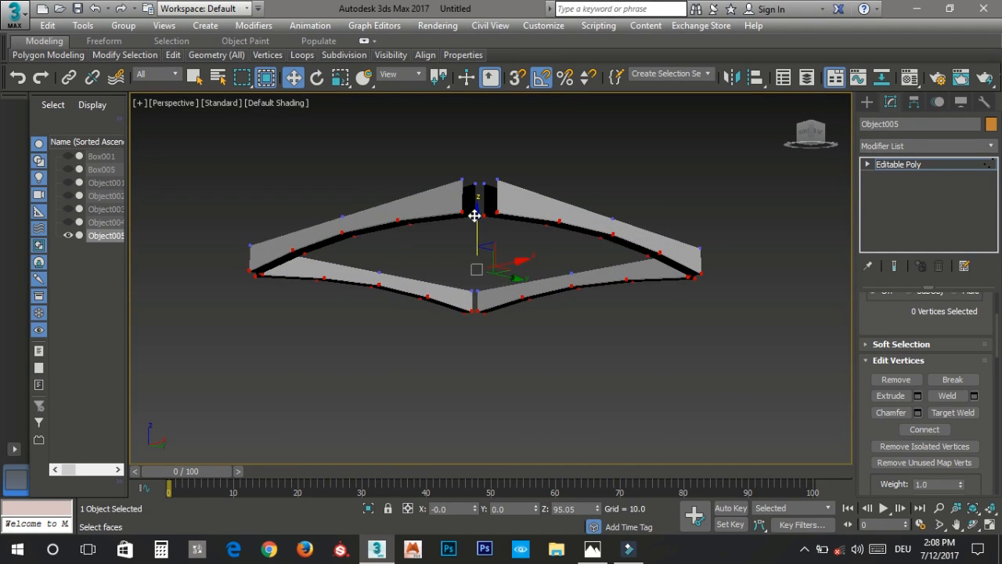
{"action": "key", "text": "F4"}
{"action": "left_click_drag", "start_coordinate": [474, 215], "coordinate": [476, 237]}
{"action": "middle_click_drag", "start_coordinate": [476, 238], "coordinate": [522, 268], "text": "alt"}
Step: Unhide all chair parts, leave vertex editing and deselect the rails
{"action": "right_click", "coordinate": [665, 239]}
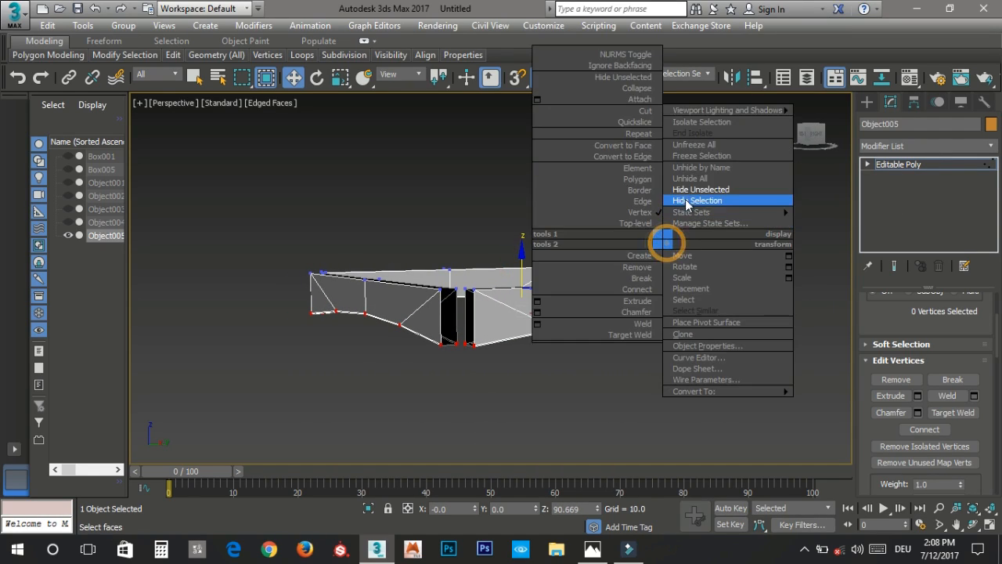
{"action": "left_click", "coordinate": [697, 179]}
{"action": "middle_click_drag", "start_coordinate": [653, 267], "coordinate": [621, 283], "text": "alt"}
{"action": "key", "text": "1"}
{"action": "left_click", "coordinate": [633, 209]}
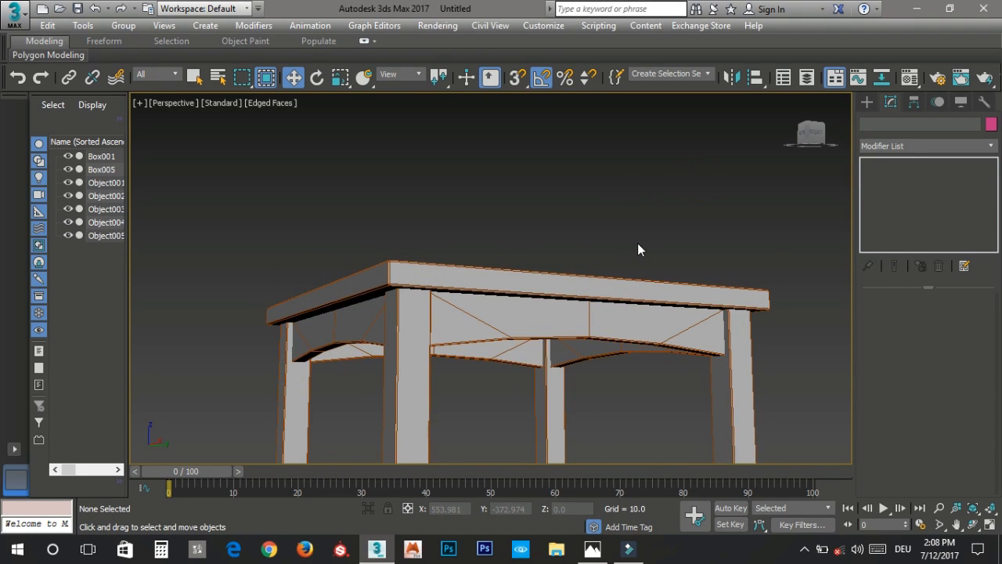
{"action": "middle_click_drag", "start_coordinate": [639, 248], "coordinate": [632, 400], "text": "alt"}
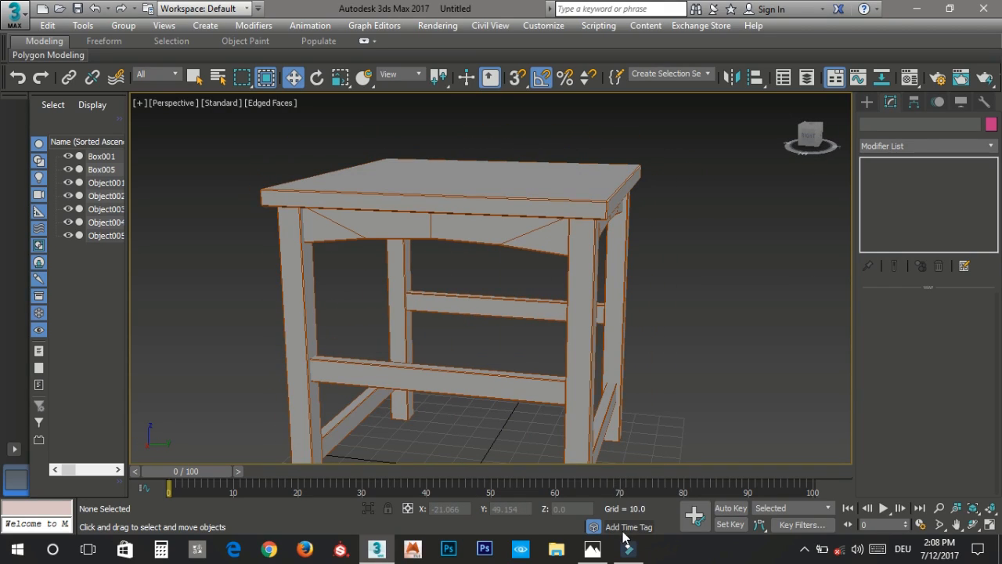
Step: Compare the chair's rails and stretchers with the reference photo
{"action": "left_click", "coordinate": [593, 549]}
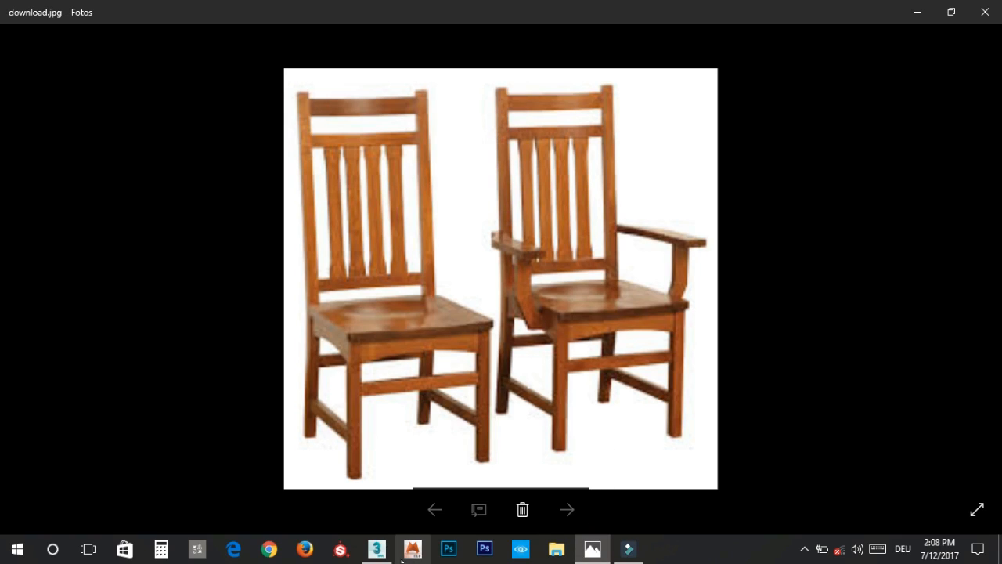
{"action": "left_click", "coordinate": [378, 549]}
{"action": "middle_click_drag", "start_coordinate": [490, 323], "coordinate": [598, 327], "text": "alt"}
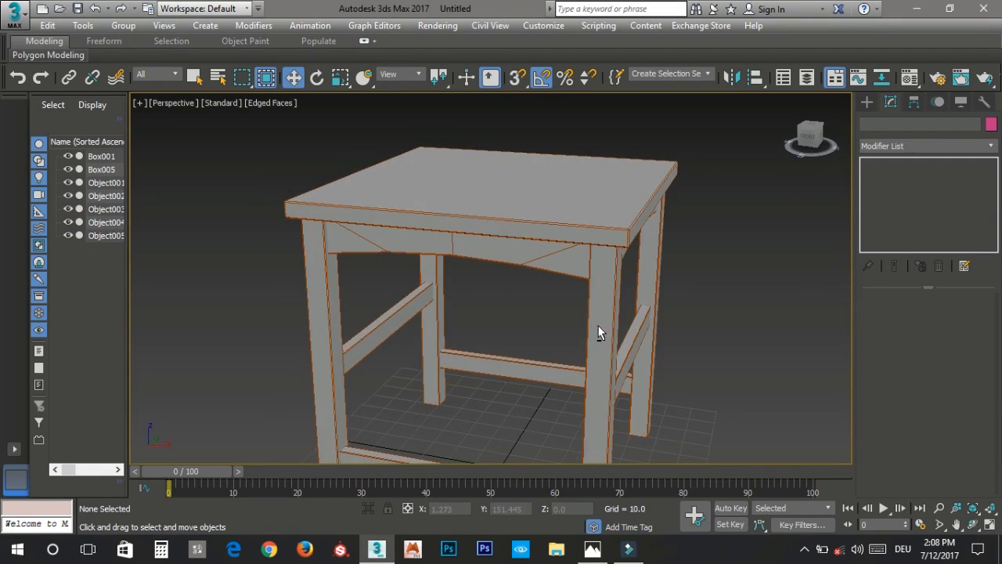
{"action": "scroll", "coordinate": [566, 285], "scroll_direction": "down", "scroll_amount": 2}
{"action": "middle_click_drag", "start_coordinate": [565, 285], "coordinate": [607, 340], "text": "alt"}
{"action": "left_click", "coordinate": [599, 336]}
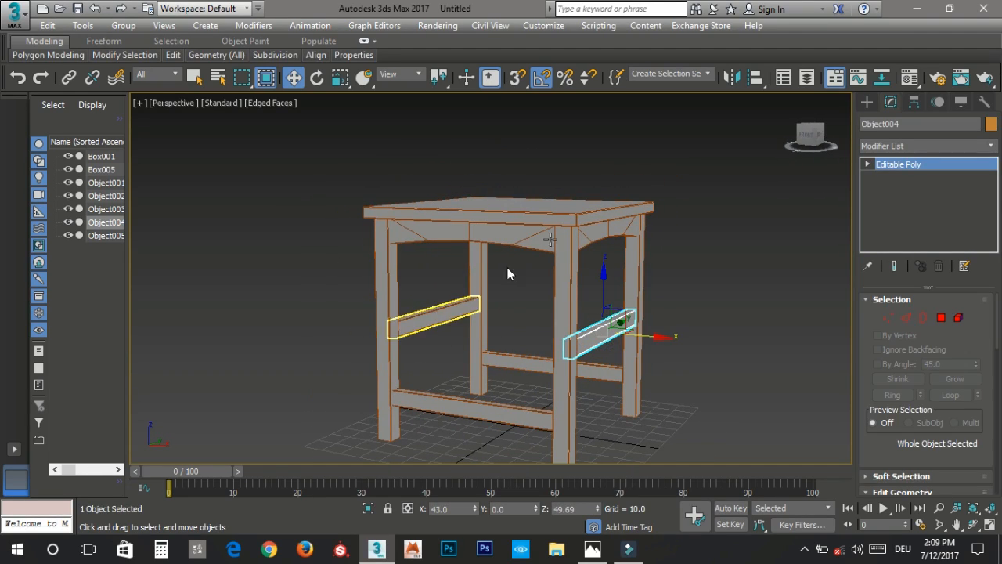
{"action": "left_click", "coordinate": [486, 412]}
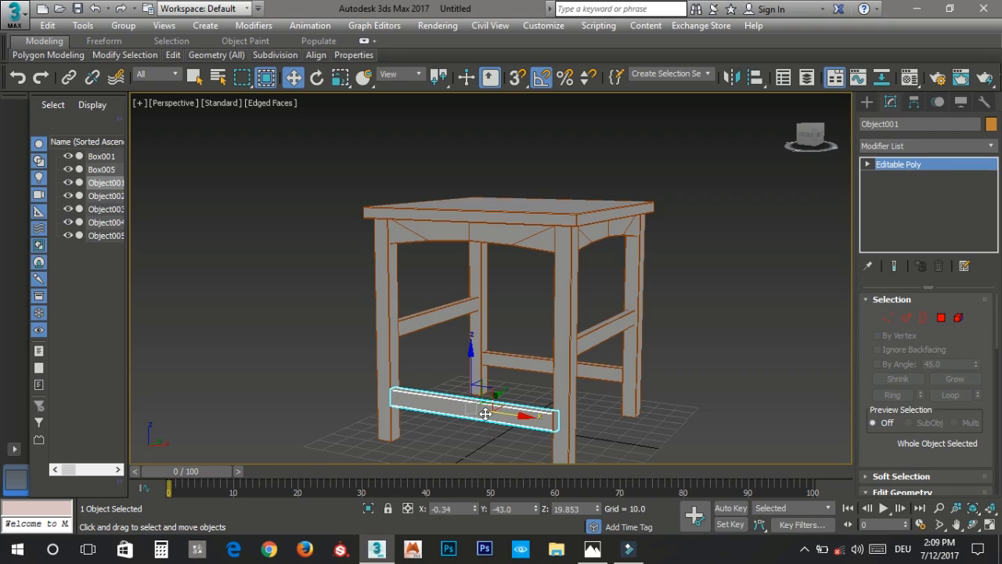
Step: Clone the two rear leg elements straight up above the seat as a separate object for the backrest posts
{"action": "left_click", "coordinate": [483, 268]}
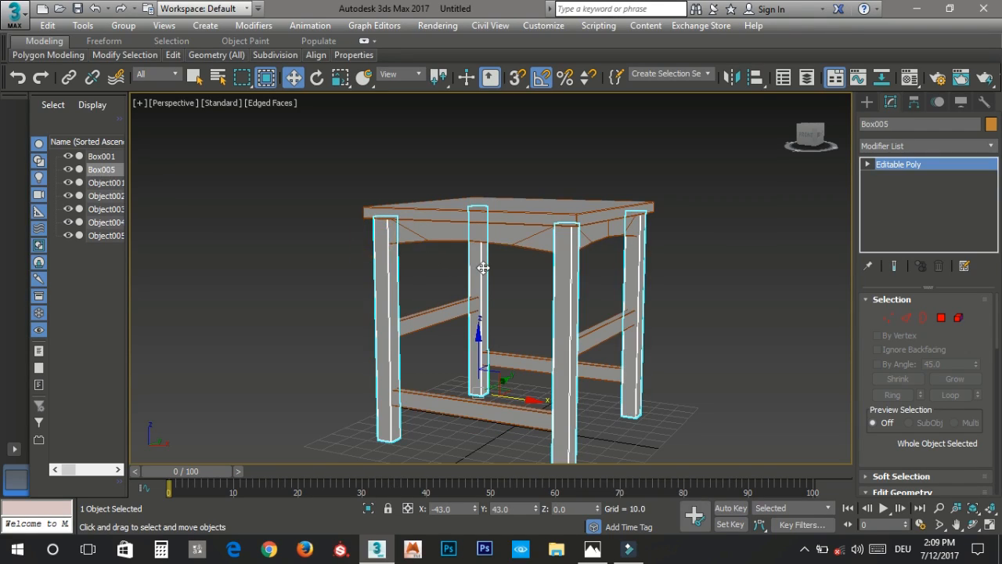
{"action": "key", "text": "5"}
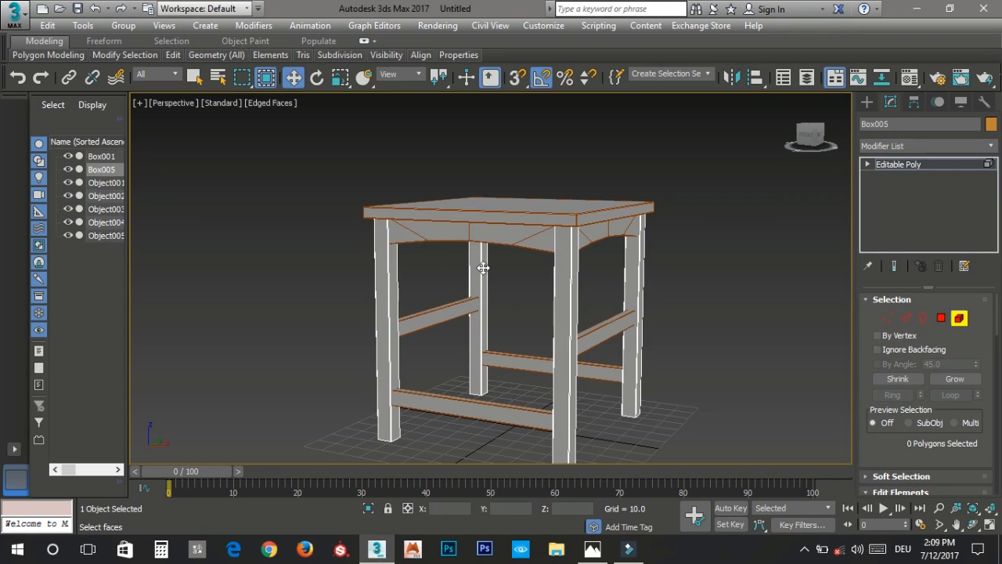
{"action": "left_click", "coordinate": [381, 277]}
{"action": "left_click", "coordinate": [476, 272], "text": "ctrl"}
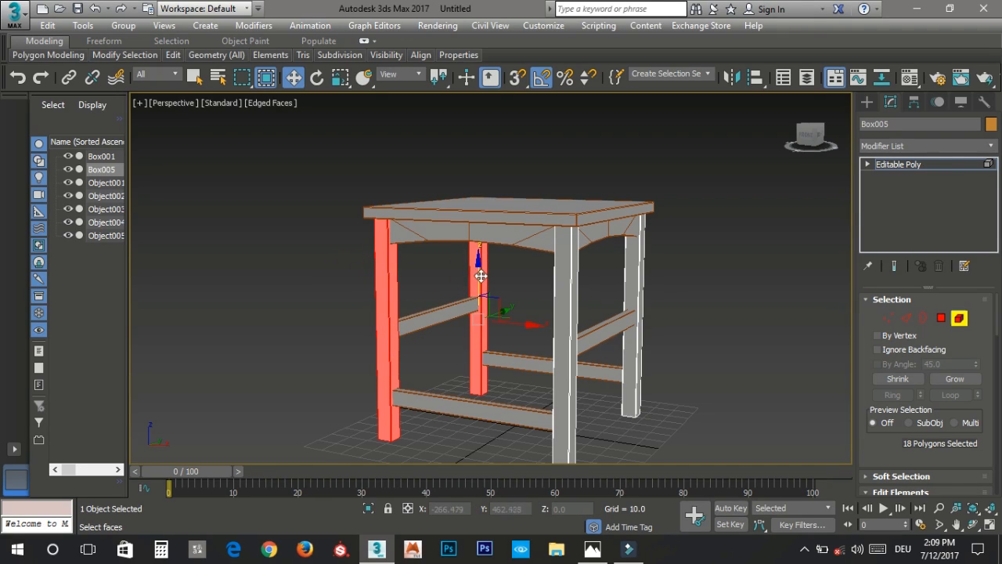
{"action": "left_click_drag", "start_coordinate": [479, 279], "coordinate": [490, 187], "text": "shift"}
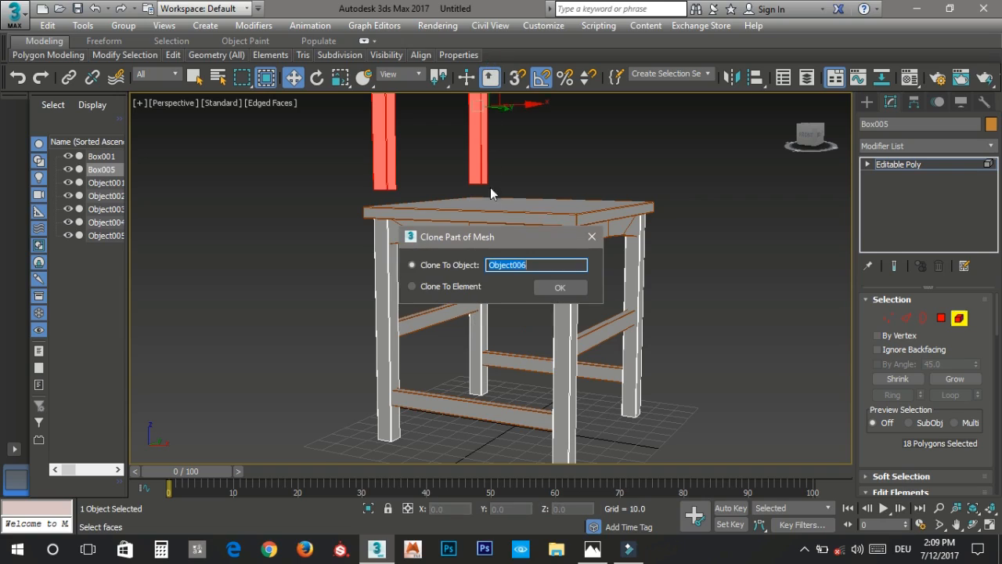
{"action": "left_click", "coordinate": [551, 288]}
{"action": "left_click", "coordinate": [958, 318]}
{"action": "mouse_move", "coordinate": [428, 220]}
{"action": "middle_mouse_down"}
{"action": "mouse_move", "coordinate": [430, 306]}
{"action": "mouse_move", "coordinate": [451, 396]}
{"action": "middle_mouse_up"}
Step: Center the pivot on the cloned backrest posts and mirror them about Z with No Clone
{"action": "left_click", "coordinate": [502, 290]}
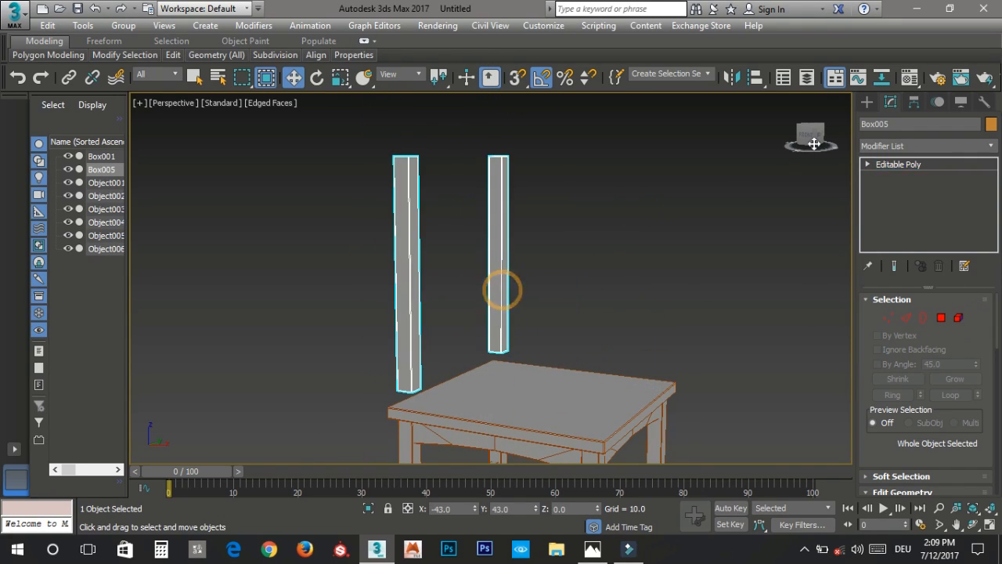
{"action": "left_click", "coordinate": [914, 102]}
{"action": "left_click", "coordinate": [926, 202]}
{"action": "left_click", "coordinate": [943, 278]}
{"action": "left_click", "coordinate": [924, 202]}
{"action": "middle_click_drag", "start_coordinate": [530, 280], "coordinate": [539, 206], "text": "alt"}
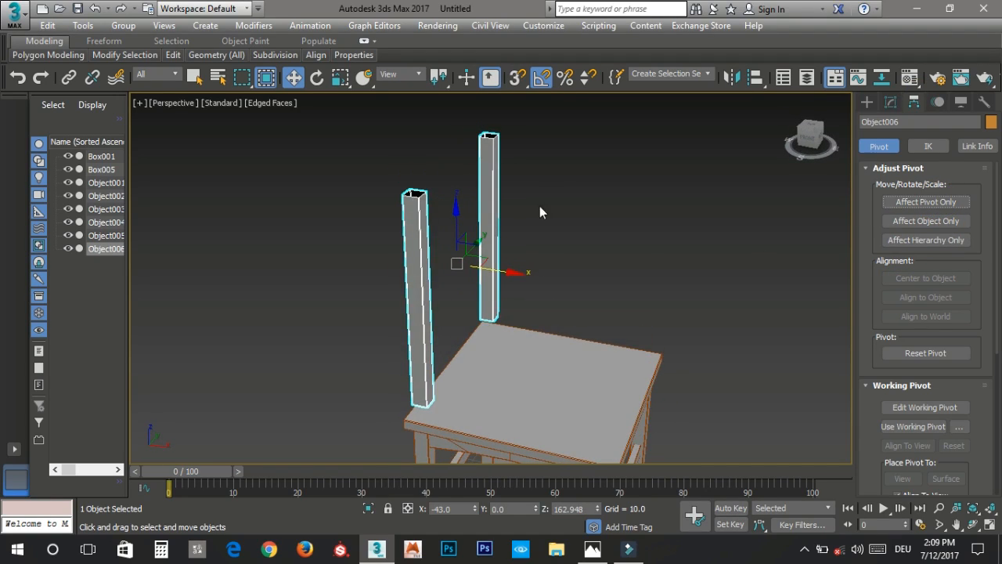
{"action": "left_click", "coordinate": [730, 77]}
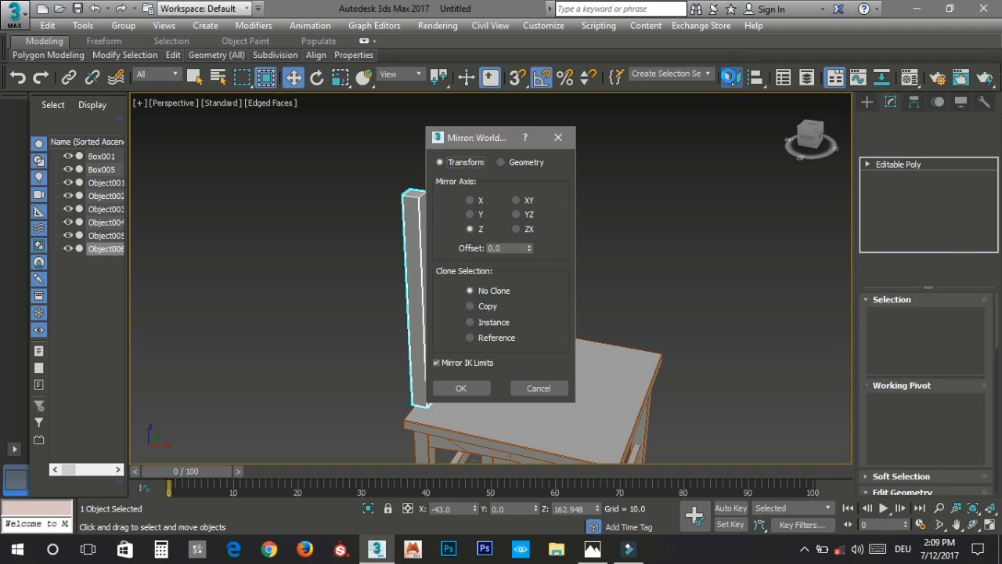
{"action": "left_click", "coordinate": [473, 389]}
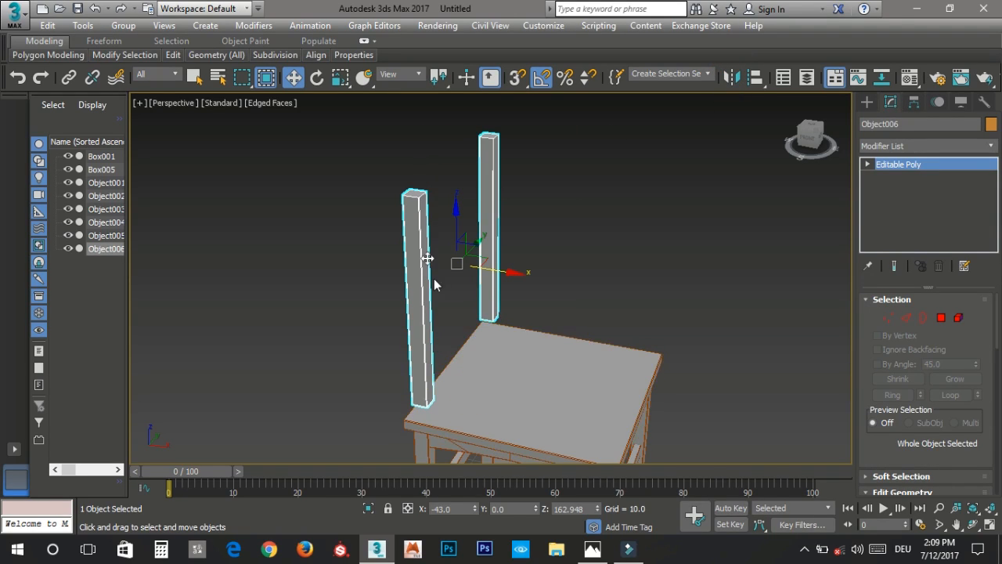
Step: Turn off angle snap and tilt the backrest posts slightly backward, checking the angle against the reference photo
{"action": "middle_click_drag", "start_coordinate": [471, 329], "coordinate": [494, 312], "text": "alt"}
{"action": "key", "text": "a"}
{"action": "key", "text": "e"}
{"action": "middle_click_drag", "start_coordinate": [512, 246], "coordinate": [547, 257], "text": "alt"}
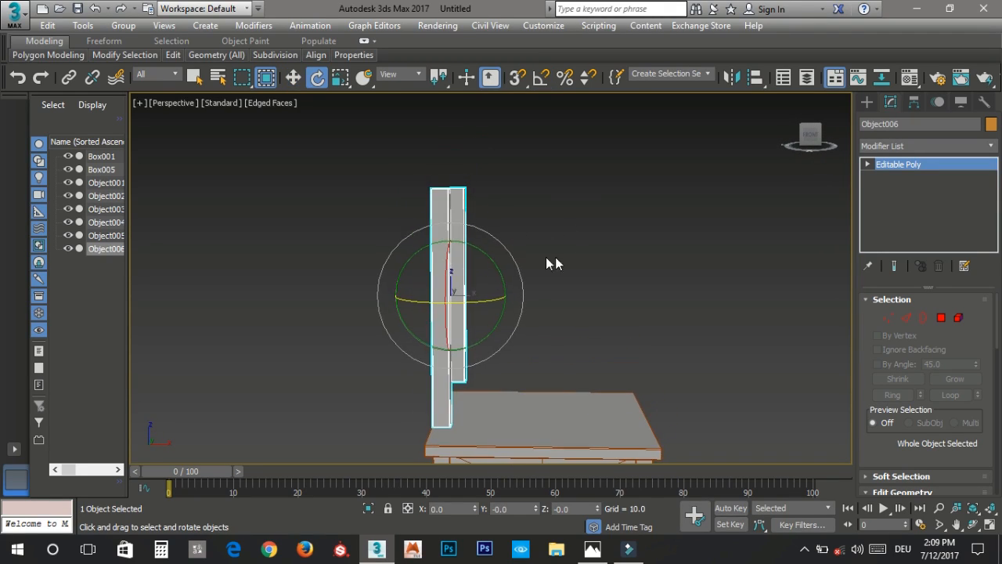
{"action": "left_click_drag", "start_coordinate": [488, 265], "coordinate": [478, 256]}
{"action": "middle_click_drag", "start_coordinate": [479, 256], "coordinate": [597, 248], "text": "alt"}
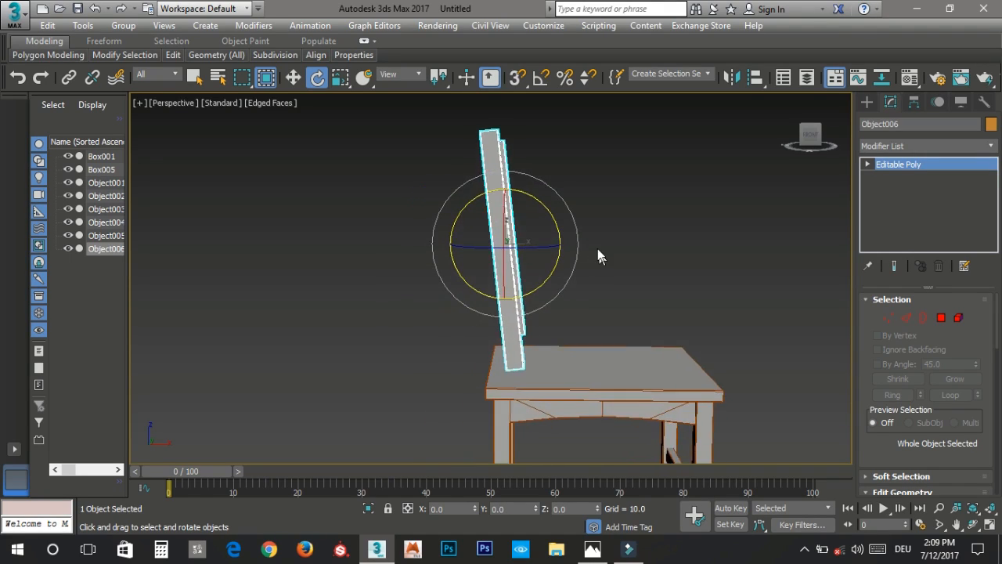
{"action": "left_click", "coordinate": [592, 548]}
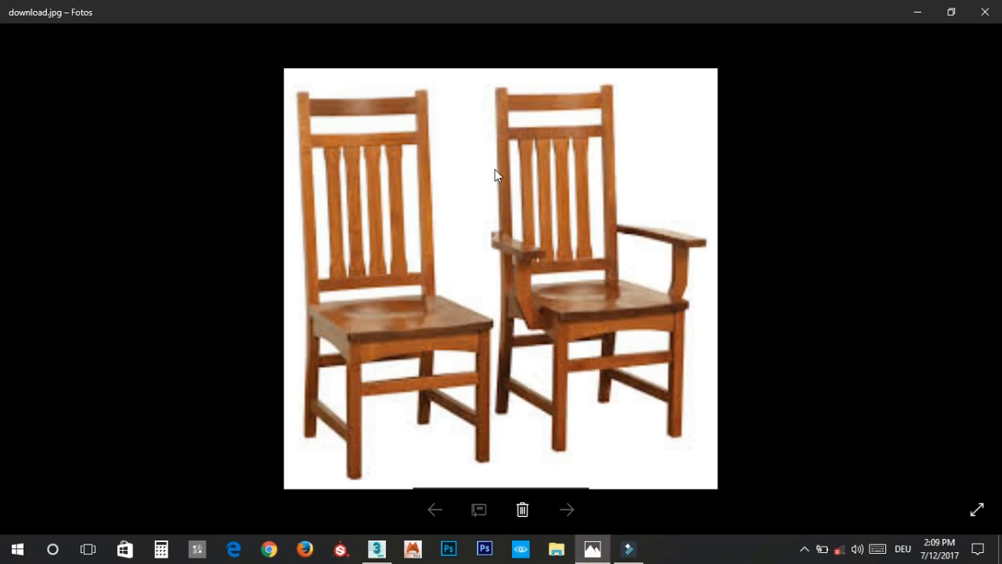
{"action": "key", "text": "alt+Tab"}
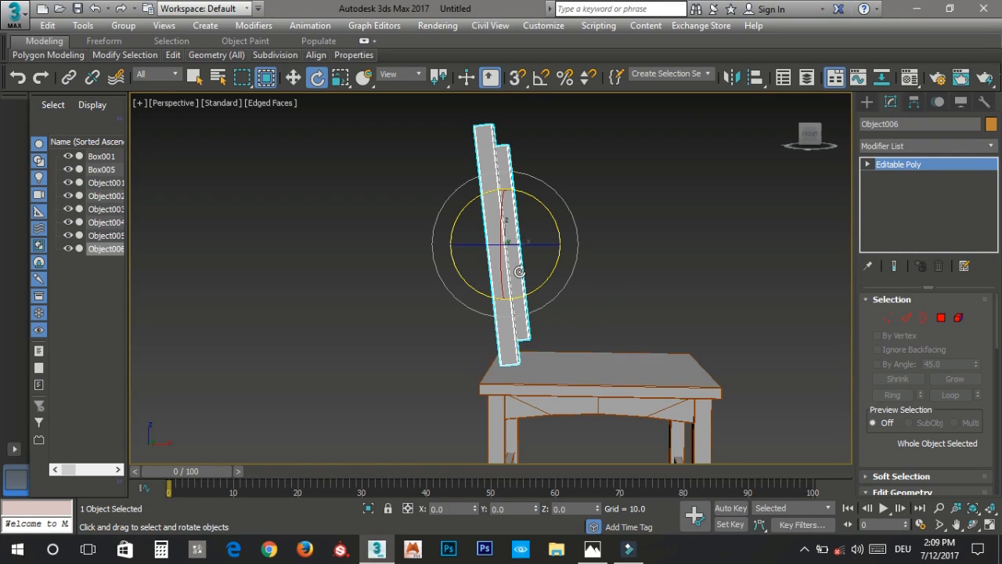
Step: Move the tilted posts to about X -48.57 and Z 158.74, checking their placement against the reference photo
{"action": "middle_click_drag", "start_coordinate": [551, 241], "coordinate": [524, 286], "text": "alt"}
{"action": "left_click_drag", "start_coordinate": [494, 207], "coordinate": [494, 218]}
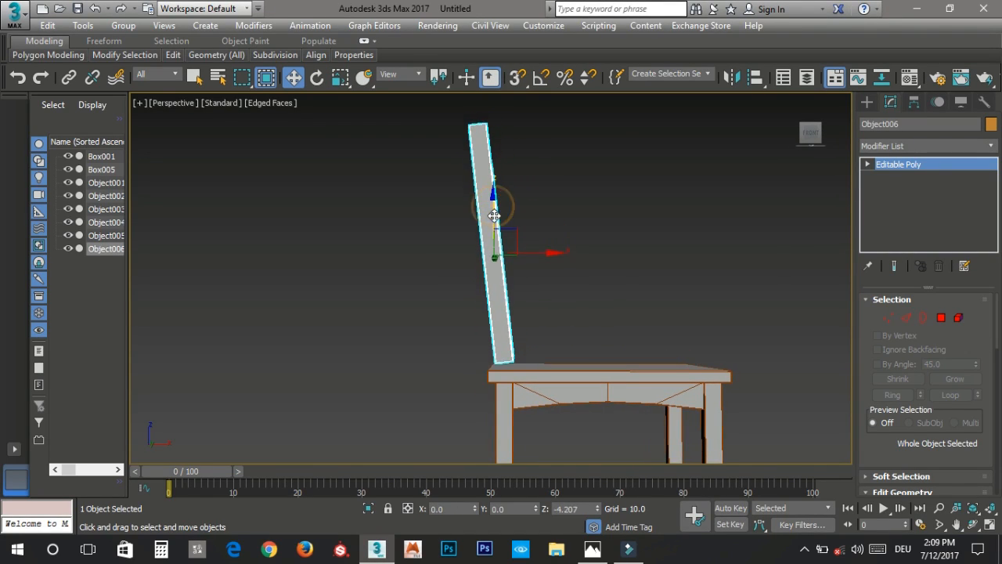
{"action": "middle_click_drag", "start_coordinate": [548, 344], "coordinate": [537, 390], "text": "alt"}
{"action": "key", "text": "alt+Tab"}
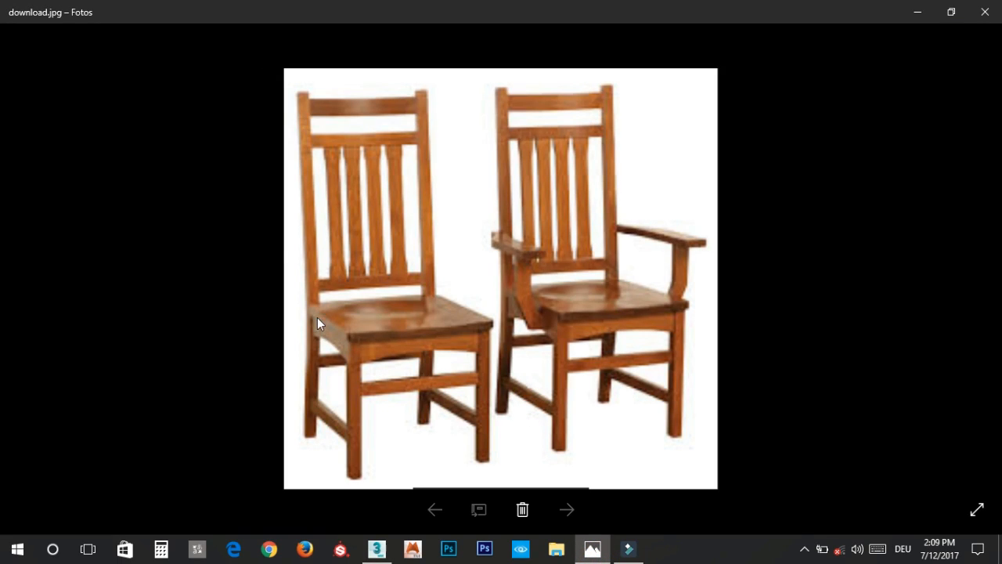
{"action": "left_click", "coordinate": [600, 554]}
Step: Lower the posts to about Z 154.64 so their bottoms sink into the seat, and fine-tune their X position
{"action": "scroll", "coordinate": [517, 342], "scroll_direction": "up", "scroll_amount": 6}
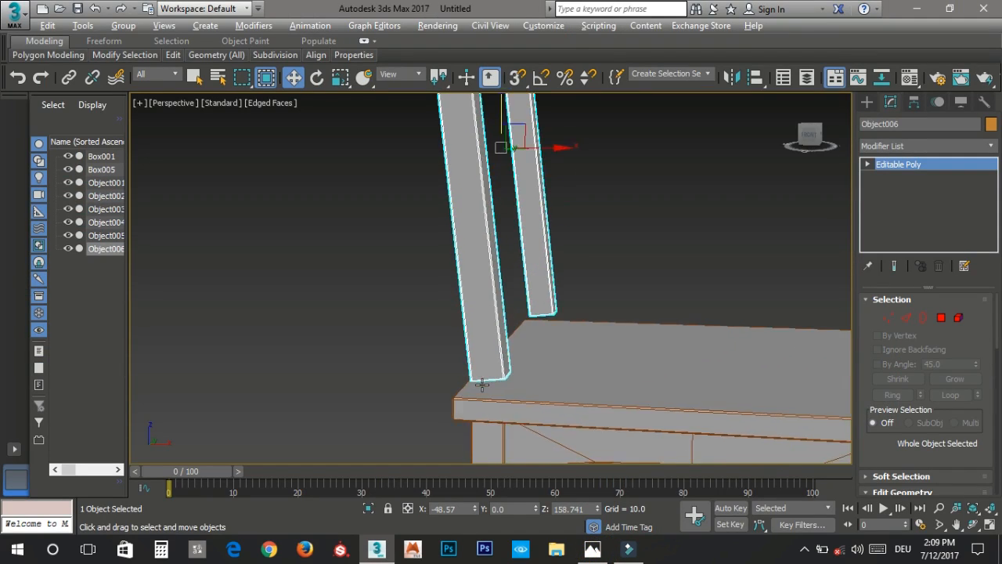
{"action": "mouse_move", "coordinate": [518, 341]}
{"action": "left_mouse_down"}
{"action": "mouse_move", "coordinate": [524, 316]}
{"action": "mouse_move", "coordinate": [522, 331]}
{"action": "left_mouse_up"}
{"action": "middle_click_drag", "start_coordinate": [548, 378], "coordinate": [512, 398], "text": "alt"}
{"action": "scroll", "coordinate": [504, 401], "scroll_direction": "up", "scroll_amount": 1}
{"action": "left_click_drag", "start_coordinate": [481, 369], "coordinate": [483, 376]}
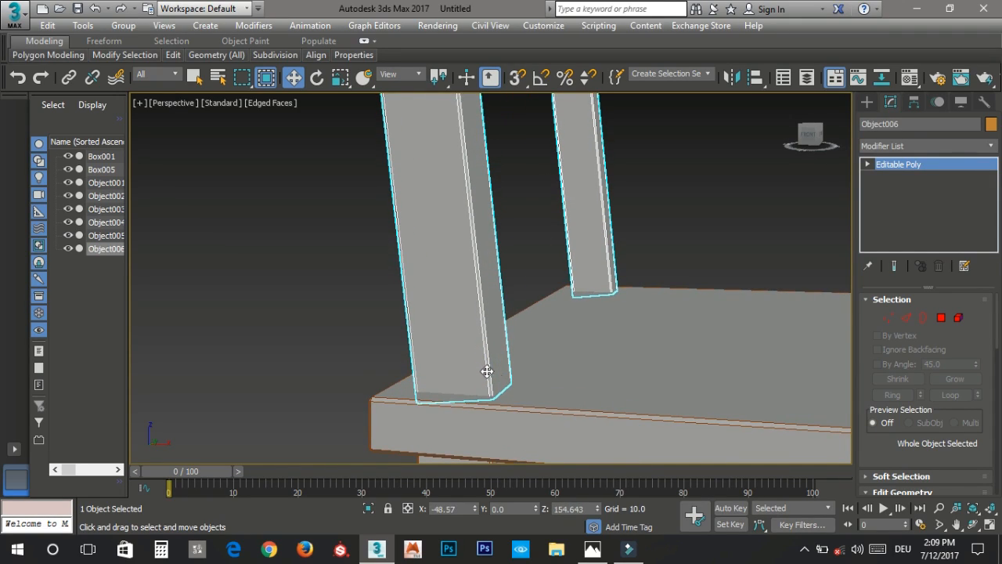
{"action": "left_click_drag", "start_coordinate": [474, 506], "coordinate": [474, 521]}
{"action": "middle_click_drag", "start_coordinate": [453, 448], "coordinate": [474, 446], "text": "alt"}
{"action": "left_click_drag", "start_coordinate": [474, 509], "coordinate": [475, 492]}
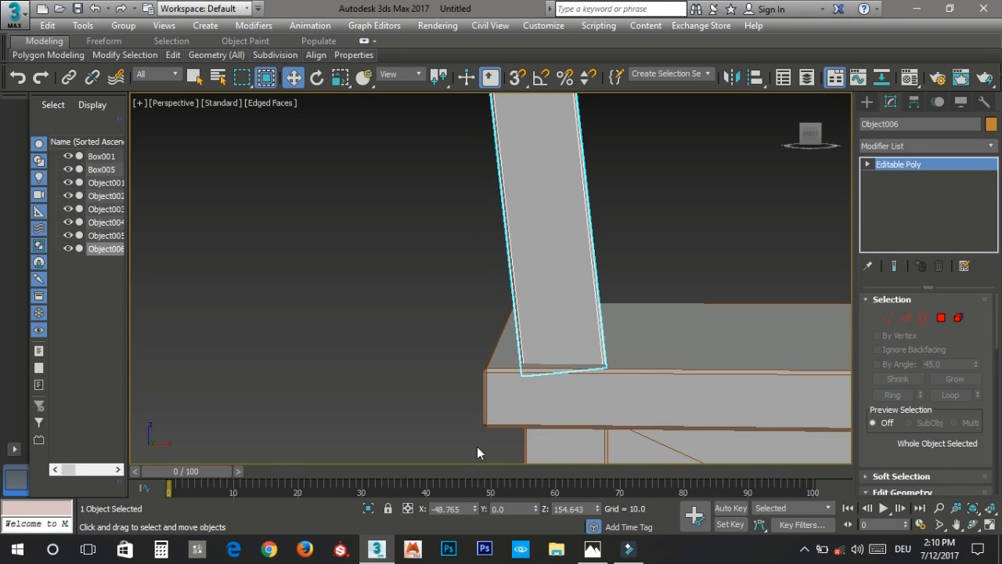
{"action": "scroll", "coordinate": [485, 409], "scroll_direction": "down", "scroll_amount": 5}
{"action": "left_click", "coordinate": [607, 252]}
{"action": "middle_click_drag", "start_coordinate": [607, 252], "coordinate": [481, 247], "text": "alt"}
Step: Select the top faces of both backrest posts and raise them along the posts' tilt in the Front view to lengthen the posts
{"action": "left_click", "coordinate": [481, 247]}
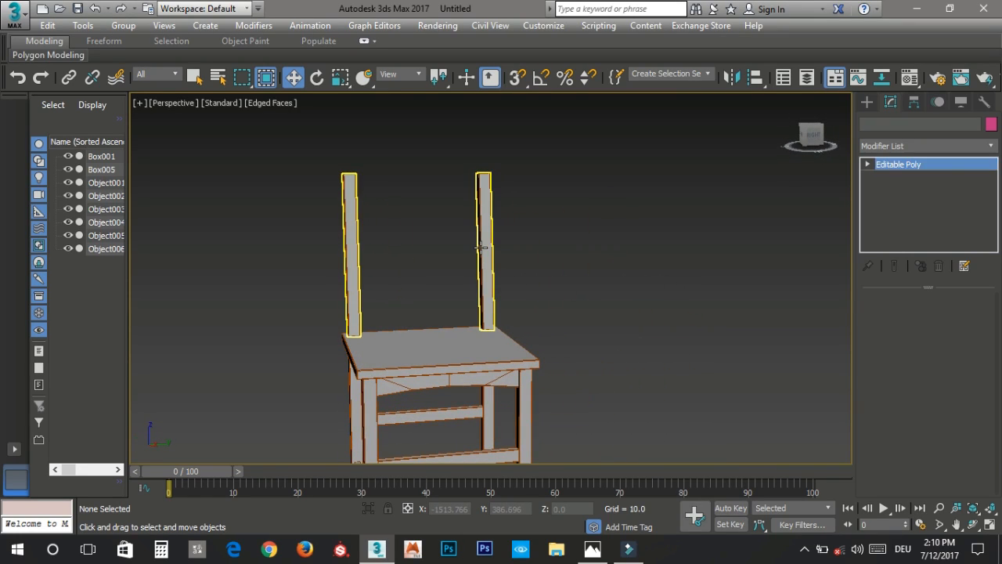
{"action": "left_click", "coordinate": [481, 247]}
{"action": "middle_click_drag", "start_coordinate": [496, 291], "coordinate": [489, 231], "text": "alt"}
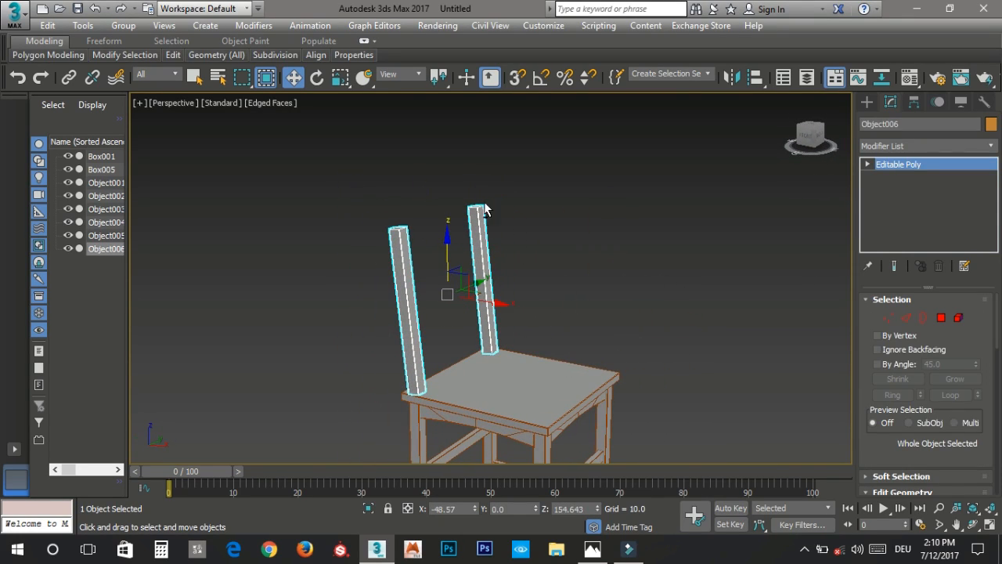
{"action": "key", "text": "4"}
{"action": "left_click_drag", "start_coordinate": [375, 274], "coordinate": [352, 275]}
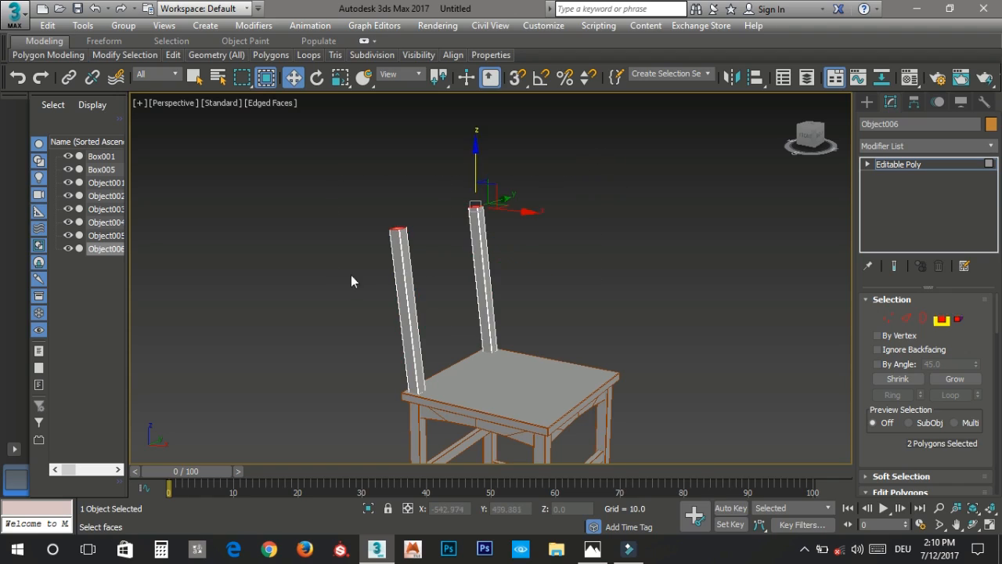
{"action": "middle_click_drag", "start_coordinate": [483, 266], "coordinate": [496, 326]}
{"action": "key", "text": "alt+w"}
{"action": "middle_click", "coordinate": [544, 234]}
{"action": "key", "text": "alt+w"}
{"action": "scroll", "coordinate": [538, 241], "scroll_direction": "down", "scroll_amount": 10}
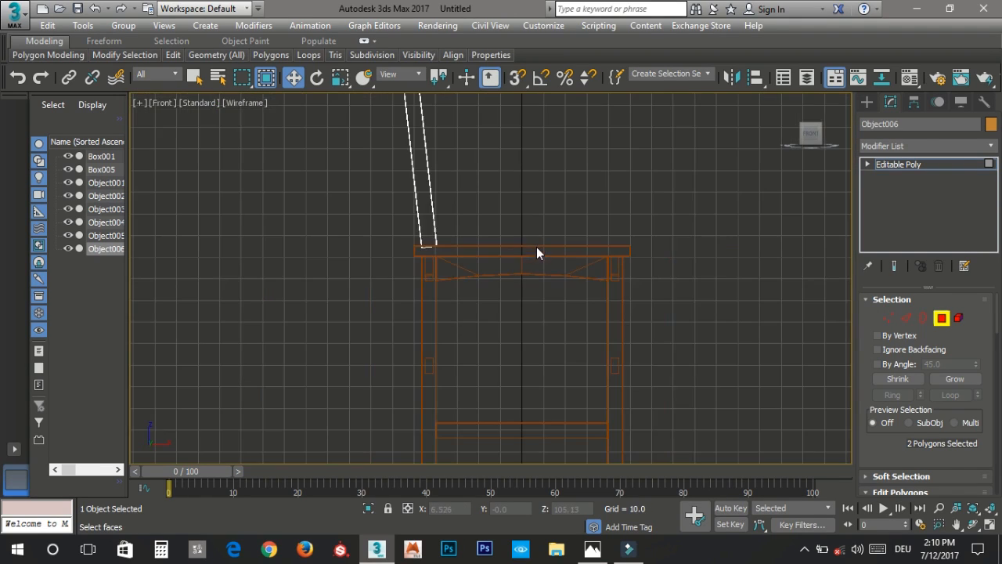
{"action": "middle_click_drag", "start_coordinate": [487, 180], "coordinate": [476, 281]}
{"action": "scroll", "coordinate": [474, 280], "scroll_direction": "up", "scroll_amount": 7}
{"action": "left_click_drag", "start_coordinate": [511, 246], "coordinate": [500, 186]}
Step: Return to the Perspective view, leave polygon editing and deselect the backrest posts
{"action": "scroll", "coordinate": [516, 224], "scroll_direction": "down", "scroll_amount": 5}
{"action": "middle_click_drag", "start_coordinate": [558, 239], "coordinate": [512, 238]}
{"action": "key", "text": "alt+w"}
{"action": "middle_click", "coordinate": [586, 333]}
{"action": "key", "text": "alt+w"}
{"action": "left_click", "coordinate": [559, 288]}
{"action": "mouse_move", "coordinate": [639, 362]}
{"action": "middle_mouse_down"}
{"action": "mouse_move", "coordinate": [558, 288]}
{"action": "mouse_move", "coordinate": [567, 303]}
{"action": "mouse_move", "coordinate": [601, 304]}
{"action": "mouse_move", "coordinate": [597, 313]}
{"action": "middle_mouse_up"}
{"action": "left_click", "coordinate": [942, 317]}
{"action": "left_click", "coordinate": [643, 319]}
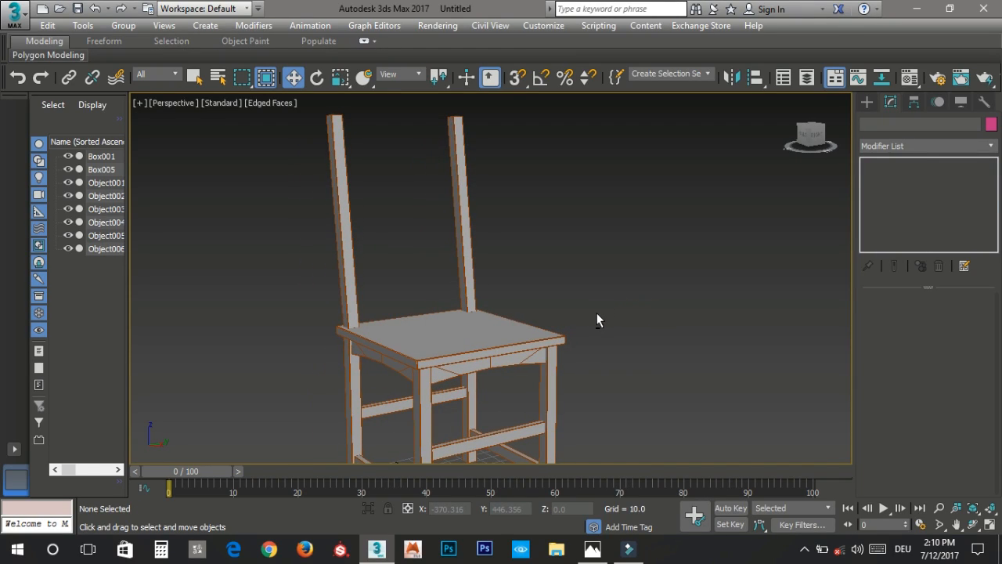
Step: Check the chair reference photo and clone the stretcher between the rear legs upward to the backrest
{"action": "middle_click_drag", "start_coordinate": [515, 308], "coordinate": [569, 315]}
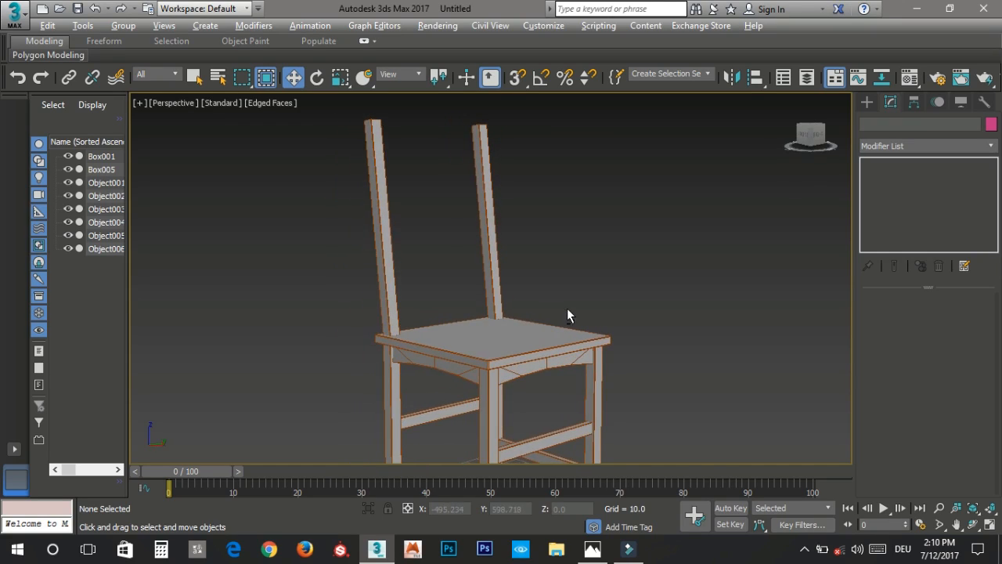
{"action": "left_click", "coordinate": [594, 551]}
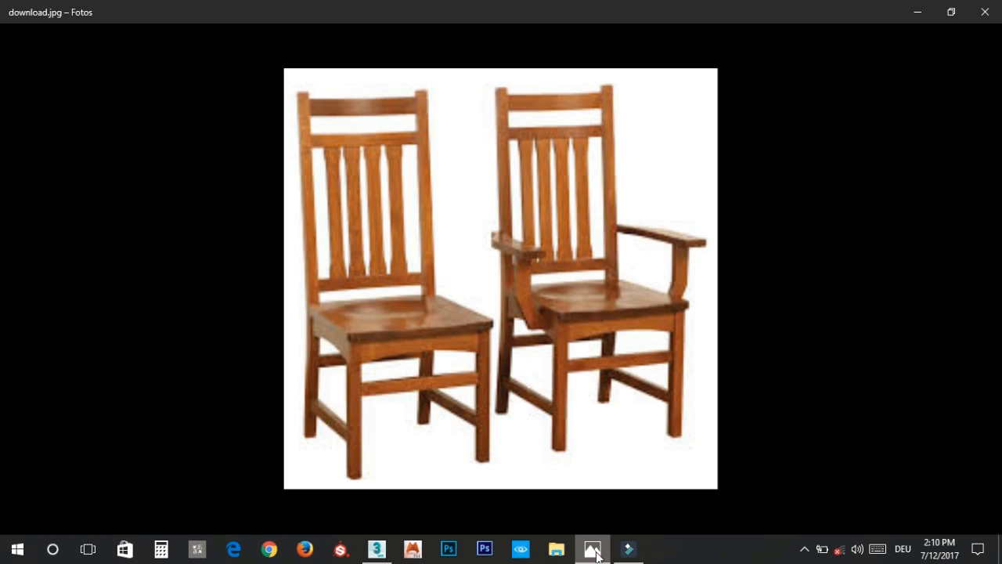
{"action": "left_click", "coordinate": [593, 551]}
{"action": "middle_click_drag", "start_coordinate": [483, 291], "coordinate": [495, 391], "text": "alt"}
{"action": "left_click", "coordinate": [501, 396]}
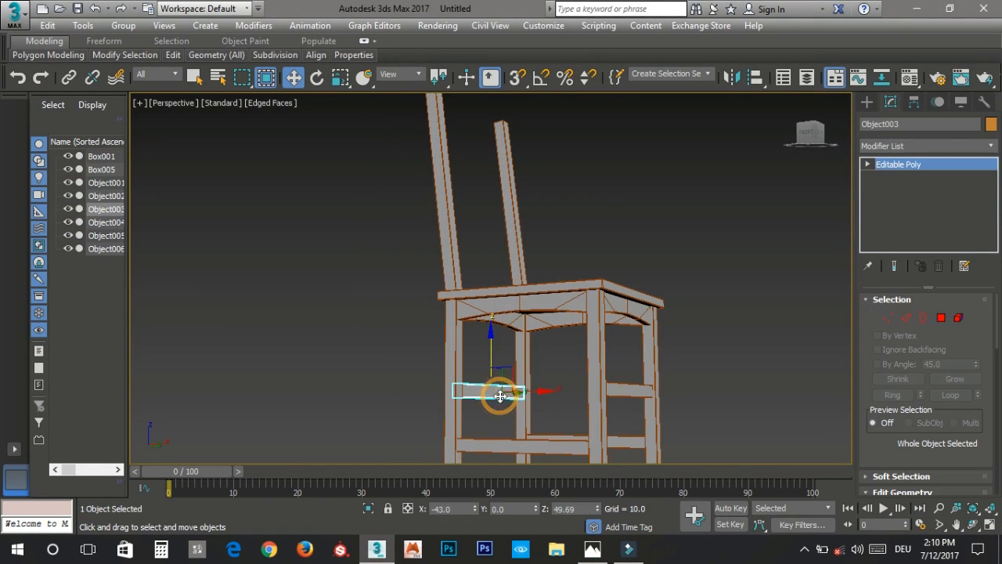
{"action": "left_click_drag", "start_coordinate": [501, 390], "coordinate": [509, 192], "text": "shift"}
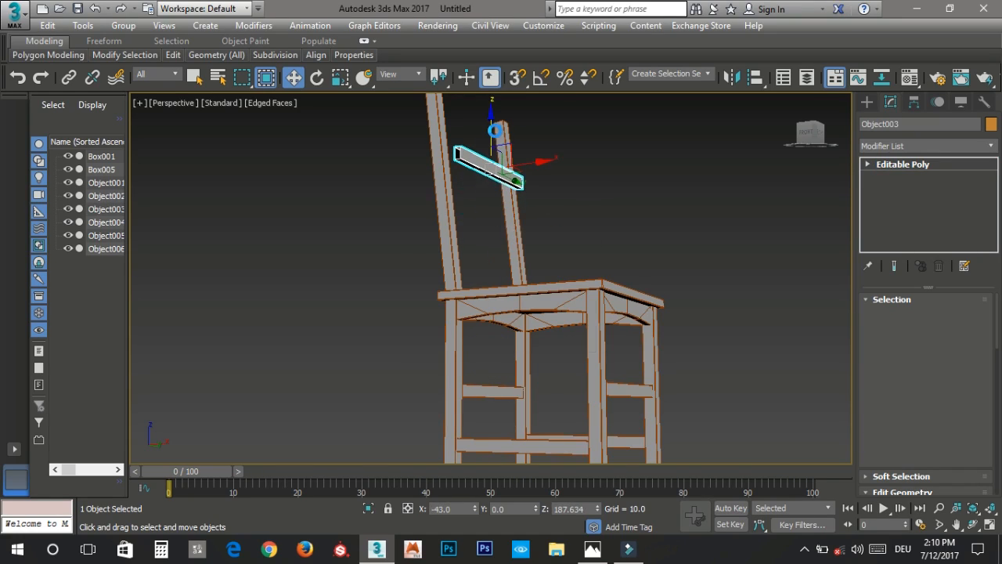
{"action": "left_click", "coordinate": [505, 336]}
Step: Move the cloned rail back and up between the two back posts
{"action": "middle_click_drag", "start_coordinate": [510, 336], "coordinate": [505, 353], "text": "alt"}
{"action": "scroll", "coordinate": [502, 197], "scroll_direction": "up", "scroll_amount": 2}
{"action": "middle_click_drag", "start_coordinate": [502, 198], "coordinate": [510, 318]}
{"action": "scroll", "coordinate": [503, 327], "scroll_direction": "up", "scroll_amount": 3}
{"action": "left_click_drag", "start_coordinate": [506, 317], "coordinate": [448, 221]}
Step: Fine-position the cloned rail in the front view so it sits within the slanted posts near their upper ends
{"action": "key", "text": "alt+w"}
{"action": "right_click", "coordinate": [534, 237]}
{"action": "key", "text": "alt+w"}
{"action": "middle_click_drag", "start_coordinate": [436, 269], "coordinate": [498, 292]}
{"action": "scroll", "coordinate": [501, 298], "scroll_direction": "up", "scroll_amount": 6}
{"action": "left_click_drag", "start_coordinate": [506, 266], "coordinate": [514, 246]}
{"action": "scroll", "coordinate": [512, 245], "scroll_direction": "down", "scroll_amount": 5}
{"action": "key", "text": "alt+w"}
{"action": "right_click", "coordinate": [609, 335]}
{"action": "key", "text": "alt+w"}
{"action": "middle_click_drag", "start_coordinate": [609, 335], "coordinate": [531, 278], "text": "alt"}
{"action": "scroll", "coordinate": [496, 353], "scroll_direction": "down", "scroll_amount": 2}
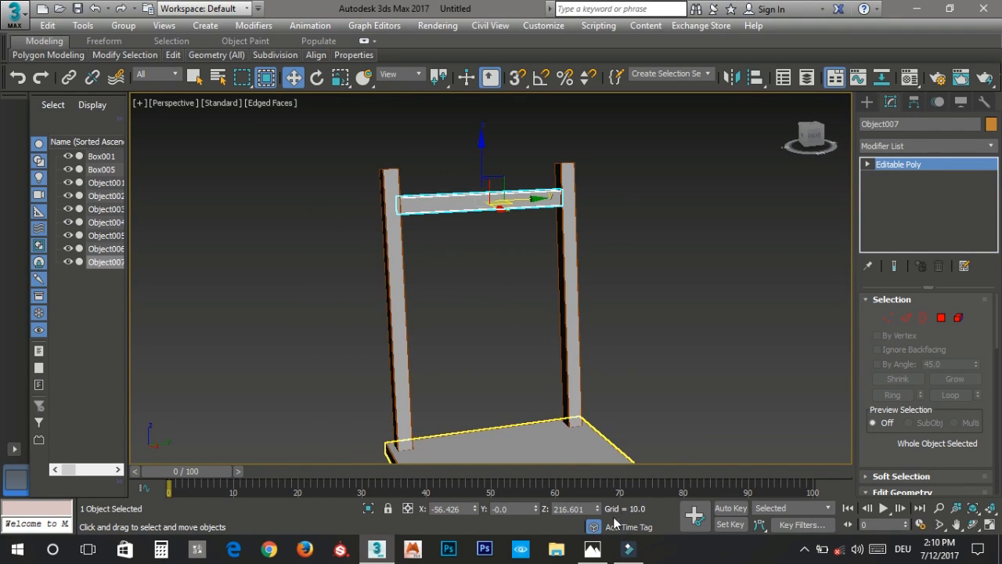
Step: Compare with the reference photo, raise the top rail slightly and clone it down to a height of 181.71
{"action": "left_click", "coordinate": [592, 548]}
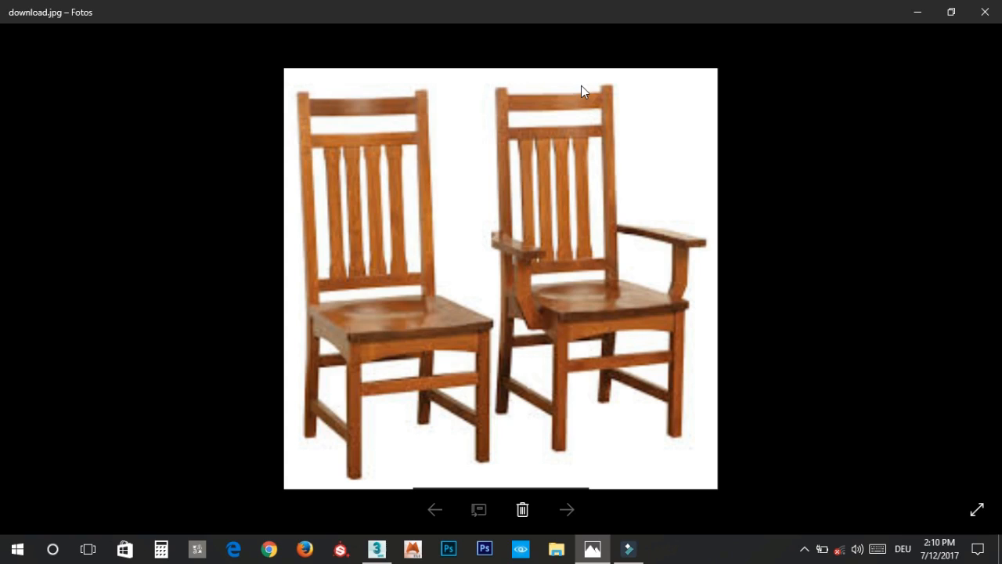
{"action": "left_click", "coordinate": [916, 13]}
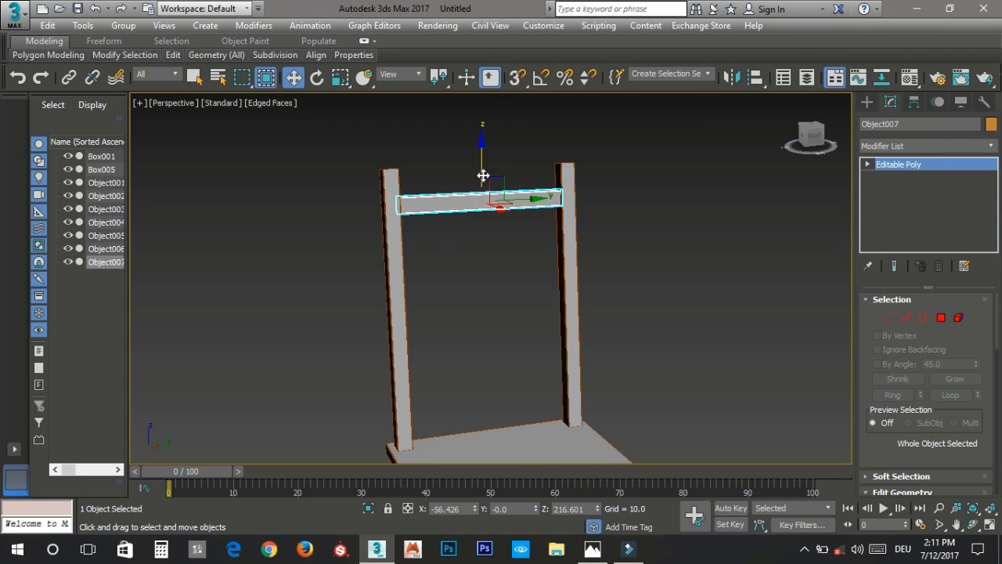
{"action": "left_click_drag", "start_coordinate": [483, 176], "coordinate": [482, 164]}
{"action": "middle_click_drag", "start_coordinate": [482, 165], "coordinate": [516, 188], "text": "alt"}
{"action": "scroll", "coordinate": [514, 188], "scroll_direction": "up", "scroll_amount": 2}
{"action": "left_click_drag", "start_coordinate": [470, 151], "coordinate": [471, 263], "text": "shift"}
{"action": "left_click", "coordinate": [501, 336]}
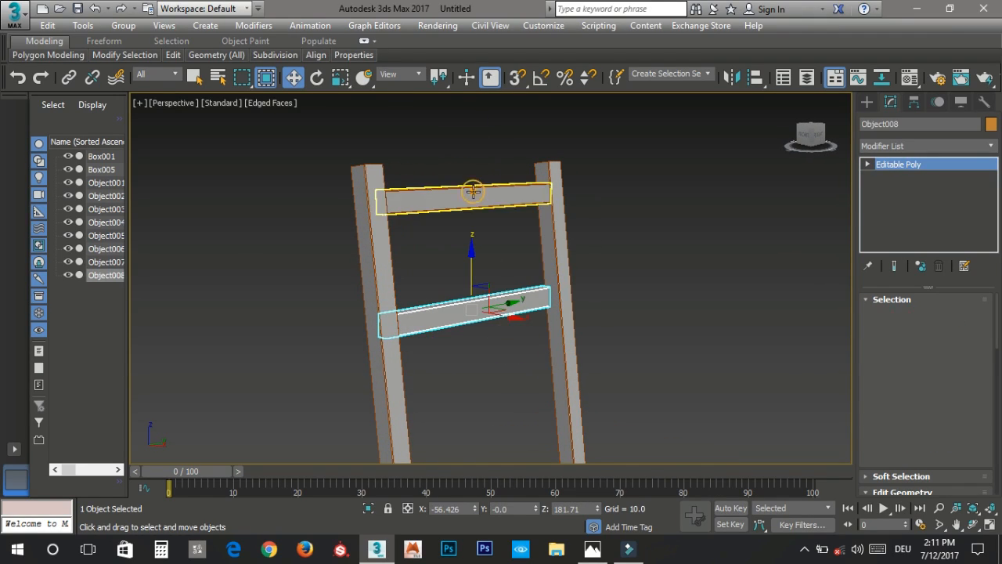
Step: Scale the top rail along Z to make it taller
{"action": "left_click", "coordinate": [473, 191]}
{"action": "scroll", "coordinate": [473, 191], "scroll_direction": "up", "scroll_amount": 3}
{"action": "key", "text": "r"}
{"action": "left_click_drag", "start_coordinate": [469, 145], "coordinate": [471, 123]}
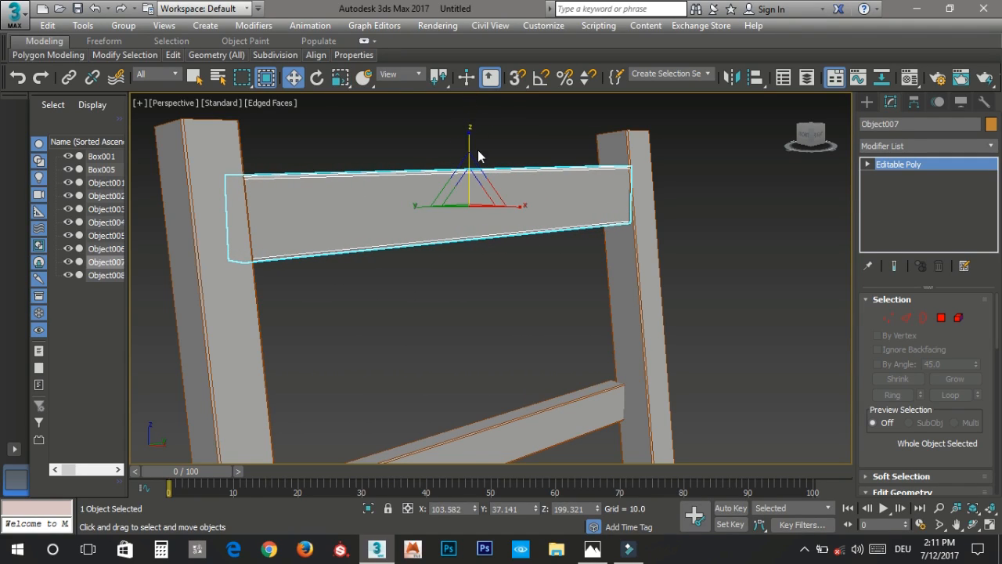
Step: Select the top rail's lengthwise edges and connect them with three segments
{"action": "middle_click_drag", "start_coordinate": [537, 172], "coordinate": [510, 276], "text": "alt"}
{"action": "key", "text": "2"}
{"action": "left_click_drag", "start_coordinate": [487, 179], "coordinate": [500, 333]}
{"action": "middle_click_drag", "start_coordinate": [500, 333], "coordinate": [466, 346], "text": "alt"}
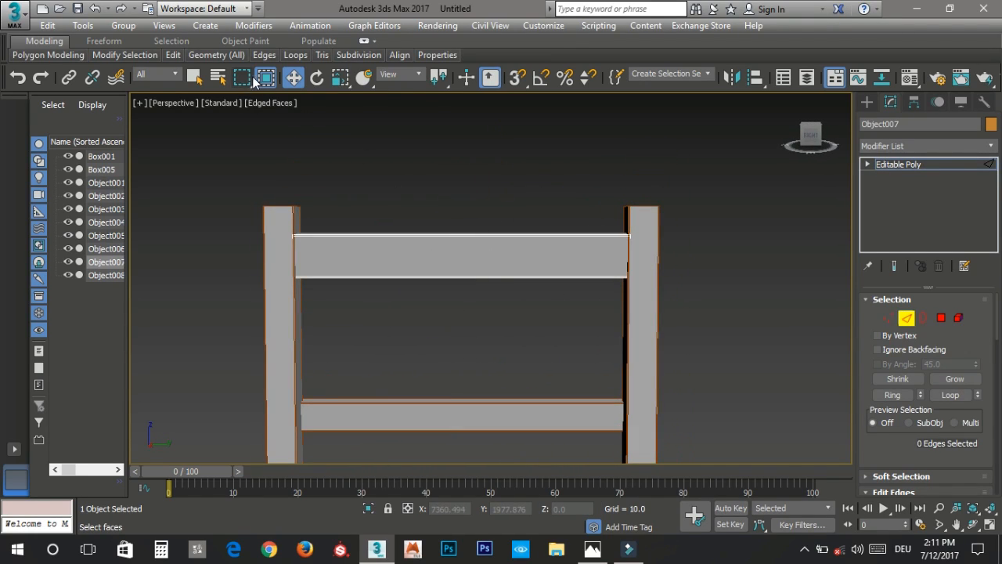
{"action": "left_click_drag", "start_coordinate": [459, 217], "coordinate": [474, 306]}
{"action": "right_click", "coordinate": [470, 299]}
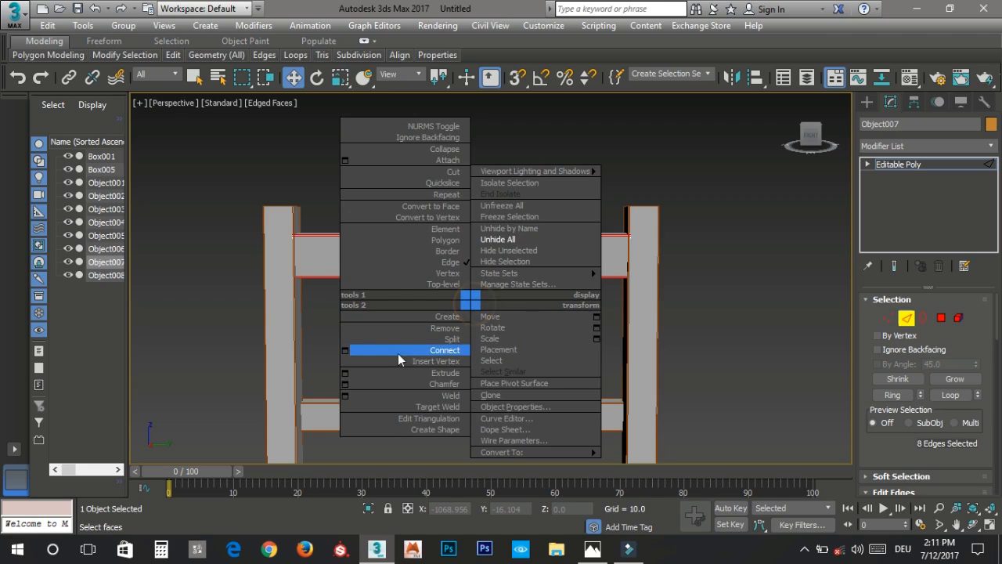
{"action": "left_click", "coordinate": [345, 355]}
{"action": "middle_click_drag", "start_coordinate": [425, 313], "coordinate": [367, 324]}
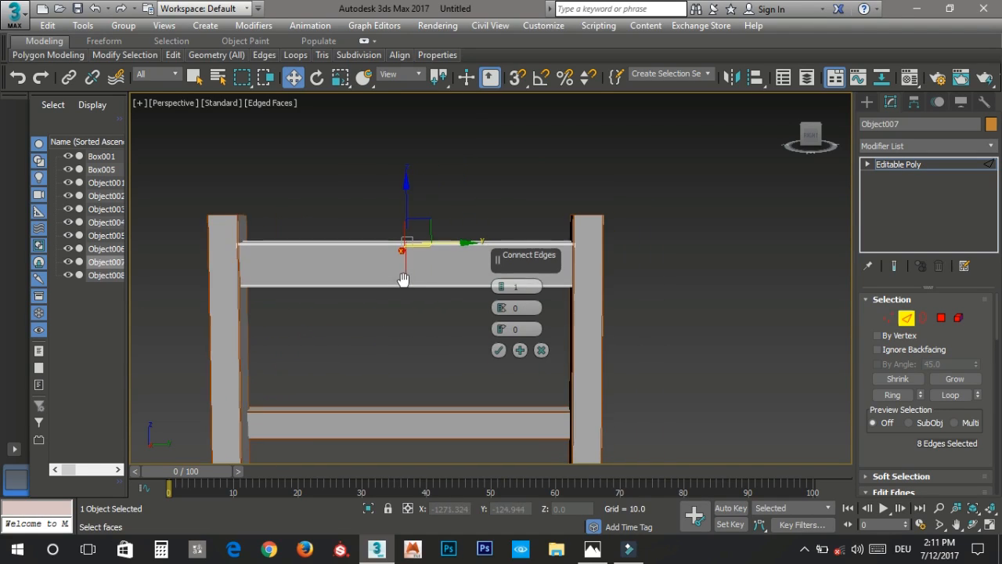
{"action": "left_click", "coordinate": [502, 284]}
{"action": "mouse_move", "coordinate": [428, 271]}
{"action": "middle_mouse_down"}
{"action": "mouse_move", "coordinate": [394, 258]}
{"action": "mouse_move", "coordinate": [418, 264]}
{"action": "mouse_move", "coordinate": [410, 276]}
{"action": "middle_mouse_up"}
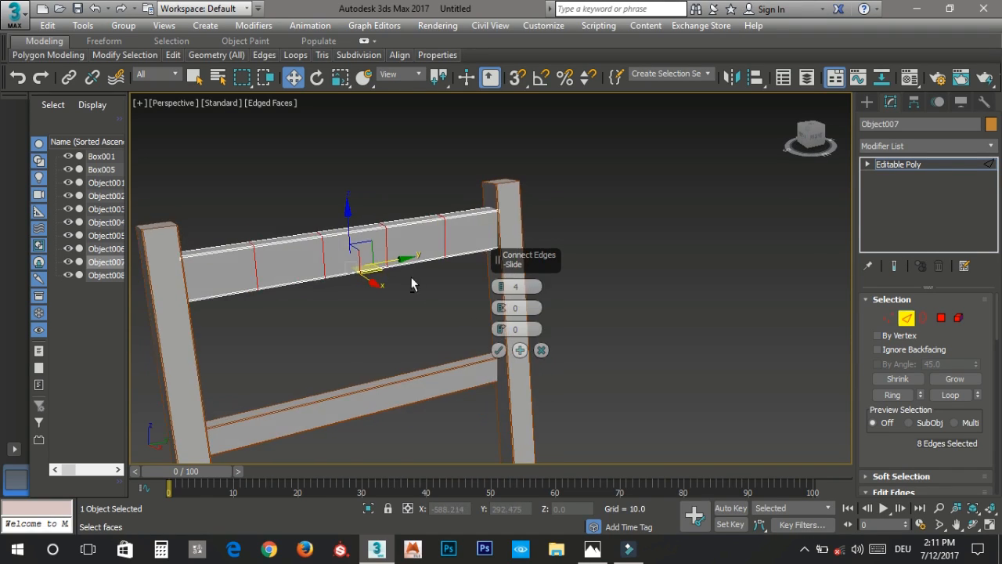
{"action": "scroll", "coordinate": [377, 253], "scroll_direction": "up", "scroll_amount": 2}
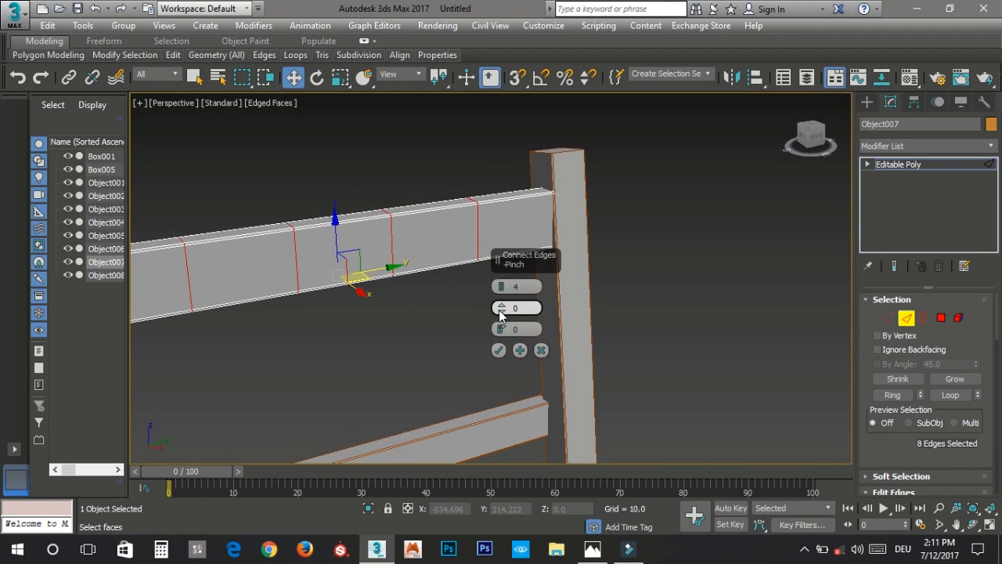
{"action": "left_click", "coordinate": [498, 350]}
Step: Move the top rail's new edge loops backward along X in the top view
{"action": "middle_click_drag", "start_coordinate": [438, 298], "coordinate": [527, 306], "text": "alt"}
{"action": "key", "text": "alt+w"}
{"action": "right_click", "coordinate": [508, 228]}
{"action": "key", "text": "alt+w"}
{"action": "key", "text": "alt+w"}
{"action": "right_click", "coordinate": [411, 229]}
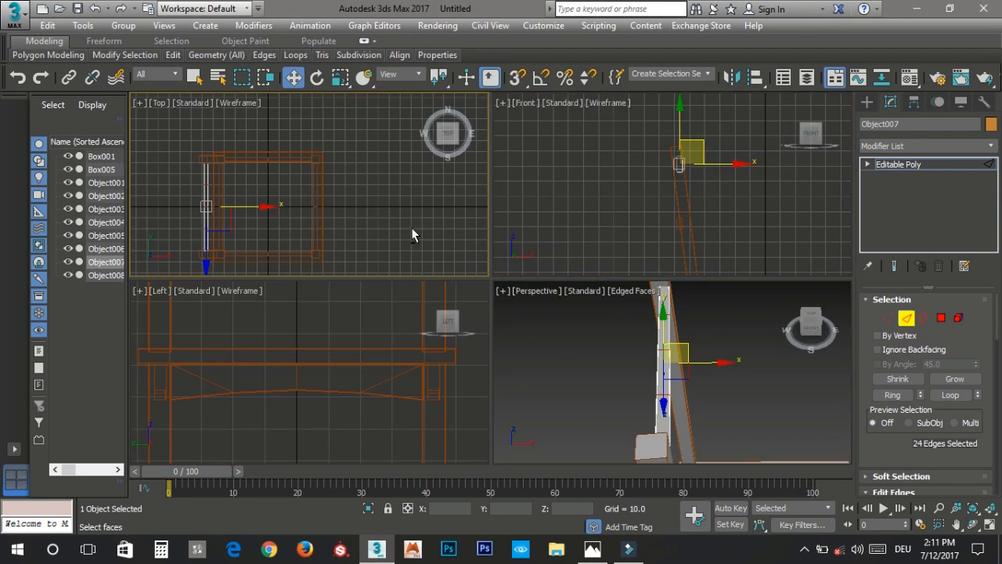
{"action": "key", "text": "alt+w"}
{"action": "scroll", "coordinate": [312, 312], "scroll_direction": "up", "scroll_amount": 8}
{"action": "left_click_drag", "start_coordinate": [362, 318], "coordinate": [352, 321]}
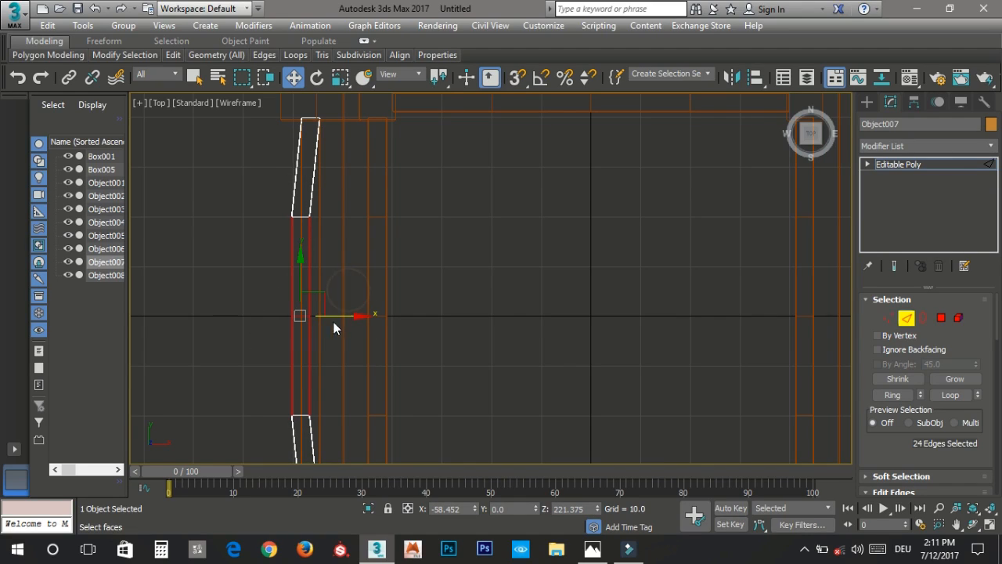
Step: Move only the middle edge loop of the top rail another 1 unit back to bow it, and leave edge editing
{"action": "left_click_drag", "start_coordinate": [253, 292], "coordinate": [355, 346]}
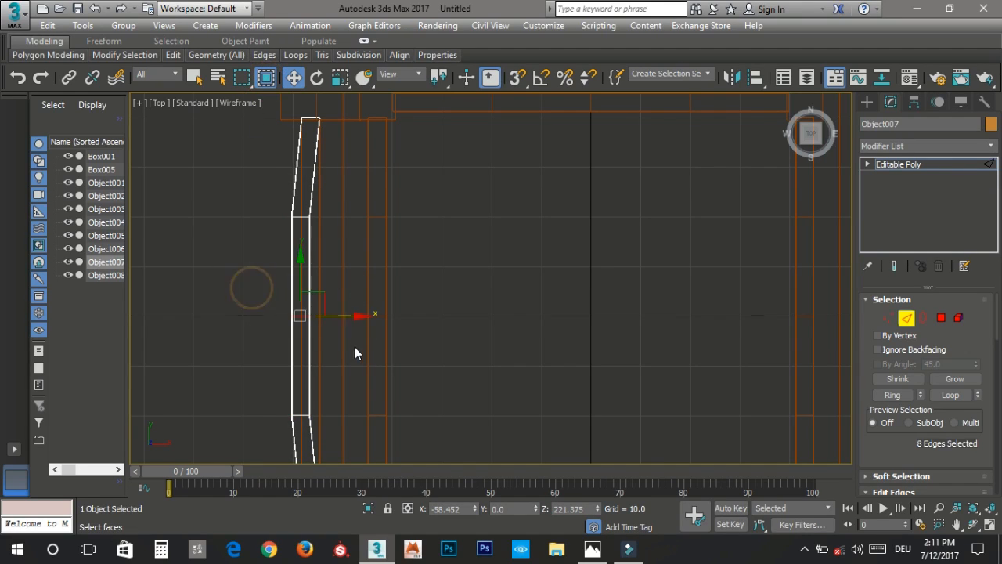
{"action": "middle_click_drag", "start_coordinate": [354, 347], "coordinate": [403, 324]}
{"action": "left_click_drag", "start_coordinate": [394, 295], "coordinate": [388, 294]}
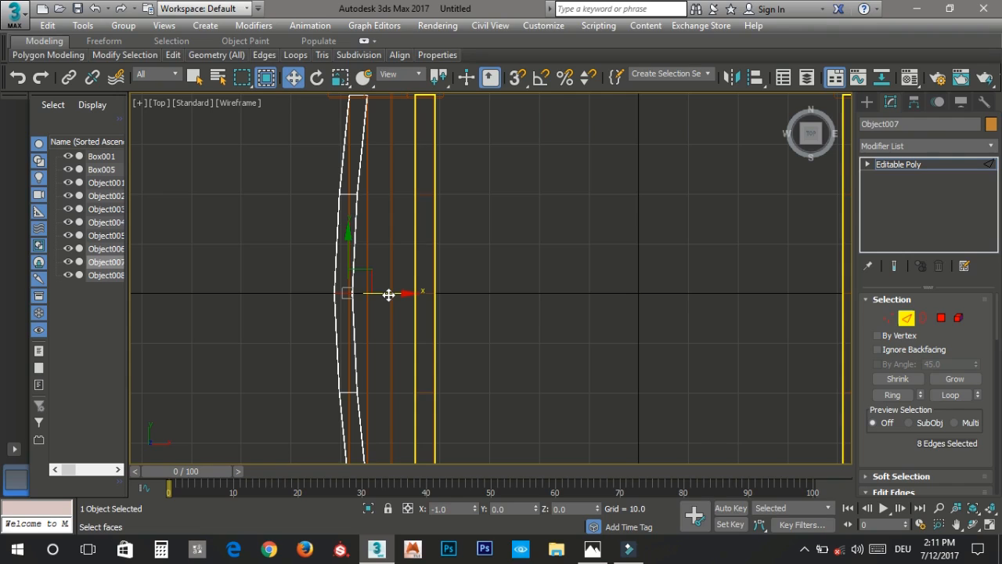
{"action": "key", "text": "alt+w"}
{"action": "right_click", "coordinate": [537, 337]}
{"action": "key", "text": "alt+w"}
{"action": "key", "text": "2"}
Step: Turn off the edged-faces display in the perspective view and reselect the top rail
{"action": "mouse_move", "coordinate": [561, 340]}
{"action": "middle_mouse_down", "text": "alt"}
{"action": "mouse_move", "coordinate": [518, 307]}
{"action": "mouse_move", "coordinate": [557, 326]}
{"action": "middle_mouse_up", "text": "alt"}
{"action": "left_click", "coordinate": [557, 327]}
{"action": "key", "text": "F4"}
{"action": "scroll", "coordinate": [534, 309], "scroll_direction": "down", "scroll_amount": 4}
{"action": "middle_click_drag", "start_coordinate": [523, 298], "coordinate": [546, 340], "text": "alt"}
{"action": "left_click", "coordinate": [489, 341]}
Step: Rotate the top rail about 7 degrees in the front view to match the tilt of the back posts
{"action": "key", "text": "alt+w"}
{"action": "middle_click", "coordinate": [595, 216]}
{"action": "key", "text": "alt+w"}
{"action": "scroll", "coordinate": [513, 244], "scroll_direction": "up", "scroll_amount": 2}
{"action": "key", "text": "alt+w"}
{"action": "middle_click", "coordinate": [630, 343]}
{"action": "key", "text": "alt+w"}
{"action": "middle_click_drag", "start_coordinate": [584, 324], "coordinate": [587, 217]}
{"action": "key", "text": "alt+w"}
{"action": "key", "text": "alt+w"}
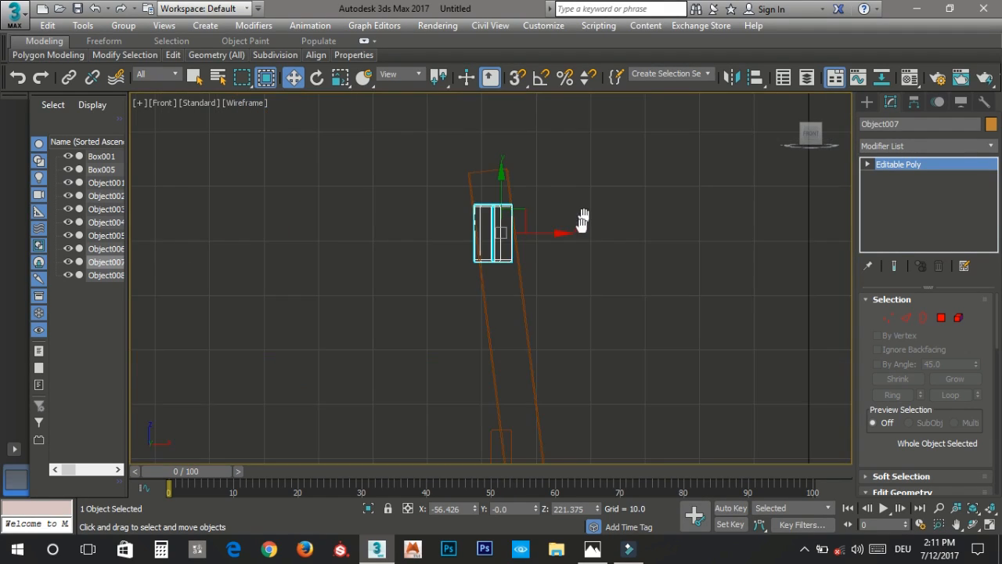
{"action": "key", "text": "e"}
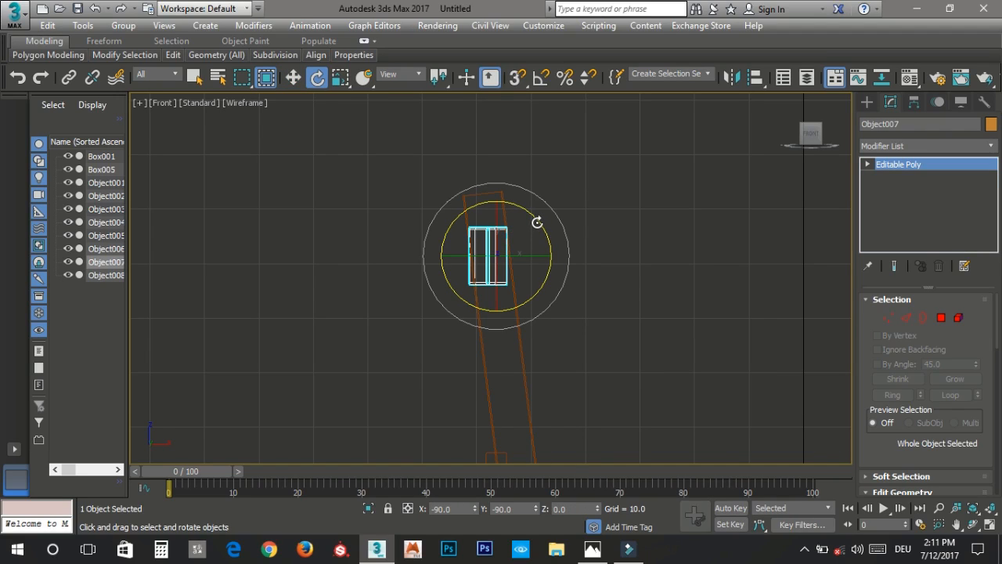
{"action": "left_click_drag", "start_coordinate": [537, 222], "coordinate": [525, 225]}
{"action": "scroll", "coordinate": [523, 232], "scroll_direction": "up", "scroll_amount": 5}
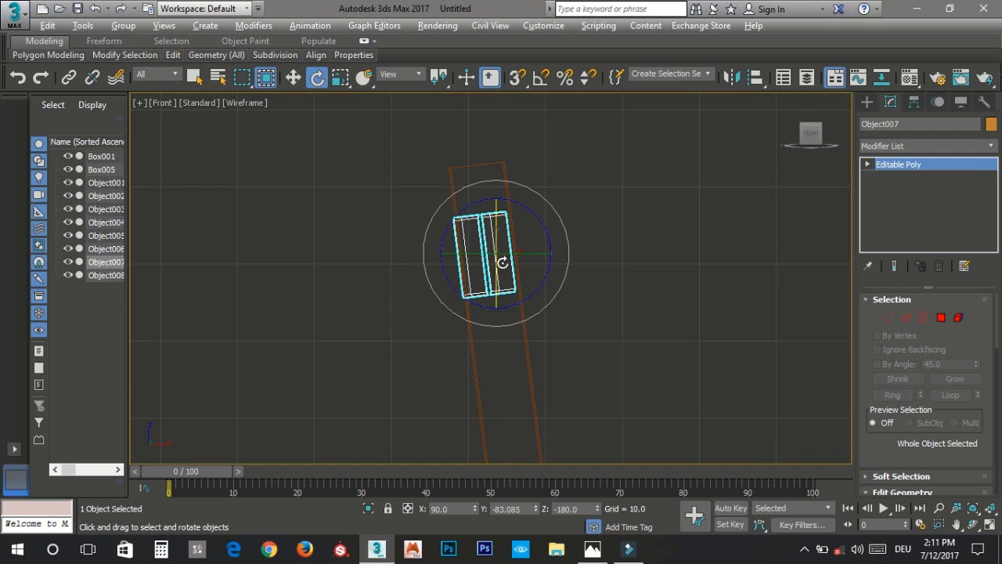
Step: Lower the rotated top rail to a height of 217.809 and shift it back along X to sit within the posts
{"action": "key", "text": "w"}
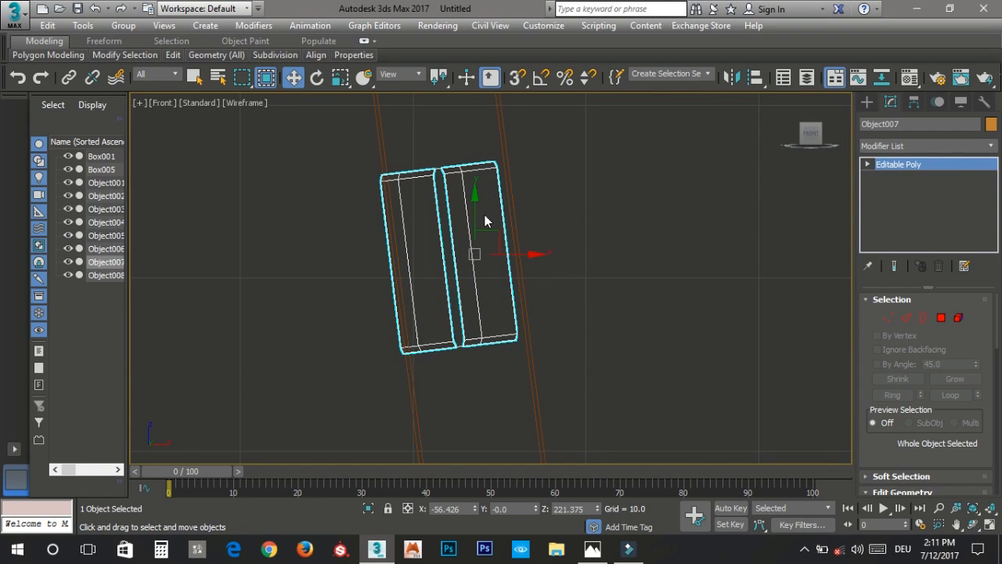
{"action": "left_click_drag", "start_coordinate": [510, 245], "coordinate": [510, 298]}
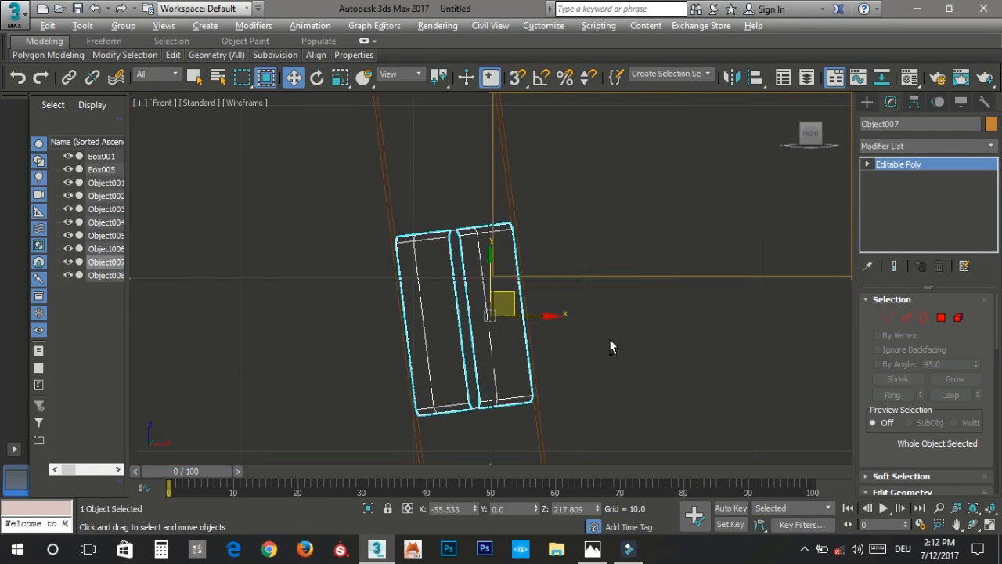
{"action": "key", "text": "p"}
{"action": "middle_click_drag", "start_coordinate": [609, 352], "coordinate": [539, 267], "text": "alt"}
{"action": "left_click_drag", "start_coordinate": [510, 280], "coordinate": [502, 280]}
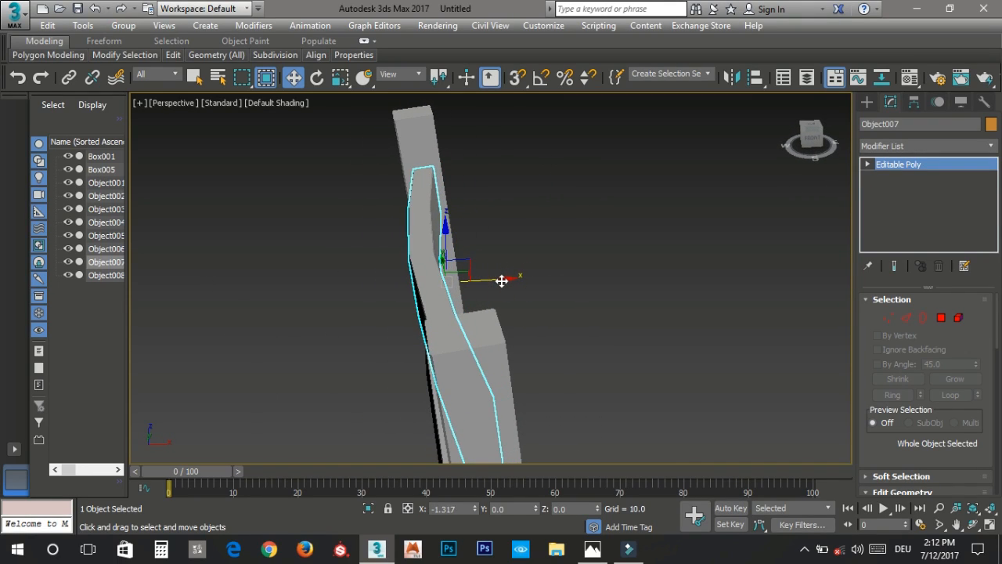
{"action": "middle_click_drag", "start_coordinate": [567, 293], "coordinate": [653, 352], "text": "alt"}
{"action": "left_click_drag", "start_coordinate": [684, 352], "coordinate": [684, 353]}
{"action": "middle_click_drag", "start_coordinate": [685, 353], "coordinate": [538, 265], "text": "alt"}
{"action": "scroll", "coordinate": [538, 265], "scroll_direction": "down", "scroll_amount": 3}
{"action": "middle_click_drag", "start_coordinate": [573, 369], "coordinate": [689, 256], "text": "alt"}
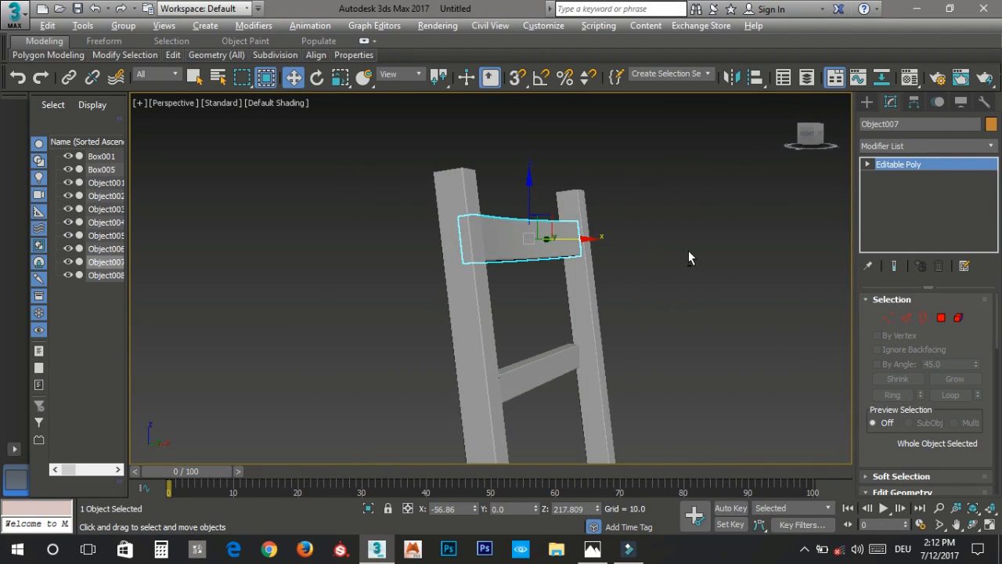
Step: Raise the top rail about 5.3 units along the slanted posts in the front view
{"action": "key", "text": "alt+w"}
{"action": "middle_click", "coordinate": [625, 174]}
{"action": "key", "text": "alt+w"}
{"action": "scroll", "coordinate": [507, 225], "scroll_direction": "down", "scroll_amount": 2}
{"action": "middle_click_drag", "start_coordinate": [506, 229], "coordinate": [504, 301]}
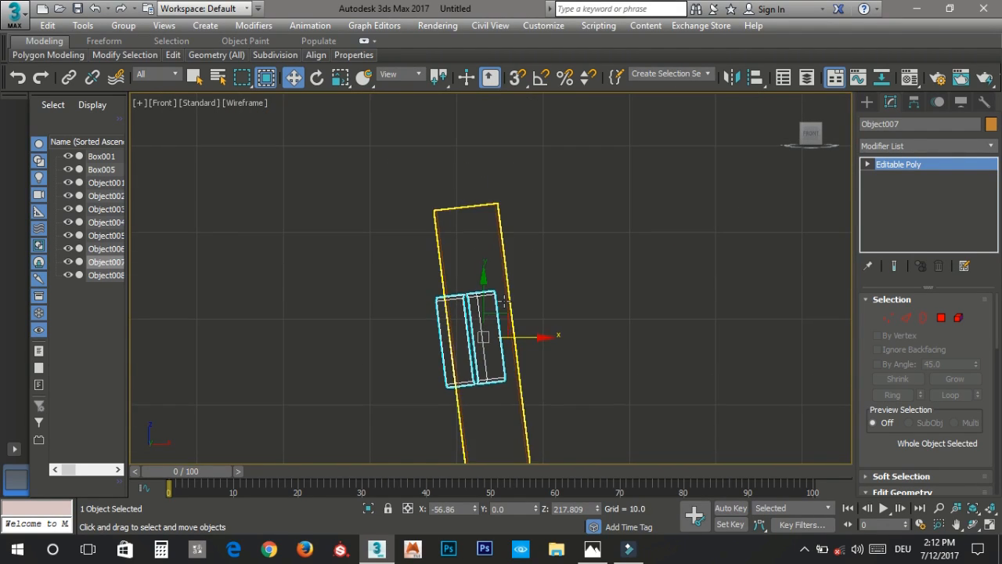
{"action": "left_click_drag", "start_coordinate": [505, 314], "coordinate": [501, 269]}
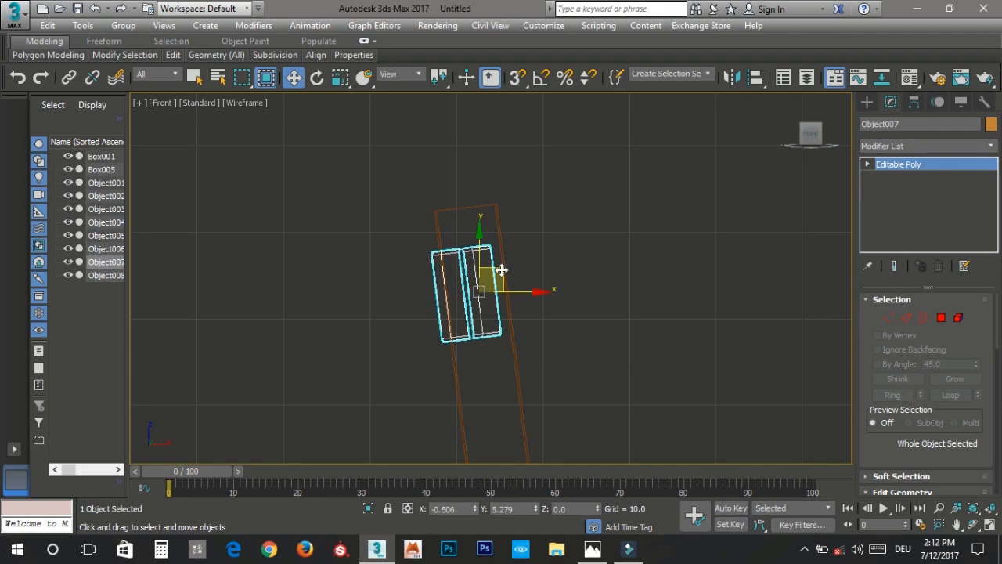
{"action": "key", "text": "alt+w"}
{"action": "middle_click", "coordinate": [581, 343]}
{"action": "key", "text": "alt+w"}
Step: Connect the lengthwise edges of the lower backrest rail with 3 segments
{"action": "middle_click_drag", "start_coordinate": [582, 343], "coordinate": [581, 319], "text": "alt"}
{"action": "mouse_move", "coordinate": [543, 249]}
{"action": "middle_mouse_down"}
{"action": "mouse_move", "coordinate": [556, 300]}
{"action": "mouse_move", "coordinate": [541, 248]}
{"action": "mouse_move", "coordinate": [566, 253]}
{"action": "mouse_move", "coordinate": [333, 275]}
{"action": "mouse_move", "coordinate": [492, 315]}
{"action": "mouse_move", "coordinate": [577, 239]}
{"action": "mouse_move", "coordinate": [493, 287]}
{"action": "middle_mouse_up"}
{"action": "scroll", "coordinate": [539, 245], "scroll_direction": "up", "scroll_amount": 3}
{"action": "left_click", "coordinate": [483, 285]}
{"action": "scroll", "coordinate": [470, 286], "scroll_direction": "up", "scroll_amount": 3}
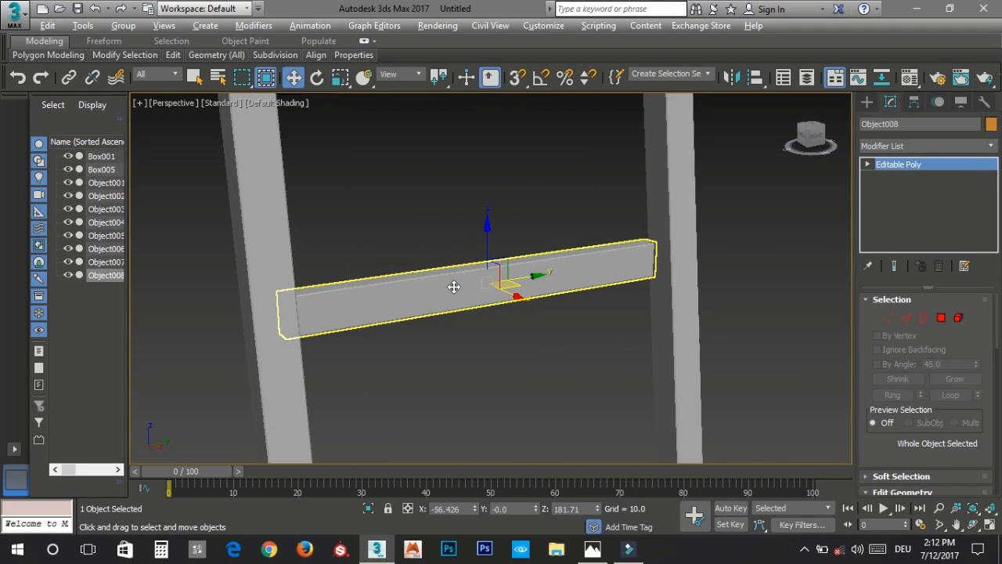
{"action": "scroll", "coordinate": [455, 286], "scroll_direction": "down", "scroll_amount": 5}
{"action": "middle_click_drag", "start_coordinate": [468, 297], "coordinate": [483, 274], "text": "alt"}
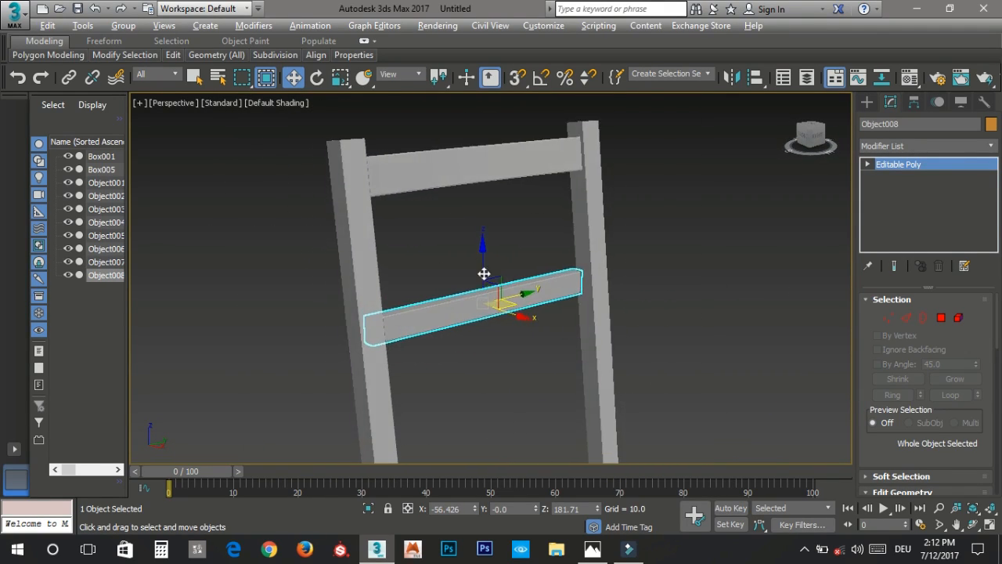
{"action": "scroll", "coordinate": [492, 301], "scroll_direction": "up", "scroll_amount": 4}
{"action": "key", "text": "2"}
{"action": "middle_click_drag", "start_coordinate": [529, 305], "coordinate": [449, 301], "text": "alt"}
{"action": "right_click", "coordinate": [448, 298]}
{"action": "left_click", "coordinate": [349, 344]}
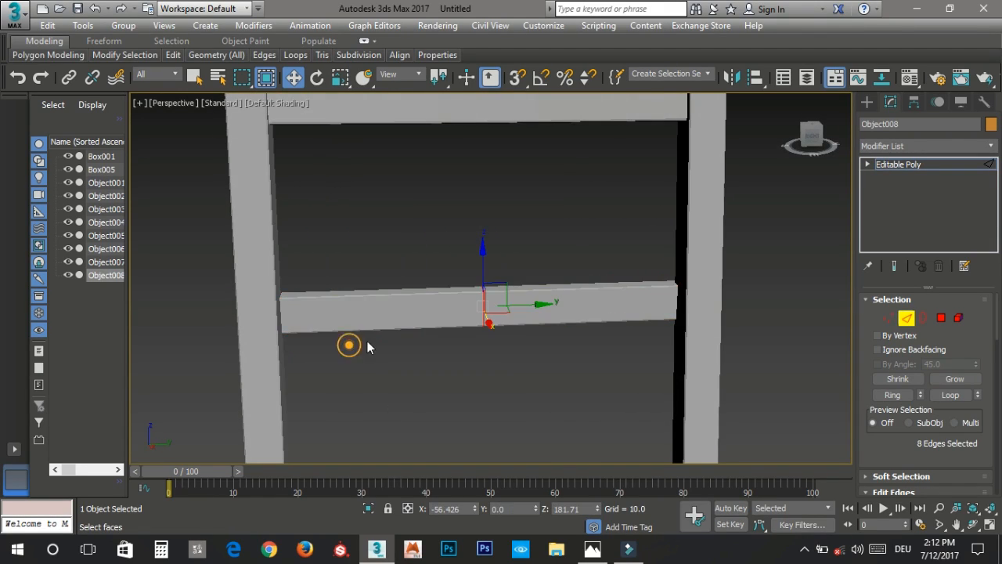
{"action": "right_click", "coordinate": [408, 333]}
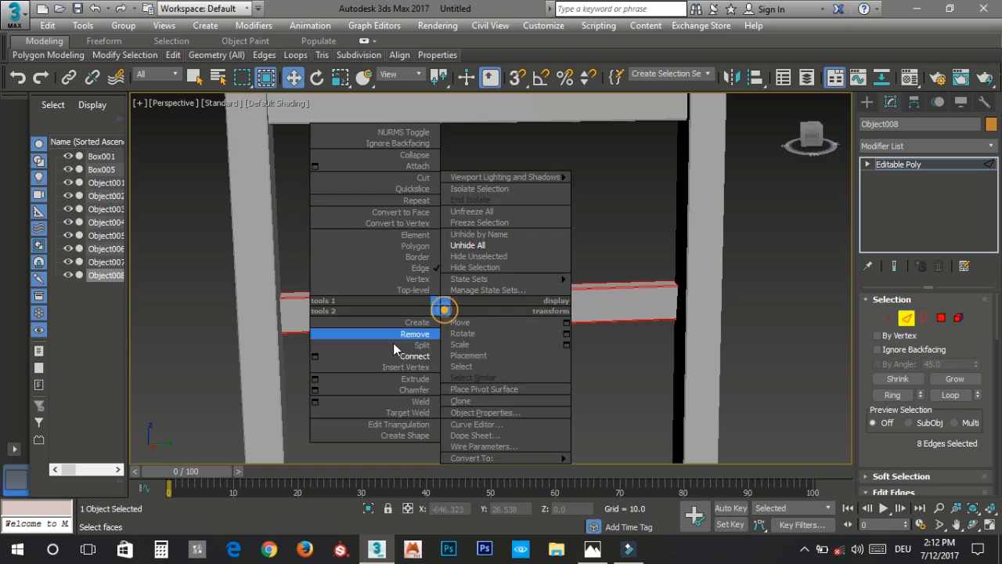
{"action": "left_click", "coordinate": [321, 354]}
{"action": "type", "text": "3"}
{"action": "key", "text": "Return"}
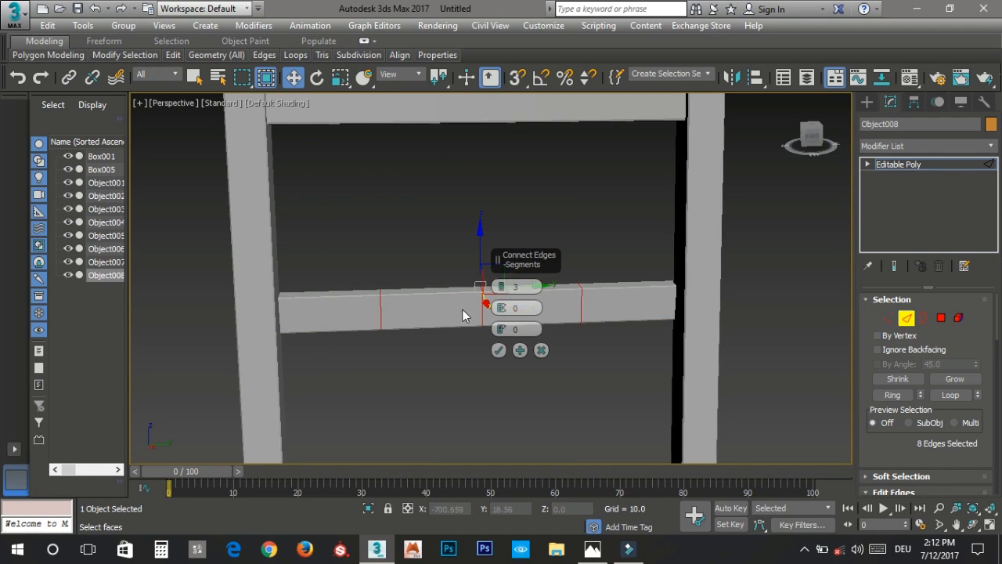
{"action": "left_click", "coordinate": [499, 350]}
Step: Shift the lower rail's new edge loops slightly back in the top view and hide the unselected objects
{"action": "mouse_move", "coordinate": [501, 349]}
{"action": "middle_mouse_down", "text": "alt"}
{"action": "mouse_move", "coordinate": [490, 322]}
{"action": "mouse_move", "coordinate": [517, 311]}
{"action": "middle_mouse_up", "text": "alt"}
{"action": "key", "text": "F4"}
{"action": "key", "text": "t"}
{"action": "key", "text": "F3"}
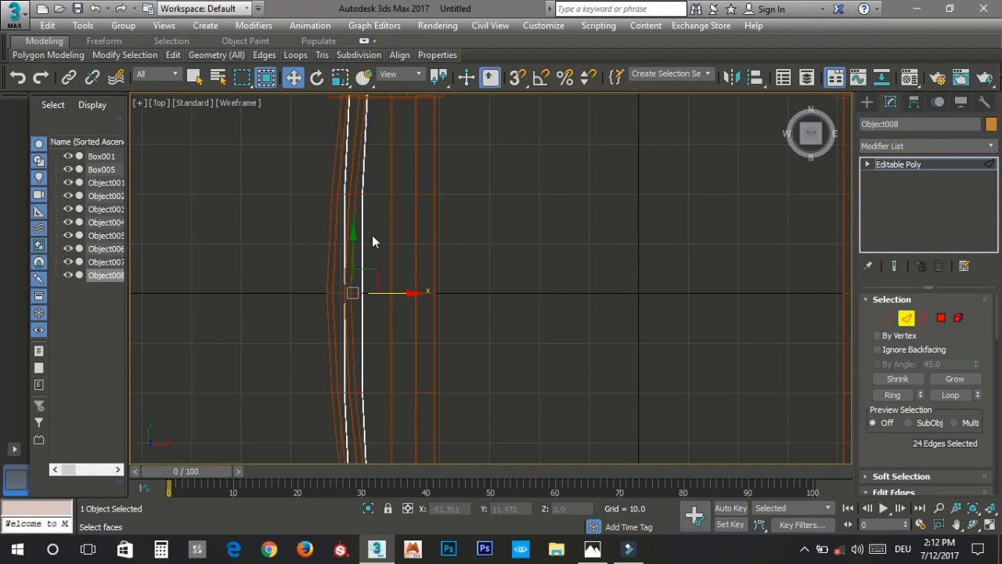
{"action": "right_click", "coordinate": [369, 213]}
{"action": "left_click", "coordinate": [415, 182]}
Step: Move the lower rail's middle edge loop further back to bow it, and unhide all objects
{"action": "left_click_drag", "start_coordinate": [406, 293], "coordinate": [397, 293]}
{"action": "right_click", "coordinate": [394, 265]}
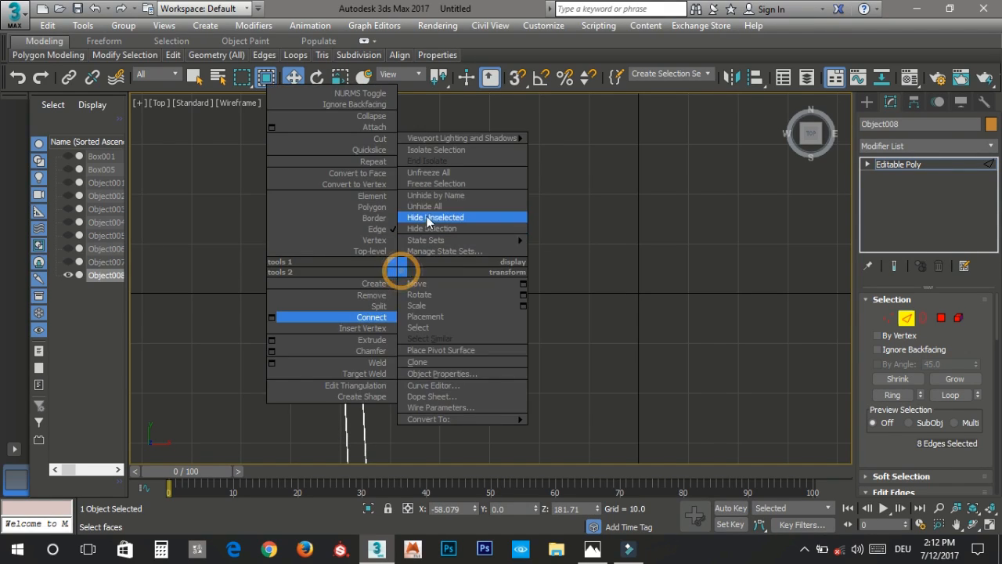
{"action": "left_click", "coordinate": [431, 206]}
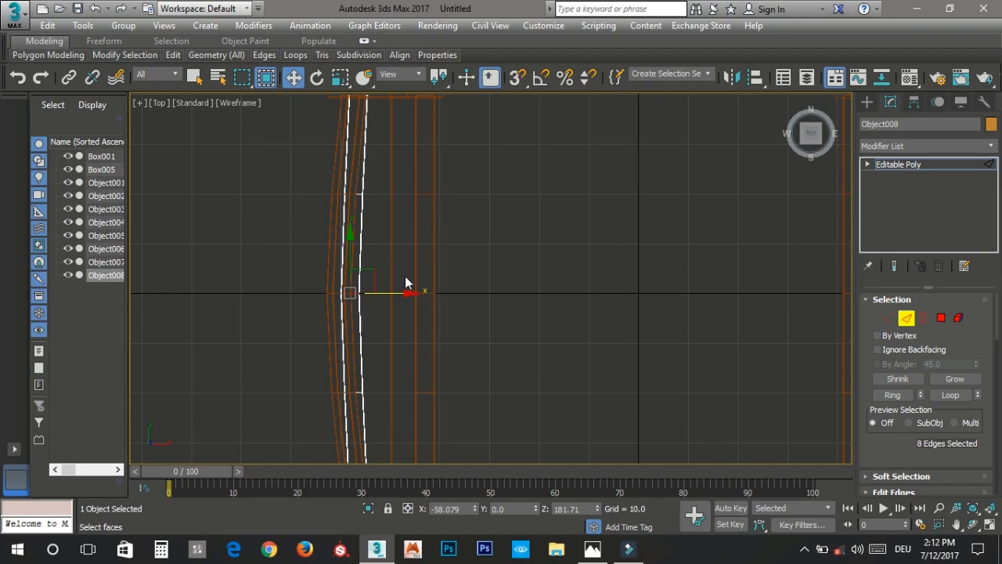
Step: Shift the lower backrest rail's middle and flanking edge loops slightly further back in the top view to smooth its bow
{"action": "left_click_drag", "start_coordinate": [396, 295], "coordinate": [396, 295]}
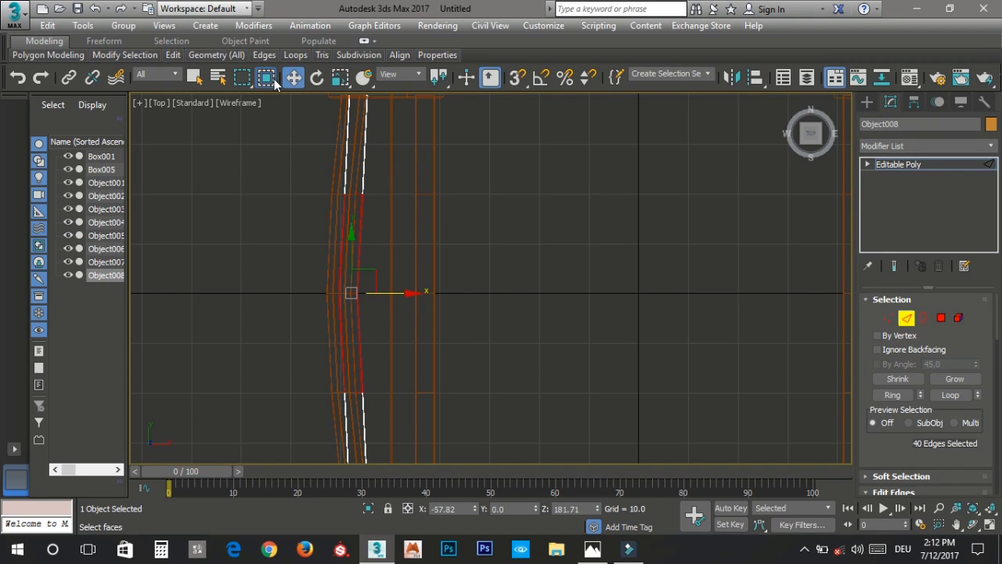
{"action": "left_click_drag", "start_coordinate": [379, 188], "coordinate": [333, 205]}
{"action": "left_click_drag", "start_coordinate": [393, 270], "coordinate": [415, 368], "text": "ctrl"}
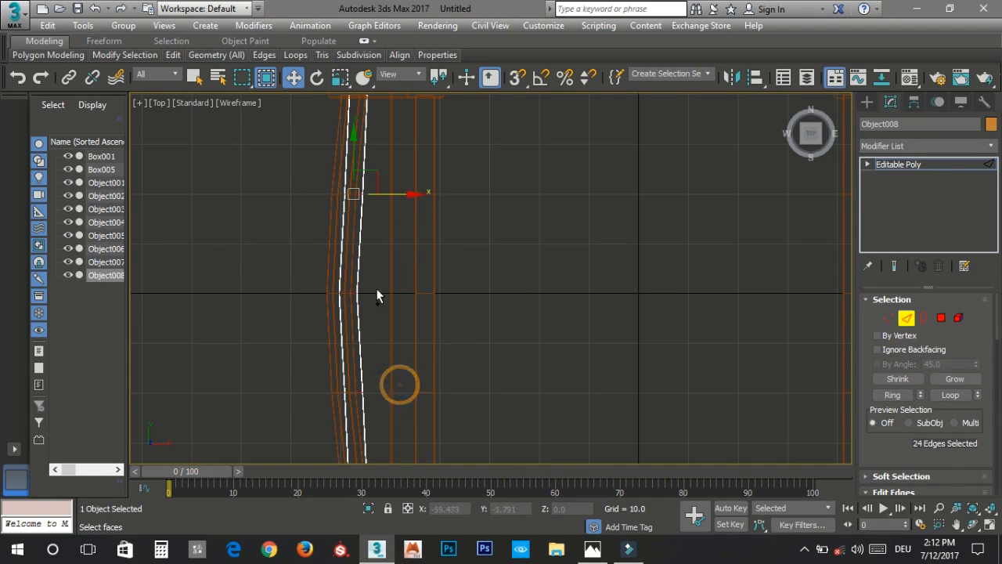
{"action": "left_click_drag", "start_coordinate": [402, 195], "coordinate": [397, 195]}
{"action": "left_click_drag", "start_coordinate": [381, 284], "coordinate": [270, 329]}
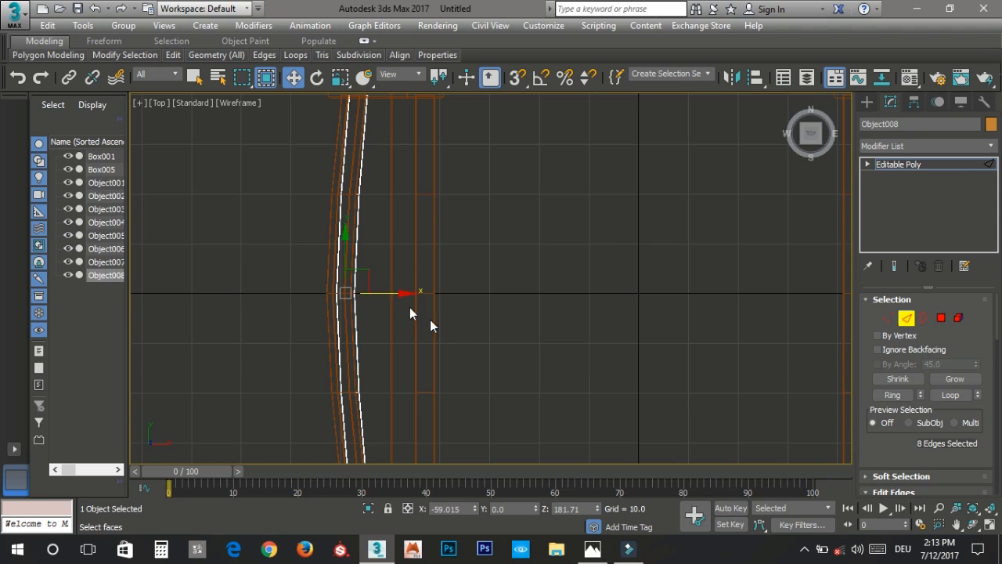
Step: Inspect the bowed lower rail's shape and middle vertices in the perspective and left views
{"action": "key", "text": "alt+w"}
{"action": "middle_click", "coordinate": [513, 353]}
{"action": "key", "text": "alt+w"}
{"action": "key", "text": "1"}
{"action": "mouse_move", "coordinate": [528, 357]}
{"action": "middle_mouse_down", "text": "alt"}
{"action": "mouse_move", "coordinate": [537, 313]}
{"action": "mouse_move", "coordinate": [515, 380]}
{"action": "mouse_move", "coordinate": [515, 367]}
{"action": "mouse_move", "coordinate": [494, 358]}
{"action": "mouse_move", "coordinate": [513, 289]}
{"action": "middle_mouse_up", "text": "alt"}
{"action": "key", "text": "1"}
{"action": "left_click", "coordinate": [526, 322]}
{"action": "key", "text": "F4"}
{"action": "left_click", "coordinate": [512, 369]}
{"action": "key", "text": "1"}
{"action": "left_click_drag", "start_coordinate": [526, 297], "coordinate": [461, 401]}
{"action": "mouse_move", "coordinate": [494, 386]}
{"action": "middle_mouse_down", "text": "alt"}
{"action": "mouse_move", "coordinate": [524, 392]}
{"action": "mouse_move", "coordinate": [516, 382]}
{"action": "middle_mouse_up", "text": "alt"}
{"action": "key", "text": "F4"}
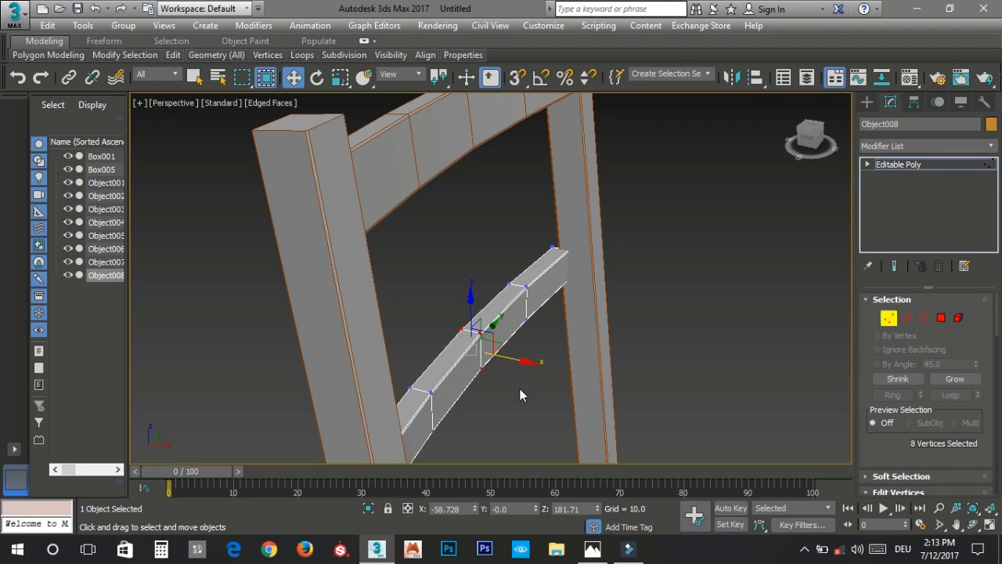
{"action": "key", "text": "1"}
{"action": "left_click", "coordinate": [519, 385]}
{"action": "middle_click_drag", "start_coordinate": [519, 385], "coordinate": [441, 326], "text": "alt"}
{"action": "left_click", "coordinate": [441, 326]}
{"action": "key", "text": "alt+w"}
{"action": "middle_click", "coordinate": [440, 326]}
{"action": "key", "text": "alt+w"}
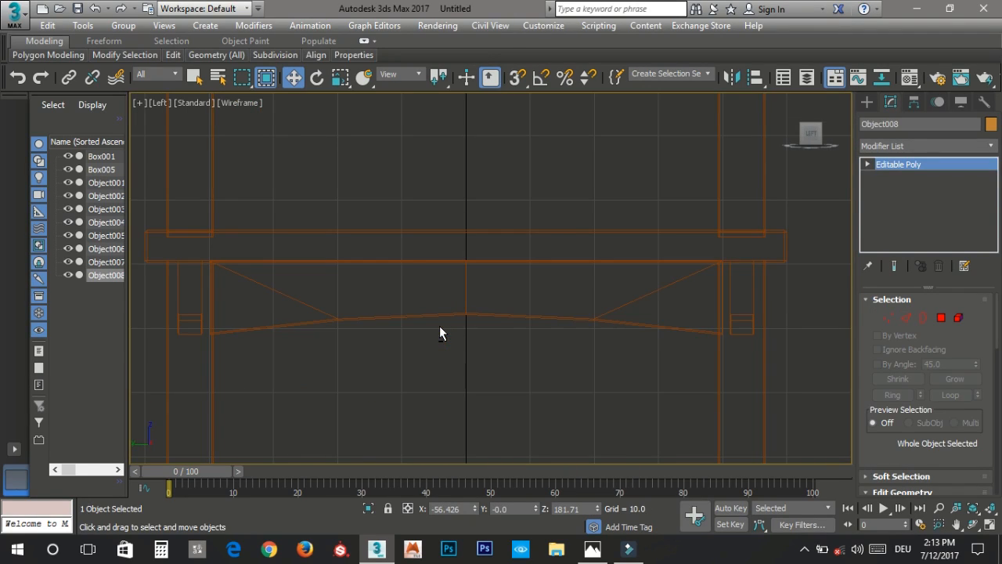
Step: Rotate the lower rail about 8.5 degrees in the front view to match the slant of the back posts
{"action": "key", "text": "alt+w"}
{"action": "middle_click", "coordinate": [559, 212]}
{"action": "key", "text": "alt+w"}
{"action": "key", "text": "alt+w"}
{"action": "key", "text": "alt+w"}
{"action": "scroll", "coordinate": [463, 190], "scroll_direction": "down", "scroll_amount": 4}
{"action": "scroll", "coordinate": [471, 310], "scroll_direction": "up", "scroll_amount": 4}
{"action": "left_click_drag", "start_coordinate": [509, 365], "coordinate": [527, 339]}
{"action": "key", "text": "e"}
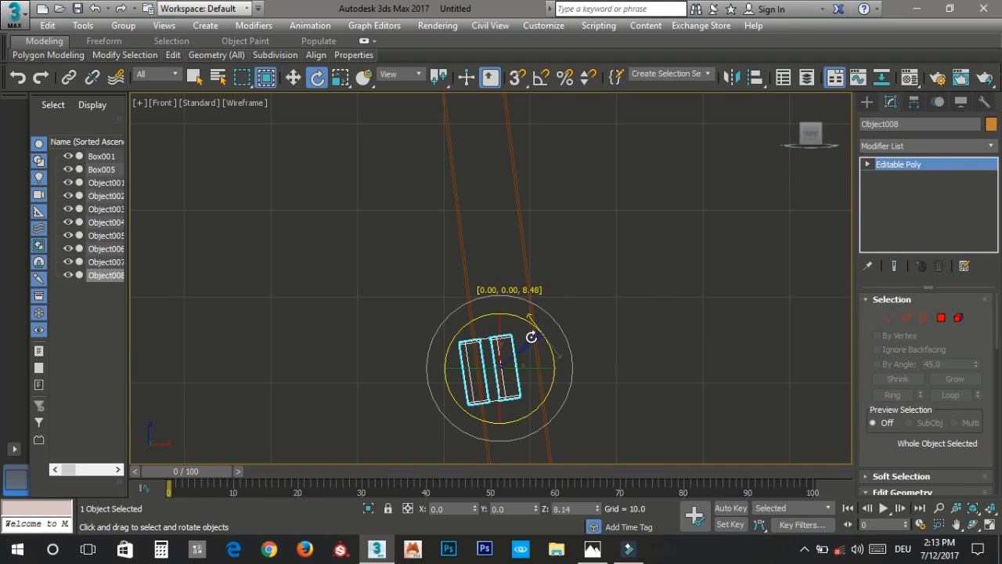
{"action": "key", "text": "w"}
Step: Move the tilted rail forward along X to about -52.6 so its ends sit within the posts
{"action": "key", "text": "alt+w"}
{"action": "right_click", "coordinate": [552, 368]}
{"action": "key", "text": "alt+w"}
{"action": "scroll", "coordinate": [513, 284], "scroll_direction": "up", "scroll_amount": 2}
{"action": "middle_click_drag", "start_coordinate": [550, 372], "coordinate": [459, 275], "text": "alt"}
{"action": "scroll", "coordinate": [353, 258], "scroll_direction": "up", "scroll_amount": 3}
{"action": "middle_click_drag", "start_coordinate": [353, 257], "coordinate": [530, 339], "text": "alt"}
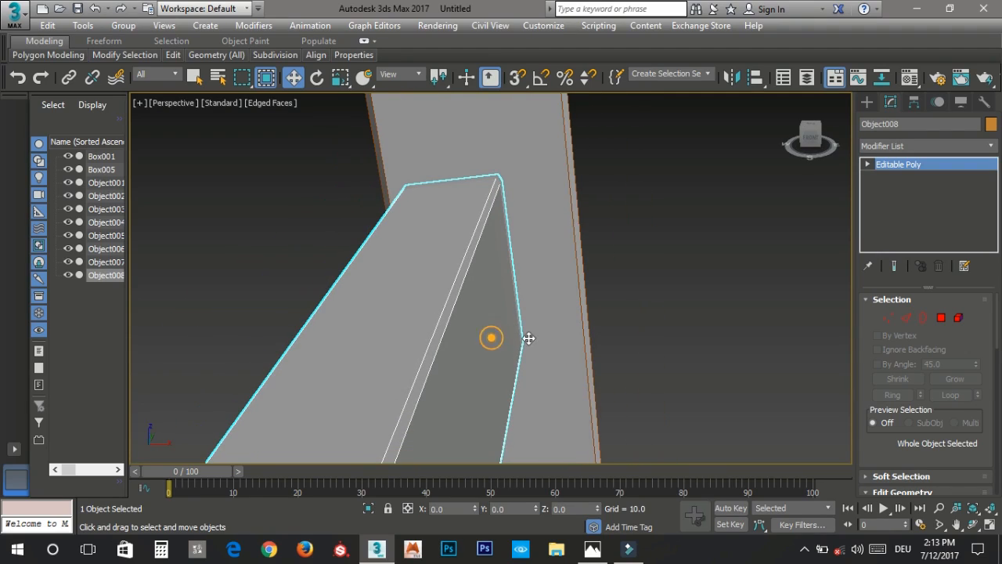
{"action": "scroll", "coordinate": [476, 326], "scroll_direction": "down", "scroll_amount": 3}
{"action": "middle_click_drag", "start_coordinate": [447, 318], "coordinate": [448, 307], "text": "alt"}
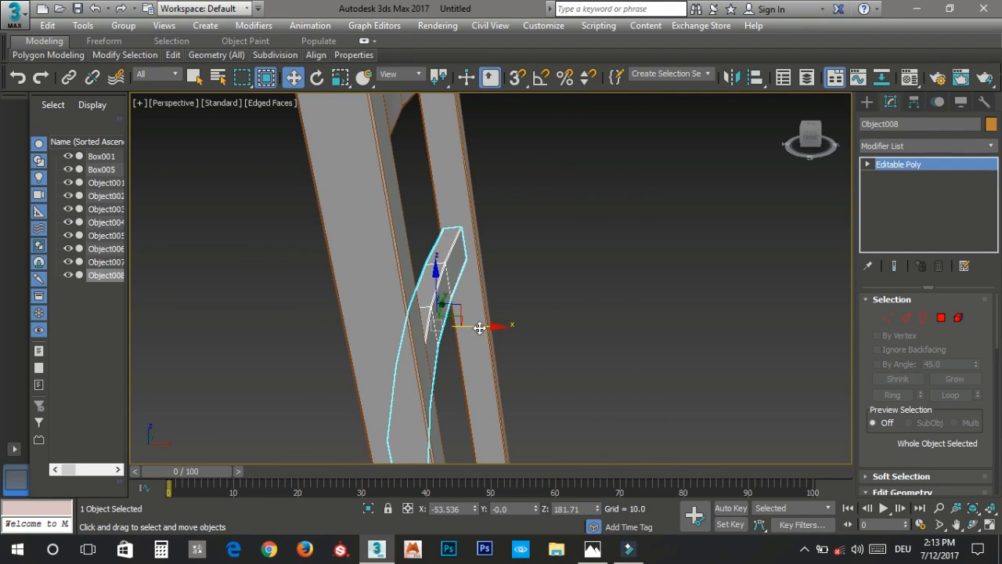
{"action": "left_click_drag", "start_coordinate": [479, 328], "coordinate": [485, 328]}
{"action": "scroll", "coordinate": [452, 202], "scroll_direction": "up", "scroll_amount": 5}
{"action": "middle_click_drag", "start_coordinate": [452, 204], "coordinate": [451, 292], "text": "alt"}
{"action": "scroll", "coordinate": [457, 307], "scroll_direction": "down", "scroll_amount": 5}
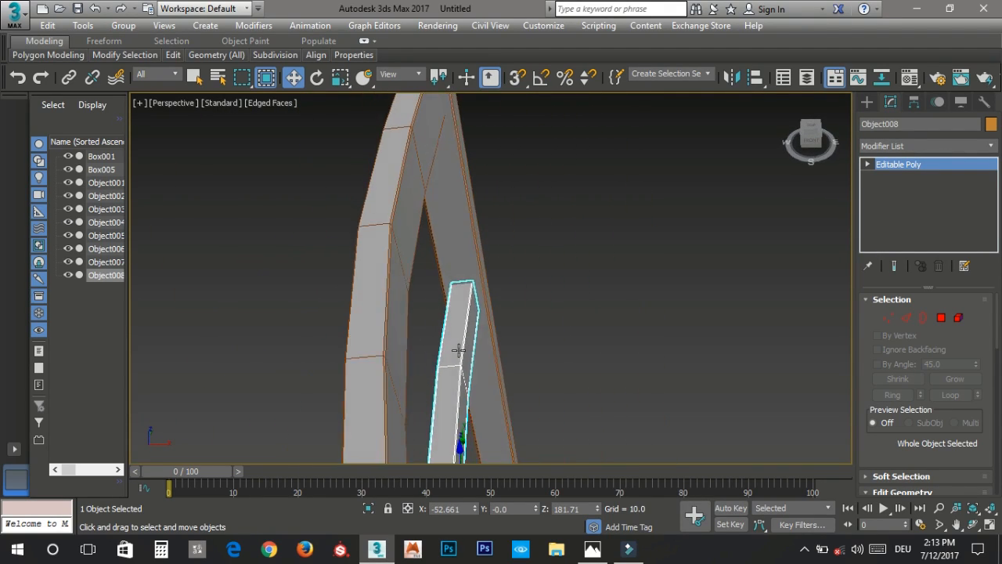
{"action": "scroll", "coordinate": [463, 277], "scroll_direction": "up", "scroll_amount": 5}
{"action": "left_click_drag", "start_coordinate": [445, 385], "coordinate": [457, 384]}
Step: Check the reference photo and raise the tilted rail to just below the top rail, at a height of about 205.6
{"action": "key", "text": "z"}
{"action": "middle_click_drag", "start_coordinate": [465, 372], "coordinate": [548, 352], "text": "alt"}
{"action": "scroll", "coordinate": [415, 342], "scroll_direction": "down", "scroll_amount": 5}
{"action": "scroll", "coordinate": [458, 297], "scroll_direction": "down", "scroll_amount": 3}
{"action": "left_click", "coordinate": [592, 548]}
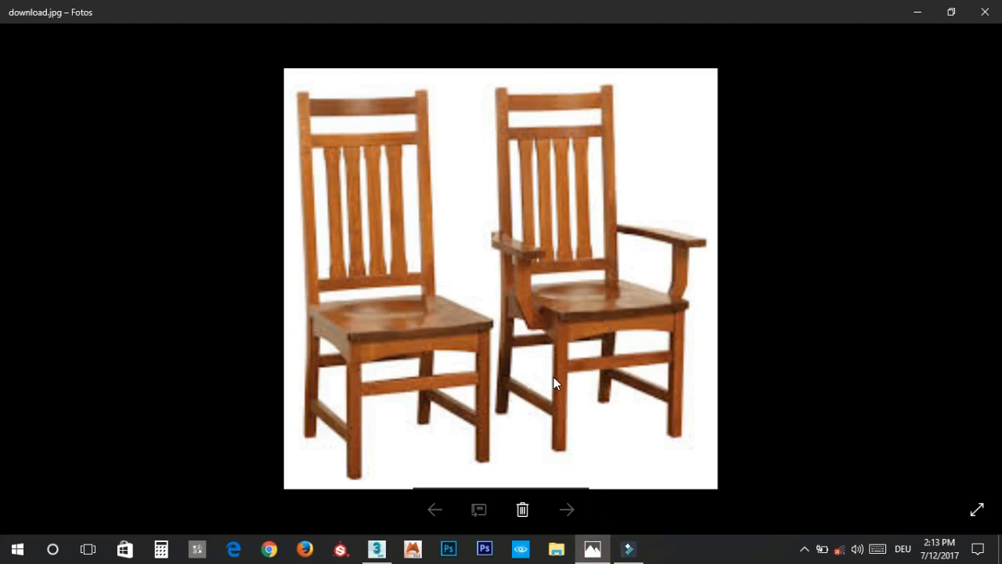
{"action": "left_click", "coordinate": [593, 548]}
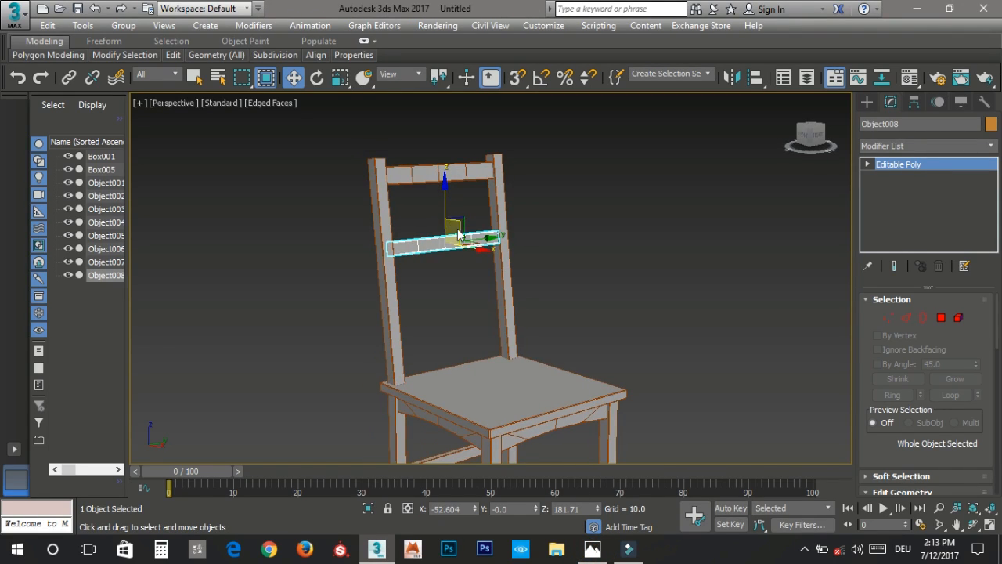
{"action": "middle_click_drag", "start_coordinate": [458, 230], "coordinate": [472, 219], "text": "alt"}
{"action": "left_click_drag", "start_coordinate": [472, 219], "coordinate": [462, 179]}
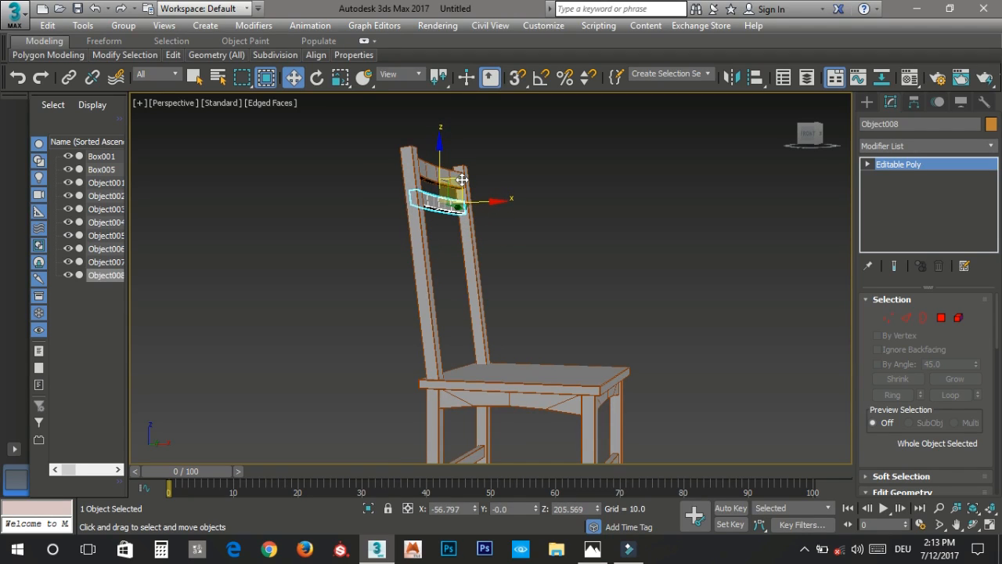
Step: Align the raised rail with the slanted posts at about X -55.7 and Z 207.7, and examine its fit
{"action": "key", "text": "alt+w"}
{"action": "right_click", "coordinate": [620, 181]}
{"action": "key", "text": "alt+w"}
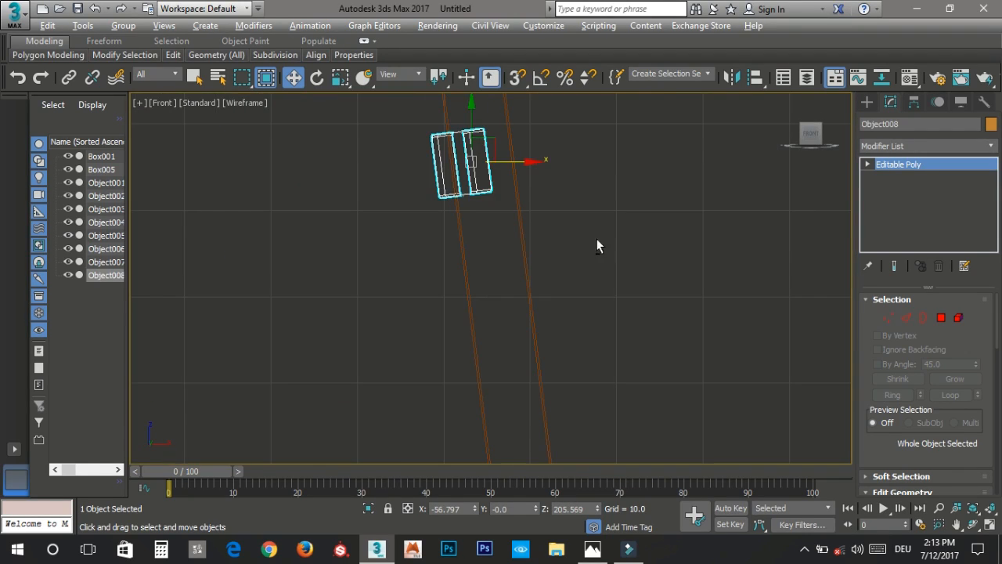
{"action": "key", "text": "alt+w"}
{"action": "right_click", "coordinate": [582, 306]}
{"action": "key", "text": "alt+w"}
{"action": "middle_click_drag", "start_coordinate": [496, 168], "coordinate": [473, 200], "text": "alt"}
{"action": "scroll", "coordinate": [475, 198], "scroll_direction": "up", "scroll_amount": 2}
{"action": "scroll", "coordinate": [472, 200], "scroll_direction": "up", "scroll_amount": 5}
{"action": "middle_click_drag", "start_coordinate": [384, 192], "coordinate": [506, 259]}
{"action": "left_click", "coordinate": [506, 259]}
{"action": "key", "text": "ctrl+z"}
{"action": "left_click", "coordinate": [531, 250]}
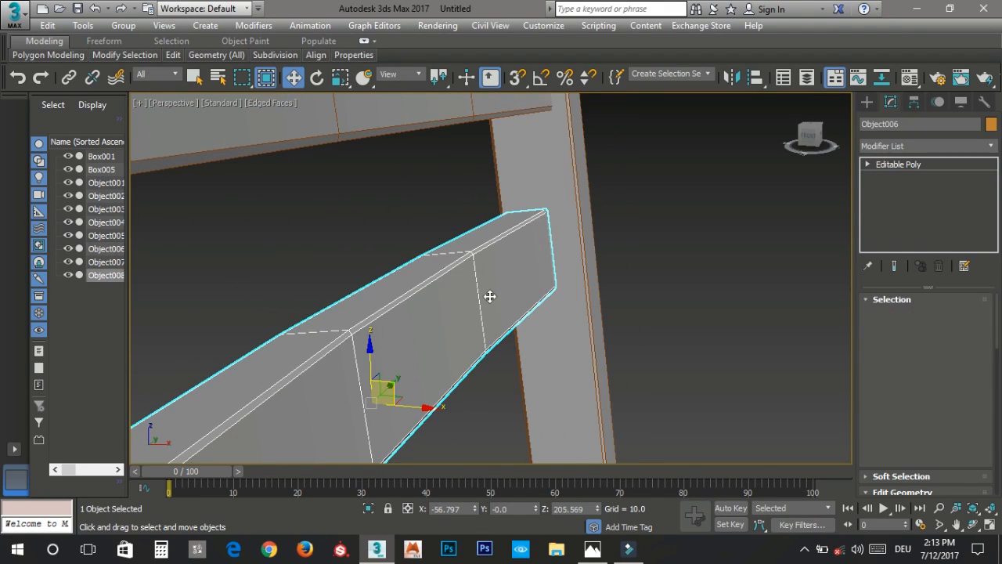
{"action": "left_click_drag", "start_coordinate": [459, 323], "coordinate": [491, 280]}
{"action": "middle_click_drag", "start_coordinate": [490, 280], "coordinate": [394, 278], "text": "alt"}
{"action": "scroll", "coordinate": [393, 230], "scroll_direction": "up", "scroll_amount": 5}
{"action": "middle_click_drag", "start_coordinate": [393, 231], "coordinate": [592, 306]}
{"action": "scroll", "coordinate": [550, 302], "scroll_direction": "up", "scroll_amount": 4}
{"action": "scroll", "coordinate": [593, 307], "scroll_direction": "down", "scroll_amount": 3}
{"action": "middle_click_drag", "start_coordinate": [486, 315], "coordinate": [443, 365], "text": "alt"}
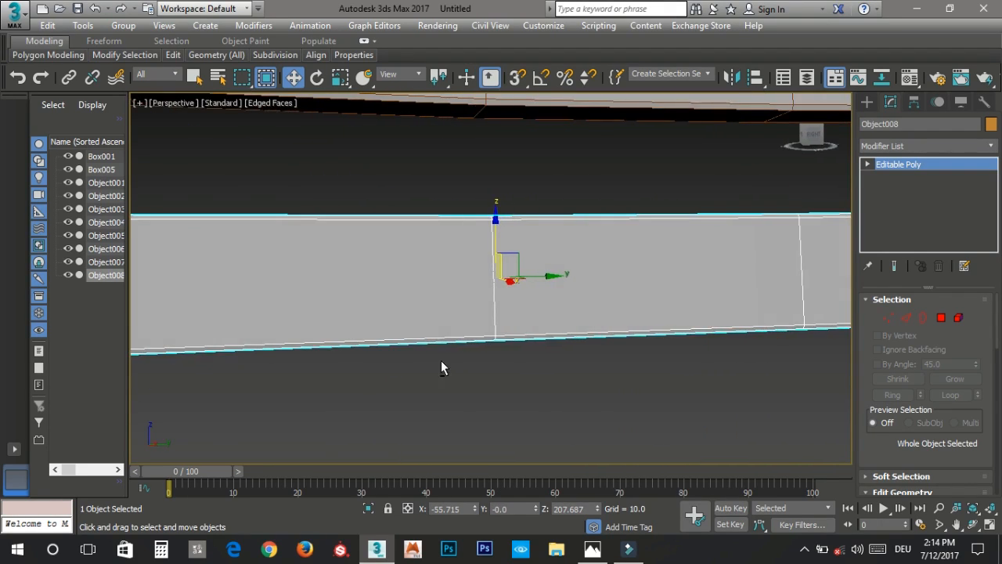
{"action": "scroll", "coordinate": [472, 385], "scroll_direction": "down", "scroll_amount": 5}
Step: Copy the second backrest rail straight down to just above the seat, at a height of about 113.6
{"action": "middle_click_drag", "start_coordinate": [478, 397], "coordinate": [466, 164], "text": "alt"}
{"action": "left_click_drag", "start_coordinate": [443, 132], "coordinate": [456, 298], "text": "shift"}
{"action": "left_click", "coordinate": [497, 336]}
{"action": "mouse_move", "coordinate": [496, 339]}
{"action": "middle_mouse_down", "text": "alt"}
{"action": "mouse_move", "coordinate": [501, 317]}
{"action": "mouse_move", "coordinate": [478, 339]}
{"action": "middle_mouse_up", "text": "alt"}
{"action": "left_click_drag", "start_coordinate": [478, 339], "coordinate": [513, 337]}
{"action": "middle_click_drag", "start_coordinate": [513, 336], "coordinate": [481, 338], "text": "alt"}
{"action": "left_click_drag", "start_coordinate": [487, 324], "coordinate": [509, 346]}
{"action": "middle_click_drag", "start_coordinate": [552, 345], "coordinate": [521, 345], "text": "alt"}
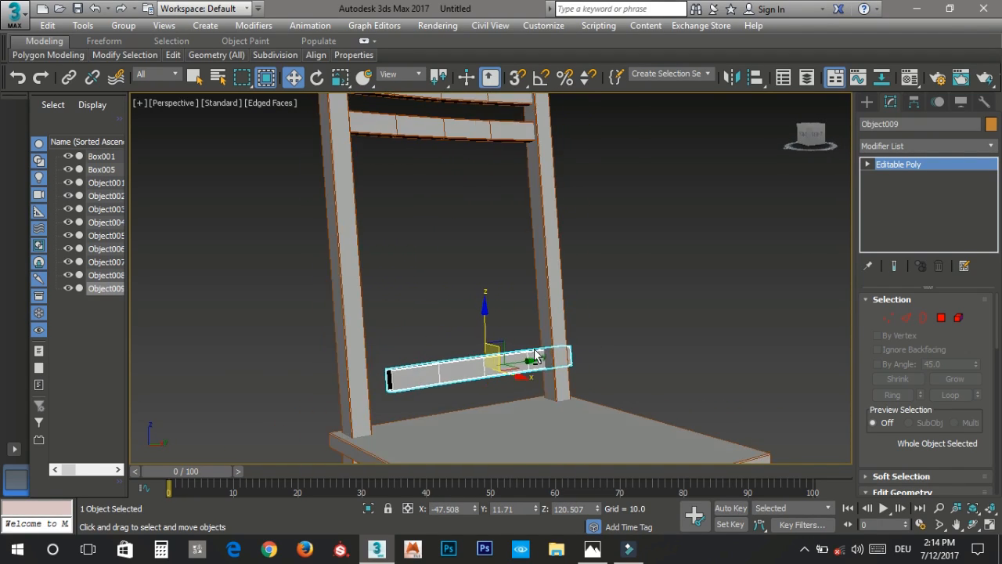
{"action": "left_click", "coordinate": [592, 550]}
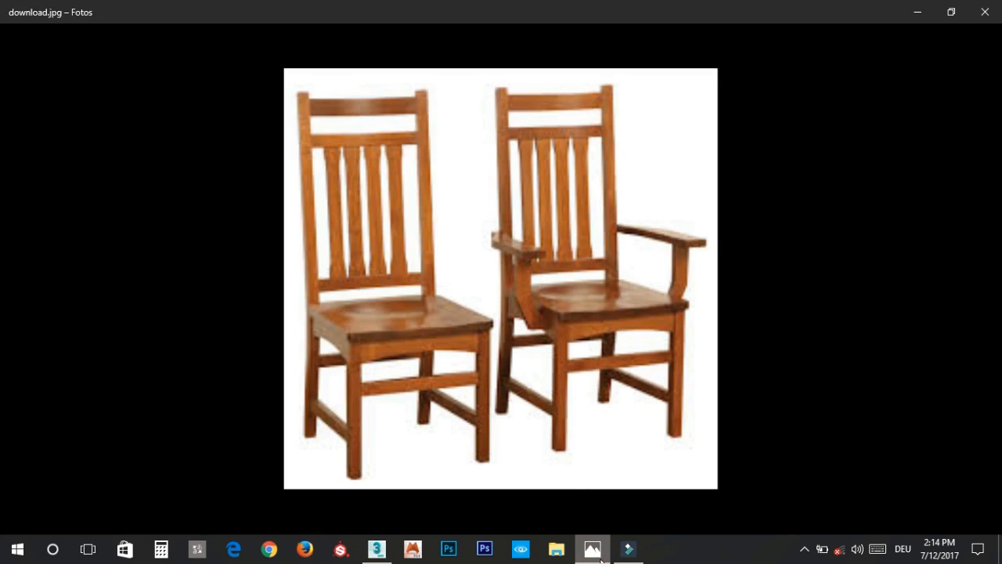
{"action": "left_click", "coordinate": [600, 559]}
{"action": "middle_click_drag", "start_coordinate": [492, 425], "coordinate": [451, 423], "text": "alt"}
{"action": "left_click_drag", "start_coordinate": [486, 389], "coordinate": [476, 361]}
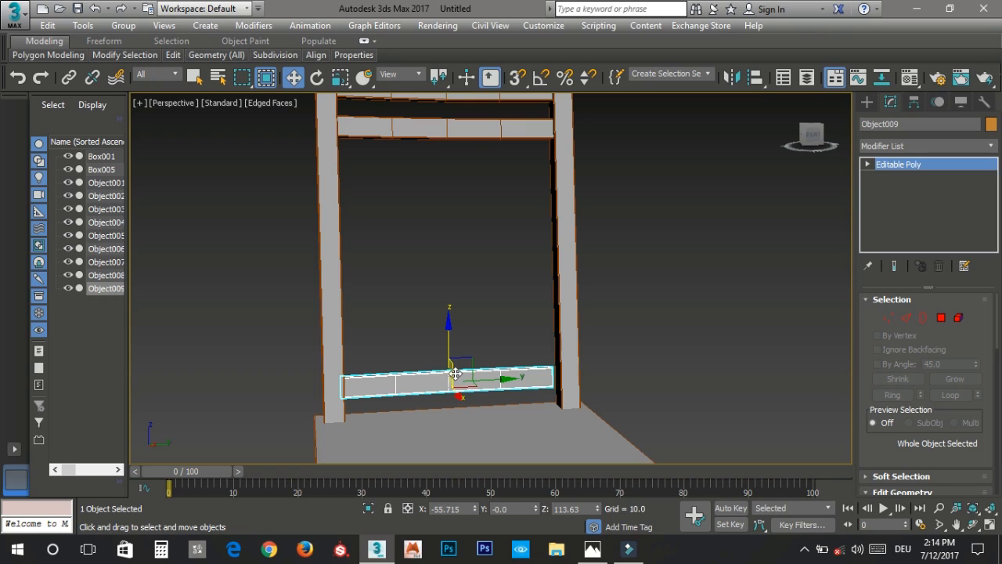
Step: Move the copied bottom rail forward along X to about -44.6 so it sits between the posts
{"action": "key", "text": "z"}
{"action": "middle_click_drag", "start_coordinate": [501, 293], "coordinate": [522, 313], "text": "alt"}
{"action": "scroll", "coordinate": [525, 311], "scroll_direction": "up", "scroll_amount": 2}
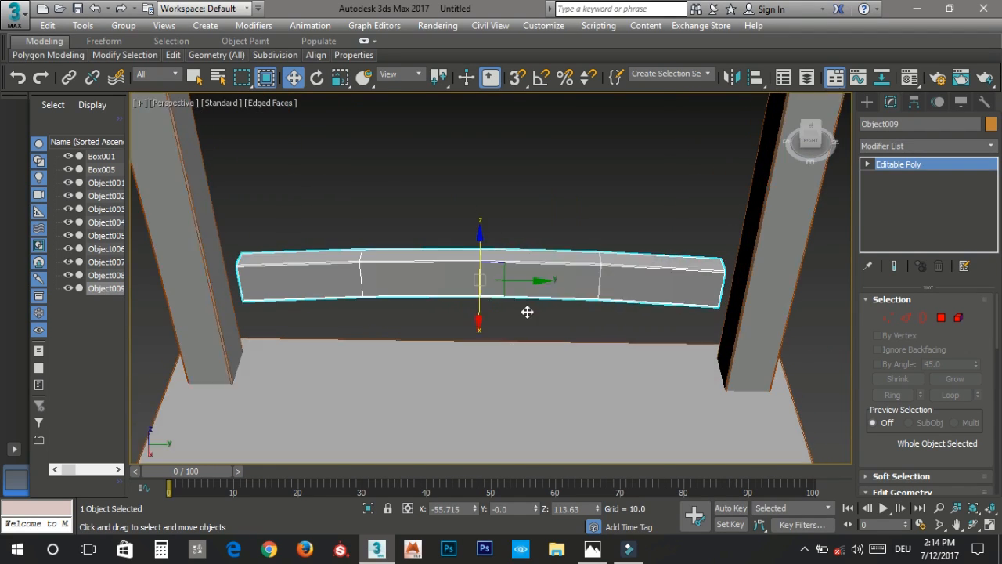
{"action": "left_click_drag", "start_coordinate": [479, 329], "coordinate": [483, 377]}
{"action": "middle_click_drag", "start_coordinate": [519, 305], "coordinate": [560, 288], "text": "alt"}
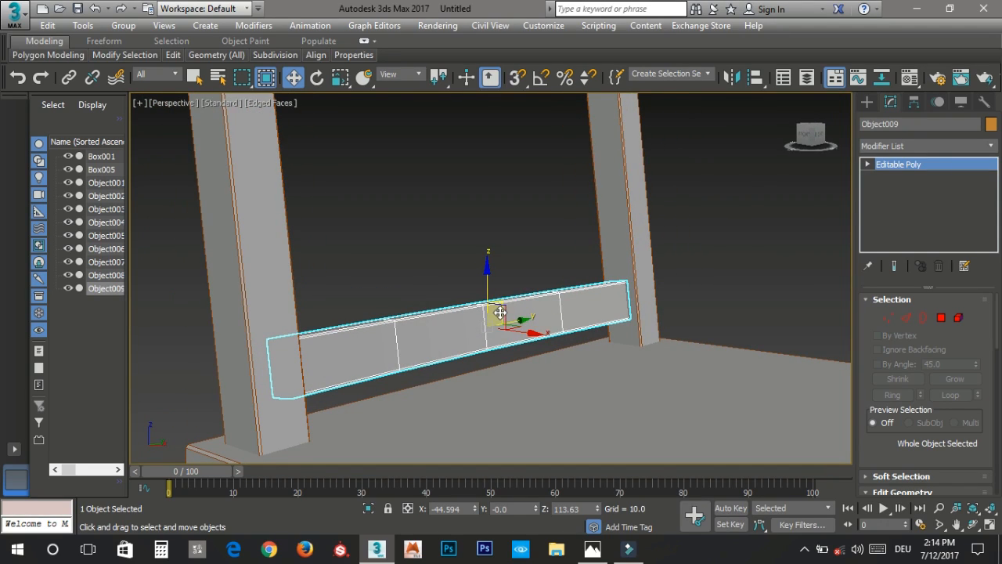
Step: Raise the bottom rail to about 119.9 and adjust its depth to about X -45.0 to fit the slanted posts
{"action": "left_click_drag", "start_coordinate": [496, 297], "coordinate": [505, 286]}
{"action": "middle_click_drag", "start_coordinate": [536, 325], "coordinate": [569, 329], "text": "alt"}
{"action": "left_click_drag", "start_coordinate": [517, 403], "coordinate": [511, 402]}
{"action": "middle_click_drag", "start_coordinate": [519, 368], "coordinate": [396, 406], "text": "alt"}
{"action": "left_click_drag", "start_coordinate": [402, 424], "coordinate": [406, 420]}
{"action": "scroll", "coordinate": [405, 392], "scroll_direction": "down", "scroll_amount": 5}
{"action": "middle_click_drag", "start_coordinate": [407, 381], "coordinate": [518, 337], "text": "alt"}
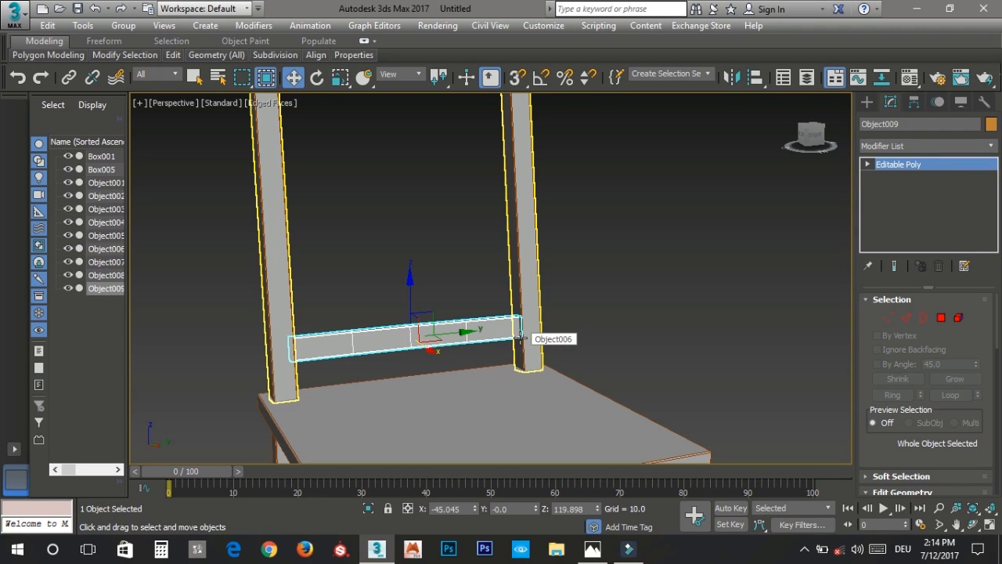
{"action": "middle_click_drag", "start_coordinate": [520, 337], "coordinate": [491, 372], "text": "alt"}
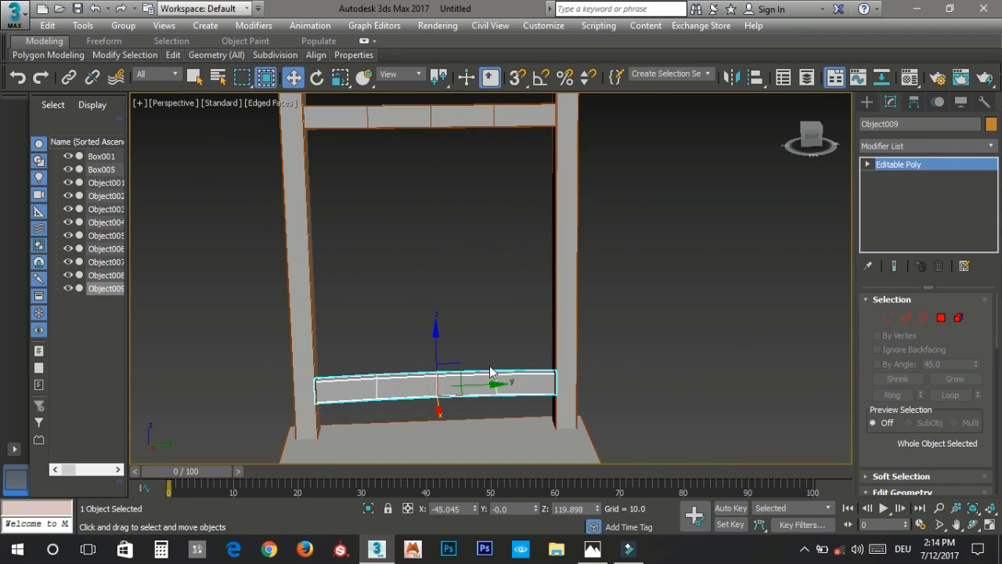
Step: Check the reference photo and copy the straight back leg stretcher up into the backrest at a height of about 144.9
{"action": "left_click", "coordinate": [593, 550]}
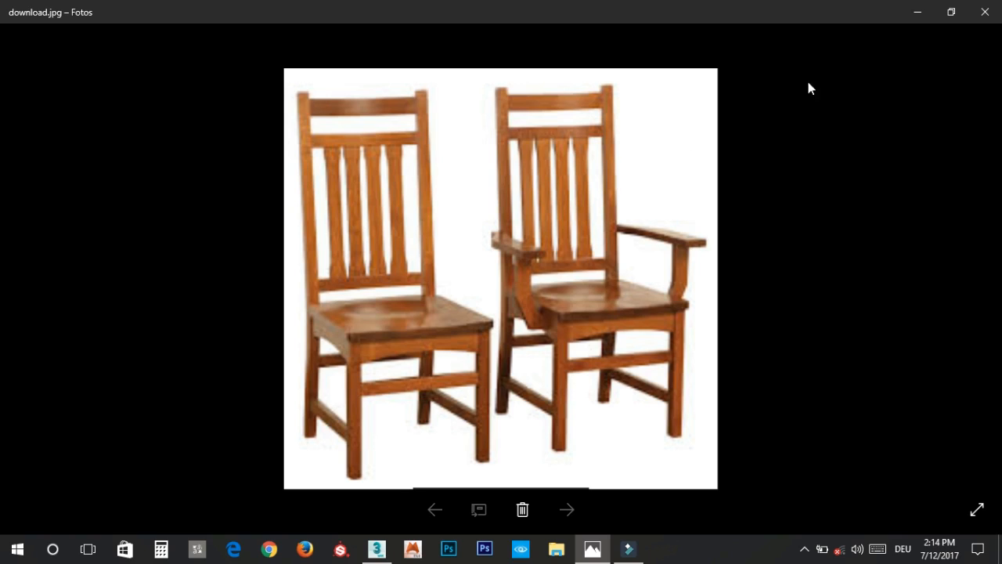
{"action": "left_click", "coordinate": [918, 18]}
{"action": "scroll", "coordinate": [526, 290], "scroll_direction": "down", "scroll_amount": 5}
{"action": "middle_click_drag", "start_coordinate": [468, 335], "coordinate": [659, 256], "text": "alt"}
{"action": "left_click", "coordinate": [528, 366]}
{"action": "middle_click_drag", "start_coordinate": [528, 367], "coordinate": [527, 349], "text": "alt"}
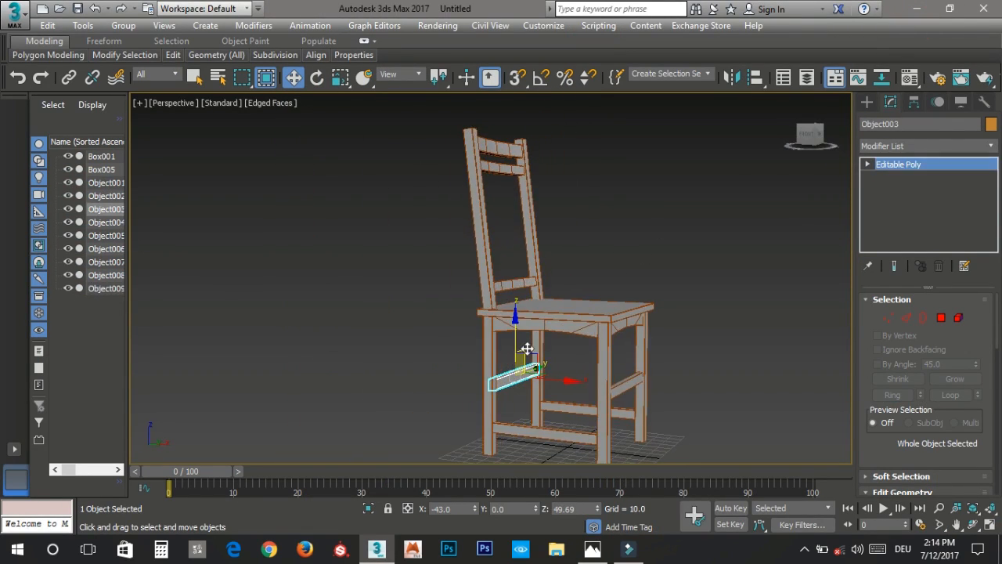
{"action": "left_click_drag", "start_coordinate": [516, 331], "coordinate": [515, 254], "text": "shift"}
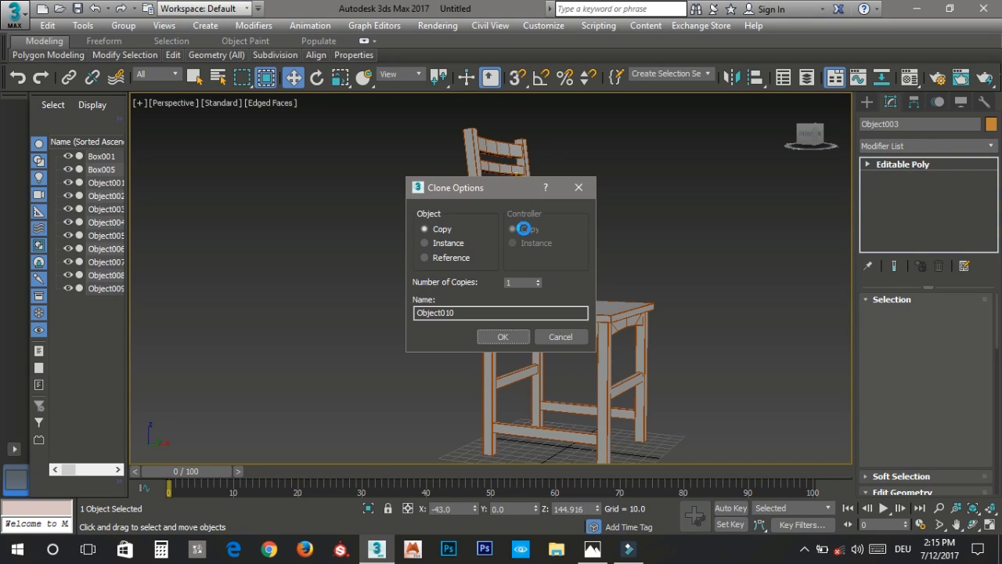
{"action": "left_click", "coordinate": [505, 336]}
Step: Rotate the copied bar 90 degrees to stand upright and raise it to about 162.6, spanning the second and bottom rails
{"action": "scroll", "coordinate": [513, 254], "scroll_direction": "up", "scroll_amount": 6}
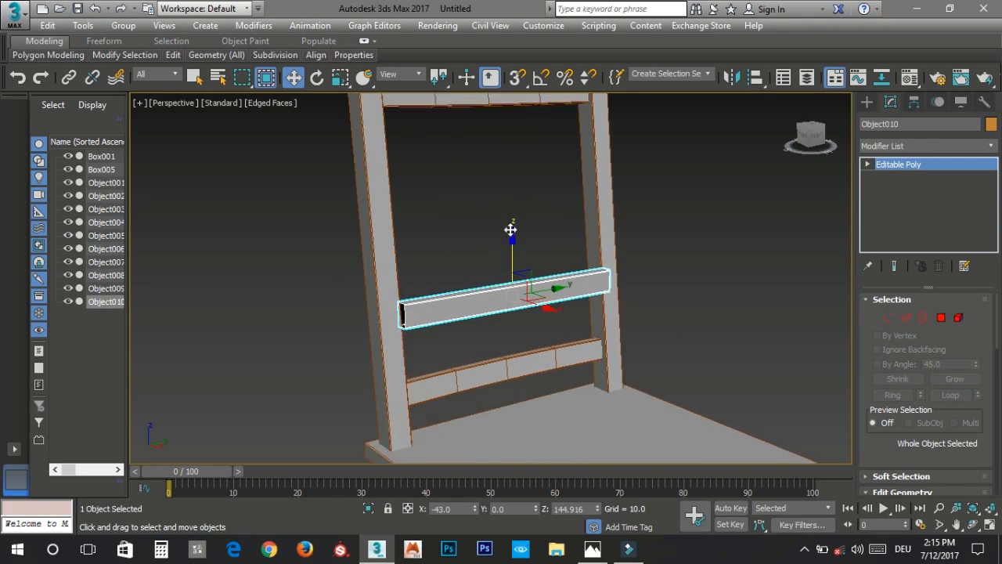
{"action": "key", "text": "e"}
{"action": "middle_click_drag", "start_coordinate": [513, 277], "coordinate": [532, 259], "text": "alt"}
{"action": "key", "text": "a"}
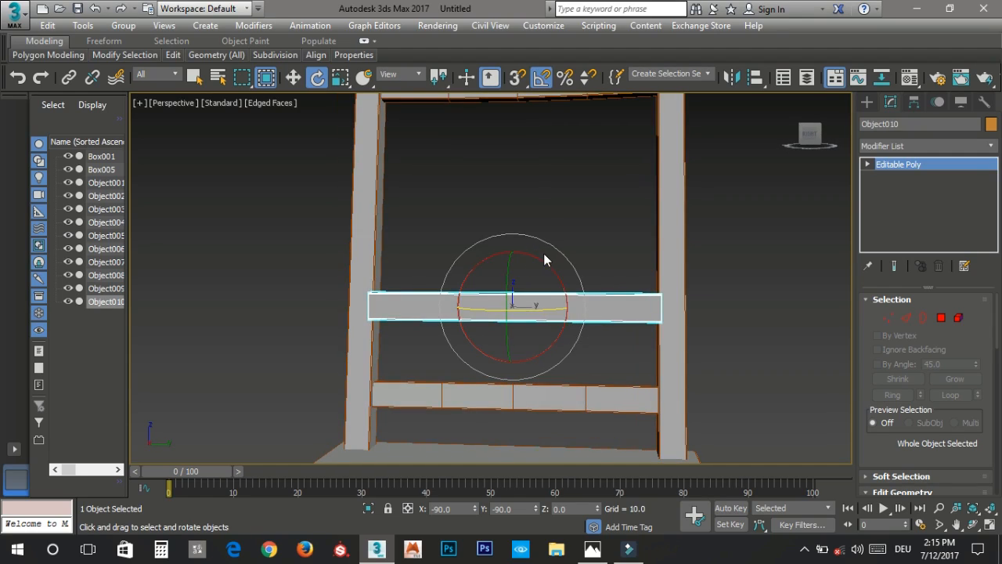
{"action": "left_click_drag", "start_coordinate": [531, 252], "coordinate": [496, 248]}
{"action": "key", "text": "w"}
{"action": "middle_click_drag", "start_coordinate": [496, 248], "coordinate": [518, 265], "text": "alt"}
{"action": "left_click", "coordinate": [593, 550]}
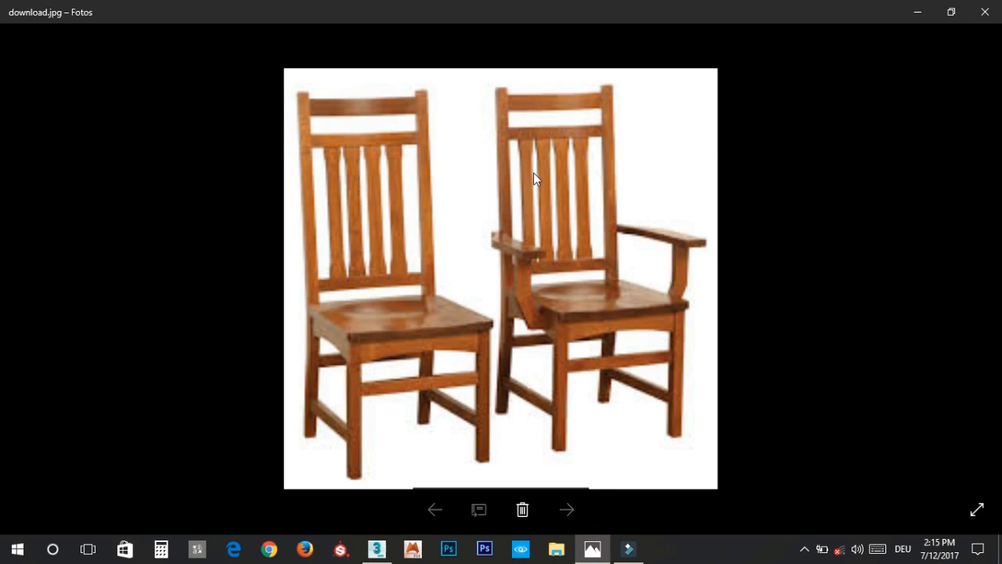
{"action": "left_click", "coordinate": [925, 10]}
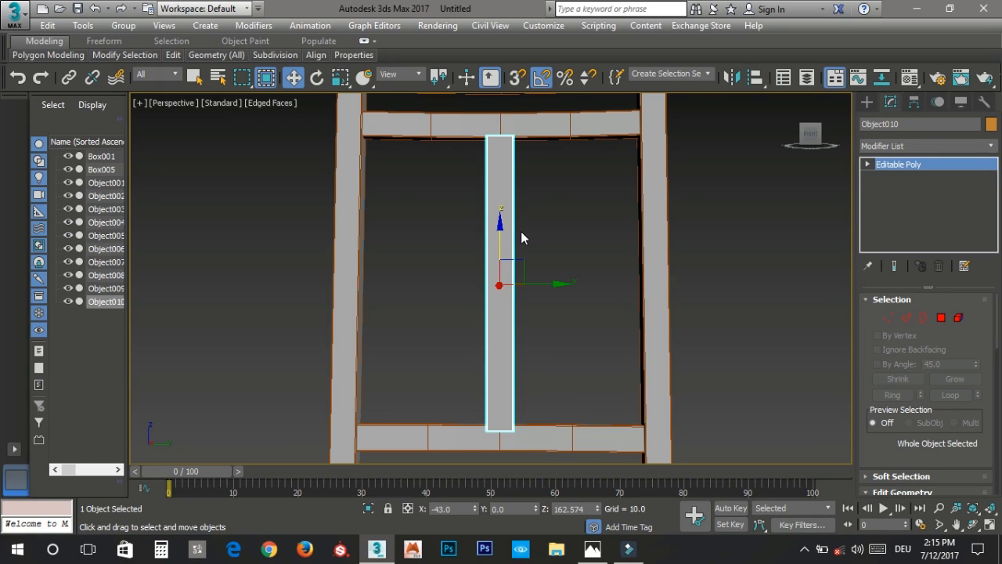
Step: Connect the upright slat's lengthwise edges with 2 segments and a pinch of 67
{"action": "key", "text": "2"}
{"action": "left_click", "coordinate": [561, 231]}
{"action": "left_click_drag", "start_coordinate": [395, 252], "coordinate": [575, 281]}
{"action": "right_click", "coordinate": [532, 263]}
{"action": "left_click", "coordinate": [406, 309]}
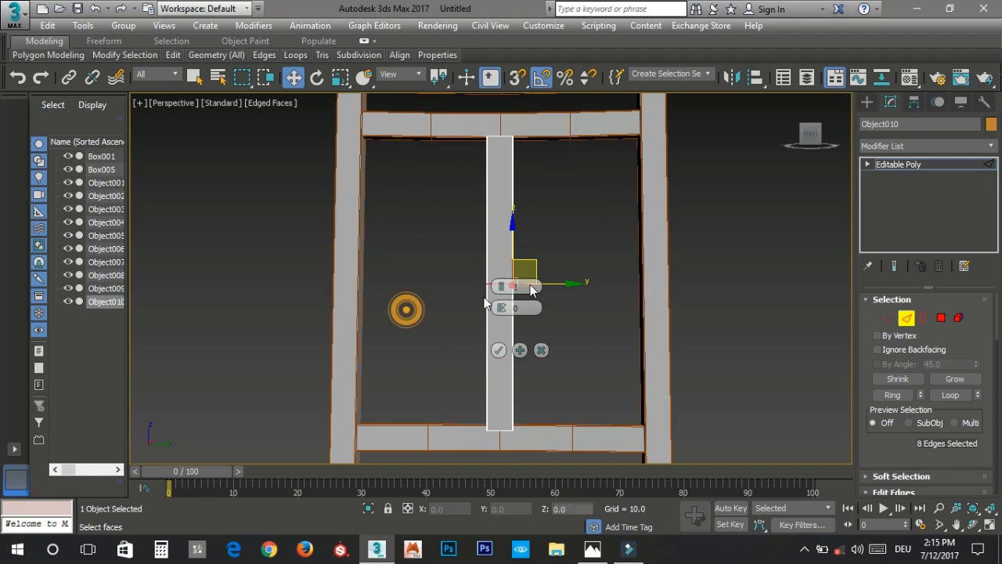
{"action": "middle_click_drag", "start_coordinate": [474, 286], "coordinate": [329, 306]}
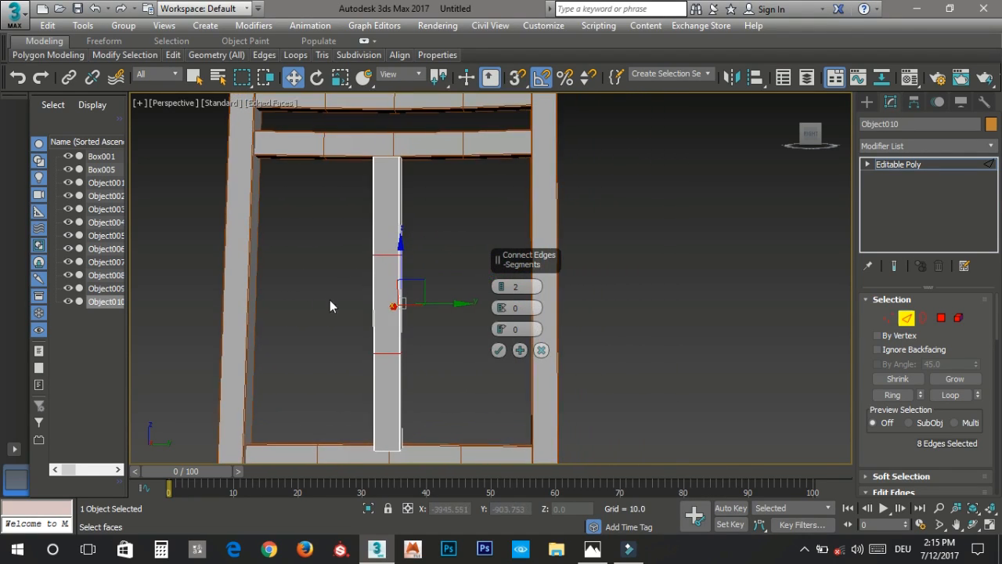
{"action": "left_click_drag", "start_coordinate": [501, 275], "coordinate": [543, 117]}
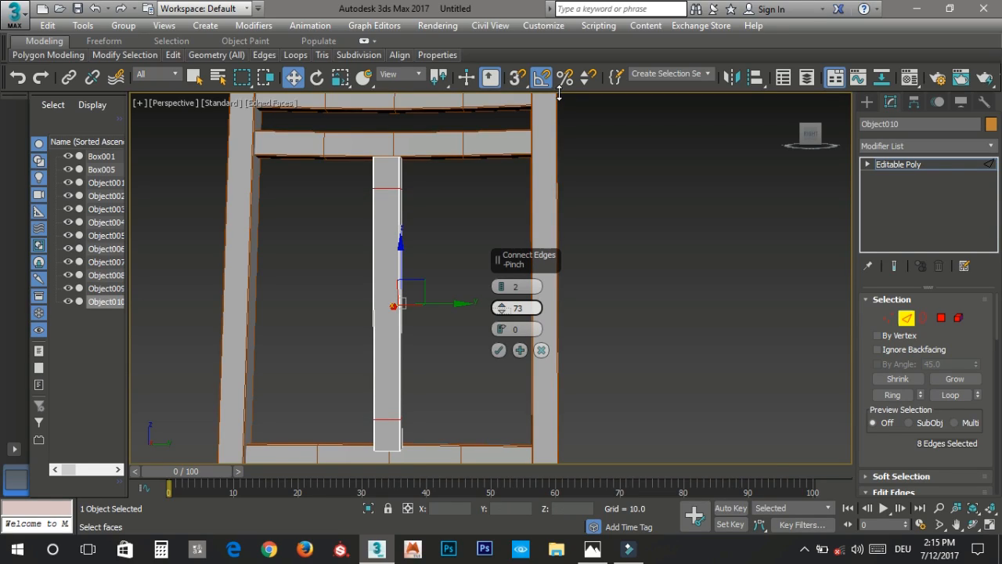
{"action": "left_click", "coordinate": [520, 350]}
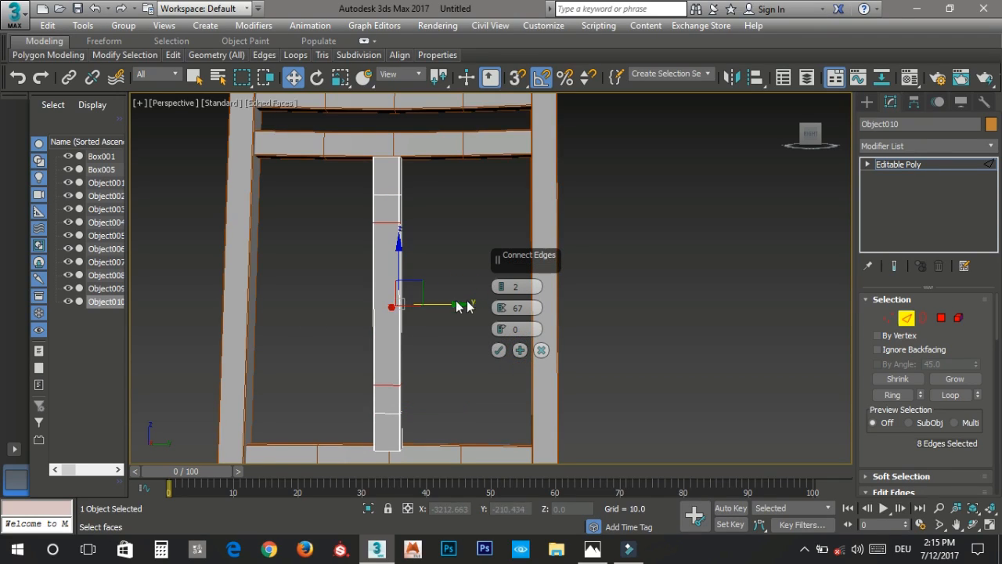
Step: Connect the slat's middle edges with another 2 segments, pinched close to the first pair of loops
{"action": "left_click_drag", "start_coordinate": [501, 312], "coordinate": [499, 329]}
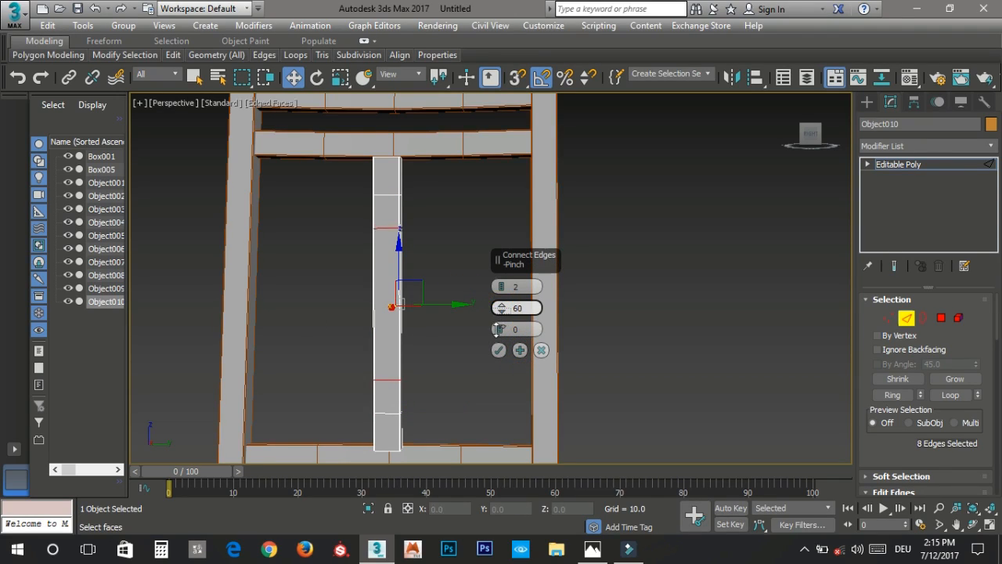
{"action": "left_click", "coordinate": [499, 350]}
{"action": "key", "text": "r"}
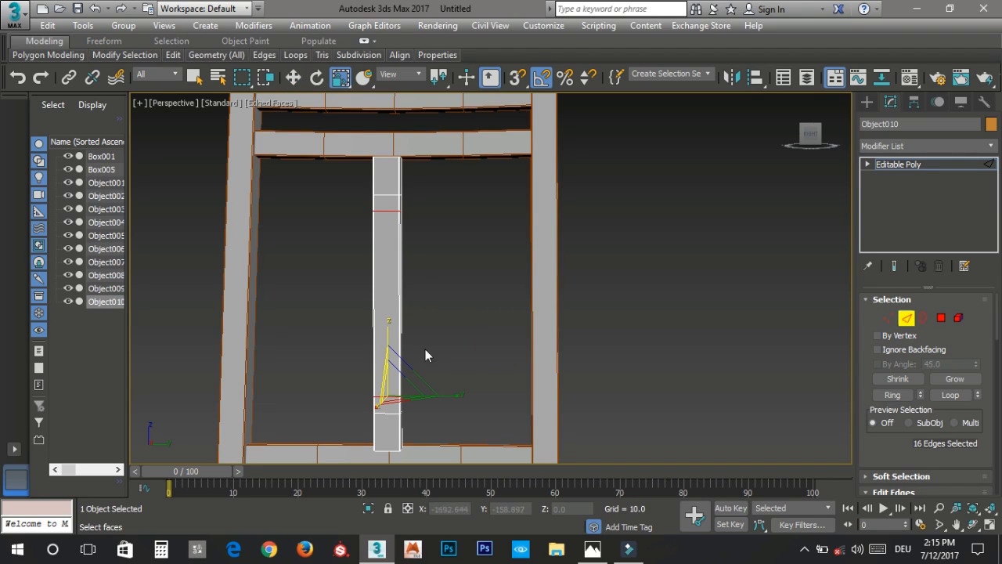
Step: Scale the slat's selected inner edge loops down so its middle section becomes narrower and thinner than both ends
{"action": "left_click_drag", "start_coordinate": [398, 392], "coordinate": [395, 423]}
{"action": "middle_click_drag", "start_coordinate": [394, 423], "coordinate": [391, 356], "text": "alt"}
{"action": "left_click_drag", "start_coordinate": [388, 330], "coordinate": [390, 301]}
{"action": "left_click_drag", "start_coordinate": [378, 383], "coordinate": [381, 376]}
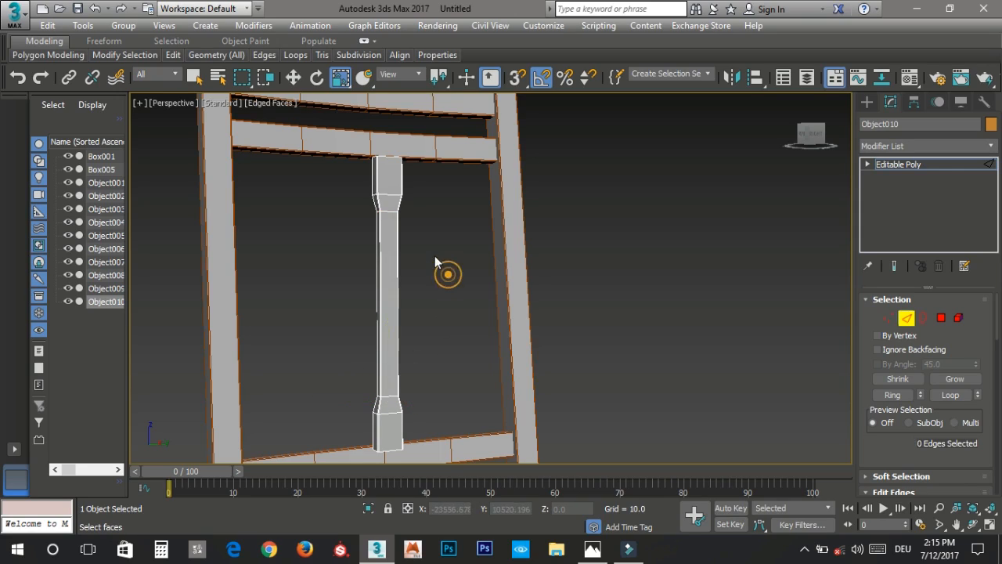
Step: Select the edge loops at the start and end of the taper at both ends of the slat
{"action": "scroll", "coordinate": [387, 415], "scroll_direction": "up", "scroll_amount": 2}
{"action": "double_click", "coordinate": [388, 414]}
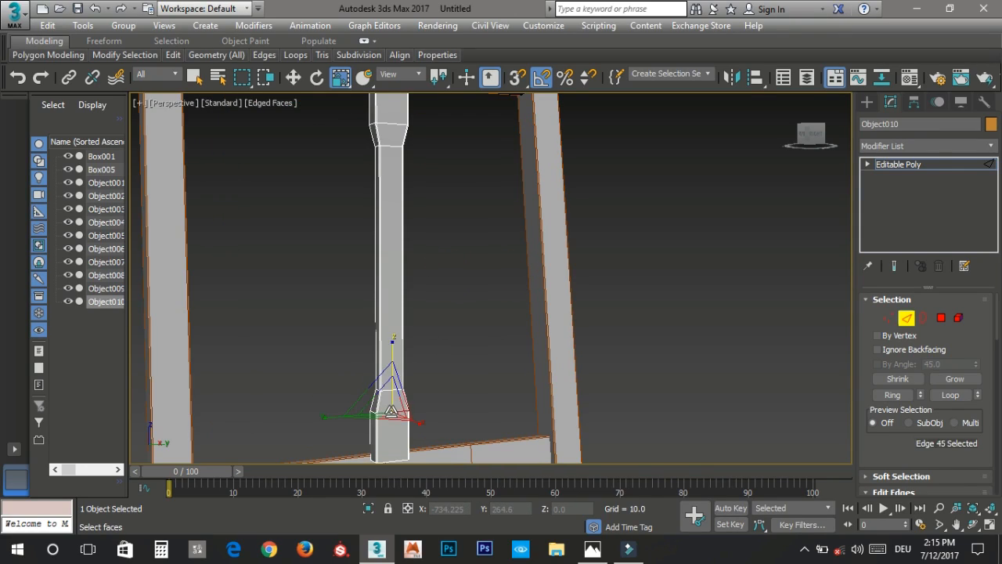
{"action": "key", "text": "w"}
{"action": "left_click_drag", "start_coordinate": [394, 389], "coordinate": [393, 147]}
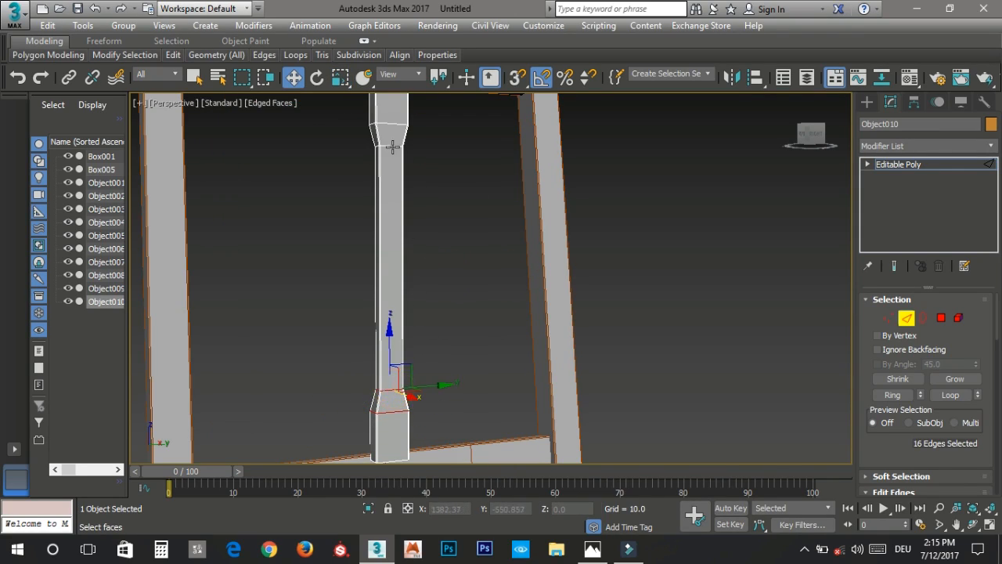
{"action": "double_click", "coordinate": [386, 145], "text": "ctrl"}
{"action": "key", "text": "ctrl+z"}
{"action": "left_click", "coordinate": [496, 225]}
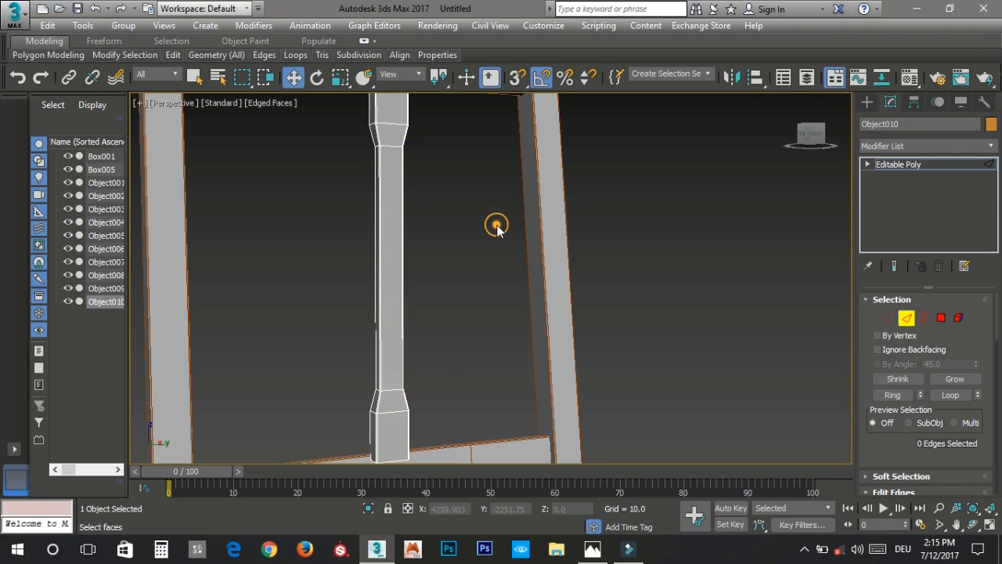
{"action": "key", "text": "ctrl+z"}
{"action": "key", "text": "F4"}
{"action": "middle_click_drag", "start_coordinate": [491, 262], "coordinate": [413, 393], "text": "alt"}
{"action": "key", "text": "2"}
{"action": "scroll", "coordinate": [412, 393], "scroll_direction": "up", "scroll_amount": 3}
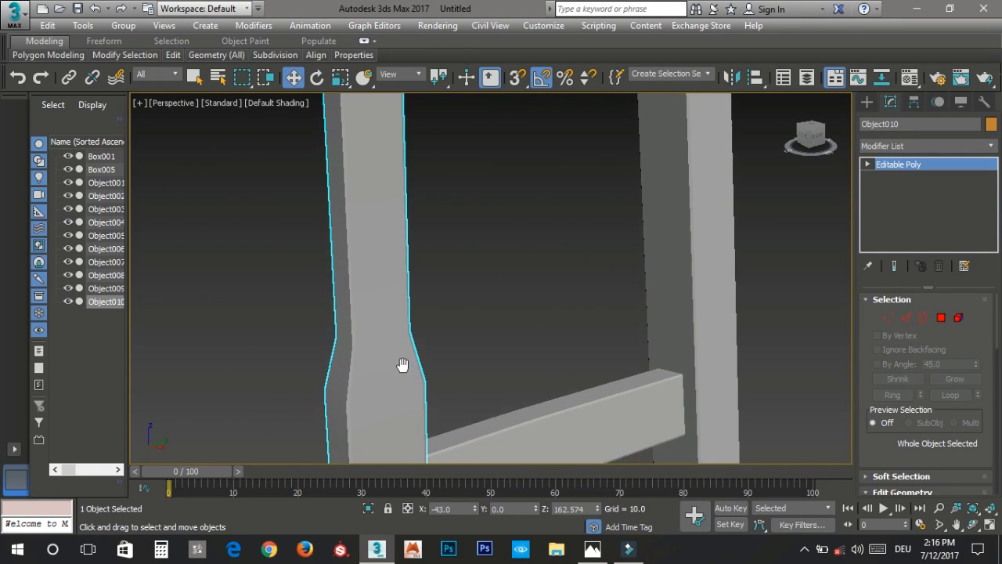
{"action": "key", "text": "2"}
{"action": "right_click", "coordinate": [387, 369]}
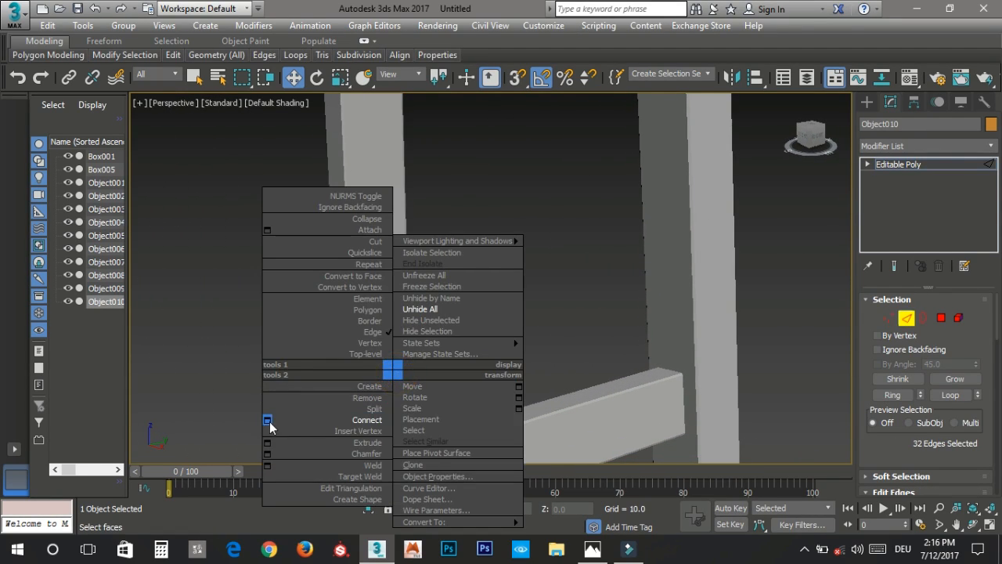
{"action": "left_click", "coordinate": [266, 420]}
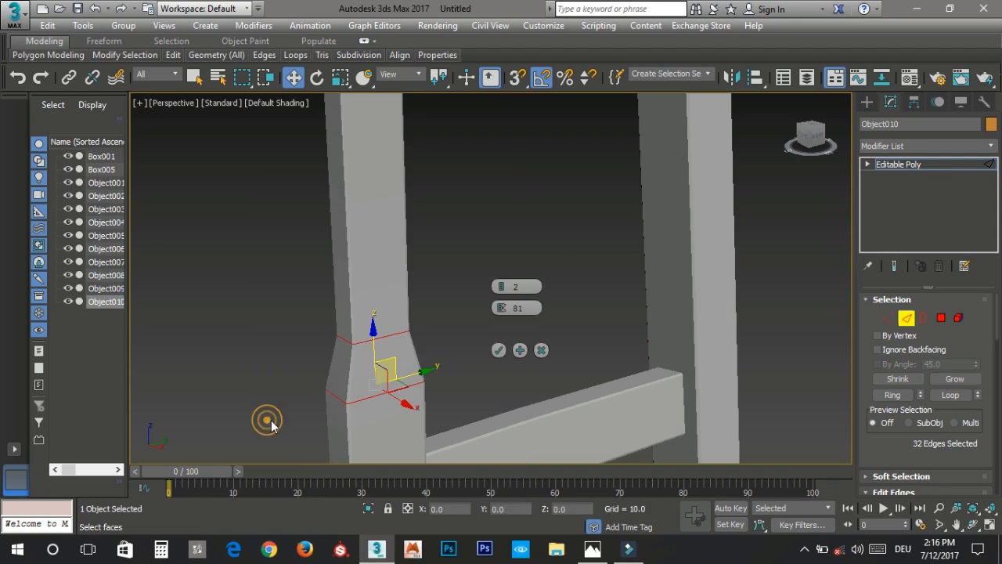
{"action": "left_click", "coordinate": [542, 351]}
Step: Chamfer the selected taper loops by a small amount with 1 segment and finish editing the slat's edges
{"action": "right_click", "coordinate": [371, 376]}
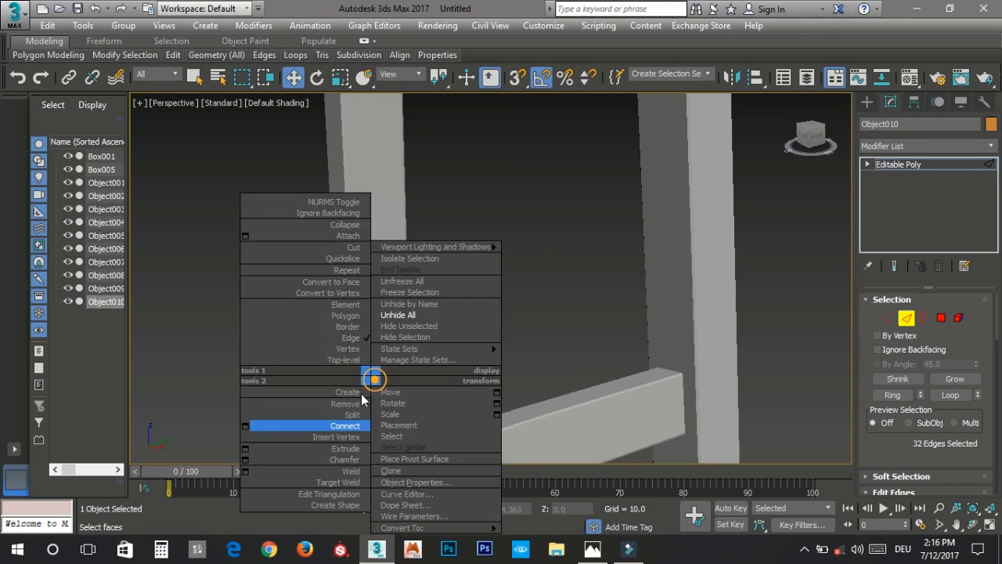
{"action": "left_click", "coordinate": [245, 460]}
{"action": "key", "text": "F4"}
{"action": "scroll", "coordinate": [404, 397], "scroll_direction": "up", "scroll_amount": 2}
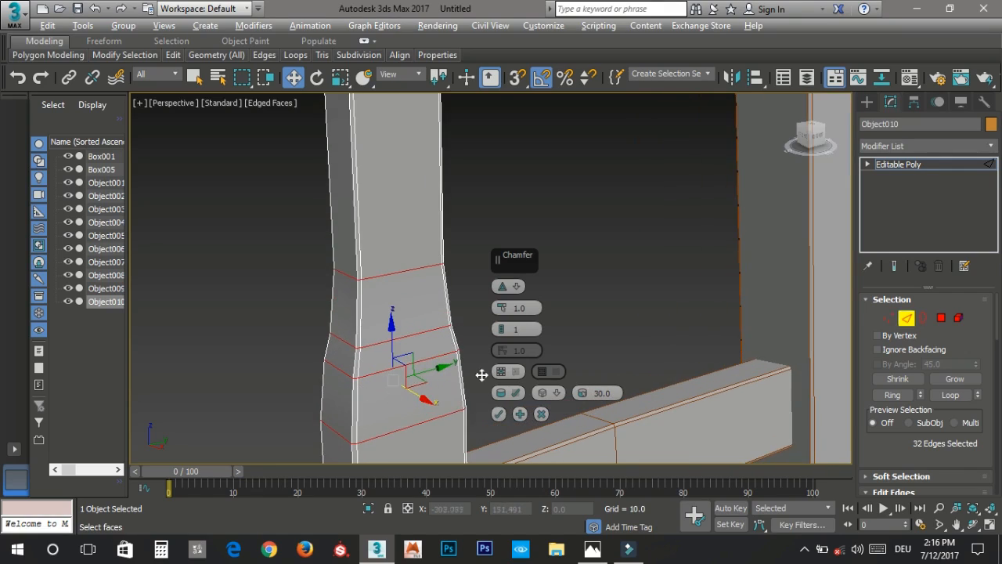
{"action": "right_click", "coordinate": [502, 309]}
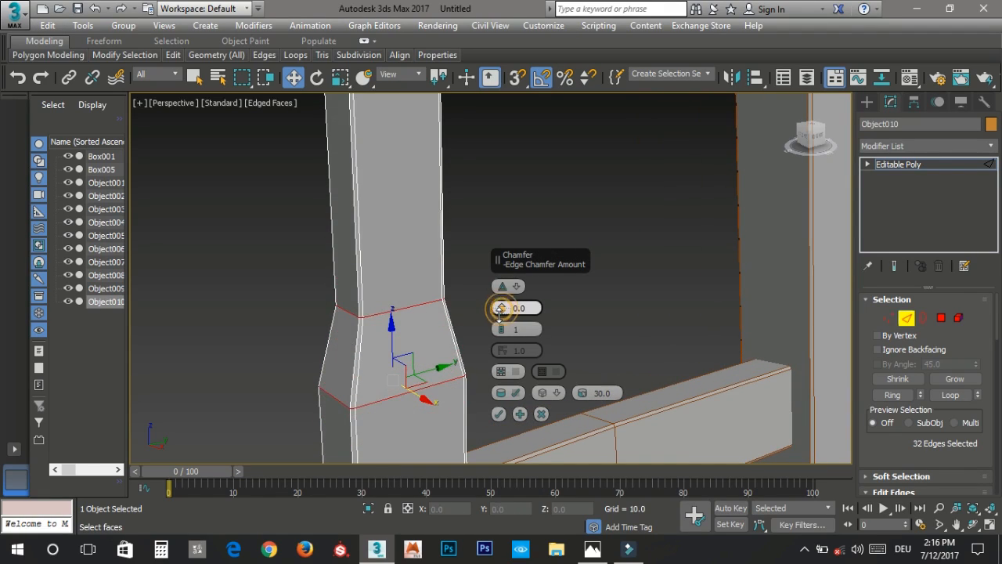
{"action": "left_click", "coordinate": [499, 413]}
{"action": "left_click", "coordinate": [525, 306]}
{"action": "scroll", "coordinate": [528, 309], "scroll_direction": "down", "scroll_amount": 4}
{"action": "key", "text": "6"}
{"action": "key", "text": "F4"}
Step: Move the slat along X to about -46.1 so it sits over the backrest's bottom rail
{"action": "mouse_move", "coordinate": [548, 279]}
{"action": "middle_mouse_down", "text": "alt"}
{"action": "mouse_move", "coordinate": [510, 314]}
{"action": "mouse_move", "coordinate": [450, 318]}
{"action": "mouse_move", "coordinate": [470, 297]}
{"action": "mouse_move", "coordinate": [496, 327]}
{"action": "mouse_move", "coordinate": [461, 396]}
{"action": "mouse_move", "coordinate": [537, 353]}
{"action": "mouse_move", "coordinate": [494, 354]}
{"action": "mouse_move", "coordinate": [527, 349]}
{"action": "middle_mouse_up", "text": "alt"}
{"action": "scroll", "coordinate": [469, 296], "scroll_direction": "down", "scroll_amount": 4}
{"action": "scroll", "coordinate": [472, 323], "scroll_direction": "up", "scroll_amount": 2}
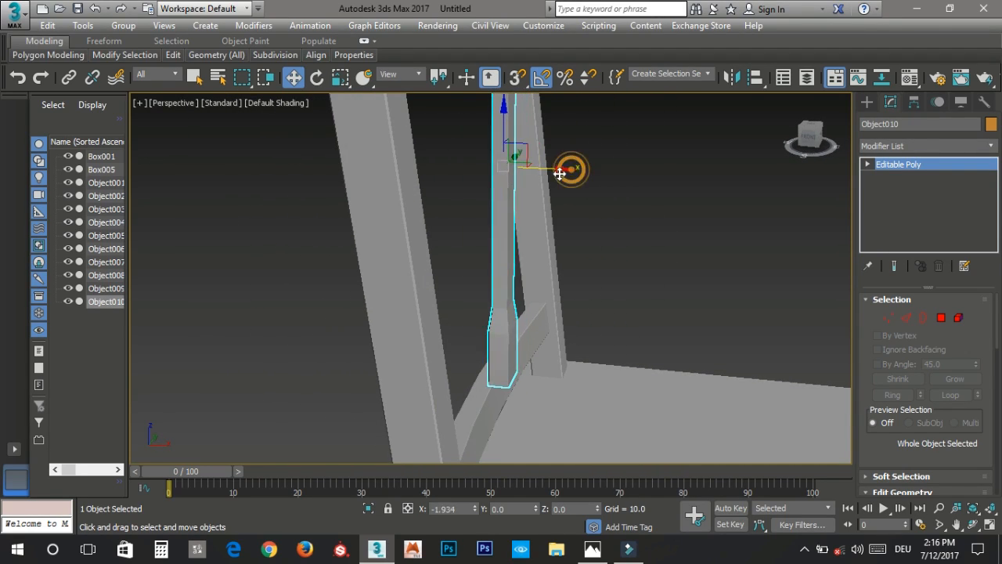
{"action": "middle_click_drag", "start_coordinate": [519, 297], "coordinate": [505, 414], "text": "alt"}
{"action": "left_click_drag", "start_coordinate": [505, 413], "coordinate": [489, 415]}
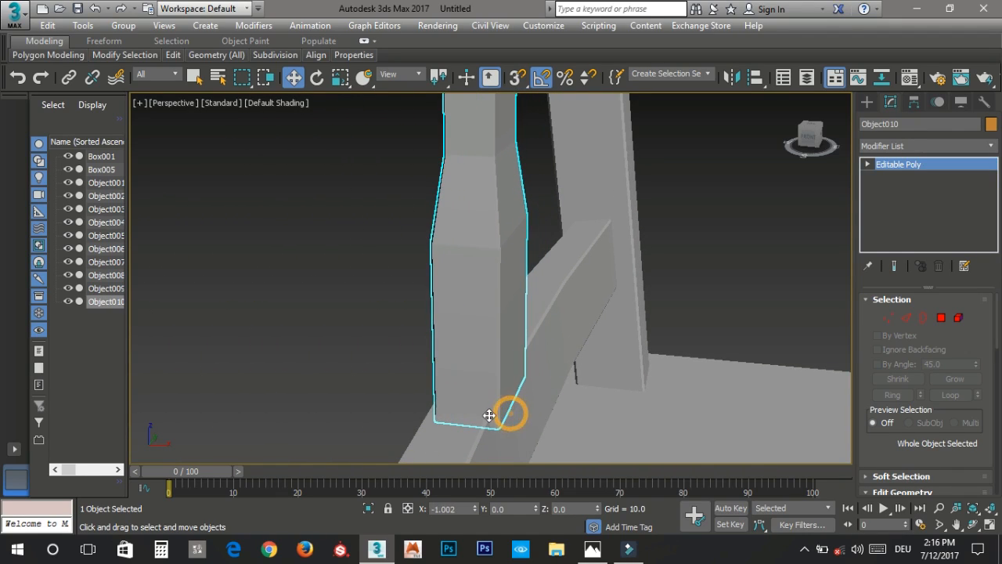
{"action": "middle_click_drag", "start_coordinate": [491, 358], "coordinate": [540, 241], "text": "alt"}
Step: Try scaling the slat's thickness along X, and isolate the slat in the top view
{"action": "key", "text": "r"}
{"action": "mouse_move", "coordinate": [553, 240]}
{"action": "left_mouse_down"}
{"action": "mouse_move", "coordinate": [531, 245]}
{"action": "mouse_move", "coordinate": [538, 250]}
{"action": "left_mouse_up"}
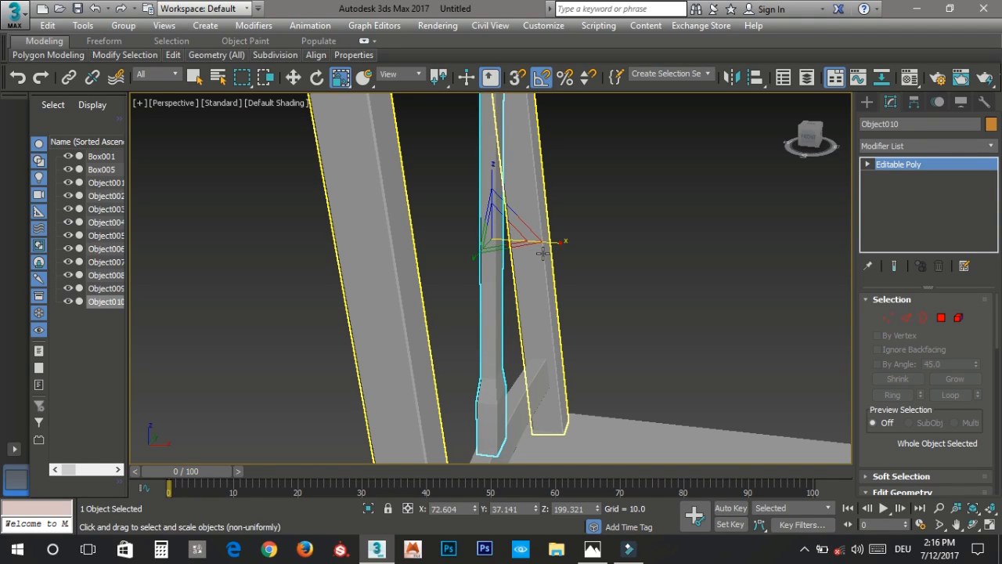
{"action": "key", "text": "w"}
{"action": "key", "text": "t"}
{"action": "right_click", "coordinate": [415, 188]}
{"action": "left_click", "coordinate": [459, 155]}
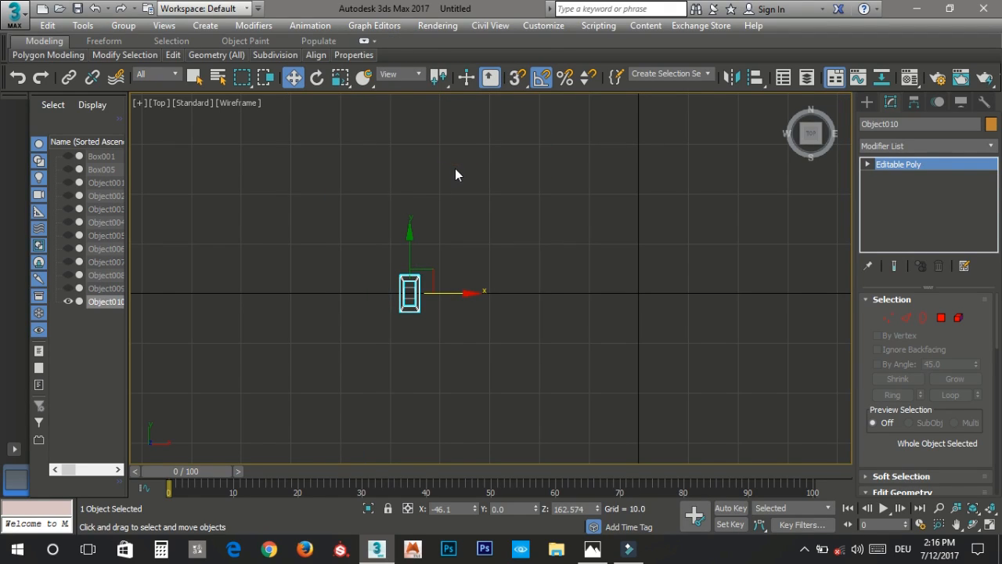
{"action": "key", "text": "ctrl+z"}
{"action": "right_click", "coordinate": [455, 168]}
{"action": "left_click", "coordinate": [501, 114]}
{"action": "scroll", "coordinate": [463, 215], "scroll_direction": "down", "scroll_amount": 4}
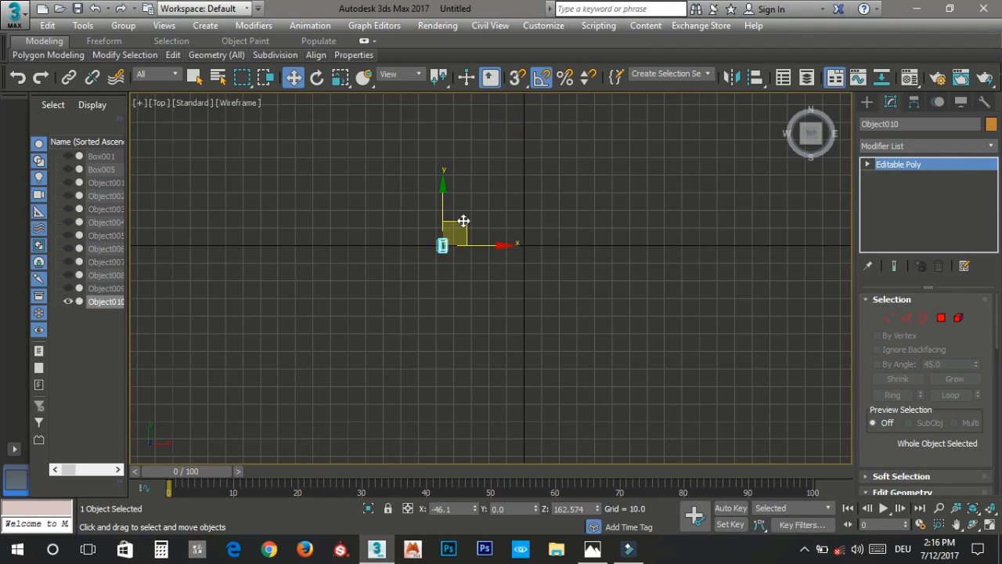
Step: Thin the slat by moving the vertices of its +X side inward, and bring back the rest of the chair in perspective
{"action": "key", "text": "z"}
{"action": "key", "text": "1"}
{"action": "left_click_drag", "start_coordinate": [634, 112], "coordinate": [521, 290]}
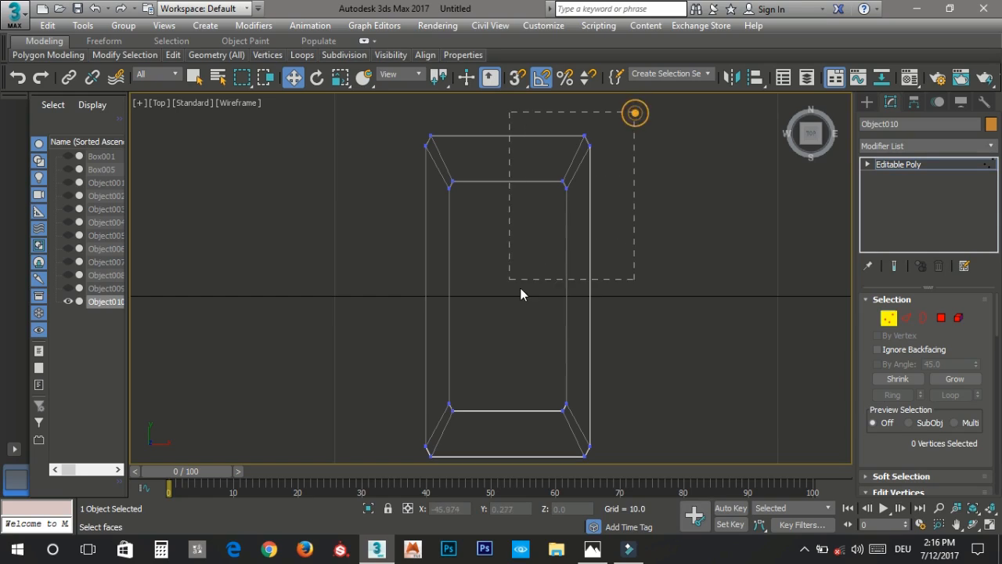
{"action": "left_click_drag", "start_coordinate": [526, 493], "coordinate": [526, 491]}
{"action": "left_click_drag", "start_coordinate": [633, 299], "coordinate": [571, 316]}
{"action": "key", "text": "1"}
{"action": "key", "text": "p"}
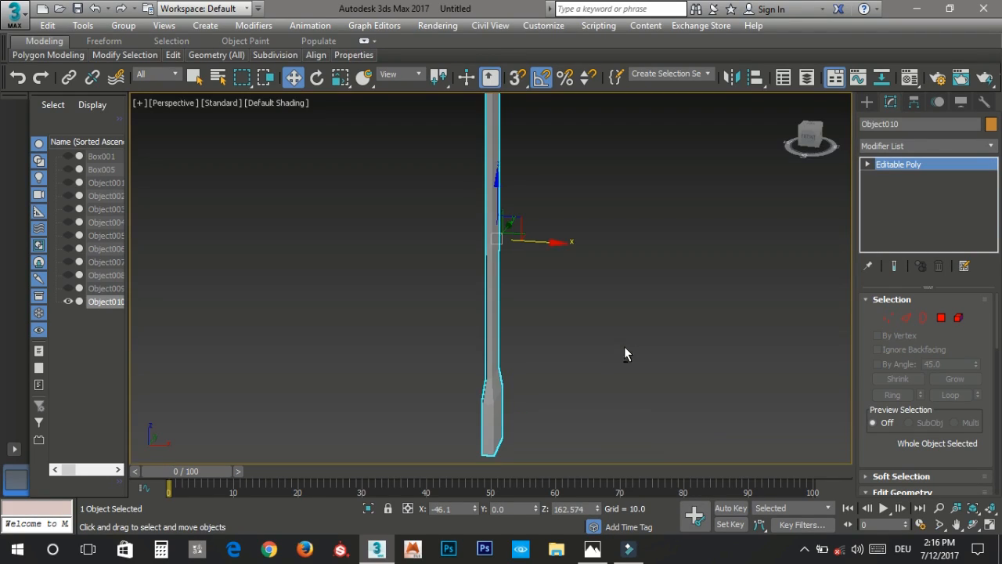
{"action": "right_click", "coordinate": [551, 328]}
{"action": "left_click", "coordinate": [579, 267]}
Step: Enable Affect Pivot Only for the slat and center its pivot to the object in the front view
{"action": "middle_click_drag", "start_coordinate": [493, 426], "coordinate": [531, 363], "text": "alt"}
{"action": "left_click", "coordinate": [914, 102]}
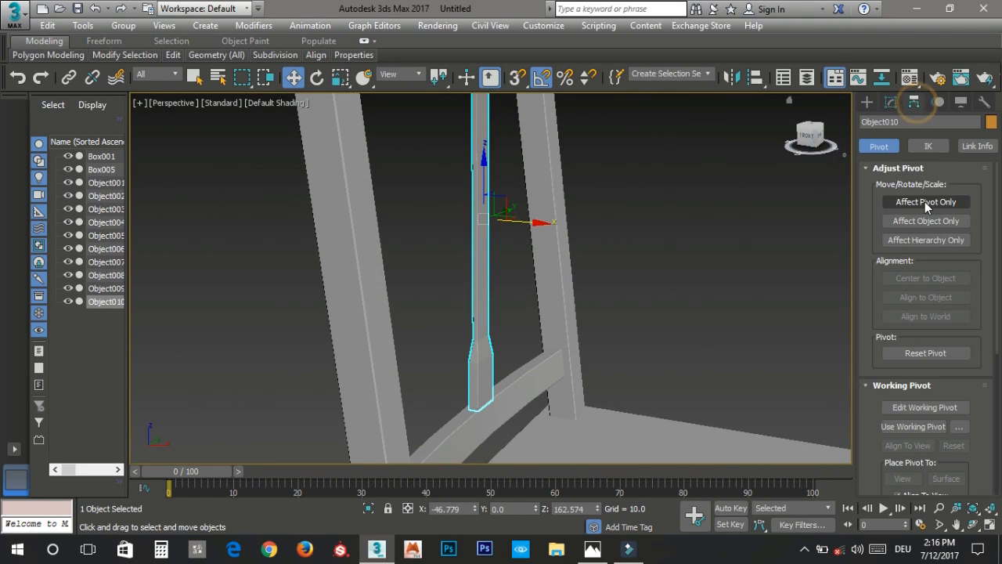
{"action": "left_click", "coordinate": [925, 201]}
{"action": "key", "text": "alt+w"}
{"action": "key", "text": "alt+w"}
{"action": "middle_click_drag", "start_coordinate": [602, 377], "coordinate": [582, 230]}
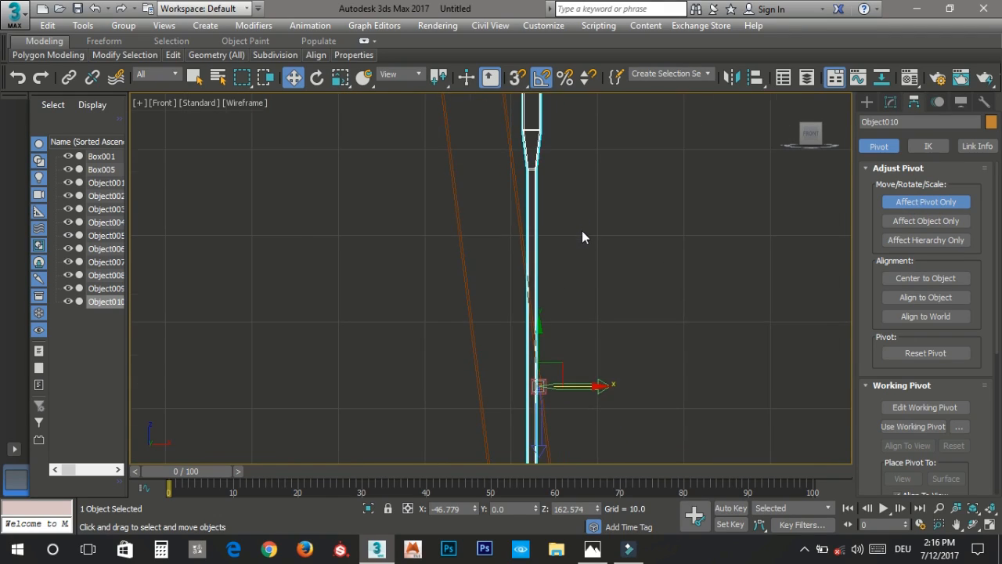
{"action": "scroll", "coordinate": [582, 230], "scroll_direction": "down", "scroll_amount": 5}
{"action": "left_click", "coordinate": [924, 277]}
Step: Move the slat's pivot down to the center of its bottom end, at the bottom rail
{"action": "middle_click_drag", "start_coordinate": [609, 315], "coordinate": [585, 209]}
{"action": "scroll", "coordinate": [584, 209], "scroll_direction": "up", "scroll_amount": 2}
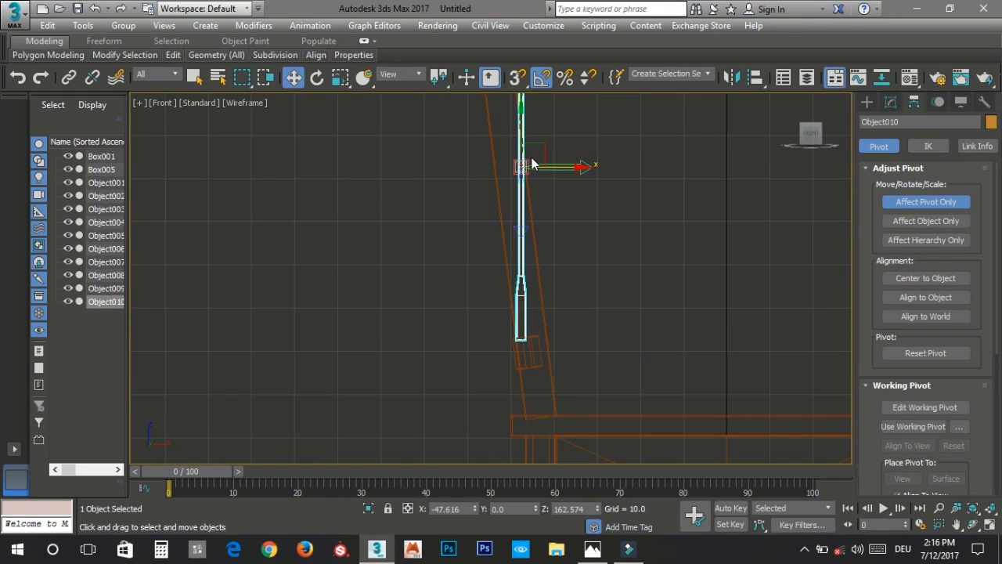
{"action": "left_click_drag", "start_coordinate": [522, 127], "coordinate": [522, 274]}
{"action": "scroll", "coordinate": [521, 329], "scroll_direction": "up", "scroll_amount": 10}
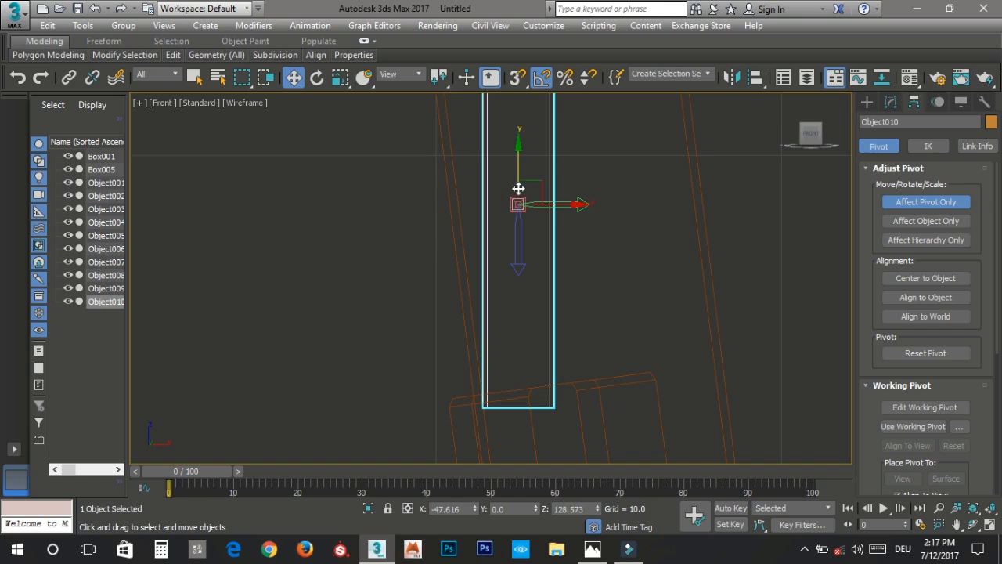
{"action": "left_click_drag", "start_coordinate": [519, 166], "coordinate": [534, 356]}
Step: Stop editing the pivot and rotate the slat about 6.7 degrees around its bottom end to match the back legs' lean
{"action": "key", "text": "e"}
{"action": "left_click_drag", "start_coordinate": [532, 374], "coordinate": [575, 352]}
{"action": "key", "text": "w"}
{"action": "left_click", "coordinate": [891, 203]}
{"action": "key", "text": "e"}
{"action": "scroll", "coordinate": [571, 339], "scroll_direction": "down", "scroll_amount": 6}
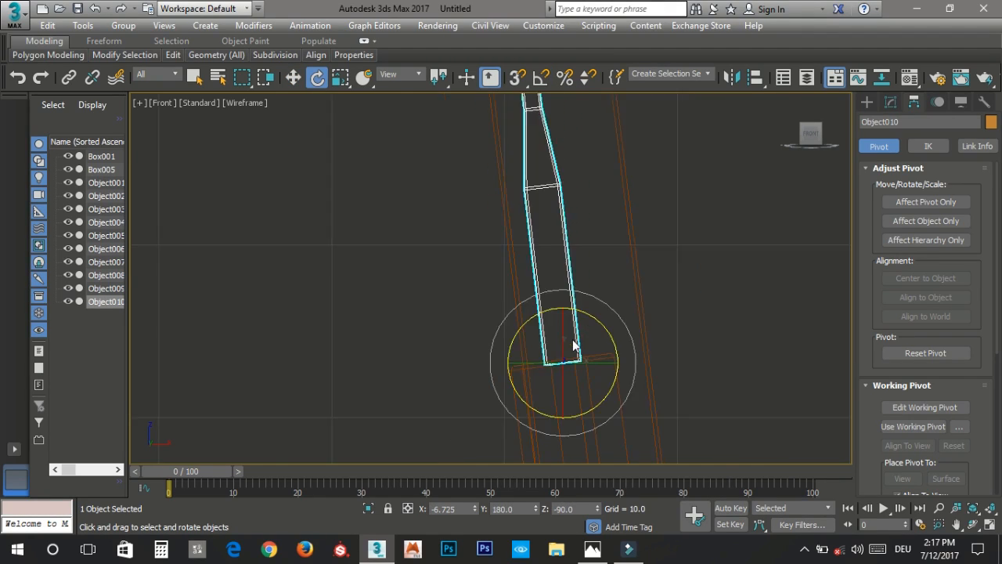
{"action": "middle_click_drag", "start_coordinate": [569, 262], "coordinate": [541, 428]}
{"action": "middle_click_drag", "start_coordinate": [493, 141], "coordinate": [487, 277]}
{"action": "scroll", "coordinate": [495, 170], "scroll_direction": "down", "scroll_amount": 3}
{"action": "middle_click_drag", "start_coordinate": [495, 171], "coordinate": [488, 315]}
{"action": "scroll", "coordinate": [490, 305], "scroll_direction": "up", "scroll_amount": 5}
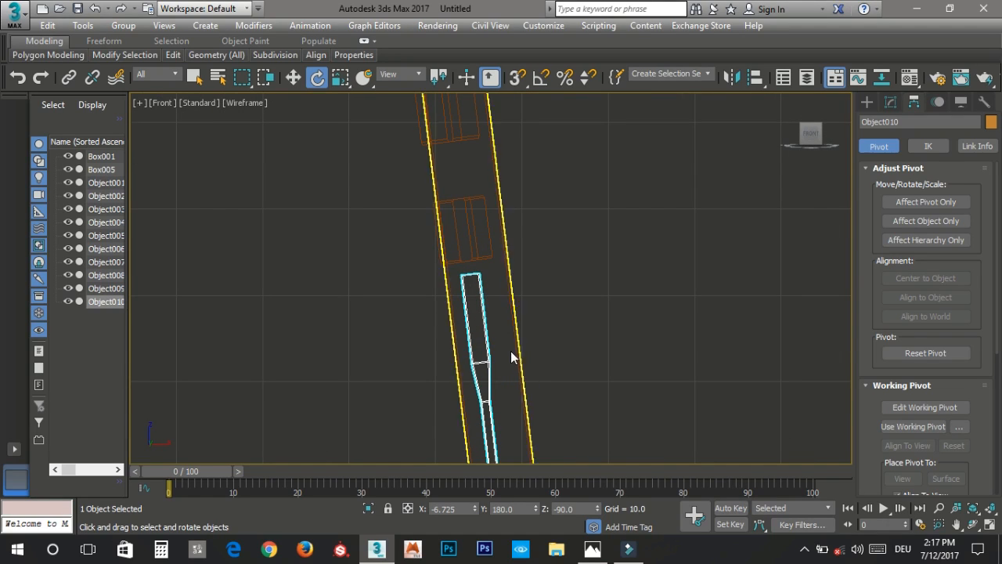
Step: Scale the slat to 74.104 in X and 203.821 in Z so its top reaches the second rail
{"action": "key", "text": "alt+w"}
{"action": "middle_click", "coordinate": [588, 331]}
{"action": "key", "text": "alt+w"}
{"action": "middle_click_drag", "start_coordinate": [548, 235], "coordinate": [572, 462]}
{"action": "scroll", "coordinate": [477, 263], "scroll_direction": "up", "scroll_amount": 8}
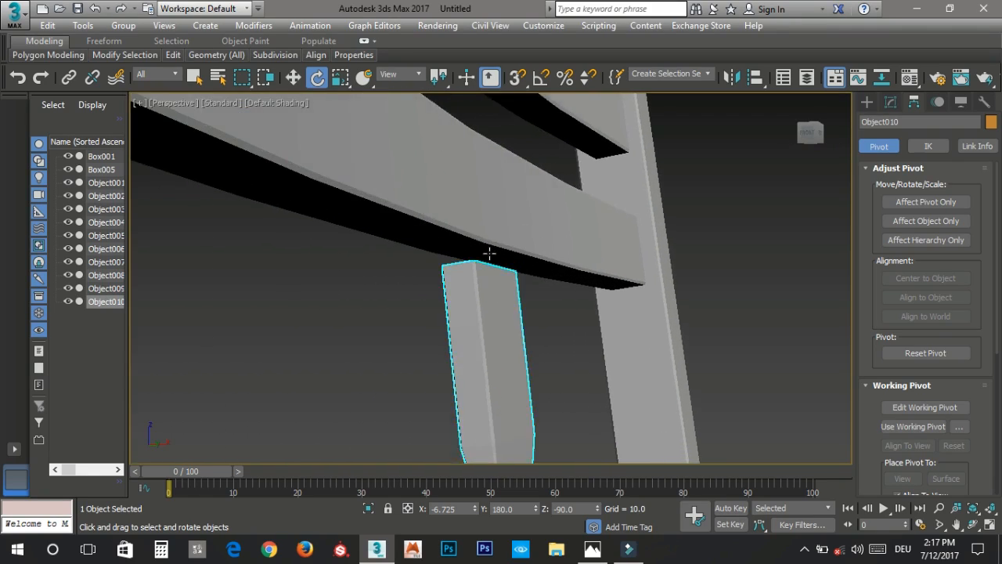
{"action": "middle_click_drag", "start_coordinate": [502, 338], "coordinate": [504, 420]}
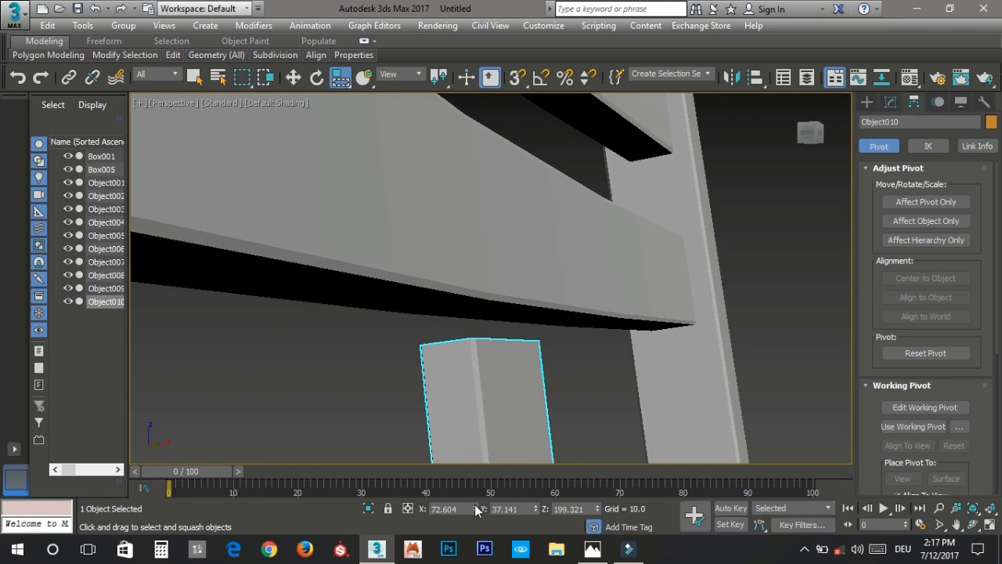
{"action": "left_click_drag", "start_coordinate": [474, 505], "coordinate": [473, 501]}
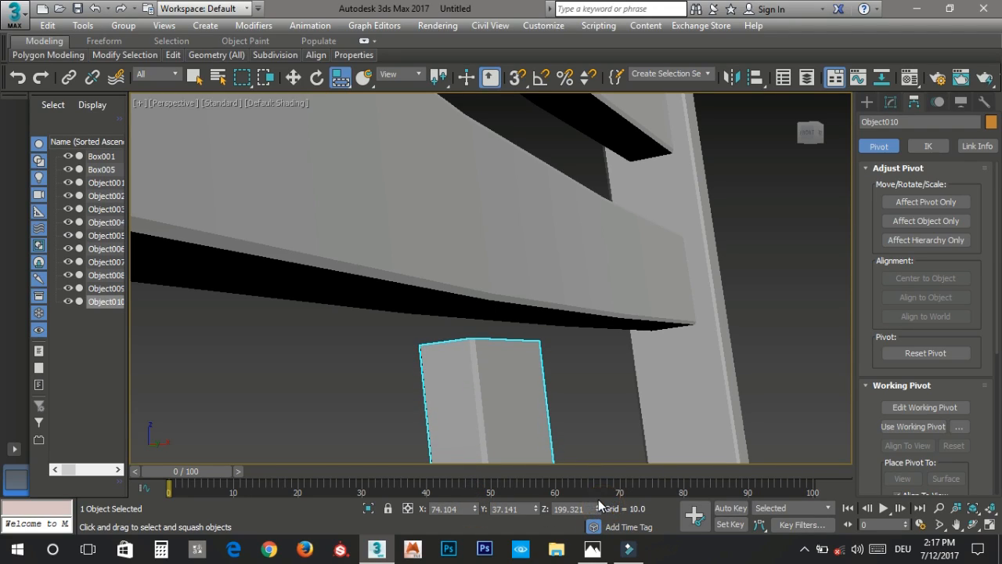
{"action": "left_click_drag", "start_coordinate": [593, 507], "coordinate": [592, 487]}
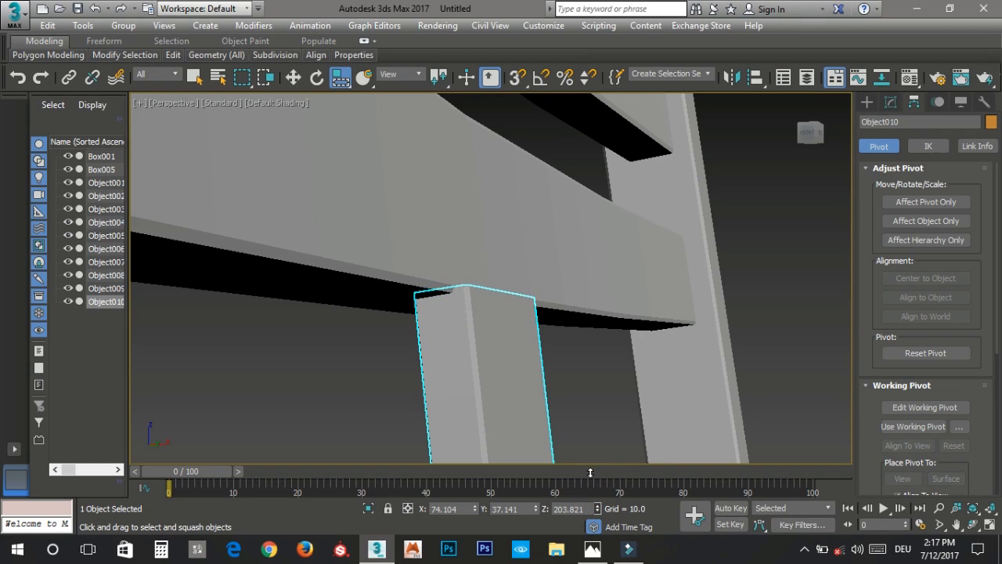
Step: Fine-tune the slat's X rotation in small increments so its top end aligns with the underside of the second rail
{"action": "key", "text": "e"}
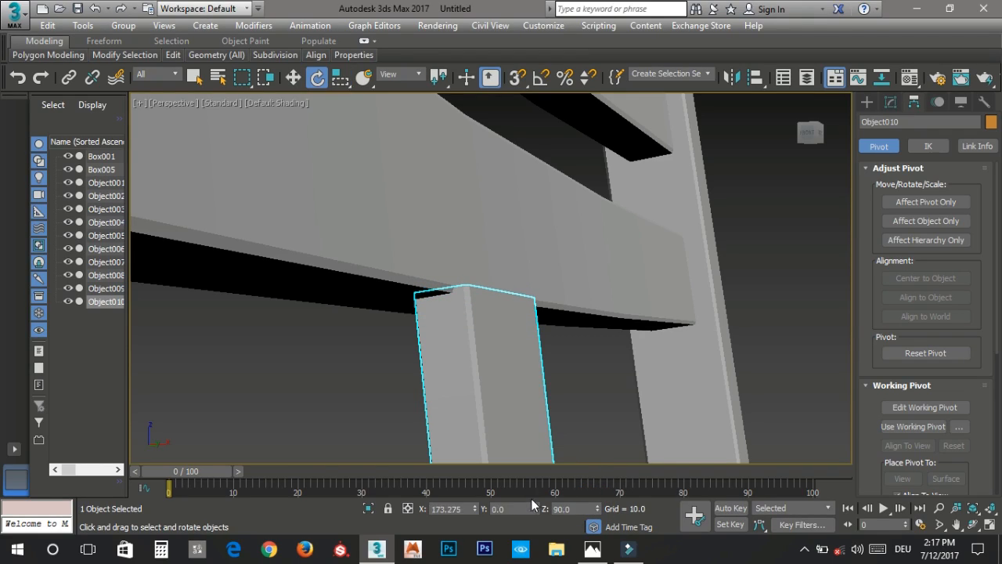
{"action": "left_click", "coordinate": [475, 511]}
{"action": "left_click", "coordinate": [474, 511]}
{"action": "left_click", "coordinate": [474, 512]}
{"action": "left_click", "coordinate": [475, 511]}
{"action": "left_click", "coordinate": [475, 511]}
{"action": "middle_click_drag", "start_coordinate": [456, 427], "coordinate": [491, 423], "text": "alt"}
{"action": "left_click", "coordinate": [475, 512]}
{"action": "left_click", "coordinate": [474, 512]}
{"action": "left_click", "coordinate": [474, 512]}
{"action": "left_click", "coordinate": [474, 513]}
{"action": "middle_click_drag", "start_coordinate": [501, 407], "coordinate": [436, 415], "text": "alt"}
{"action": "left_click", "coordinate": [475, 512]}
Step: Inspect the slat's fit between the rails and compare the slat arrangement with the reference photo
{"action": "scroll", "coordinate": [436, 414], "scroll_direction": "down", "scroll_amount": 6}
{"action": "middle_click_drag", "start_coordinate": [521, 421], "coordinate": [475, 261]}
{"action": "middle_click_drag", "start_coordinate": [474, 262], "coordinate": [508, 176], "text": "alt"}
{"action": "scroll", "coordinate": [472, 250], "scroll_direction": "up", "scroll_amount": 4}
{"action": "scroll", "coordinate": [472, 249], "scroll_direction": "down", "scroll_amount": 3}
{"action": "key", "text": "w"}
{"action": "middle_click_drag", "start_coordinate": [509, 242], "coordinate": [537, 359], "text": "alt"}
{"action": "scroll", "coordinate": [483, 336], "scroll_direction": "down", "scroll_amount": 2}
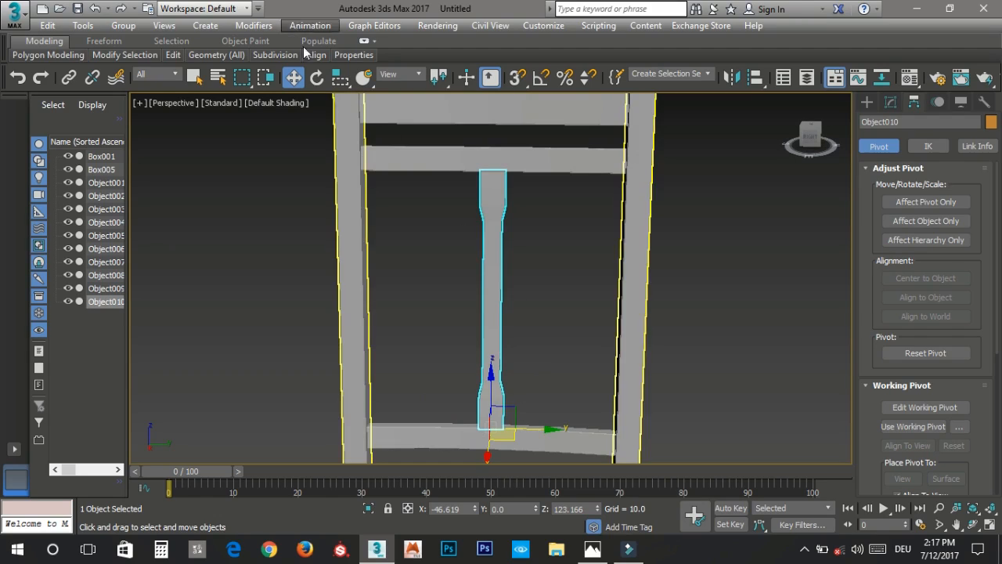
{"action": "key", "text": "alt+Tab"}
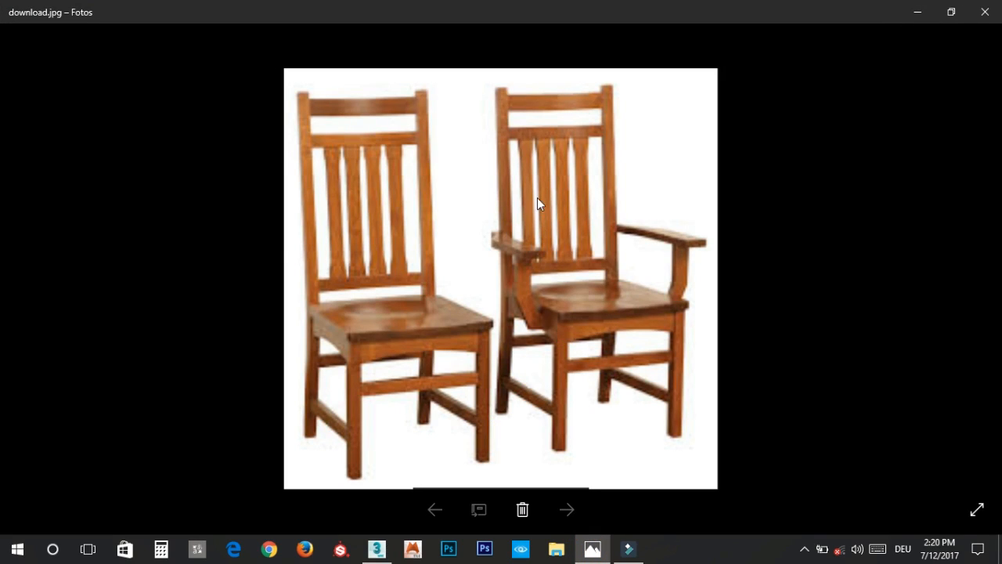
{"action": "left_click", "coordinate": [581, 551]}
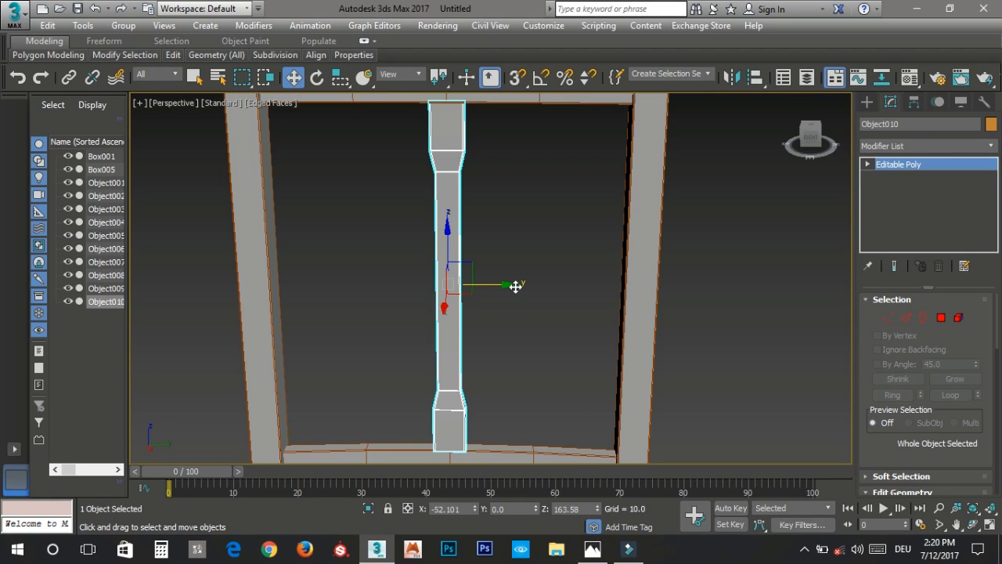
Step: Copy the slat sideways along Y by about 11 and examine the copy's lower end on the bottom rail
{"action": "left_click_drag", "start_coordinate": [512, 289], "coordinate": [544, 288], "text": "shift"}
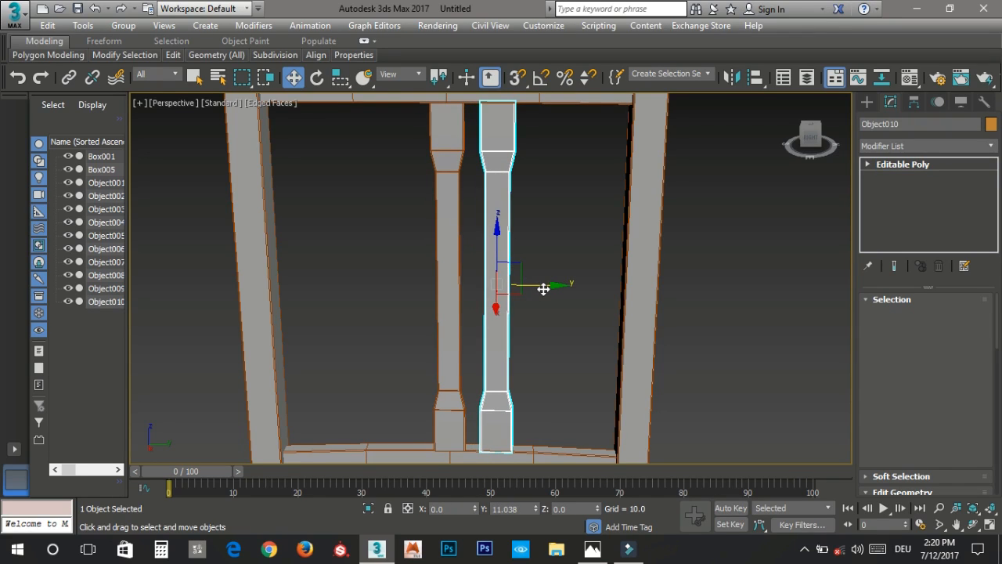
{"action": "left_click", "coordinate": [501, 337]}
{"action": "scroll", "coordinate": [429, 301], "scroll_direction": "up", "scroll_amount": 5}
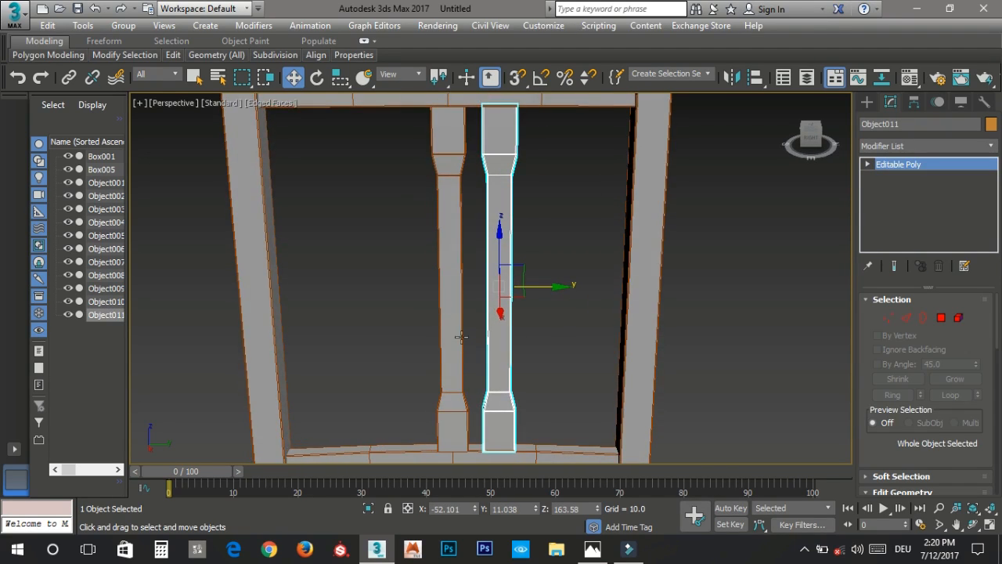
{"action": "scroll", "coordinate": [421, 365], "scroll_direction": "up", "scroll_amount": 5}
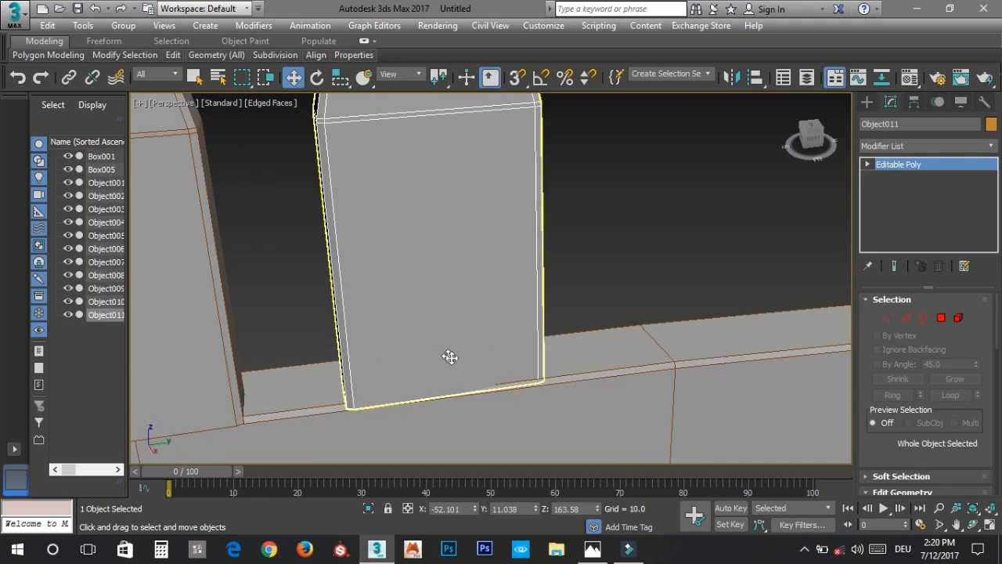
{"action": "mouse_move", "coordinate": [441, 358]}
{"action": "middle_mouse_down", "text": "alt"}
{"action": "mouse_move", "coordinate": [496, 365]}
{"action": "mouse_move", "coordinate": [501, 347]}
{"action": "mouse_move", "coordinate": [501, 376]}
{"action": "middle_mouse_up", "text": "alt"}
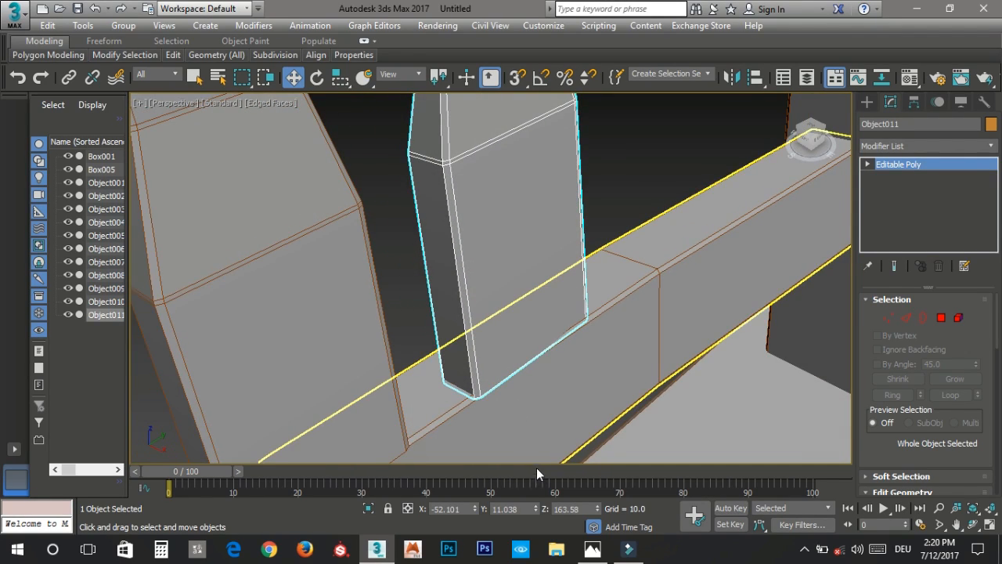
Step: Seat both slats on the bottom rail by moving the copy to X -52.897 and the original to X -53.091, Z 163.519
{"action": "left_click_drag", "start_coordinate": [474, 506], "coordinate": [468, 25]}
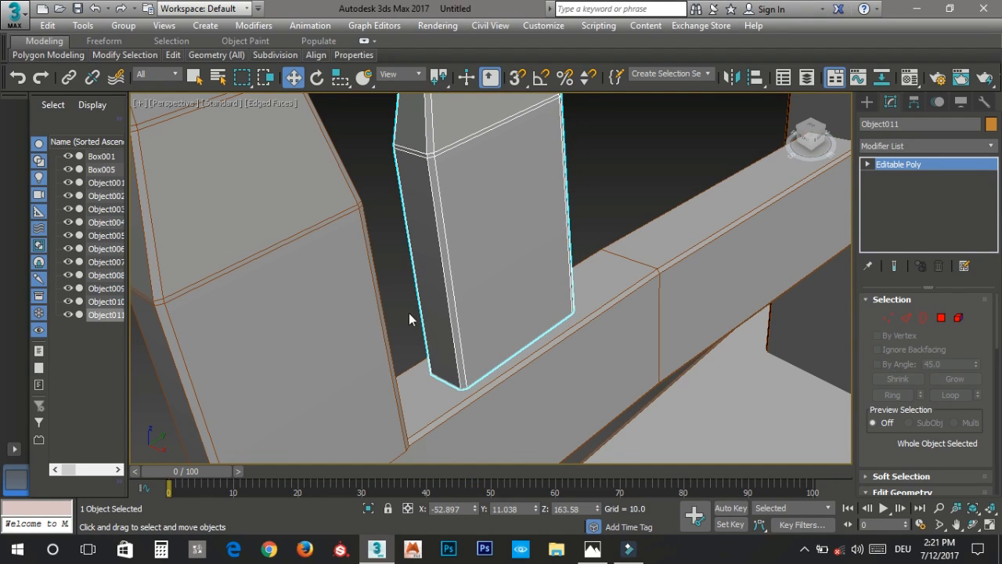
{"action": "middle_click_drag", "start_coordinate": [408, 313], "coordinate": [459, 158]}
{"action": "left_click", "coordinate": [419, 250]}
{"action": "middle_click_drag", "start_coordinate": [418, 275], "coordinate": [546, 294]}
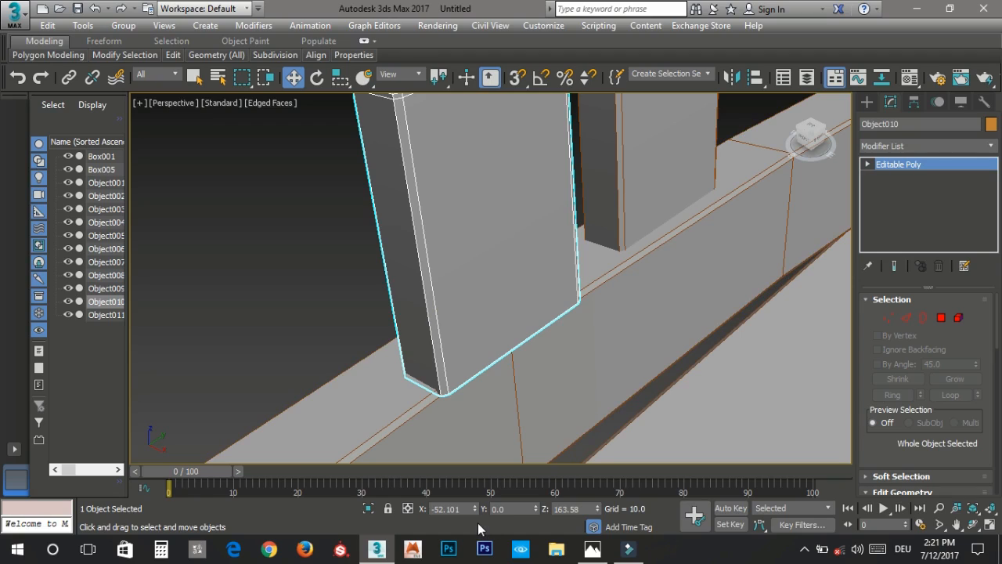
{"action": "left_click_drag", "start_coordinate": [474, 507], "coordinate": [465, 77]}
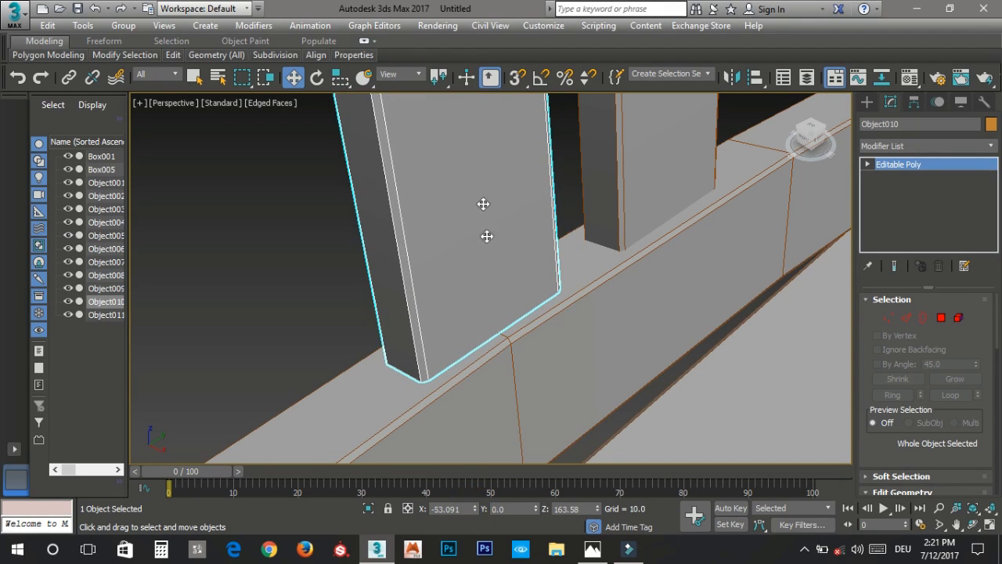
{"action": "left_click_drag", "start_coordinate": [596, 509], "coordinate": [596, 513]}
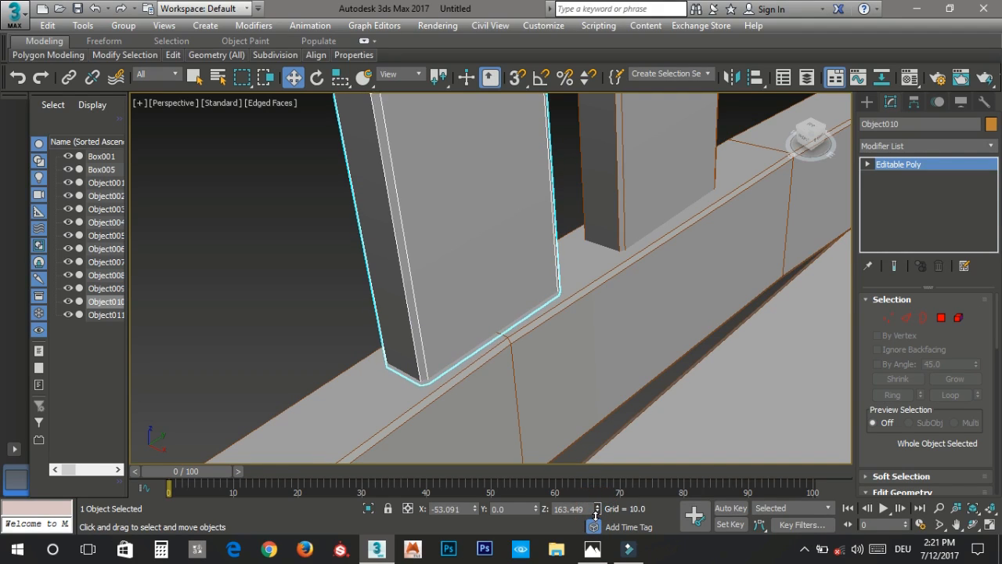
Step: Examine how the original slat's top end meets the underside of the second rail from several angles
{"action": "scroll", "coordinate": [471, 292], "scroll_direction": "down", "scroll_amount": 5}
{"action": "middle_click_drag", "start_coordinate": [467, 309], "coordinate": [446, 446]}
{"action": "middle_click_drag", "start_coordinate": [404, 141], "coordinate": [398, 184]}
{"action": "scroll", "coordinate": [397, 214], "scroll_direction": "up", "scroll_amount": 5}
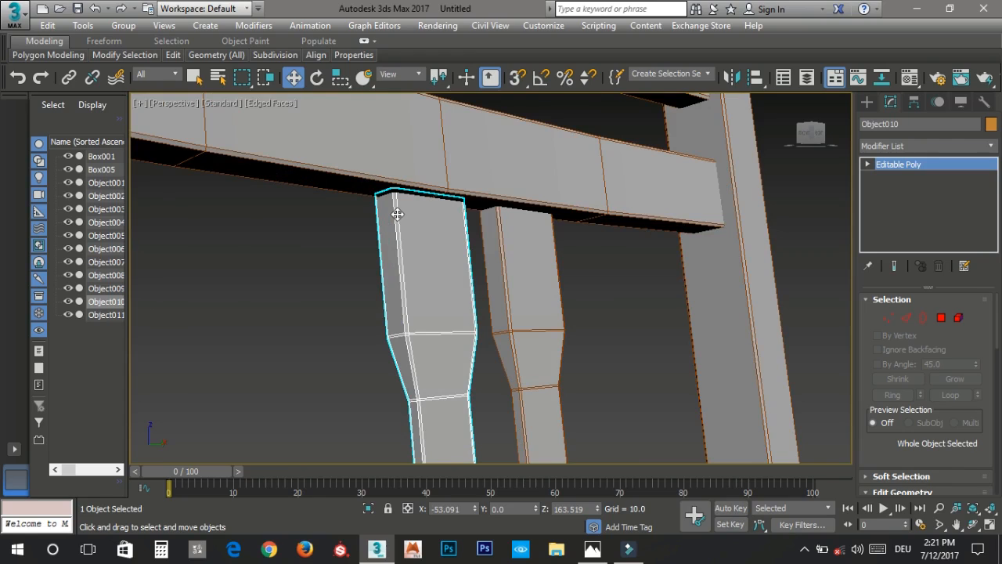
{"action": "scroll", "coordinate": [397, 214], "scroll_direction": "down", "scroll_amount": 3}
{"action": "middle_click_drag", "start_coordinate": [446, 311], "coordinate": [406, 165]}
{"action": "middle_click_drag", "start_coordinate": [405, 165], "coordinate": [421, 279], "text": "alt"}
{"action": "middle_click_drag", "start_coordinate": [421, 279], "coordinate": [358, 277], "text": "alt"}
{"action": "scroll", "coordinate": [368, 149], "scroll_direction": "up", "scroll_amount": 5}
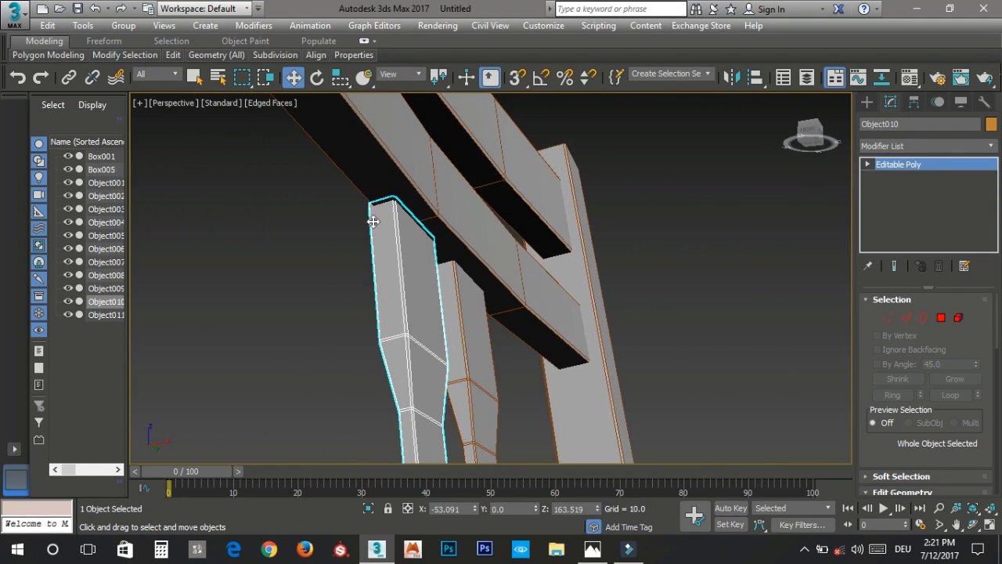
{"action": "key", "text": "e"}
{"action": "scroll", "coordinate": [384, 231], "scroll_direction": "up", "scroll_amount": 2}
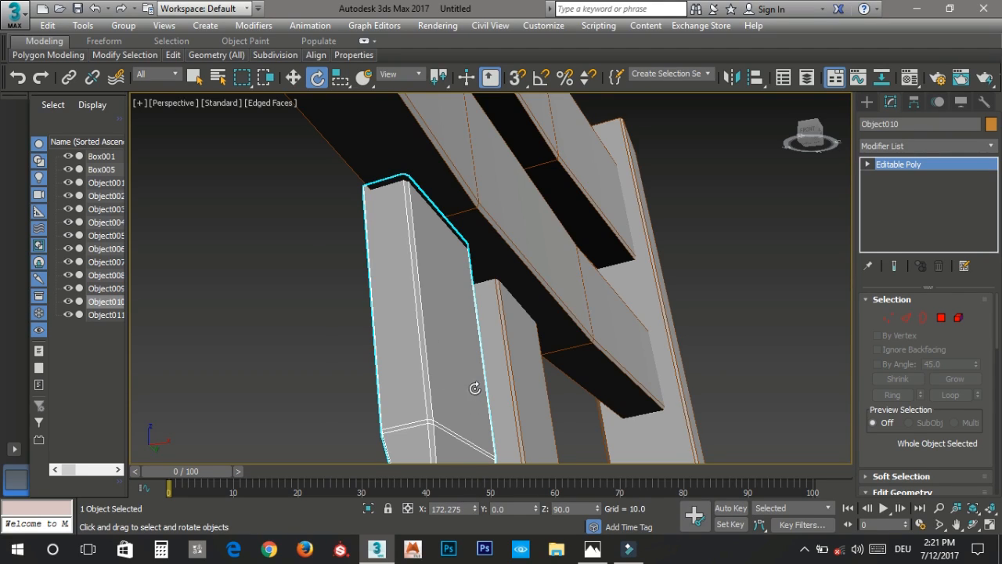
{"action": "scroll", "coordinate": [475, 388], "scroll_direction": "down", "scroll_amount": 6}
{"action": "middle_click_drag", "start_coordinate": [517, 436], "coordinate": [447, 314]}
{"action": "key", "text": "w"}
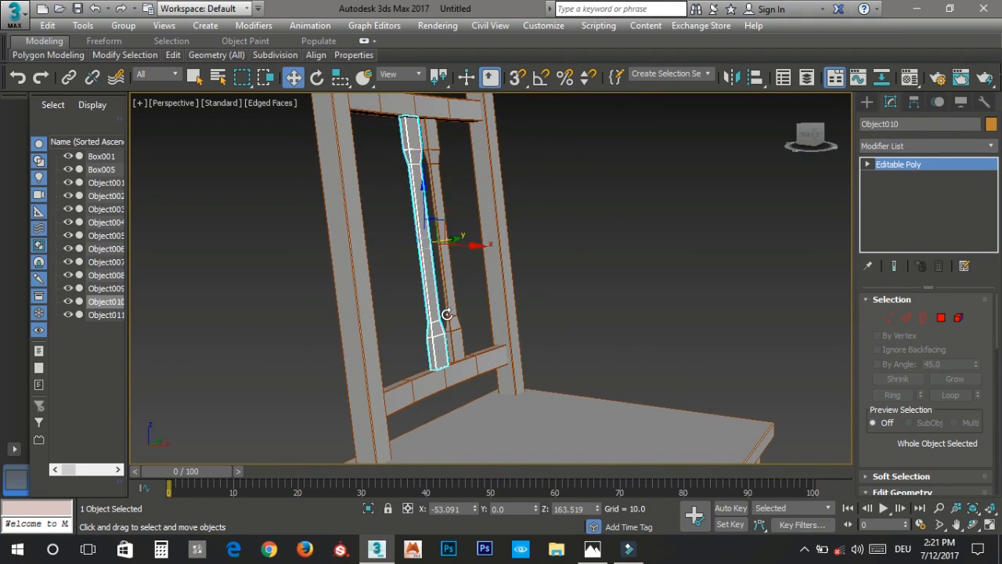
Step: Enable pivot-only editing for the original slat, centre the pivot on the object and show it in the front view
{"action": "left_click", "coordinate": [914, 103]}
{"action": "left_click", "coordinate": [927, 202]}
{"action": "left_click", "coordinate": [929, 277]}
{"action": "key", "text": "alt+w"}
{"action": "right_click", "coordinate": [630, 235]}
{"action": "key", "text": "alt+w"}
{"action": "scroll", "coordinate": [533, 358], "scroll_direction": "down", "scroll_amount": 5}
{"action": "middle_click_drag", "start_coordinate": [526, 345], "coordinate": [449, 222]}
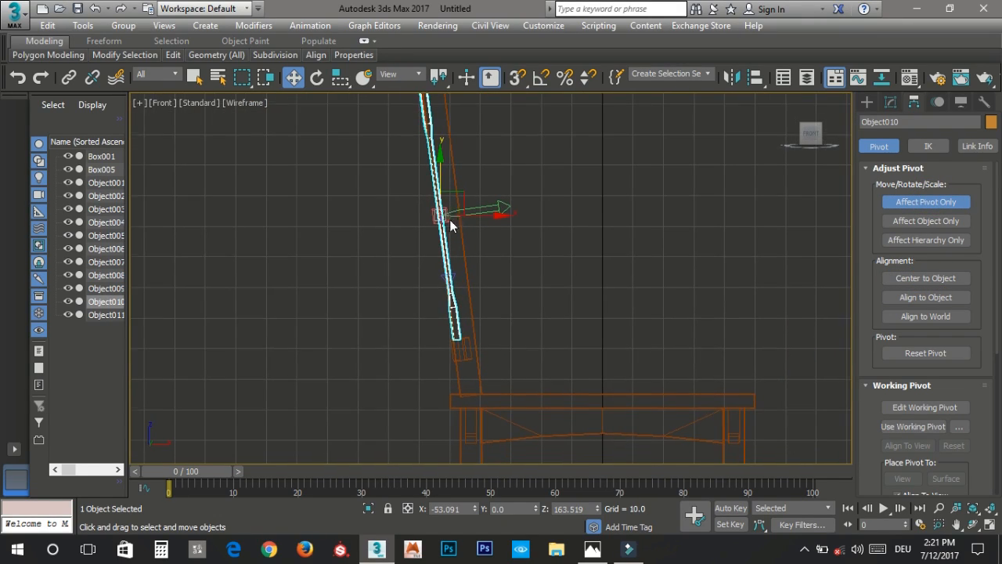
Step: Move the pivot down to the middle of the slat's bottom end at X -47.558, Z 123.123, and end pivot editing
{"action": "left_click_drag", "start_coordinate": [459, 196], "coordinate": [472, 335]}
{"action": "scroll", "coordinate": [472, 335], "scroll_direction": "up", "scroll_amount": 3}
{"action": "scroll", "coordinate": [472, 335], "scroll_direction": "up", "scroll_amount": 5}
{"action": "left_click_drag", "start_coordinate": [365, 229], "coordinate": [350, 325]}
{"action": "key", "text": "e"}
{"action": "key", "text": "r"}
{"action": "left_click", "coordinate": [901, 202]}
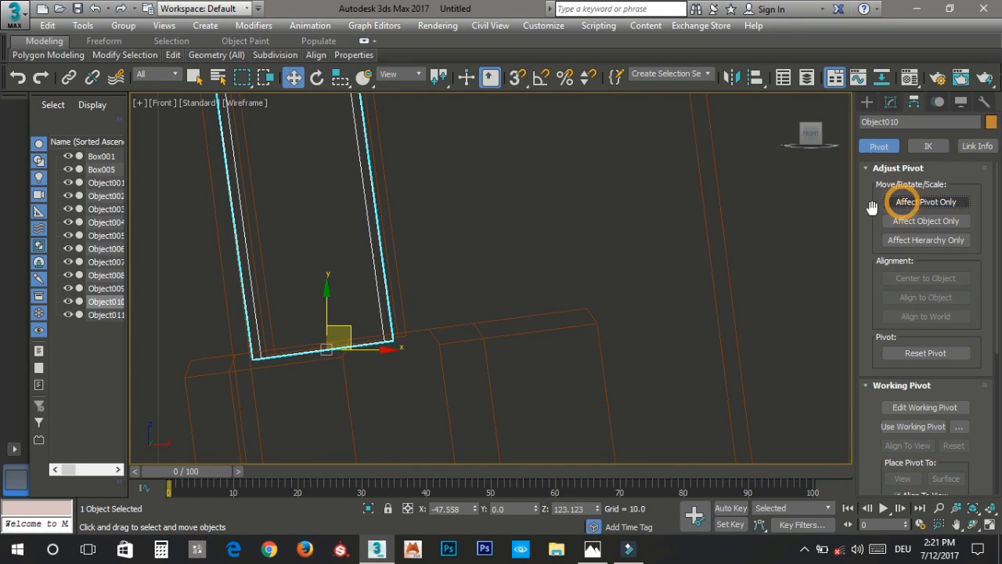
Step: Rotate the slat about its bottom pivot to 173.075 in X so its top sits under the second rail
{"action": "key", "text": "z"}
{"action": "key", "text": "alt+w"}
{"action": "right_click", "coordinate": [560, 285]}
{"action": "key", "text": "alt+w"}
{"action": "middle_click_drag", "start_coordinate": [462, 204], "coordinate": [420, 287]}
{"action": "scroll", "coordinate": [420, 286], "scroll_direction": "up", "scroll_amount": 5}
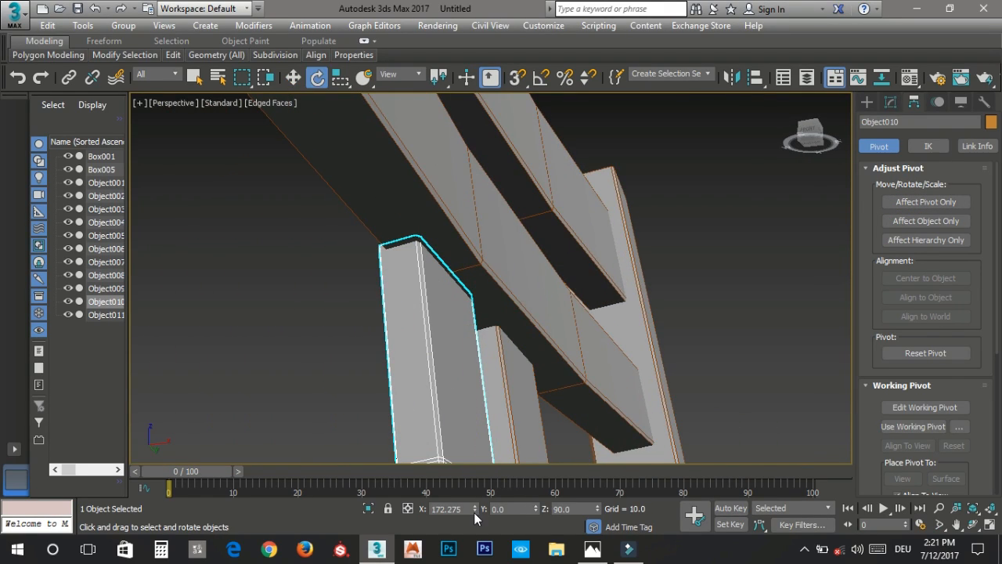
{"action": "middle_click_drag", "start_coordinate": [494, 441], "coordinate": [506, 421]}
{"action": "left_click_drag", "start_coordinate": [476, 506], "coordinate": [487, 501]}
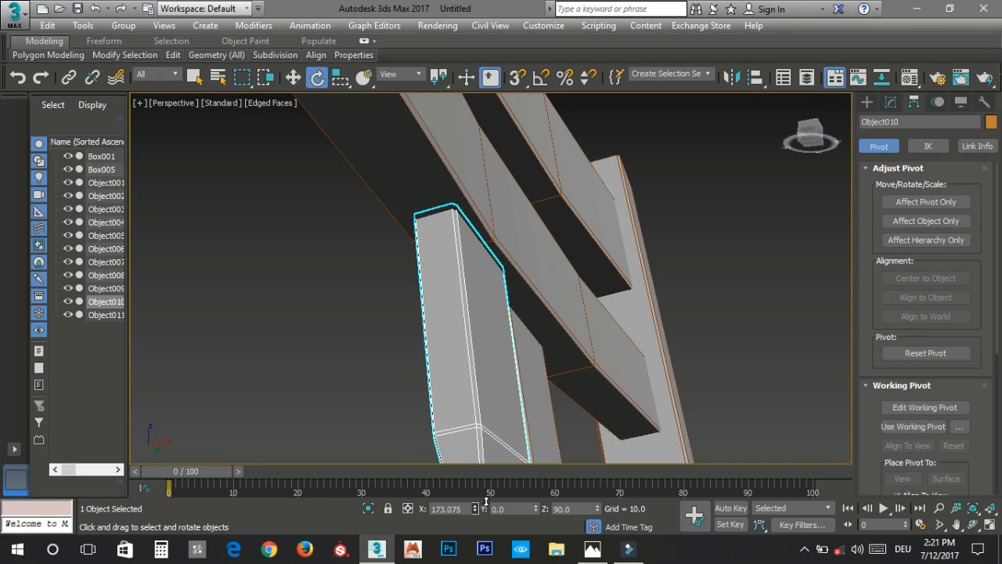
Step: Check how the rotated slat's lower end sits on the bottom rail
{"action": "scroll", "coordinate": [475, 392], "scroll_direction": "down", "scroll_amount": 10}
{"action": "middle_click_drag", "start_coordinate": [530, 336], "coordinate": [421, 227]}
{"action": "middle_click_drag", "start_coordinate": [420, 227], "coordinate": [411, 374], "text": "alt"}
{"action": "scroll", "coordinate": [368, 339], "scroll_direction": "up", "scroll_amount": 5}
{"action": "scroll", "coordinate": [489, 335], "scroll_direction": "up", "scroll_amount": 6}
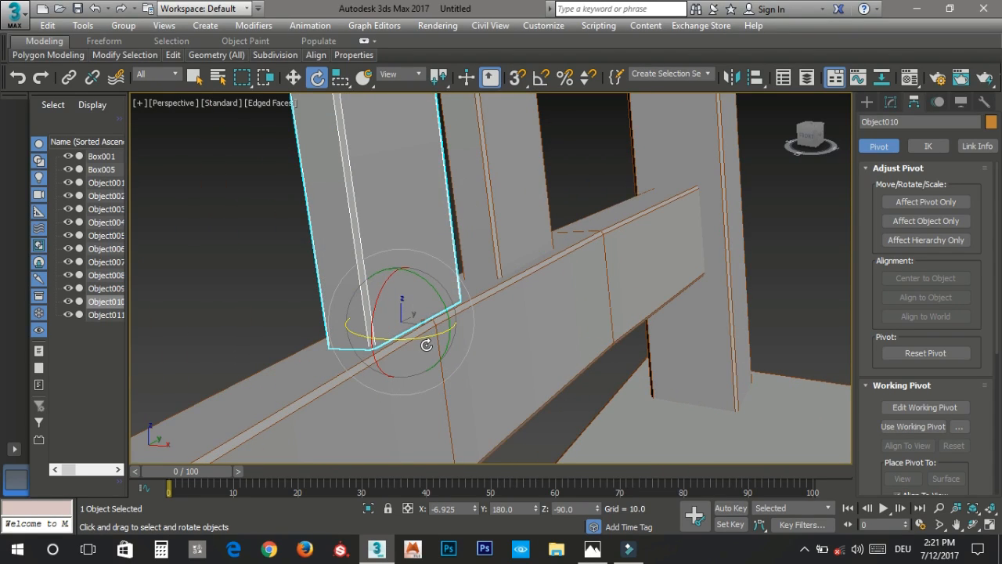
{"action": "middle_click_drag", "start_coordinate": [406, 340], "coordinate": [368, 311], "text": "alt"}
{"action": "key", "text": "w"}
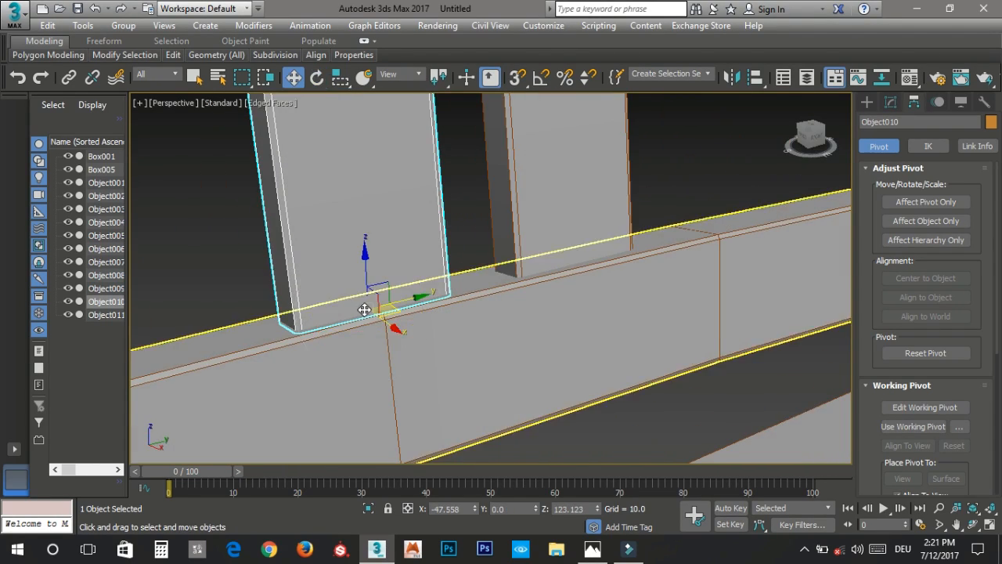
Step: Delete the old second slat and copy the corrected centre slat along Y to replace it
{"action": "scroll", "coordinate": [376, 318], "scroll_direction": "down", "scroll_amount": 5}
{"action": "left_click", "coordinate": [439, 227]}
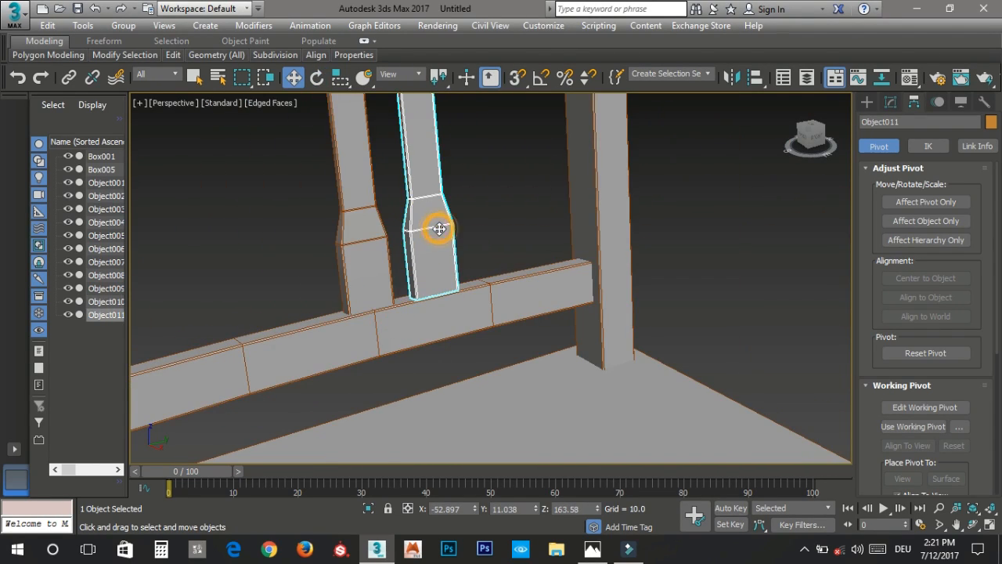
{"action": "key", "text": "Delete"}
{"action": "left_click", "coordinate": [347, 243]}
{"action": "middle_click_drag", "start_coordinate": [414, 283], "coordinate": [363, 306]}
{"action": "scroll", "coordinate": [363, 306], "scroll_direction": "up", "scroll_amount": 2}
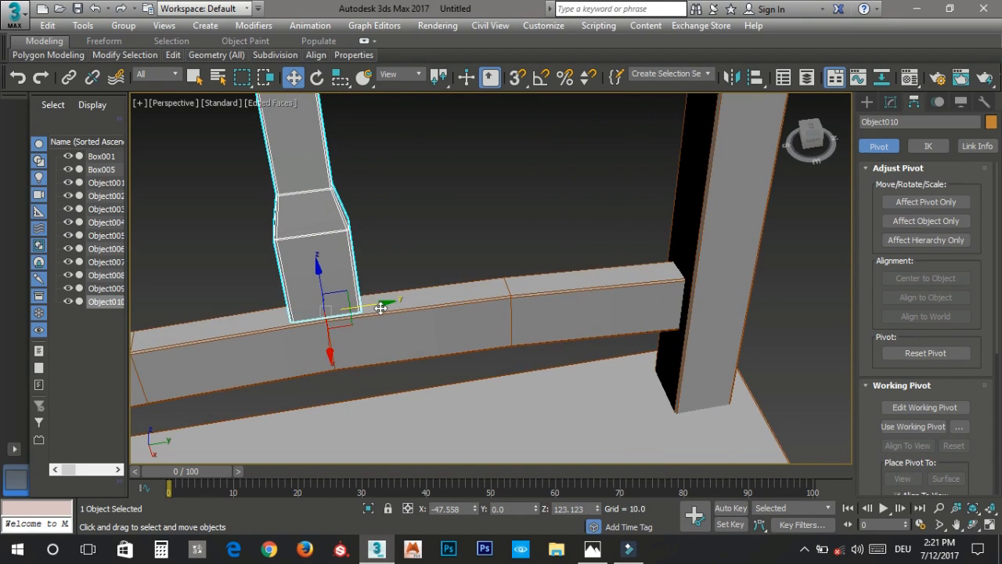
{"action": "mouse_move", "coordinate": [373, 306]}
{"action": "left_mouse_down", "text": "shift"}
{"action": "mouse_move", "coordinate": [512, 298]}
{"action": "mouse_move", "coordinate": [494, 301]}
{"action": "left_mouse_up", "text": "shift"}
{"action": "left_click", "coordinate": [499, 341]}
Step: Shift the new slat to X -47.009 and rotate it to 88.65 in Z to follow the curved bottom rail
{"action": "mouse_move", "coordinate": [475, 279]}
{"action": "middle_mouse_down", "text": "alt"}
{"action": "mouse_move", "coordinate": [507, 273]}
{"action": "mouse_move", "coordinate": [463, 331]}
{"action": "mouse_move", "coordinate": [475, 342]}
{"action": "mouse_move", "coordinate": [485, 329]}
{"action": "mouse_move", "coordinate": [500, 346]}
{"action": "middle_mouse_up", "text": "alt"}
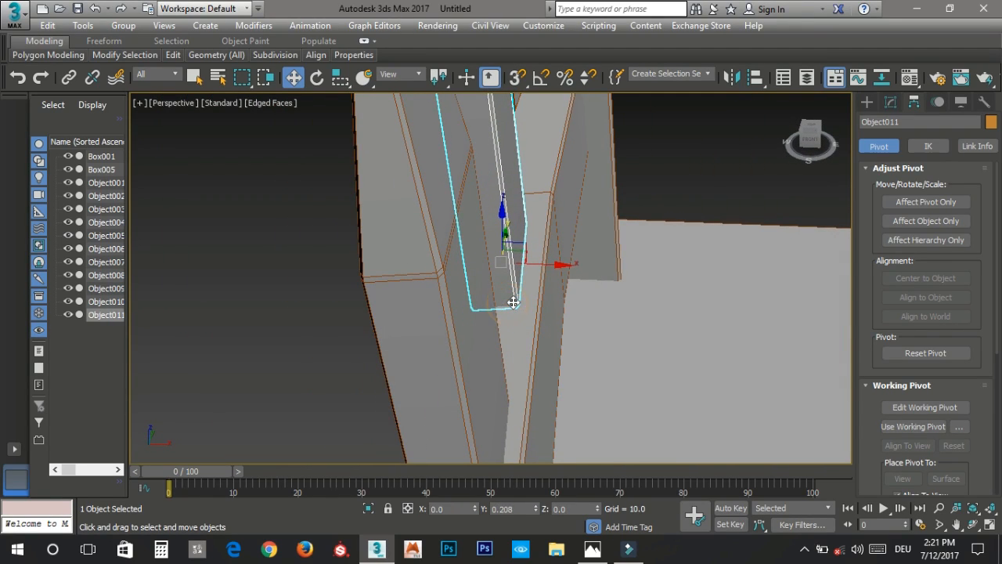
{"action": "left_click_drag", "start_coordinate": [547, 263], "coordinate": [549, 291]}
{"action": "key", "text": "e"}
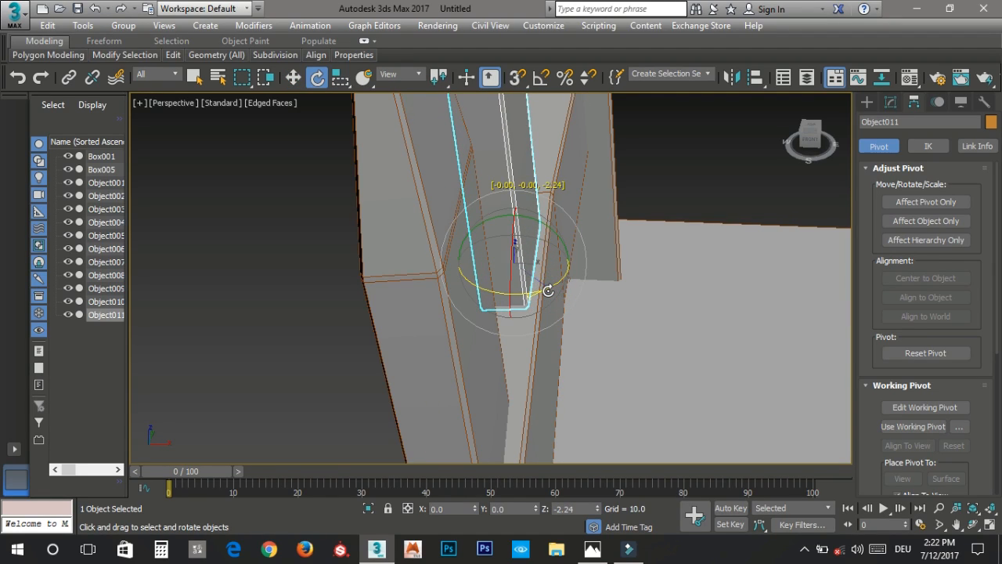
{"action": "middle_click_drag", "start_coordinate": [542, 291], "coordinate": [480, 282], "text": "alt"}
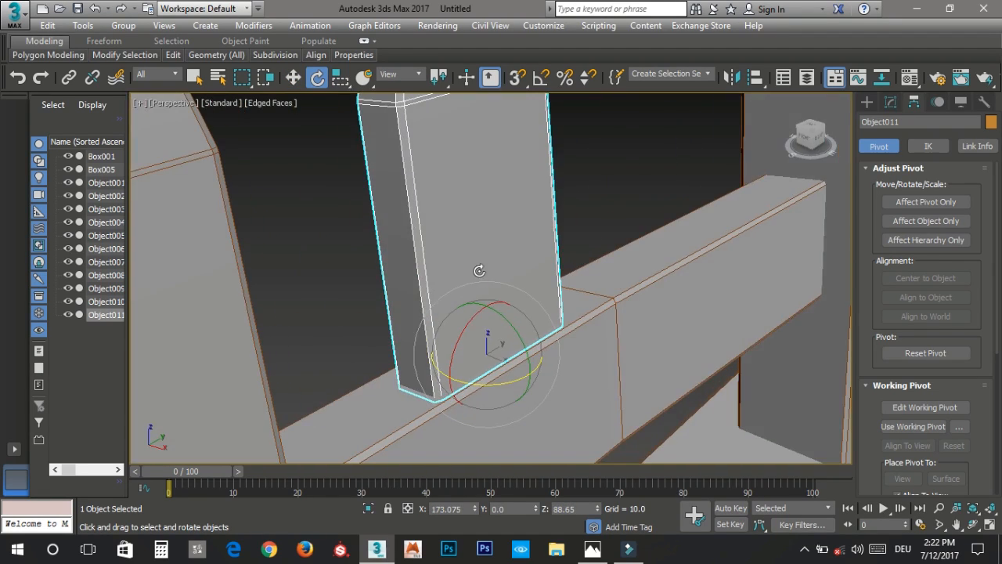
Step: Copy the second slat along Y to about 27.7 to make a third slat near the chair's back post
{"action": "scroll", "coordinate": [480, 227], "scroll_direction": "down", "scroll_amount": 5}
{"action": "middle_click_drag", "start_coordinate": [467, 169], "coordinate": [381, 267], "text": "alt"}
{"action": "scroll", "coordinate": [428, 390], "scroll_direction": "down", "scroll_amount": 7}
{"action": "middle_click_drag", "start_coordinate": [427, 390], "coordinate": [355, 310], "text": "alt"}
{"action": "scroll", "coordinate": [356, 310], "scroll_direction": "up", "scroll_amount": 2}
{"action": "scroll", "coordinate": [356, 310], "scroll_direction": "up", "scroll_amount": 8}
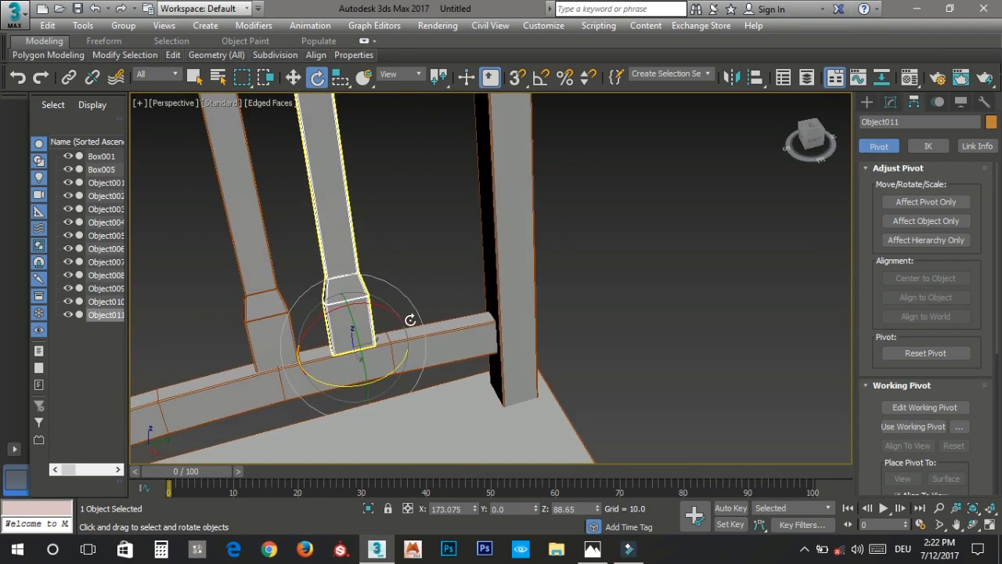
{"action": "key", "text": "w"}
{"action": "mouse_move", "coordinate": [374, 350]}
{"action": "left_mouse_down"}
{"action": "mouse_move", "coordinate": [483, 331]}
{"action": "mouse_move", "coordinate": [474, 336]}
{"action": "mouse_move", "coordinate": [492, 339]}
{"action": "left_mouse_up"}
{"action": "left_click", "coordinate": [492, 339]}
{"action": "middle_click_drag", "start_coordinate": [491, 339], "coordinate": [473, 319], "text": "alt"}
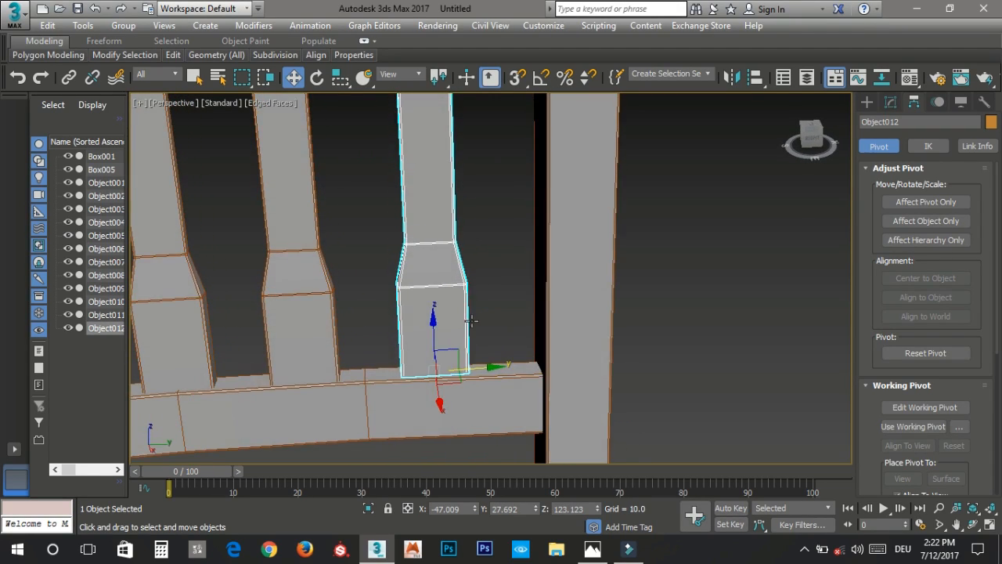
Step: Fit the third slat to the rail's curve by moving it to X -46.6, Y 27.451 and rotating it slightly about Z
{"action": "middle_click_drag", "start_coordinate": [410, 333], "coordinate": [515, 347], "text": "alt"}
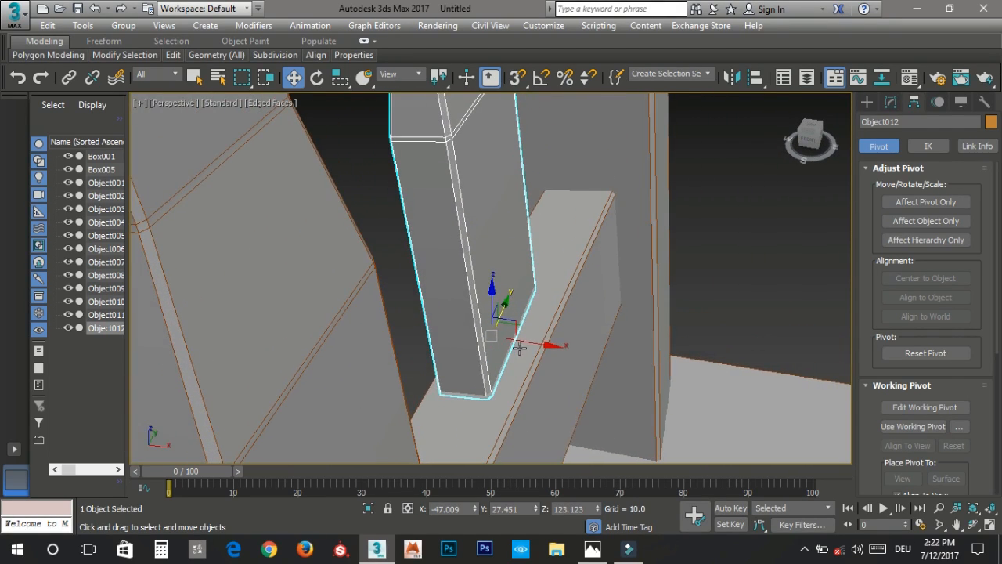
{"action": "left_click_drag", "start_coordinate": [530, 342], "coordinate": [535, 344]}
{"action": "middle_click_drag", "start_coordinate": [501, 368], "coordinate": [539, 292], "text": "alt"}
{"action": "key", "text": "e"}
{"action": "left_click_drag", "start_coordinate": [541, 307], "coordinate": [545, 287]}
{"action": "key", "text": "w"}
{"action": "middle_click_drag", "start_coordinate": [544, 304], "coordinate": [434, 295], "text": "alt"}
{"action": "scroll", "coordinate": [398, 400], "scroll_direction": "up", "scroll_amount": 4}
{"action": "middle_click_drag", "start_coordinate": [398, 400], "coordinate": [414, 382]}
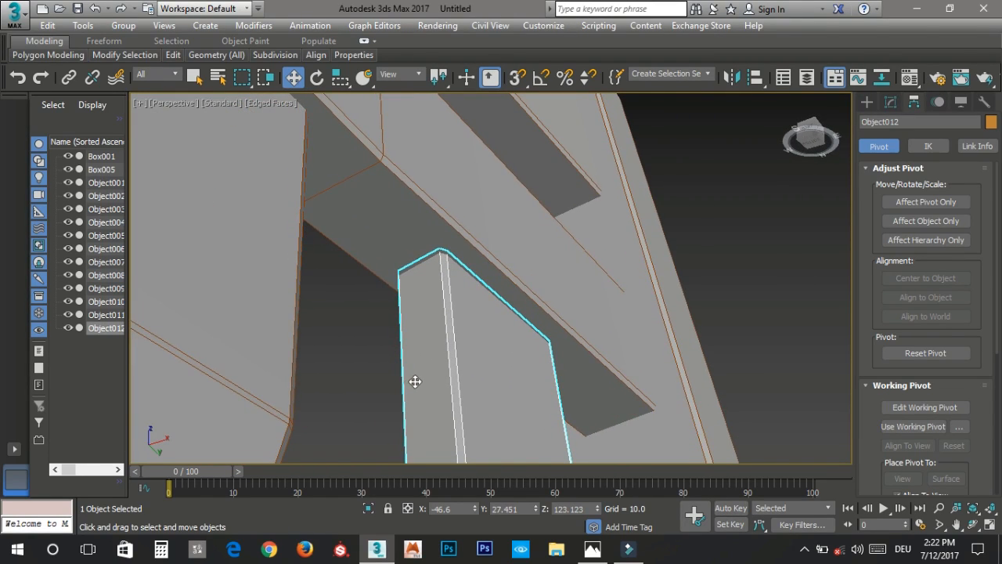
Step: Copy the second and third slats together along Y by about -45 to the opposite half of the backrest
{"action": "key", "text": "z"}
{"action": "middle_click_drag", "start_coordinate": [488, 353], "coordinate": [602, 281], "text": "alt"}
{"action": "left_click", "coordinate": [422, 370], "text": "ctrl"}
{"action": "left_click_drag", "start_coordinate": [618, 262], "coordinate": [426, 251], "text": "shift"}
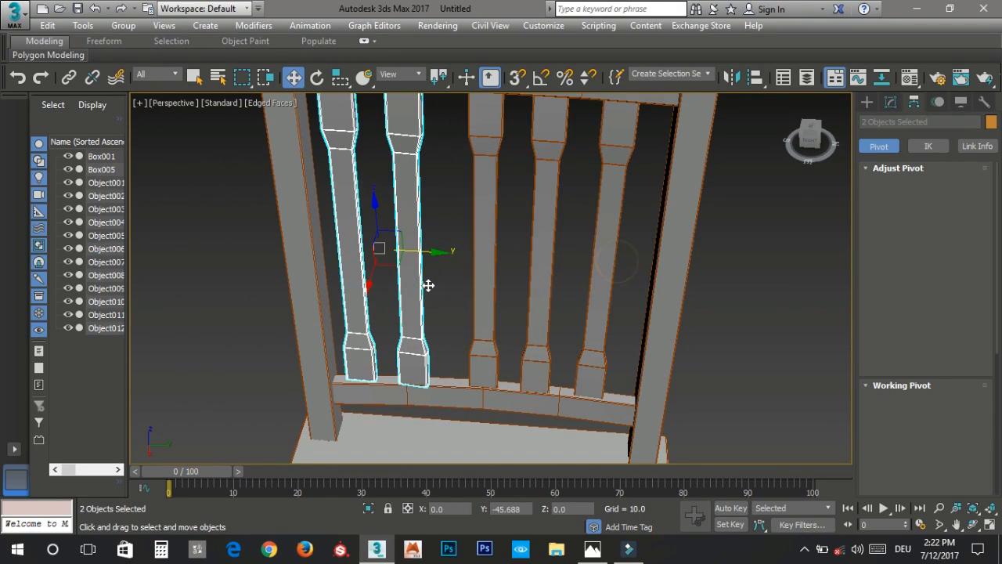
{"action": "left_click", "coordinate": [507, 335]}
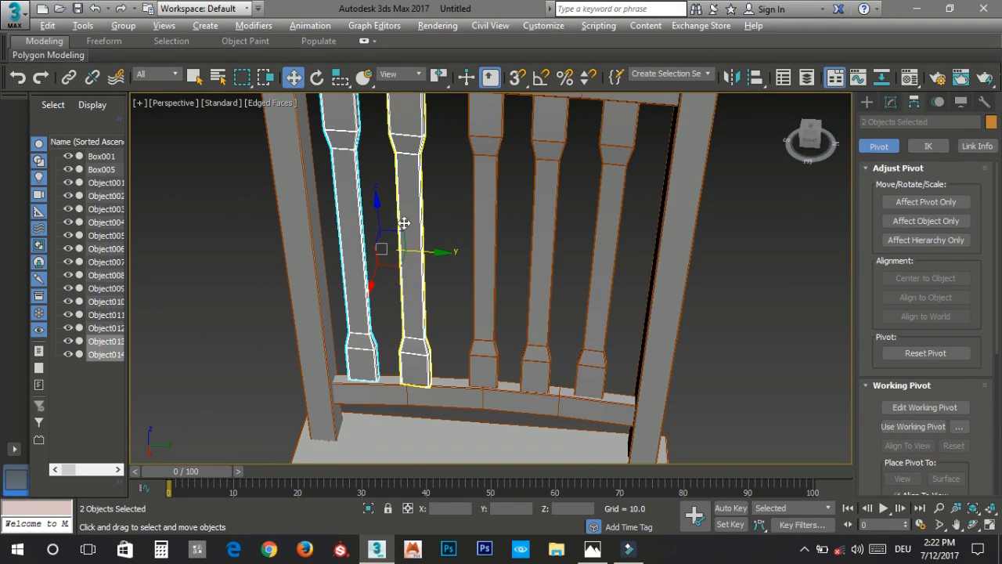
{"action": "scroll", "coordinate": [404, 223], "scroll_direction": "up", "scroll_amount": 2}
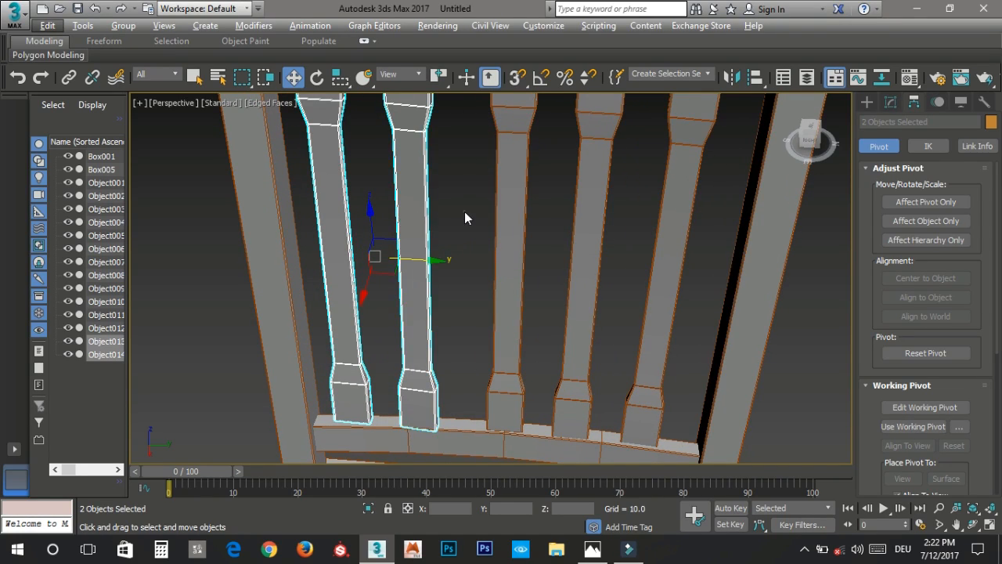
Step: Attach the two copied slats to each other as one editable poly object
{"action": "left_click", "coordinate": [413, 214]}
{"action": "scroll", "coordinate": [921, 378], "scroll_direction": "down", "scroll_amount": 3}
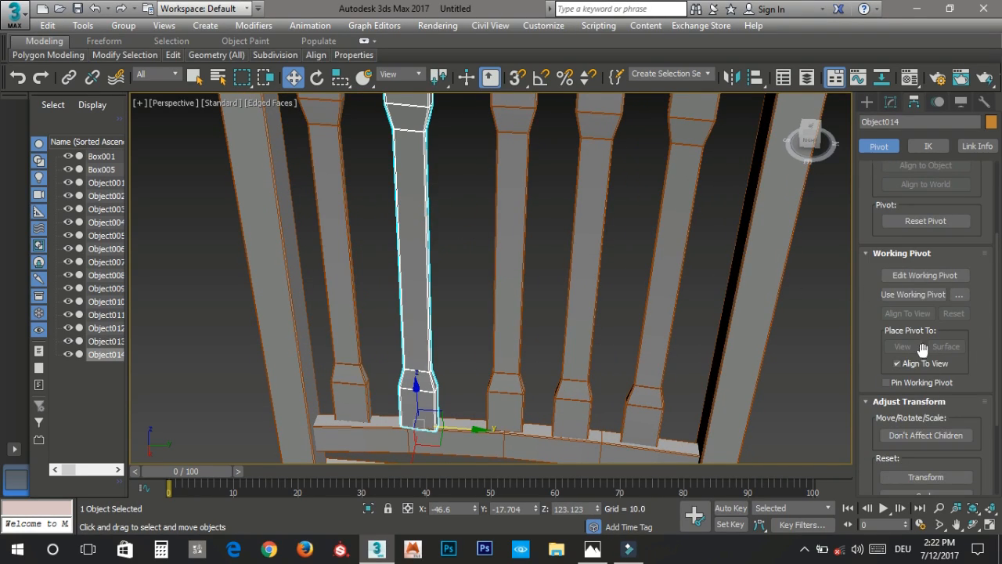
{"action": "scroll", "coordinate": [925, 353], "scroll_direction": "down", "scroll_amount": 4}
{"action": "scroll", "coordinate": [936, 290], "scroll_direction": "up", "scroll_amount": 7}
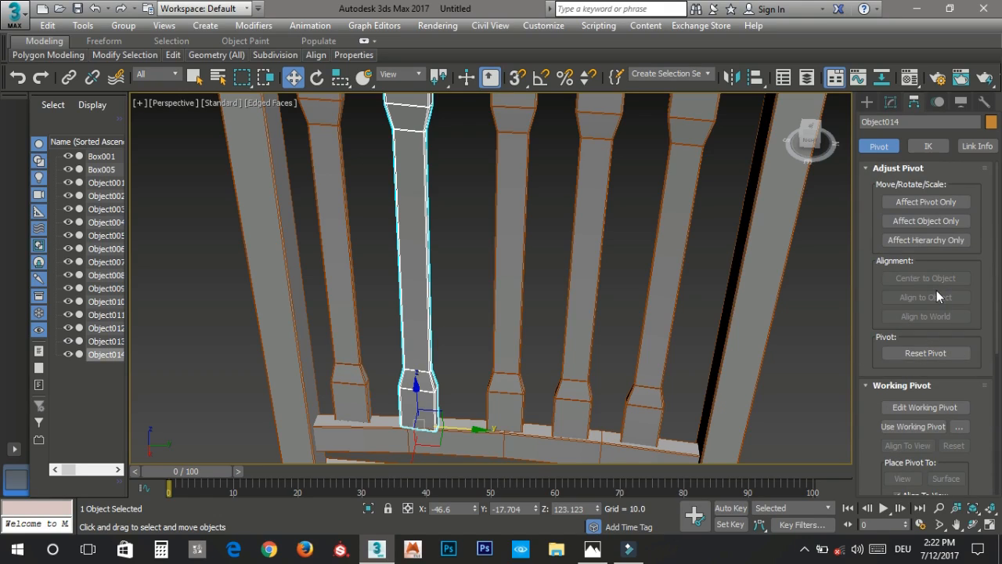
{"action": "left_click", "coordinate": [890, 102]}
{"action": "scroll", "coordinate": [915, 405], "scroll_direction": "down", "scroll_amount": 3}
{"action": "left_click", "coordinate": [891, 491]}
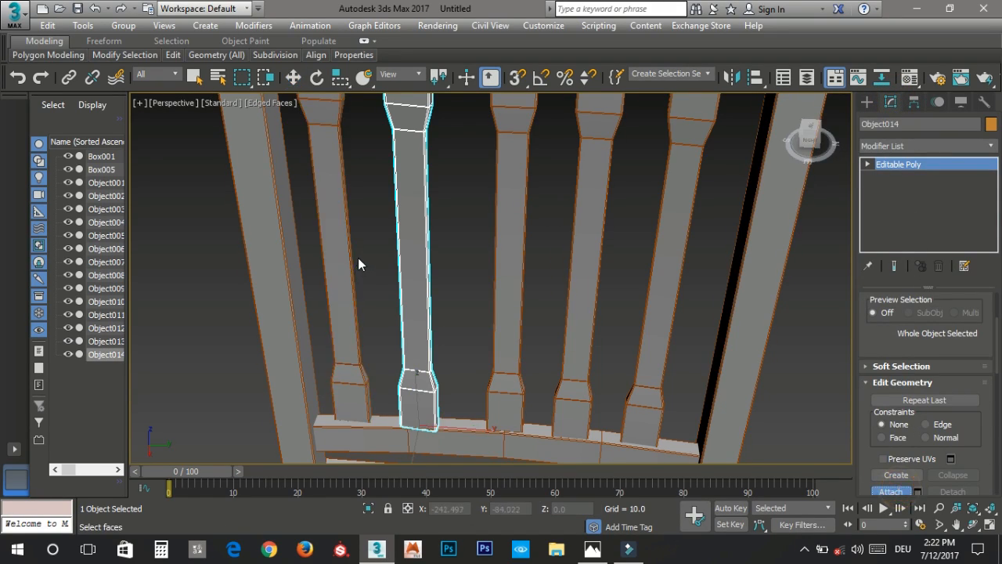
{"action": "left_click", "coordinate": [348, 255]}
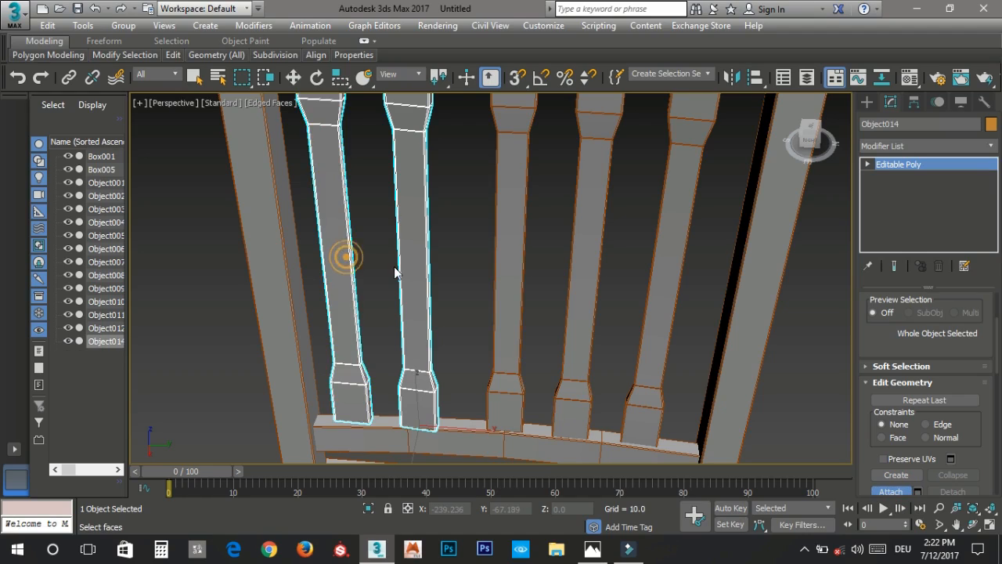
Step: Mirror the attached slat pair across the Y axis with no clone
{"action": "left_click", "coordinate": [754, 78]}
{"action": "left_click", "coordinate": [473, 201]}
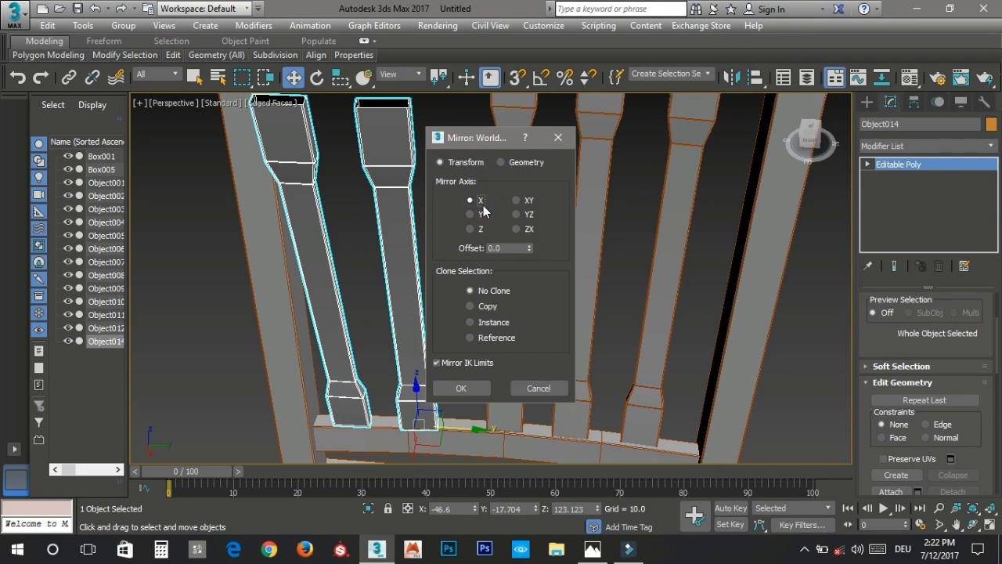
{"action": "left_click", "coordinate": [481, 214]}
{"action": "left_click_drag", "start_coordinate": [478, 138], "coordinate": [614, 134]}
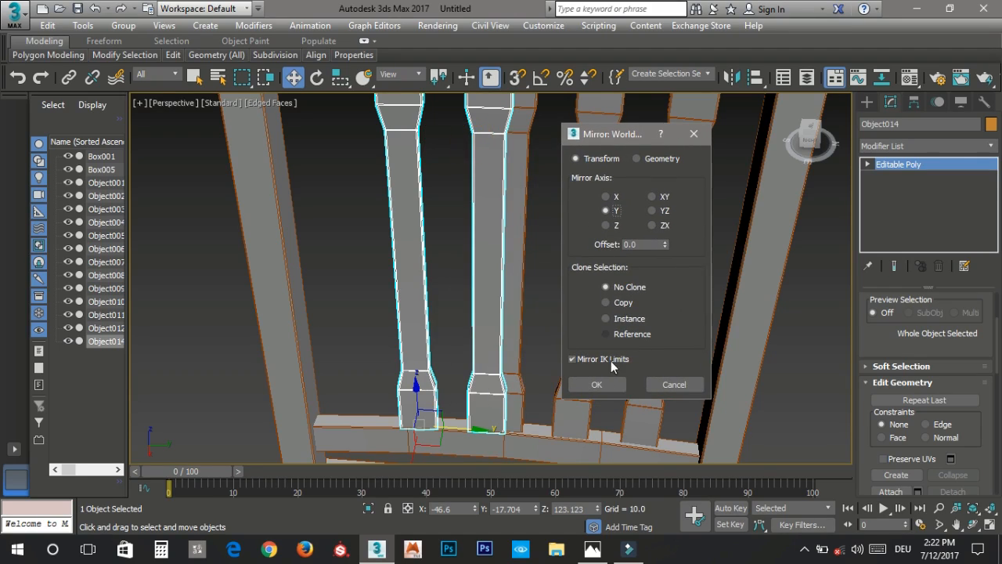
{"action": "left_click", "coordinate": [611, 388]}
Step: Slide the mirrored slat pair along Y to -28.295 so its spacing matches the slats on the other half
{"action": "middle_click_drag", "start_coordinate": [434, 342], "coordinate": [472, 371]}
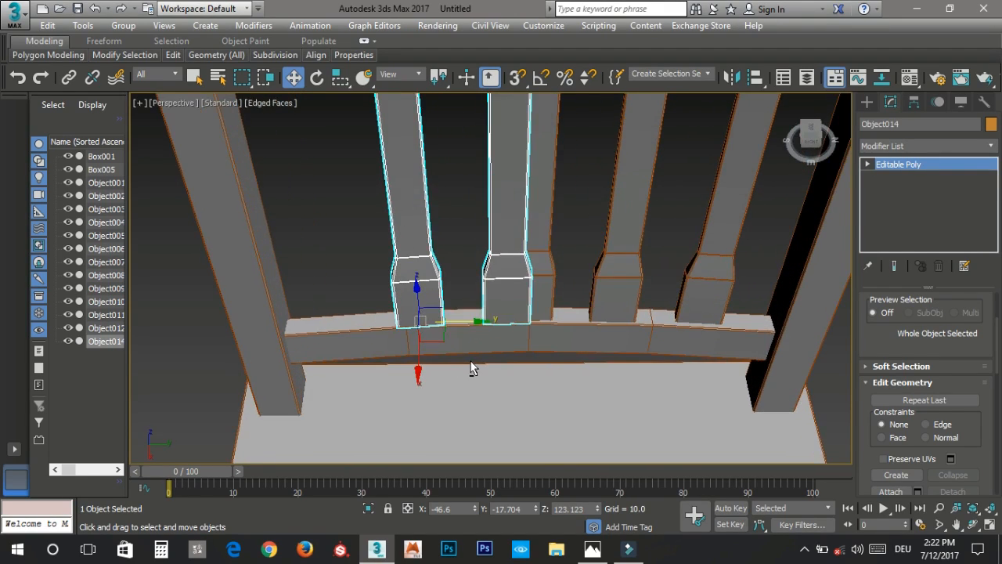
{"action": "left_click_drag", "start_coordinate": [475, 323], "coordinate": [384, 323]}
{"action": "scroll", "coordinate": [452, 313], "scroll_direction": "up", "scroll_amount": 3}
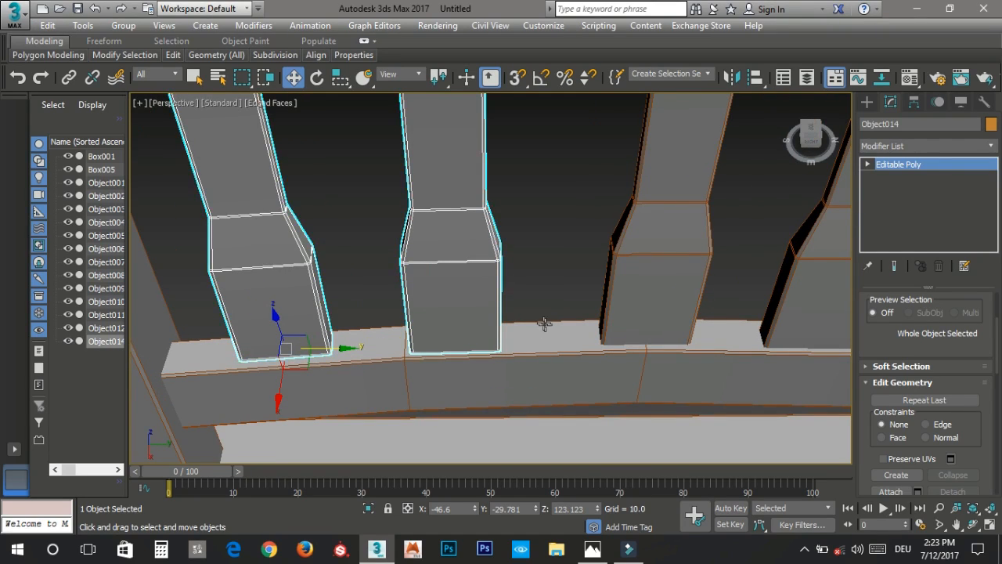
{"action": "scroll", "coordinate": [544, 323], "scroll_direction": "down", "scroll_amount": 2}
{"action": "middle_click_drag", "start_coordinate": [606, 362], "coordinate": [439, 196], "text": "alt"}
{"action": "middle_click_drag", "start_coordinate": [445, 264], "coordinate": [595, 297]}
{"action": "left_click_drag", "start_coordinate": [463, 235], "coordinate": [470, 234]}
{"action": "middle_click_drag", "start_coordinate": [459, 264], "coordinate": [457, 296]}
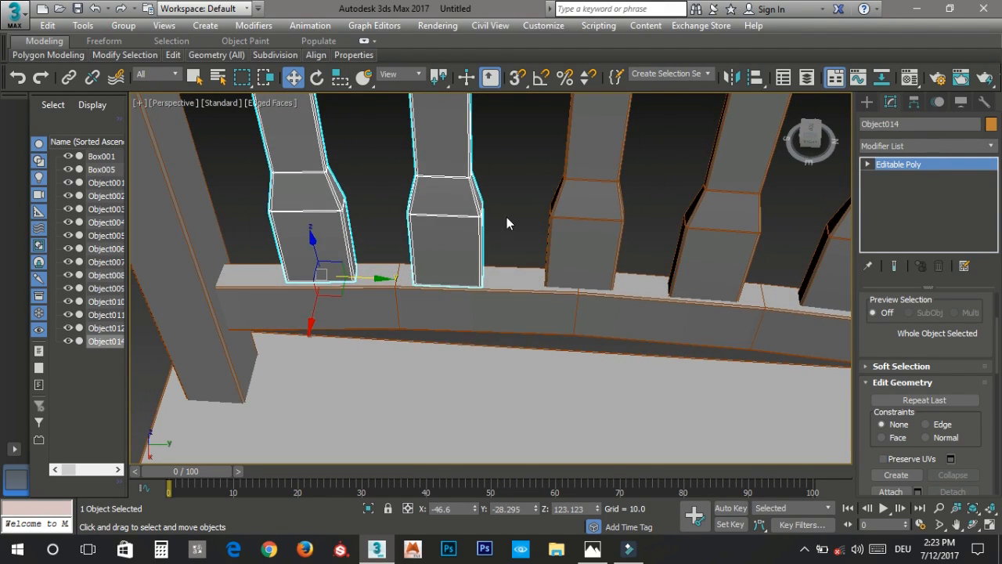
Step: Nudge the slat just past the centre one on the +Y side along Y by about 0.25
{"action": "left_click", "coordinate": [508, 221]}
{"action": "scroll", "coordinate": [468, 256], "scroll_direction": "up", "scroll_amount": 4}
{"action": "scroll", "coordinate": [470, 257], "scroll_direction": "down", "scroll_amount": 3}
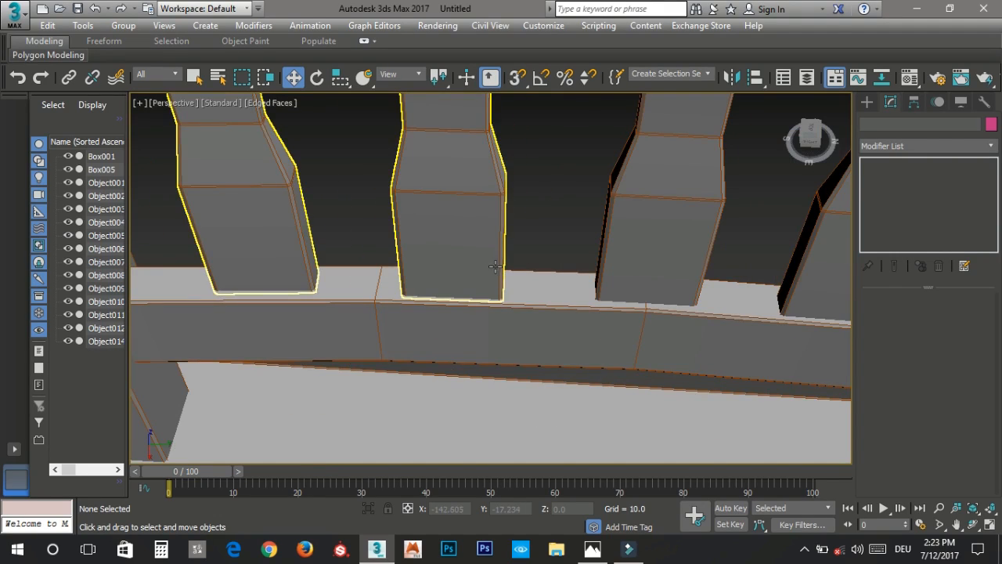
{"action": "scroll", "coordinate": [532, 300], "scroll_direction": "down", "scroll_amount": 4}
{"action": "scroll", "coordinate": [532, 301], "scroll_direction": "up", "scroll_amount": 5}
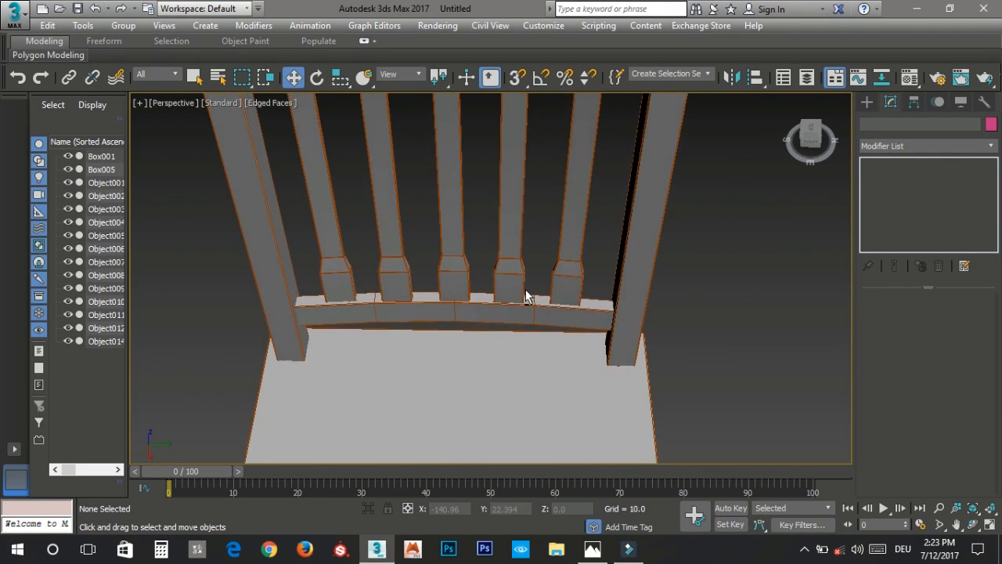
{"action": "left_click", "coordinate": [502, 300]}
{"action": "left_click_drag", "start_coordinate": [503, 301], "coordinate": [507, 300]}
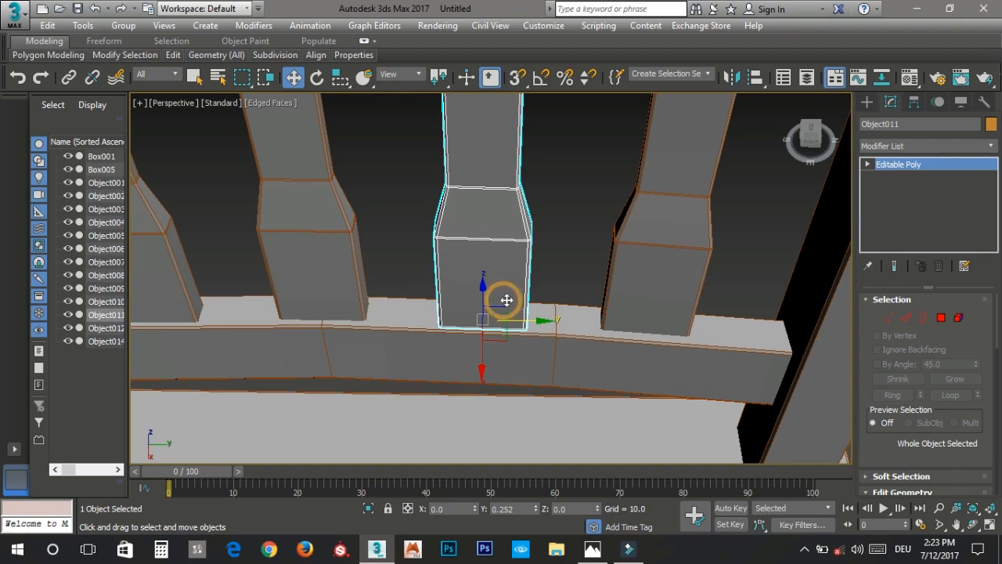
Step: Move the same slat along X by about -0.18 to seat it on the curved lower rail
{"action": "middle_click_drag", "start_coordinate": [475, 308], "coordinate": [697, 312]}
{"action": "middle_click_drag", "start_coordinate": [416, 402], "coordinate": [345, 373]}
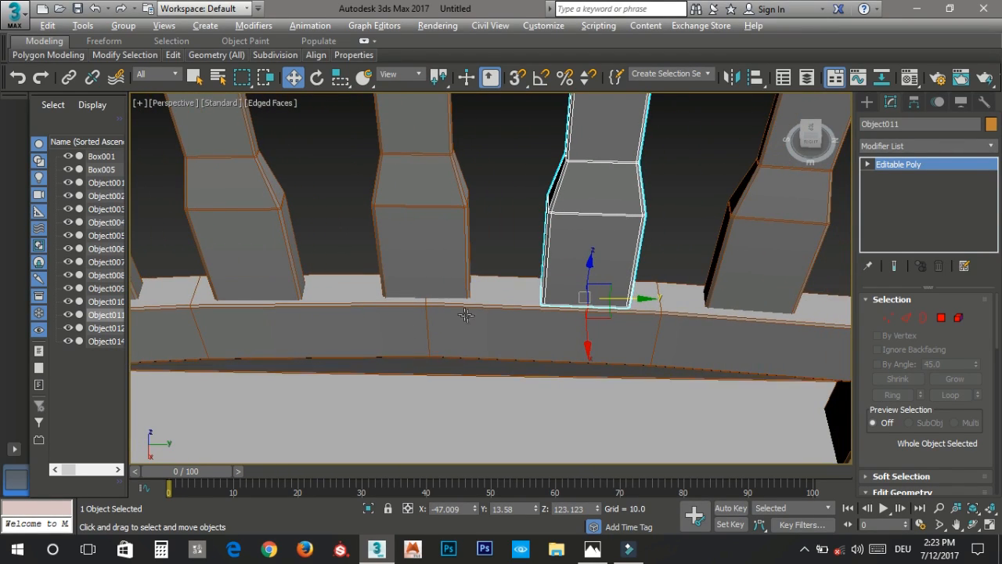
{"action": "middle_click_drag", "start_coordinate": [462, 314], "coordinate": [522, 245], "text": "alt"}
{"action": "left_click", "coordinate": [518, 167]}
{"action": "middle_click_drag", "start_coordinate": [521, 170], "coordinate": [518, 189]}
{"action": "scroll", "coordinate": [518, 187], "scroll_direction": "up", "scroll_amount": 5}
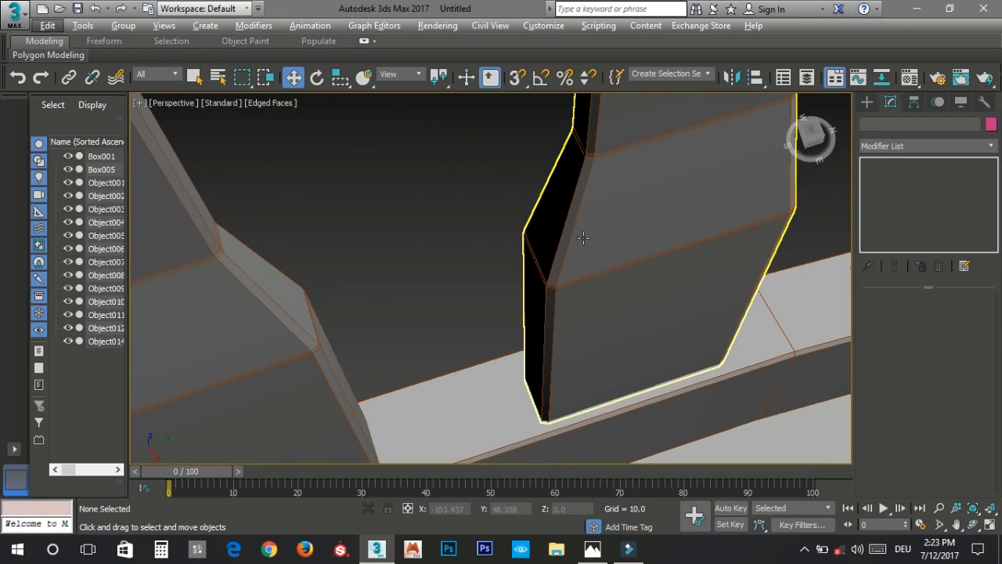
{"action": "scroll", "coordinate": [528, 240], "scroll_direction": "down", "scroll_amount": 3}
{"action": "left_click", "coordinate": [604, 298]}
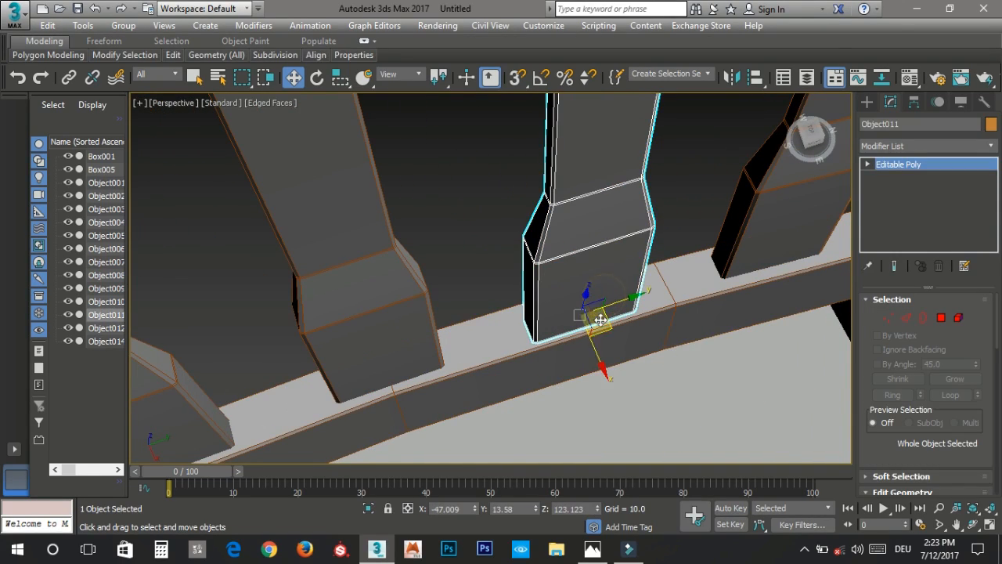
{"action": "left_click_drag", "start_coordinate": [589, 353], "coordinate": [588, 353]}
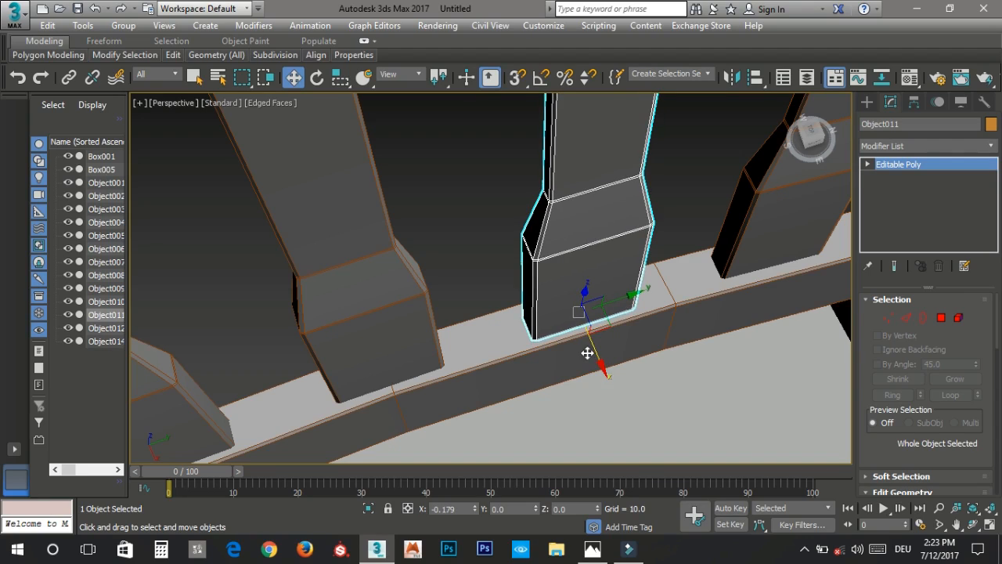
{"action": "left_click", "coordinate": [453, 298]}
Step: Move the outermost slat on the +Y side along X by about 0.26 on the lower rail
{"action": "middle_click_drag", "start_coordinate": [454, 291], "coordinate": [561, 245]}
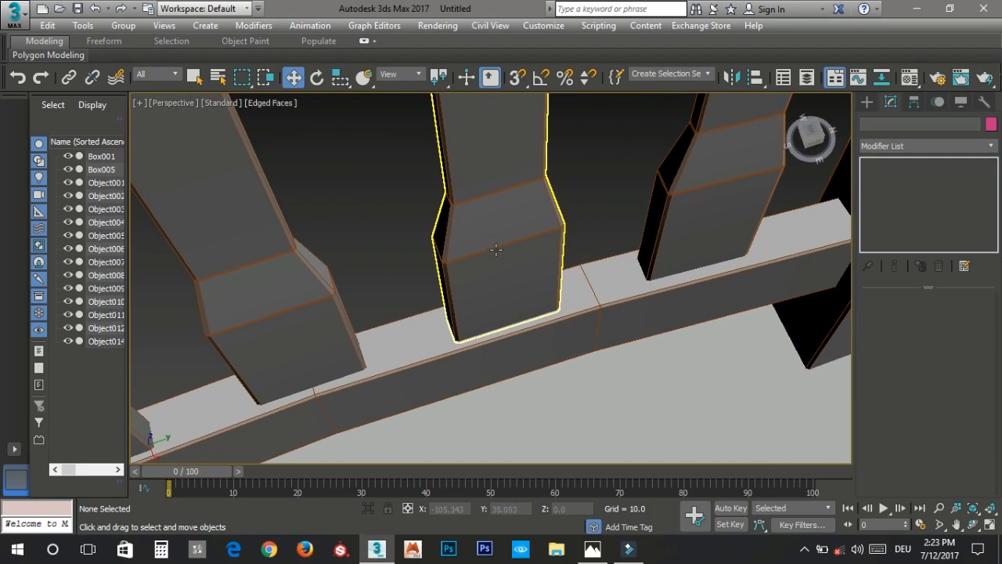
{"action": "left_click", "coordinate": [662, 235]}
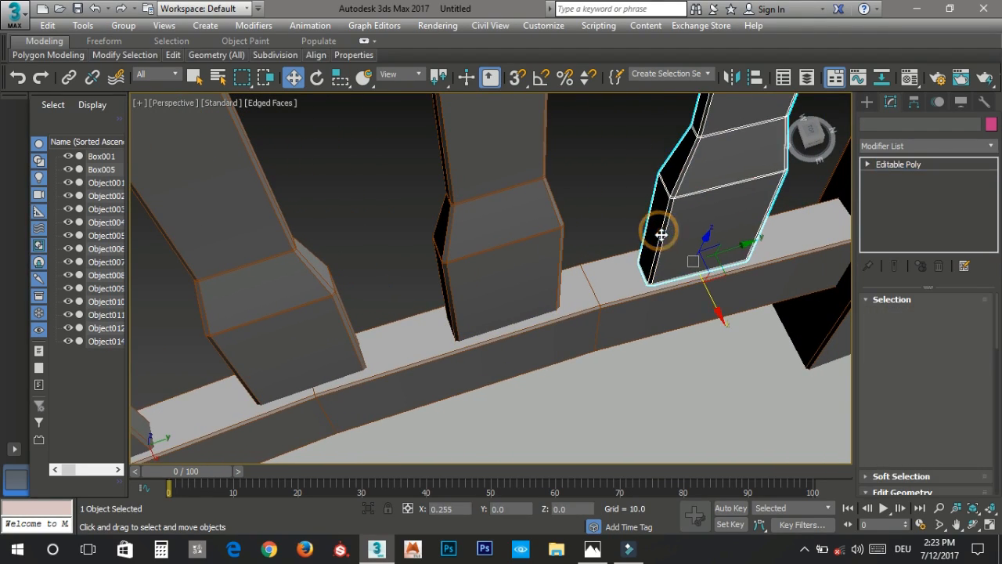
{"action": "left_click", "coordinate": [604, 203]}
Step: Detach the inner slat of the mirrored pair as a separate object
{"action": "middle_click_drag", "start_coordinate": [467, 263], "coordinate": [508, 275]}
{"action": "scroll", "coordinate": [606, 240], "scroll_direction": "down", "scroll_amount": 4}
{"action": "scroll", "coordinate": [474, 275], "scroll_direction": "up", "scroll_amount": 8}
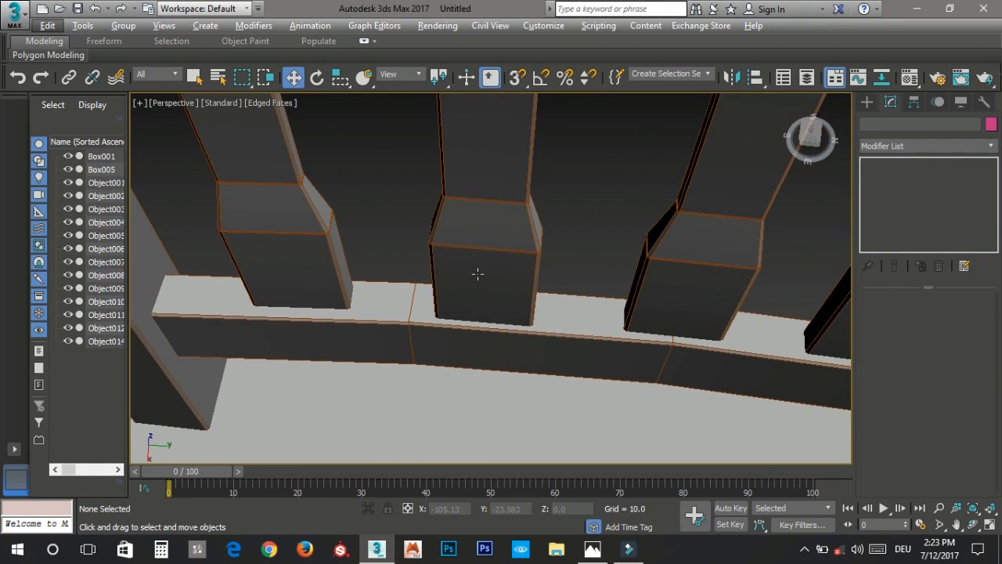
{"action": "left_click", "coordinate": [477, 276]}
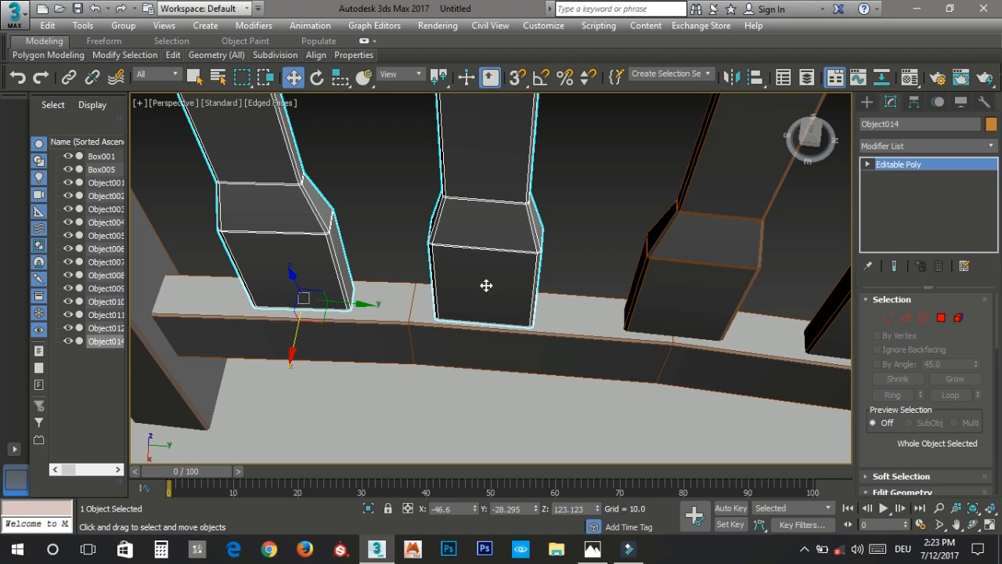
{"action": "key", "text": "5"}
{"action": "left_click", "coordinate": [486, 285]}
{"action": "scroll", "coordinate": [940, 400], "scroll_direction": "down", "scroll_amount": 5}
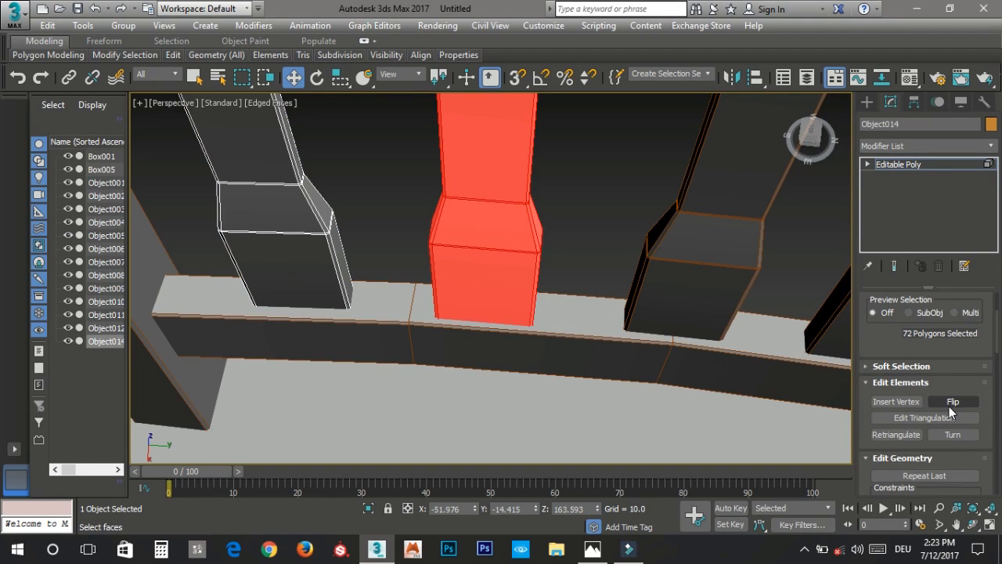
{"action": "left_click", "coordinate": [959, 440]}
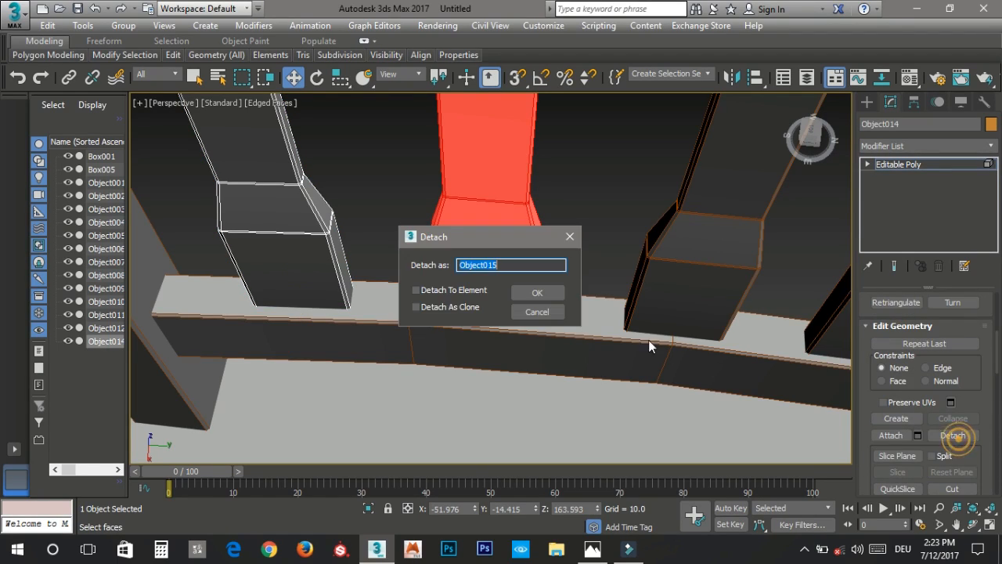
{"action": "left_click", "coordinate": [540, 293]}
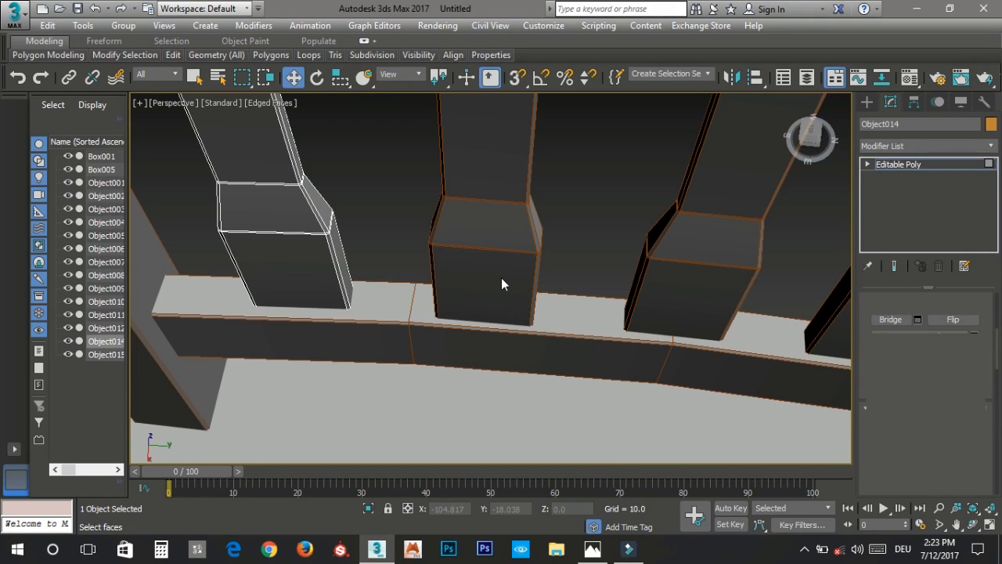
Step: Move the detached inner slat along X by about -0.19 and the remaining outer slat by about 0.19 on the rail
{"action": "key", "text": "5"}
{"action": "left_click", "coordinate": [502, 260]}
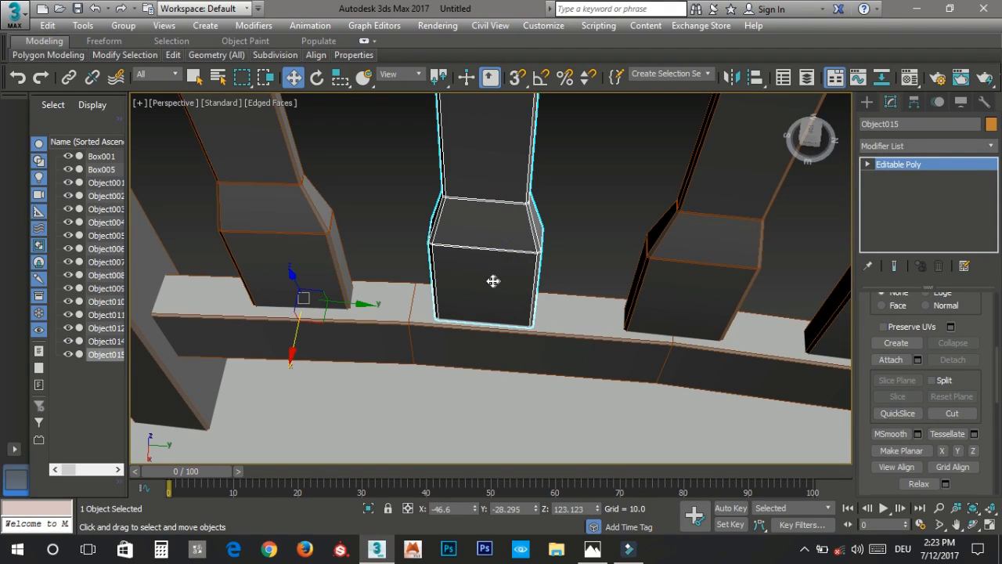
{"action": "left_click_drag", "start_coordinate": [493, 280], "coordinate": [500, 279]}
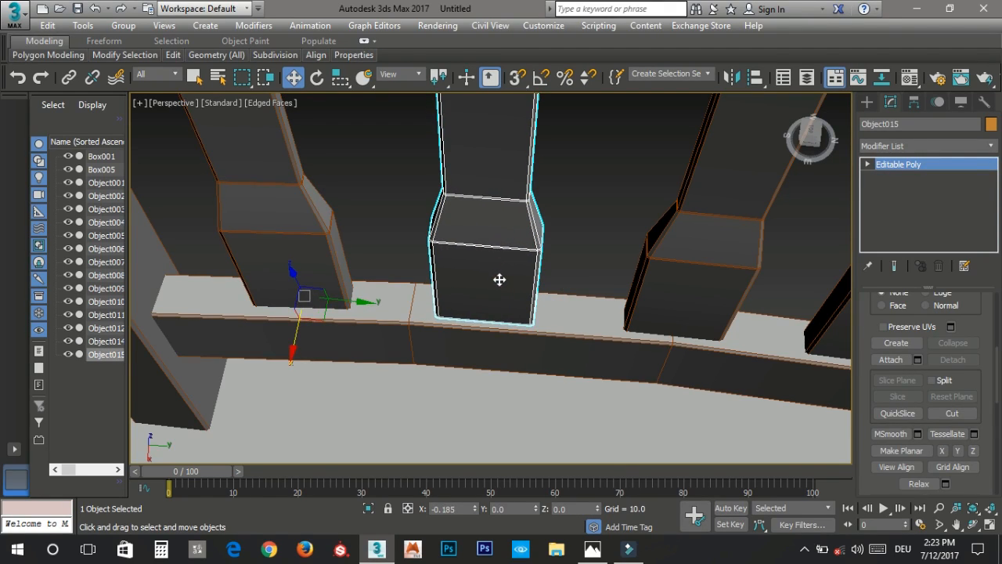
{"action": "left_click", "coordinate": [419, 239]}
{"action": "middle_click_drag", "start_coordinate": [409, 235], "coordinate": [385, 288], "text": "alt"}
{"action": "left_click", "coordinate": [320, 306]}
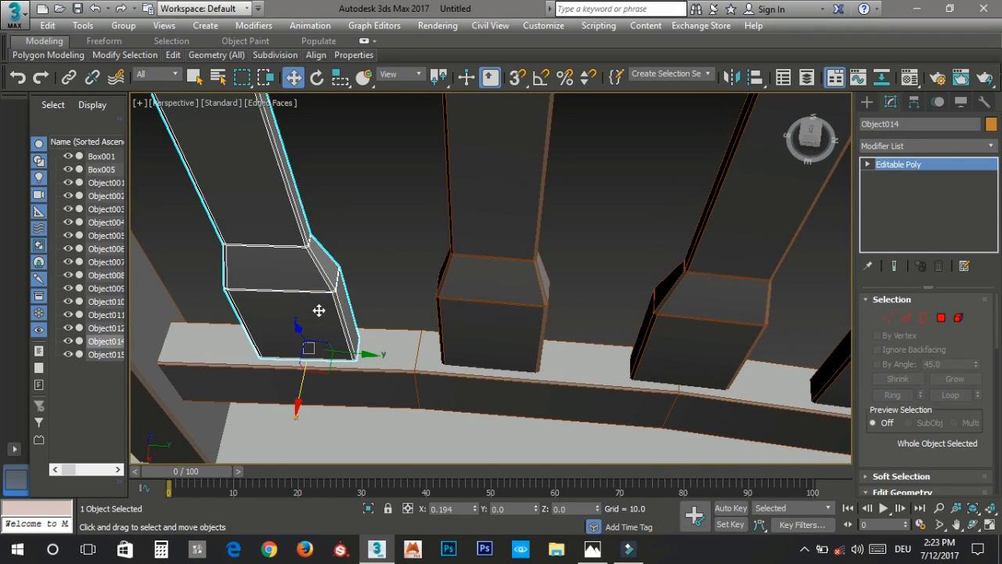
{"action": "left_click", "coordinate": [386, 251]}
Step: Attach the other four backrest slats to the centre slat as one editable poly object
{"action": "scroll", "coordinate": [386, 250], "scroll_direction": "down", "scroll_amount": 5}
{"action": "middle_click_drag", "start_coordinate": [386, 251], "coordinate": [457, 233], "text": "alt"}
{"action": "left_click", "coordinate": [457, 233]}
{"action": "scroll", "coordinate": [922, 409], "scroll_direction": "down", "scroll_amount": 5}
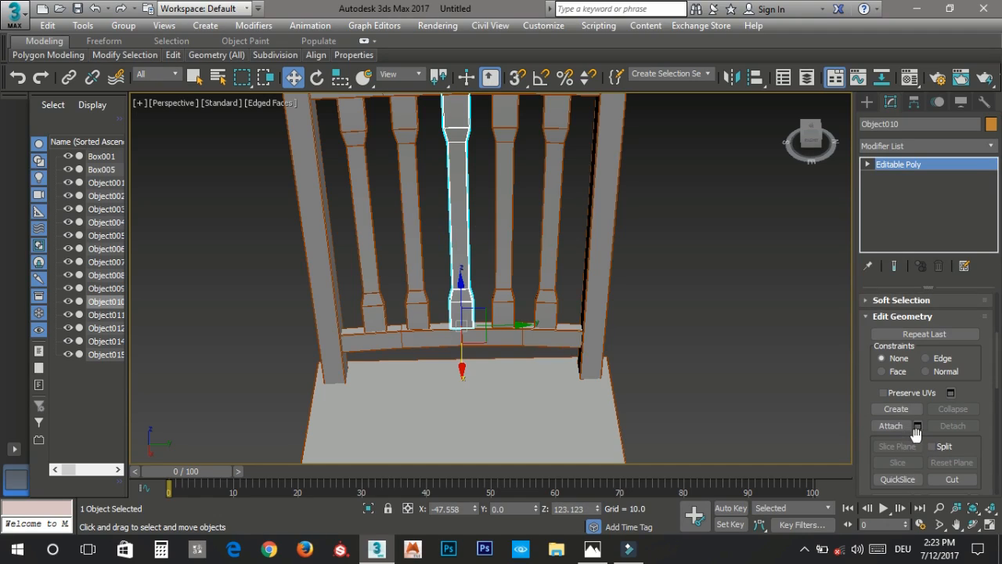
{"action": "left_click", "coordinate": [890, 426]}
{"action": "left_click", "coordinate": [497, 214]}
{"action": "left_click", "coordinate": [548, 213]}
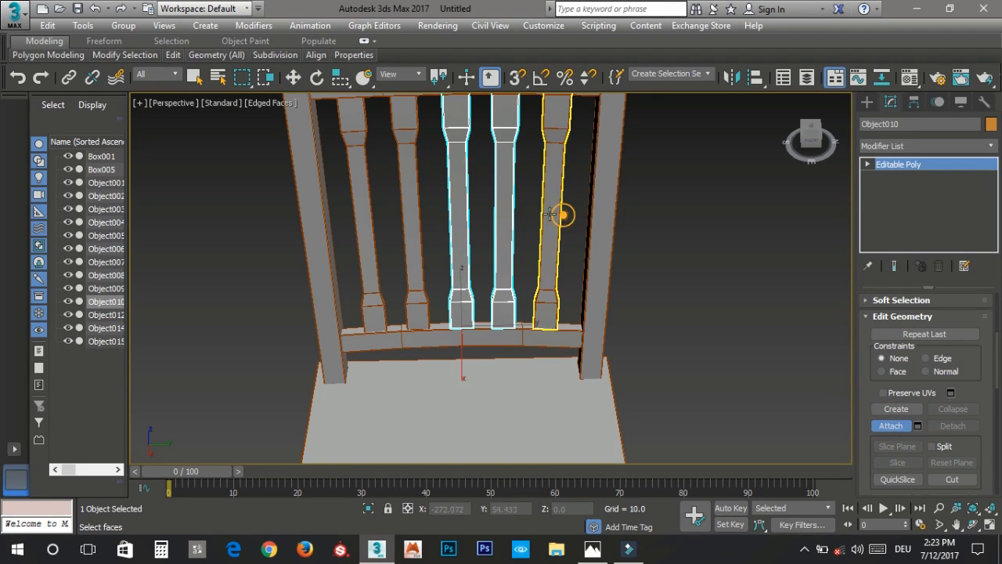
{"action": "left_click", "coordinate": [403, 214]}
{"action": "left_click", "coordinate": [366, 216]}
{"action": "right_click", "coordinate": [372, 221]}
Step: Centre the pivot of the combined slats object on its geometry
{"action": "middle_click_drag", "start_coordinate": [475, 246], "coordinate": [472, 275]}
{"action": "left_click", "coordinate": [914, 103]}
{"action": "left_click", "coordinate": [924, 201]}
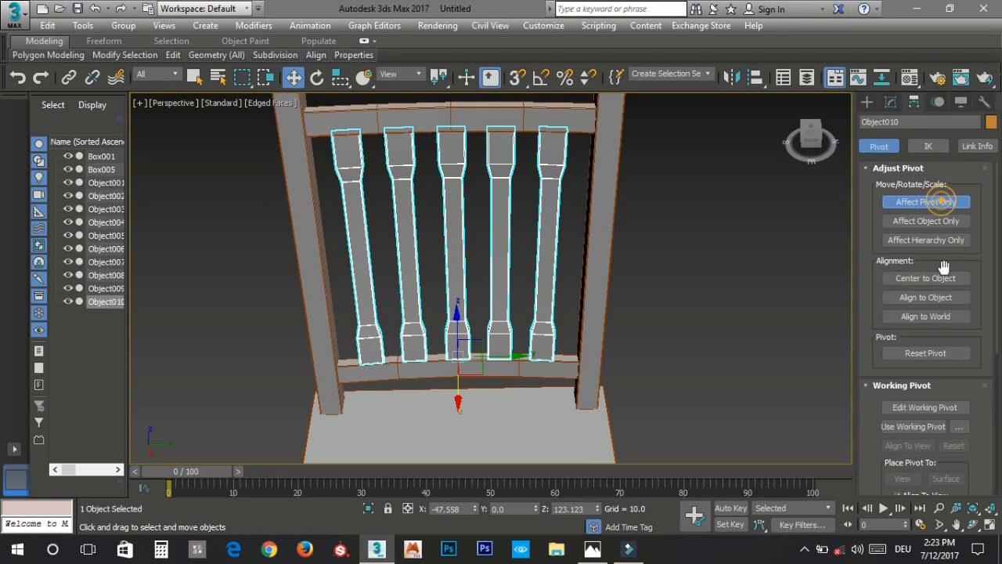
{"action": "left_click", "coordinate": [939, 275]}
{"action": "left_click", "coordinate": [943, 201]}
{"action": "left_click", "coordinate": [760, 209]}
{"action": "scroll", "coordinate": [579, 259], "scroll_direction": "down", "scroll_amount": 5}
{"action": "mouse_move", "coordinate": [580, 259]}
{"action": "middle_mouse_down", "text": "alt"}
{"action": "mouse_move", "coordinate": [650, 209]}
{"action": "mouse_move", "coordinate": [414, 204]}
{"action": "mouse_move", "coordinate": [608, 228]}
{"action": "mouse_move", "coordinate": [601, 206]}
{"action": "mouse_move", "coordinate": [608, 245]}
{"action": "mouse_move", "coordinate": [583, 286]}
{"action": "mouse_move", "coordinate": [651, 319]}
{"action": "mouse_move", "coordinate": [593, 264]}
{"action": "mouse_move", "coordinate": [566, 302]}
{"action": "middle_mouse_up", "text": "alt"}
{"action": "key", "text": "F4"}
{"action": "scroll", "coordinate": [565, 302], "scroll_direction": "up", "scroll_amount": 3}
{"action": "key", "text": "alt+Tab"}
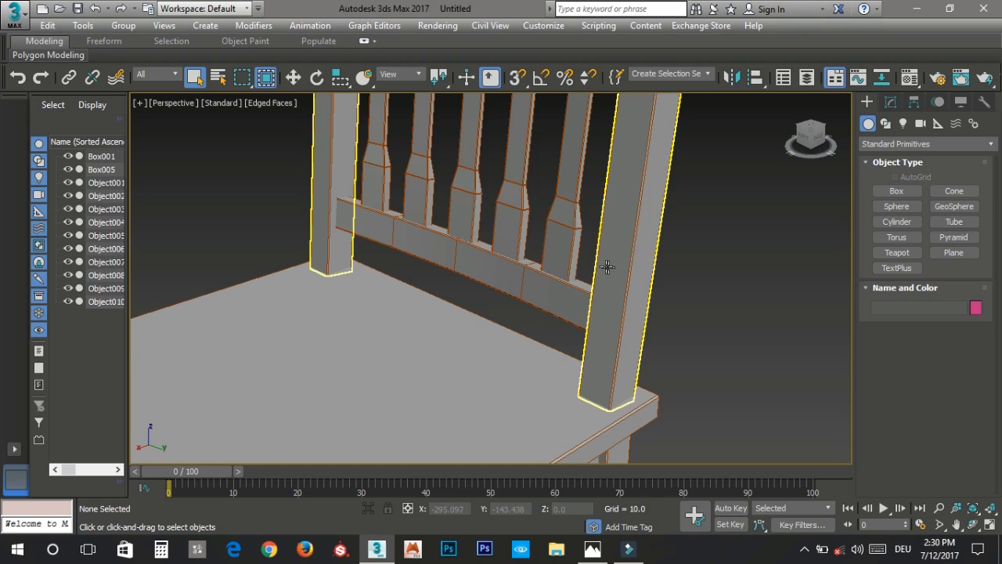
{"action": "middle_click_drag", "start_coordinate": [600, 264], "coordinate": [580, 304], "text": "alt"}
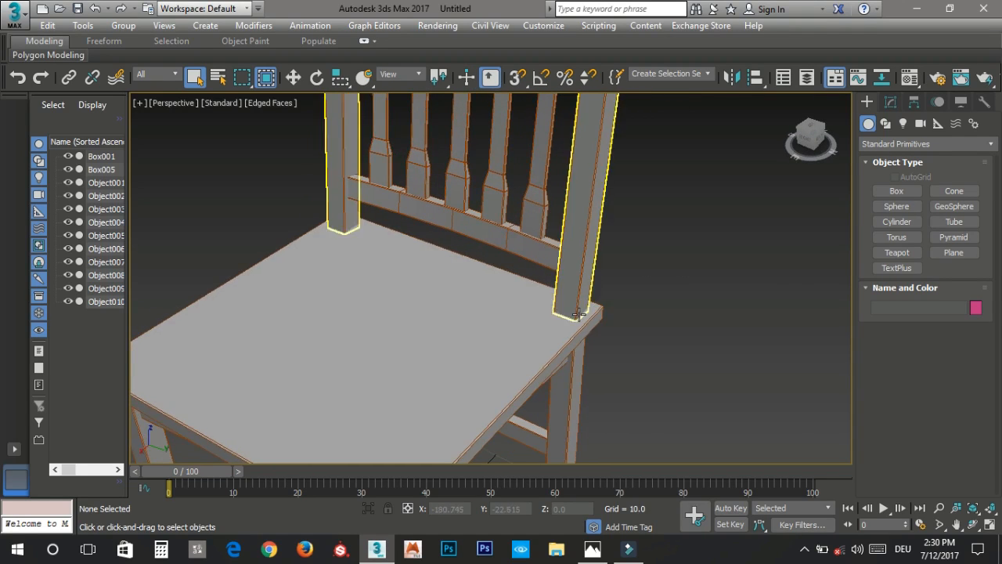
{"action": "key", "text": "z"}
Step: Draw an armrest line in the Top view: a straight run beside the back post, an outward curve and a straight front run about 38.7 long
{"action": "left_click", "coordinate": [812, 132]}
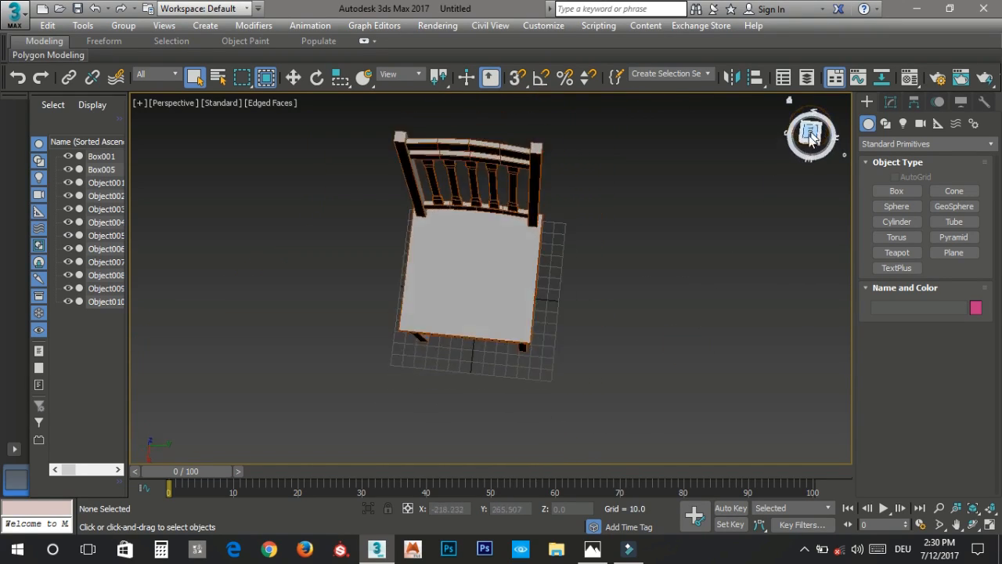
{"action": "key", "text": "alt+w"}
{"action": "left_click", "coordinate": [391, 193]}
{"action": "key", "text": "alt+w"}
{"action": "key", "text": "z"}
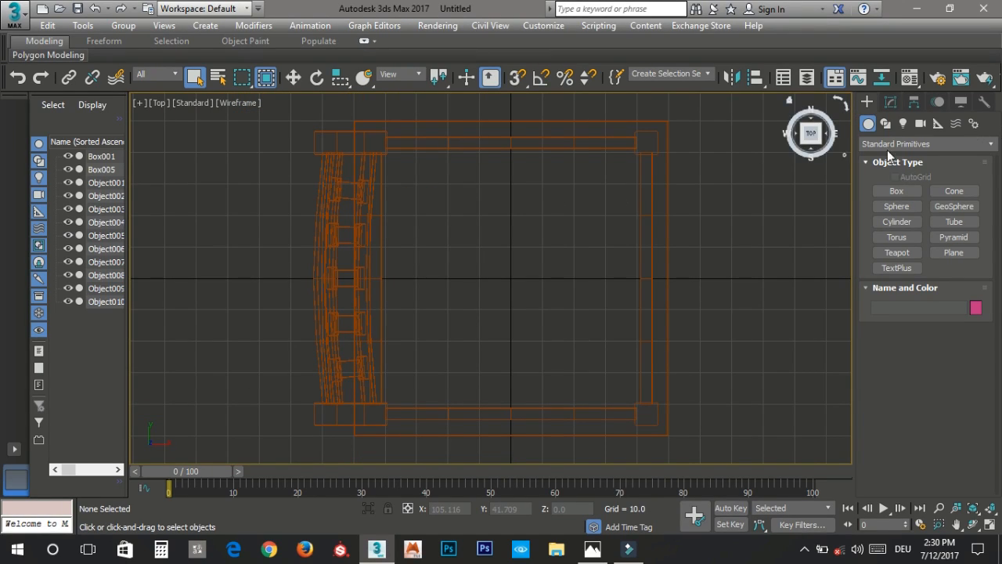
{"action": "left_click", "coordinate": [886, 125]}
{"action": "left_click", "coordinate": [897, 204]}
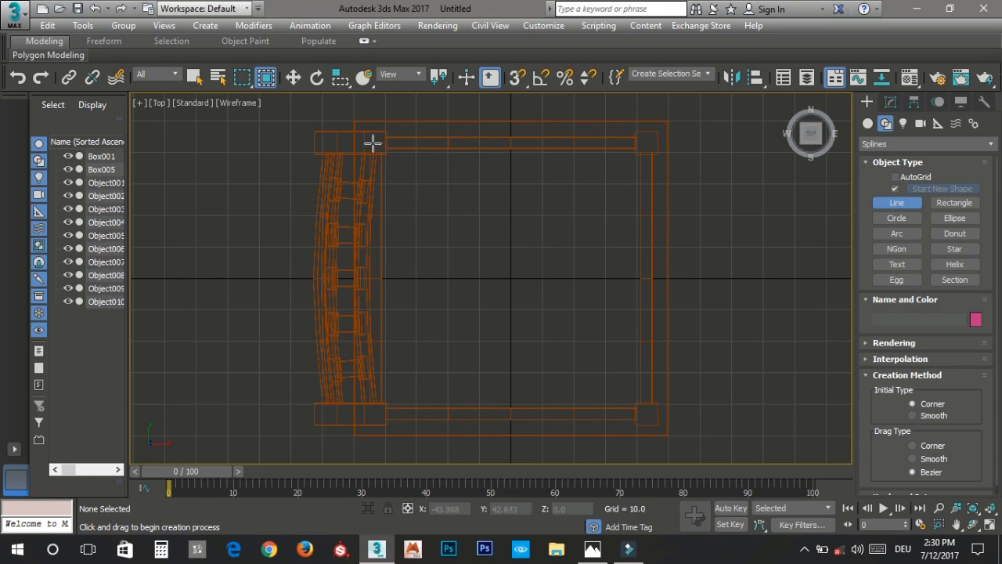
{"action": "left_click", "coordinate": [320, 129]}
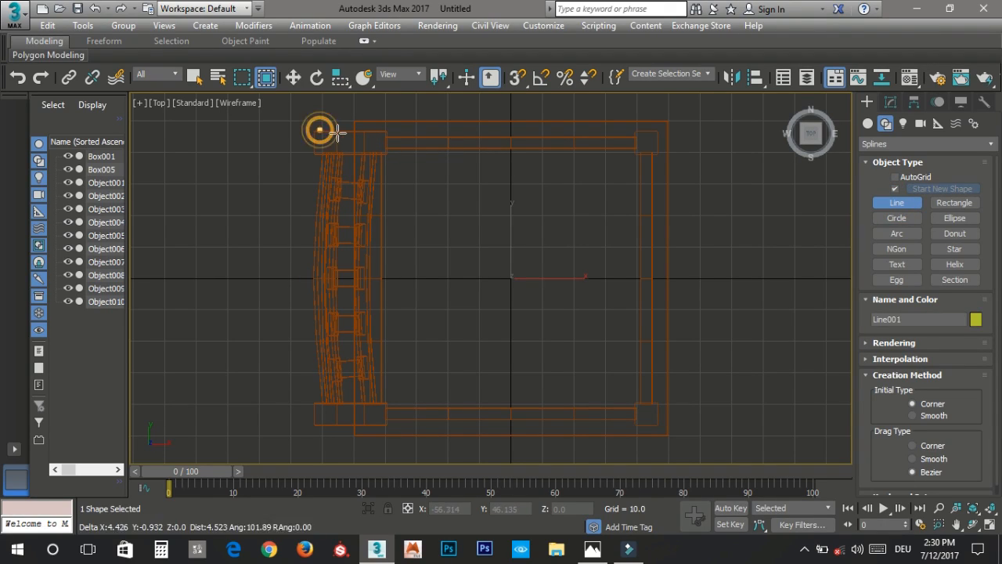
{"action": "left_click", "coordinate": [387, 130]}
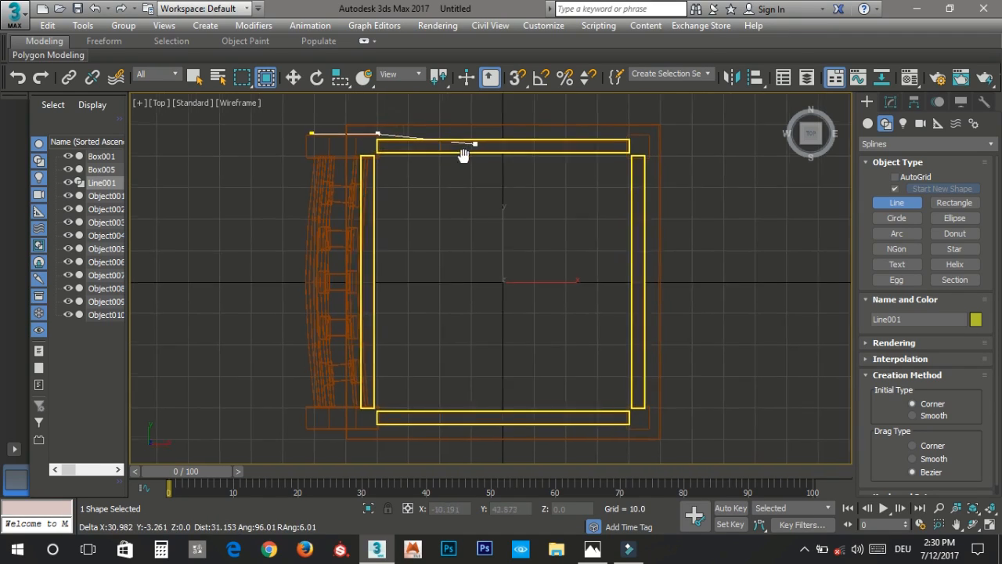
{"action": "middle_click_drag", "start_coordinate": [470, 148], "coordinate": [418, 208]}
{"action": "left_click_drag", "start_coordinate": [458, 170], "coordinate": [533, 165]}
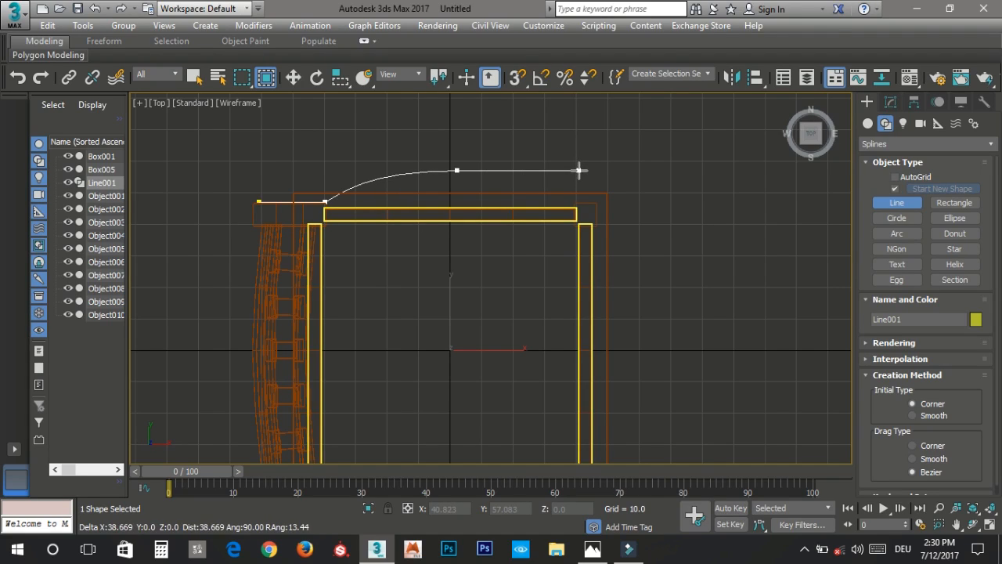
{"action": "right_click", "coordinate": [631, 170]}
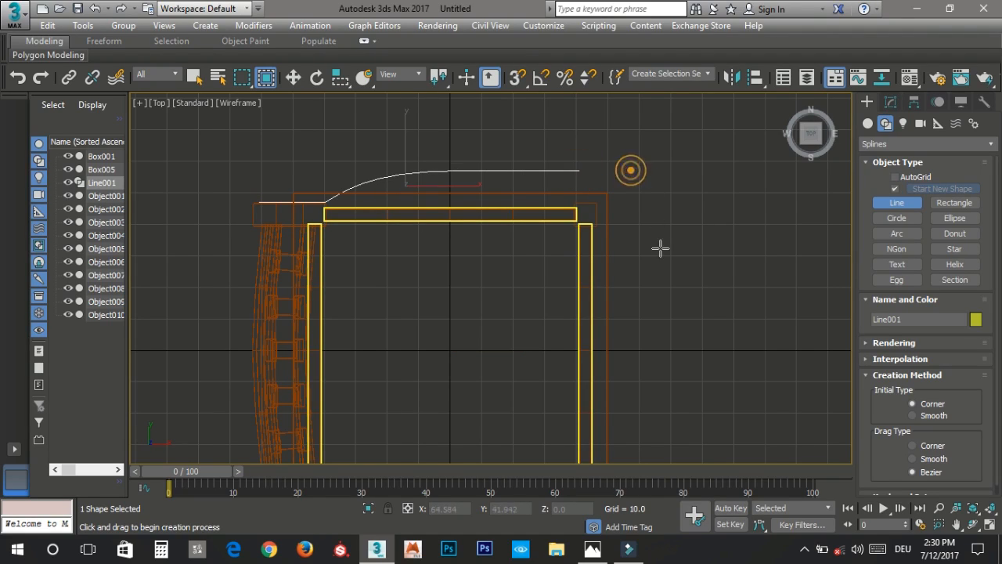
Step: Raise the armrest line in the Perspective view to about Z 150.6, above the seat beside the back post
{"action": "key", "text": "alt+w"}
{"action": "middle_click", "coordinate": [675, 320]}
{"action": "key", "text": "alt+w"}
{"action": "key", "text": "w"}
{"action": "middle_click_drag", "start_coordinate": [672, 313], "coordinate": [574, 214], "text": "alt"}
{"action": "left_click_drag", "start_coordinate": [536, 213], "coordinate": [570, 37]}
{"action": "key", "text": "z"}
{"action": "middle_click_drag", "start_coordinate": [560, 220], "coordinate": [618, 271], "text": "alt"}
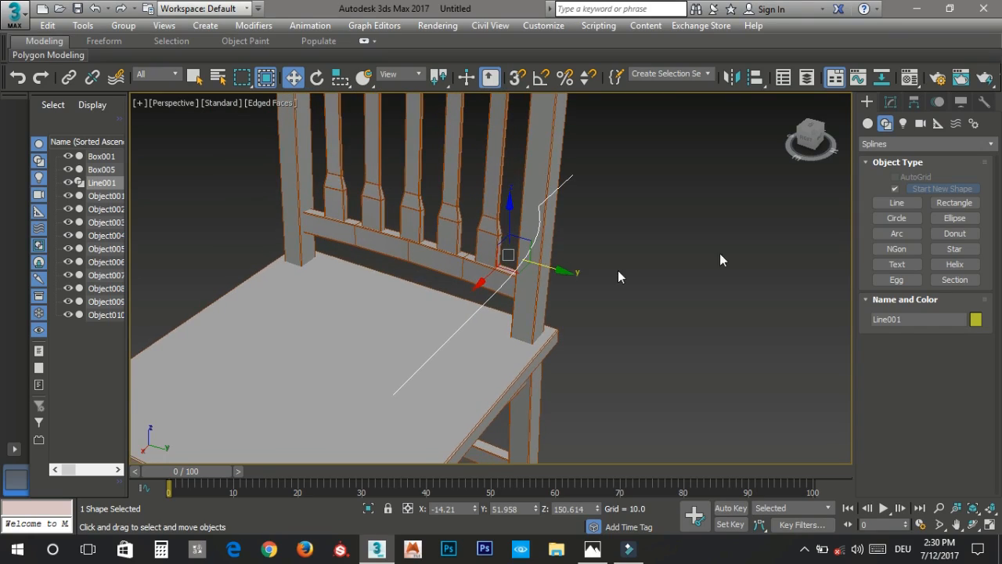
Step: Enable the armrest line's thickness in both the renderer and the viewport
{"action": "left_click", "coordinate": [892, 103]}
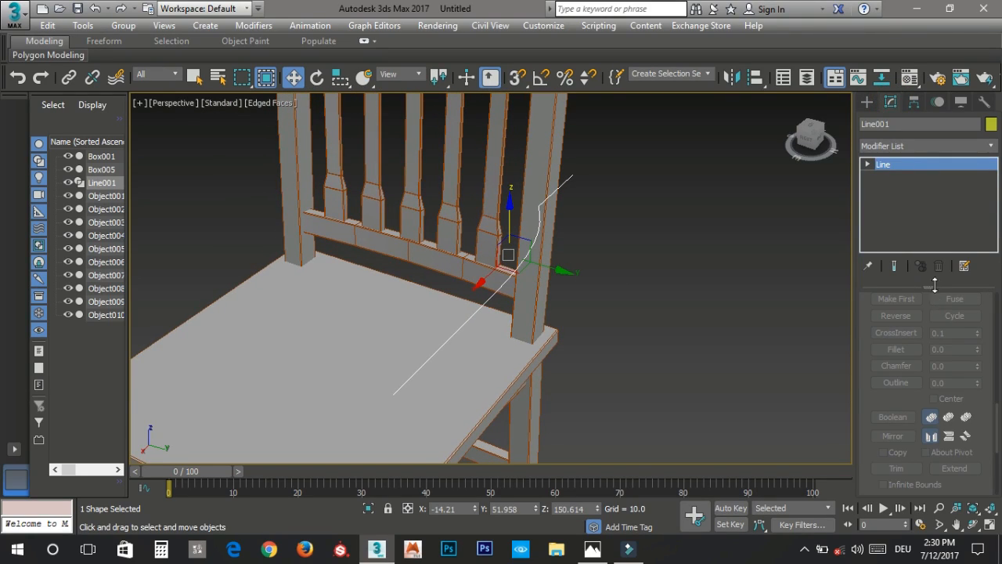
{"action": "scroll", "coordinate": [930, 307], "scroll_direction": "up", "scroll_amount": 10}
{"action": "scroll", "coordinate": [931, 307], "scroll_direction": "up", "scroll_amount": 3}
{"action": "left_click", "coordinate": [928, 297]}
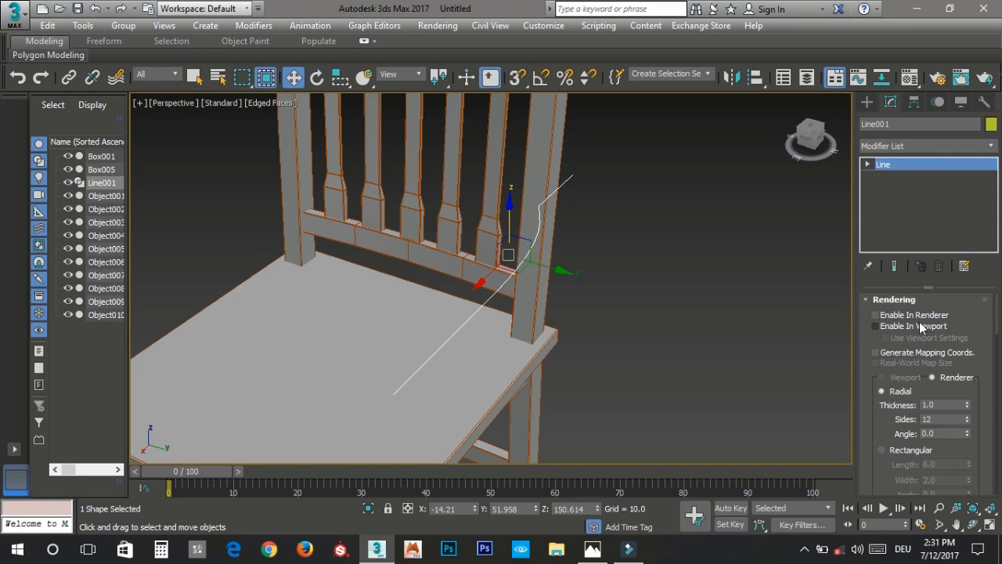
{"action": "left_click", "coordinate": [876, 326]}
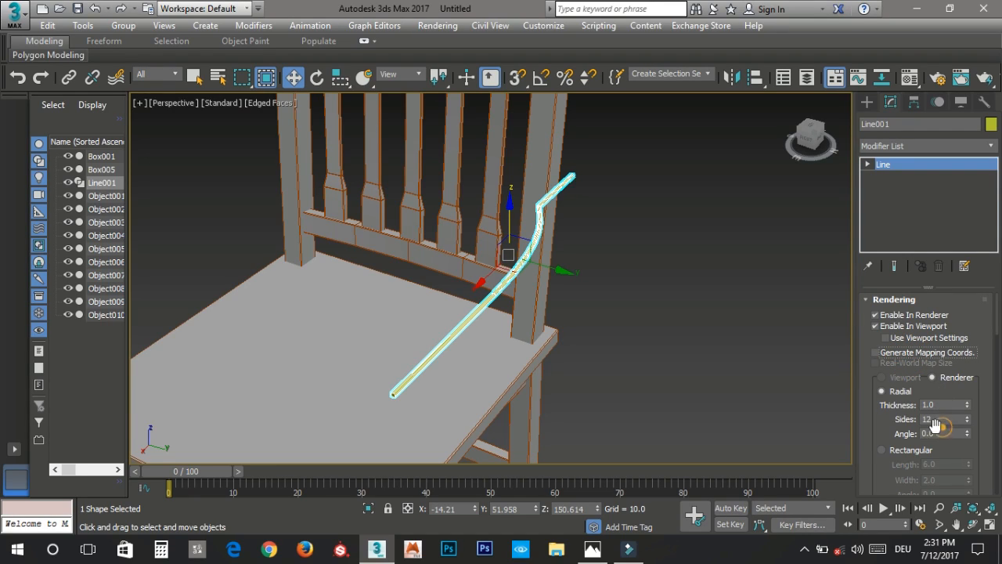
Step: Give the armrest line's radial cross-section 4 sides and an angle of 45
{"action": "middle_click_drag", "start_coordinate": [651, 383], "coordinate": [702, 353]}
{"action": "middle_click_drag", "start_coordinate": [509, 365], "coordinate": [553, 331], "text": "alt"}
{"action": "scroll", "coordinate": [553, 332], "scroll_direction": "up", "scroll_amount": 3}
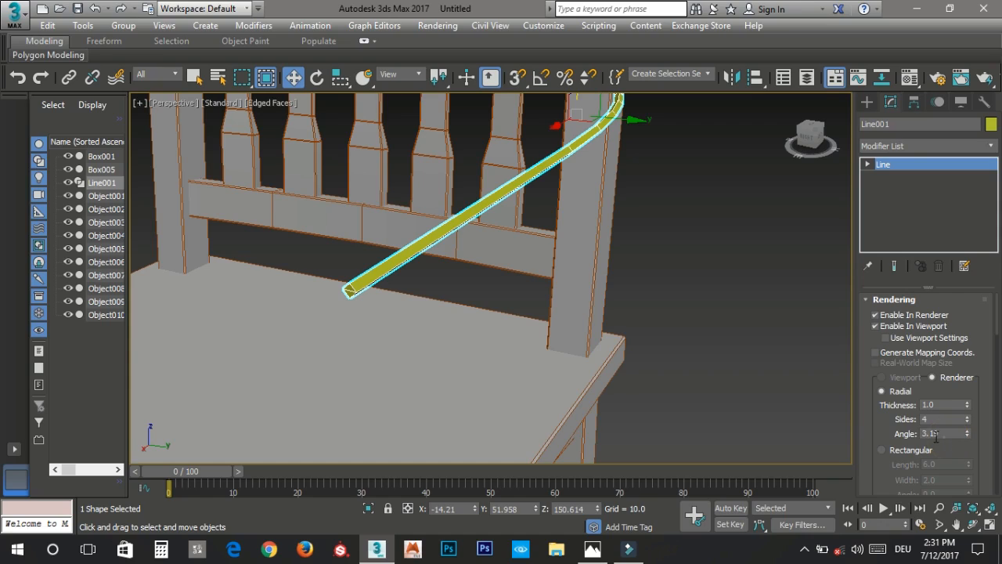
{"action": "type", "text": "45"}
{"action": "key", "text": "Return"}
{"action": "middle_click_drag", "start_coordinate": [359, 283], "coordinate": [381, 290]}
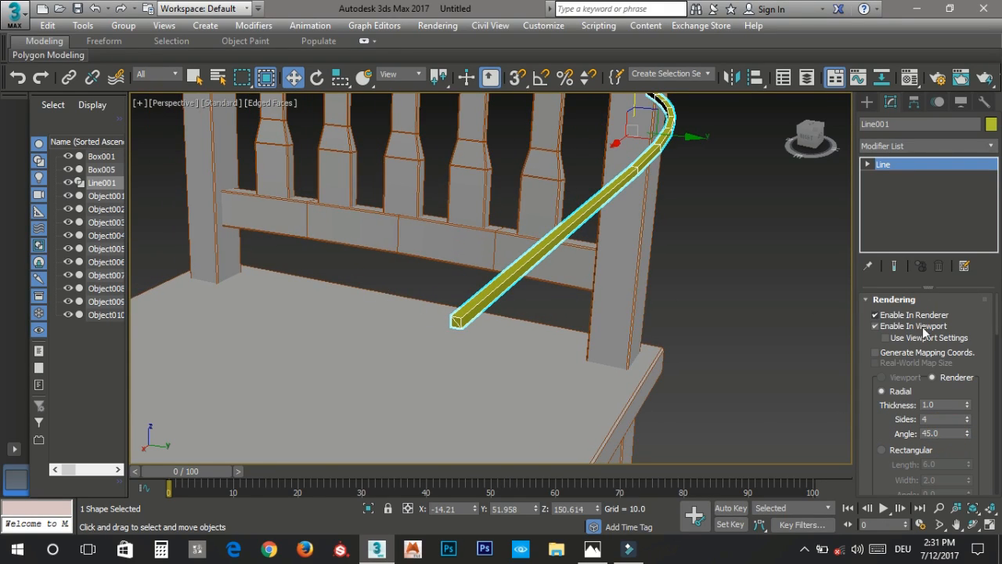
Step: Set the armrest line's radial thickness to about 5.02
{"action": "left_click_drag", "start_coordinate": [968, 405], "coordinate": [967, 109]}
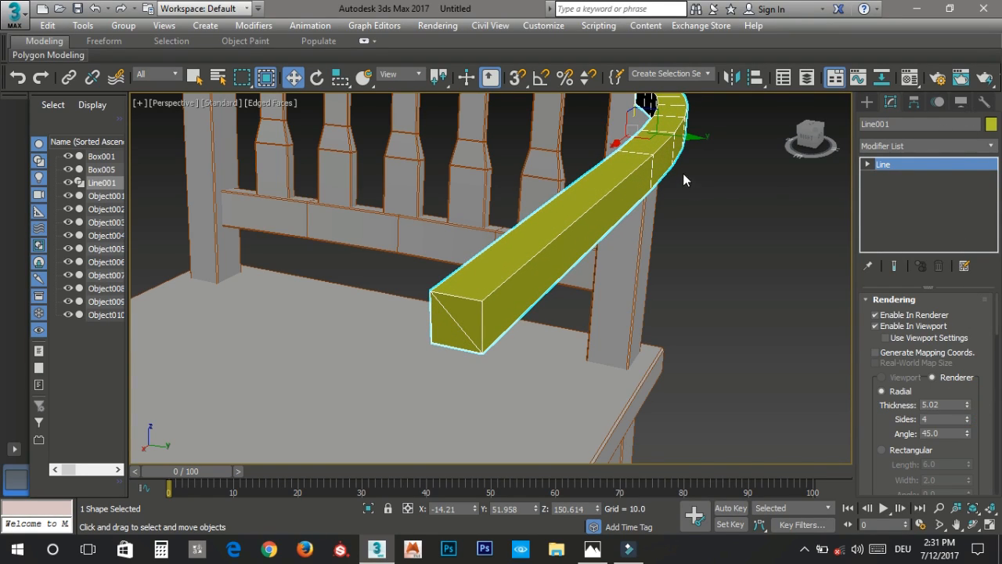
{"action": "scroll", "coordinate": [657, 153], "scroll_direction": "down", "scroll_amount": 5}
{"action": "middle_click_drag", "start_coordinate": [654, 154], "coordinate": [439, 332]}
{"action": "scroll", "coordinate": [626, 242], "scroll_direction": "up", "scroll_amount": 2}
Step: Move the armrest line's rear end vertex to about X -53.0 so the end stops beside the back post
{"action": "key", "text": "1"}
{"action": "left_click_drag", "start_coordinate": [350, 291], "coordinate": [395, 324]}
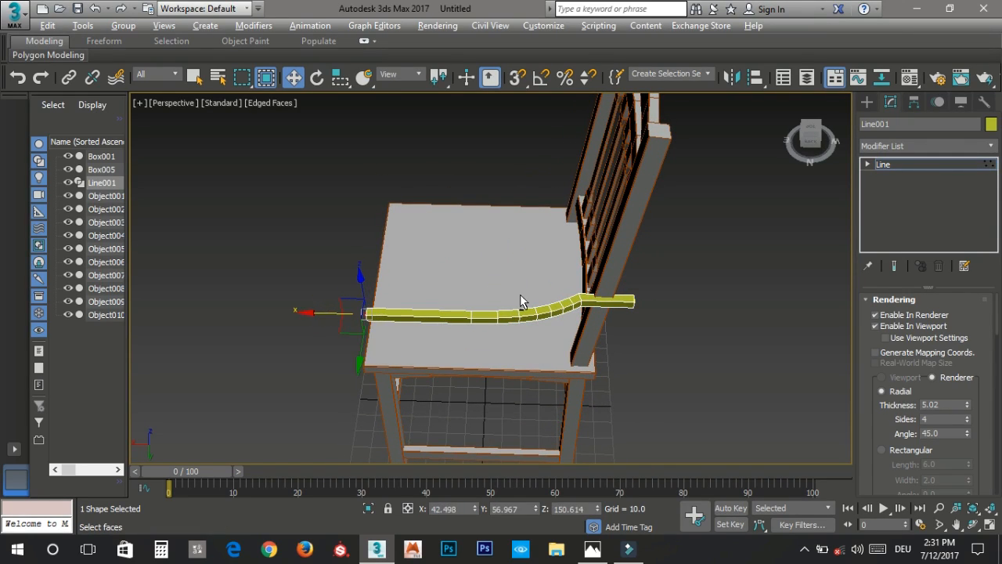
{"action": "middle_click_drag", "start_coordinate": [475, 303], "coordinate": [621, 321], "text": "alt"}
{"action": "scroll", "coordinate": [623, 320], "scroll_direction": "up", "scroll_amount": 3}
{"action": "left_click_drag", "start_coordinate": [674, 337], "coordinate": [631, 388]}
{"action": "middle_click_drag", "start_coordinate": [642, 389], "coordinate": [636, 368]}
{"action": "left_click_drag", "start_coordinate": [603, 348], "coordinate": [548, 335]}
{"action": "middle_click_drag", "start_coordinate": [562, 338], "coordinate": [588, 340], "text": "alt"}
{"action": "scroll", "coordinate": [595, 335], "scroll_direction": "up", "scroll_amount": 4}
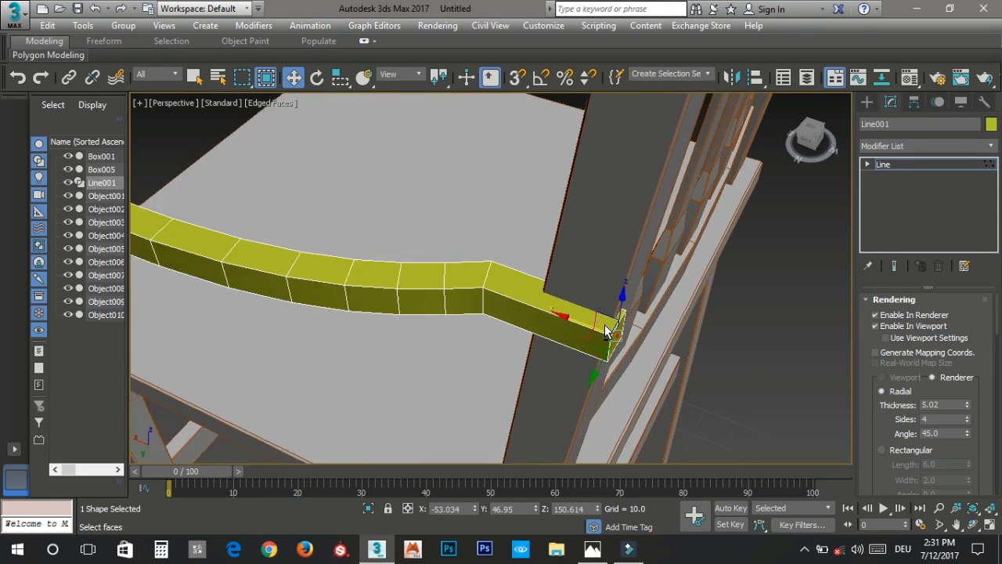
{"action": "middle_click_drag", "start_coordinate": [574, 305], "coordinate": [559, 325], "text": "alt"}
{"action": "scroll", "coordinate": [558, 325], "scroll_direction": "down", "scroll_amount": 2}
{"action": "left_click", "coordinate": [893, 164]}
Step: Shift the whole armrest line outward beside the back post to about Y 53.3
{"action": "scroll", "coordinate": [606, 304], "scroll_direction": "down", "scroll_amount": 10}
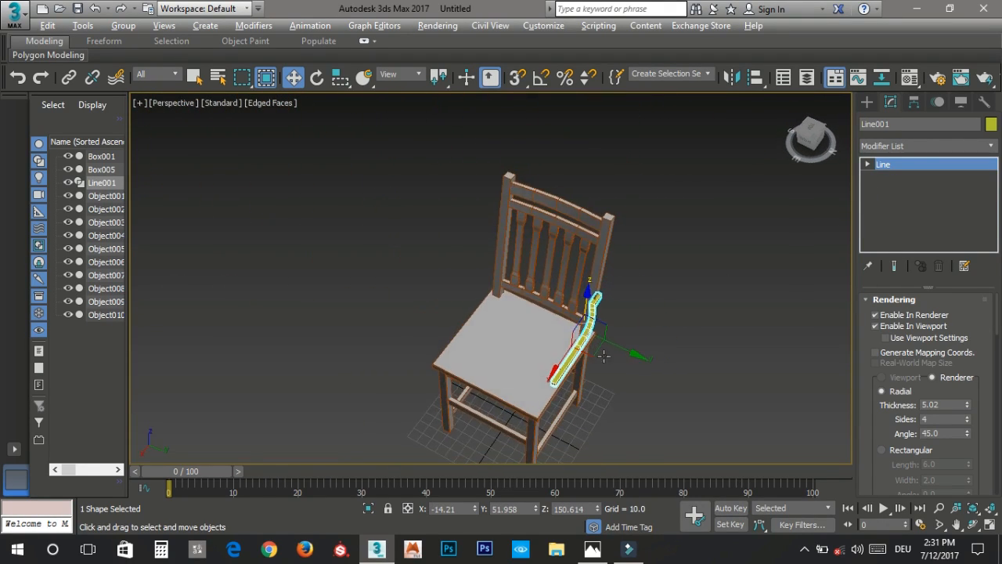
{"action": "scroll", "coordinate": [602, 352], "scroll_direction": "up", "scroll_amount": 10}
{"action": "scroll", "coordinate": [600, 314], "scroll_direction": "up", "scroll_amount": 5}
{"action": "left_click_drag", "start_coordinate": [577, 300], "coordinate": [616, 319]}
{"action": "scroll", "coordinate": [619, 321], "scroll_direction": "down", "scroll_amount": 8}
{"action": "middle_click_drag", "start_coordinate": [699, 387], "coordinate": [634, 303], "text": "alt"}
{"action": "middle_click_drag", "start_coordinate": [615, 374], "coordinate": [552, 282]}
{"action": "left_click", "coordinate": [748, 352]}
{"action": "middle_click_drag", "start_coordinate": [749, 353], "coordinate": [586, 372], "text": "alt"}
{"action": "left_click", "coordinate": [544, 363]}
Step: Set the armrest line's thickness to about 8.63 and shift it outward to about Y 54.6
{"action": "middle_click_drag", "start_coordinate": [670, 351], "coordinate": [705, 348], "text": "alt"}
{"action": "left_click_drag", "start_coordinate": [969, 407], "coordinate": [972, 352]}
{"action": "middle_click_drag", "start_coordinate": [599, 149], "coordinate": [596, 183], "text": "alt"}
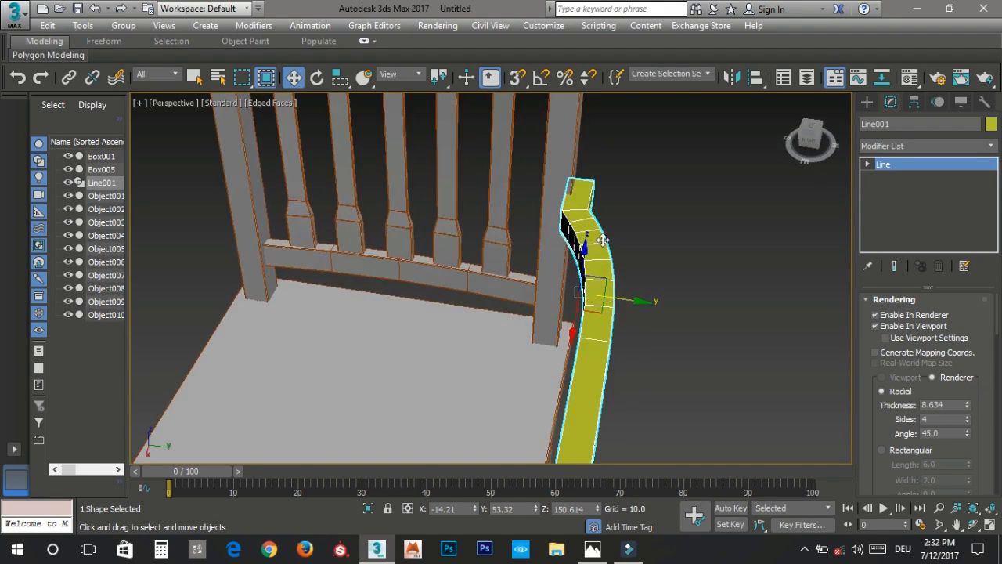
{"action": "scroll", "coordinate": [595, 183], "scroll_direction": "up", "scroll_amount": 8}
{"action": "left_click_drag", "start_coordinate": [566, 249], "coordinate": [632, 266]}
{"action": "scroll", "coordinate": [631, 279], "scroll_direction": "down", "scroll_amount": 5}
{"action": "middle_click_drag", "start_coordinate": [642, 344], "coordinate": [542, 236]}
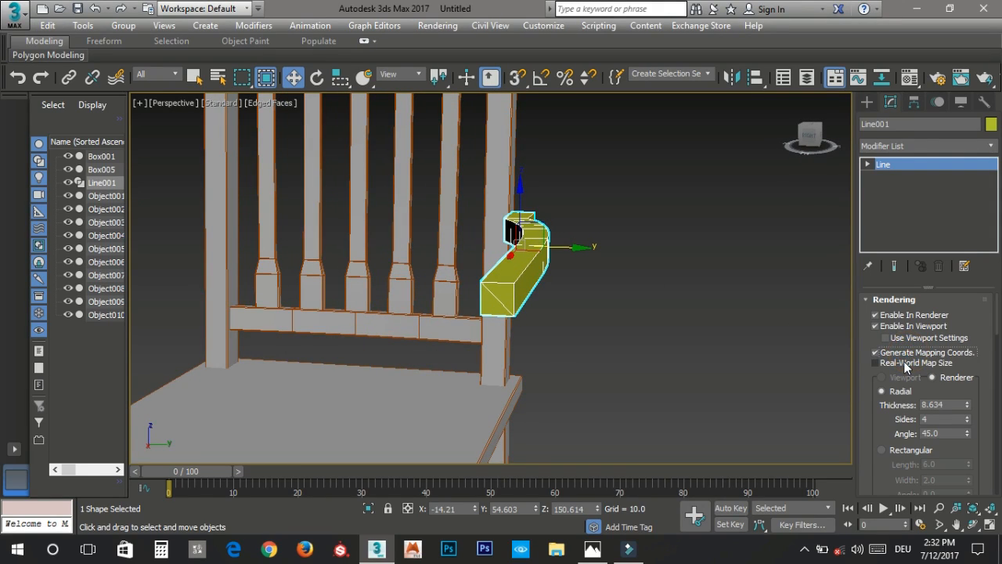
Step: Enable generated mapping coordinates and real-world map size on the armrest line, and convert it to an Editable Poly
{"action": "right_click", "coordinate": [551, 253]}
{"action": "mouse_move", "coordinate": [643, 405]}
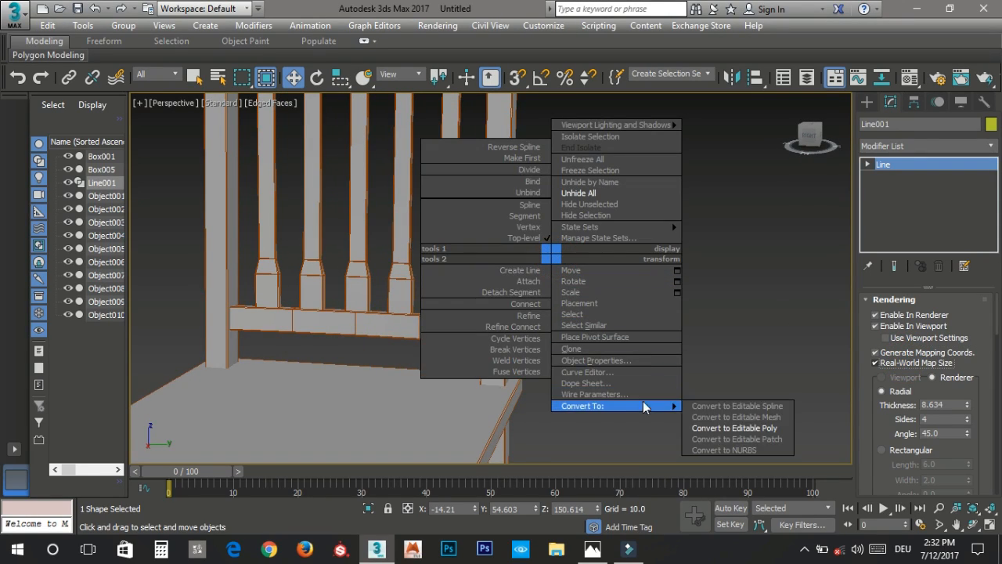
{"action": "left_click", "coordinate": [724, 428]}
Step: Center the armrest's pivot on the object
{"action": "key", "text": "2"}
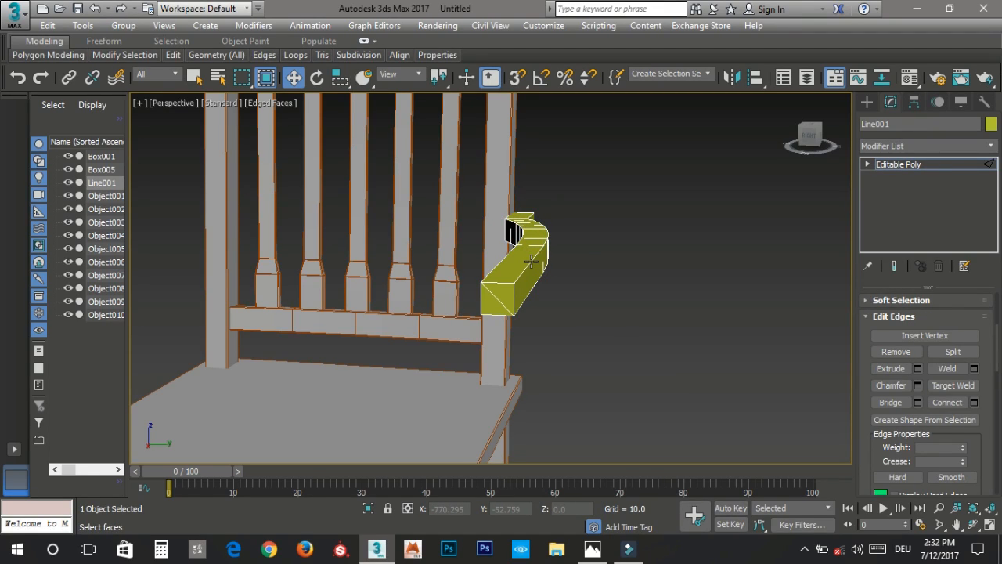
{"action": "middle_click_drag", "start_coordinate": [520, 263], "coordinate": [521, 250], "text": "alt"}
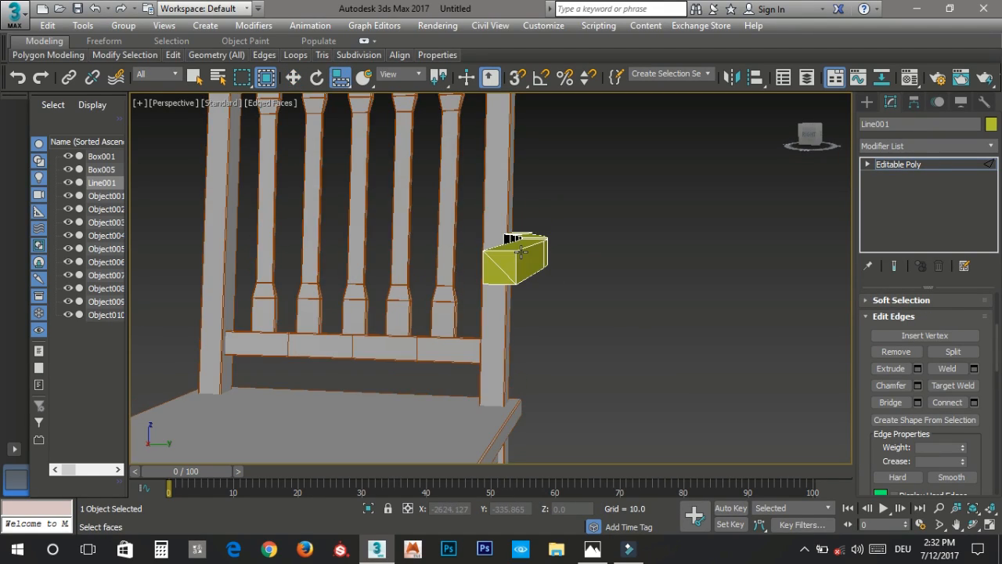
{"action": "left_click", "coordinate": [913, 102]}
{"action": "left_click", "coordinate": [926, 202]}
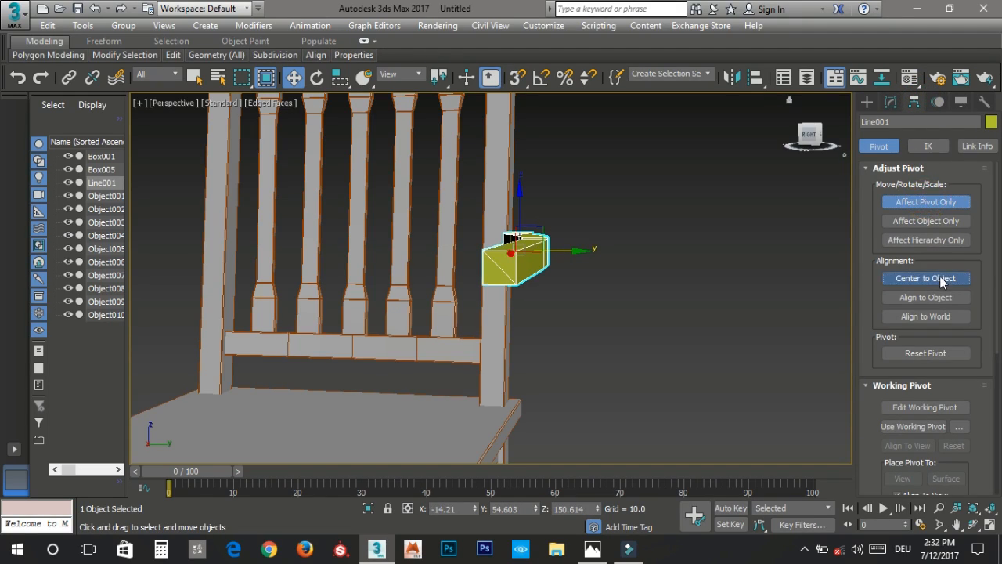
{"action": "left_click", "coordinate": [940, 278]}
{"action": "left_click", "coordinate": [885, 101]}
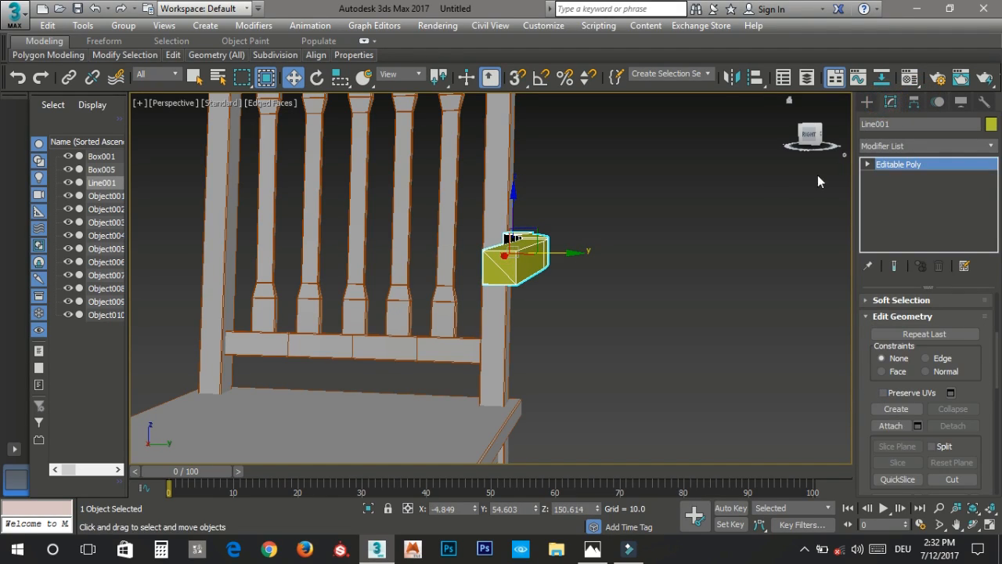
Step: Flatten the armrest by scaling it to about 46% in Z
{"action": "scroll", "coordinate": [550, 239], "scroll_direction": "up", "scroll_amount": 3}
{"action": "key", "text": "r"}
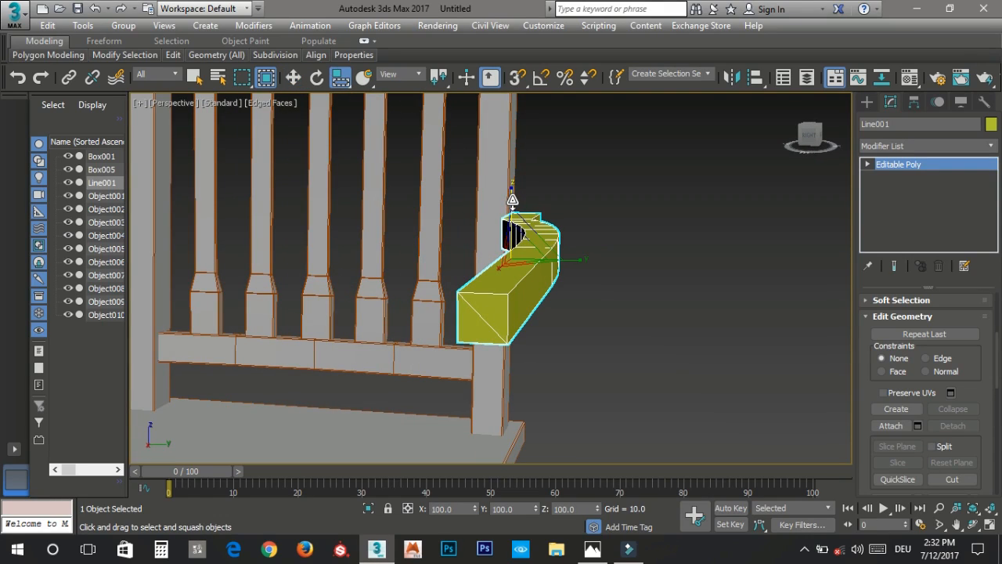
{"action": "left_click_drag", "start_coordinate": [512, 202], "coordinate": [509, 252]}
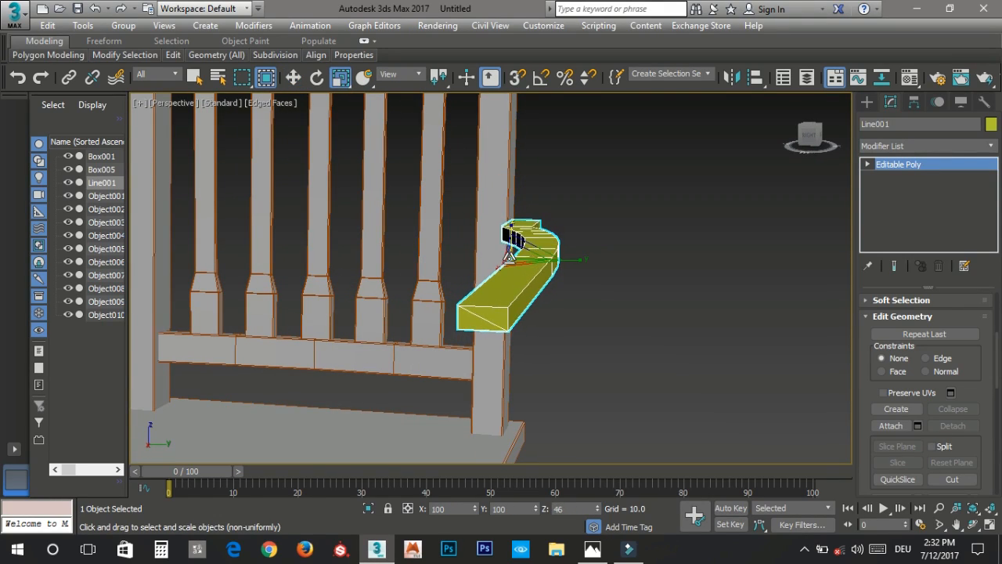
Step: Assign the 01 - Default material to the armrest
{"action": "key", "text": "2"}
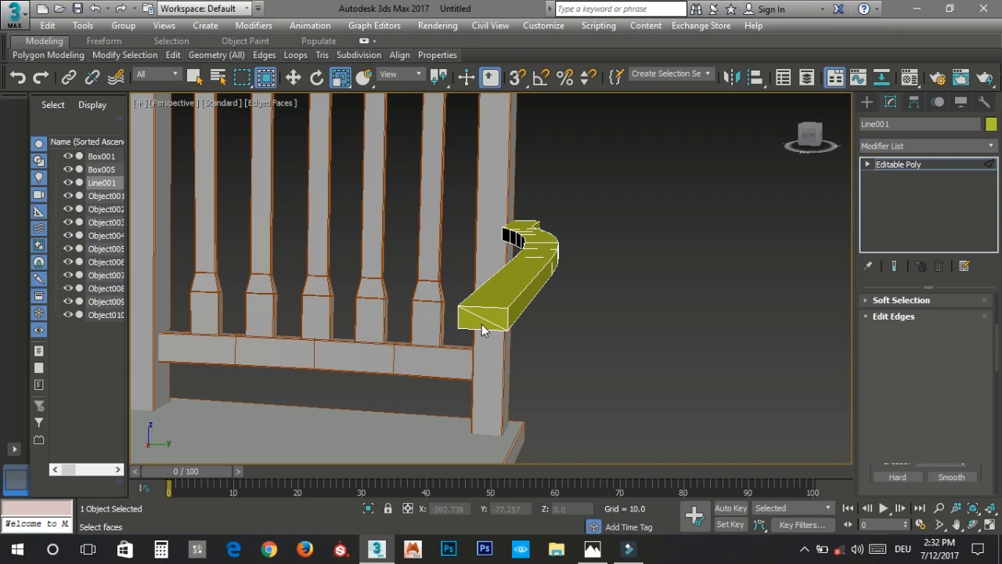
{"action": "key", "text": "4"}
{"action": "key", "text": "m"}
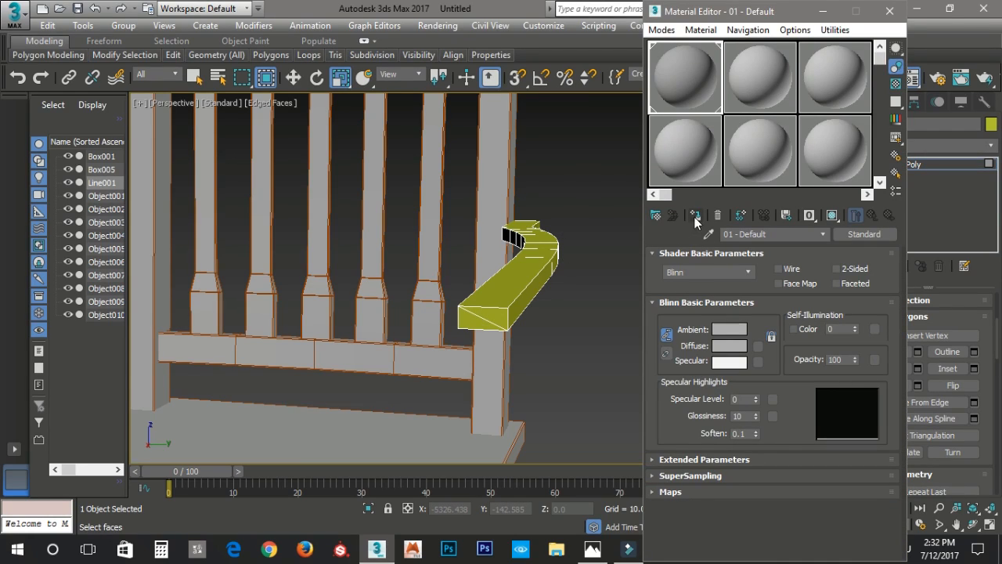
{"action": "left_click", "coordinate": [893, 11]}
Step: Delete the two triangular faces that close the armrest's front end
{"action": "scroll", "coordinate": [450, 265], "scroll_direction": "up", "scroll_amount": 3}
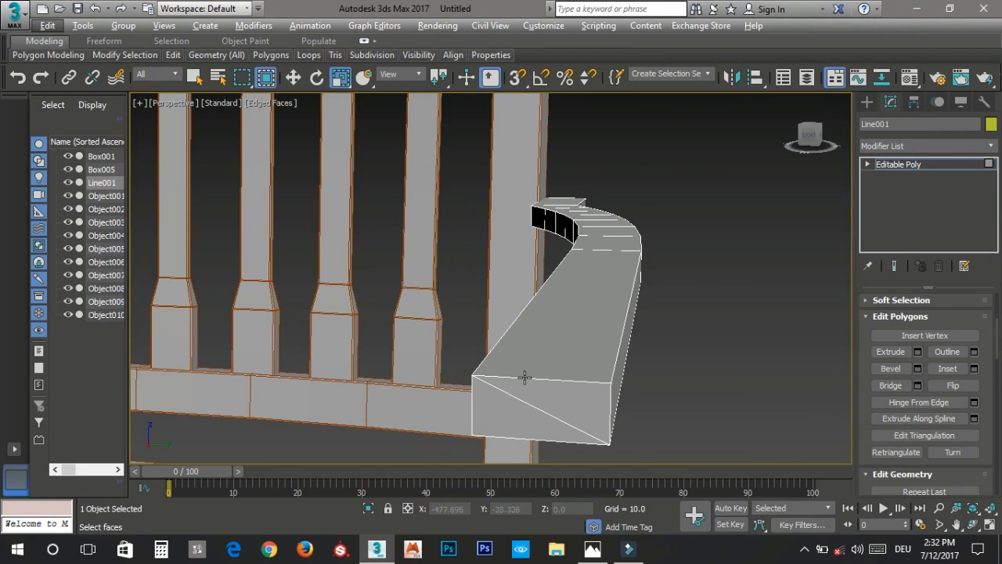
{"action": "key", "text": "4"}
{"action": "left_click", "coordinate": [566, 402]}
{"action": "key", "text": "4"}
{"action": "left_click", "coordinate": [520, 420], "text": "ctrl"}
{"action": "key", "text": "Delete"}
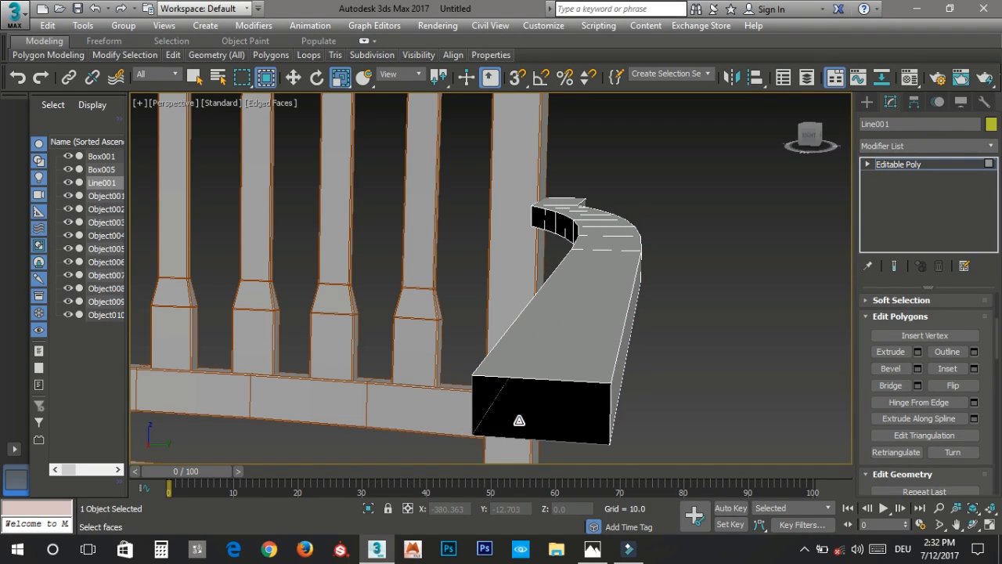
Step: Cap the open border at the armrest's front end with a single face
{"action": "key", "text": "3"}
{"action": "left_click", "coordinate": [549, 382]}
{"action": "right_click", "coordinate": [545, 377]}
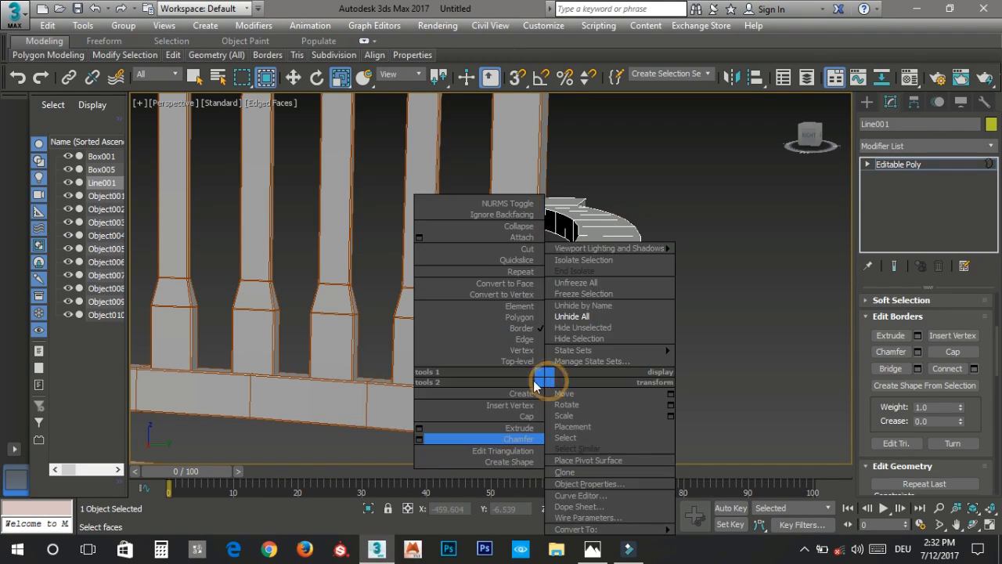
{"action": "left_click", "coordinate": [511, 418]}
{"action": "middle_click_drag", "start_coordinate": [564, 379], "coordinate": [559, 364]}
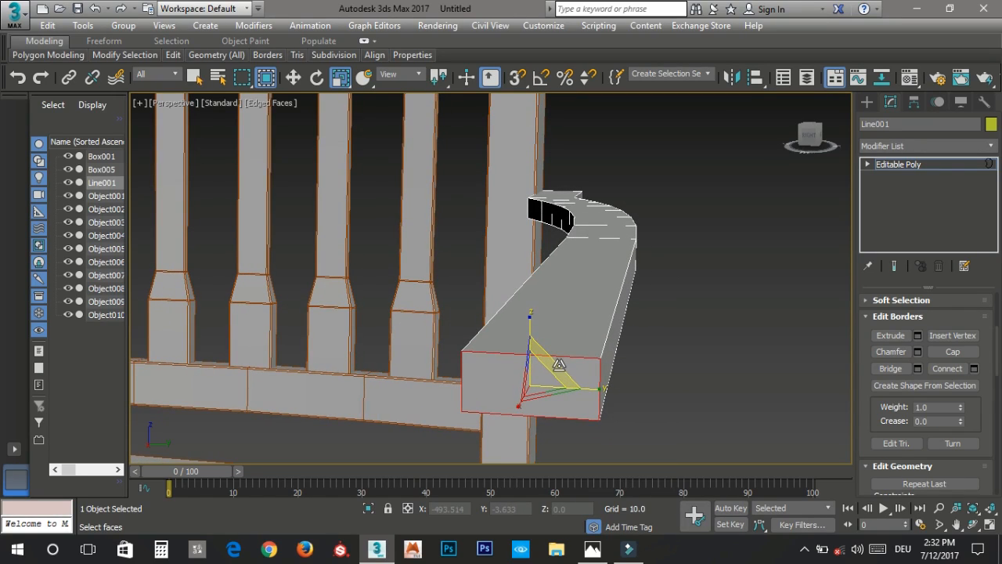
Step: Chamfer the armrest's front end border by 0.146 with 1 segment
{"action": "right_click", "coordinate": [553, 370]}
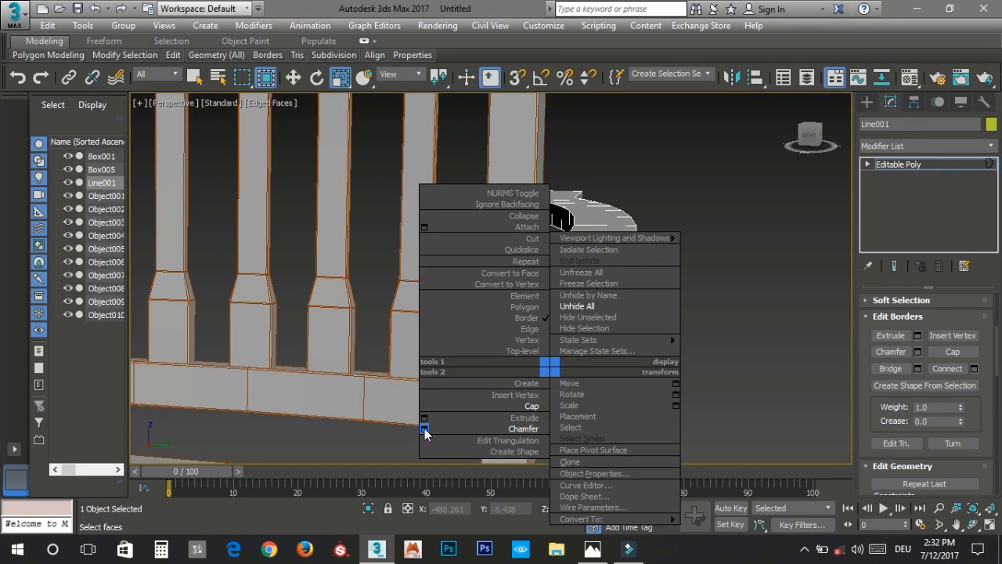
{"action": "left_click", "coordinate": [423, 425]}
{"action": "mouse_move", "coordinate": [421, 383]}
{"action": "middle_mouse_down", "text": "alt"}
{"action": "mouse_move", "coordinate": [528, 394]}
{"action": "mouse_move", "coordinate": [557, 377]}
{"action": "mouse_move", "coordinate": [420, 388]}
{"action": "middle_mouse_up", "text": "alt"}
{"action": "scroll", "coordinate": [409, 391], "scroll_direction": "up", "scroll_amount": 2}
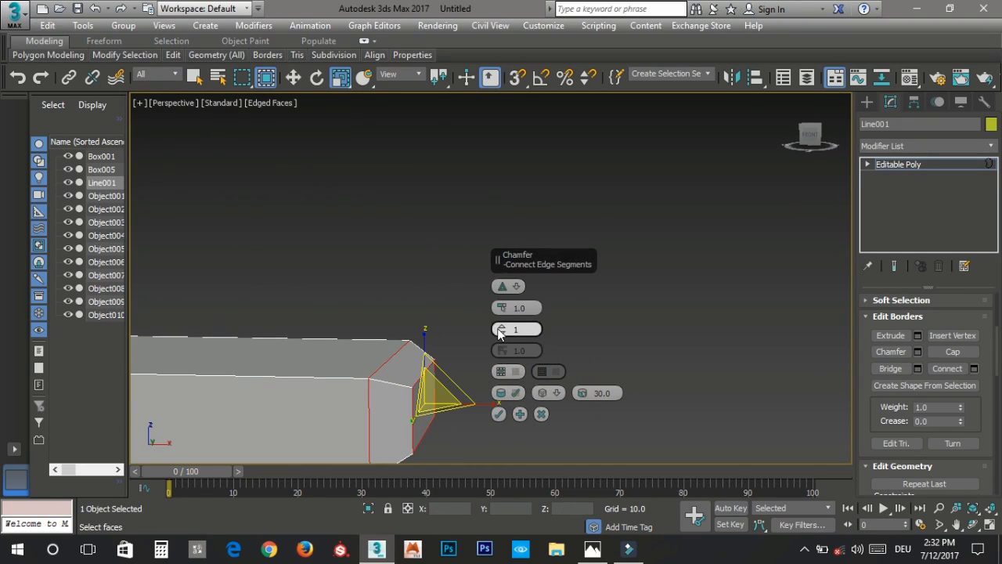
{"action": "left_click_drag", "start_coordinate": [503, 309], "coordinate": [503, 311]}
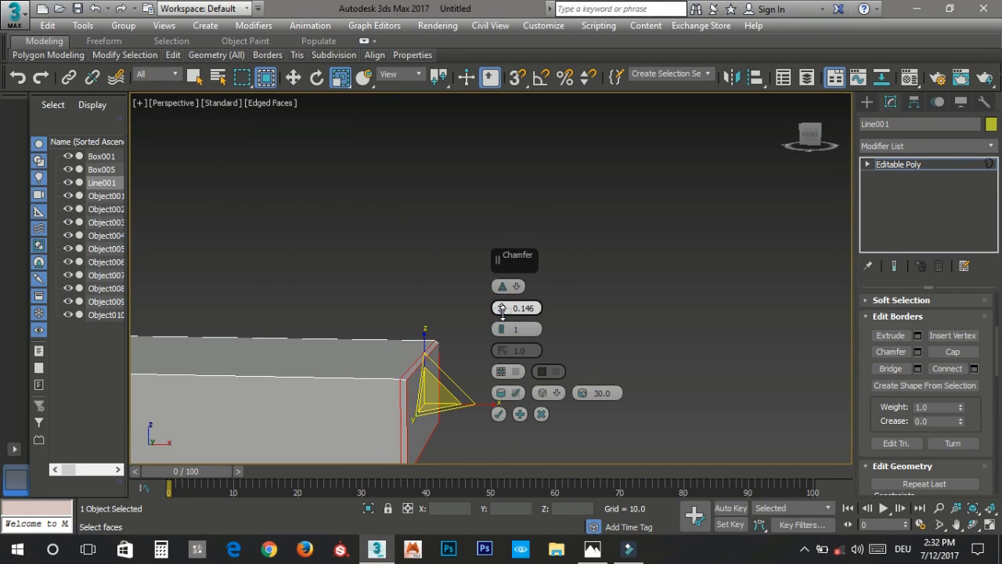
{"action": "left_click", "coordinate": [499, 414]}
Step: Select the edges around the armrest's rear end and chamfer them with the same settings as the front end
{"action": "scroll", "coordinate": [537, 313], "scroll_direction": "down", "scroll_amount": 5}
{"action": "middle_click_drag", "start_coordinate": [687, 295], "coordinate": [582, 328], "text": "alt"}
{"action": "scroll", "coordinate": [621, 329], "scroll_direction": "up", "scroll_amount": 5}
{"action": "key", "text": "2"}
{"action": "left_click", "coordinate": [596, 301]}
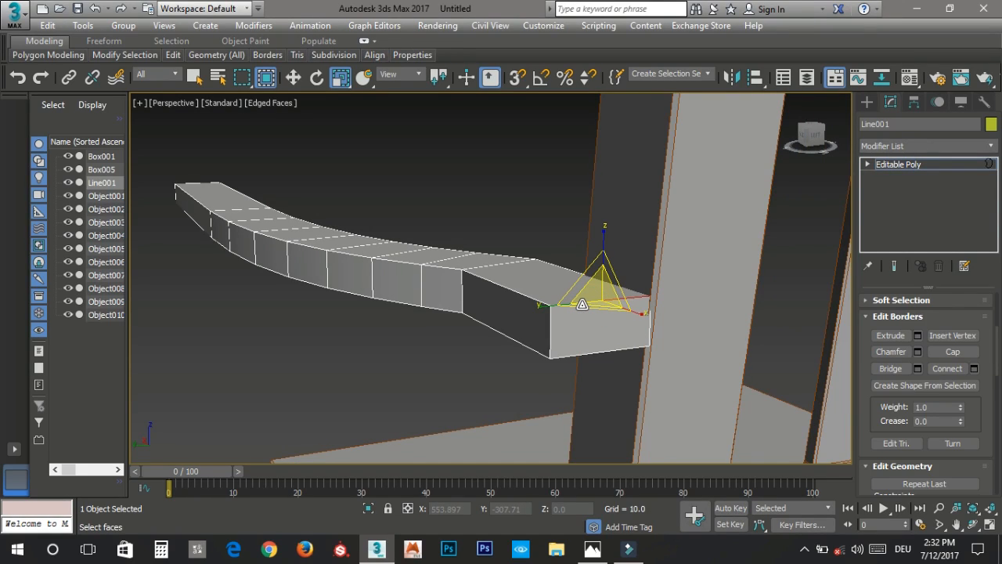
{"action": "key", "text": "2"}
{"action": "middle_click_drag", "start_coordinate": [284, 112], "coordinate": [610, 240], "text": "alt"}
{"action": "left_click_drag", "start_coordinate": [678, 239], "coordinate": [509, 420]}
{"action": "middle_click_drag", "start_coordinate": [509, 427], "coordinate": [570, 333], "text": "alt"}
{"action": "right_click", "coordinate": [564, 320]}
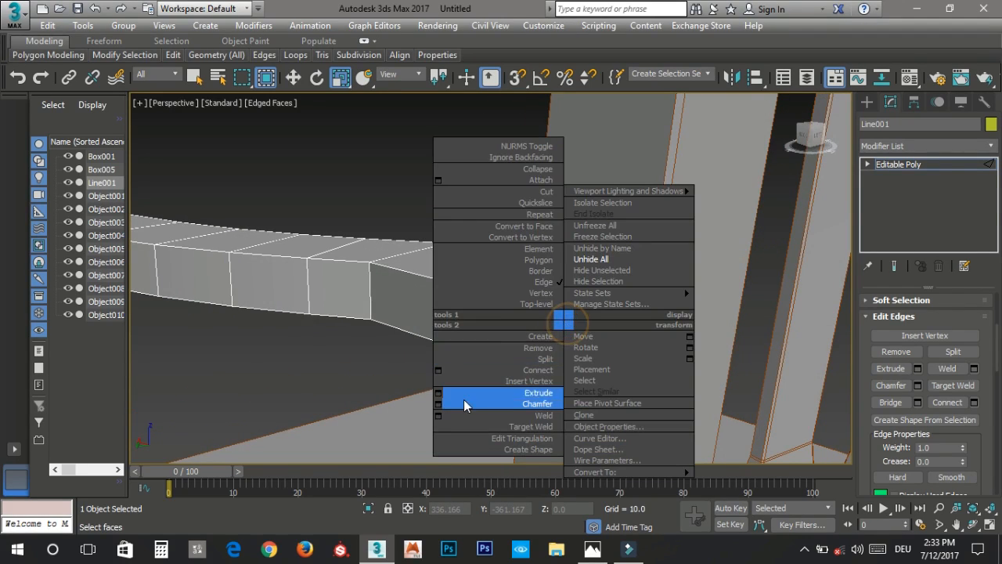
{"action": "left_click", "coordinate": [438, 404]}
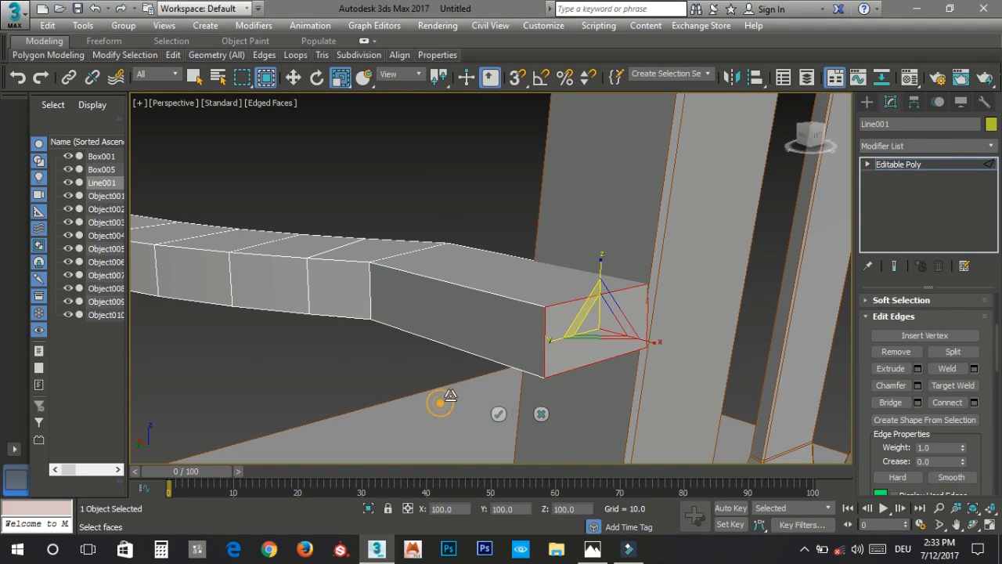
{"action": "left_click", "coordinate": [502, 411]}
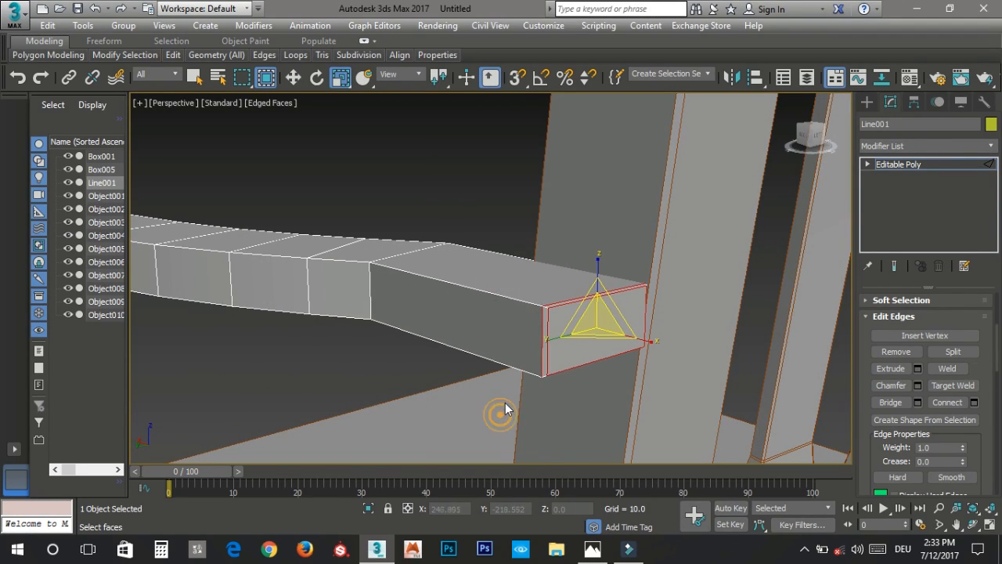
Step: Try to chamfer the armrest's long edges along its whole length by 0.146 with 1 segment
{"action": "double_click", "coordinate": [505, 297]}
{"action": "double_click", "coordinate": [517, 261], "text": "ctrl"}
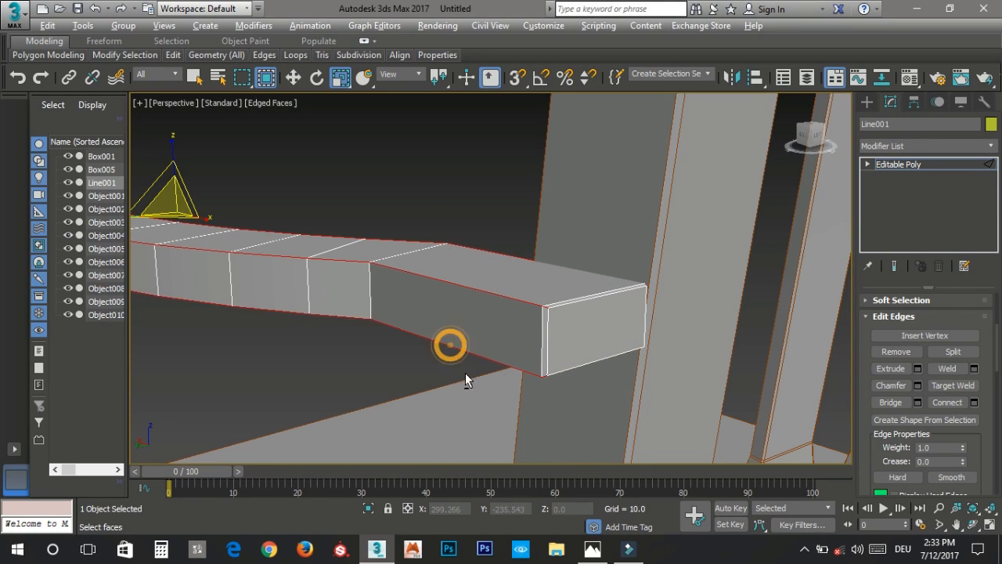
{"action": "middle_click_drag", "start_coordinate": [465, 374], "coordinate": [489, 298], "text": "alt"}
{"action": "middle_click_drag", "start_coordinate": [507, 209], "coordinate": [532, 328], "text": "alt"}
{"action": "middle_click_drag", "start_coordinate": [404, 282], "coordinate": [404, 282], "text": "alt"}
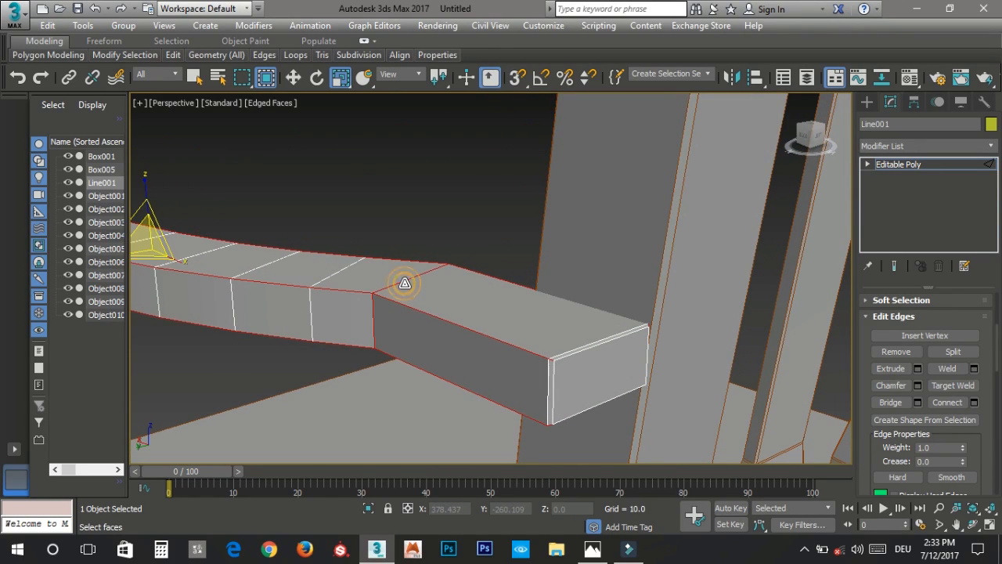
{"action": "scroll", "coordinate": [557, 373], "scroll_direction": "up", "scroll_amount": 2}
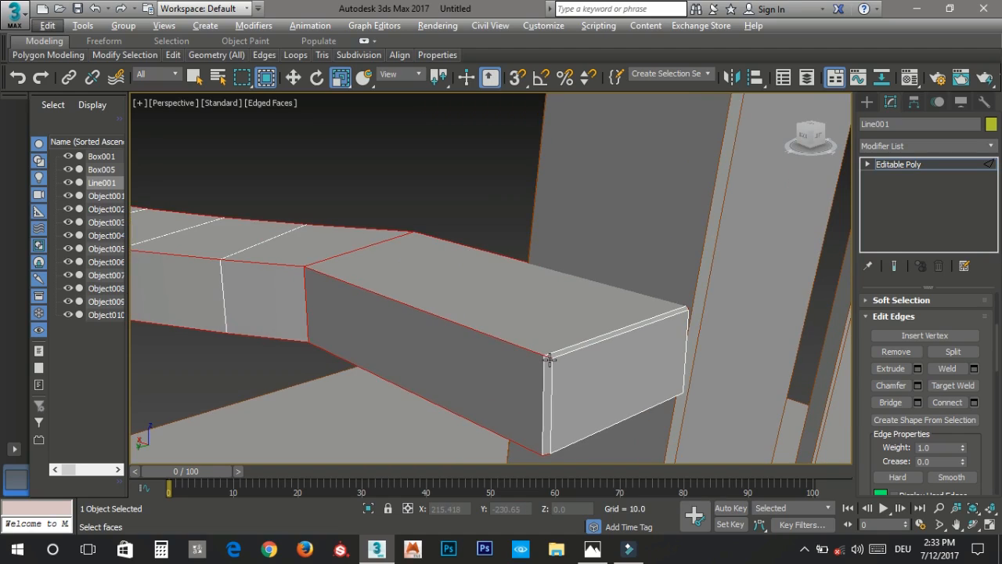
{"action": "middle_click_drag", "start_coordinate": [286, 170], "coordinate": [774, 235], "text": "alt"}
{"action": "mouse_move", "coordinate": [587, 391]}
{"action": "middle_mouse_down", "text": "alt"}
{"action": "mouse_move", "coordinate": [420, 343]}
{"action": "mouse_move", "coordinate": [331, 329]}
{"action": "mouse_move", "coordinate": [334, 249]}
{"action": "middle_mouse_up", "text": "alt"}
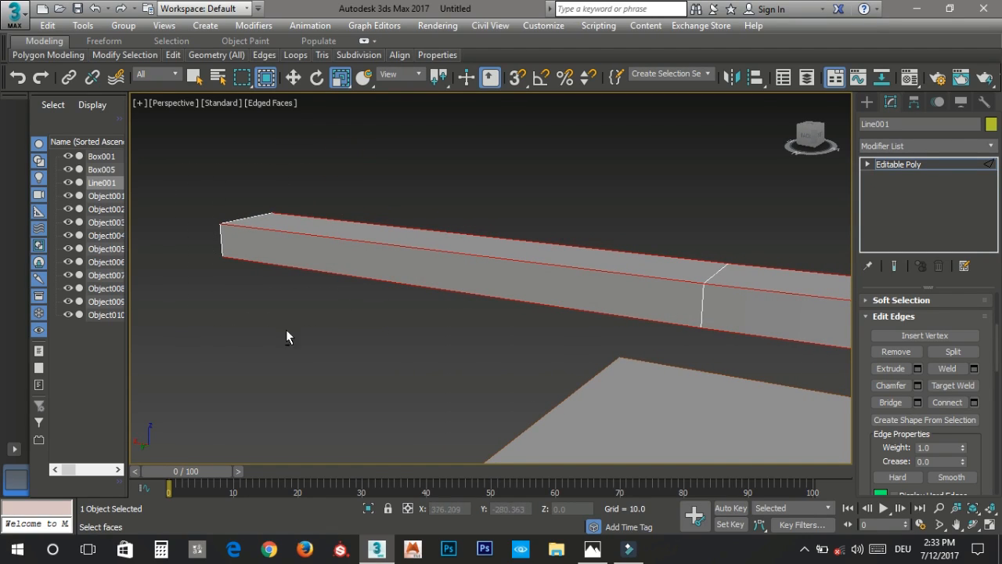
{"action": "middle_click_drag", "start_coordinate": [320, 322], "coordinate": [537, 285], "text": "alt"}
{"action": "scroll", "coordinate": [448, 329], "scroll_direction": "down", "scroll_amount": 3}
{"action": "right_click", "coordinate": [521, 271]}
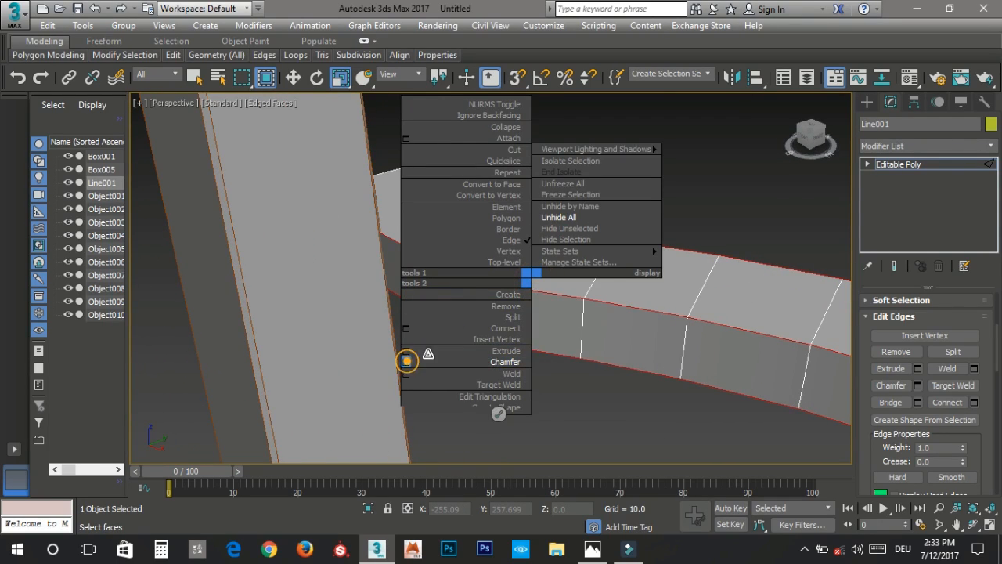
{"action": "left_click", "coordinate": [415, 355]}
{"action": "middle_click_drag", "start_coordinate": [464, 314], "coordinate": [336, 279], "text": "alt"}
{"action": "middle_click_drag", "start_coordinate": [653, 324], "coordinate": [526, 271], "text": "alt"}
{"action": "scroll", "coordinate": [459, 288], "scroll_direction": "down", "scroll_amount": 5}
{"action": "middle_click_drag", "start_coordinate": [396, 318], "coordinate": [363, 314]}
{"action": "scroll", "coordinate": [342, 326], "scroll_direction": "up", "scroll_amount": 4}
{"action": "scroll", "coordinate": [342, 325], "scroll_direction": "up", "scroll_amount": 3}
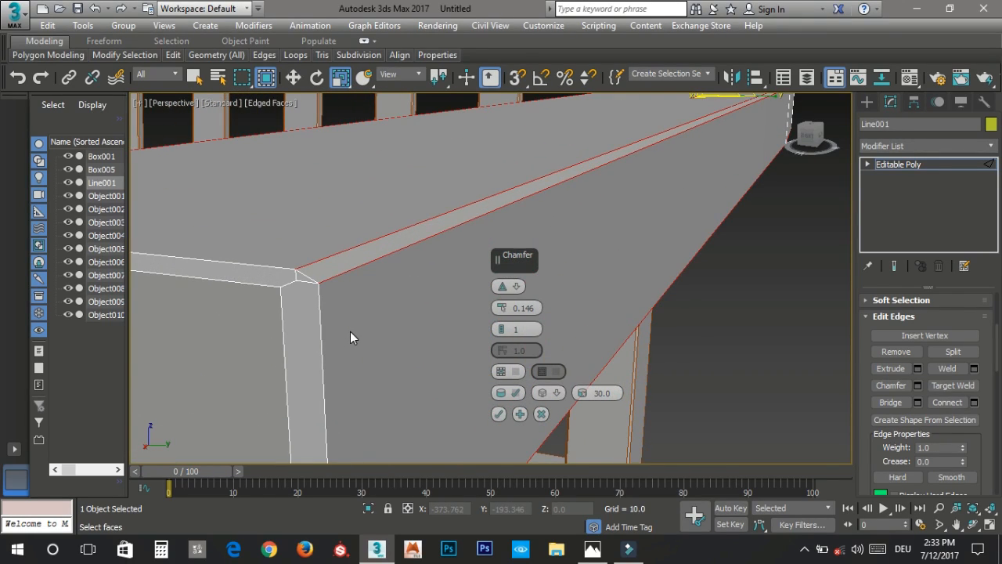
{"action": "scroll", "coordinate": [348, 331], "scroll_direction": "down", "scroll_amount": 5}
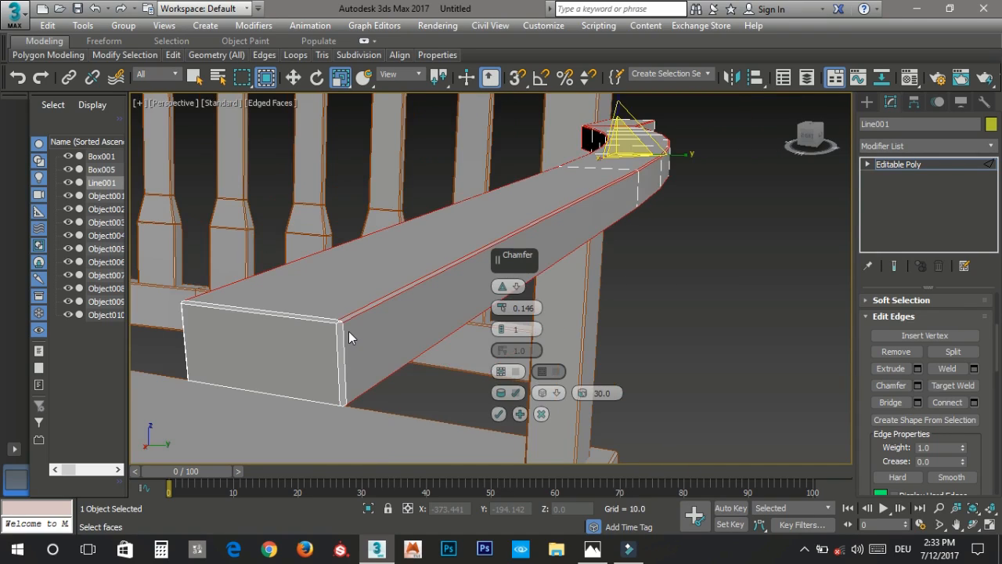
{"action": "left_click", "coordinate": [541, 415]}
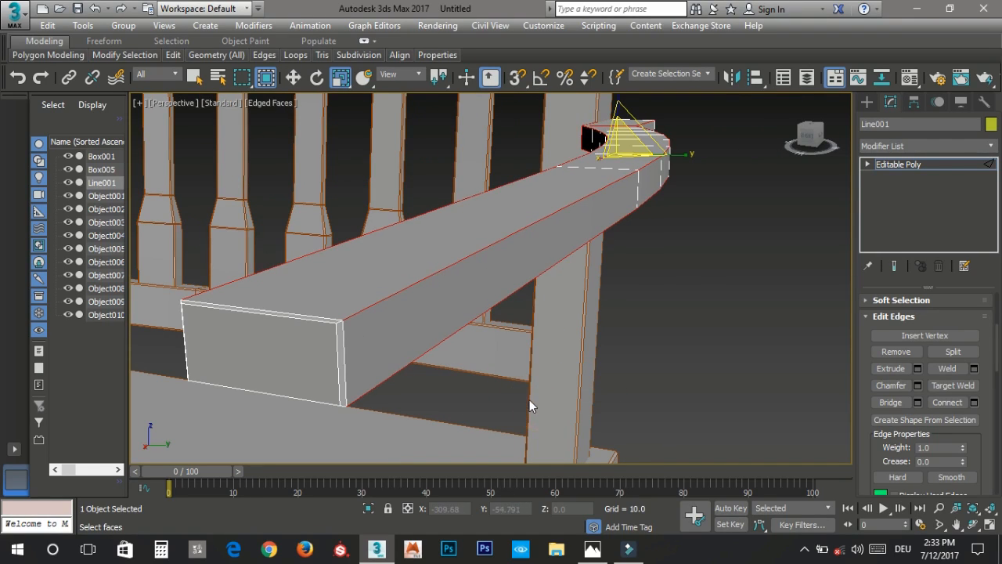
Step: Select the faces at both armrest ends, grow the selection to include their chamfer faces, and delete them
{"action": "key", "text": "4"}
{"action": "left_click", "coordinate": [305, 346]}
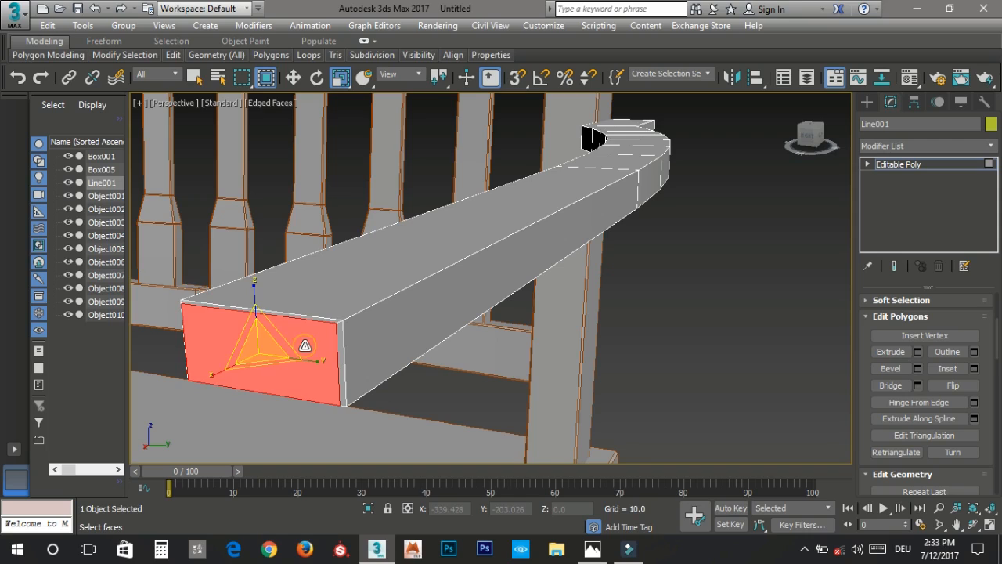
{"action": "scroll", "coordinate": [417, 305], "scroll_direction": "down", "scroll_amount": 3}
{"action": "middle_click_drag", "start_coordinate": [510, 289], "coordinate": [456, 297], "text": "alt"}
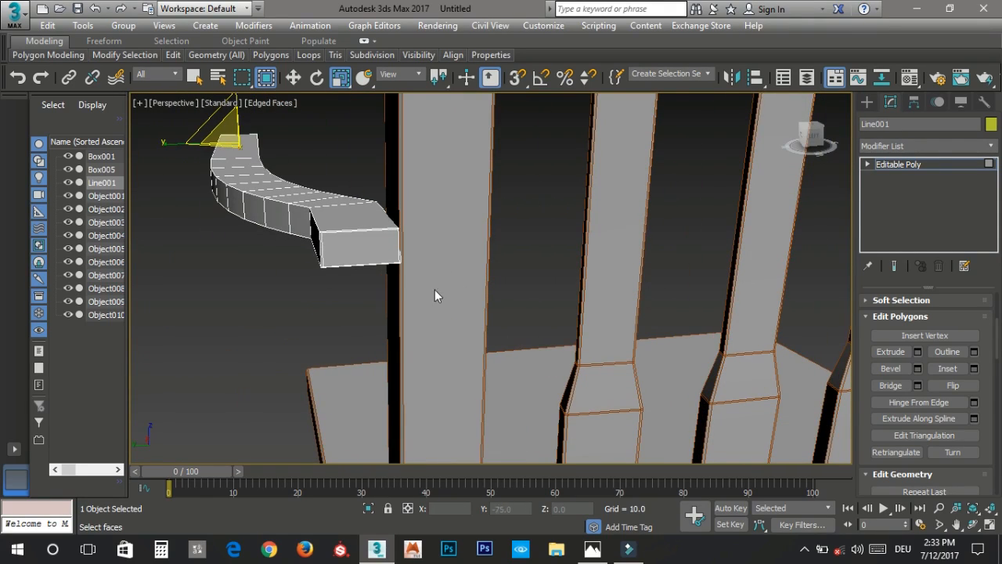
{"action": "left_click", "coordinate": [370, 249]}
{"action": "scroll", "coordinate": [944, 386], "scroll_direction": "up", "scroll_amount": 5}
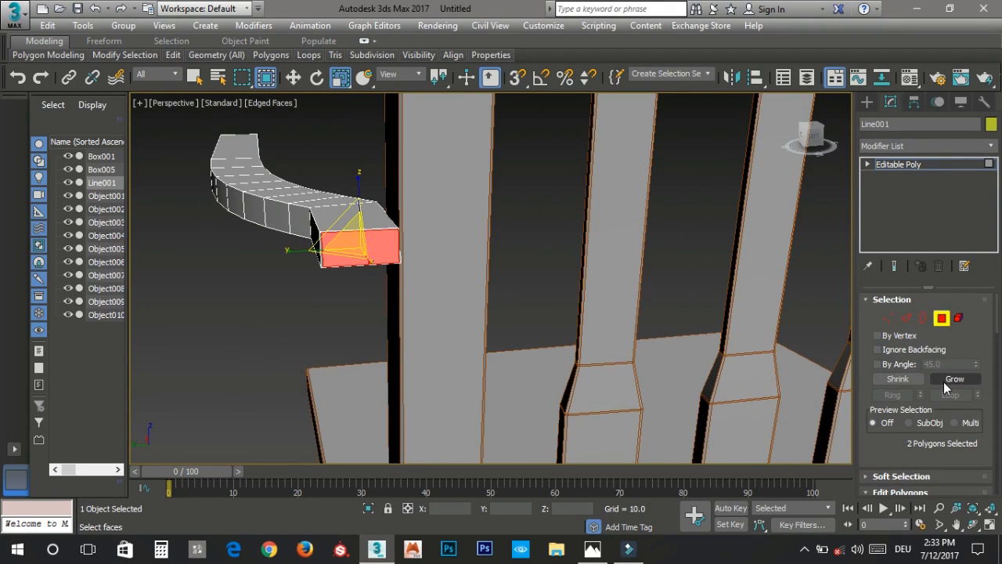
{"action": "left_click", "coordinate": [950, 382]}
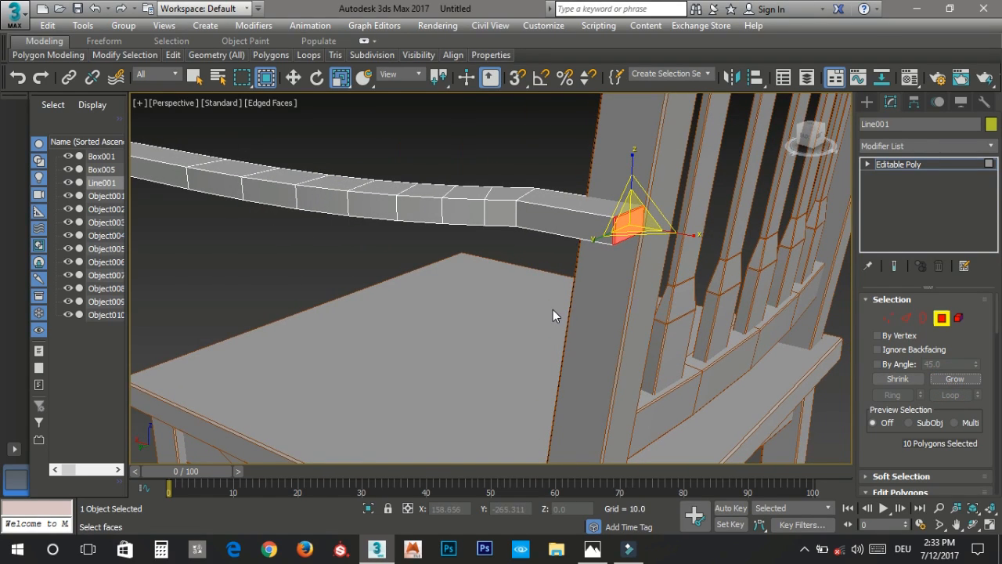
{"action": "key", "text": "Delete"}
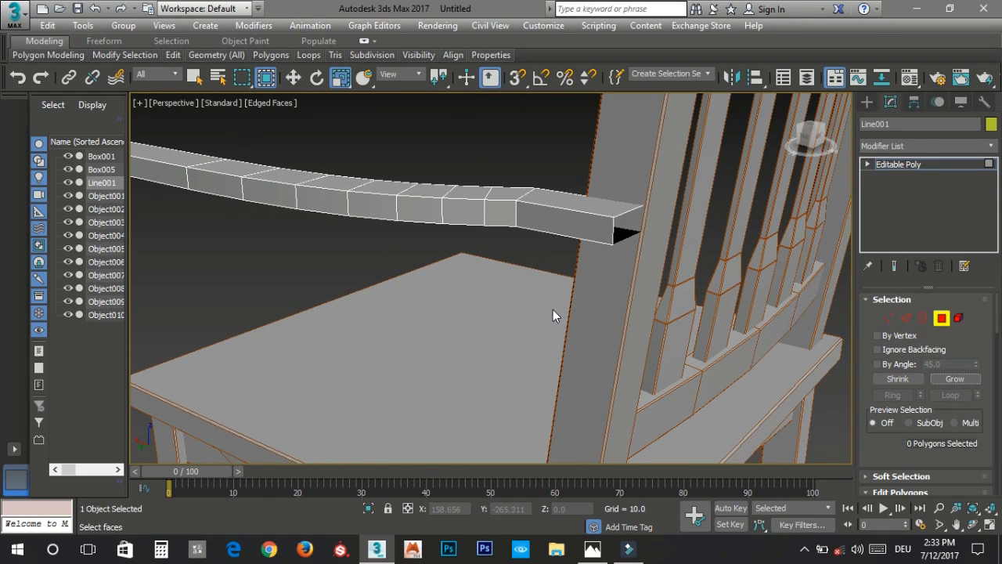
Step: Chamfer the armrest's long edges, including the edge loop at the rear bend, by 0.146 with 1 segment
{"action": "key", "text": "2"}
{"action": "scroll", "coordinate": [613, 204], "scroll_direction": "up", "scroll_amount": 4}
{"action": "scroll", "coordinate": [614, 225], "scroll_direction": "up", "scroll_amount": 1}
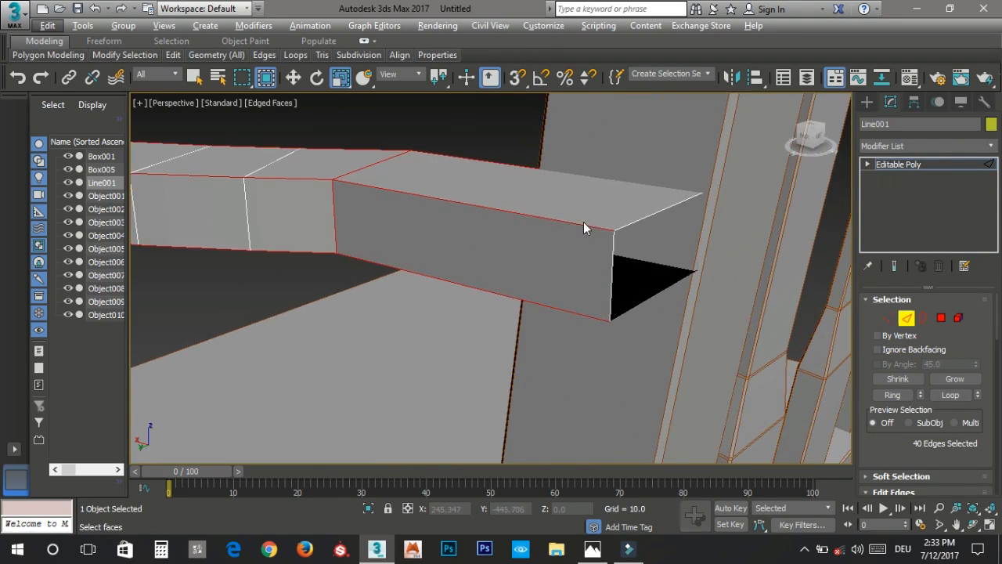
{"action": "right_click", "coordinate": [579, 218]}
{"action": "left_click", "coordinate": [456, 304]}
{"action": "middle_click_drag", "start_coordinate": [425, 270], "coordinate": [471, 350]}
{"action": "scroll", "coordinate": [373, 246], "scroll_direction": "up", "scroll_amount": 1}
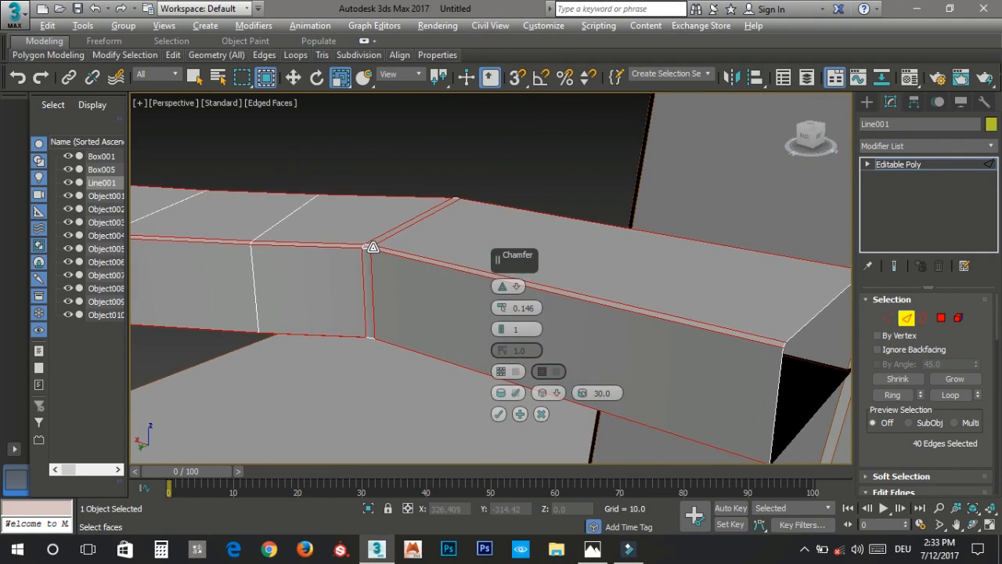
{"action": "left_click", "coordinate": [499, 414]}
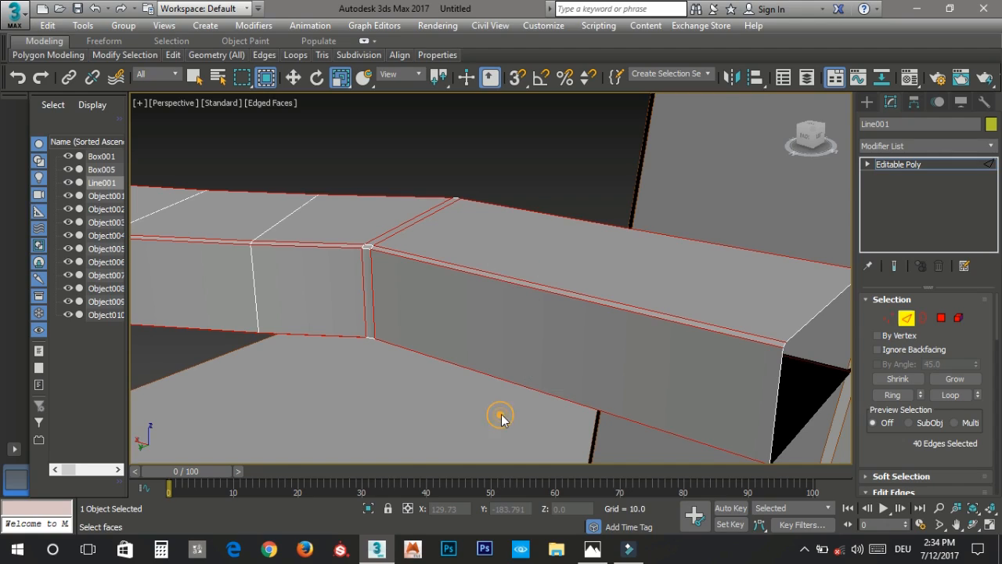
Step: Cap the open border at the armrest's rear end
{"action": "scroll", "coordinate": [475, 312], "scroll_direction": "down", "scroll_amount": 2}
{"action": "key", "text": "2"}
{"action": "key", "text": "3"}
{"action": "left_click", "coordinate": [683, 321]}
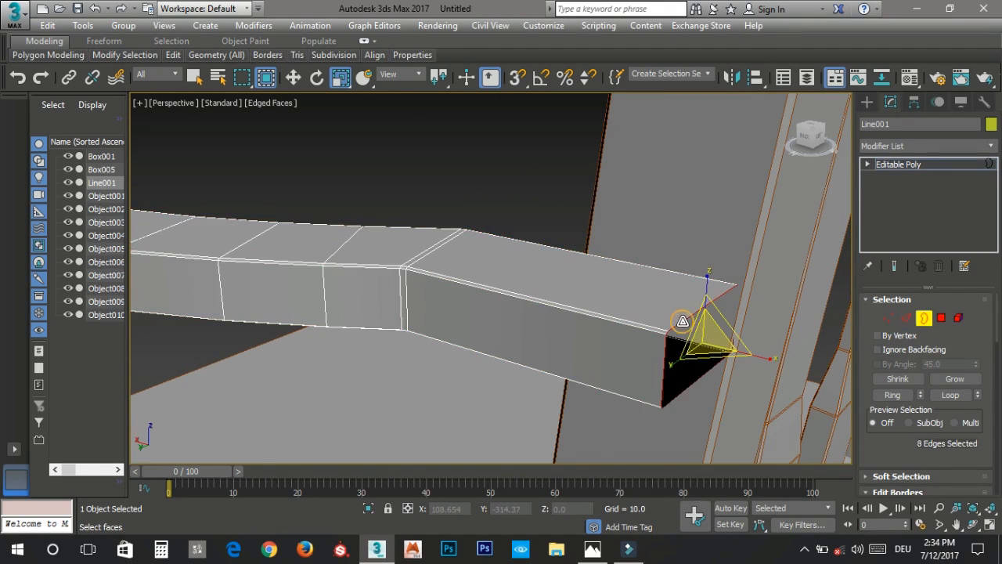
{"action": "right_click", "coordinate": [682, 327]}
{"action": "left_click", "coordinate": [626, 353]}
Step: Try to cap the open border at the armrest's front end
{"action": "middle_click_drag", "start_coordinate": [613, 351], "coordinate": [283, 267], "text": "alt"}
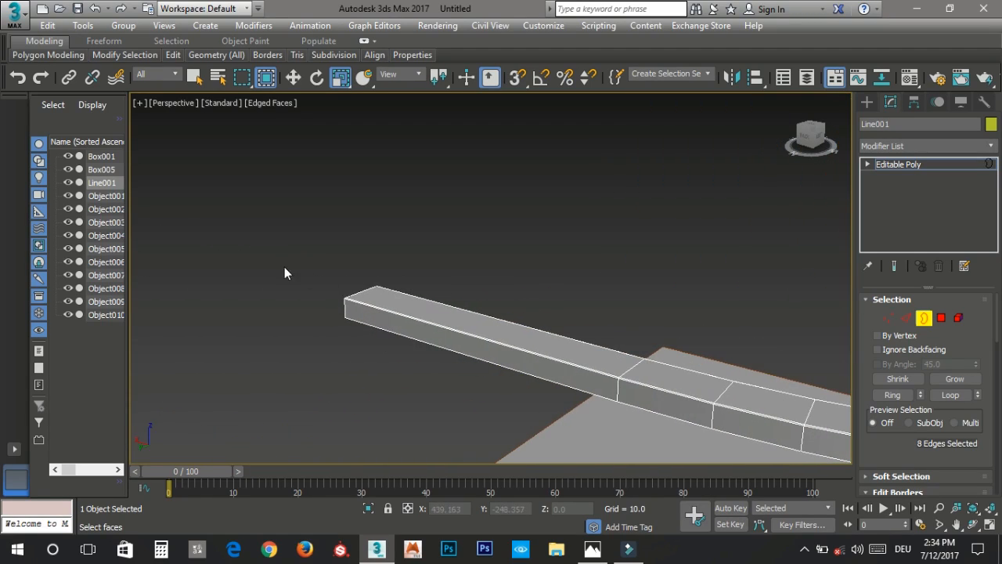
{"action": "left_click", "coordinate": [368, 291]}
{"action": "right_click", "coordinate": [363, 291]}
{"action": "left_click", "coordinate": [346, 325]}
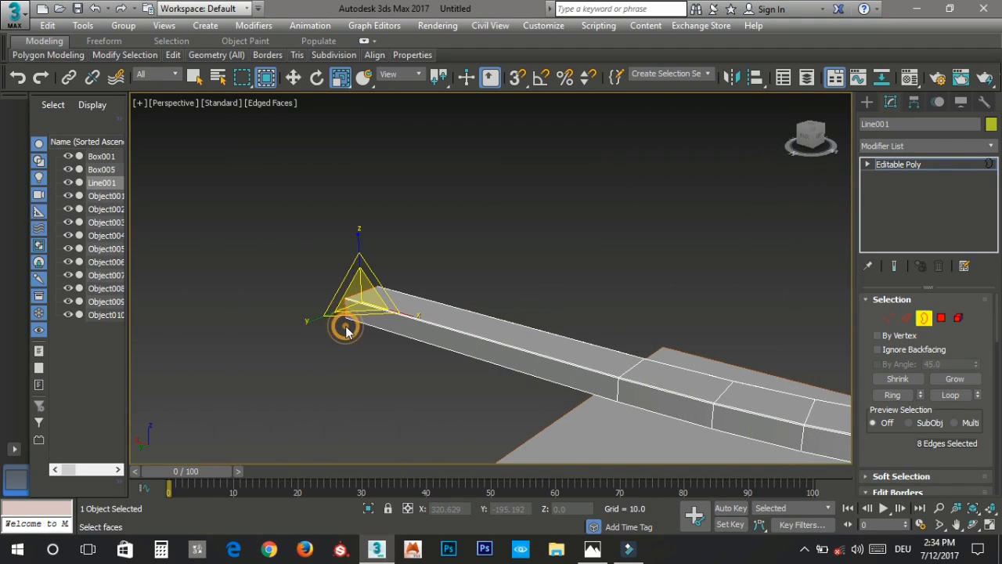
Step: Chamfer the armrest's capped rear end border by 0.146 with 1 segment
{"action": "middle_click_drag", "start_coordinate": [658, 367], "coordinate": [303, 278], "text": "alt"}
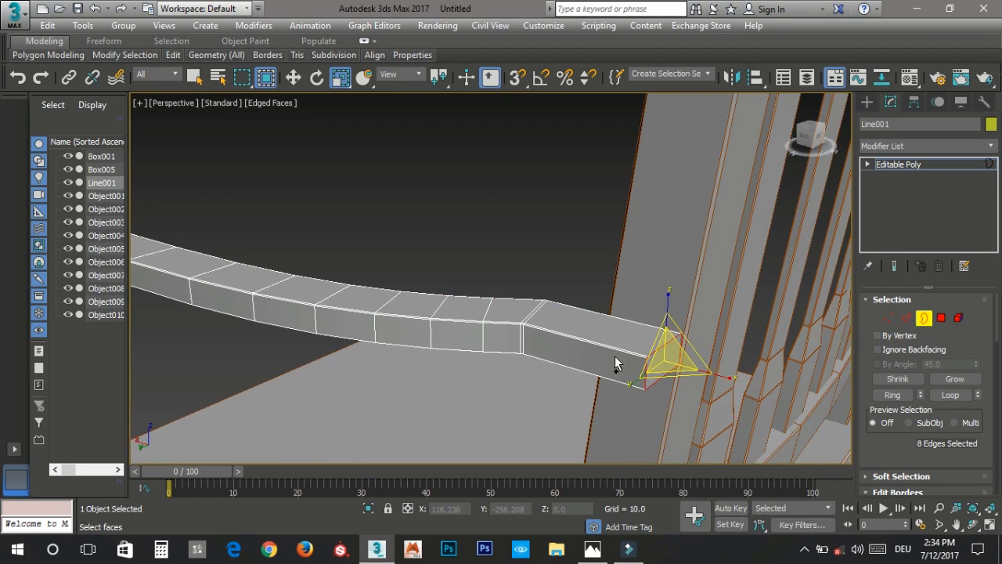
{"action": "scroll", "coordinate": [615, 360], "scroll_direction": "up", "scroll_amount": 4}
{"action": "right_click", "coordinate": [660, 365]}
{"action": "left_click", "coordinate": [530, 414]}
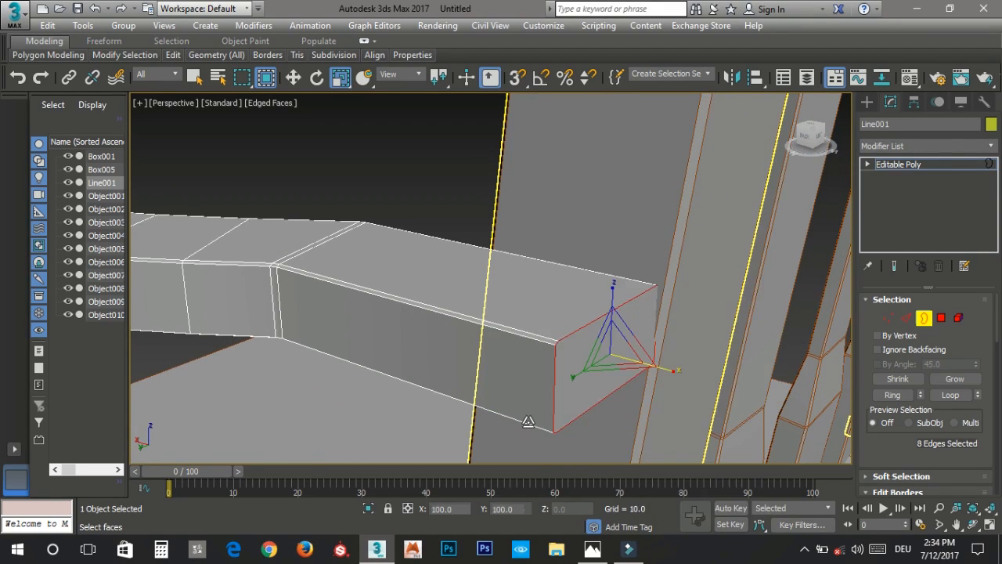
{"action": "left_click", "coordinate": [502, 414]}
Step: Select the open border at the armrest's front end and cap it
{"action": "scroll", "coordinate": [489, 393], "scroll_direction": "down", "scroll_amount": 3}
{"action": "middle_click_drag", "start_coordinate": [488, 393], "coordinate": [419, 368], "text": "alt"}
{"action": "left_click", "coordinate": [396, 306]}
{"action": "key", "text": "z"}
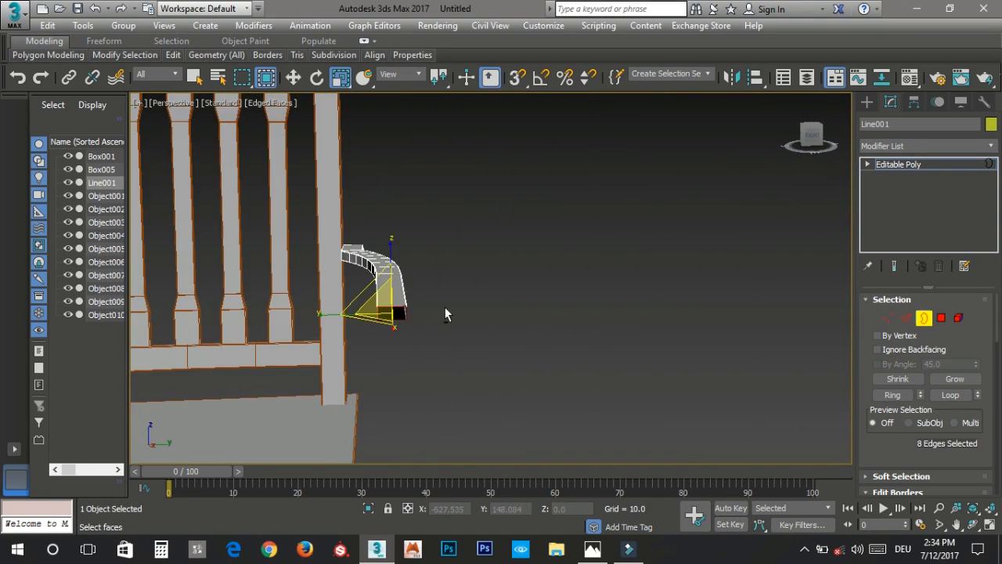
{"action": "scroll", "coordinate": [362, 318], "scroll_direction": "up", "scroll_amount": 2}
{"action": "right_click", "coordinate": [361, 316]}
{"action": "left_click", "coordinate": [340, 352]}
Step: Chamfer the front end border by 0.146 with 1 segment and clear the edge selection
{"action": "right_click", "coordinate": [345, 339]}
{"action": "left_click", "coordinate": [216, 397]}
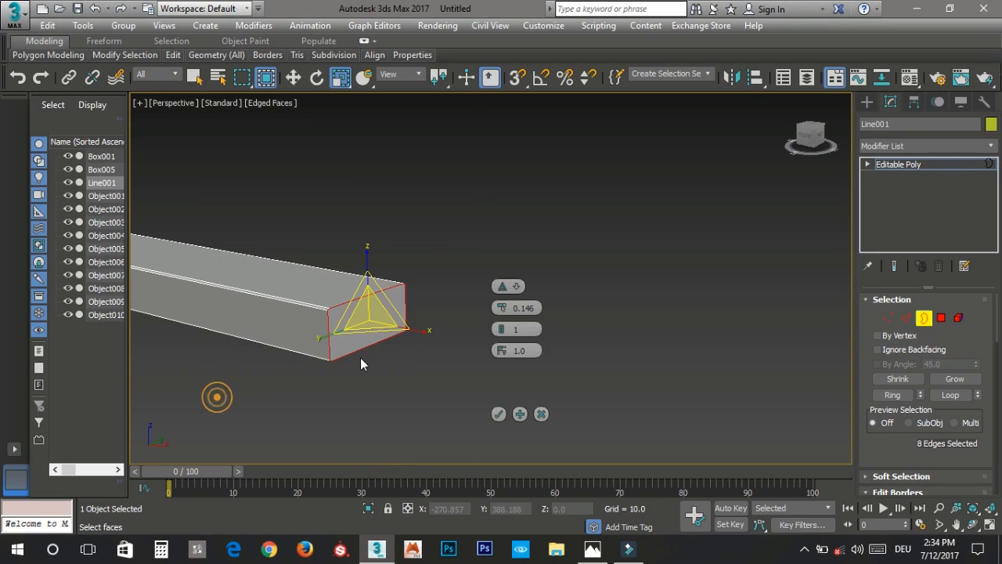
{"action": "left_click", "coordinate": [500, 408]}
{"action": "key", "text": "2"}
{"action": "left_click", "coordinate": [503, 295]}
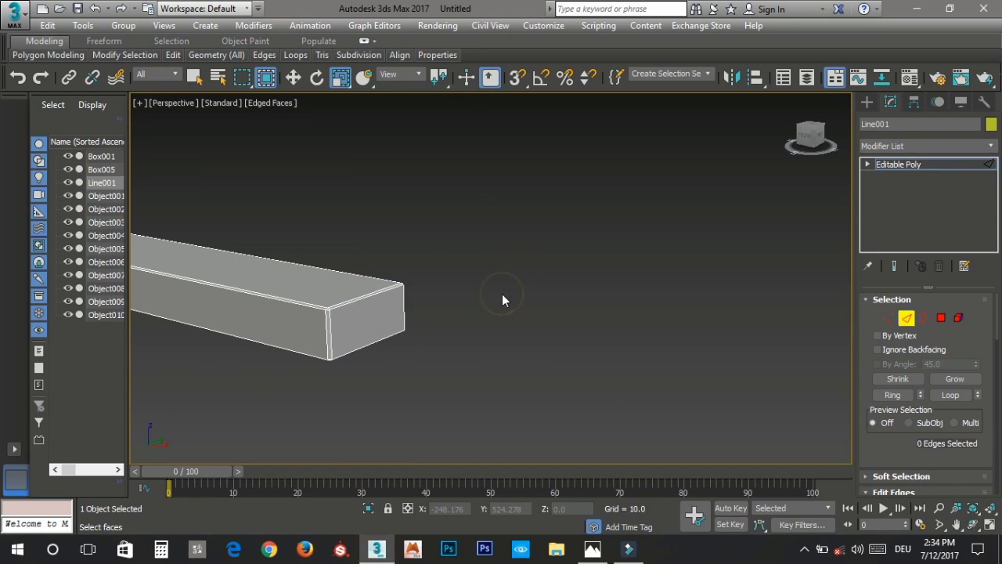
Step: Return to whole-object level and add an Unwrap UVW modifier to the armrest
{"action": "key", "text": "2"}
{"action": "key", "text": "z"}
{"action": "key", "text": "2"}
{"action": "middle_click_drag", "start_coordinate": [587, 250], "coordinate": [502, 274], "text": "alt"}
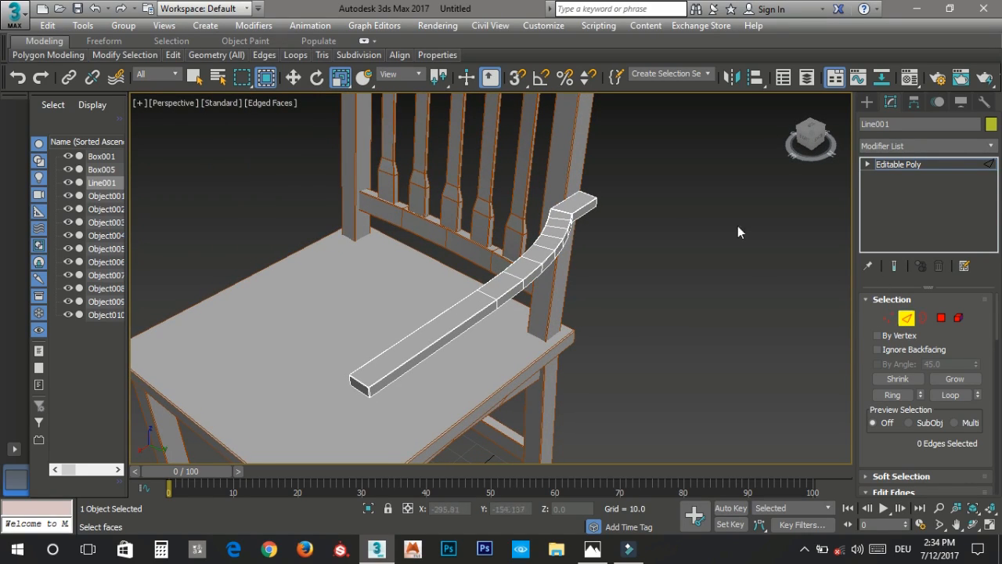
{"action": "left_click", "coordinate": [906, 318]}
{"action": "key", "text": "2"}
{"action": "left_click", "coordinate": [722, 302]}
{"action": "key", "text": "4"}
{"action": "left_click", "coordinate": [722, 308]}
{"action": "key", "text": "4"}
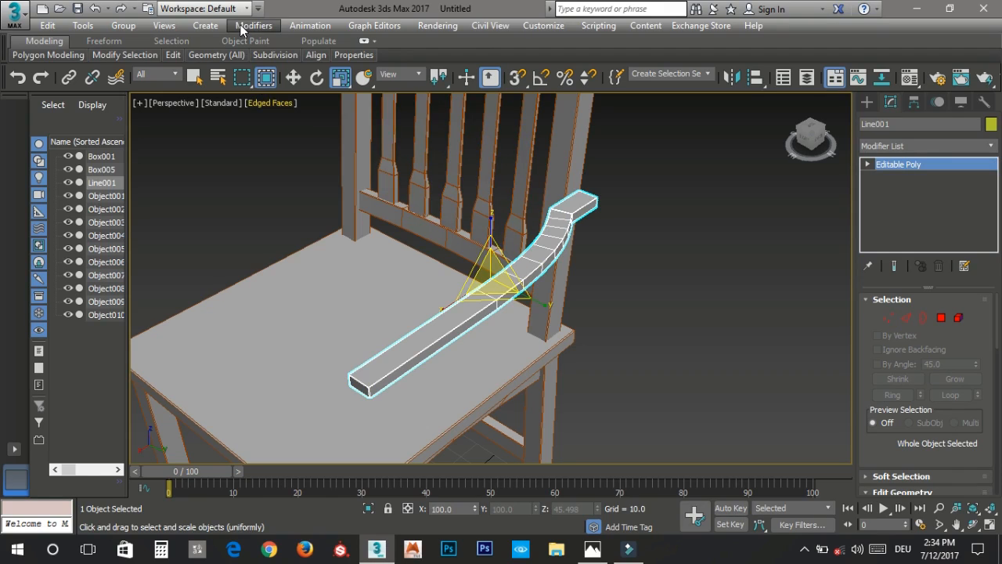
{"action": "left_click", "coordinate": [253, 25]}
{"action": "mouse_move", "coordinate": [291, 186]}
{"action": "left_click", "coordinate": [436, 255]}
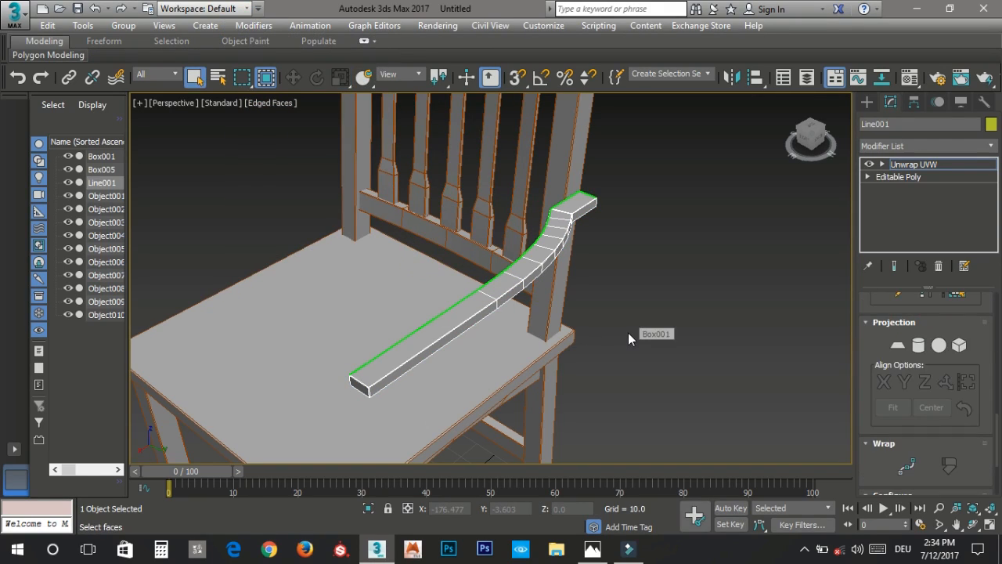
Step: Open the UV editor for the armrest and bring its UV layout into view
{"action": "middle_click_drag", "start_coordinate": [426, 326], "coordinate": [486, 303], "text": "alt"}
{"action": "scroll", "coordinate": [922, 358], "scroll_direction": "up", "scroll_amount": 6}
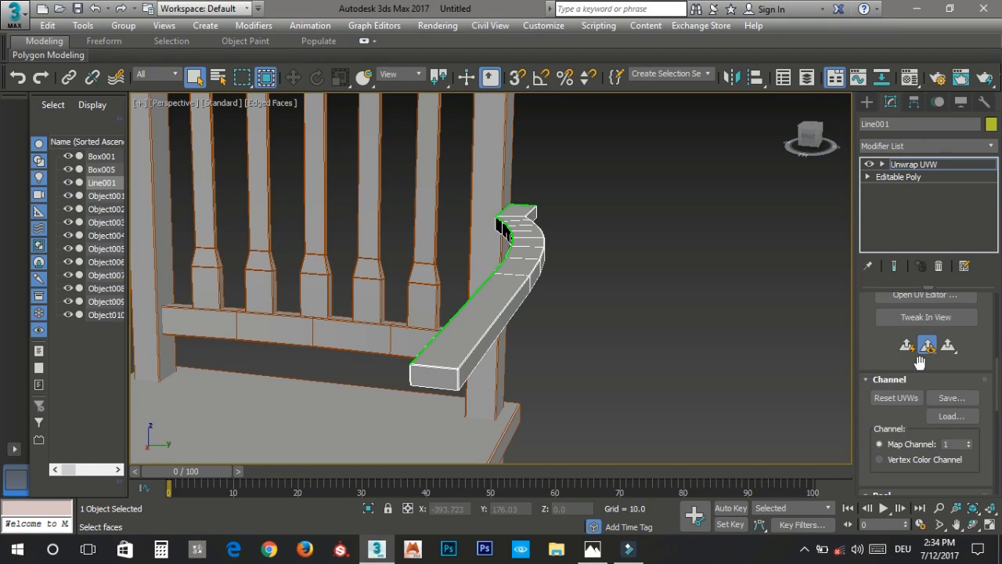
{"action": "scroll", "coordinate": [920, 361], "scroll_direction": "up", "scroll_amount": 3}
{"action": "left_click", "coordinate": [928, 426]}
{"action": "left_click_drag", "start_coordinate": [368, 76], "coordinate": [408, 34]}
{"action": "scroll", "coordinate": [327, 176], "scroll_direction": "down", "scroll_amount": 3}
{"action": "middle_click_drag", "start_coordinate": [322, 200], "coordinate": [294, 235]}
{"action": "scroll", "coordinate": [297, 233], "scroll_direction": "down", "scroll_amount": 4}
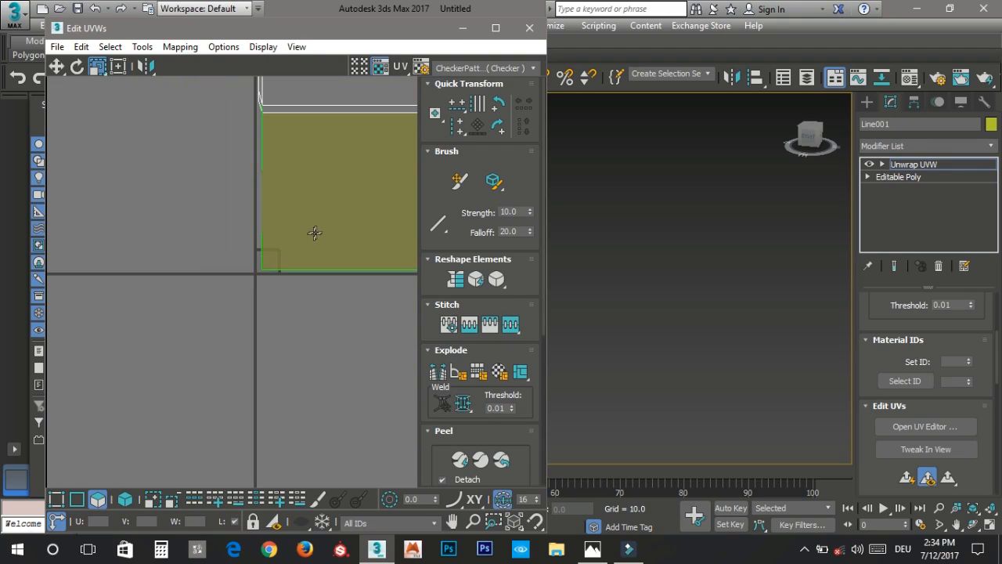
Step: Select the armrest's whole UV element and pack it into the UV tile with Rescale enabled
{"action": "left_click", "coordinate": [324, 217]}
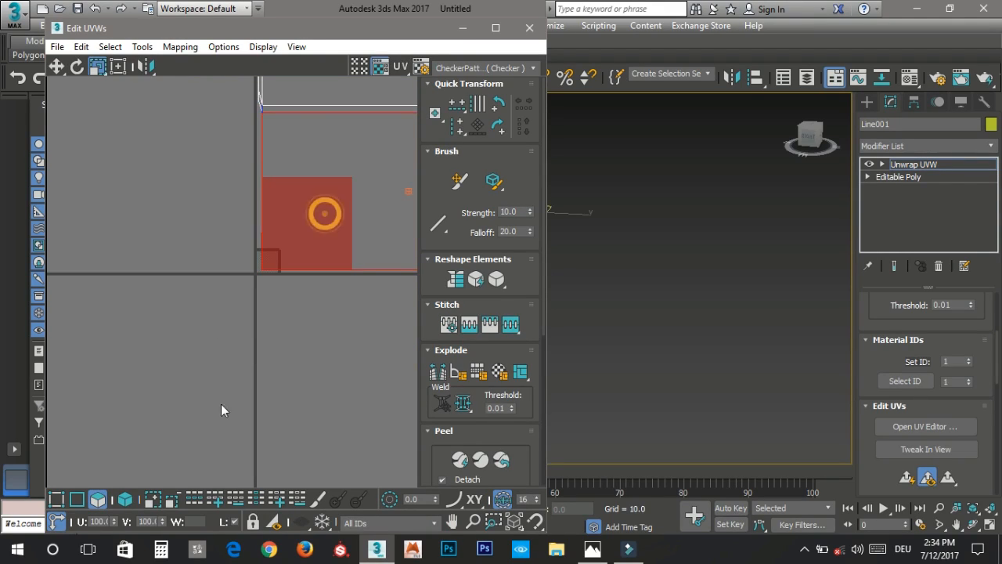
{"action": "left_click", "coordinate": [125, 497]}
{"action": "left_click", "coordinate": [354, 340]}
{"action": "left_click", "coordinate": [338, 230]}
{"action": "scroll", "coordinate": [443, 406], "scroll_direction": "down", "scroll_amount": 5}
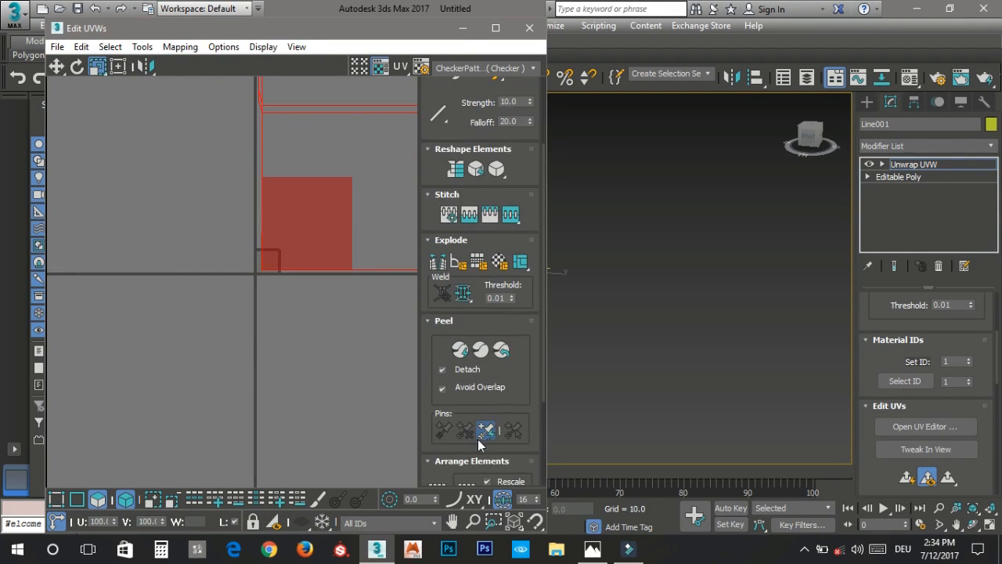
{"action": "left_click", "coordinate": [437, 382]}
{"action": "scroll", "coordinate": [313, 289], "scroll_direction": "up", "scroll_amount": 6}
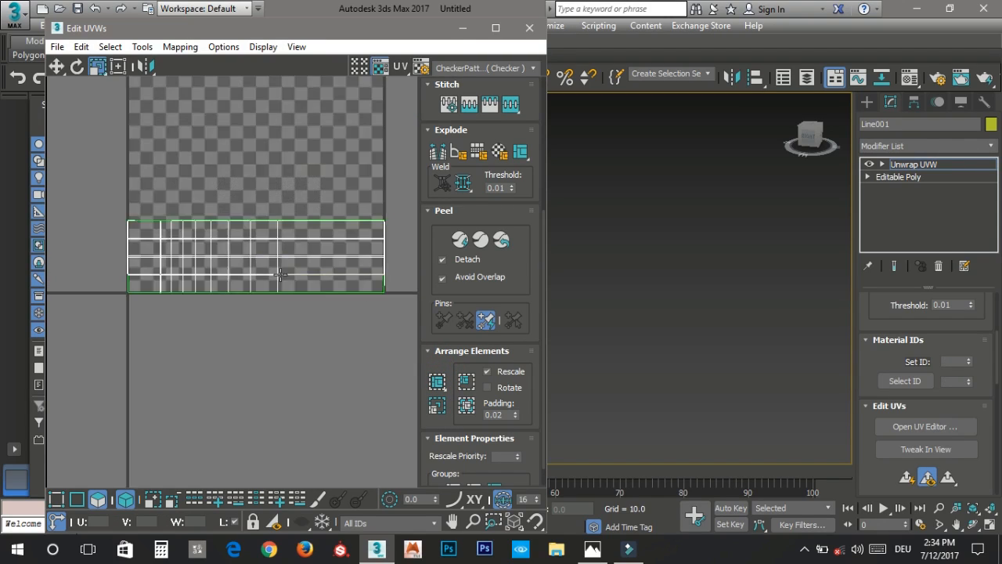
Step: Display the texture checker image as the UV background and minimise the UV editor to reveal it on the armrest
{"action": "left_click", "coordinate": [454, 69]}
{"action": "left_click", "coordinate": [473, 83]}
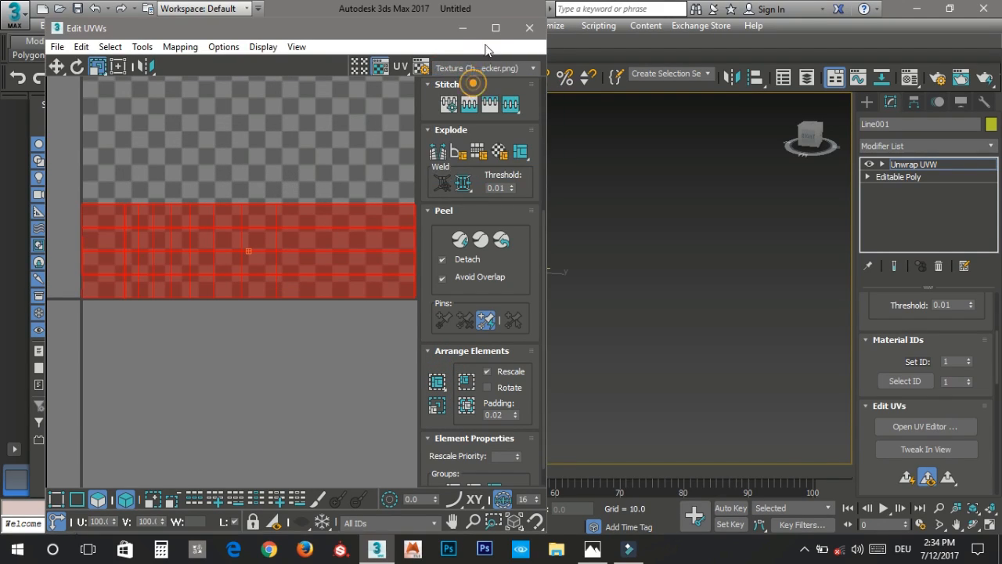
{"action": "left_click", "coordinate": [471, 31]}
{"action": "left_click", "coordinate": [631, 253]}
{"action": "middle_click_drag", "start_coordinate": [563, 332], "coordinate": [562, 341], "text": "alt"}
{"action": "middle_click_drag", "start_coordinate": [513, 319], "coordinate": [334, 283], "text": "alt"}
Step: Select the armrest's two end faces and grow the selection to include the surrounding chamfer faces
{"action": "left_click", "coordinate": [666, 344]}
{"action": "middle_click_drag", "start_coordinate": [671, 347], "coordinate": [588, 330], "text": "alt"}
{"action": "scroll", "coordinate": [498, 388], "scroll_direction": "up", "scroll_amount": 3}
{"action": "left_click", "coordinate": [442, 408]}
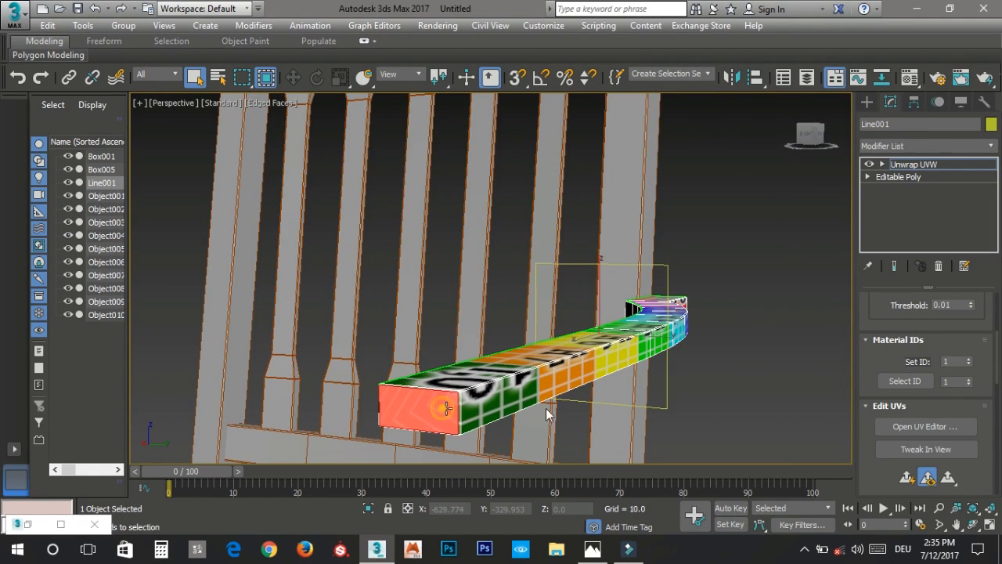
{"action": "left_click", "coordinate": [921, 423]}
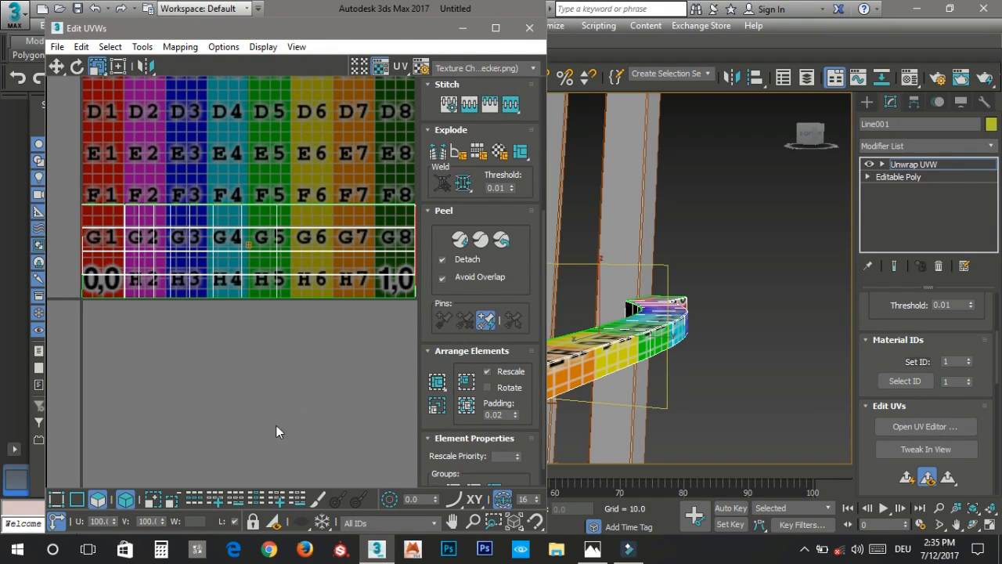
{"action": "middle_click_drag", "start_coordinate": [712, 346], "coordinate": [796, 334]}
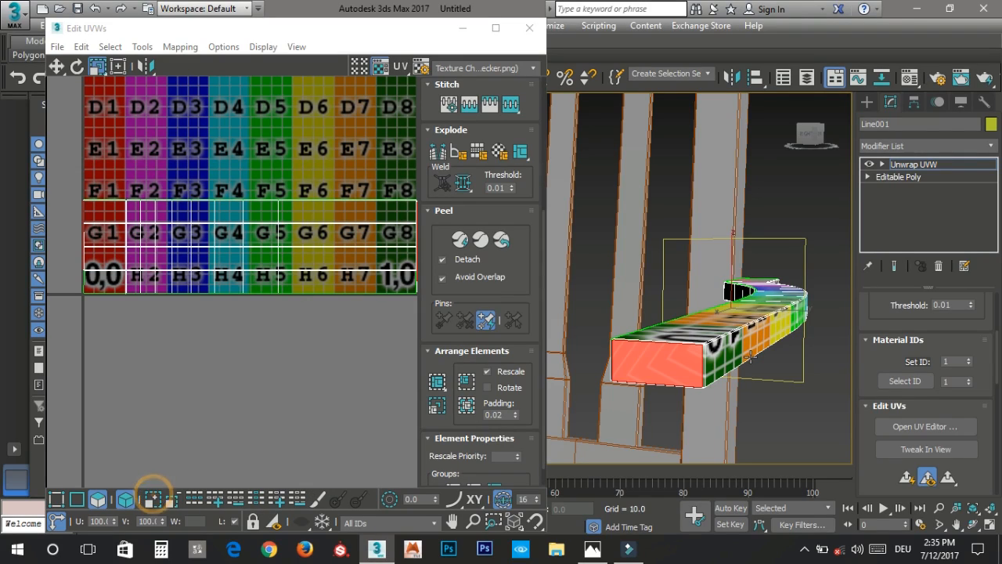
{"action": "scroll", "coordinate": [710, 356], "scroll_direction": "up", "scroll_amount": 5}
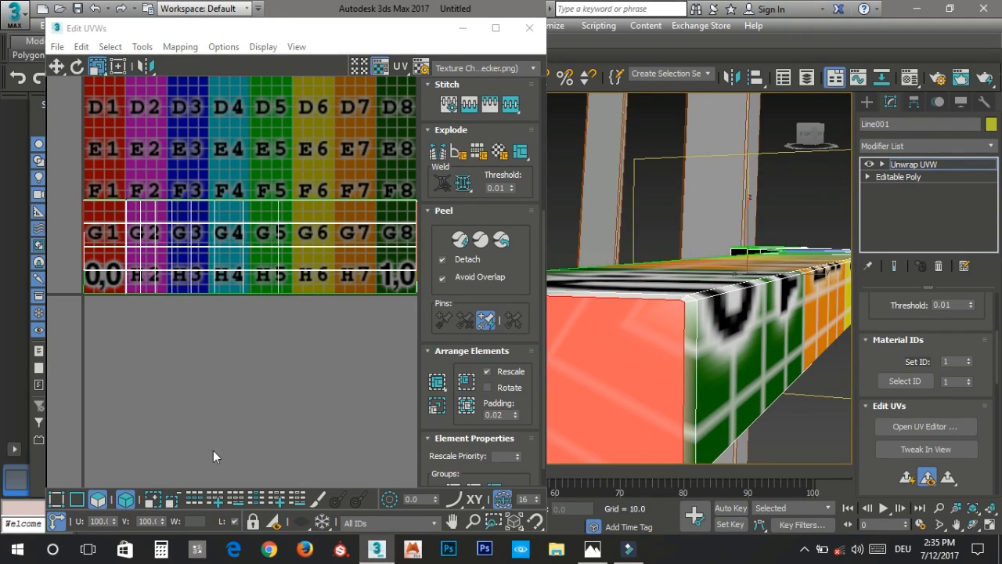
{"action": "left_click", "coordinate": [153, 499]}
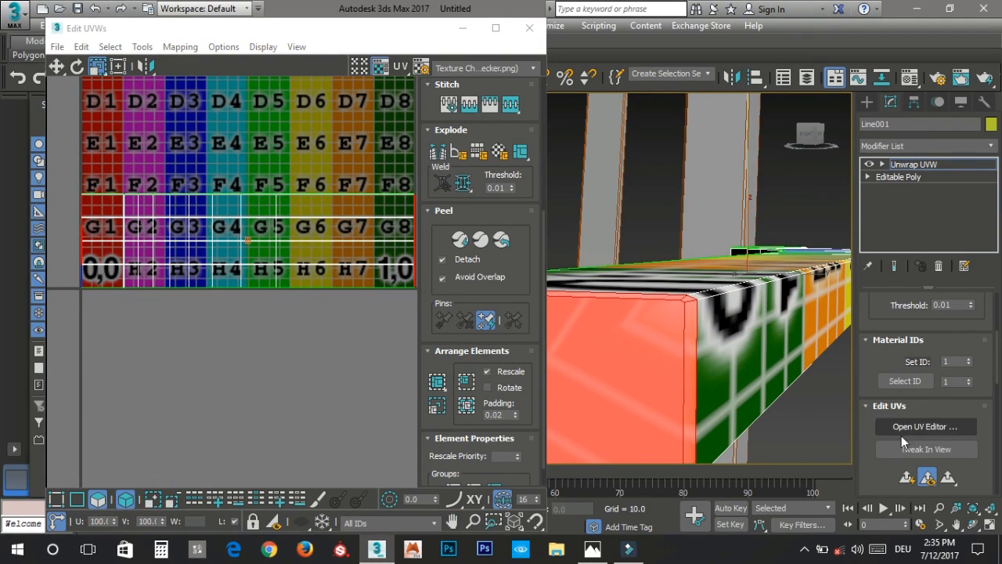
Step: Apply a planar UV projection aligned to the X axis to the selected end faces
{"action": "scroll", "coordinate": [901, 436], "scroll_direction": "down", "scroll_amount": 4}
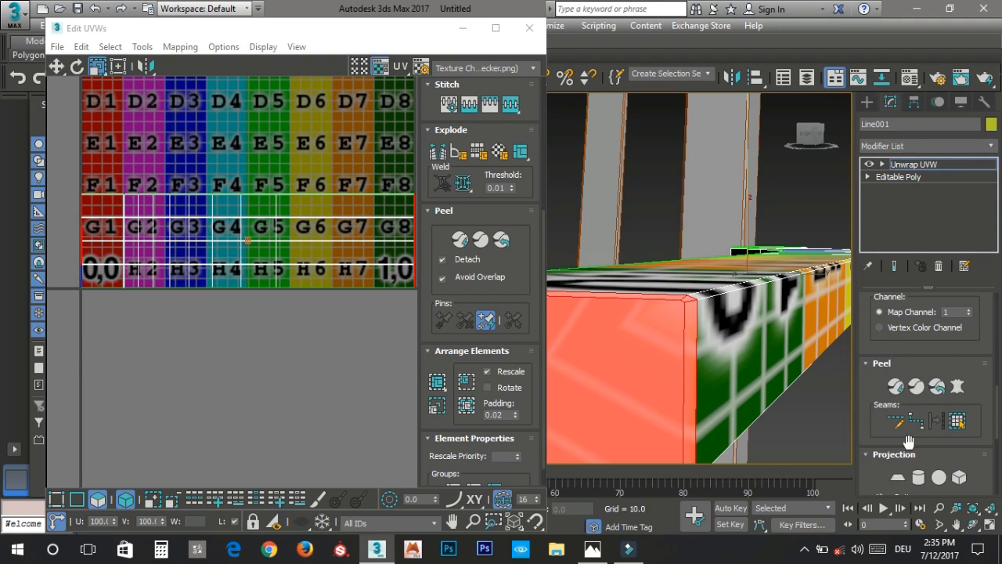
{"action": "scroll", "coordinate": [909, 443], "scroll_direction": "down", "scroll_amount": 2}
{"action": "left_click", "coordinate": [898, 389]}
{"action": "left_click", "coordinate": [902, 427]}
{"action": "left_click", "coordinate": [883, 426]}
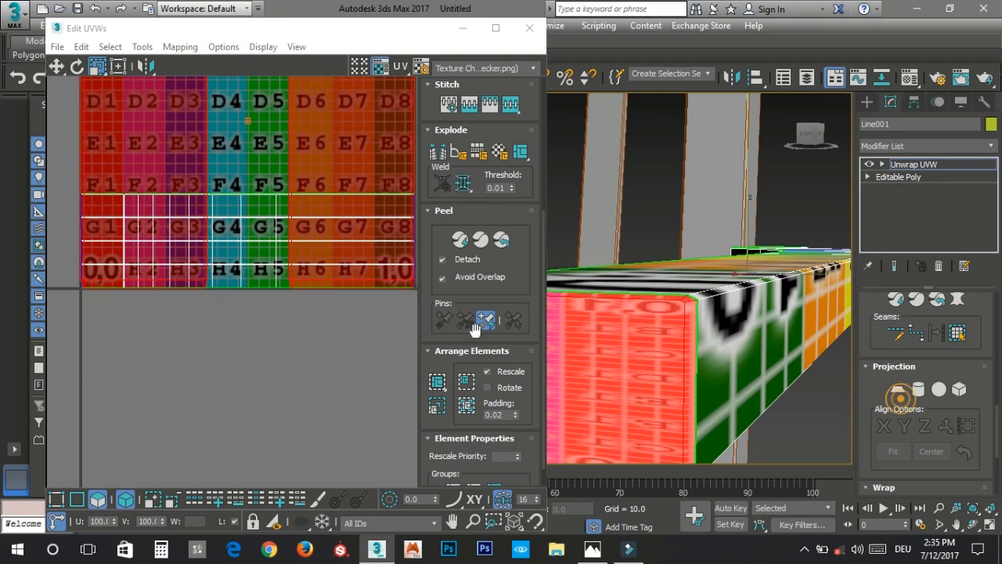
{"action": "left_click", "coordinate": [898, 389]}
Step: Move the two end-face shells sideways out of the UV tile into empty space
{"action": "left_click", "coordinate": [273, 275]}
{"action": "left_click_drag", "start_coordinate": [273, 274], "coordinate": [492, 253]}
{"action": "key", "text": "w"}
{"action": "middle_click_drag", "start_coordinate": [336, 265], "coordinate": [215, 280]}
Step: Relax both end-face shells by polygon angles with 100 iterations and amount 0.1, and select the tilted shell
{"action": "right_click", "coordinate": [215, 279]}
{"action": "left_click", "coordinate": [105, 357]}
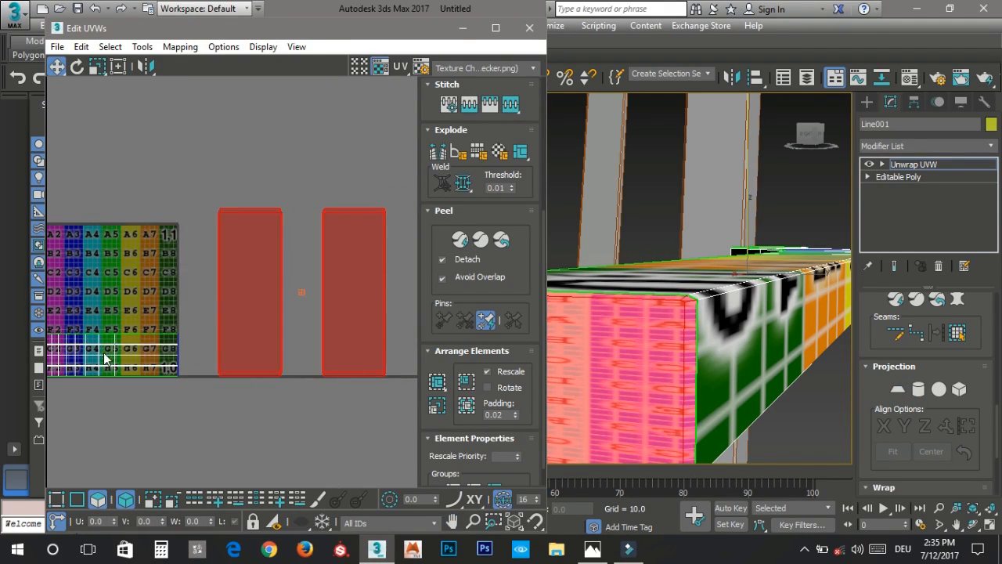
{"action": "left_click", "coordinate": [181, 241]}
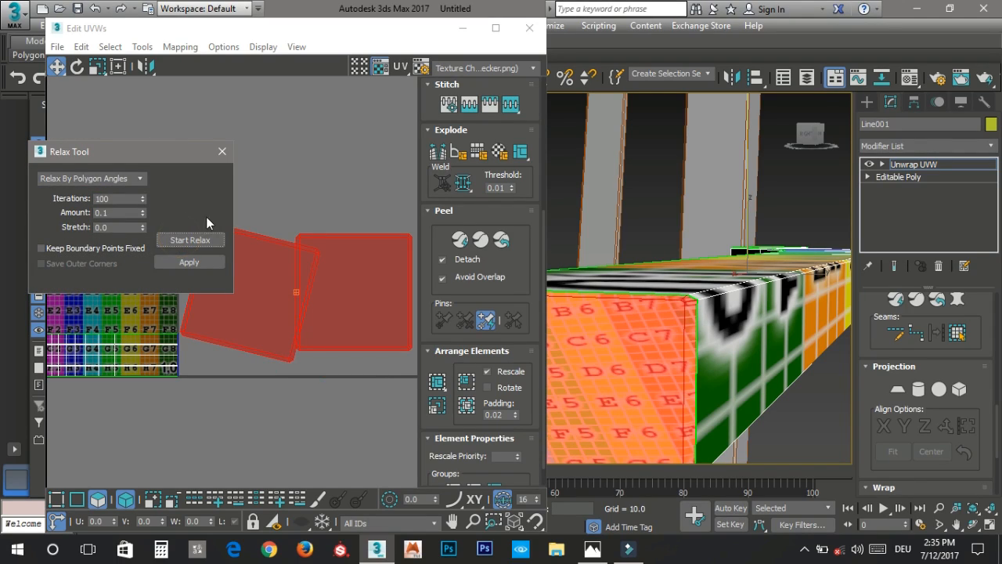
{"action": "left_click", "coordinate": [254, 282]}
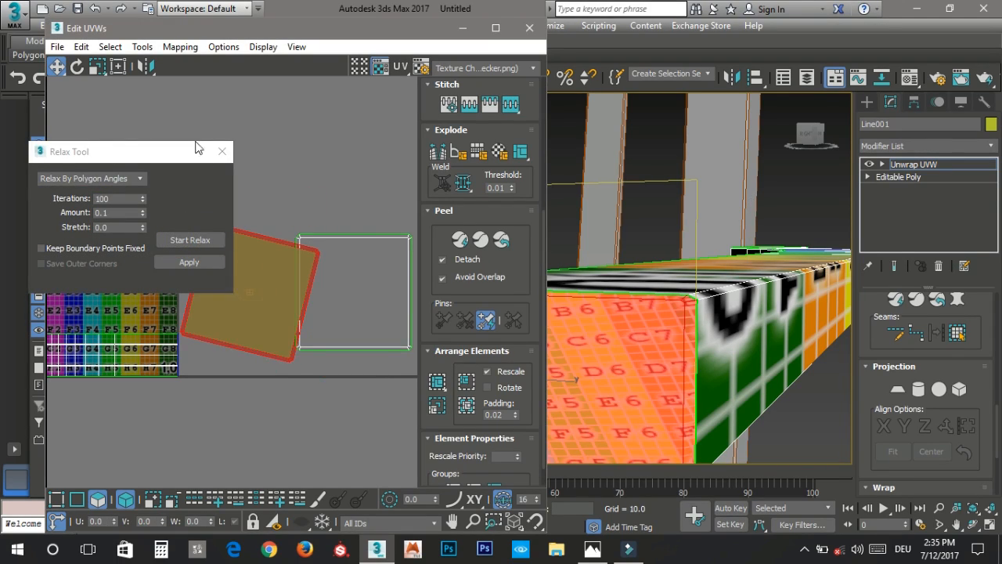
Step: Relax the tilted end-face shell and rotate it until its edges are square with the neighbouring shell
{"action": "left_click", "coordinate": [196, 239]}
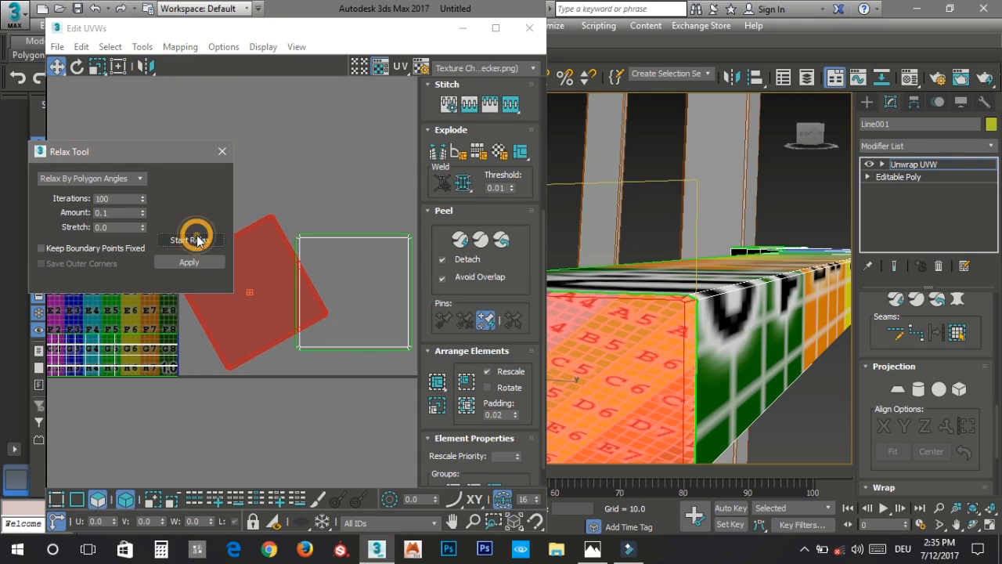
{"action": "key", "text": "e"}
{"action": "left_click_drag", "start_coordinate": [268, 244], "coordinate": [285, 263]}
{"action": "left_click", "coordinate": [211, 243]}
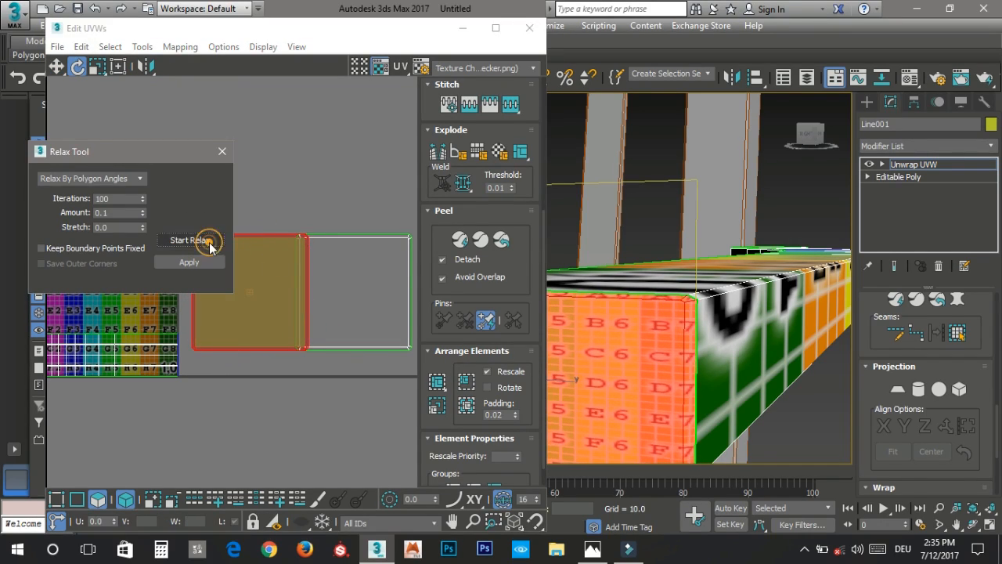
Step: Relax all of the armrest's UV shells by polygon angles and pack them into the UV tile with rescaling
{"action": "left_click", "coordinate": [209, 240]}
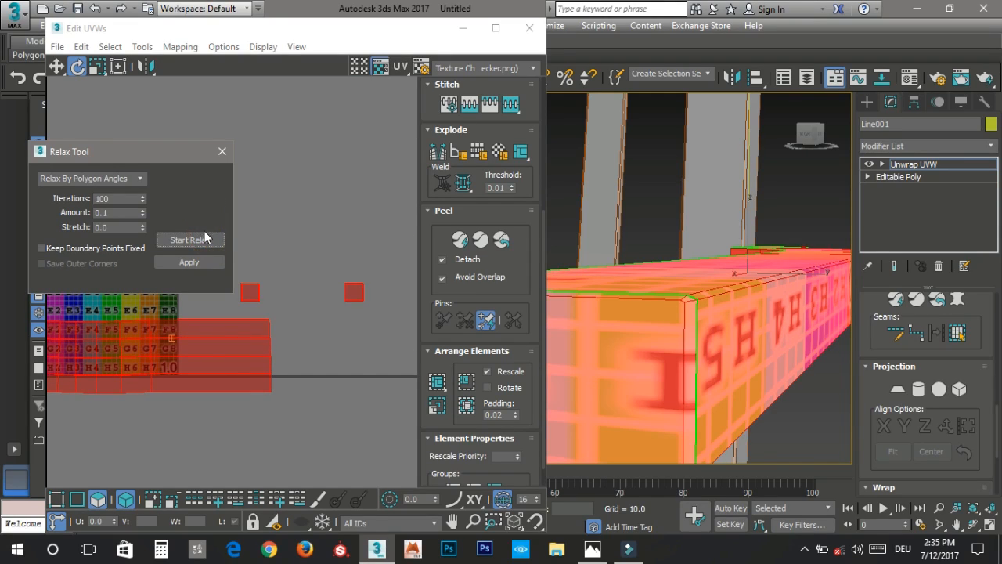
{"action": "left_click", "coordinate": [221, 152]}
{"action": "left_click", "coordinate": [437, 383]}
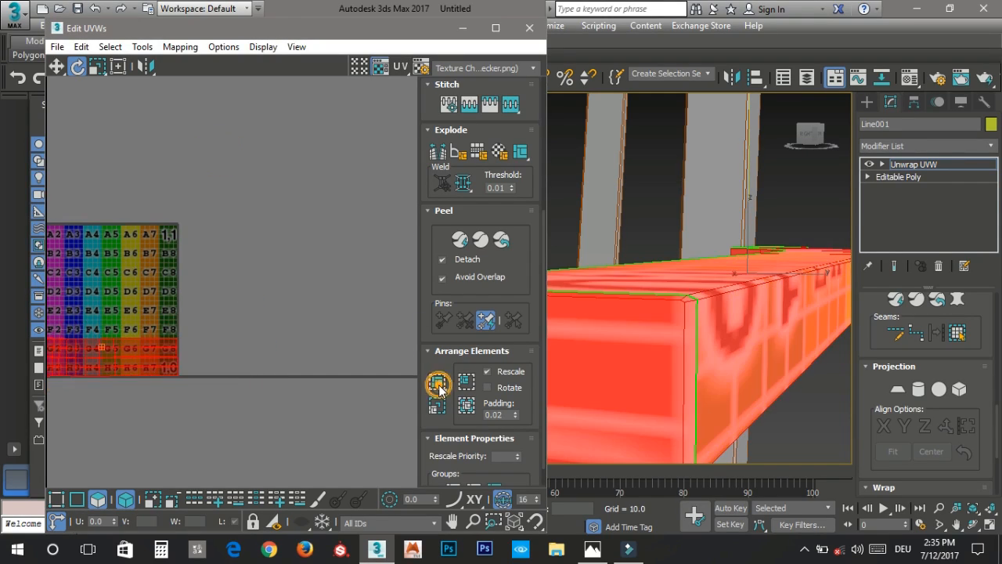
{"action": "middle_click_drag", "start_coordinate": [189, 304], "coordinate": [282, 308]}
{"action": "scroll", "coordinate": [140, 338], "scroll_direction": "up", "scroll_amount": 4}
{"action": "middle_click_drag", "start_coordinate": [186, 360], "coordinate": [164, 324]}
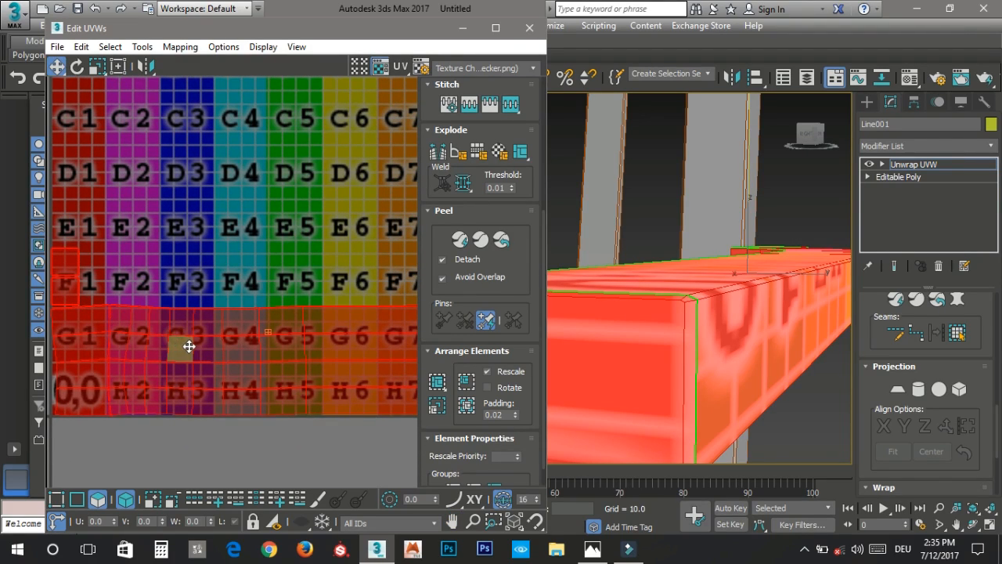
{"action": "left_click", "coordinate": [117, 67]}
{"action": "left_click_drag", "start_coordinate": [268, 265], "coordinate": [265, 262]}
Step: Display the CheckerPattern map and examine the long shell's edges for distortion
{"action": "left_click", "coordinate": [461, 68]}
{"action": "left_click", "coordinate": [470, 92]}
{"action": "left_click", "coordinate": [272, 157]}
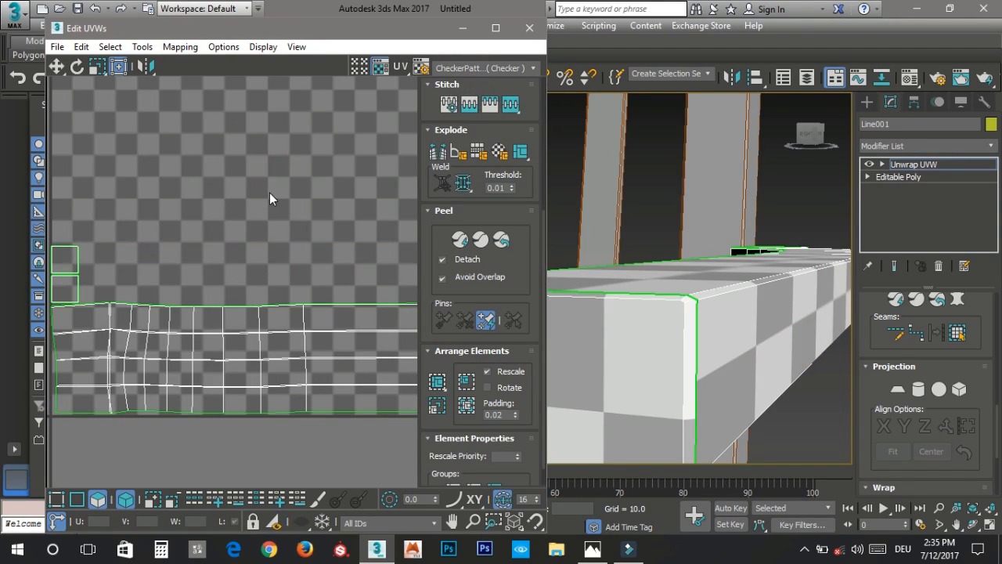
{"action": "scroll", "coordinate": [125, 325], "scroll_direction": "up", "scroll_amount": 4}
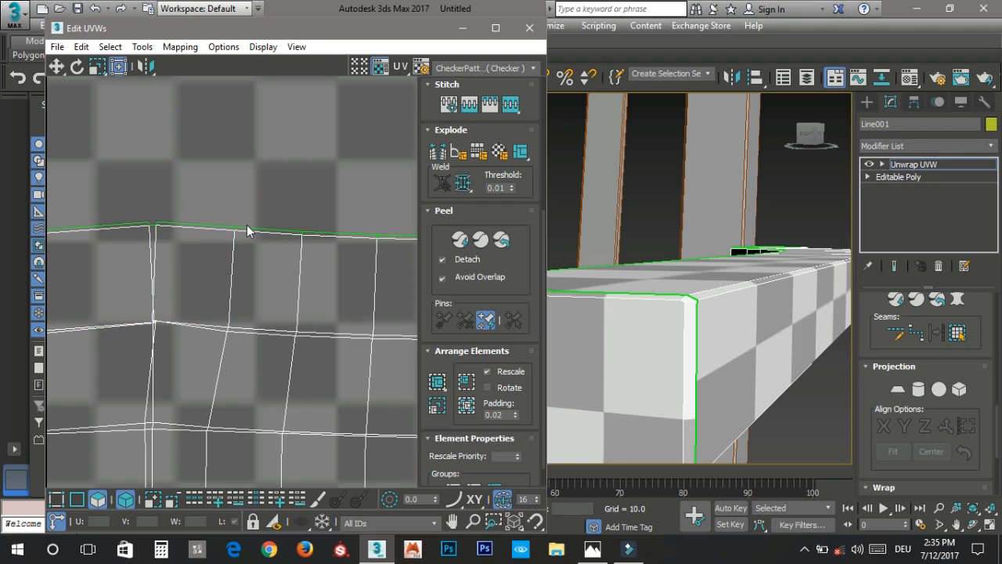
Step: Undo the packing and relaxing of all the UV shells
{"action": "key", "text": "ctrl+z"}
{"action": "key", "text": "ctrl+z"}
{"action": "key", "text": "ctrl+z"}
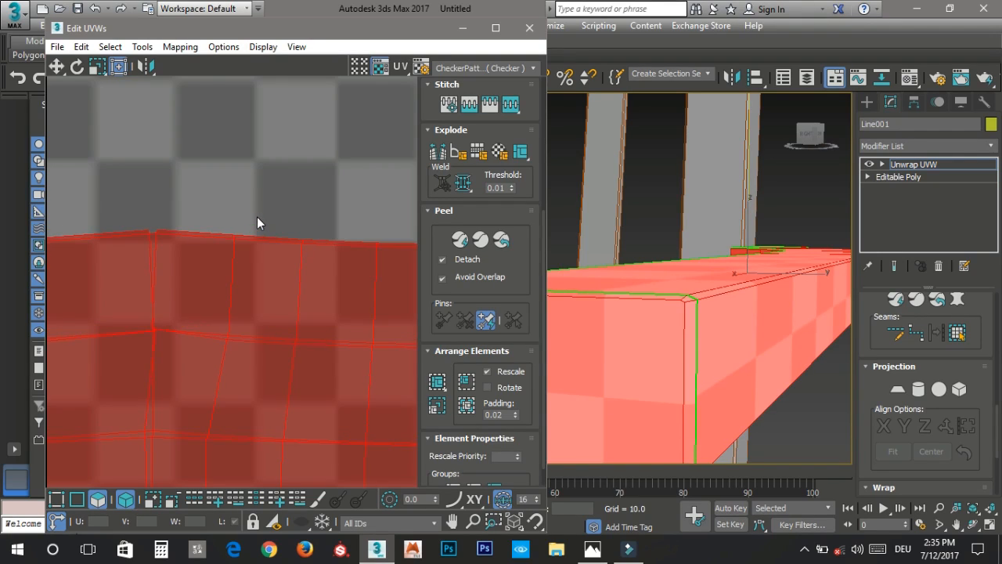
{"action": "scroll", "coordinate": [262, 218], "scroll_direction": "down", "scroll_amount": 4}
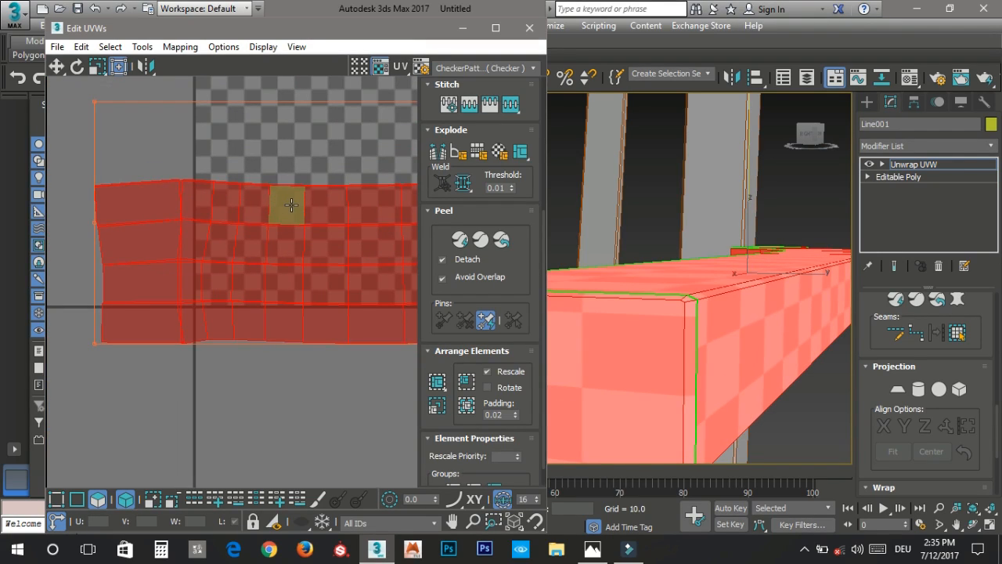
{"action": "scroll", "coordinate": [291, 205], "scroll_direction": "down", "scroll_amount": 3}
{"action": "key", "text": "ctrl+z"}
{"action": "middle_click_drag", "start_coordinate": [324, 222], "coordinate": [193, 254]}
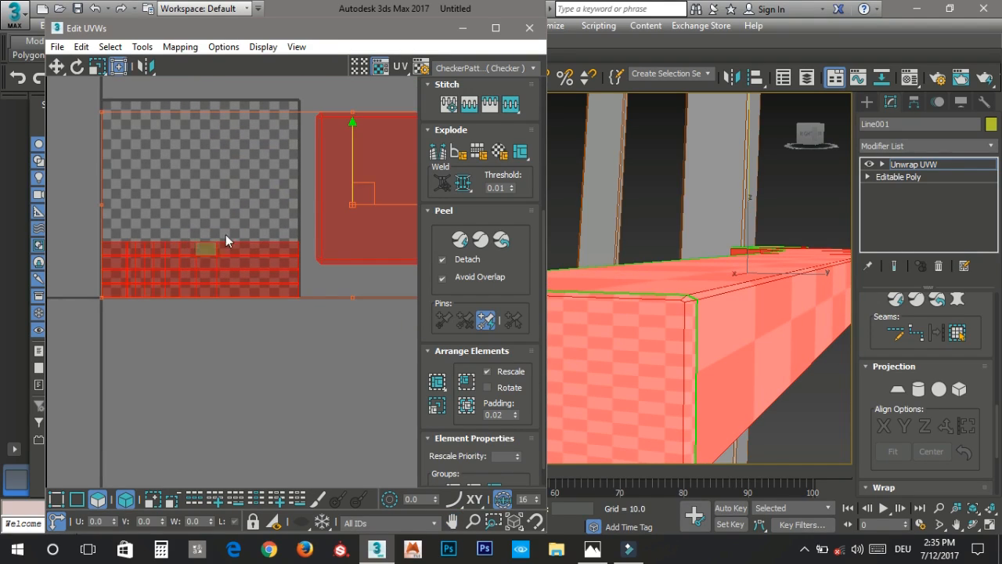
Step: Select only the two end-face shells and pack them side by side into the UV tile
{"action": "left_click", "coordinate": [346, 305]}
{"action": "middle_click_drag", "start_coordinate": [338, 326], "coordinate": [192, 381]}
{"action": "left_click_drag", "start_coordinate": [265, 357], "coordinate": [340, 292]}
{"action": "left_click", "coordinate": [437, 385]}
{"action": "middle_click_drag", "start_coordinate": [104, 274], "coordinate": [217, 292]}
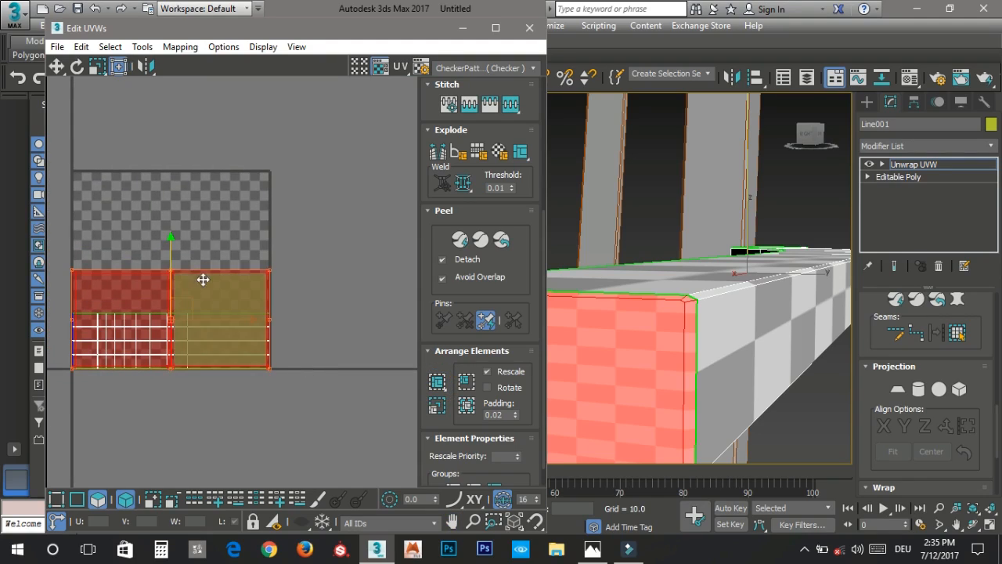
Step: Scale down the two end-face shells, place them directly above the long armrest shell inside the UV tile, and deselect them
{"action": "left_click_drag", "start_coordinate": [171, 260], "coordinate": [172, 209]}
{"action": "key", "text": "r"}
{"action": "left_click_drag", "start_coordinate": [220, 267], "coordinate": [195, 339]}
{"action": "key", "text": "w"}
{"action": "left_click_drag", "start_coordinate": [191, 277], "coordinate": [141, 296]}
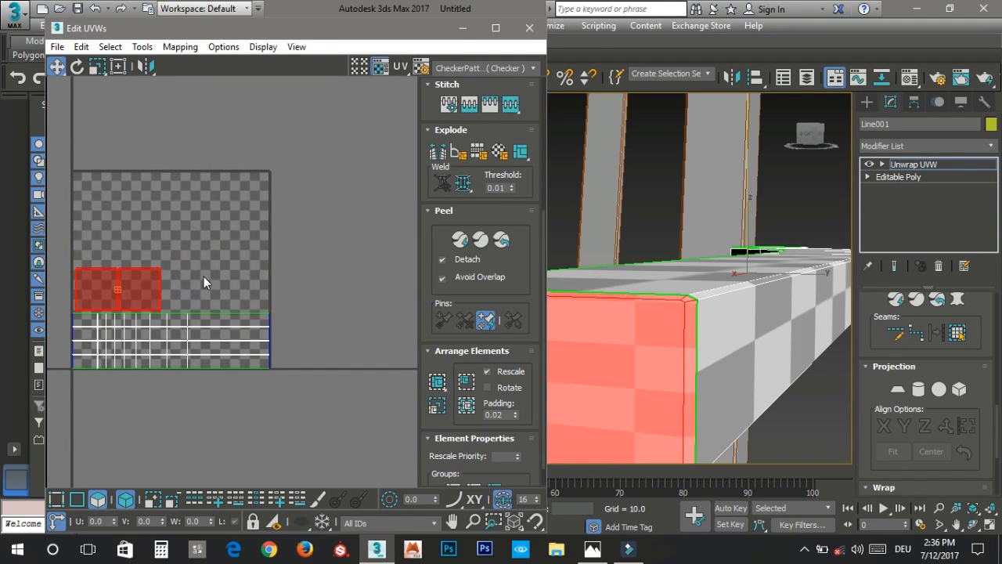
{"action": "left_click", "coordinate": [206, 275]}
Step: Display the Texture Checker map on the armrest and minimize the UV editor to inspect the armrest's side
{"action": "scroll", "coordinate": [275, 324], "scroll_direction": "up", "scroll_amount": 5}
{"action": "left_click", "coordinate": [484, 68]}
{"action": "left_click", "coordinate": [491, 86]}
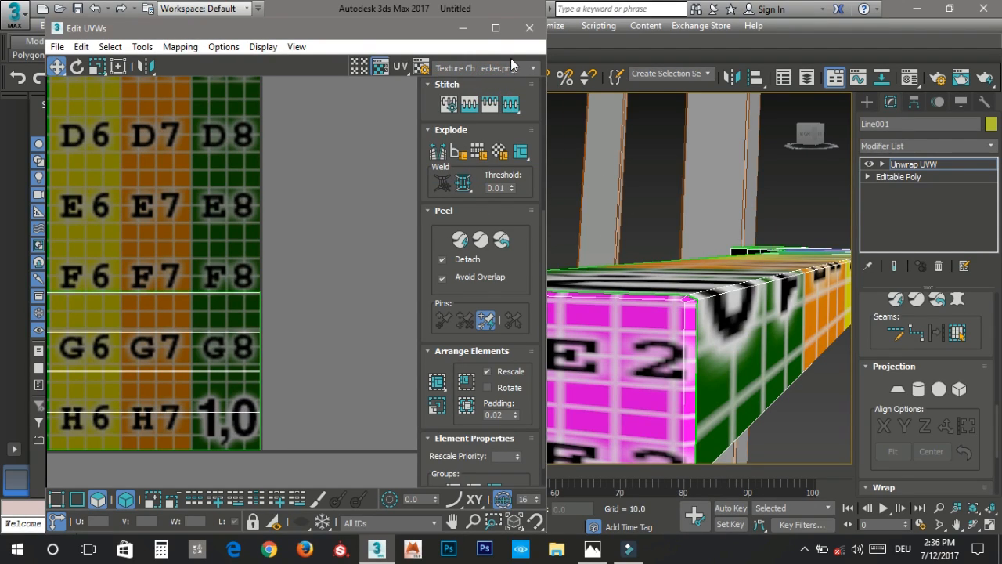
{"action": "left_click", "coordinate": [462, 28]}
{"action": "middle_click_drag", "start_coordinate": [736, 290], "coordinate": [599, 273], "text": "alt"}
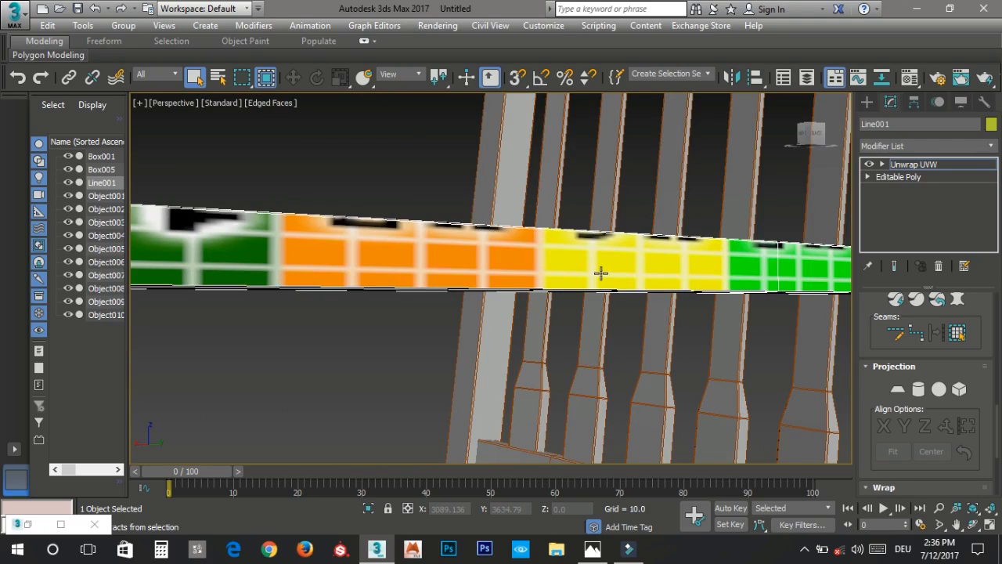
Step: Hide every object except the armrest and frame the armrest in the perspective view
{"action": "right_click", "coordinate": [604, 261]}
{"action": "left_click", "coordinate": [648, 207]}
{"action": "key", "text": "z"}
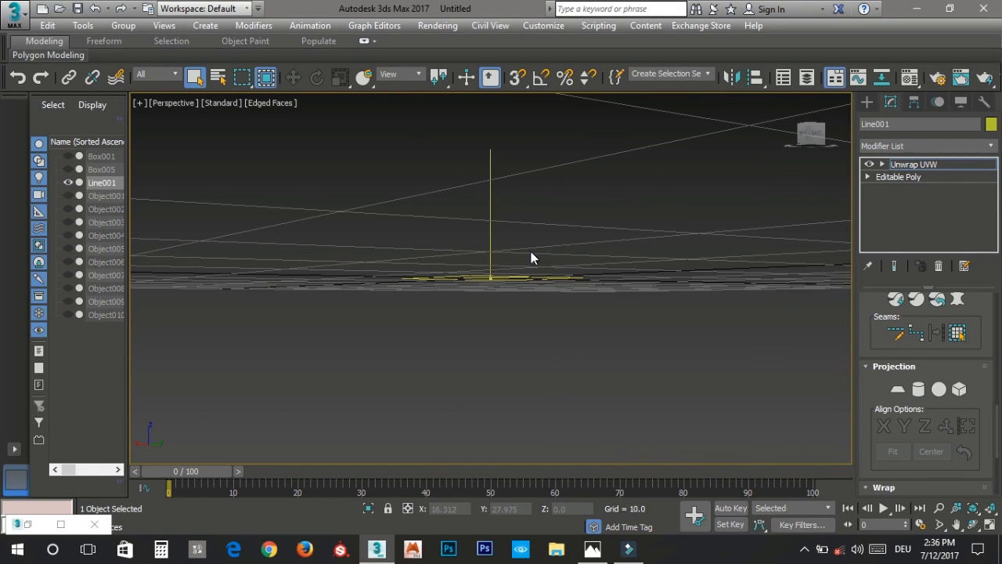
{"action": "middle_click_drag", "start_coordinate": [532, 252], "coordinate": [558, 311], "text": "alt"}
{"action": "scroll", "coordinate": [523, 293], "scroll_direction": "down", "scroll_amount": 5}
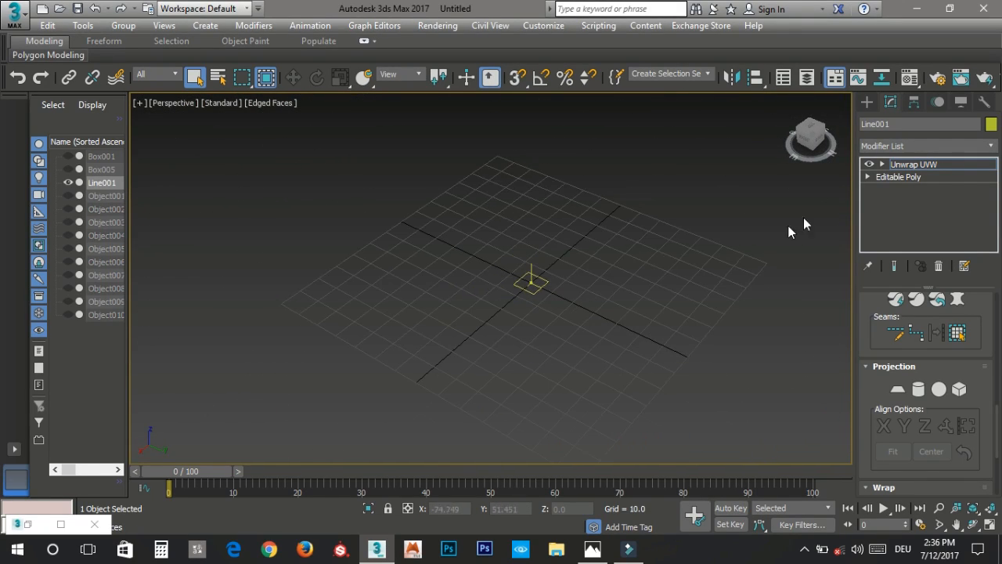
{"action": "left_click", "coordinate": [913, 101]}
{"action": "left_click", "coordinate": [921, 201]}
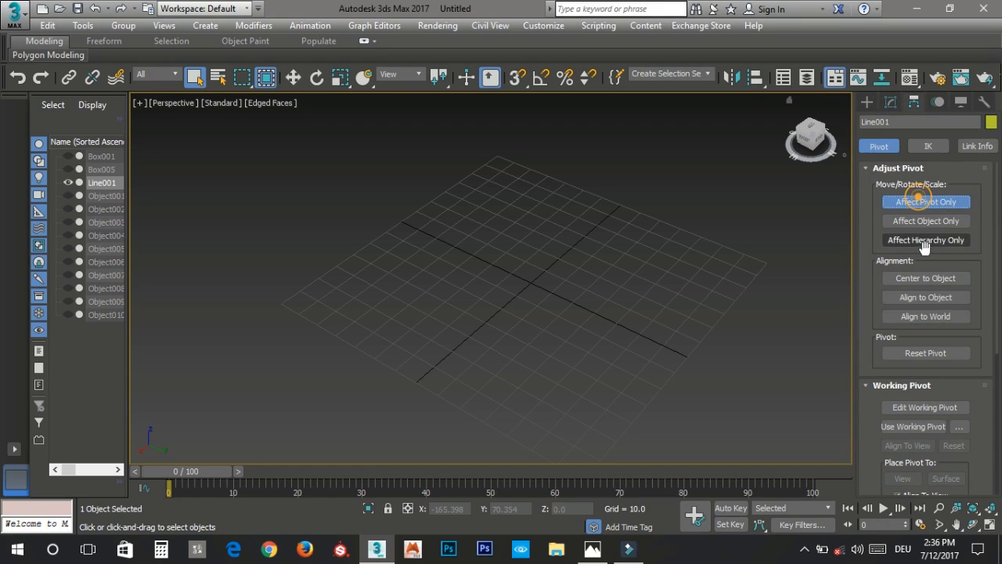
{"action": "left_click", "coordinate": [929, 202]}
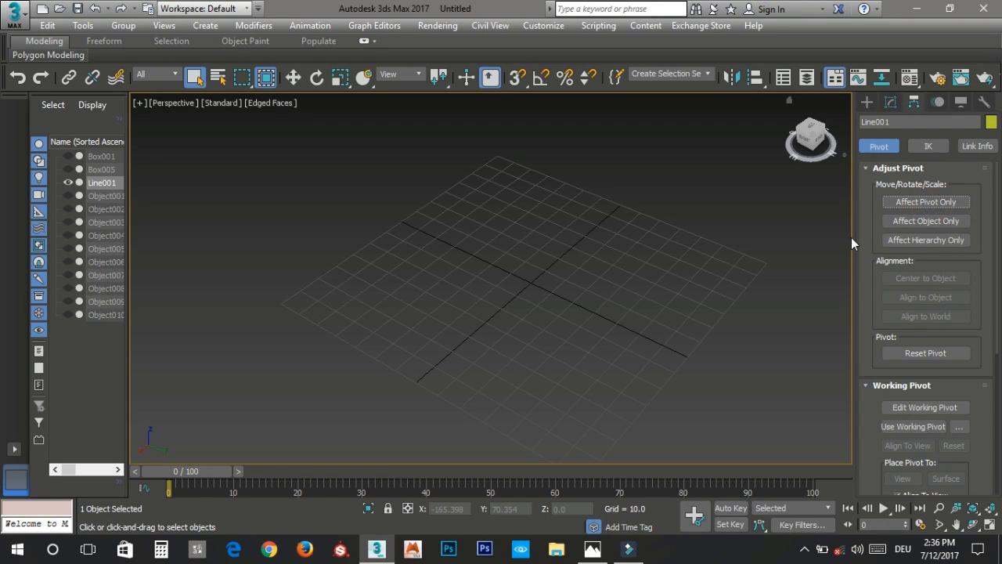
{"action": "key", "text": "z"}
Step: Reopen the UV editor for the armrest's Unwrap UVW modifier
{"action": "left_click", "coordinate": [890, 103]}
{"action": "scroll", "coordinate": [929, 385], "scroll_direction": "down", "scroll_amount": 5}
{"action": "scroll", "coordinate": [928, 385], "scroll_direction": "up", "scroll_amount": 4}
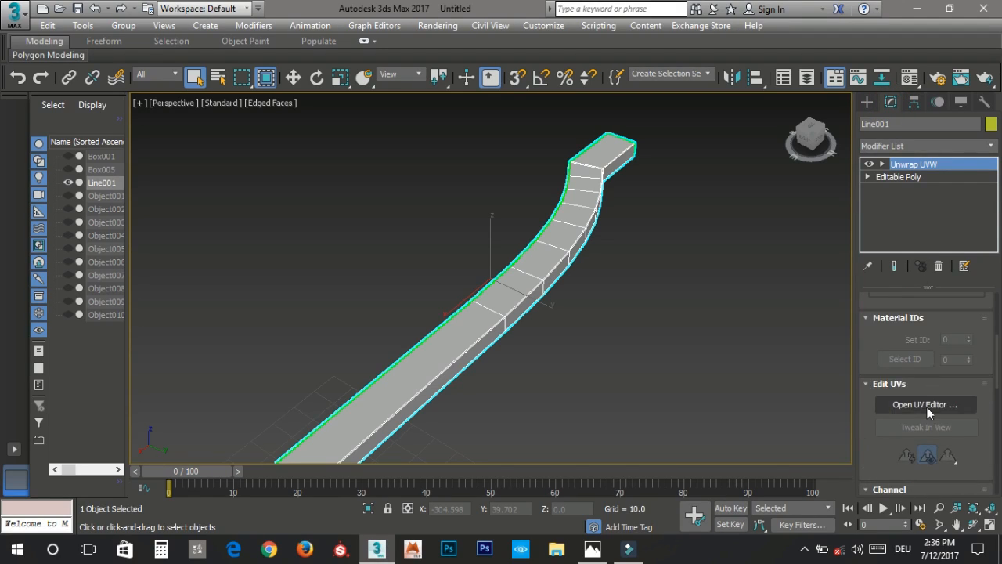
{"action": "left_click", "coordinate": [924, 404]}
{"action": "left_click", "coordinate": [919, 405]}
{"action": "left_click", "coordinate": [924, 381]}
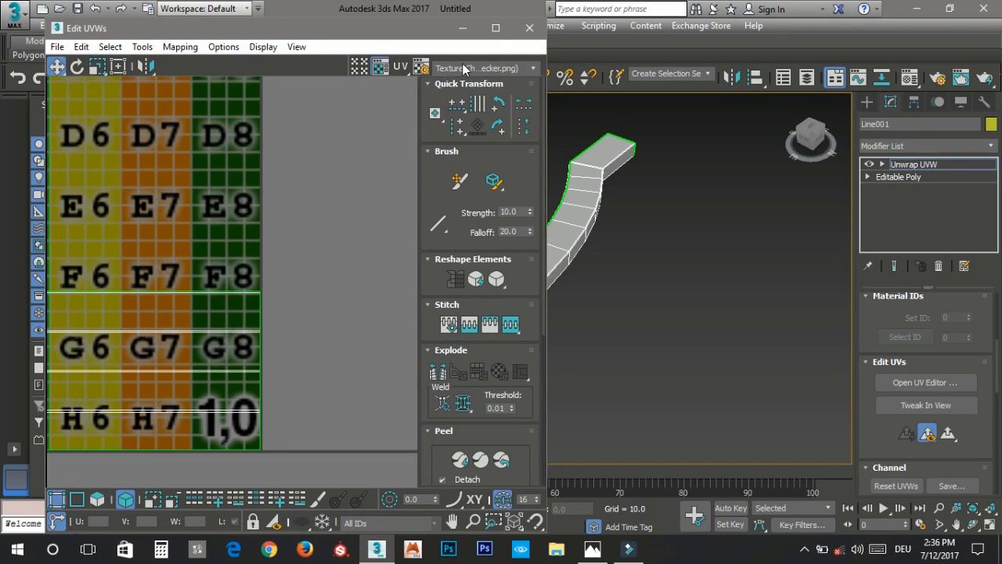
Step: Show the Texture Checker map on the isolated armrest and minimize the UV editor
{"action": "left_click", "coordinate": [464, 68]}
{"action": "left_click", "coordinate": [471, 93]}
{"action": "left_click", "coordinate": [470, 68]}
{"action": "left_click", "coordinate": [470, 100]}
{"action": "left_click", "coordinate": [467, 28]}
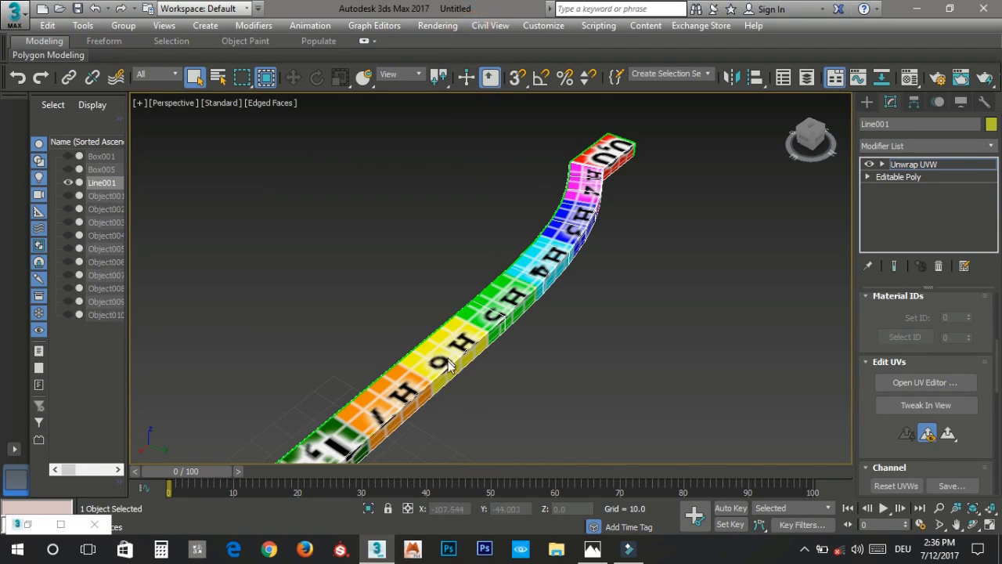
Step: Turn off the edged-face display and examine the checker texture along the armrest and on its end face
{"action": "middle_click_drag", "start_coordinate": [448, 364], "coordinate": [483, 268]}
{"action": "scroll", "coordinate": [407, 323], "scroll_direction": "up", "scroll_amount": 4}
{"action": "key", "text": "F4"}
{"action": "middle_click_drag", "start_coordinate": [566, 294], "coordinate": [454, 267], "text": "alt"}
{"action": "mouse_move", "coordinate": [755, 180]}
{"action": "middle_mouse_down"}
{"action": "mouse_move", "coordinate": [552, 247]}
{"action": "mouse_move", "coordinate": [584, 244]}
{"action": "mouse_move", "coordinate": [585, 230]}
{"action": "mouse_move", "coordinate": [624, 205]}
{"action": "mouse_move", "coordinate": [513, 202]}
{"action": "mouse_move", "coordinate": [497, 171]}
{"action": "mouse_move", "coordinate": [622, 117]}
{"action": "mouse_move", "coordinate": [730, 194]}
{"action": "mouse_move", "coordinate": [825, 192]}
{"action": "mouse_move", "coordinate": [593, 212]}
{"action": "middle_mouse_up"}
Step: Convert the armrest to an Editable Poly and unhide all the chair parts
{"action": "right_click", "coordinate": [444, 179]}
{"action": "mouse_move", "coordinate": [548, 332]}
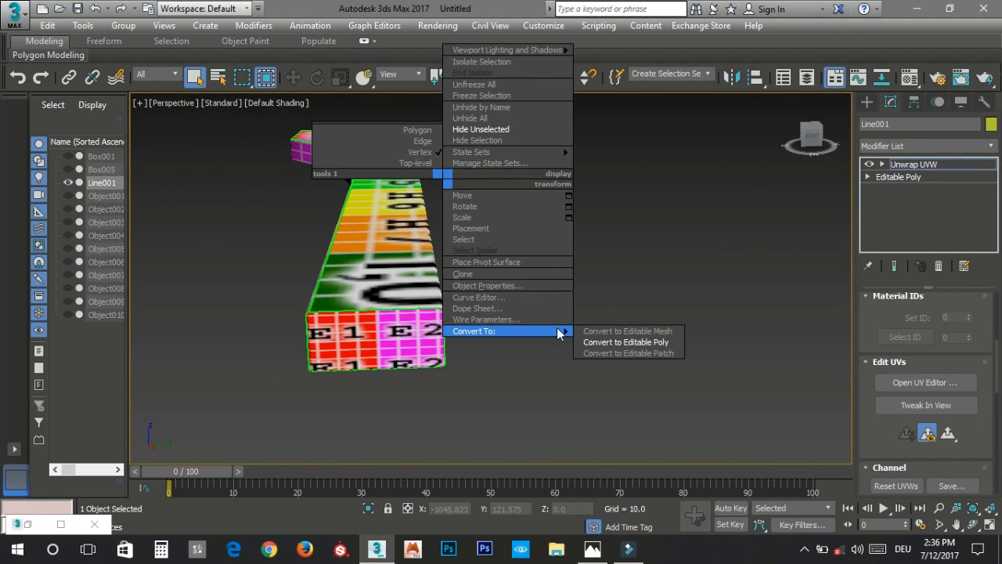
{"action": "left_click", "coordinate": [593, 342]}
{"action": "right_click", "coordinate": [545, 202]}
{"action": "left_click", "coordinate": [588, 141]}
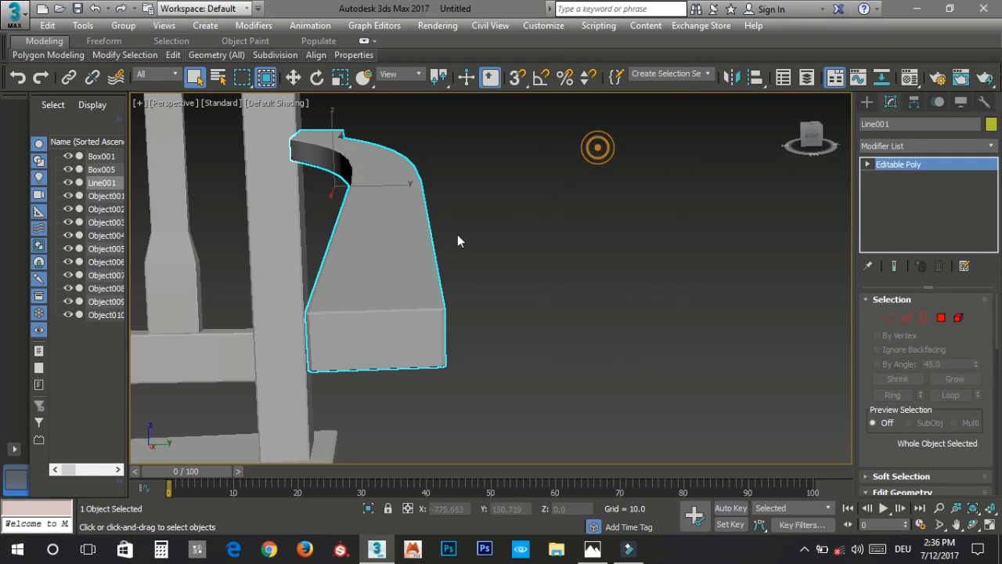
Step: Clone the armrest along the Y axis to the opposite side of the chair
{"action": "key", "text": "w"}
{"action": "scroll", "coordinate": [407, 246], "scroll_direction": "down", "scroll_amount": 2}
{"action": "middle_click_drag", "start_coordinate": [369, 249], "coordinate": [534, 337], "text": "alt"}
{"action": "scroll", "coordinate": [555, 308], "scroll_direction": "down", "scroll_amount": 2}
{"action": "left_click_drag", "start_coordinate": [658, 257], "coordinate": [353, 250], "text": "shift"}
{"action": "left_click", "coordinate": [506, 336]}
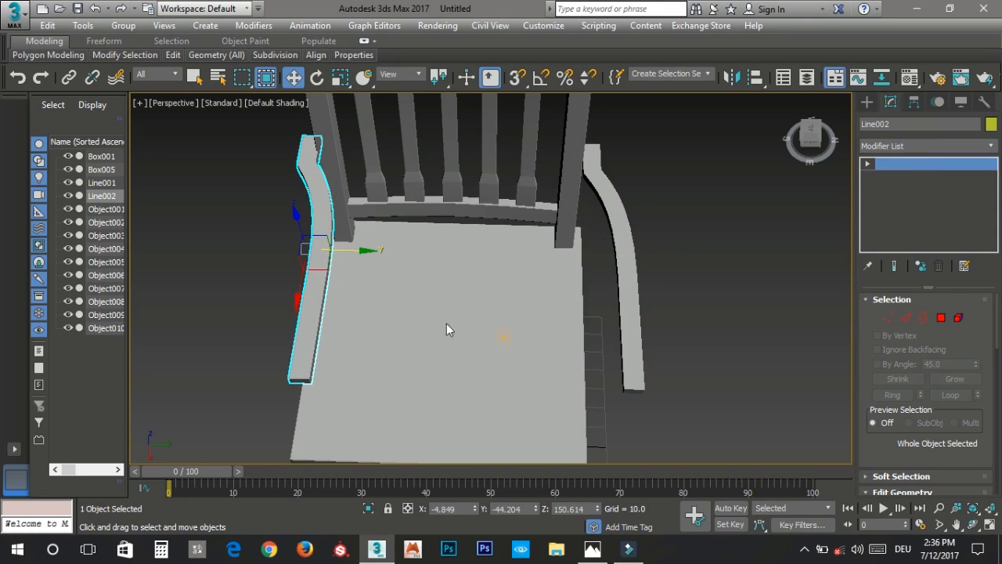
Step: Mirror the cloned armrest across the Y axis with No Clone
{"action": "middle_click_drag", "start_coordinate": [541, 337], "coordinate": [519, 353], "text": "alt"}
{"action": "scroll", "coordinate": [445, 294], "scroll_direction": "up", "scroll_amount": 5}
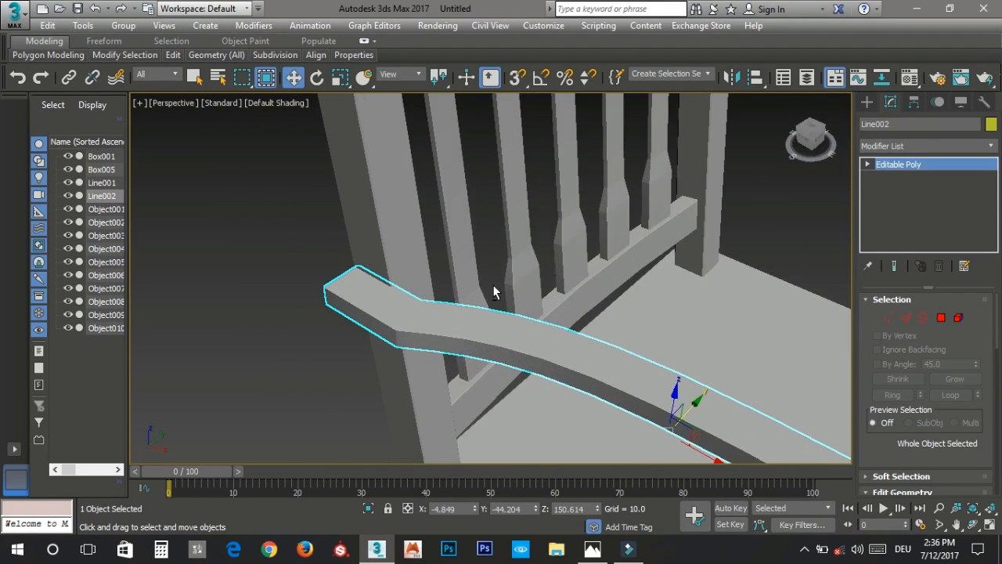
{"action": "left_click", "coordinate": [733, 78]}
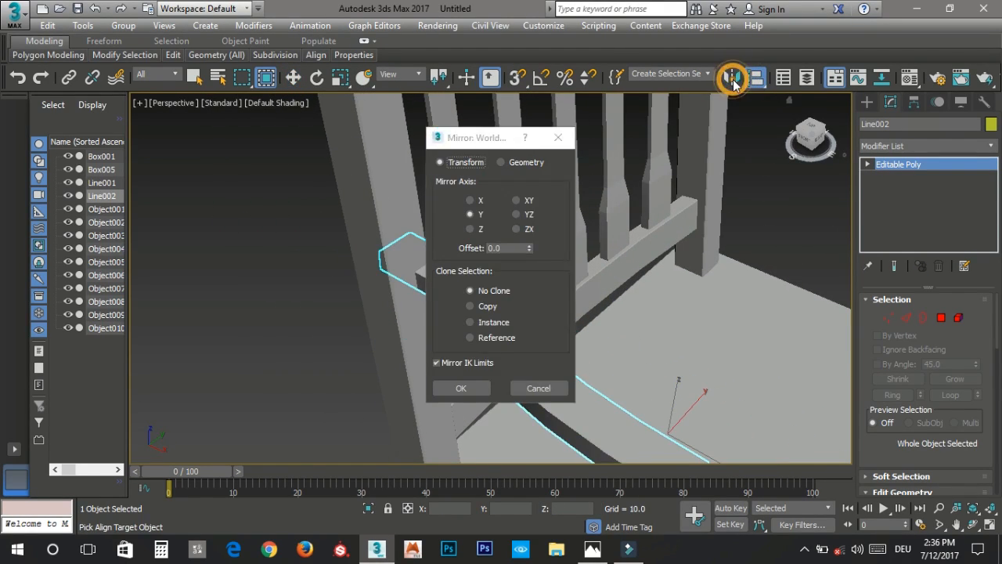
{"action": "left_click", "coordinate": [558, 137]}
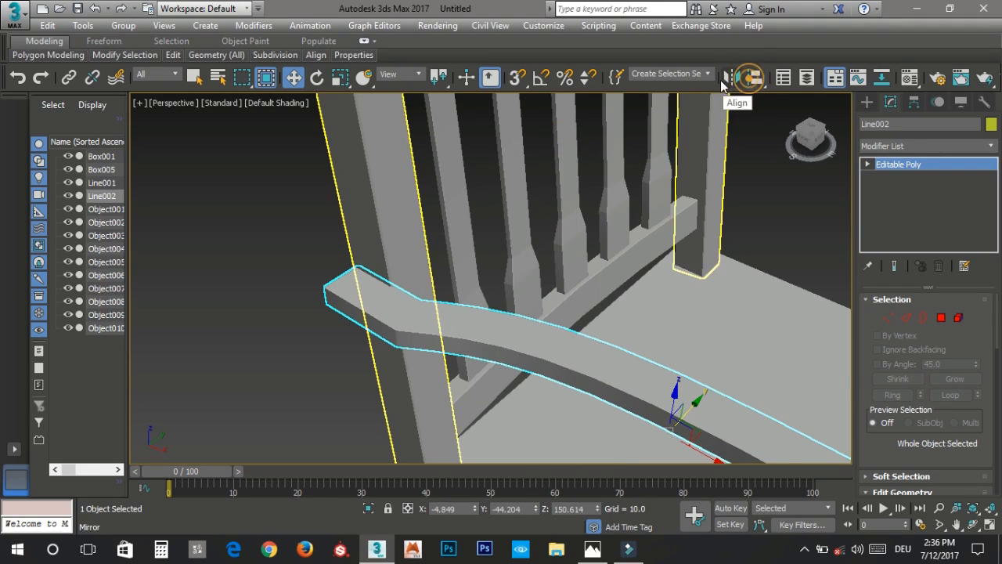
{"action": "left_click", "coordinate": [728, 76]}
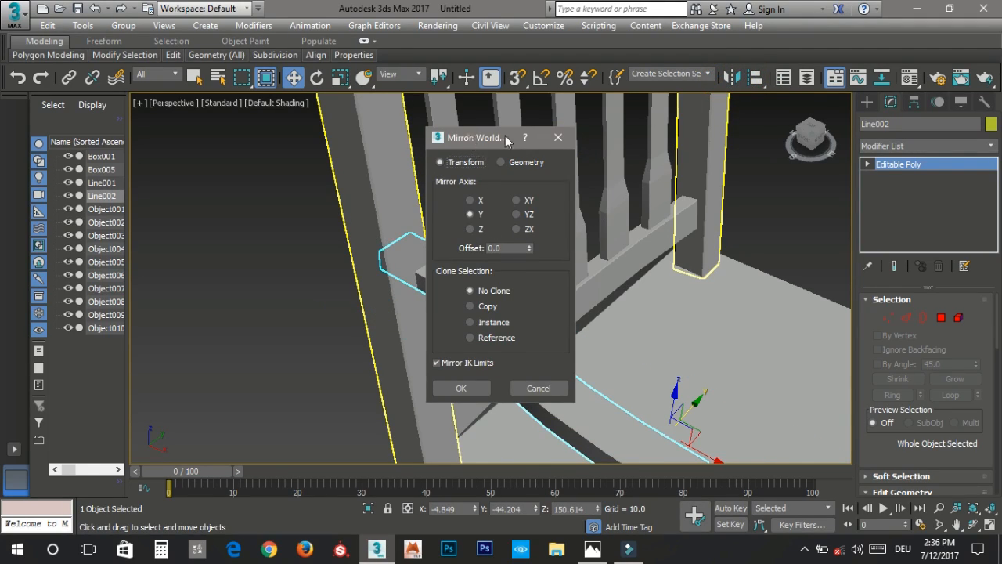
{"action": "left_click_drag", "start_coordinate": [470, 140], "coordinate": [654, 133]}
{"action": "left_click", "coordinate": [646, 380]}
Step: Move the mirrored armrest along Y until its rear end meets the side of the back post, and deselect it
{"action": "middle_click_drag", "start_coordinate": [653, 376], "coordinate": [385, 322], "text": "alt"}
{"action": "scroll", "coordinate": [480, 261], "scroll_direction": "up", "scroll_amount": 3}
{"action": "left_click_drag", "start_coordinate": [407, 260], "coordinate": [321, 279]}
{"action": "middle_click_drag", "start_coordinate": [381, 273], "coordinate": [466, 276], "text": "alt"}
{"action": "scroll", "coordinate": [320, 274], "scroll_direction": "down", "scroll_amount": 4}
{"action": "scroll", "coordinate": [454, 305], "scroll_direction": "up", "scroll_amount": 5}
{"action": "left_click_drag", "start_coordinate": [458, 306], "coordinate": [460, 306]}
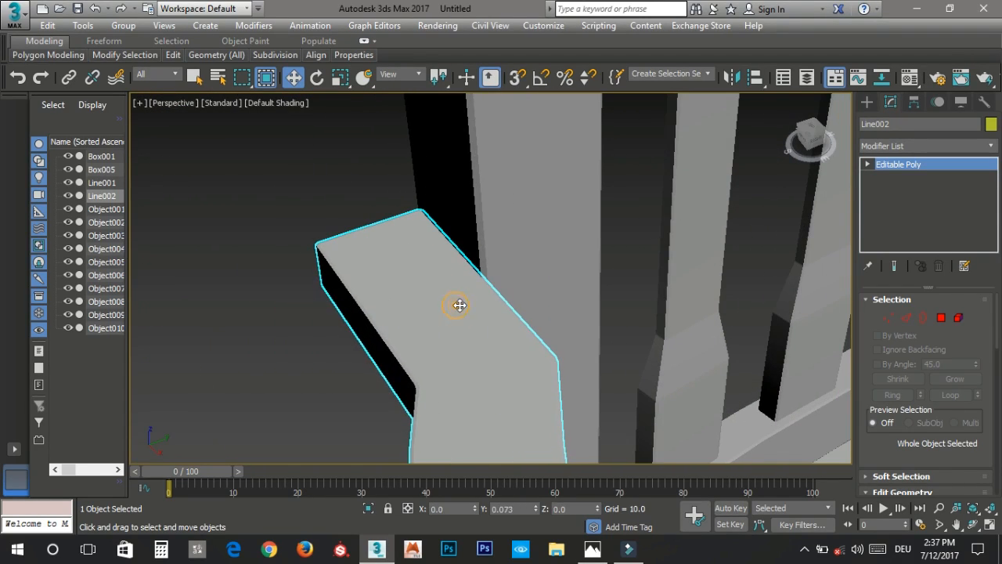
{"action": "scroll", "coordinate": [460, 304], "scroll_direction": "down", "scroll_amount": 6}
{"action": "left_click", "coordinate": [423, 279]}
Step: Check the armrest supports in the reference photo and compare them with the space beneath the modelled armrests
{"action": "middle_click_drag", "start_coordinate": [633, 331], "coordinate": [449, 290], "text": "alt"}
{"action": "left_click", "coordinate": [593, 548]}
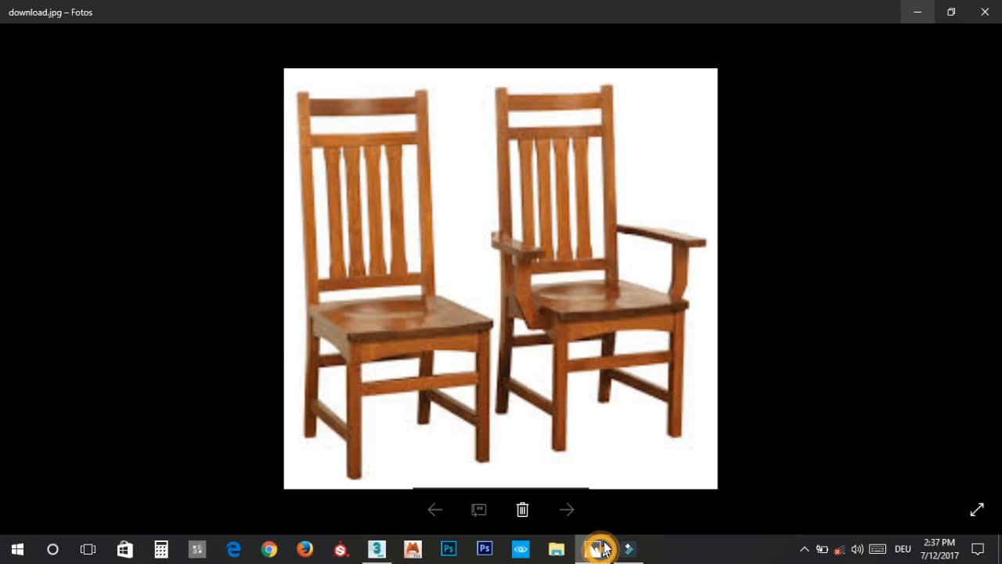
{"action": "left_click", "coordinate": [591, 550]}
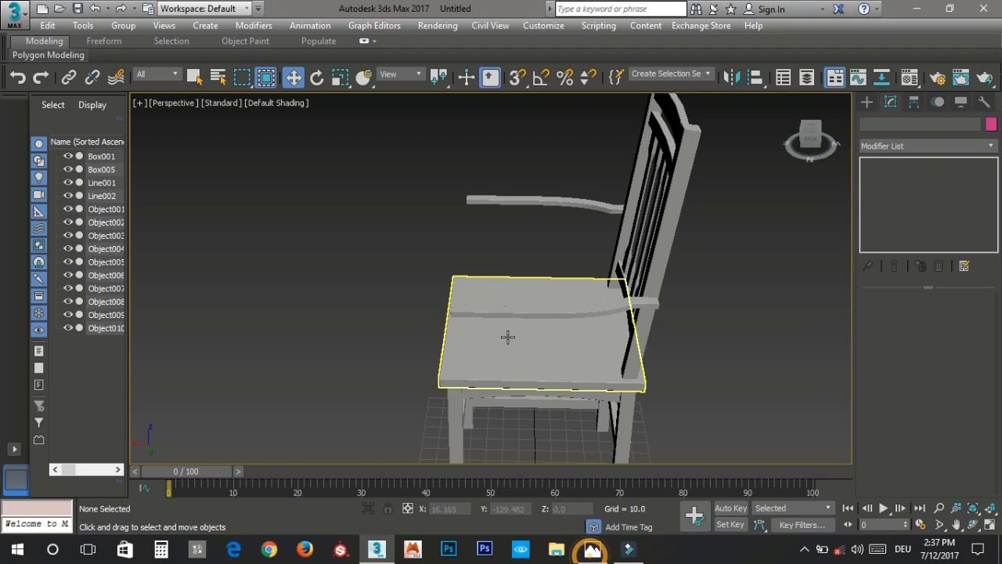
{"action": "middle_click_drag", "start_coordinate": [555, 329], "coordinate": [635, 300], "text": "alt"}
{"action": "scroll", "coordinate": [665, 249], "scroll_direction": "up", "scroll_amount": 3}
{"action": "middle_click_drag", "start_coordinate": [664, 251], "coordinate": [645, 247], "text": "alt"}
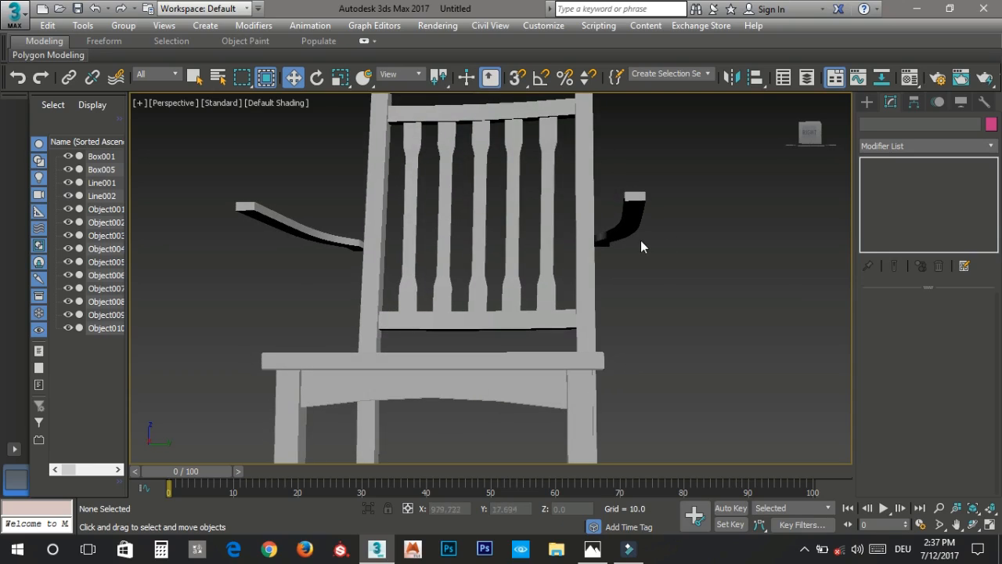
Step: Switch to the four-viewport layout, frame the whole chair in the Left, Top and Front views, and make the Left view active
{"action": "key", "text": "alt+w"}
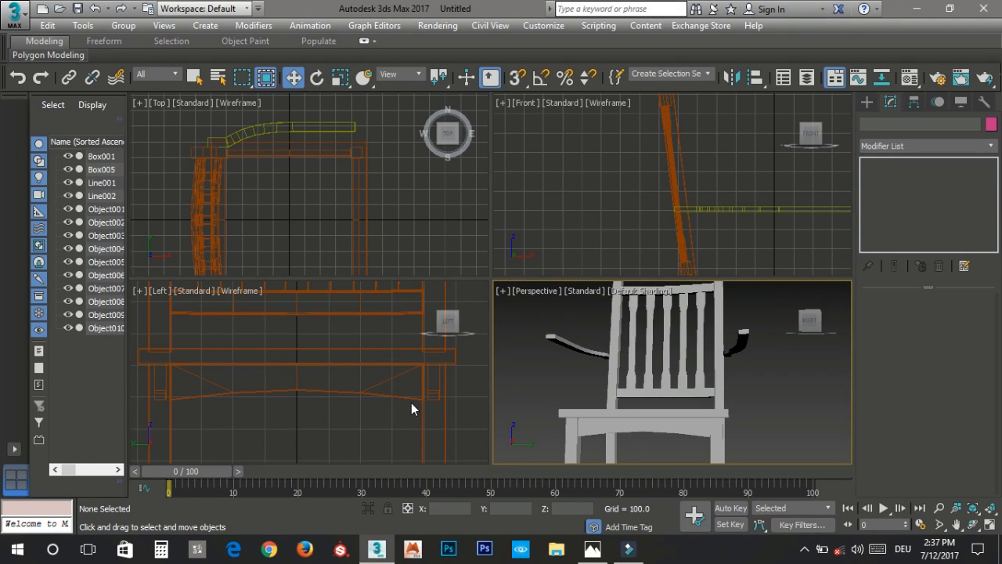
{"action": "left_click", "coordinate": [377, 411]}
{"action": "key", "text": "z"}
{"action": "left_click", "coordinate": [363, 258]}
{"action": "key", "text": "z"}
{"action": "left_click", "coordinate": [501, 263]}
{"action": "key", "text": "z"}
{"action": "left_click", "coordinate": [350, 397]}
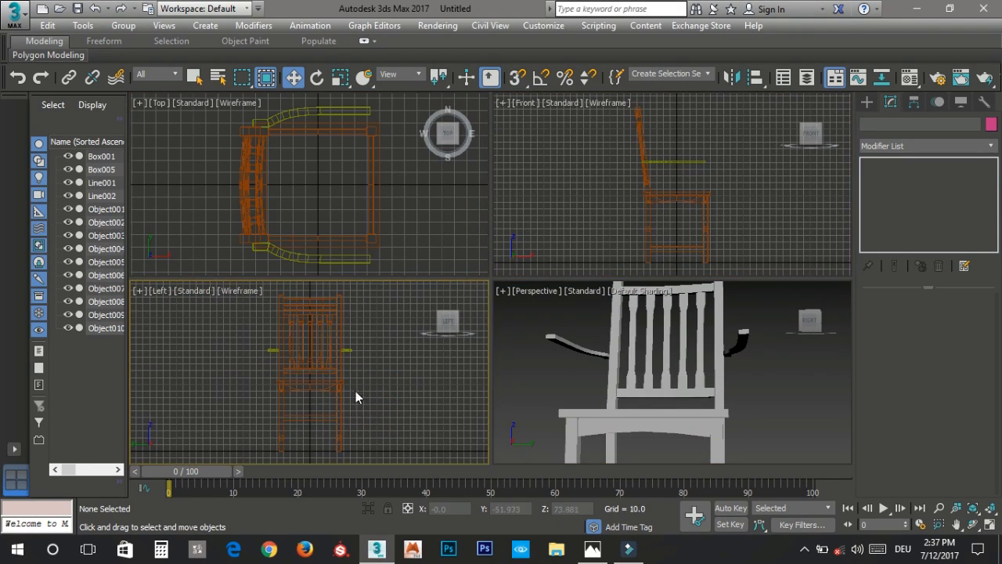
Step: Draw a four-point spline in the Left view, running from the armrest down past the seat's side and bending inward at its edge
{"action": "key", "text": "alt+w"}
{"action": "scroll", "coordinate": [372, 374], "scroll_direction": "up", "scroll_amount": 5}
{"action": "middle_click_drag", "start_coordinate": [575, 221], "coordinate": [527, 274]}
{"action": "scroll", "coordinate": [527, 274], "scroll_direction": "up", "scroll_amount": 4}
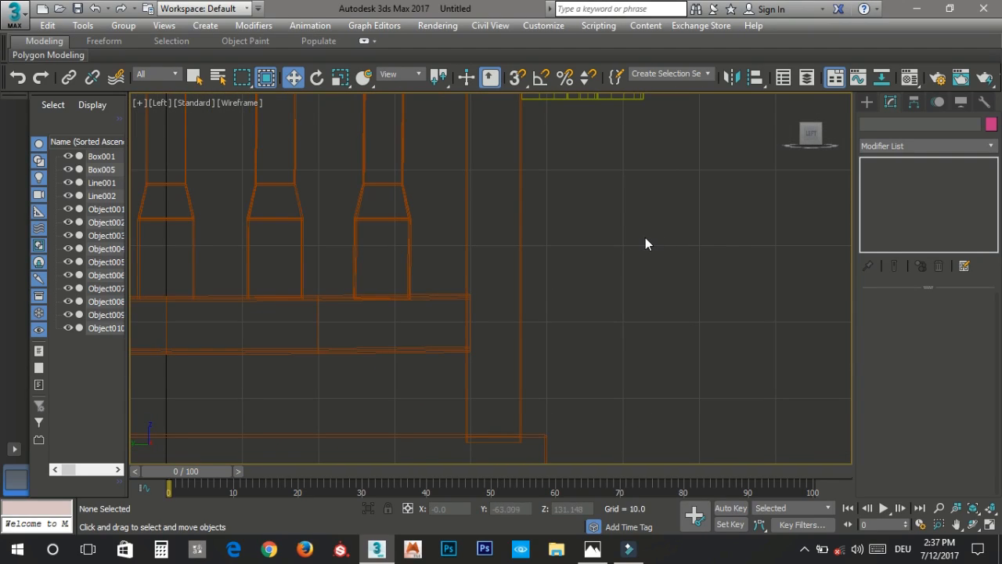
{"action": "scroll", "coordinate": [675, 227], "scroll_direction": "down", "scroll_amount": 2}
{"action": "left_click", "coordinate": [869, 102]}
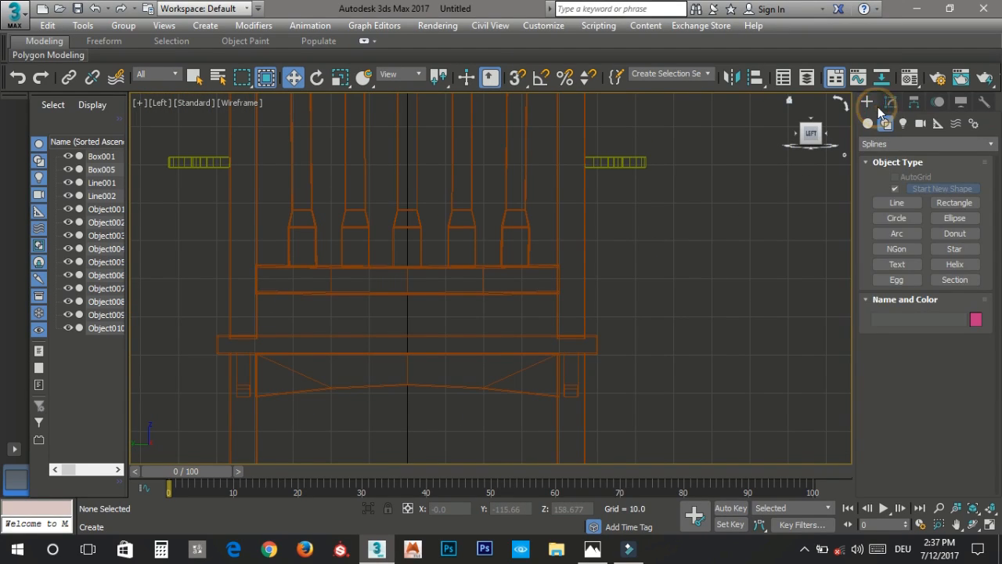
{"action": "left_click", "coordinate": [899, 202]}
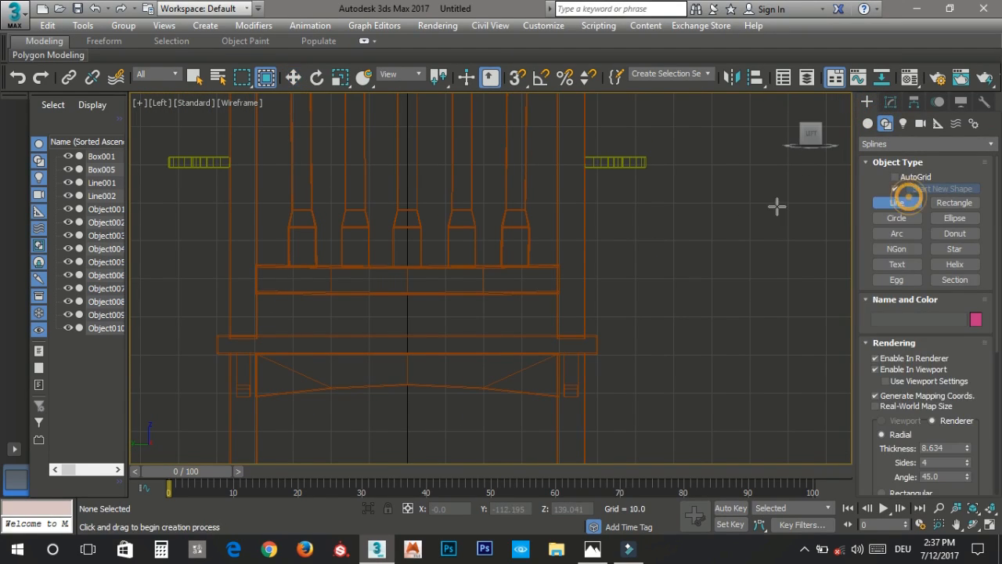
{"action": "left_click", "coordinate": [627, 162]}
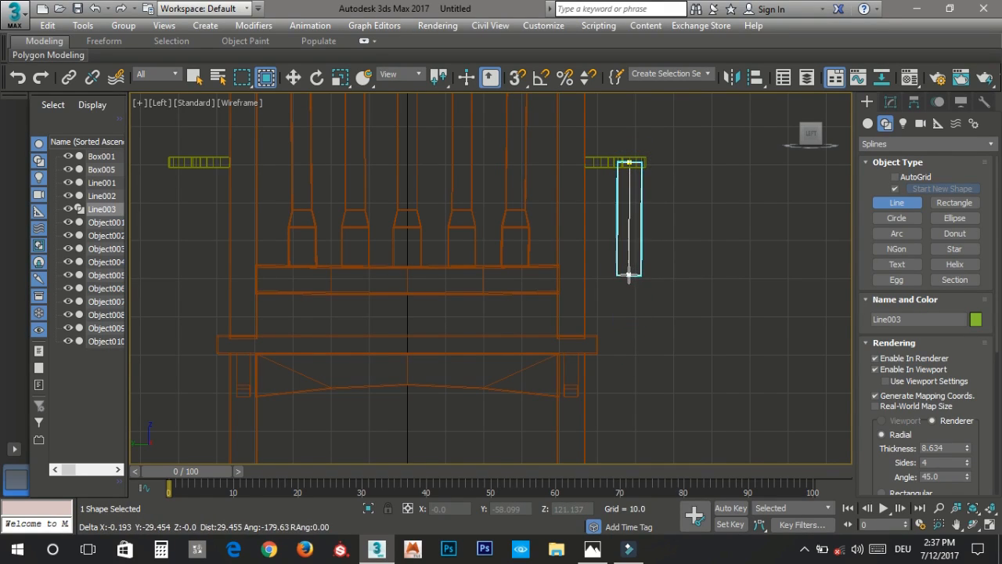
{"action": "left_click", "coordinate": [631, 277]}
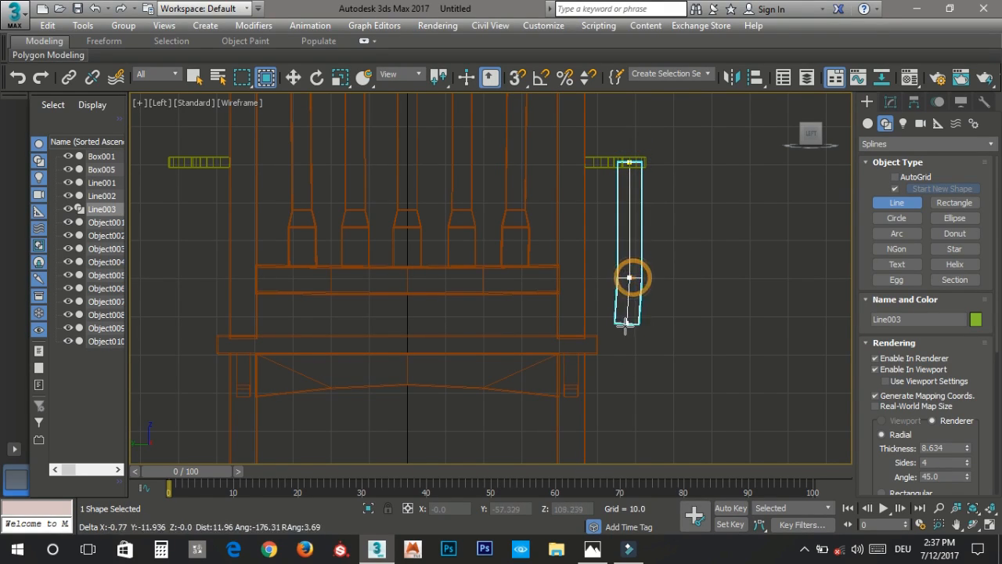
{"action": "left_click", "coordinate": [619, 340]}
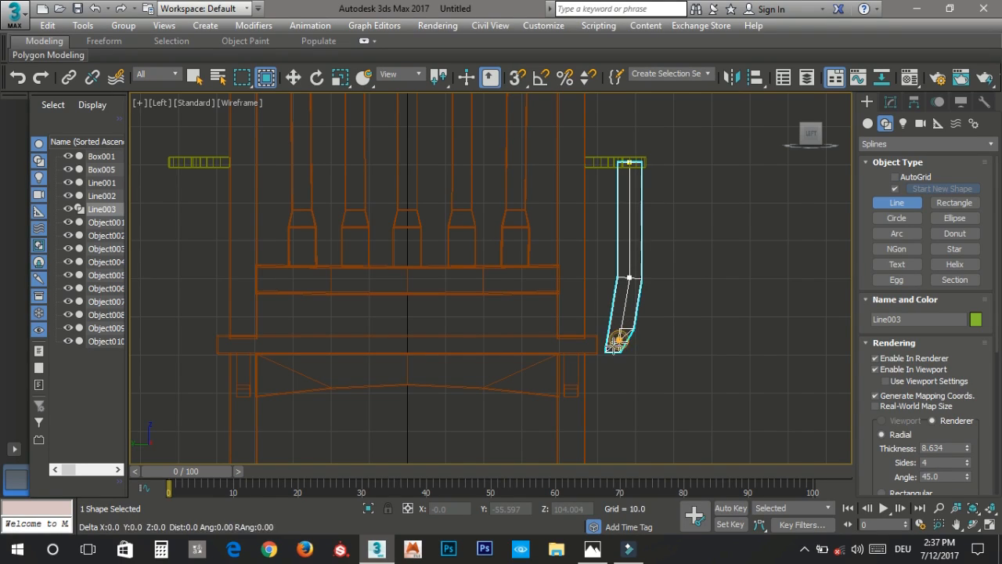
{"action": "left_click", "coordinate": [590, 340]}
{"action": "right_click", "coordinate": [640, 340]}
{"action": "right_click", "coordinate": [641, 340]}
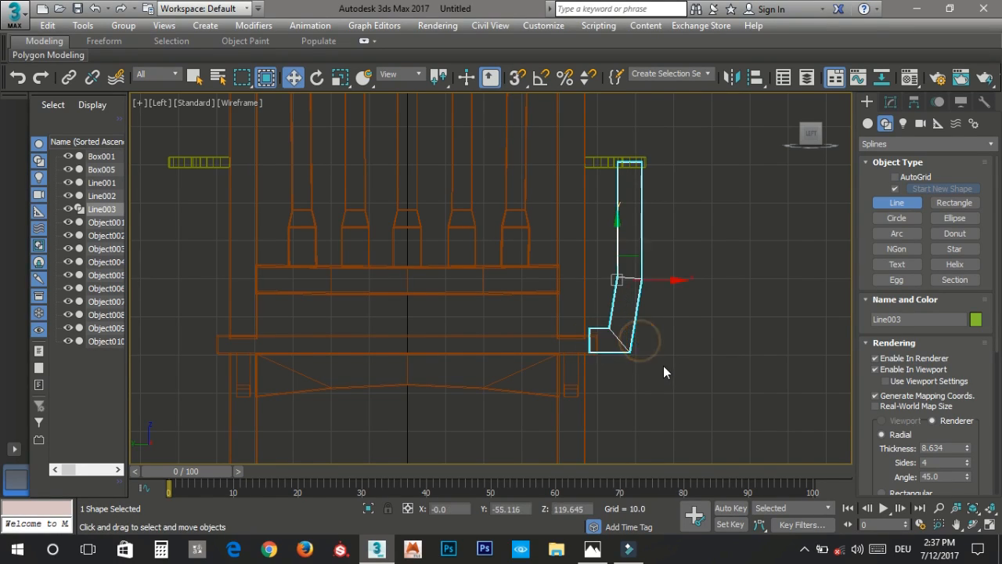
Step: In the Perspective view, move the armrest support forward to about X 27, beneath the front part of the armrest
{"action": "key", "text": "alt+w"}
{"action": "right_click", "coordinate": [608, 359]}
{"action": "key", "text": "alt+w"}
{"action": "middle_click_drag", "start_coordinate": [609, 359], "coordinate": [546, 371], "text": "alt"}
{"action": "left_click_drag", "start_coordinate": [336, 313], "coordinate": [649, 356]}
{"action": "left_click", "coordinate": [732, 76]}
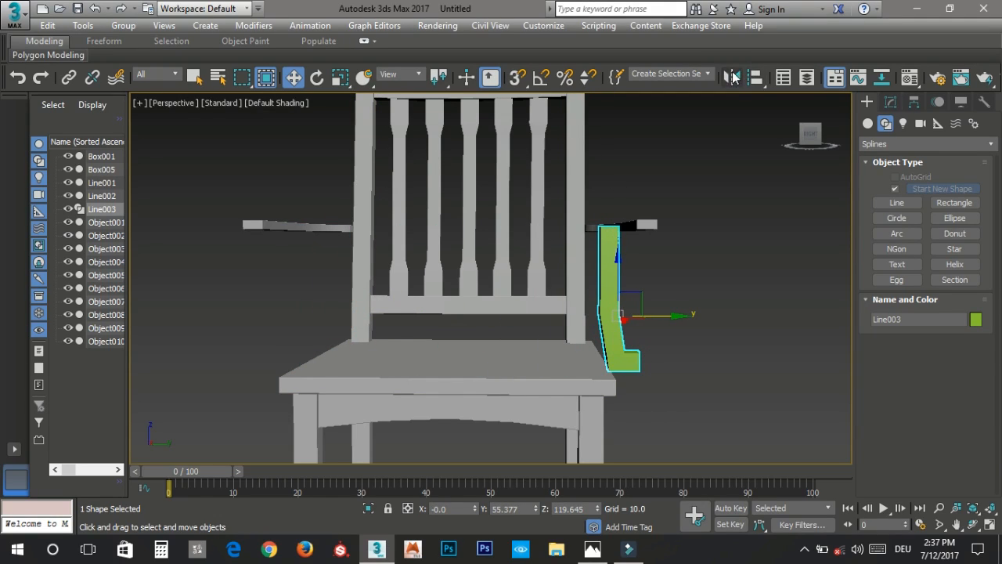
{"action": "left_click", "coordinate": [475, 387]}
{"action": "middle_click_drag", "start_coordinate": [474, 381], "coordinate": [604, 351], "text": "alt"}
{"action": "left_click_drag", "start_coordinate": [583, 326], "coordinate": [517, 341]}
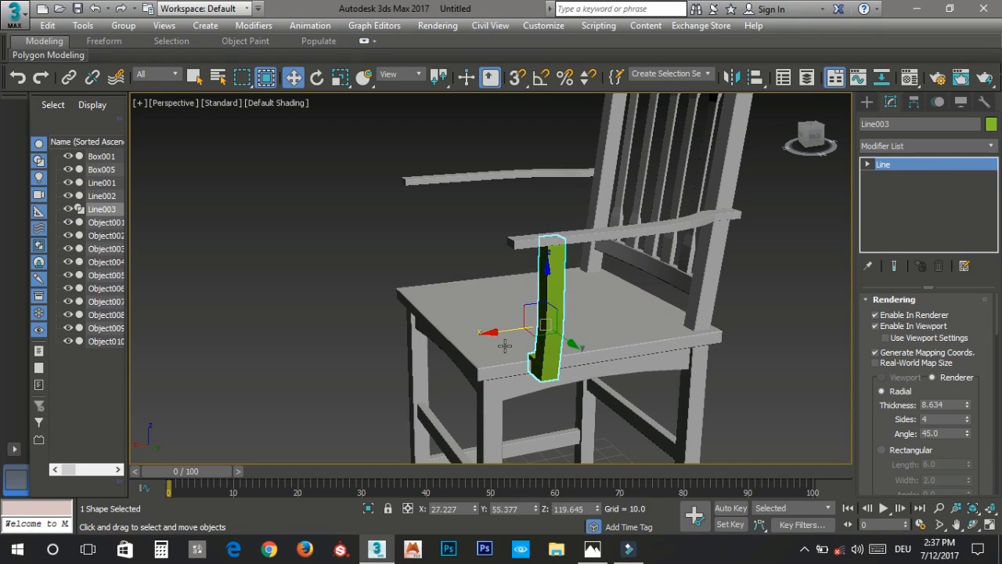
Step: Set the support's radial rendering thickness to 4.0
{"action": "scroll", "coordinate": [532, 349], "scroll_direction": "up", "scroll_amount": 5}
{"action": "scroll", "coordinate": [537, 357], "scroll_direction": "up", "scroll_amount": 2}
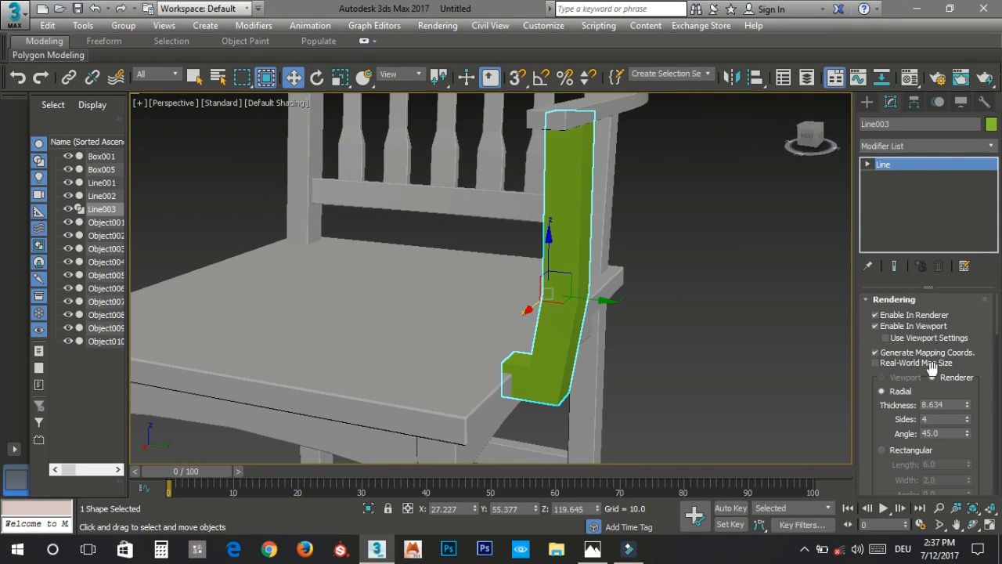
{"action": "scroll", "coordinate": [932, 368], "scroll_direction": "down", "scroll_amount": 2}
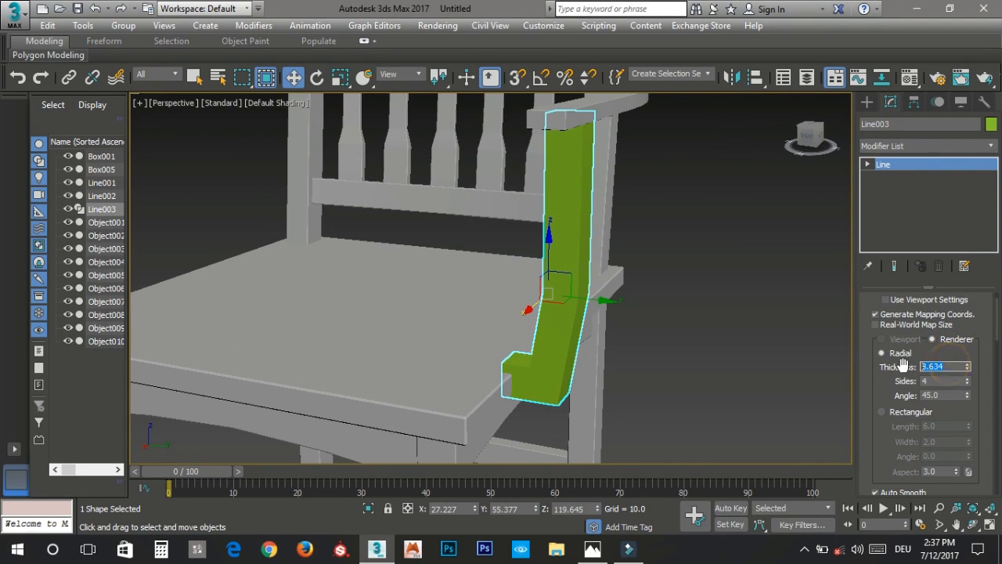
{"action": "mouse_move", "coordinate": [604, 358]}
{"action": "middle_mouse_down", "text": "alt"}
{"action": "mouse_move", "coordinate": [533, 409]}
{"action": "mouse_move", "coordinate": [537, 394]}
{"action": "mouse_move", "coordinate": [525, 415]}
{"action": "mouse_move", "coordinate": [595, 373]}
{"action": "middle_mouse_up", "text": "alt"}
Step: Shift the end vertex of the support's foot about 1.5 units outward along Y beside the seat's edge
{"action": "left_click_drag", "start_coordinate": [604, 369], "coordinate": [466, 434]}
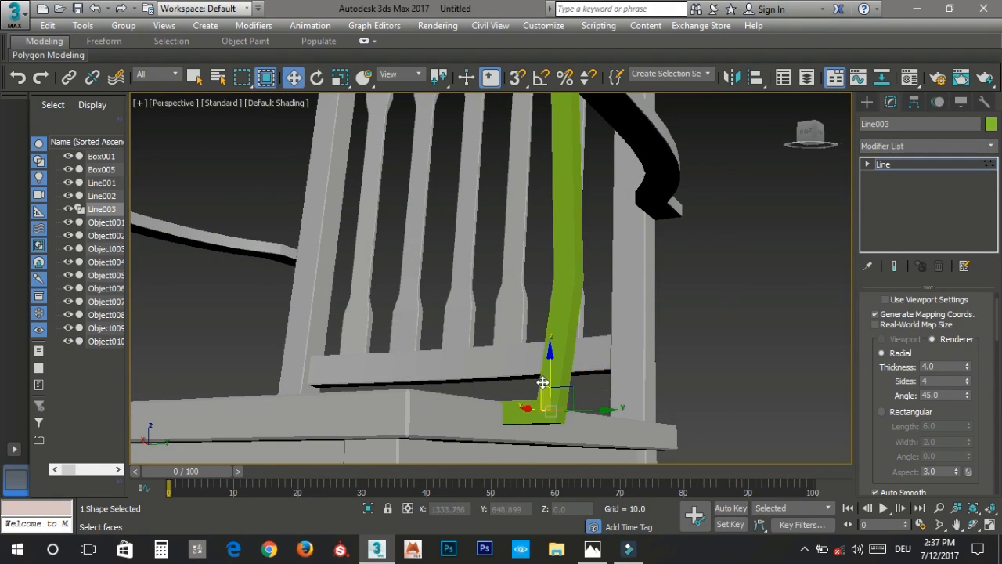
{"action": "mouse_move", "coordinate": [548, 368]}
{"action": "middle_mouse_down", "text": "alt"}
{"action": "mouse_move", "coordinate": [533, 431]}
{"action": "mouse_move", "coordinate": [537, 381]}
{"action": "middle_mouse_up", "text": "alt"}
{"action": "left_click_drag", "start_coordinate": [537, 380], "coordinate": [451, 451]}
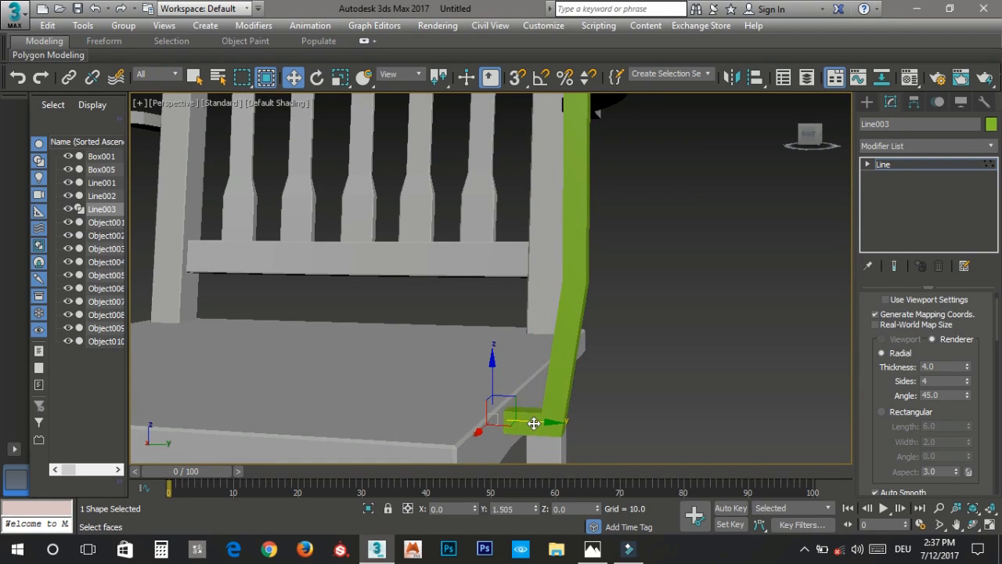
{"action": "left_click_drag", "start_coordinate": [534, 424], "coordinate": [538, 424]}
{"action": "scroll", "coordinate": [595, 321], "scroll_direction": "down", "scroll_amount": 3}
{"action": "key", "text": "1"}
{"action": "mouse_move", "coordinate": [595, 324]}
{"action": "middle_mouse_down", "text": "alt"}
{"action": "mouse_move", "coordinate": [611, 291]}
{"action": "mouse_move", "coordinate": [614, 328]}
{"action": "middle_mouse_up", "text": "alt"}
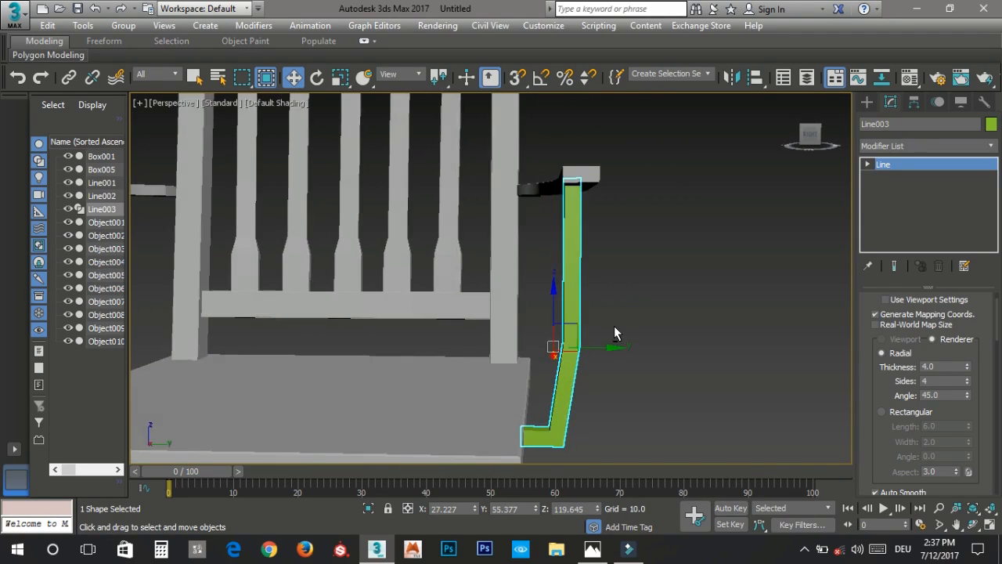
Step: Lower the support's bend vertex to about Z 109 so the post stays vertical further down
{"action": "key", "text": "1"}
{"action": "left_click_drag", "start_coordinate": [518, 368], "coordinate": [516, 369]}
{"action": "left_click_drag", "start_coordinate": [571, 298], "coordinate": [566, 407]}
{"action": "middle_click_drag", "start_coordinate": [566, 407], "coordinate": [589, 333], "text": "alt"}
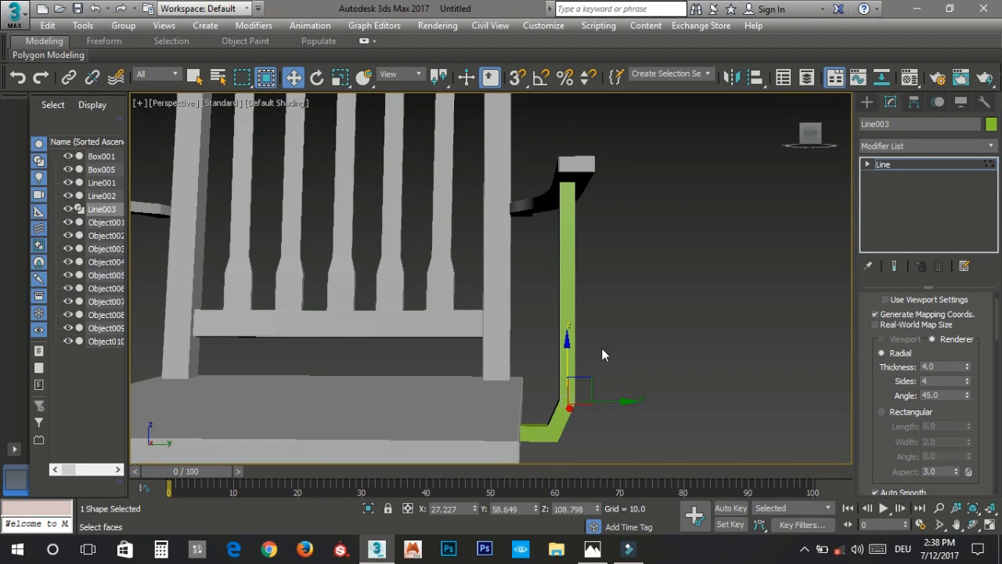
Step: Shift the support's vertical part about 1.1 units outward along Y and lower it about 1.1 units beneath the armrest
{"action": "left_click", "coordinate": [563, 185]}
{"action": "left_click_drag", "start_coordinate": [608, 176], "coordinate": [614, 176]}
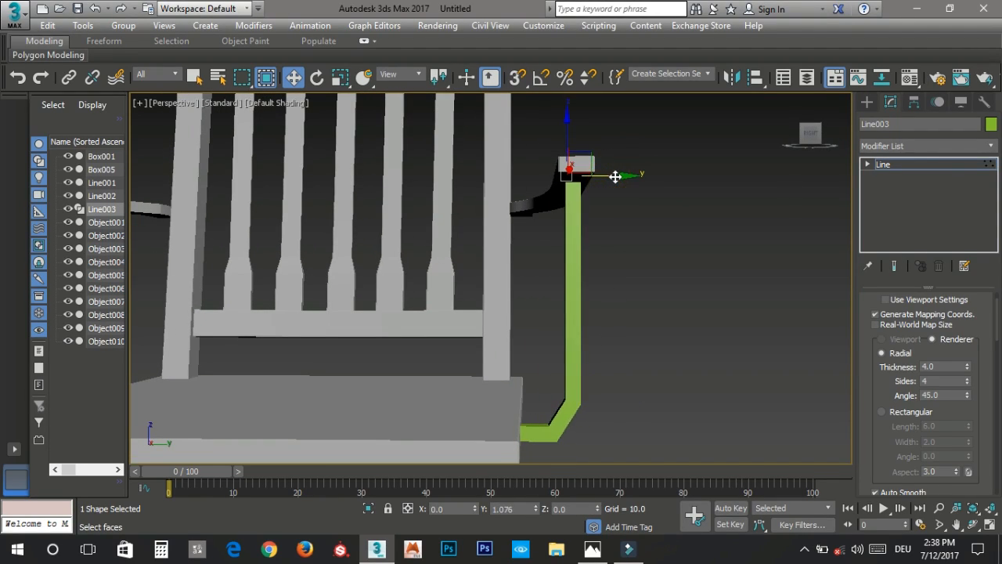
{"action": "key", "text": "1"}
{"action": "middle_click_drag", "start_coordinate": [620, 244], "coordinate": [614, 225], "text": "alt"}
{"action": "left_click", "coordinate": [625, 143]}
{"action": "left_click", "coordinate": [570, 186]}
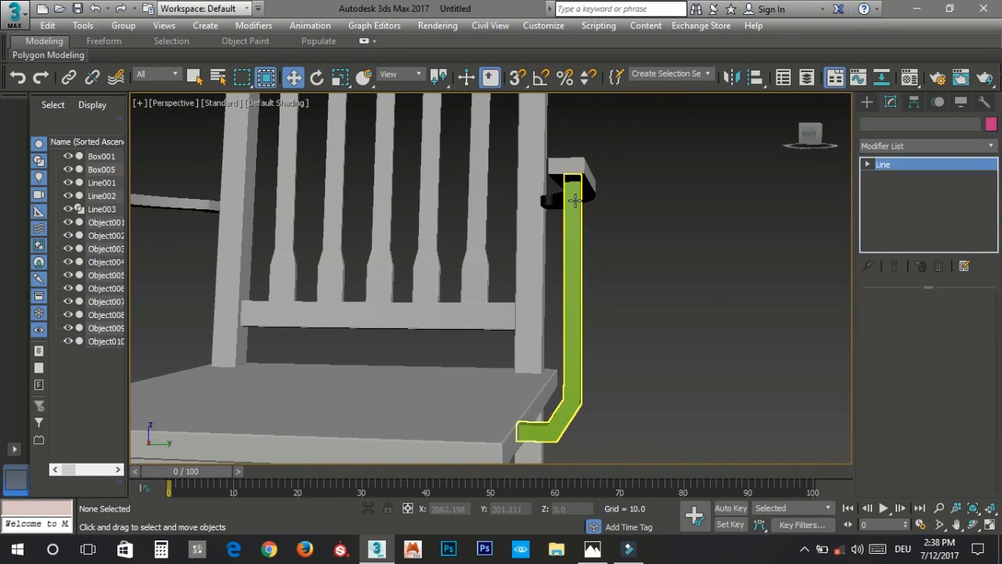
{"action": "key", "text": "1"}
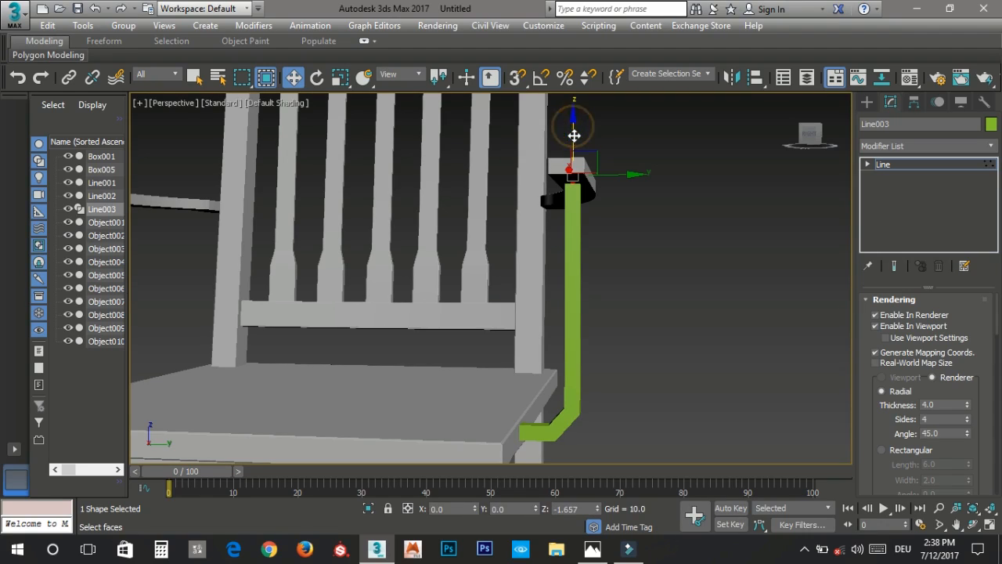
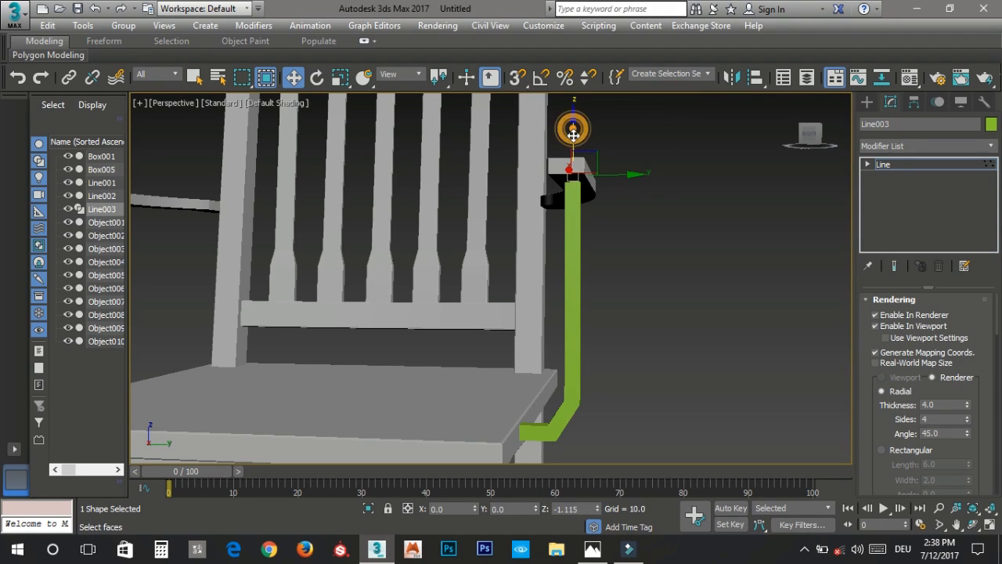
Step: Show edged faces in the viewport and convert the support to an Editable Poly with edge selection active
{"action": "mouse_move", "coordinate": [603, 190]}
{"action": "middle_mouse_down", "text": "alt"}
{"action": "mouse_move", "coordinate": [561, 265]}
{"action": "mouse_move", "coordinate": [673, 263]}
{"action": "mouse_move", "coordinate": [665, 305]}
{"action": "mouse_move", "coordinate": [648, 305]}
{"action": "middle_mouse_up", "text": "alt"}
{"action": "left_click", "coordinate": [718, 283]}
{"action": "key", "text": "F4"}
{"action": "middle_click_drag", "start_coordinate": [570, 362], "coordinate": [577, 360], "text": "alt"}
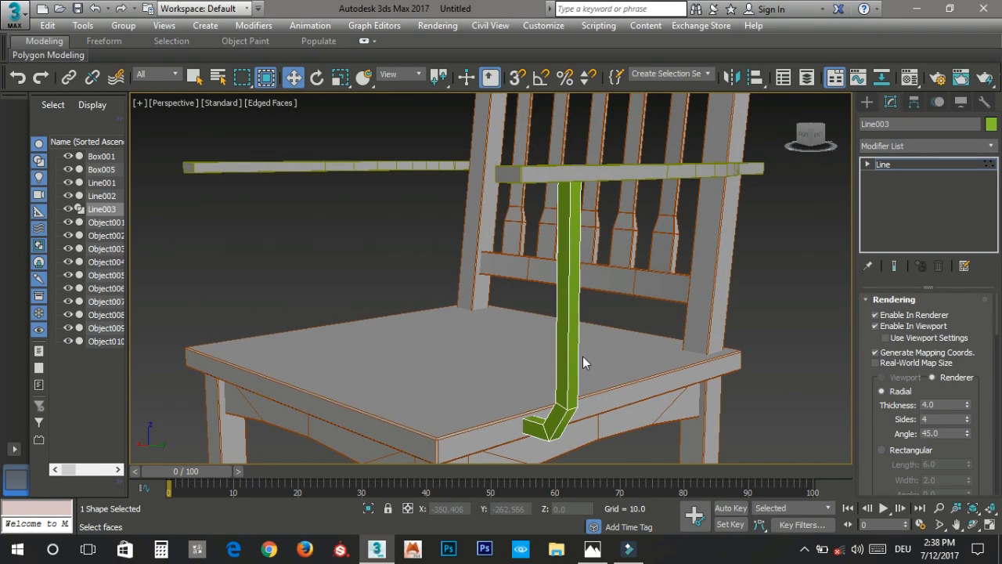
{"action": "right_click", "coordinate": [580, 270]}
{"action": "mouse_move", "coordinate": [626, 414]}
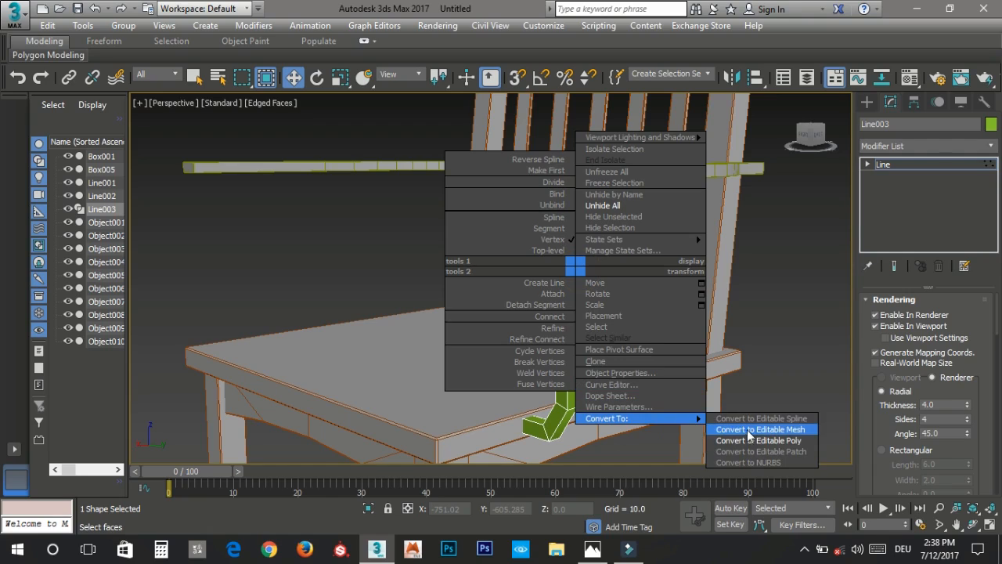
{"action": "left_click", "coordinate": [738, 433]}
{"action": "key", "text": "2"}
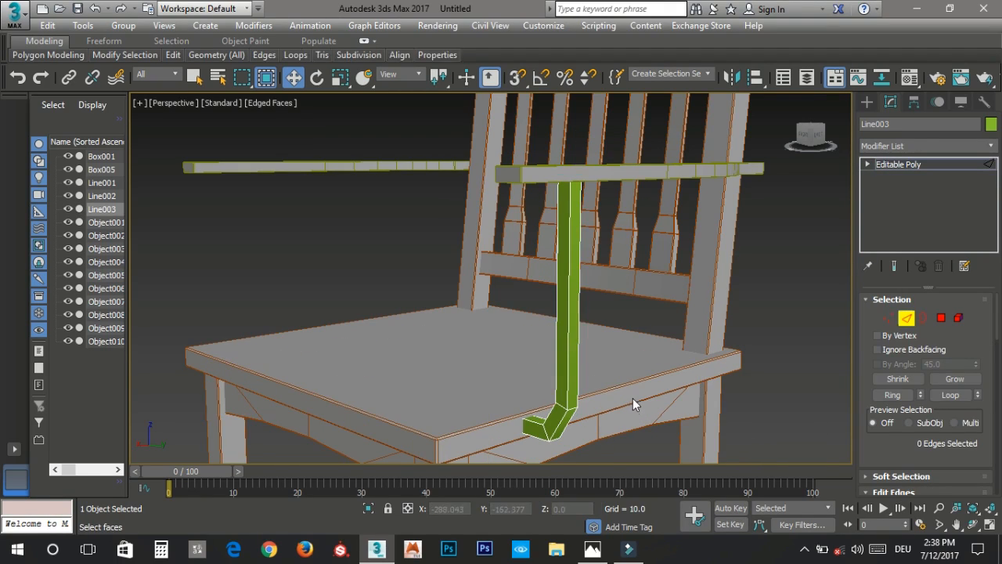
Step: Check the chair reference photo in Photos, and scale the whole support to about 78% in its front-to-back depth
{"action": "left_click", "coordinate": [593, 549]}
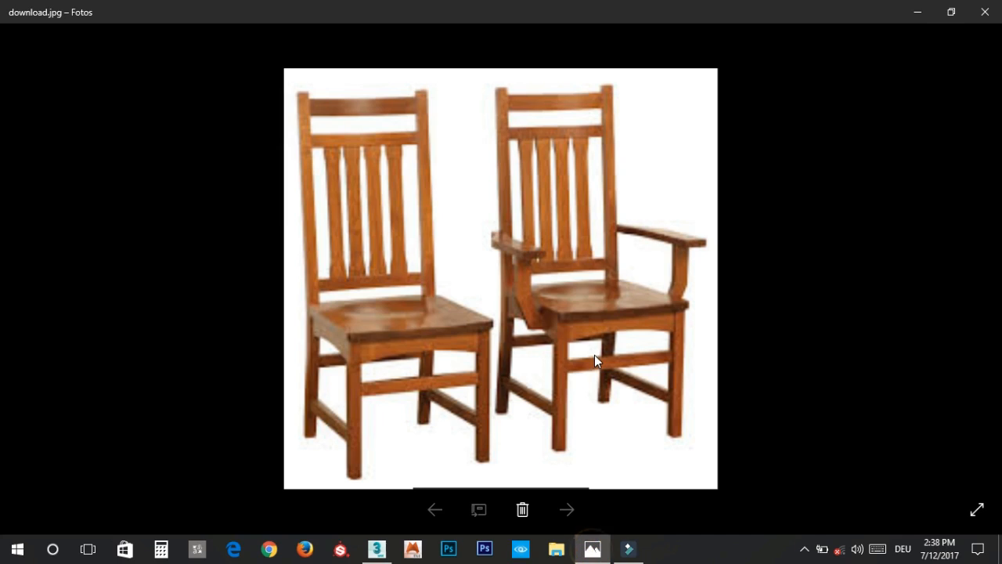
{"action": "left_click", "coordinate": [593, 549]}
{"action": "middle_click_drag", "start_coordinate": [603, 335], "coordinate": [564, 358], "text": "alt"}
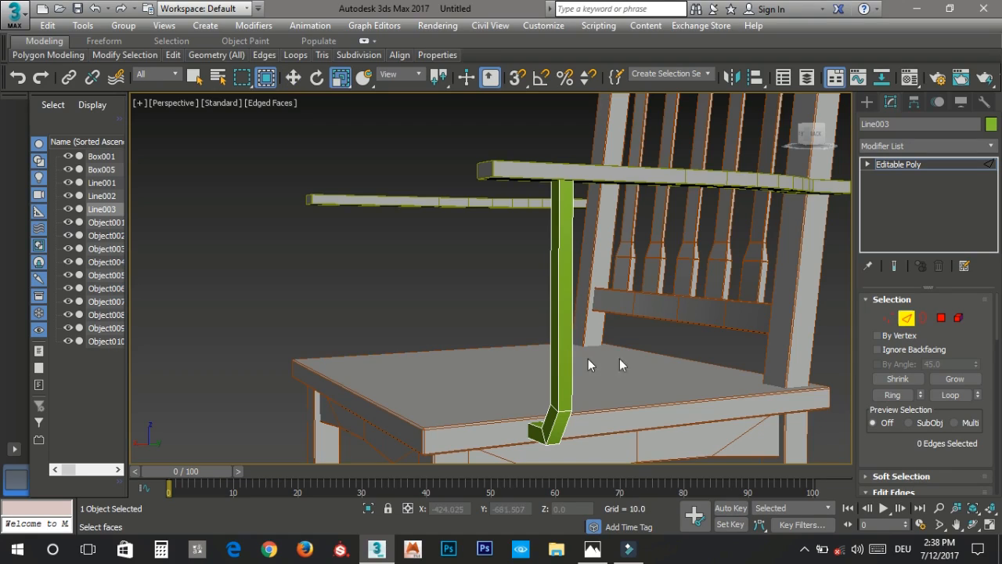
{"action": "left_click", "coordinate": [901, 319]}
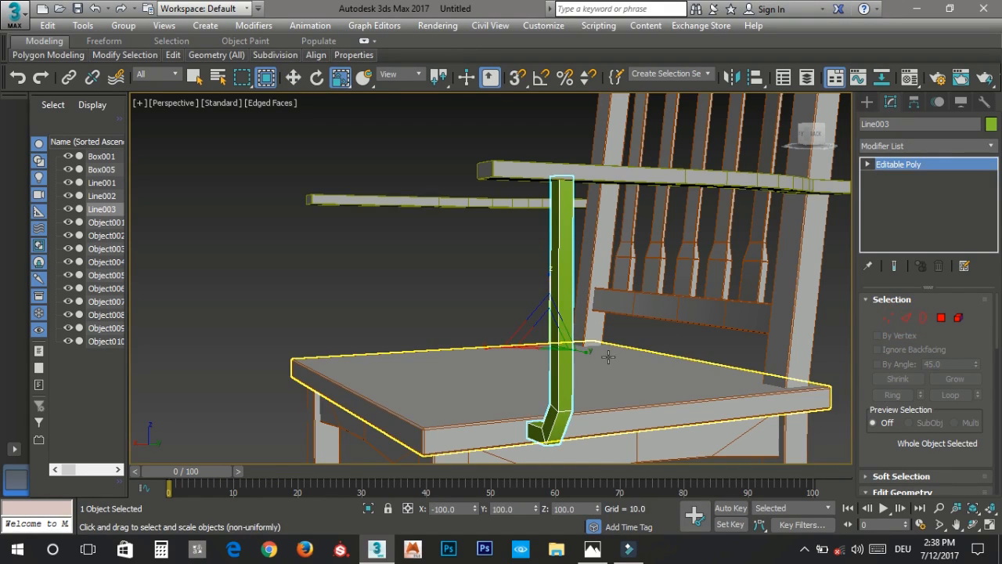
{"action": "middle_click_drag", "start_coordinate": [593, 365], "coordinate": [543, 356], "text": "alt"}
{"action": "mouse_move", "coordinate": [490, 344]}
{"action": "left_mouse_down"}
{"action": "mouse_move", "coordinate": [522, 345]}
{"action": "mouse_move", "coordinate": [509, 344]}
{"action": "left_mouse_up"}
Step: Select the support's end polygons under the armrest and at the foot against the seat
{"action": "middle_click_drag", "start_coordinate": [478, 371], "coordinate": [566, 392], "text": "alt"}
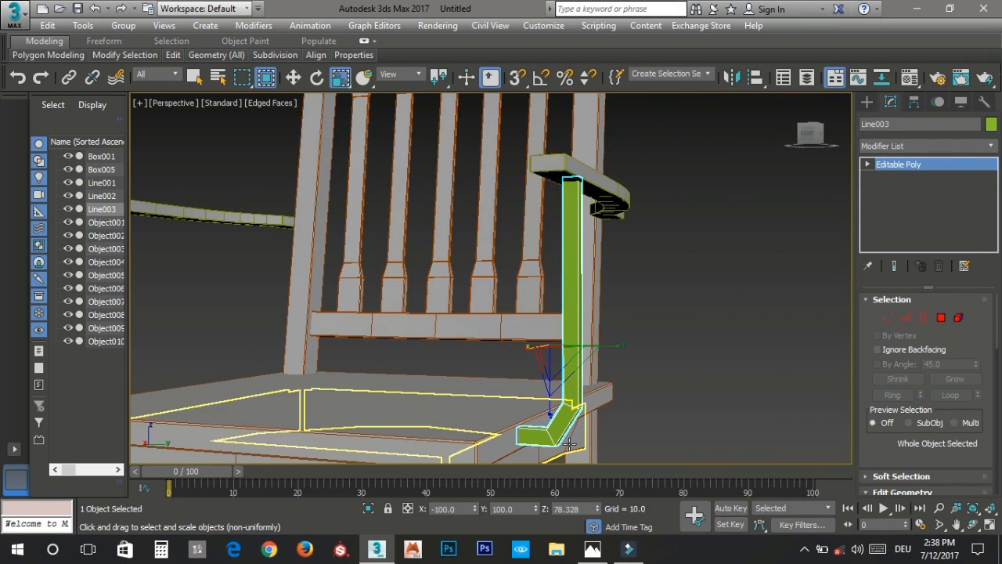
{"action": "key", "text": "1"}
{"action": "key", "text": "4"}
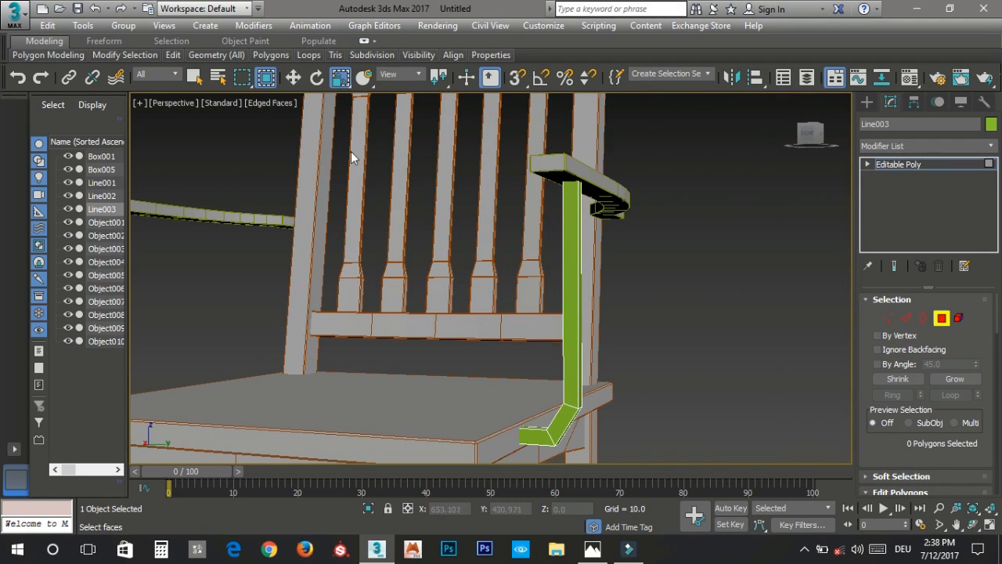
{"action": "left_click_drag", "start_coordinate": [642, 143], "coordinate": [551, 225]}
{"action": "middle_click_drag", "start_coordinate": [510, 345], "coordinate": [508, 270]}
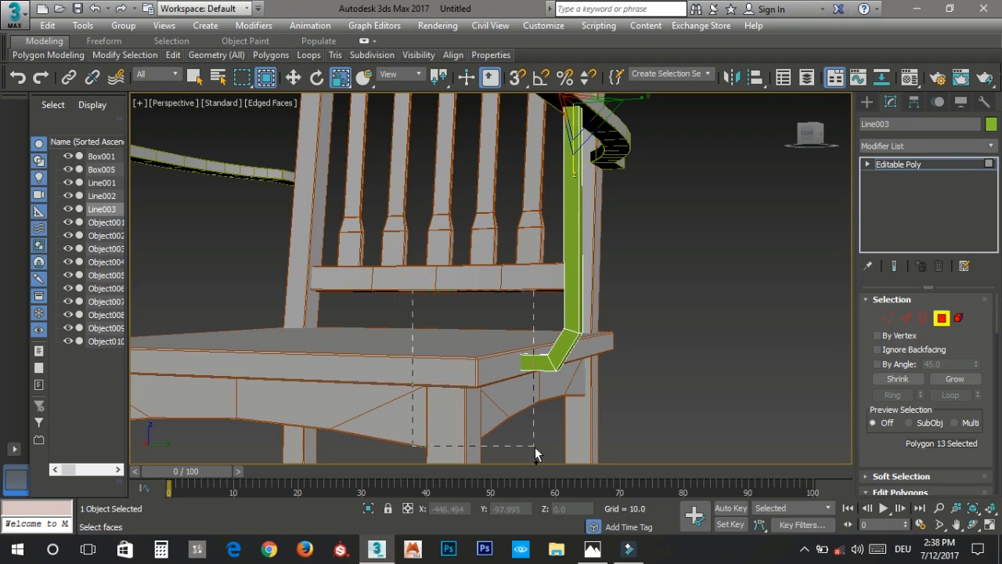
{"action": "middle_click_drag", "start_coordinate": [606, 369], "coordinate": [414, 378], "text": "alt"}
{"action": "left_click", "coordinate": [413, 378]}
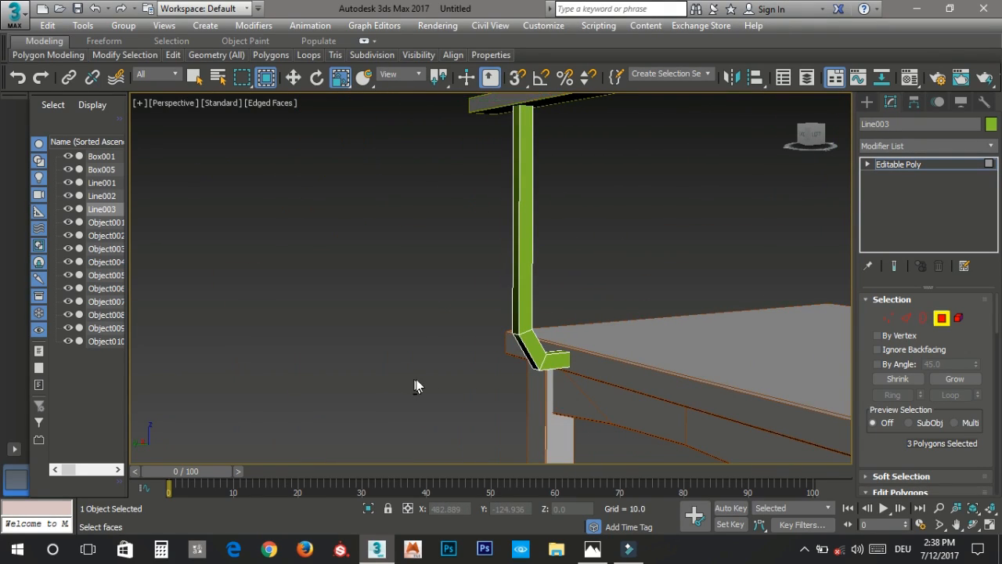
Step: Pick the lengthwise edges along the support's foot, bend and post
{"action": "middle_click_drag", "start_coordinate": [637, 287], "coordinate": [718, 295], "text": "alt"}
{"action": "scroll", "coordinate": [552, 363], "scroll_direction": "up", "scroll_amount": 2}
{"action": "middle_click_drag", "start_coordinate": [553, 363], "coordinate": [533, 365], "text": "alt"}
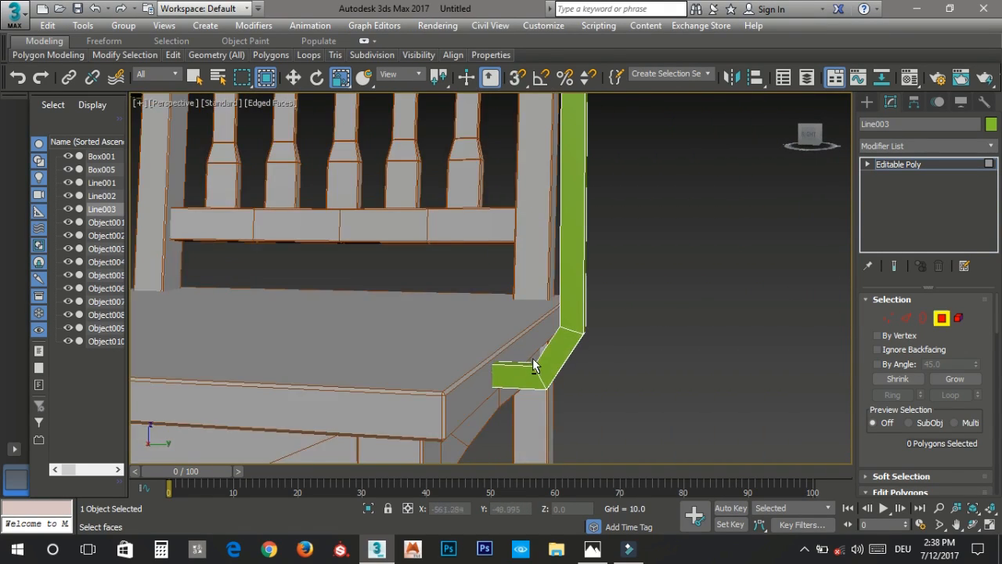
{"action": "scroll", "coordinate": [544, 364], "scroll_direction": "up", "scroll_amount": 2}
{"action": "key", "text": "2"}
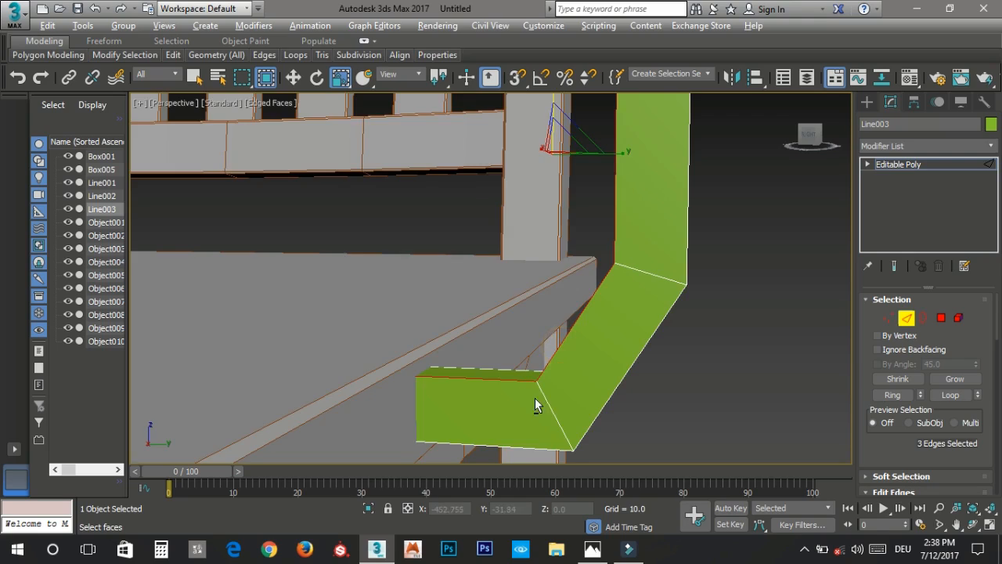
{"action": "middle_click_drag", "start_coordinate": [529, 401], "coordinate": [547, 340], "text": "alt"}
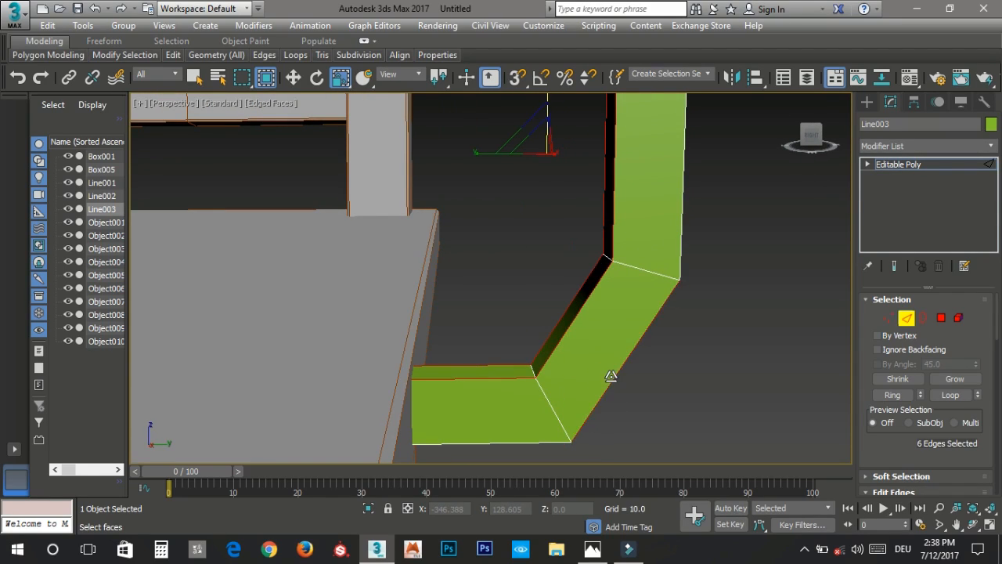
{"action": "middle_click_drag", "start_coordinate": [656, 386], "coordinate": [645, 362], "text": "alt"}
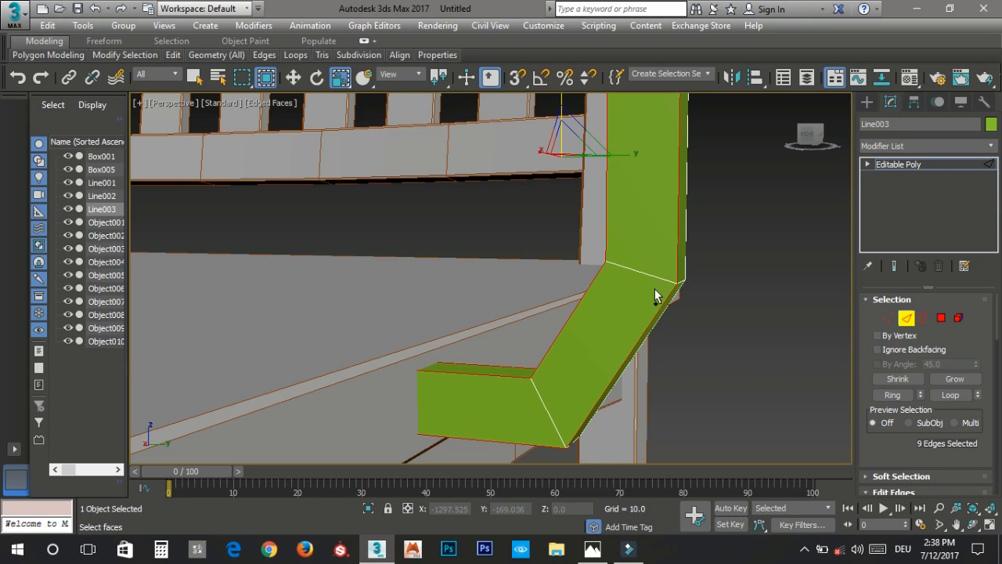
Step: Select all edges of the support except the outline edges at its armrest end and its seat end
{"action": "key", "text": "ctrl+a"}
{"action": "scroll", "coordinate": [654, 291], "scroll_direction": "down", "scroll_amount": 4}
{"action": "middle_click_drag", "start_coordinate": [655, 291], "coordinate": [600, 425], "text": "alt"}
{"action": "right_click", "coordinate": [591, 315]}
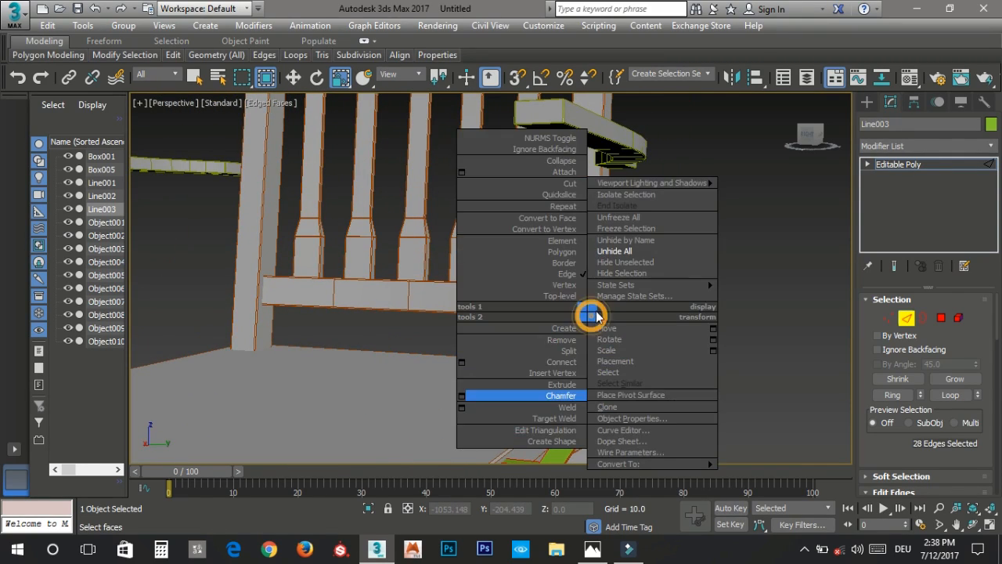
{"action": "left_click", "coordinate": [339, 268]}
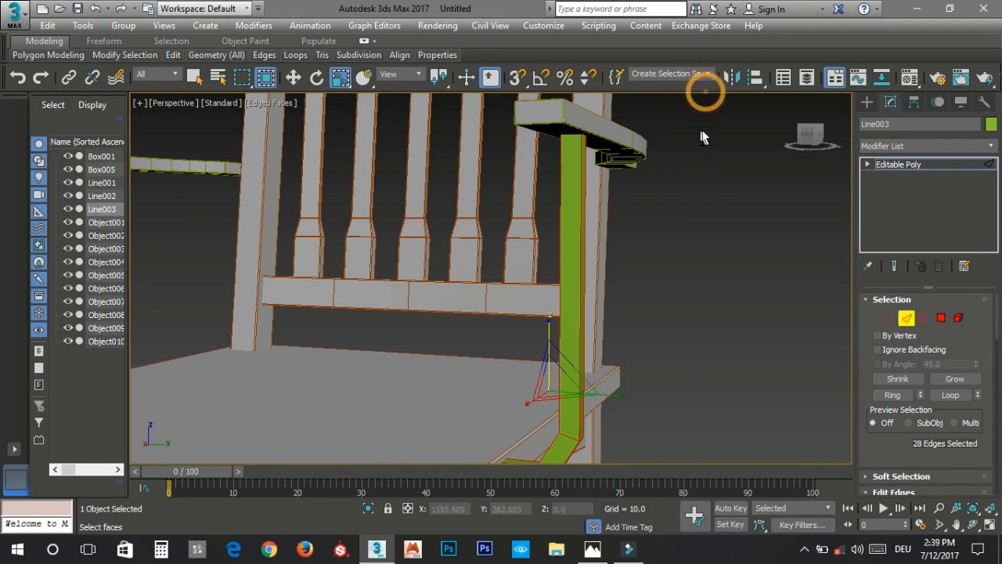
{"action": "middle_click_drag", "start_coordinate": [497, 342], "coordinate": [401, 286], "text": "alt"}
{"action": "left_click_drag", "start_coordinate": [560, 427], "coordinate": [560, 423], "text": "alt"}
{"action": "middle_click_drag", "start_coordinate": [559, 381], "coordinate": [624, 330], "text": "alt"}
{"action": "right_click", "coordinate": [623, 329]}
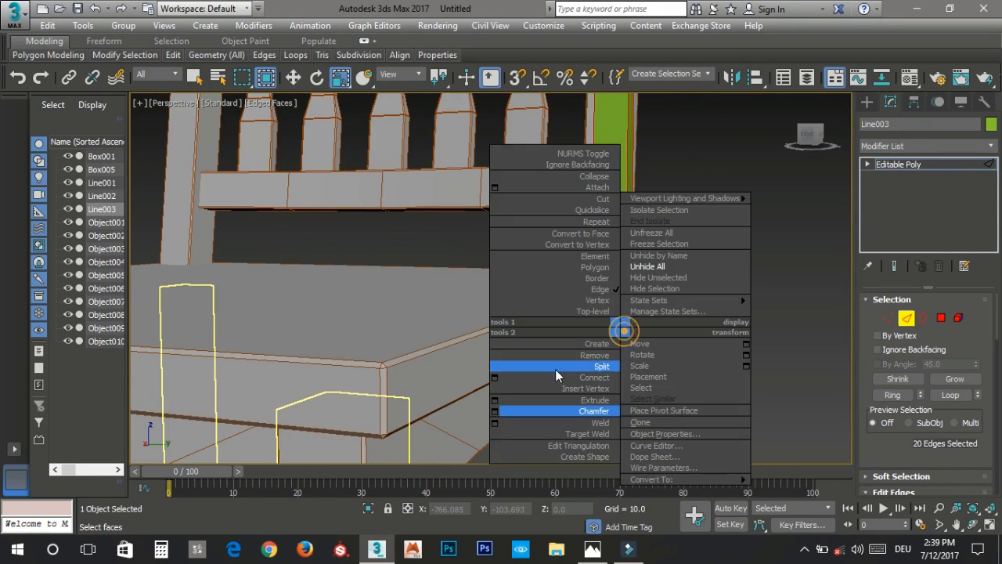
Step: Chamfer the selected support edges with an edge chamfer amount of 0.325 and 1 segment
{"action": "left_click", "coordinate": [495, 410]}
{"action": "middle_click_drag", "start_coordinate": [631, 344], "coordinate": [566, 352]}
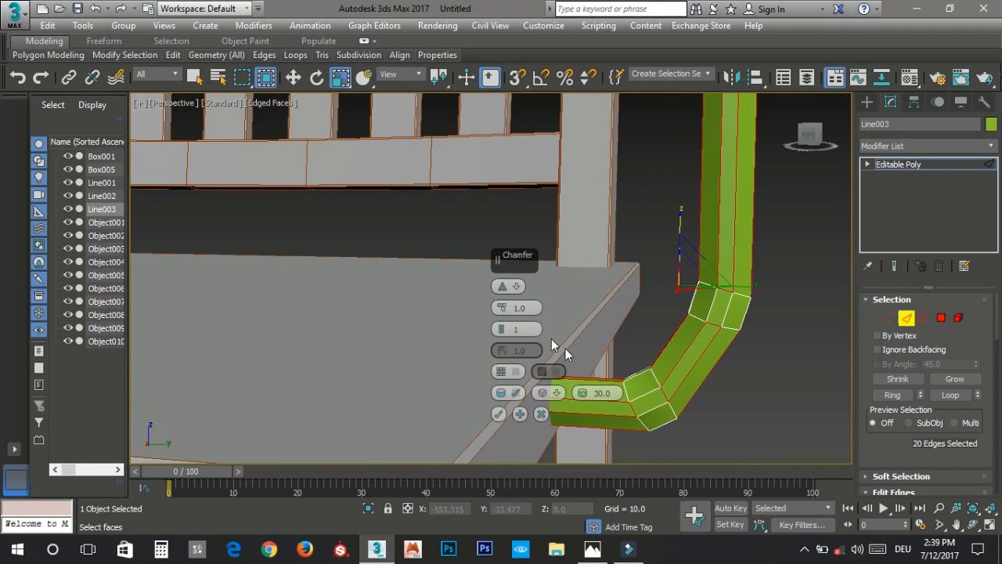
{"action": "right_click", "coordinate": [502, 309]}
{"action": "left_click_drag", "start_coordinate": [504, 311], "coordinate": [505, 308]}
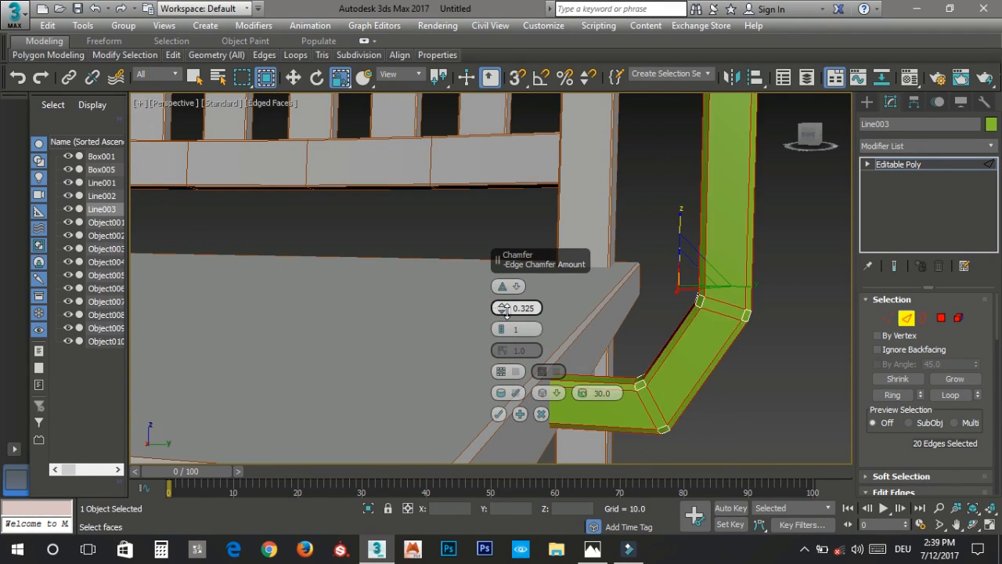
{"action": "left_click", "coordinate": [498, 414]}
Step: Assign the 01 - Default material to the support and set its Specular Level to 100 and Glossiness to 50
{"action": "key", "text": "6"}
{"action": "key", "text": "m"}
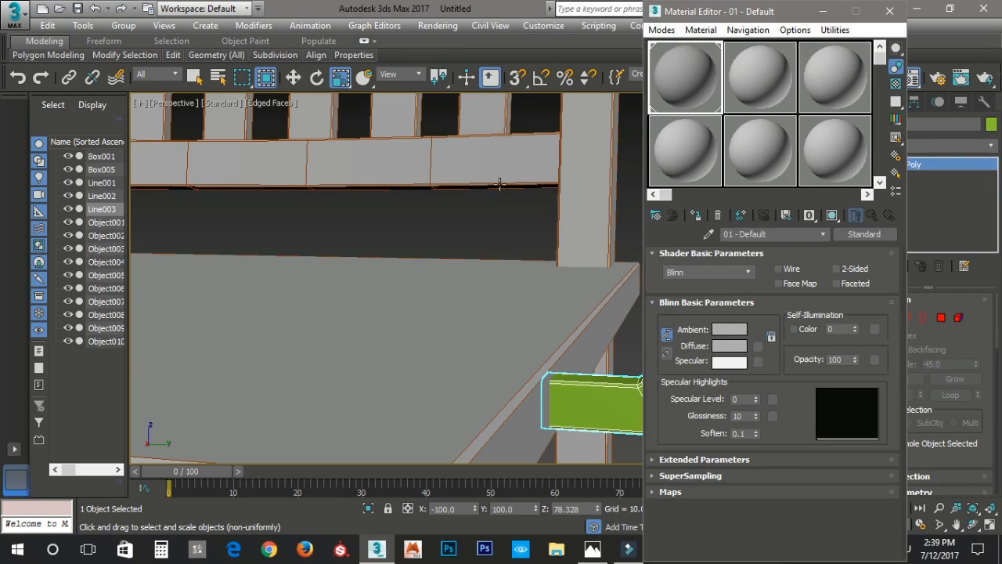
{"action": "left_click", "coordinate": [693, 215]}
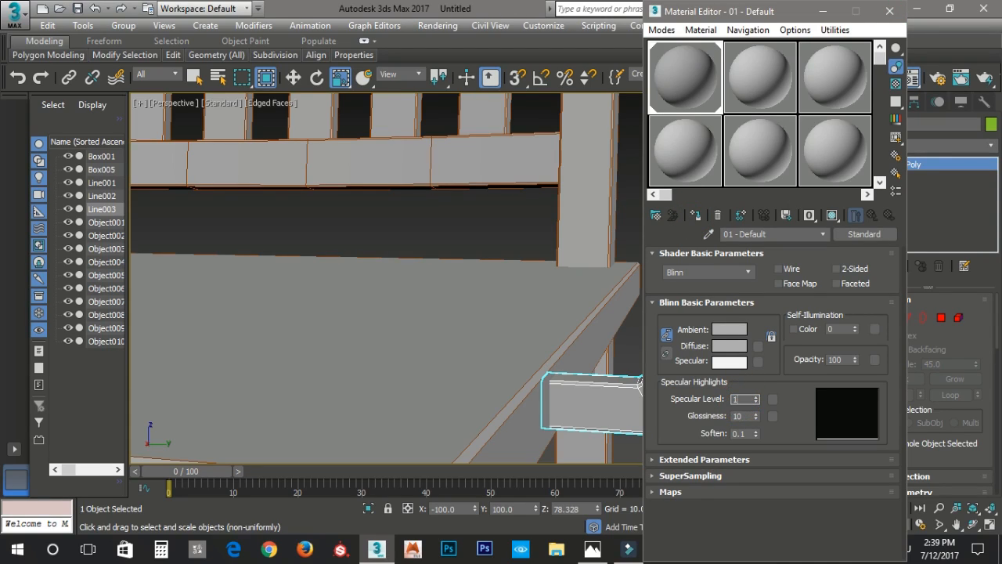
{"action": "key", "text": "5"}
{"action": "key", "text": "0"}
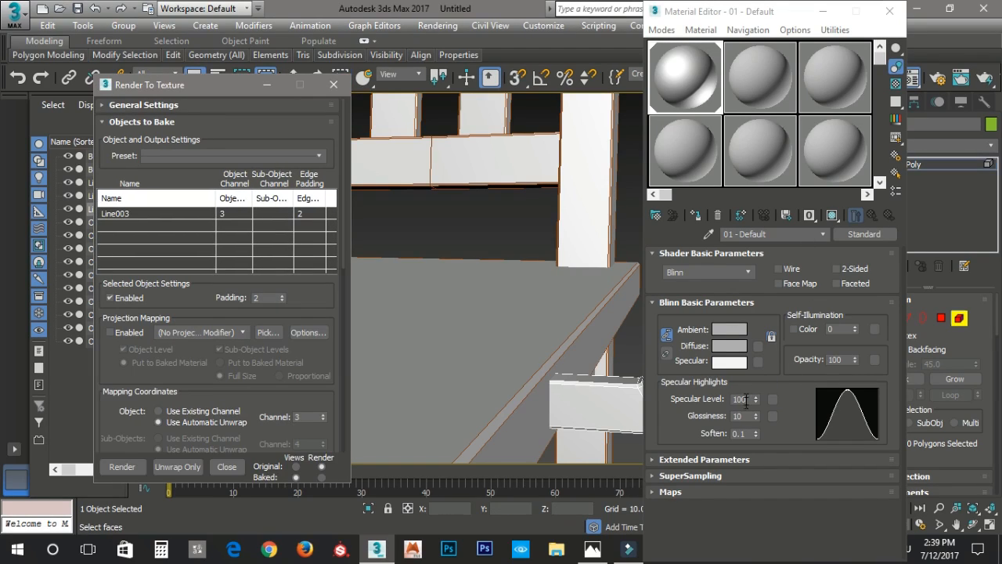
{"action": "left_click", "coordinate": [742, 416]}
{"action": "type", "text": "50"}
{"action": "key", "text": "Return"}
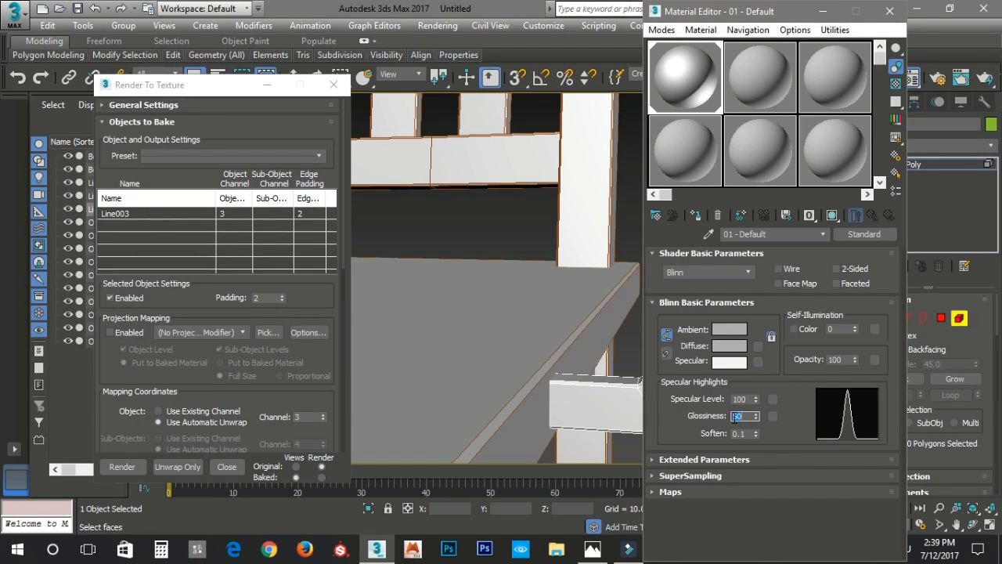
{"action": "left_click", "coordinate": [890, 13]}
{"action": "left_click", "coordinate": [337, 87]}
Step: Leave sub-object editing, turn off edged faces, and check the beveled support against the chair with the support selected
{"action": "scroll", "coordinate": [564, 293], "scroll_direction": "down", "scroll_amount": 5}
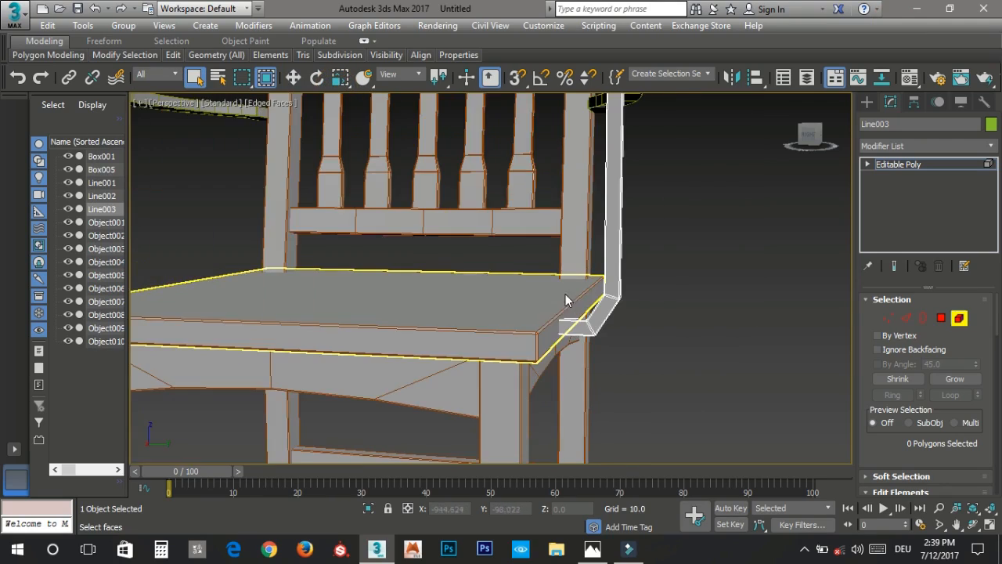
{"action": "key", "text": "2"}
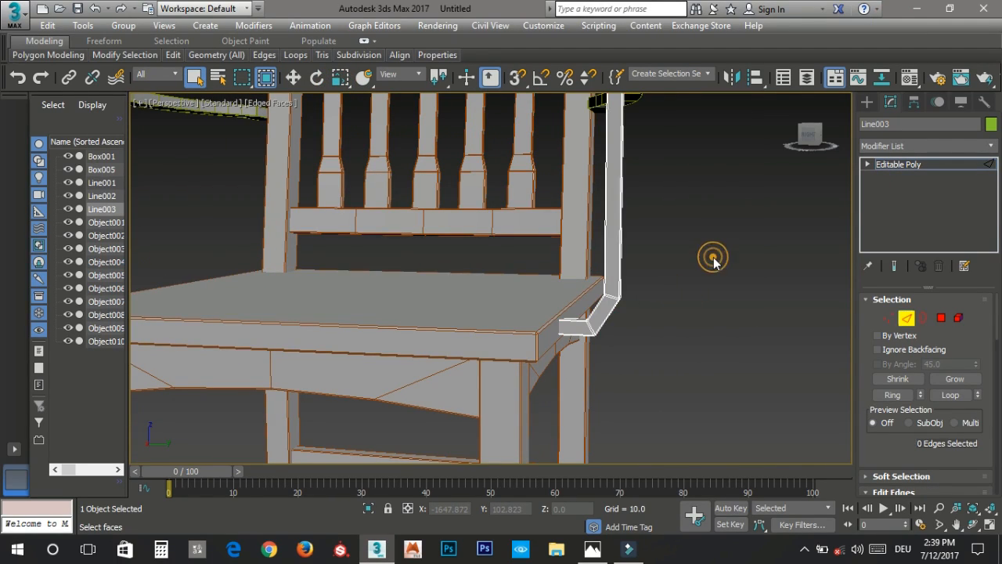
{"action": "left_click", "coordinate": [906, 317]}
{"action": "key", "text": "F4"}
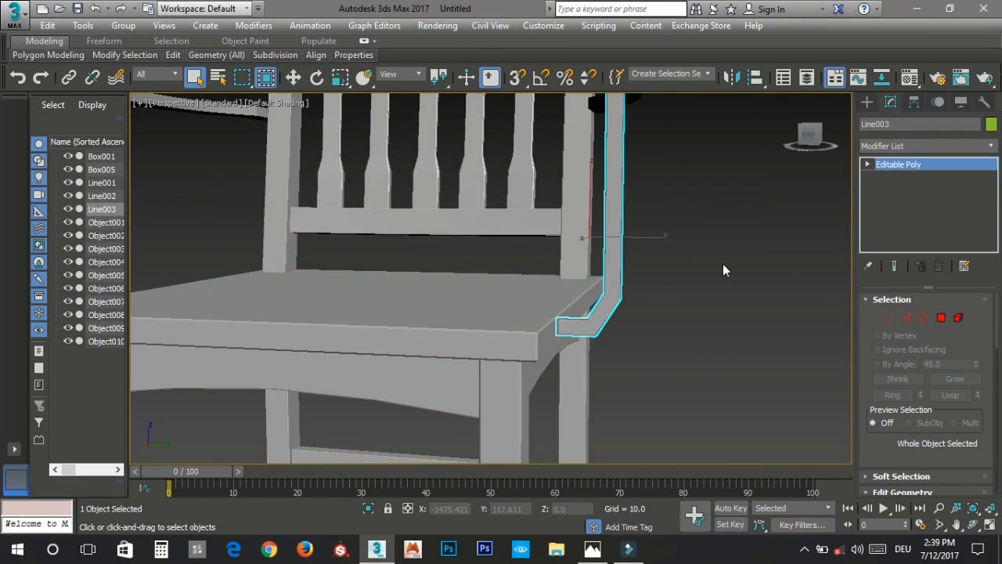
{"action": "key", "text": "z"}
{"action": "left_click", "coordinate": [697, 283]}
{"action": "middle_click_drag", "start_coordinate": [579, 307], "coordinate": [663, 412], "text": "alt"}
{"action": "scroll", "coordinate": [559, 300], "scroll_direction": "up", "scroll_amount": 5}
{"action": "left_click", "coordinate": [561, 330]}
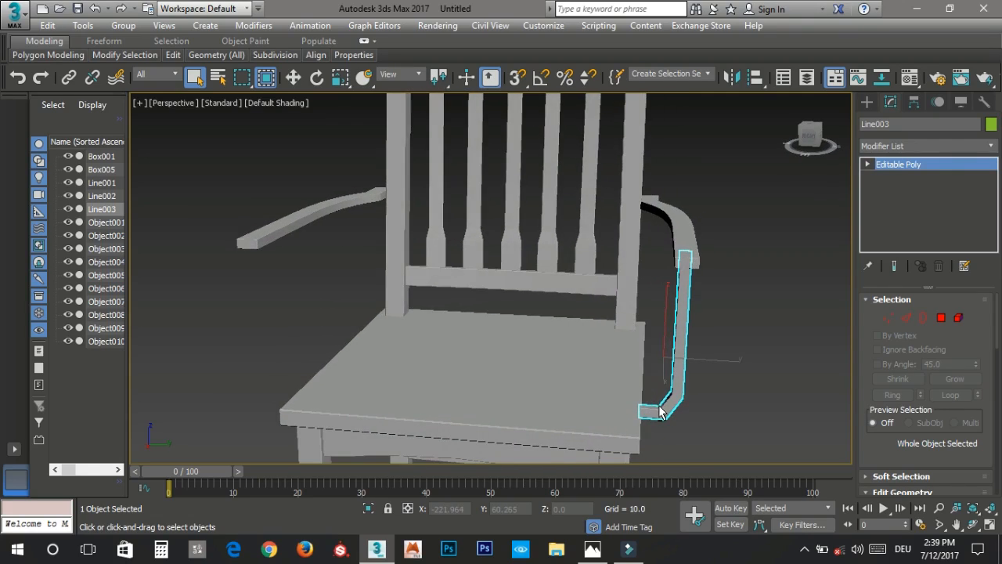
Step: Add an Unwrap UVW modifier to the support and open its UVs for editing
{"action": "key", "text": "w"}
{"action": "left_click", "coordinate": [271, 28]}
{"action": "mouse_move", "coordinate": [297, 187]}
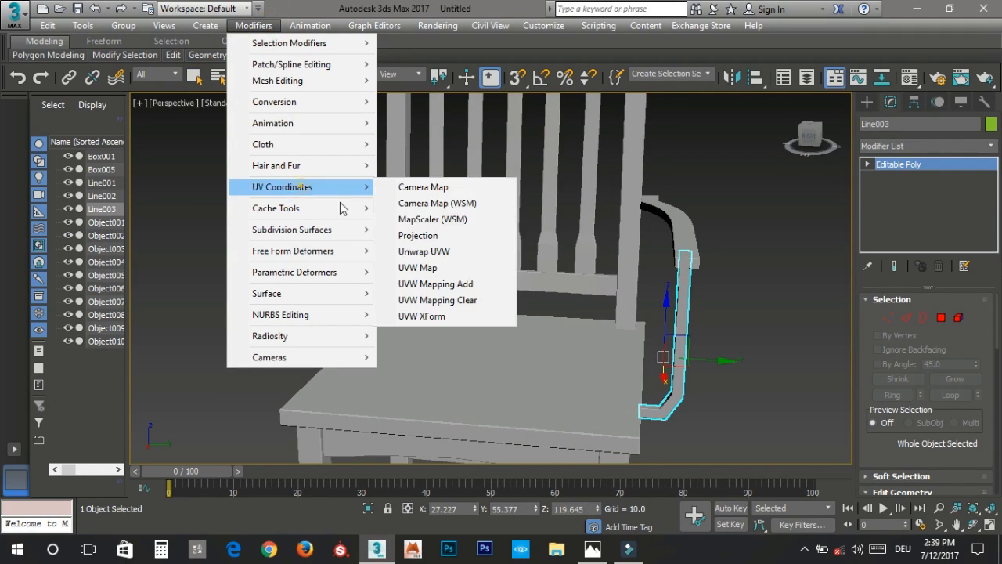
{"action": "left_click", "coordinate": [447, 284]}
{"action": "left_click", "coordinate": [911, 383]}
{"action": "left_click_drag", "start_coordinate": [321, 74], "coordinate": [341, 49]}
{"action": "left_click", "coordinate": [267, 167]}
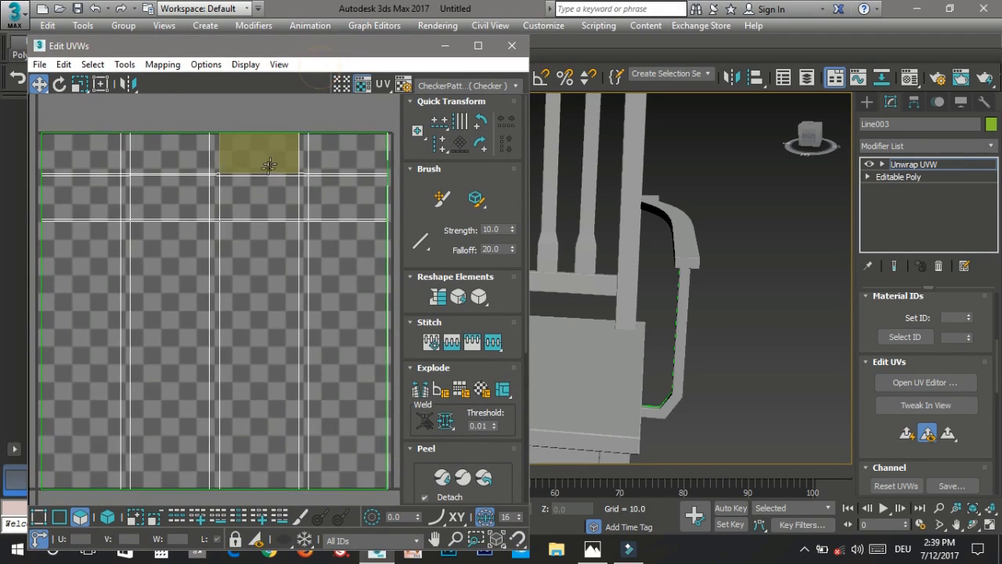
{"action": "scroll", "coordinate": [268, 168], "scroll_direction": "down", "scroll_amount": 3}
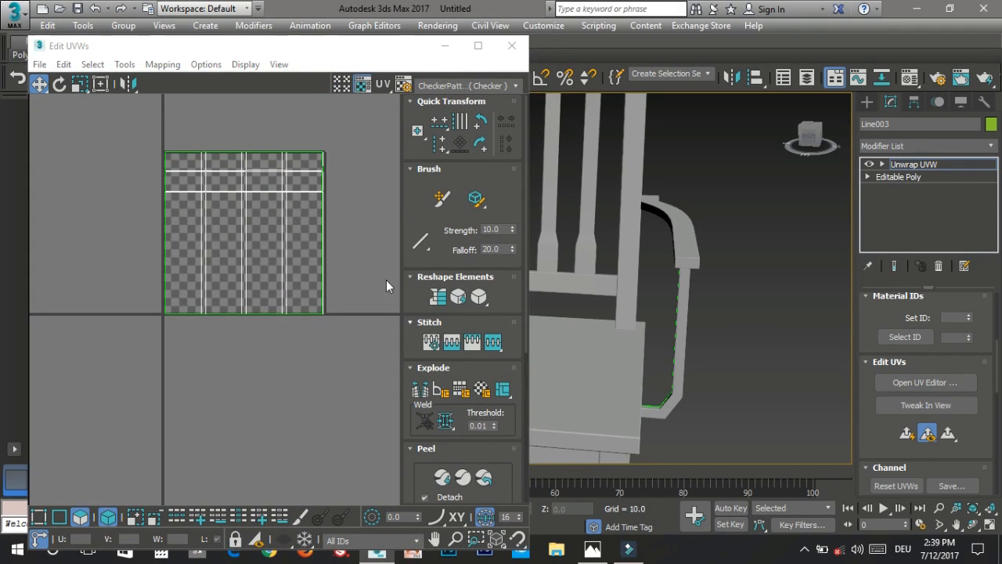
Step: Display the Texture Checker map behind the UVs and inspect its stretching on the support's foot, bend and post
{"action": "left_click", "coordinate": [289, 262]}
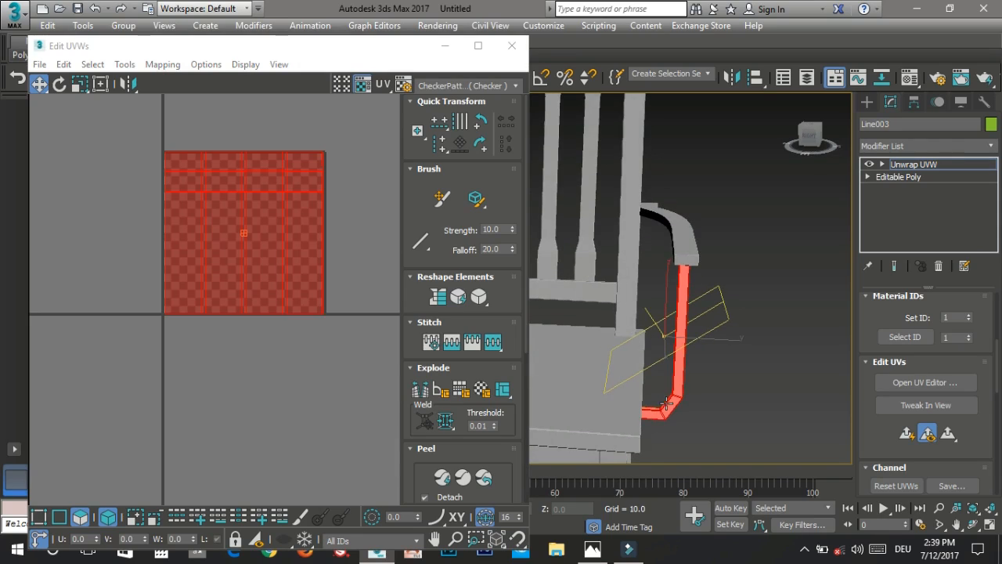
{"action": "left_click", "coordinate": [443, 86]}
{"action": "left_click", "coordinate": [450, 101]}
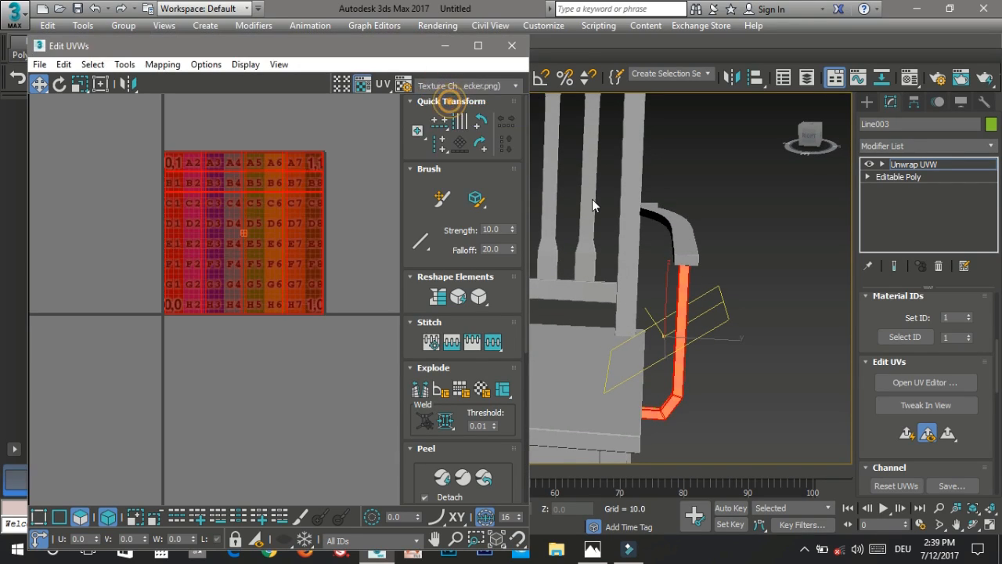
{"action": "left_click", "coordinate": [722, 387]}
{"action": "scroll", "coordinate": [694, 395], "scroll_direction": "up", "scroll_amount": 4}
{"action": "middle_click_drag", "start_coordinate": [649, 379], "coordinate": [672, 364], "text": "alt"}
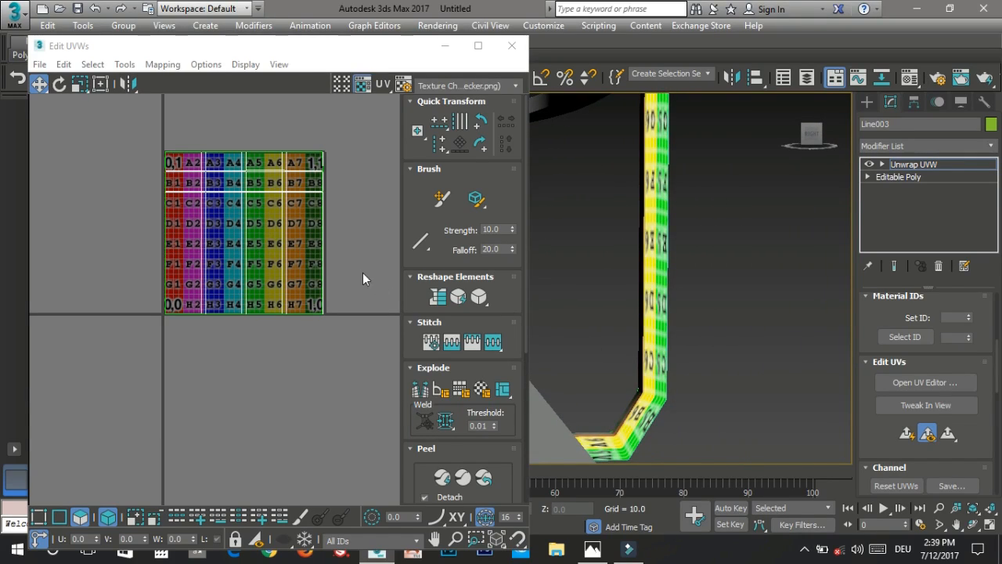
Step: Try to relax the support's entire UV shell by polygon angles
{"action": "left_click", "coordinate": [322, 261]}
{"action": "right_click", "coordinate": [321, 261]}
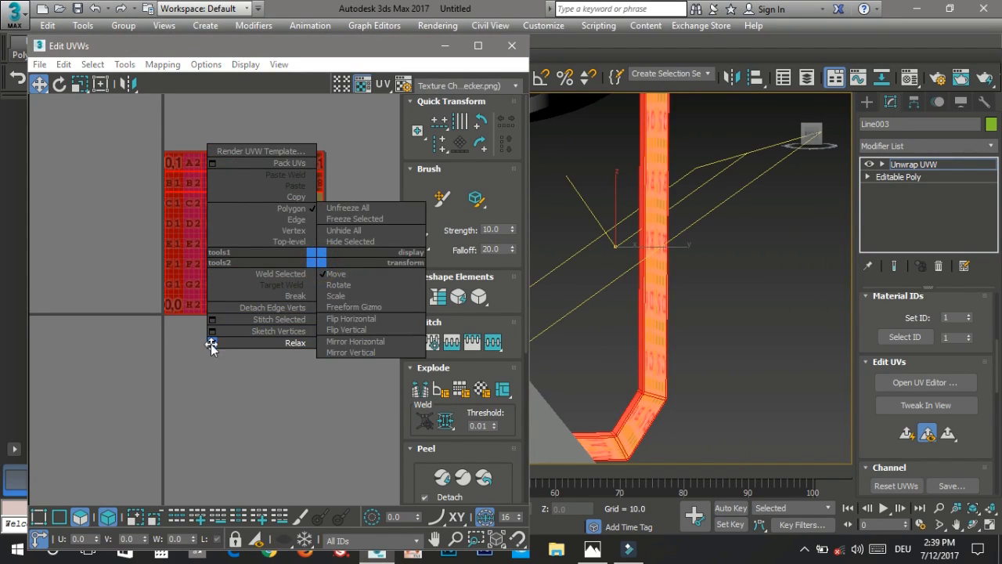
{"action": "left_click", "coordinate": [211, 343]}
{"action": "left_click", "coordinate": [195, 239]}
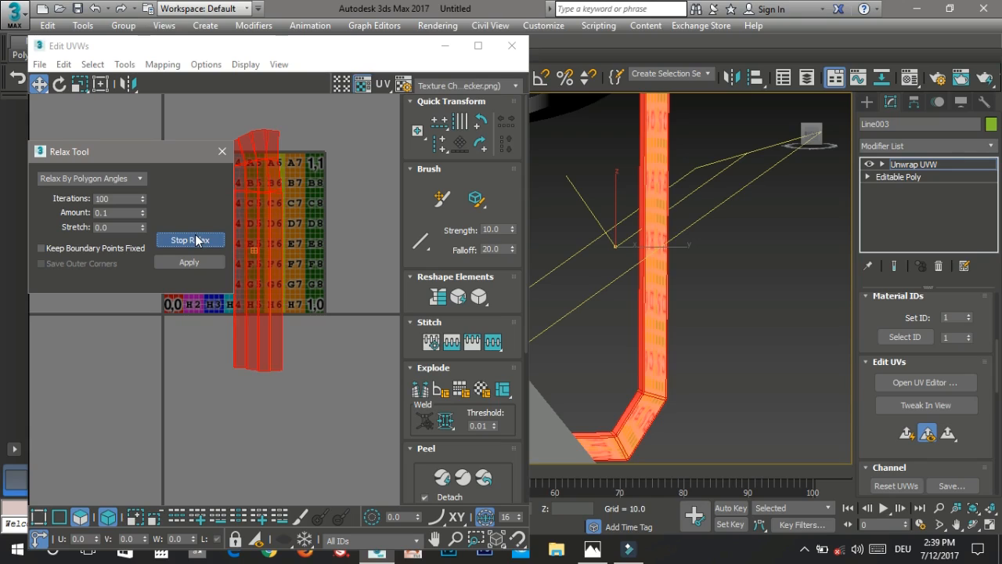
{"action": "left_click", "coordinate": [196, 240]}
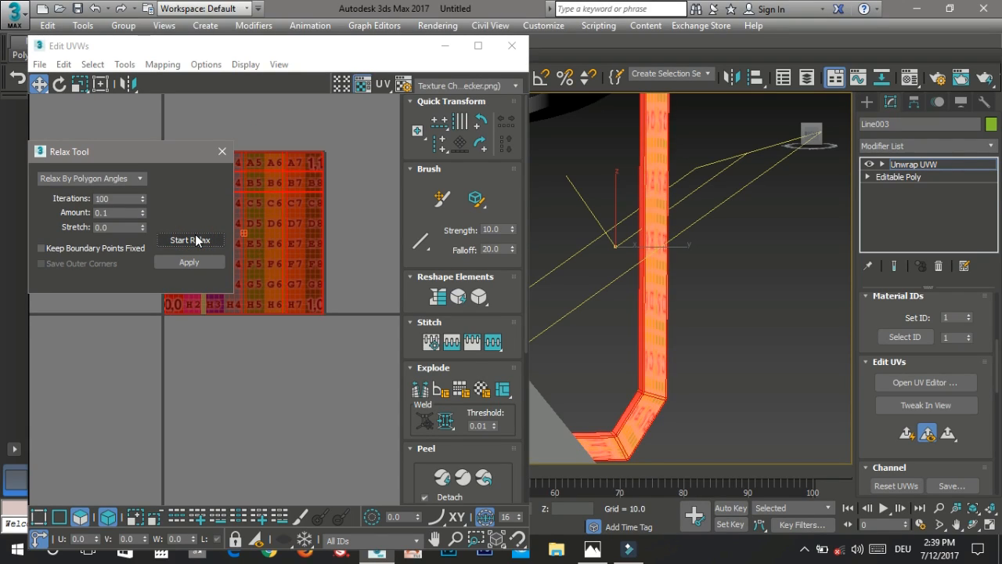
Step: Turn off element selection and select the wide UV polygons along the layout's outermost column, covering one side of the support
{"action": "left_click", "coordinate": [335, 159]}
{"action": "scroll", "coordinate": [307, 138], "scroll_direction": "up", "scroll_amount": 4}
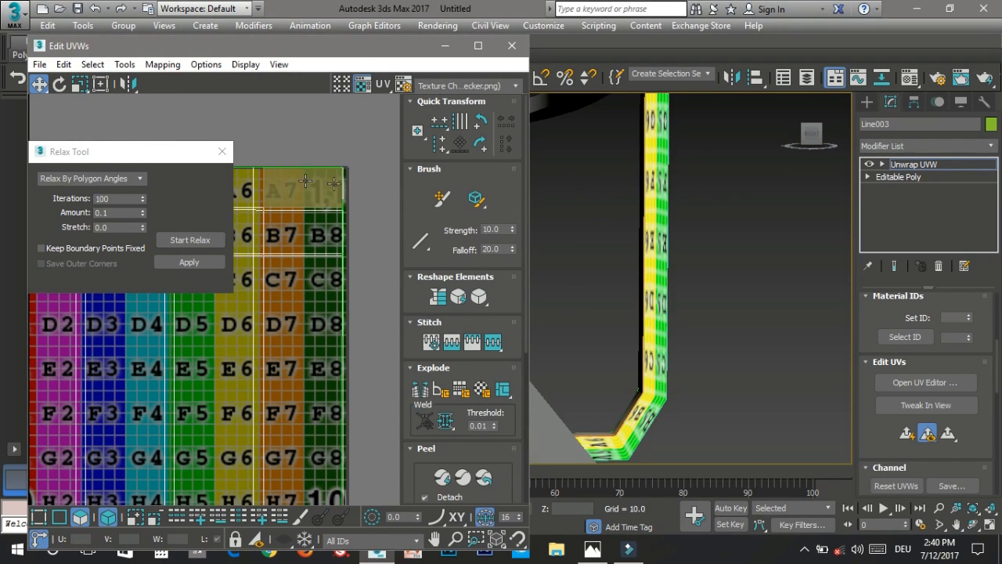
{"action": "key", "text": "ctrl+a"}
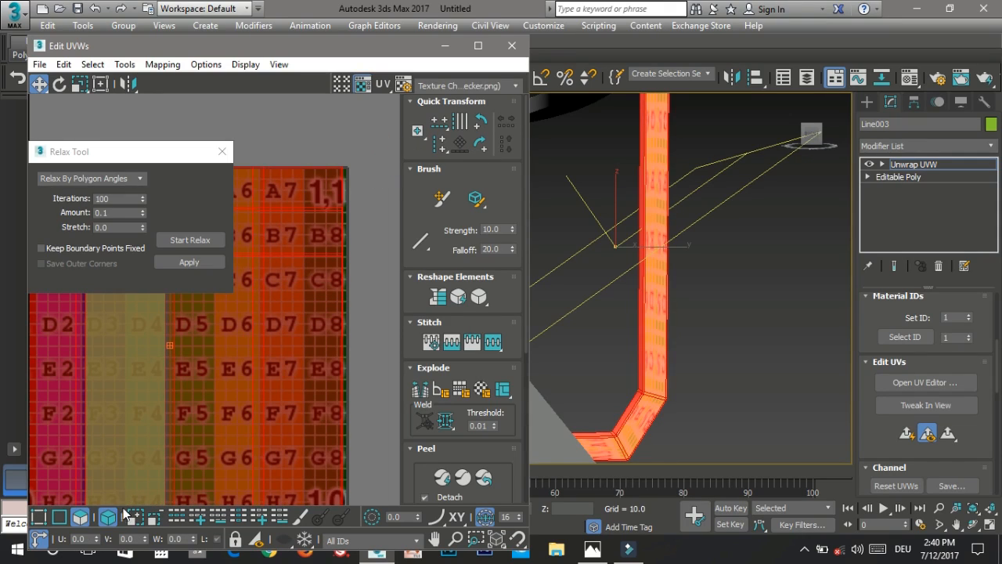
{"action": "left_click", "coordinate": [372, 133]}
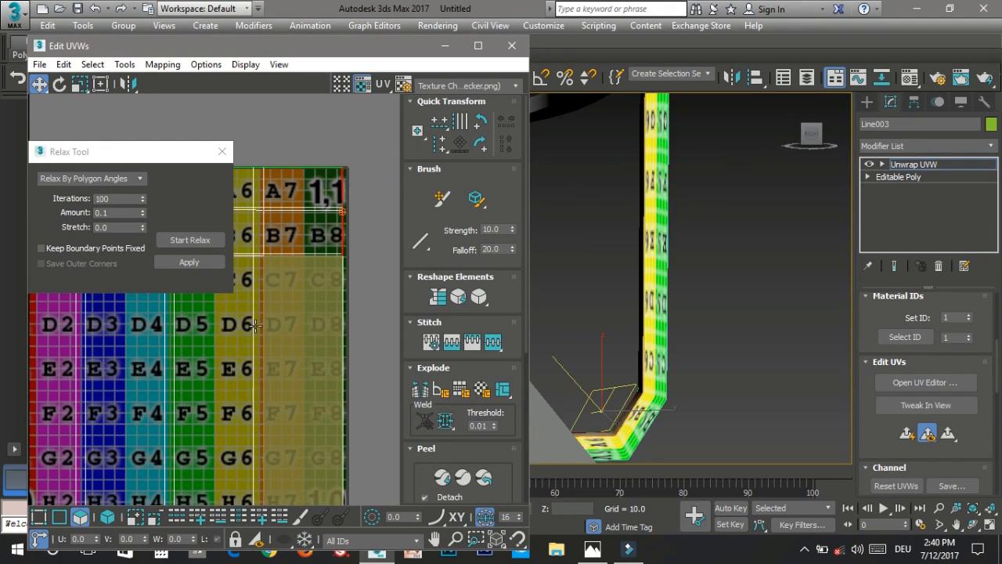
{"action": "left_click_drag", "start_coordinate": [387, 125], "coordinate": [284, 285]}
{"action": "left_click", "coordinate": [291, 257]}
{"action": "left_click", "coordinate": [288, 233]}
{"action": "left_click", "coordinate": [297, 185]}
{"action": "mouse_move", "coordinate": [250, 45]}
{"action": "left_mouse_down"}
{"action": "mouse_move", "coordinate": [263, 92]}
{"action": "mouse_move", "coordinate": [250, 39]}
{"action": "left_mouse_up"}
{"action": "left_click_drag", "start_coordinate": [270, 304], "coordinate": [269, 310]}
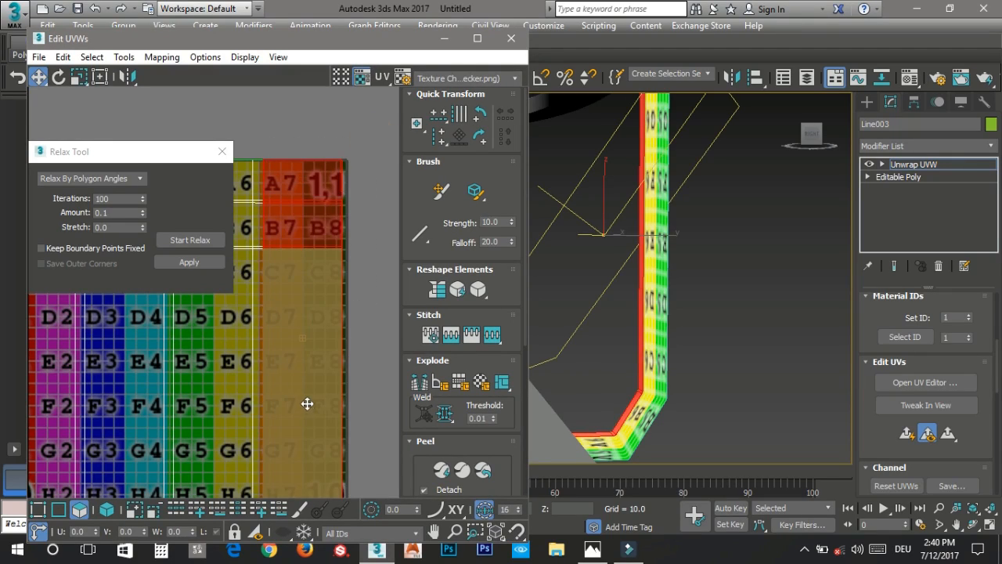
Step: Switch the UV background to the CheckerPattern map, keeping the side strip selected
{"action": "middle_click_drag", "start_coordinate": [349, 417], "coordinate": [340, 298]}
{"action": "left_click", "coordinate": [439, 79]}
{"action": "left_click", "coordinate": [456, 102]}
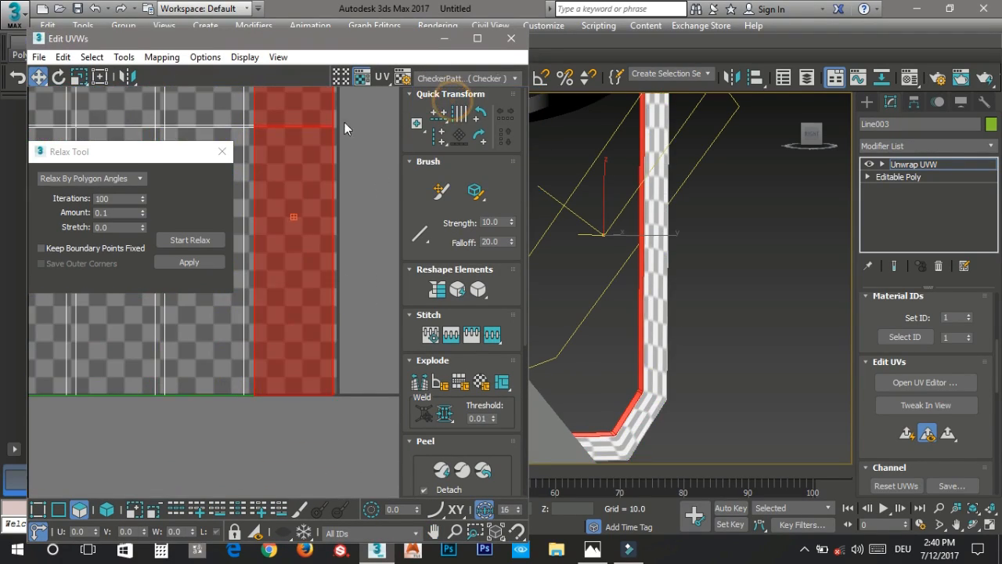
{"action": "left_click", "coordinate": [343, 424]}
{"action": "middle_click_drag", "start_coordinate": [303, 230], "coordinate": [337, 324]}
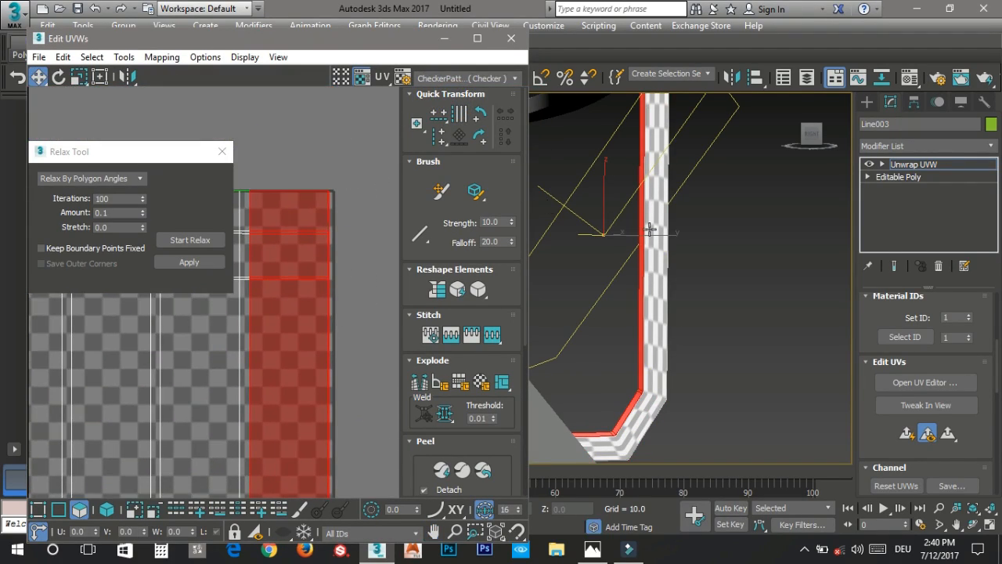
Step: Inspect the selected side of the support and add the adjoining narrow bevel column of UV polygons to the selection
{"action": "middle_click_drag", "start_coordinate": [667, 294], "coordinate": [733, 356], "text": "alt"}
{"action": "scroll", "coordinate": [658, 383], "scroll_direction": "up", "scroll_amount": 4}
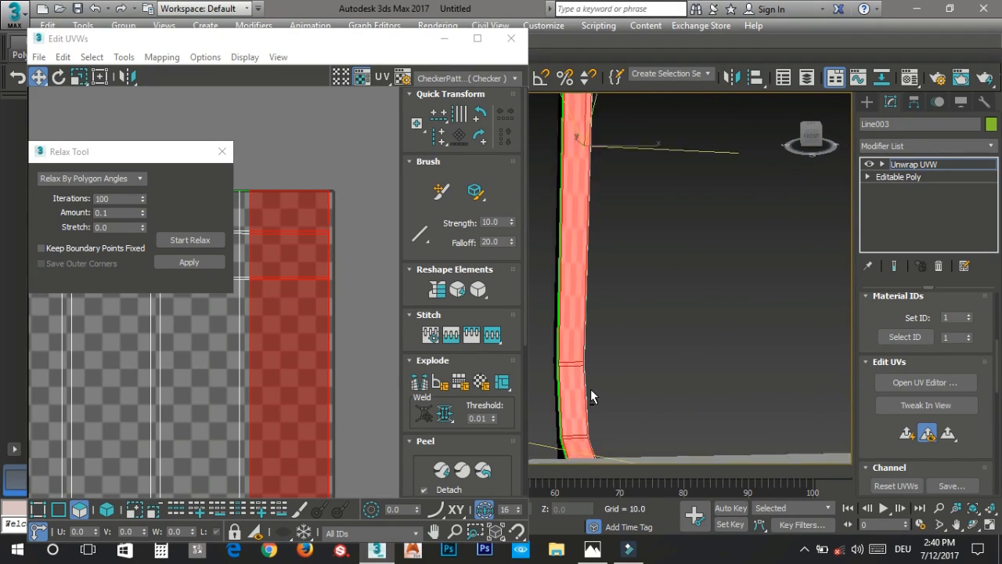
{"action": "scroll", "coordinate": [555, 390], "scroll_direction": "up", "scroll_amount": 3}
{"action": "scroll", "coordinate": [579, 318], "scroll_direction": "down", "scroll_amount": 4}
{"action": "middle_click_drag", "start_coordinate": [579, 318], "coordinate": [588, 337], "text": "alt"}
{"action": "middle_click_drag", "start_coordinate": [264, 239], "coordinate": [308, 194]}
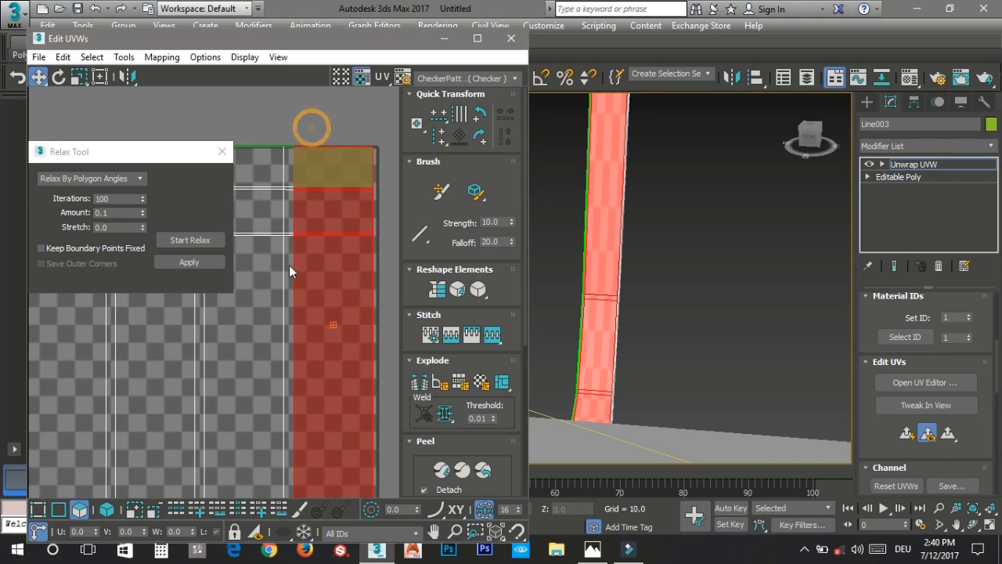
{"action": "left_click_drag", "start_coordinate": [312, 128], "coordinate": [290, 261]}
{"action": "middle_click_drag", "start_coordinate": [300, 469], "coordinate": [298, 259]}
{"action": "left_click_drag", "start_coordinate": [319, 339], "coordinate": [292, 285]}
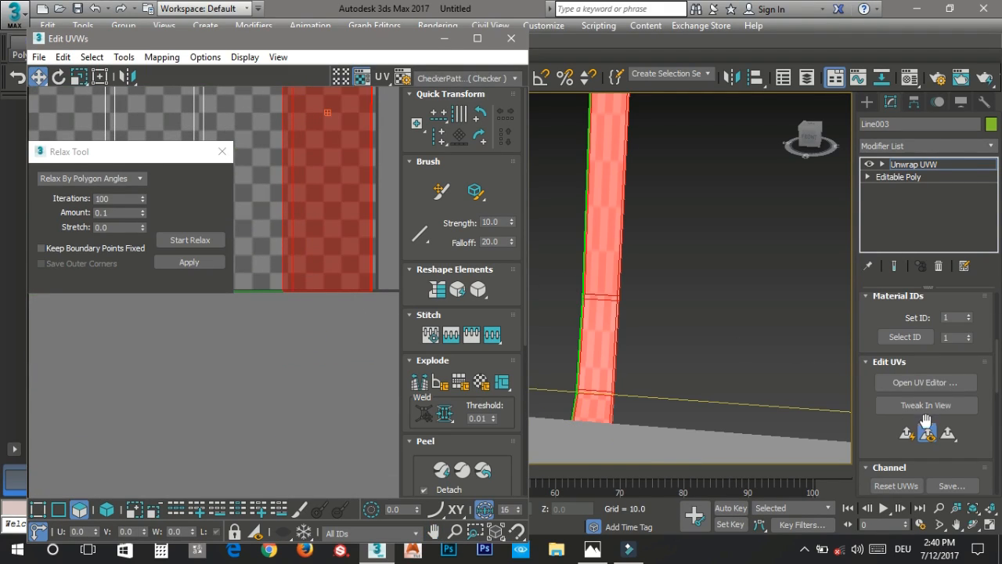
Step: Planar-map the selected side strip of the support, relax it by polygon angles and move it clear of the remaining UVs
{"action": "scroll", "coordinate": [925, 419], "scroll_direction": "down", "scroll_amount": 6}
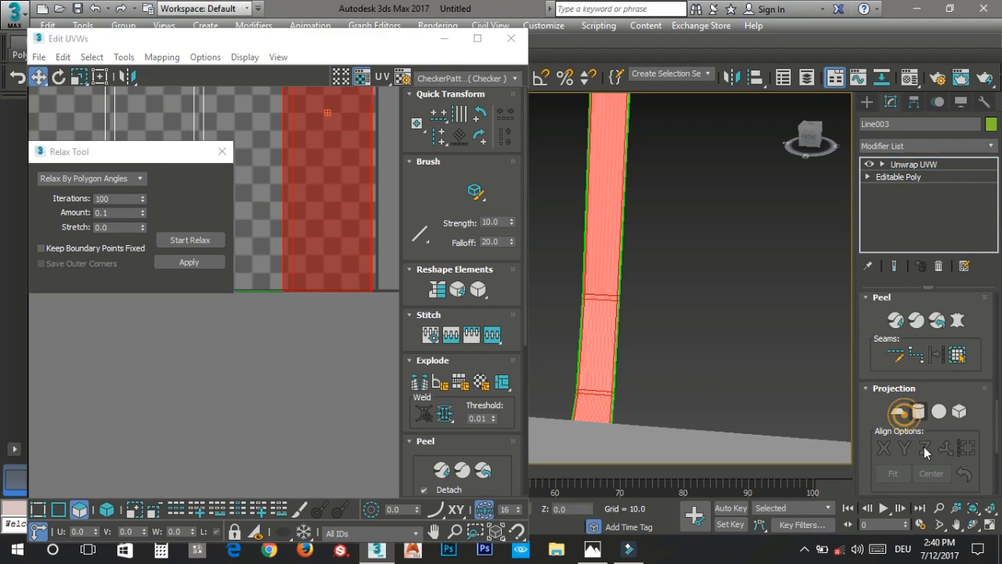
{"action": "left_click", "coordinate": [925, 447]}
{"action": "right_click", "coordinate": [788, 381]}
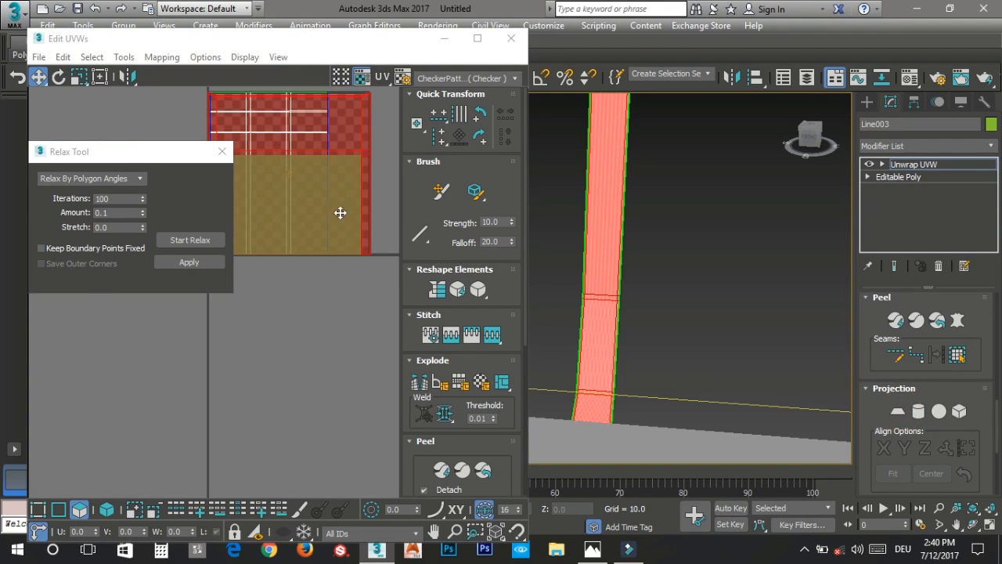
{"action": "left_click", "coordinate": [190, 239]}
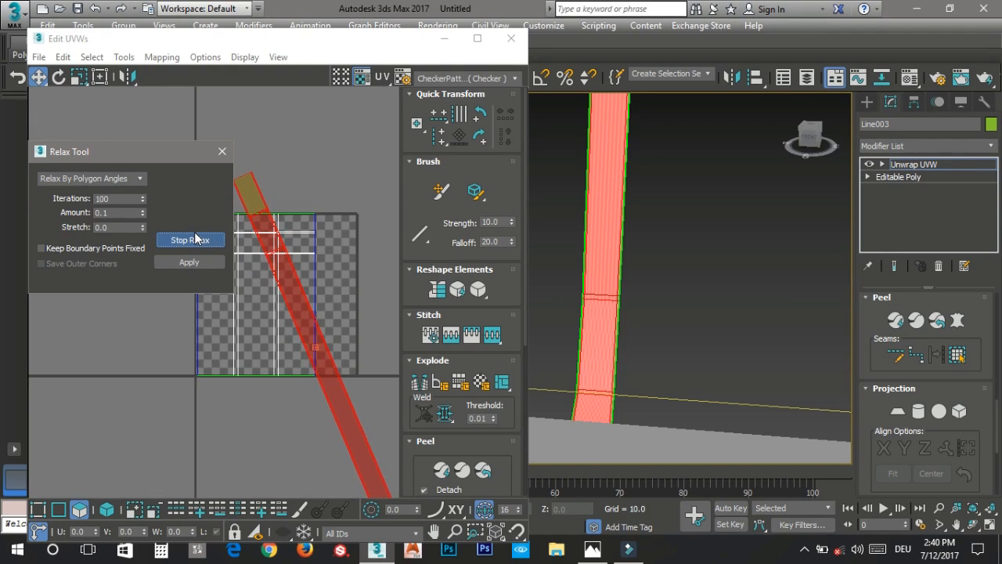
{"action": "scroll", "coordinate": [269, 242], "scroll_direction": "down", "scroll_amount": 3}
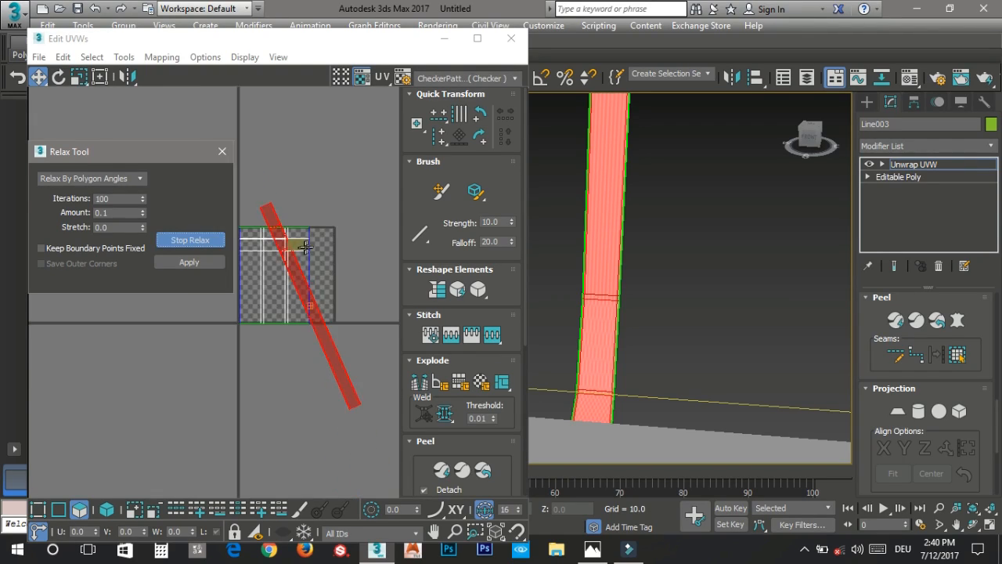
{"action": "left_click_drag", "start_coordinate": [311, 332], "coordinate": [345, 200]}
{"action": "left_click", "coordinate": [199, 241]}
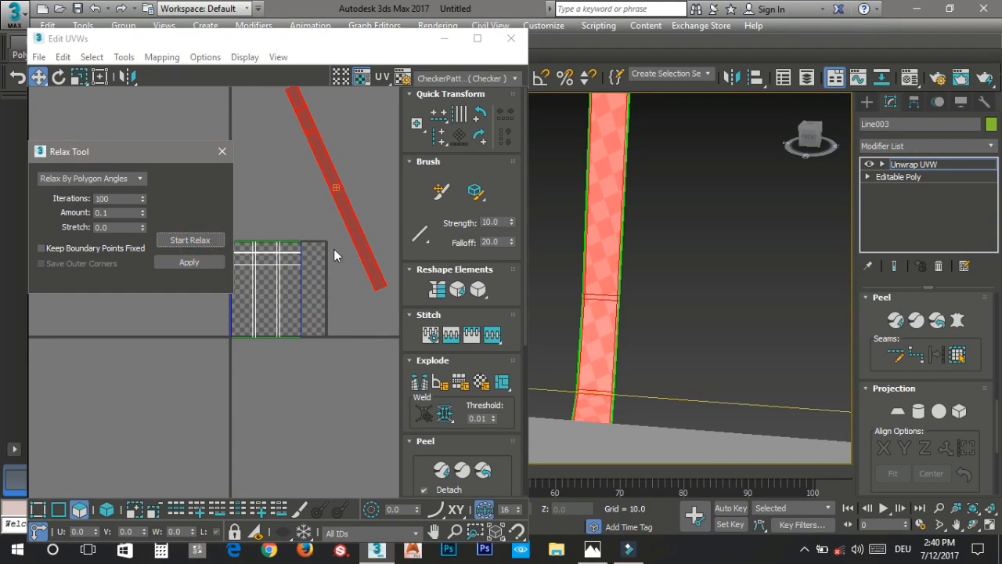
Step: Rotate the relaxed side strip upright, relax it again and place it beside the UV tile
{"action": "left_click_drag", "start_coordinate": [355, 243], "coordinate": [333, 259]}
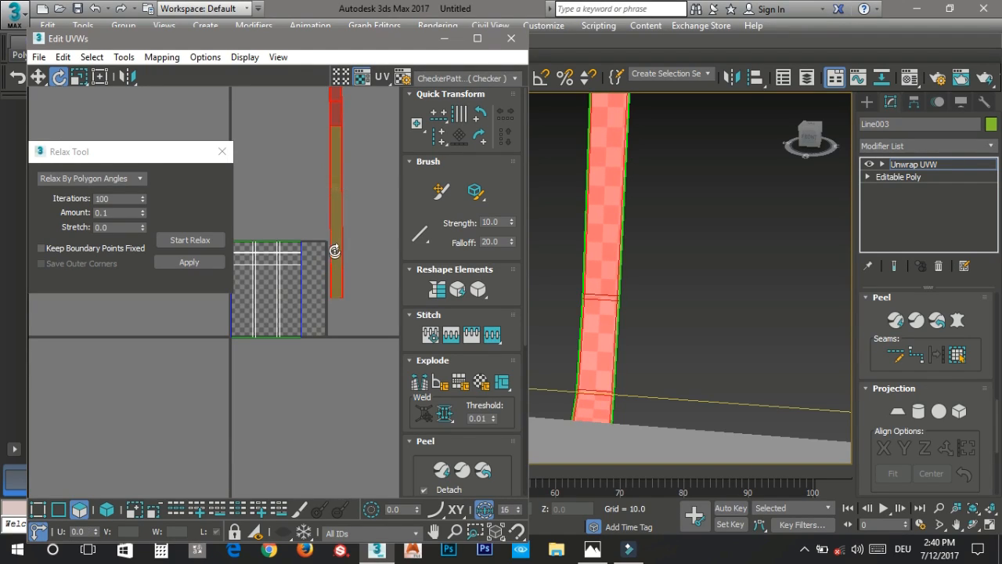
{"action": "left_click", "coordinate": [205, 240]}
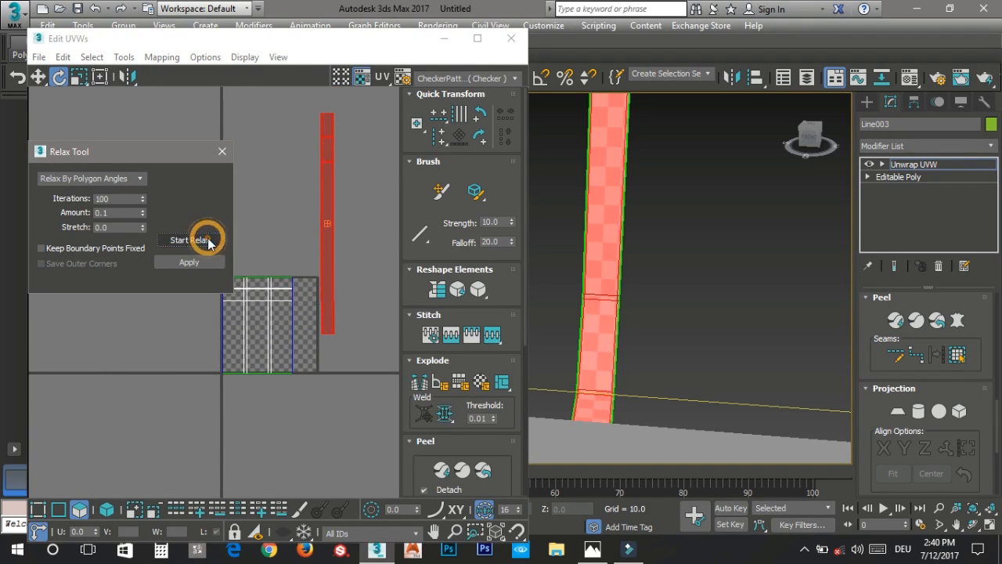
{"action": "left_click_drag", "start_coordinate": [324, 314], "coordinate": [327, 318]}
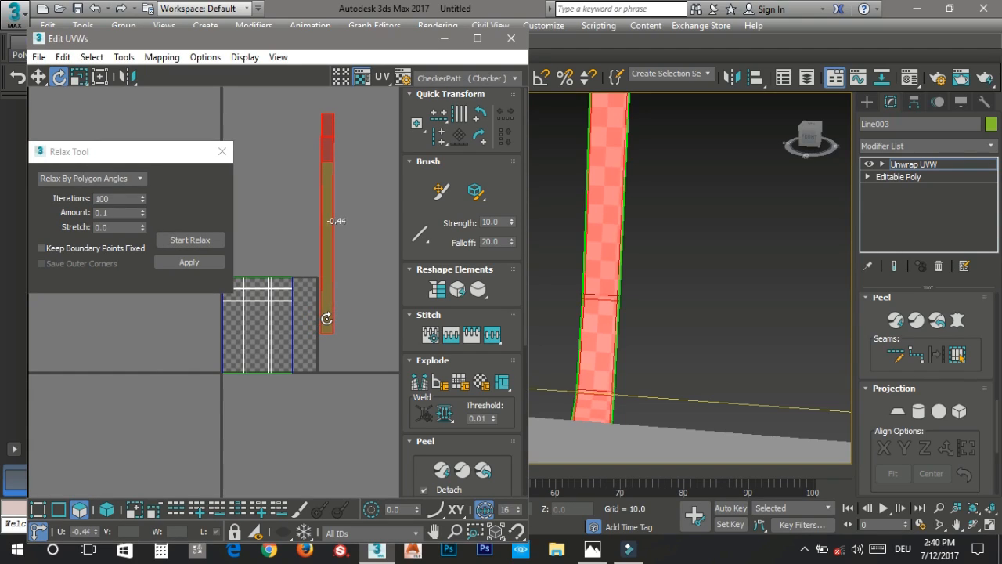
{"action": "left_click", "coordinate": [196, 241]}
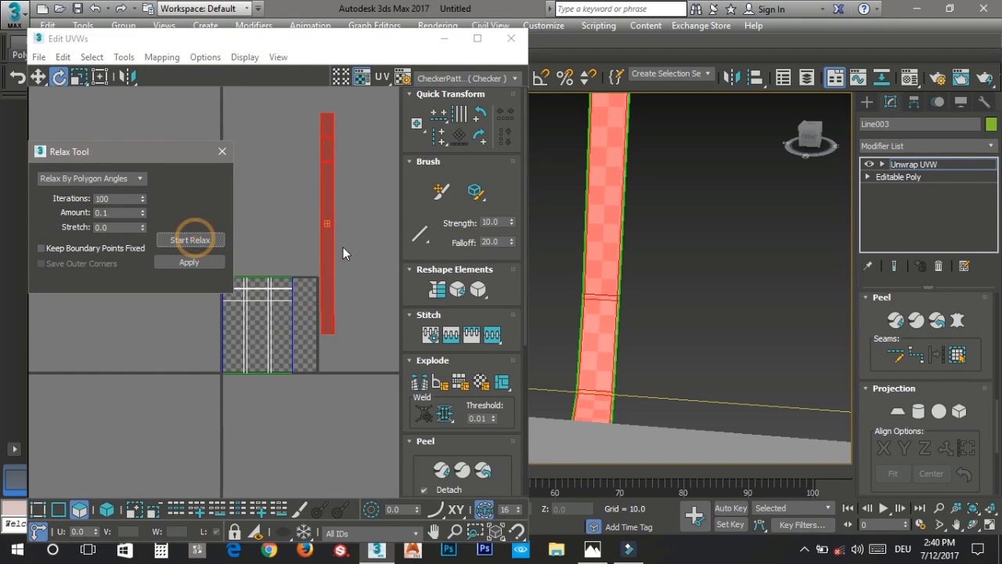
{"action": "left_click_drag", "start_coordinate": [330, 247], "coordinate": [342, 265]}
Step: Planar-map the outermost column of the remaining UVs, relax it by polygon angles and move it outside the tile
{"action": "middle_click_drag", "start_coordinate": [650, 278], "coordinate": [430, 255], "text": "alt"}
{"action": "scroll", "coordinate": [292, 274], "scroll_direction": "up", "scroll_amount": 3}
{"action": "middle_click_drag", "start_coordinate": [284, 283], "coordinate": [306, 229]}
{"action": "scroll", "coordinate": [308, 235], "scroll_direction": "up", "scroll_amount": 3}
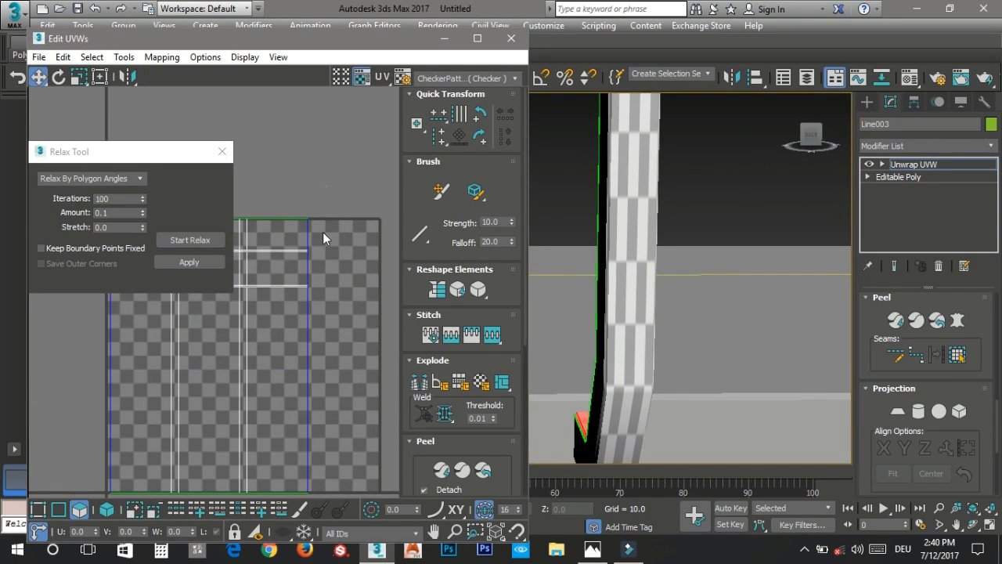
{"action": "left_click_drag", "start_coordinate": [327, 187], "coordinate": [282, 446]}
{"action": "middle_click_drag", "start_coordinate": [283, 447], "coordinate": [297, 388]}
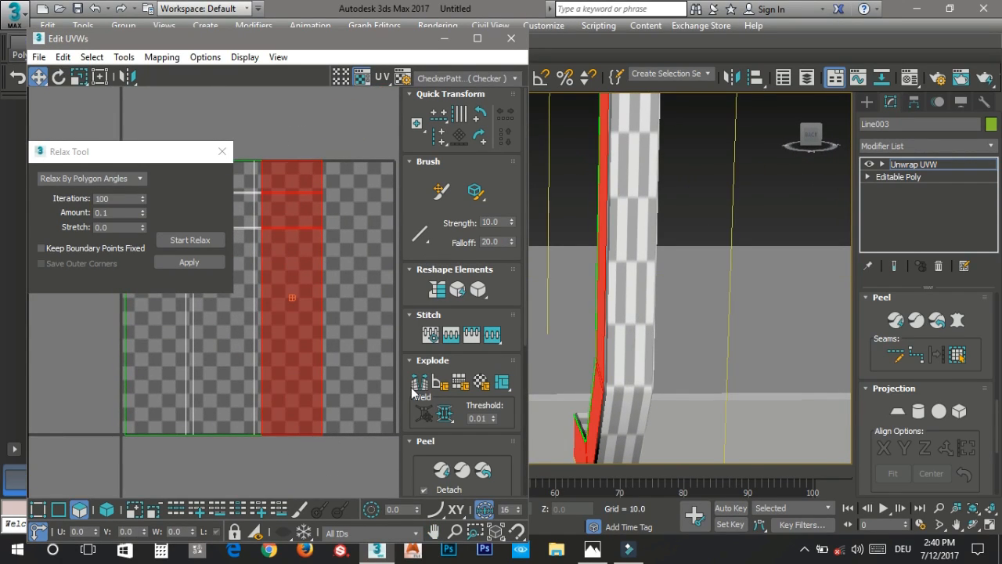
{"action": "left_click", "coordinate": [899, 411]}
{"action": "left_click", "coordinate": [899, 412]}
{"action": "left_click", "coordinate": [205, 241]}
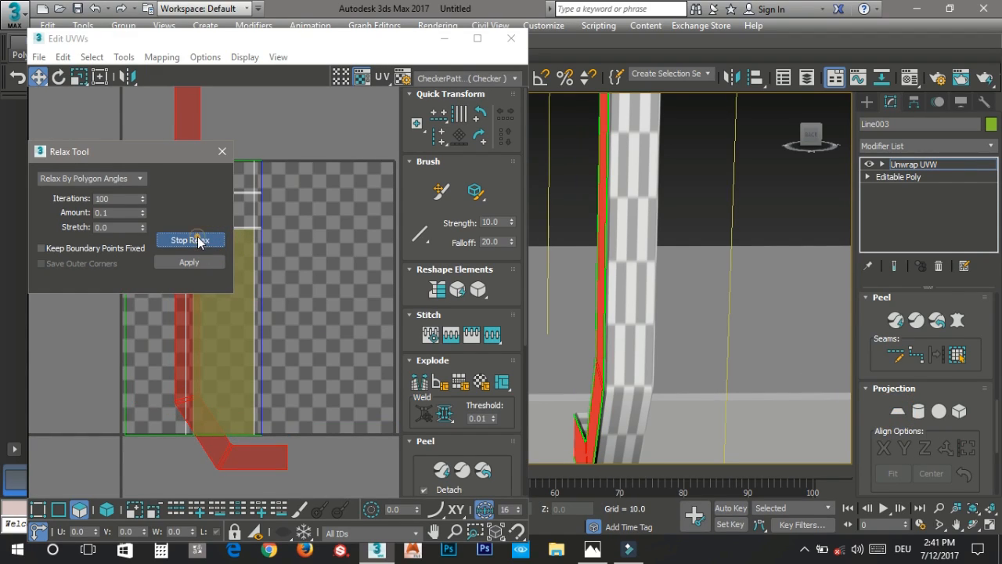
{"action": "left_click", "coordinate": [192, 239]}
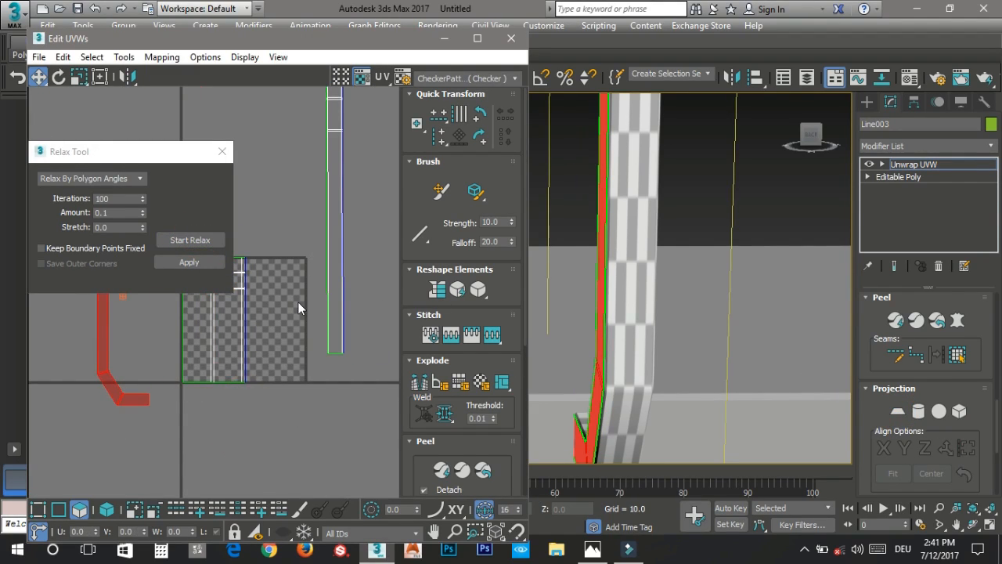
Step: Planar-map and relax the opposite outer UV column of the support, placing it beside the previously separated bent shell
{"action": "scroll", "coordinate": [298, 301], "scroll_direction": "up", "scroll_amount": 5}
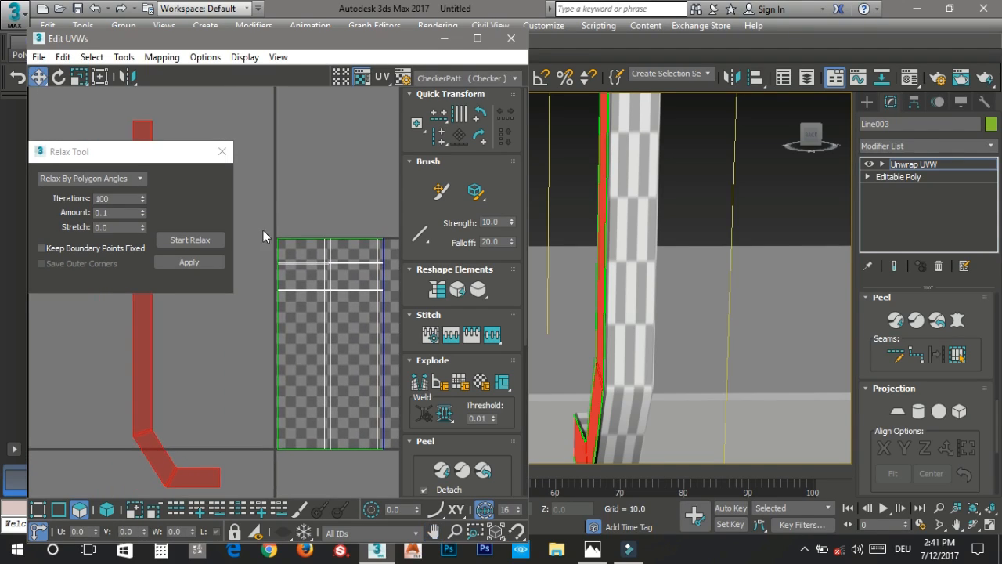
{"action": "left_click_drag", "start_coordinate": [298, 448], "coordinate": [301, 450]}
{"action": "middle_click_drag", "start_coordinate": [627, 337], "coordinate": [441, 338], "text": "alt"}
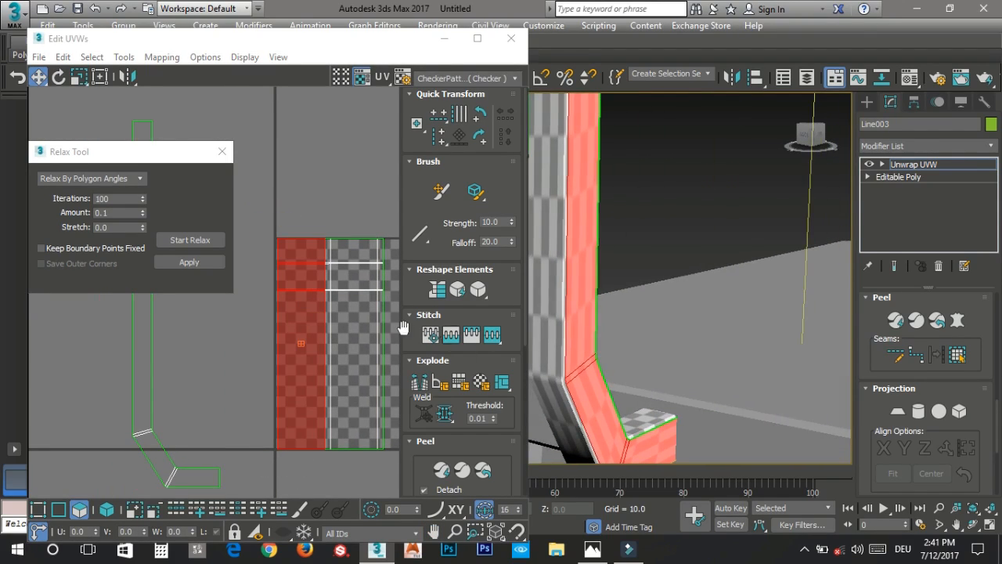
{"action": "left_click", "coordinate": [893, 415]}
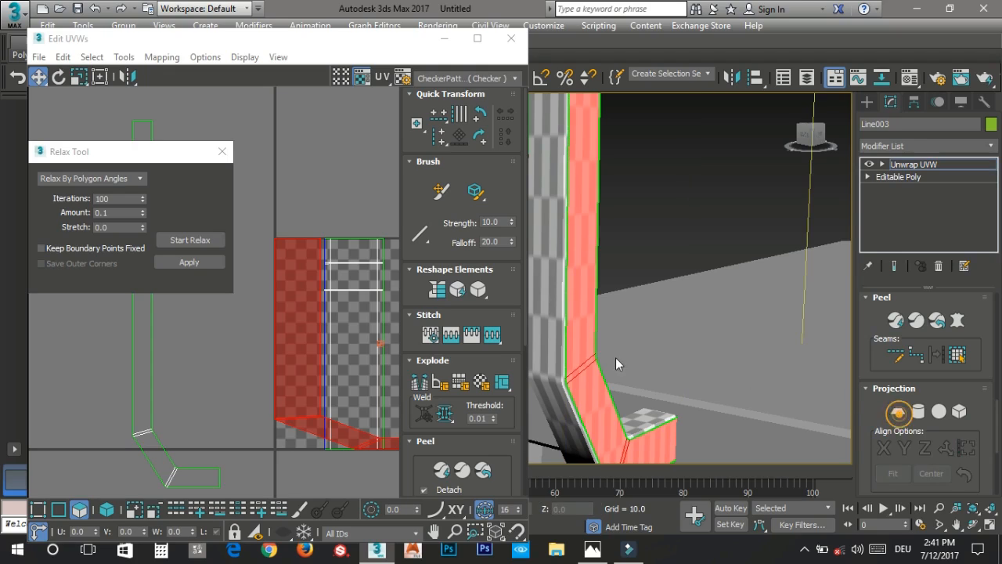
{"action": "left_click", "coordinate": [192, 240]}
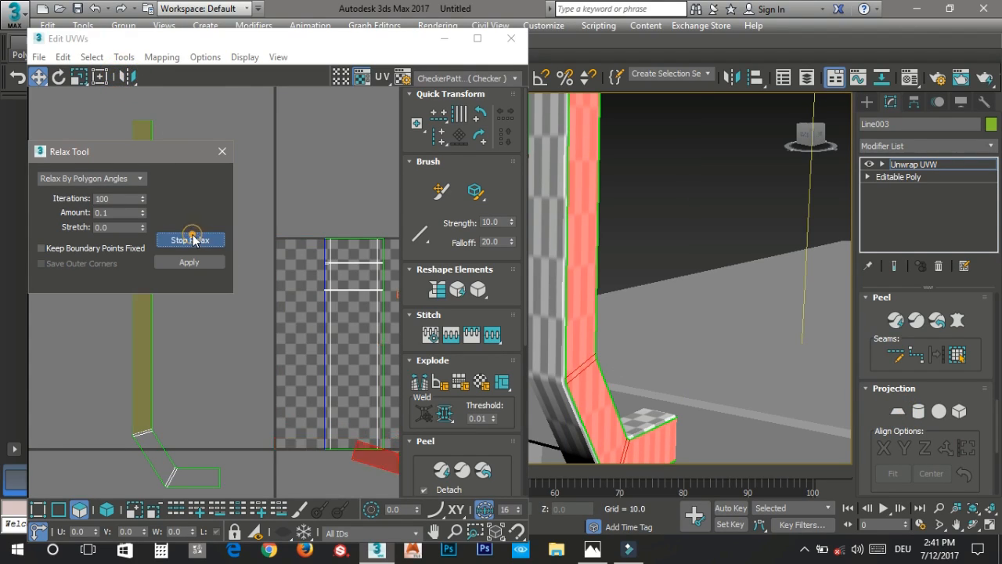
{"action": "left_click", "coordinate": [194, 239]}
{"action": "left_click_drag", "start_coordinate": [376, 472], "coordinate": [205, 427]}
Step: Select the last unseparated UV column, planar-map it and relax it by polygon angles
{"action": "middle_click_drag", "start_coordinate": [317, 243], "coordinate": [277, 239]}
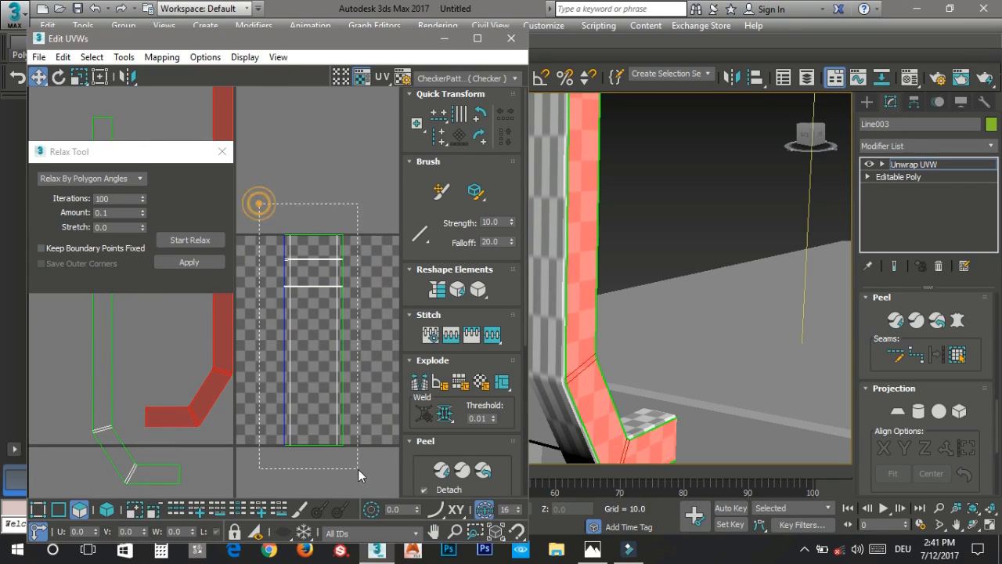
{"action": "left_click_drag", "start_coordinate": [358, 469], "coordinate": [350, 474]}
{"action": "left_click", "coordinate": [898, 410]}
{"action": "left_click", "coordinate": [898, 410]}
{"action": "left_click", "coordinate": [189, 240]}
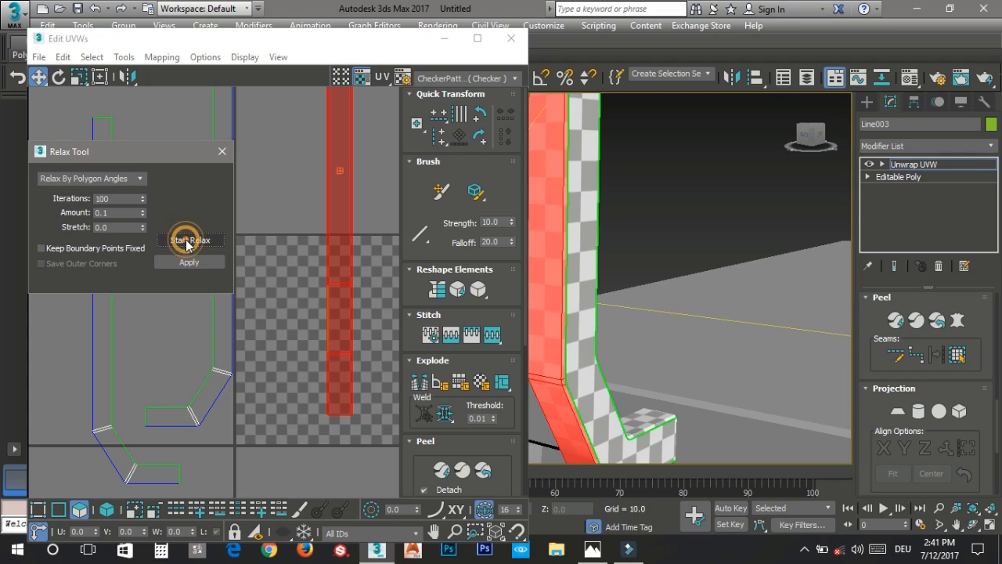
Step: Relax all of the support's UV shells together, close the Relax Tool and pack the shells into the UV tile
{"action": "scroll", "coordinate": [292, 220], "scroll_direction": "down", "scroll_amount": 3}
{"action": "middle_click_drag", "start_coordinate": [325, 209], "coordinate": [279, 255]}
{"action": "key", "text": "ctrl+a"}
{"action": "left_click", "coordinate": [203, 233]}
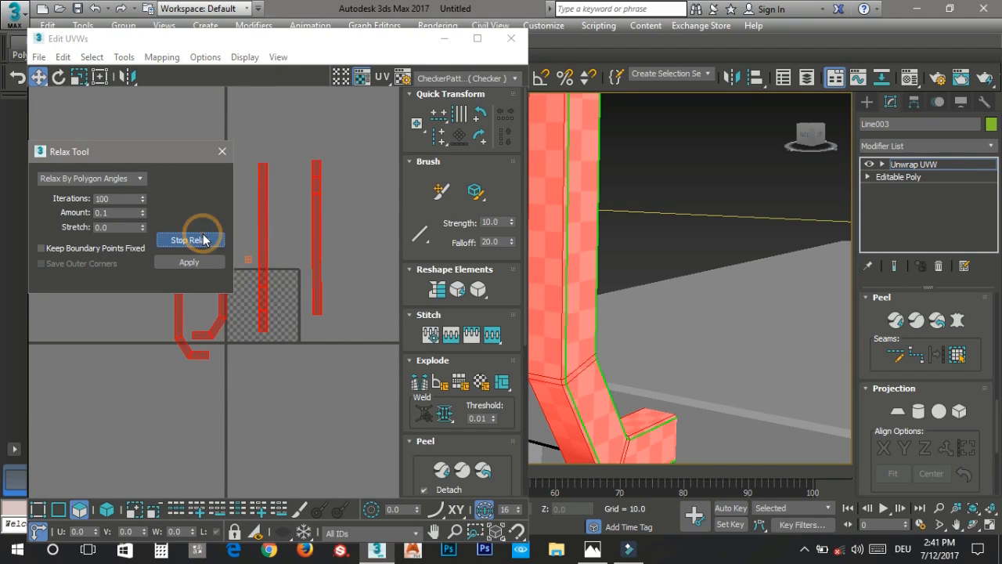
{"action": "left_click", "coordinate": [223, 151]}
{"action": "scroll", "coordinate": [440, 423], "scroll_direction": "down", "scroll_amount": 3}
{"action": "scroll", "coordinate": [454, 442], "scroll_direction": "down", "scroll_amount": 3}
{"action": "left_click", "coordinate": [422, 437]}
{"action": "scroll", "coordinate": [242, 309], "scroll_direction": "up", "scroll_amount": 4}
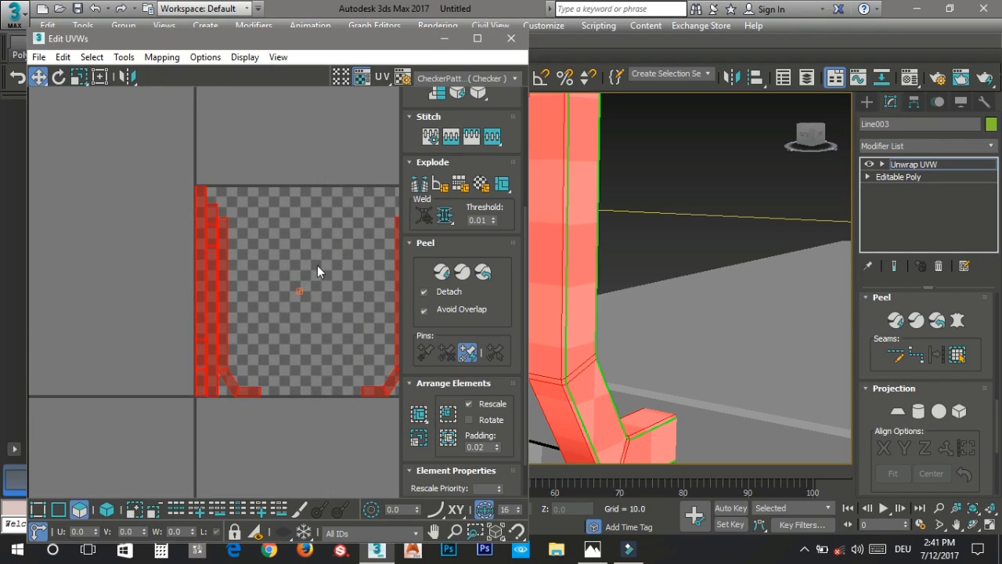
Step: Move all the packed UV shells off the checkered tile, close the UV editor and convert the support to an editable poly
{"action": "left_click", "coordinate": [322, 220]}
{"action": "left_click", "coordinate": [99, 76]}
{"action": "key", "text": "ctrl+a"}
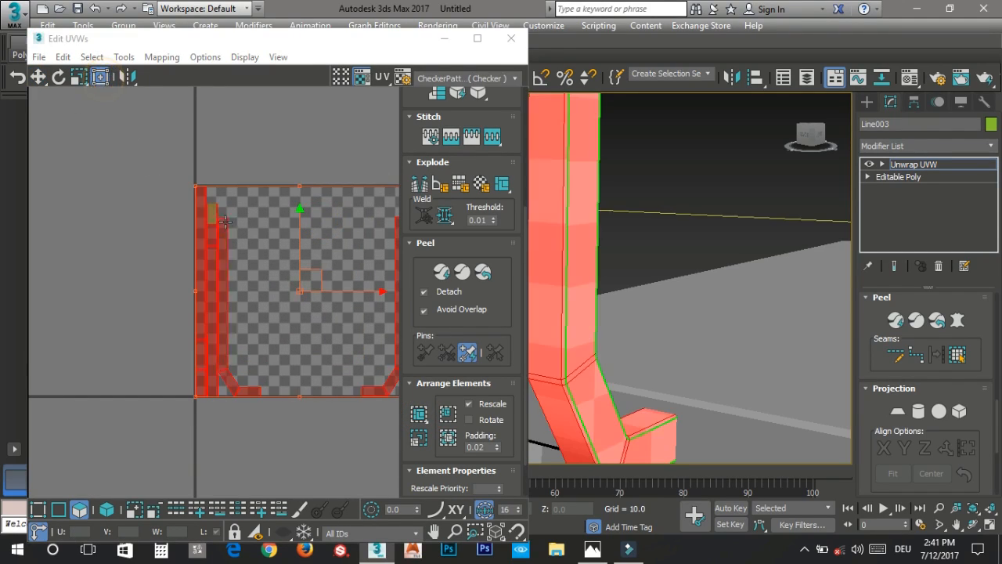
{"action": "left_click_drag", "start_coordinate": [366, 291], "coordinate": [6, 291]}
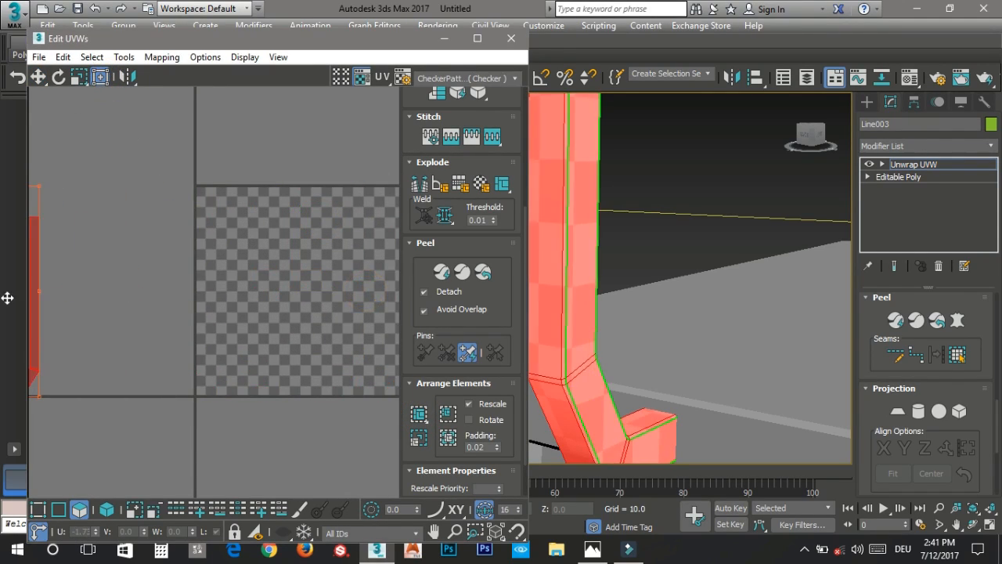
{"action": "scroll", "coordinate": [69, 307], "scroll_direction": "down", "scroll_amount": 3}
{"action": "left_click", "coordinate": [74, 318]}
{"action": "left_click", "coordinate": [258, 170]}
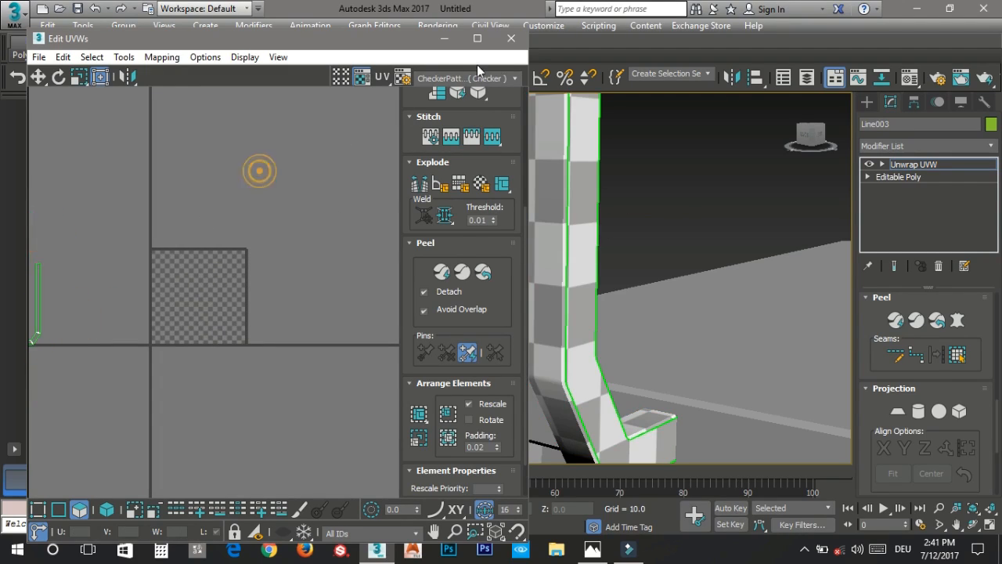
{"action": "left_click", "coordinate": [512, 38]}
{"action": "right_click", "coordinate": [389, 153]}
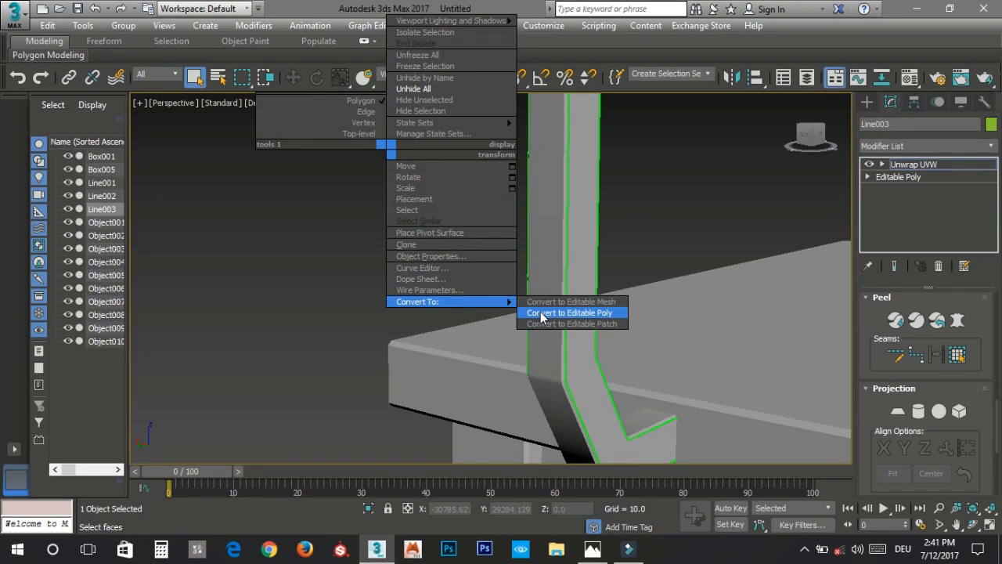
Step: Copy the armrest support across the seat to the opposite side of the chair
{"action": "scroll", "coordinate": [541, 317], "scroll_direction": "down", "scroll_amount": 5}
{"action": "middle_click_drag", "start_coordinate": [523, 319], "coordinate": [609, 342], "text": "alt"}
{"action": "key", "text": "w"}
{"action": "left_click_drag", "start_coordinate": [725, 276], "coordinate": [283, 245], "text": "shift"}
{"action": "left_click", "coordinate": [496, 333]}
{"action": "middle_click_drag", "start_coordinate": [495, 339], "coordinate": [307, 311], "text": "alt"}
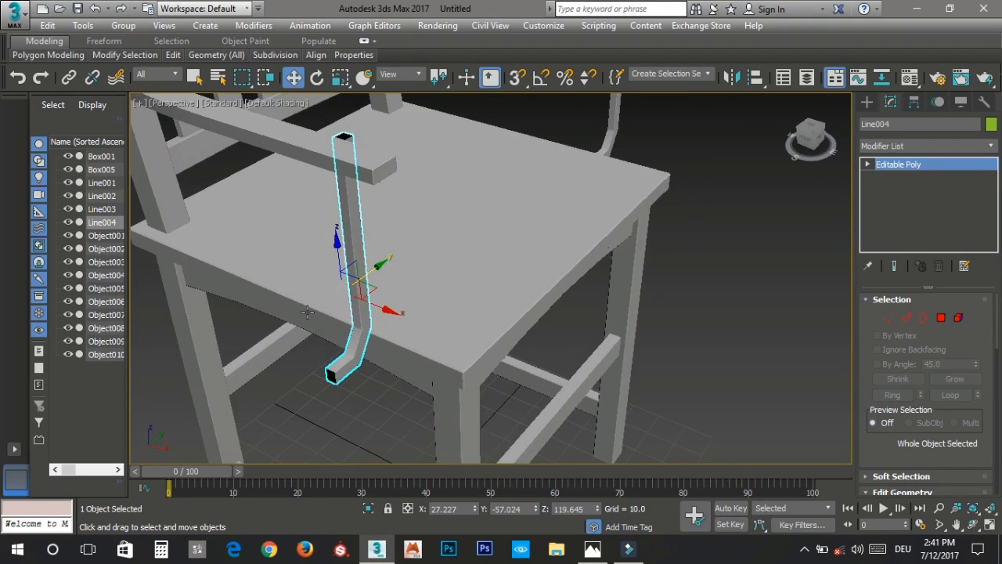
Step: Mirror the copied support and move it so its bent foot meets the seat's side edge
{"action": "left_click", "coordinate": [731, 76]}
{"action": "left_click", "coordinate": [477, 387]}
{"action": "middle_click_drag", "start_coordinate": [470, 385], "coordinate": [365, 373], "text": "alt"}
{"action": "scroll", "coordinate": [365, 374], "scroll_direction": "up", "scroll_amount": 7}
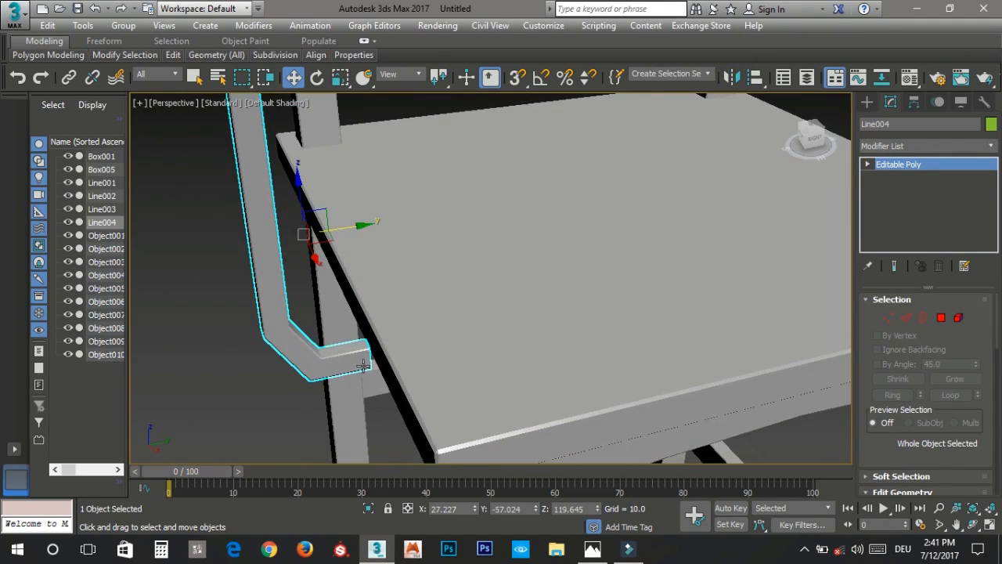
{"action": "left_click_drag", "start_coordinate": [352, 349], "coordinate": [425, 357]}
{"action": "scroll", "coordinate": [428, 335], "scroll_direction": "down", "scroll_amount": 5}
{"action": "left_click", "coordinate": [288, 371]}
Step: Select both armrest supports and copy them along the armrests toward the backrest
{"action": "scroll", "coordinate": [342, 292], "scroll_direction": "down", "scroll_amount": 6}
{"action": "middle_click_drag", "start_coordinate": [376, 342], "coordinate": [613, 340], "text": "alt"}
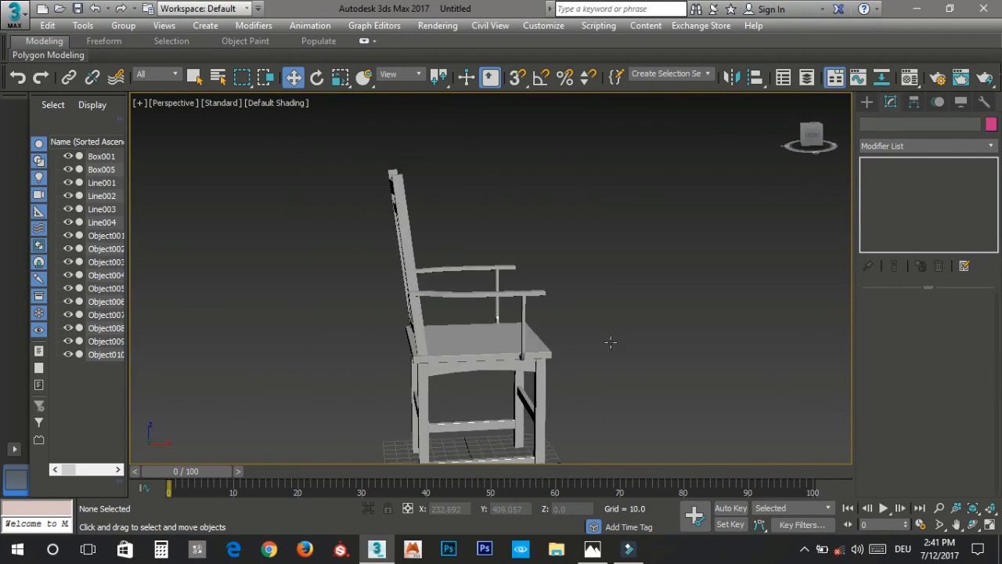
{"action": "scroll", "coordinate": [521, 326], "scroll_direction": "up", "scroll_amount": 5}
{"action": "left_click", "coordinate": [531, 311]}
{"action": "left_click", "coordinate": [480, 296], "text": "ctrl"}
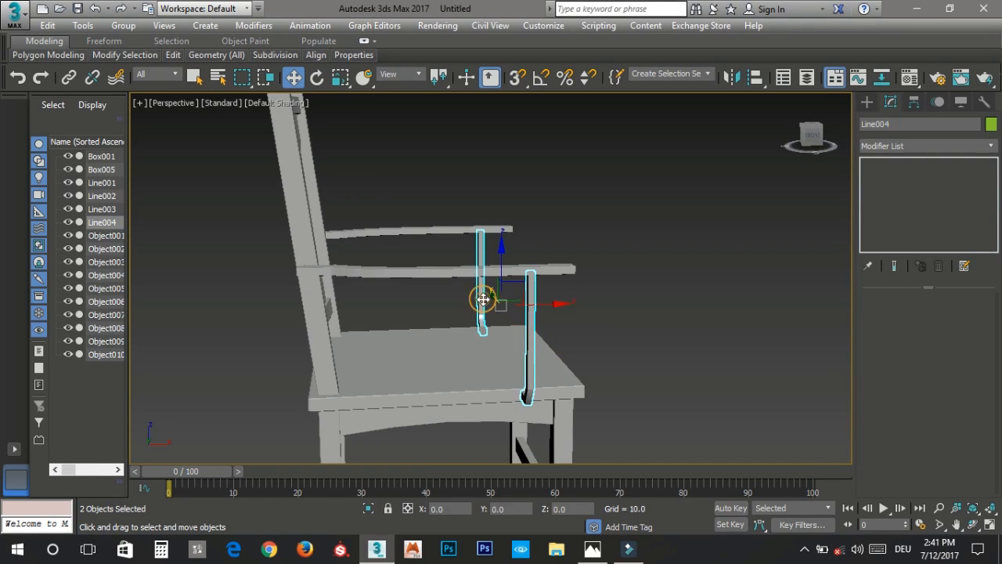
{"action": "left_click_drag", "start_coordinate": [520, 311], "coordinate": [444, 321], "text": "shift"}
{"action": "left_click", "coordinate": [505, 336]}
Step: Inspect the armrest supports from several angles and compare the chair with the reference photo download.jpg
{"action": "mouse_move", "coordinate": [505, 337]}
{"action": "middle_mouse_down", "text": "alt"}
{"action": "mouse_move", "coordinate": [356, 313]}
{"action": "mouse_move", "coordinate": [293, 354]}
{"action": "middle_mouse_up", "text": "alt"}
{"action": "left_click", "coordinate": [185, 379]}
{"action": "scroll", "coordinate": [428, 357], "scroll_direction": "down", "scroll_amount": 5}
{"action": "middle_click_drag", "start_coordinate": [428, 357], "coordinate": [337, 333], "text": "alt"}
{"action": "scroll", "coordinate": [351, 319], "scroll_direction": "up", "scroll_amount": 3}
{"action": "middle_click_drag", "start_coordinate": [417, 345], "coordinate": [492, 342]}
{"action": "middle_click_drag", "start_coordinate": [492, 342], "coordinate": [588, 343], "text": "alt"}
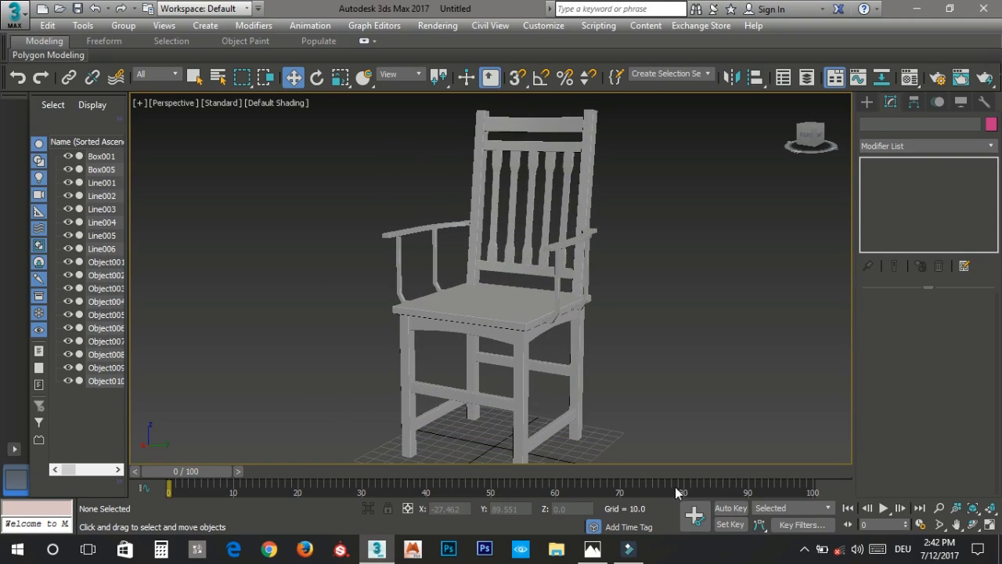
{"action": "left_click", "coordinate": [592, 549]}
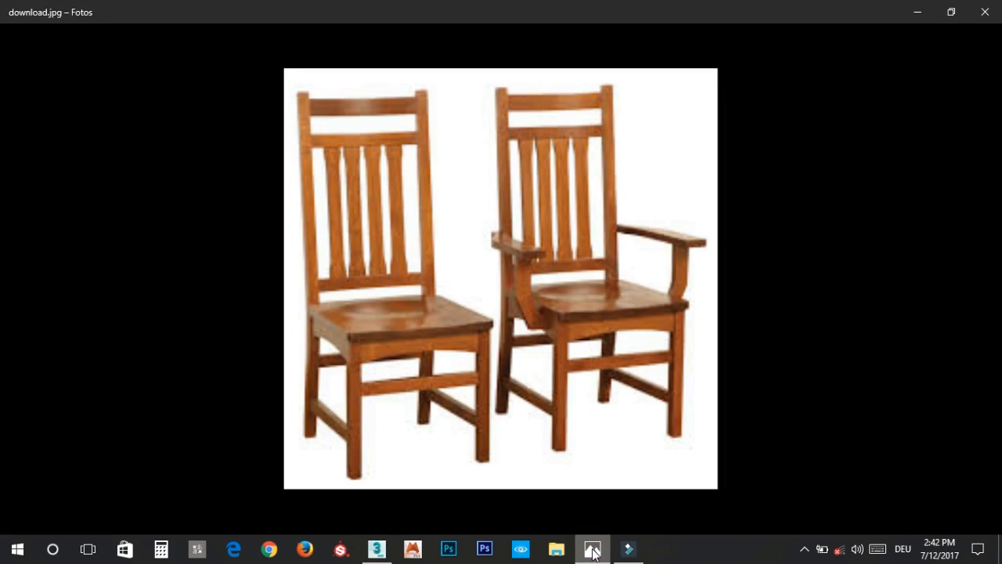
{"action": "left_click", "coordinate": [592, 550]}
{"action": "middle_click_drag", "start_coordinate": [486, 394], "coordinate": [509, 385], "text": "alt"}
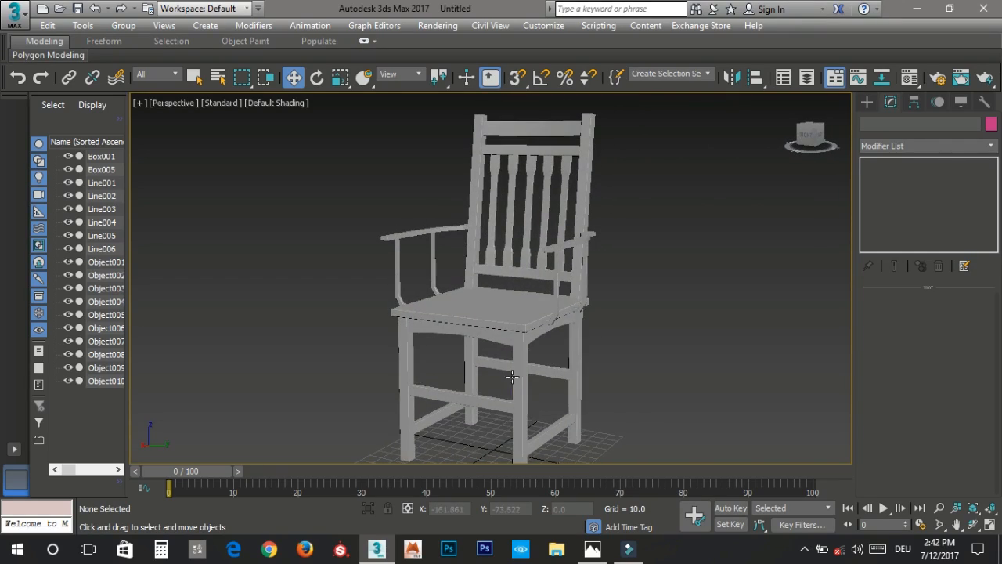
Step: Try the chair without the rear pair of armrest supports and restore the deleted pair
{"action": "key", "text": "ctrl+z"}
{"action": "key", "text": "Delete"}
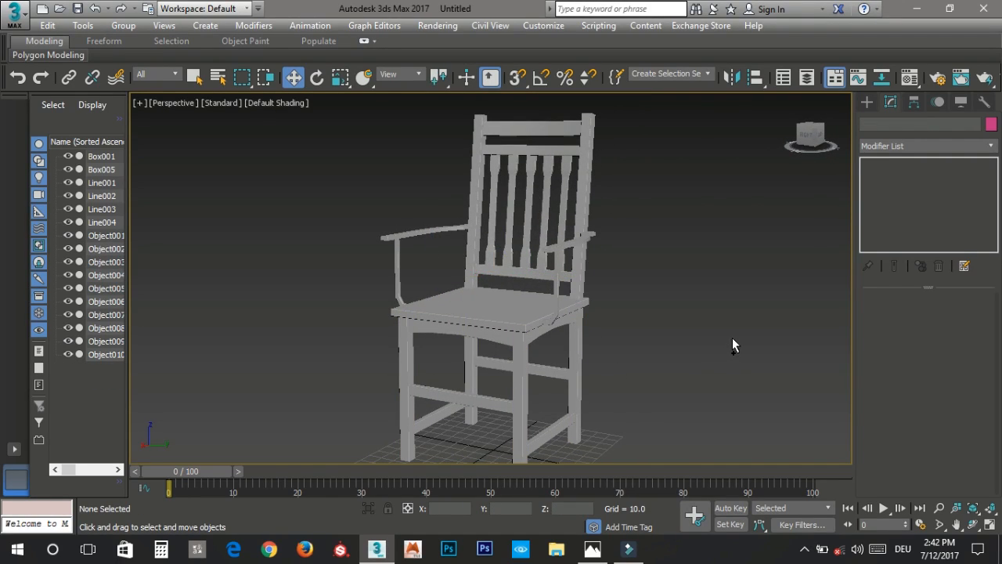
{"action": "middle_click_drag", "start_coordinate": [733, 339], "coordinate": [576, 353], "text": "alt"}
{"action": "key", "text": "ctrl+z"}
Step: Move the rear pair of supports forward along the armrests, close behind the front pair
{"action": "middle_click_drag", "start_coordinate": [490, 371], "coordinate": [579, 371], "text": "alt"}
{"action": "scroll", "coordinate": [490, 284], "scroll_direction": "up", "scroll_amount": 3}
{"action": "left_click_drag", "start_coordinate": [455, 288], "coordinate": [561, 312]}
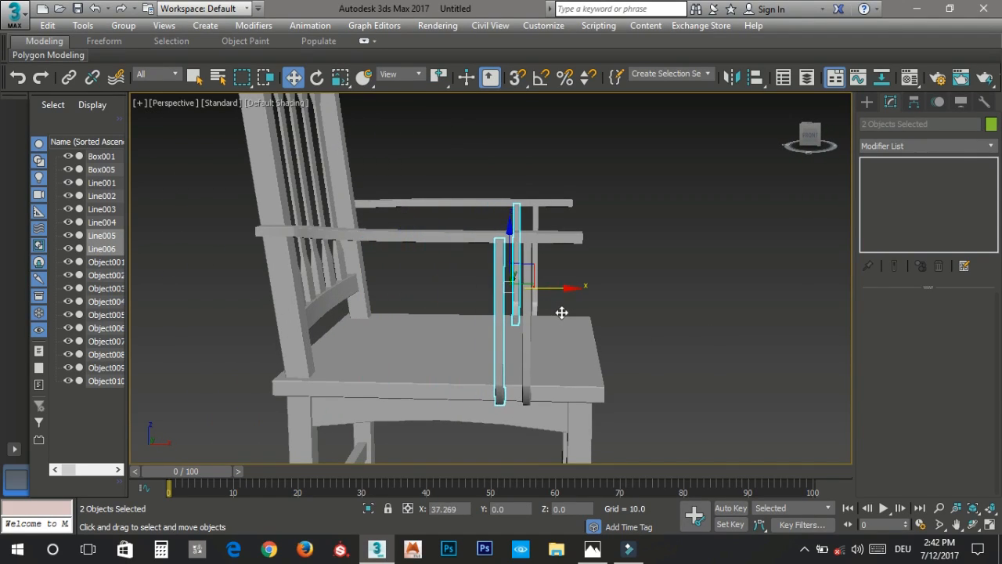
{"action": "scroll", "coordinate": [693, 306], "scroll_direction": "down", "scroll_amount": 5}
{"action": "middle_click_drag", "start_coordinate": [711, 313], "coordinate": [573, 335], "text": "alt"}
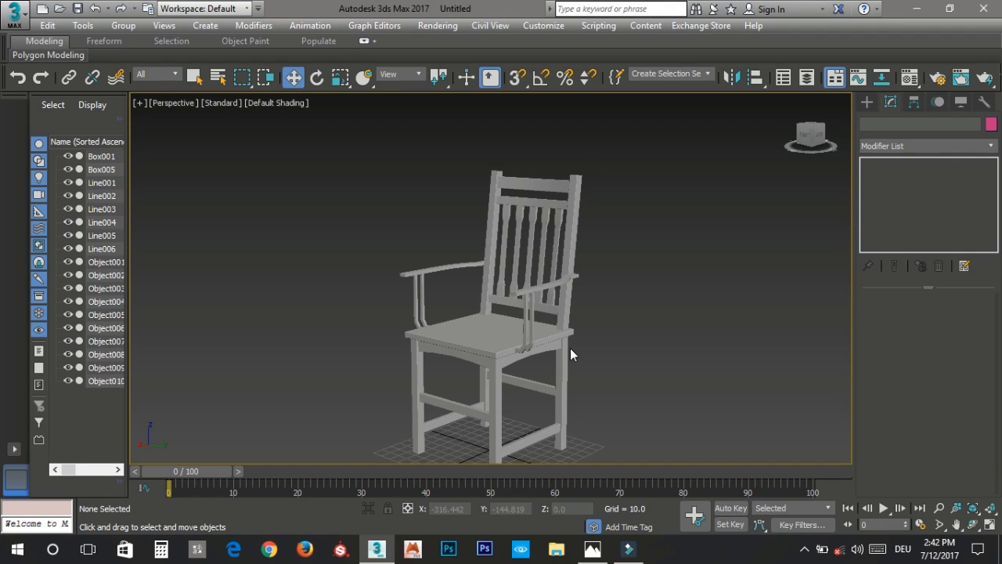
Step: Select the lower stretcher between the chair legs and apply an Unwrap UVW modifier to it
{"action": "scroll", "coordinate": [570, 355], "scroll_direction": "up", "scroll_amount": 2}
{"action": "middle_click_drag", "start_coordinate": [577, 358], "coordinate": [433, 419], "text": "alt"}
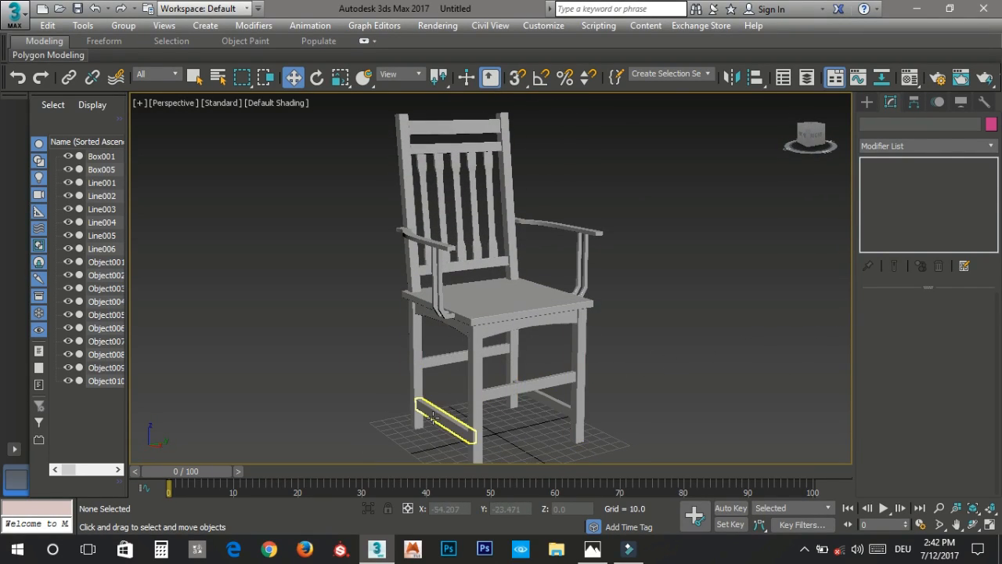
{"action": "left_click", "coordinate": [432, 419]}
{"action": "scroll", "coordinate": [470, 376], "scroll_direction": "up", "scroll_amount": 8}
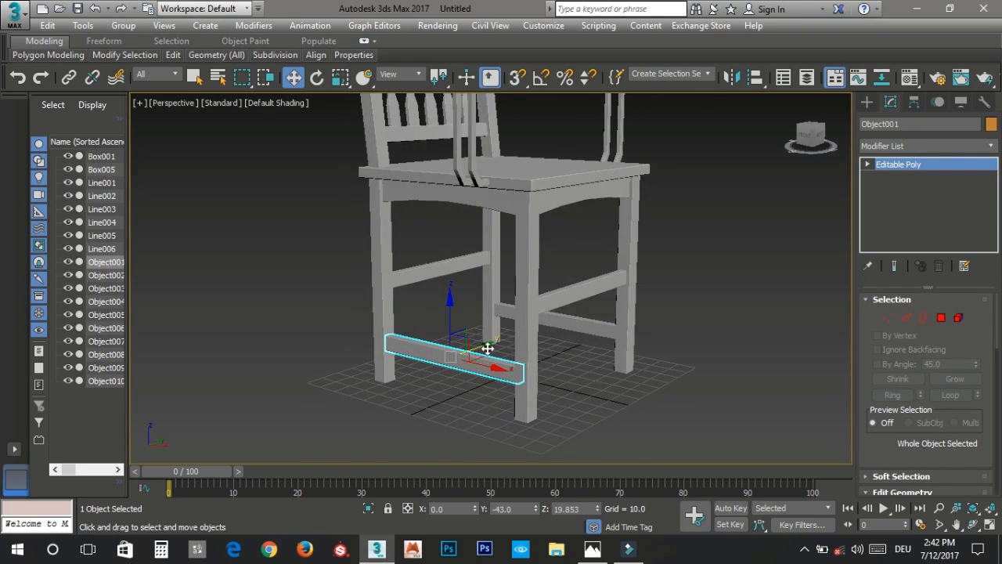
{"action": "scroll", "coordinate": [487, 347], "scroll_direction": "up", "scroll_amount": 5}
{"action": "left_click", "coordinate": [254, 25]}
{"action": "left_click", "coordinate": [282, 188]}
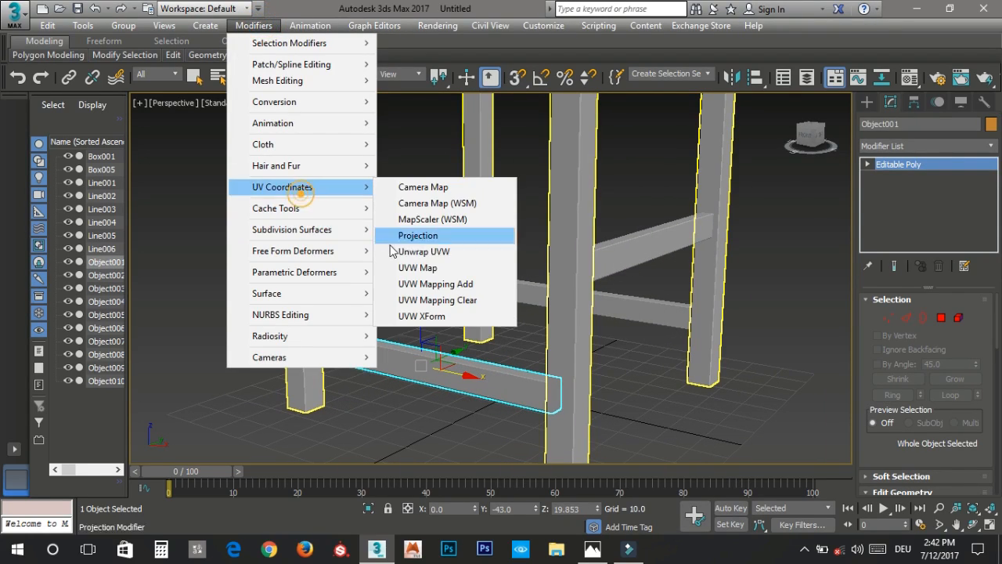
{"action": "left_click", "coordinate": [442, 252]}
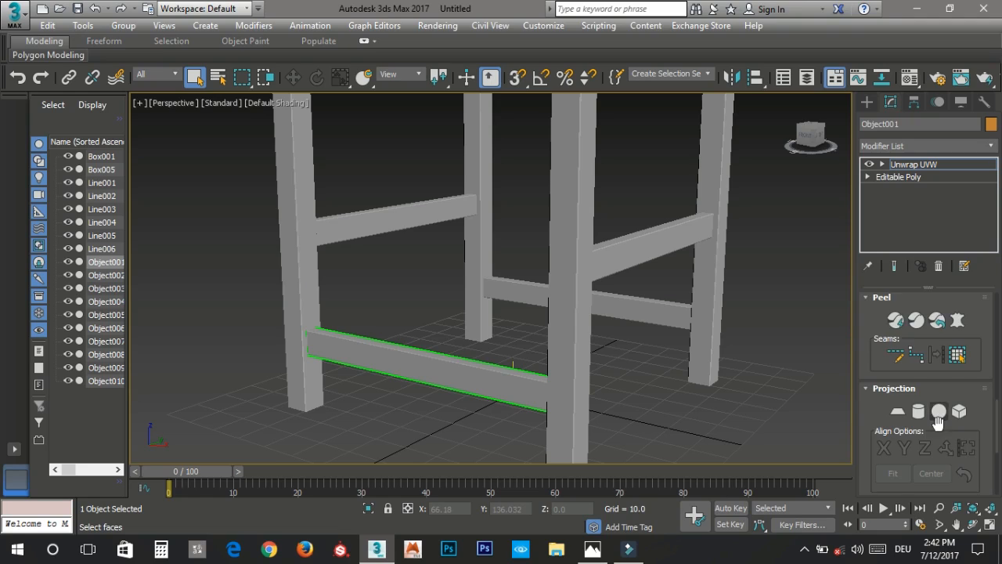
Step: Open the UV editor and examine the stretcher's UV layout
{"action": "scroll", "coordinate": [943, 418], "scroll_direction": "down", "scroll_amount": 3}
{"action": "scroll", "coordinate": [945, 411], "scroll_direction": "up", "scroll_amount": 6}
{"action": "scroll", "coordinate": [936, 338], "scroll_direction": "up", "scroll_amount": 4}
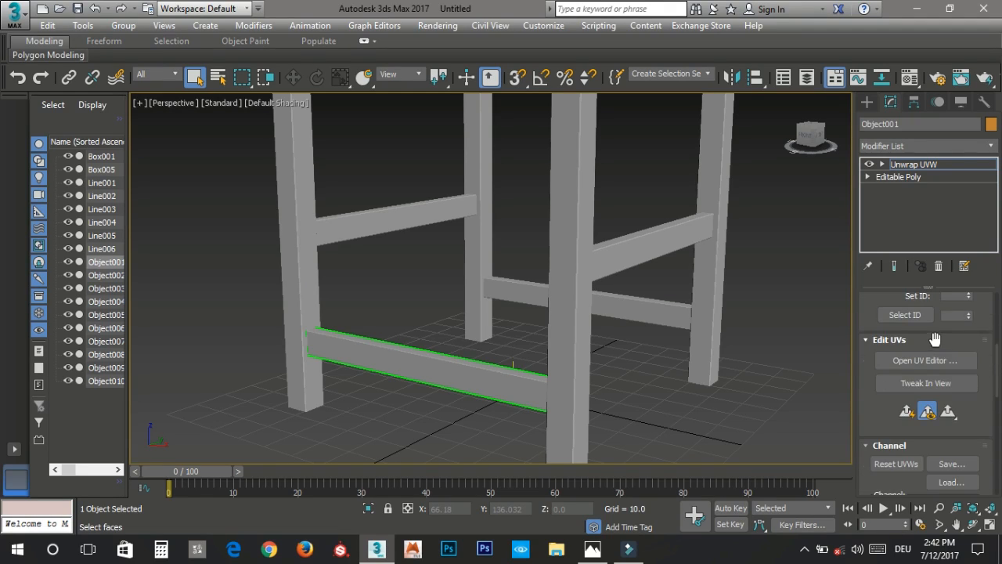
{"action": "left_click", "coordinate": [925, 382]}
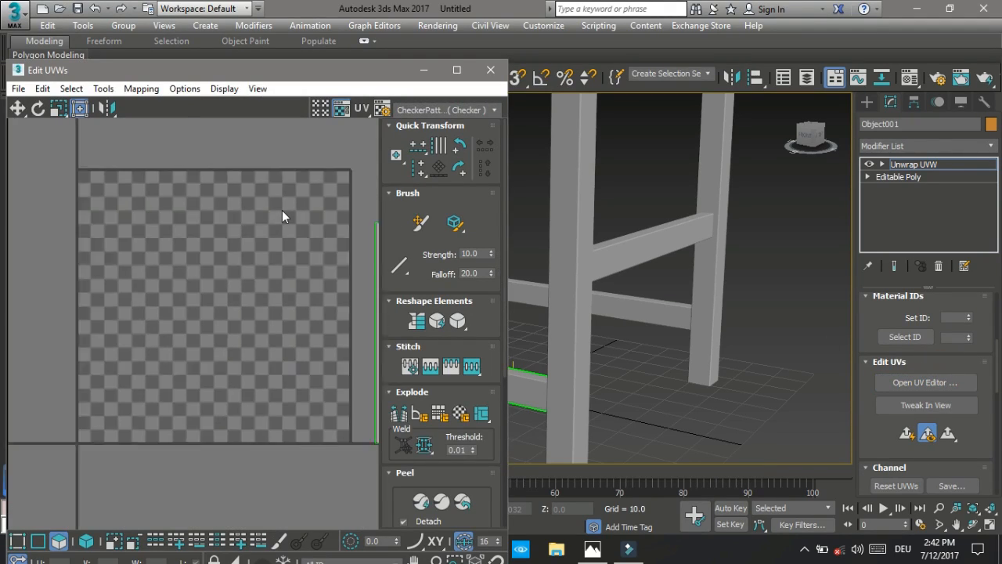
{"action": "scroll", "coordinate": [282, 215], "scroll_direction": "down", "scroll_amount": 5}
{"action": "middle_click_drag", "start_coordinate": [305, 222], "coordinate": [171, 268]}
{"action": "scroll", "coordinate": [171, 268], "scroll_direction": "up", "scroll_amount": 2}
{"action": "middle_click_drag", "start_coordinate": [565, 301], "coordinate": [678, 288]}
{"action": "scroll", "coordinate": [678, 288], "scroll_direction": "up", "scroll_amount": 2}
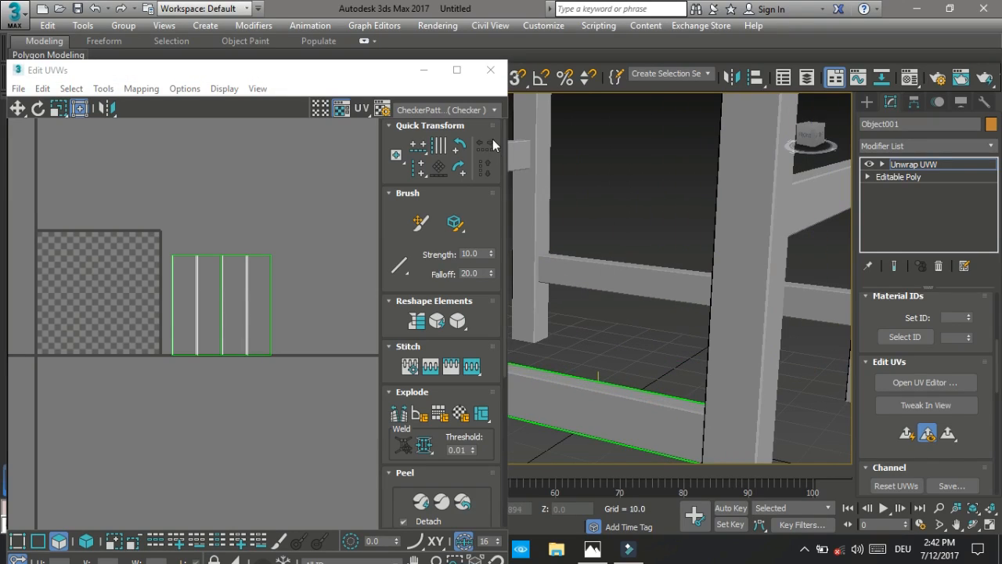
Step: Close the UV editor and convert the unwrapped stretcher to an Editable Poly
{"action": "left_click", "coordinate": [488, 73]}
{"action": "right_click", "coordinate": [577, 249]}
{"action": "left_click", "coordinate": [739, 417]}
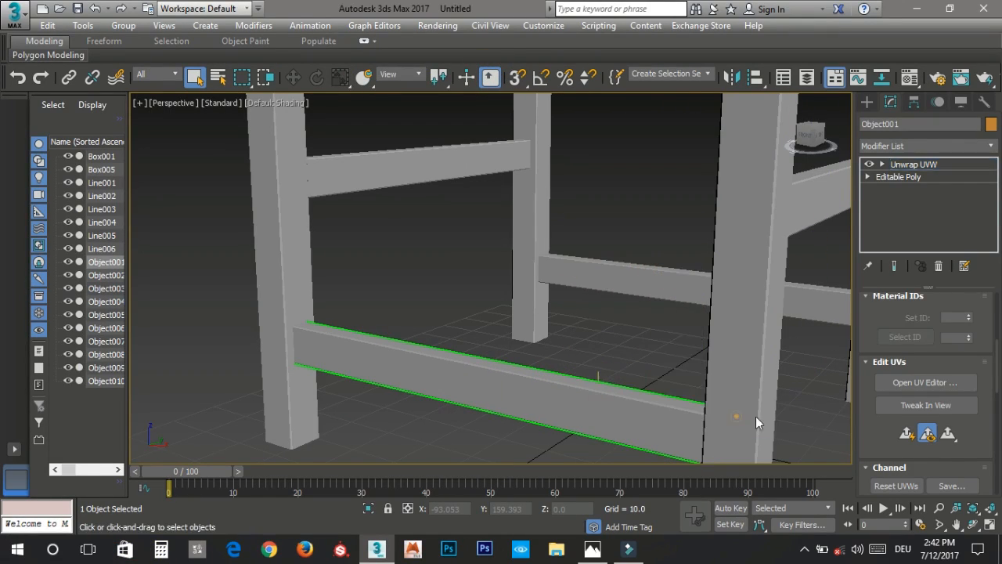
Step: Attach the other leg stretchers to the selected stretcher
{"action": "scroll", "coordinate": [935, 424], "scroll_direction": "down", "scroll_amount": 6}
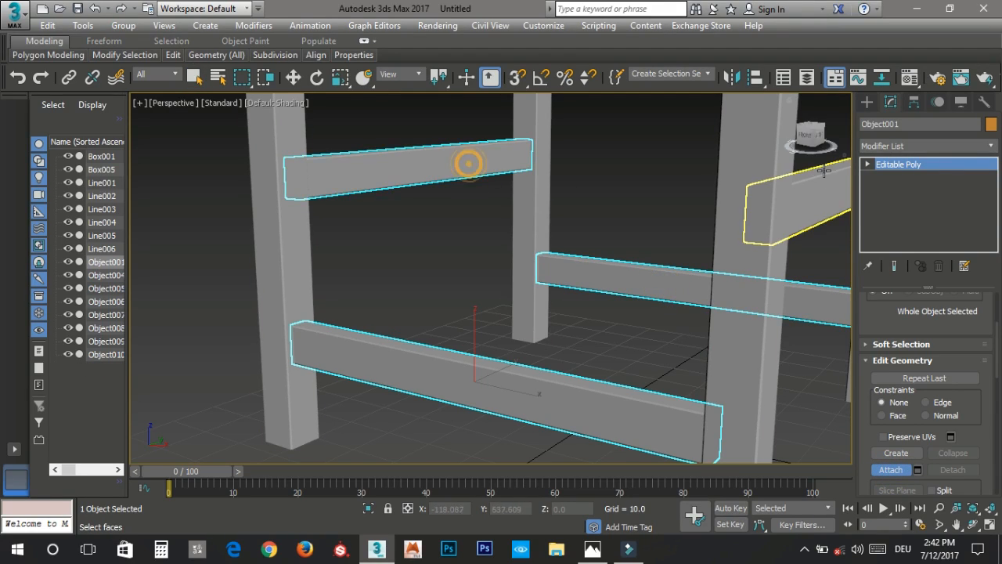
{"action": "left_click", "coordinate": [831, 208]}
{"action": "scroll", "coordinate": [814, 209], "scroll_direction": "down", "scroll_amount": 5}
{"action": "key", "text": "4"}
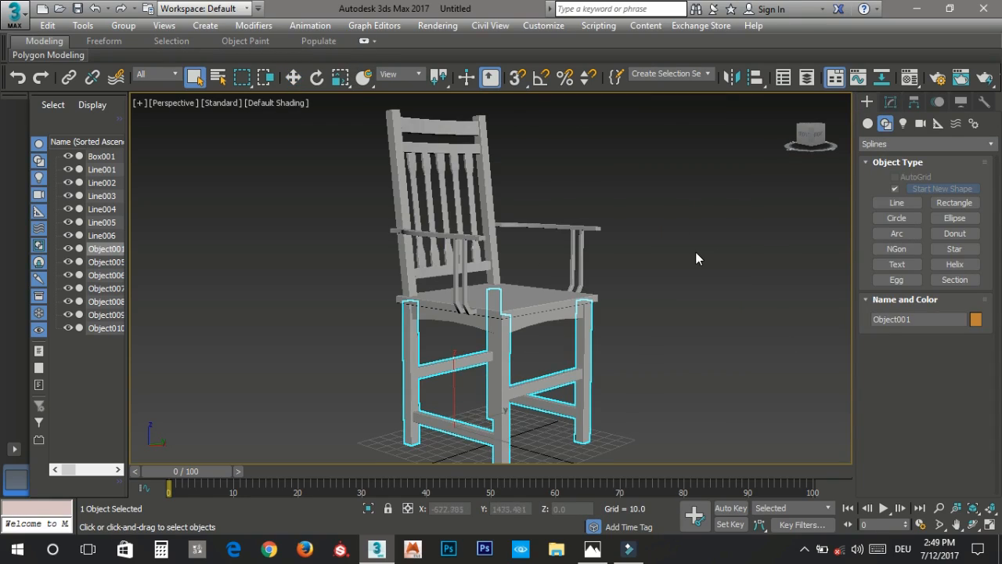
Step: Convert the leg frame to an Editable Poly and attach the apron under the seat, both armrests and their supports to it
{"action": "right_click", "coordinate": [695, 252]}
{"action": "mouse_move", "coordinate": [752, 400]}
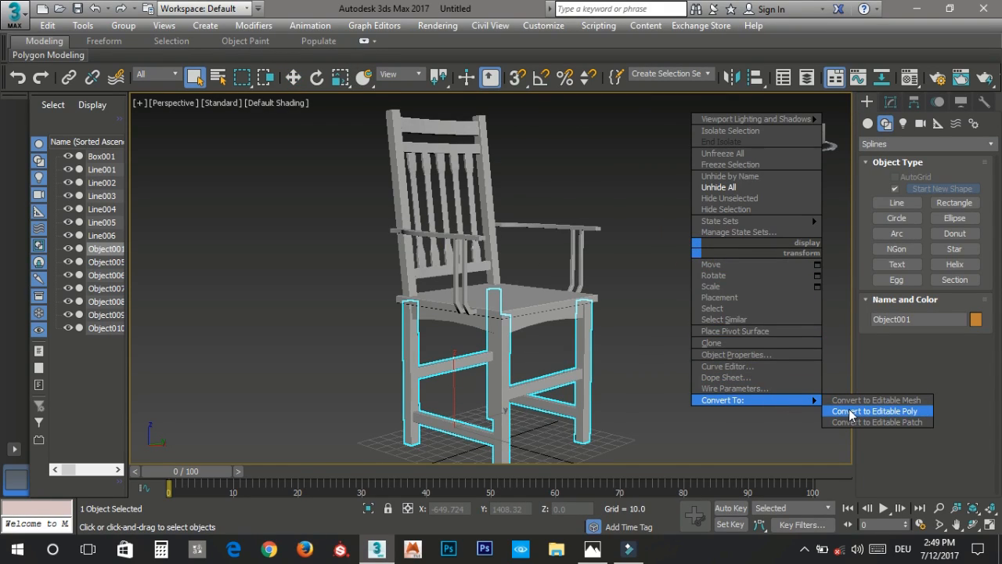
{"action": "left_click", "coordinate": [850, 411]}
{"action": "left_click", "coordinate": [892, 469]}
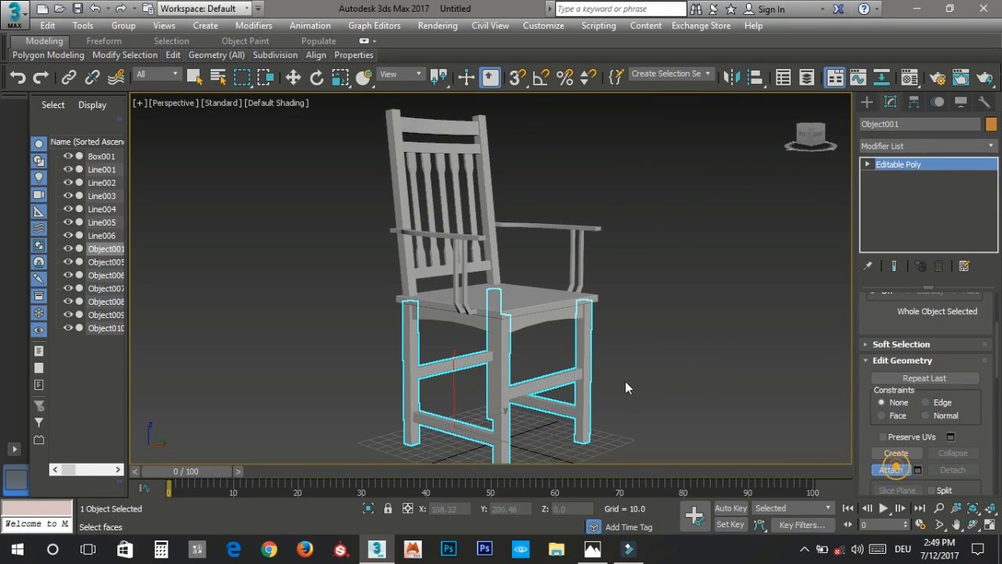
{"action": "left_click", "coordinate": [474, 321]}
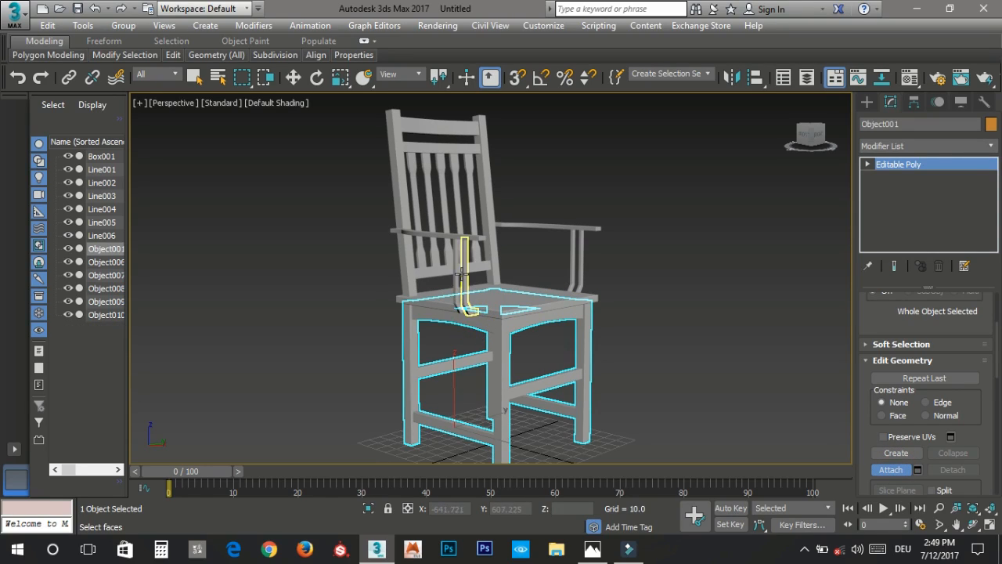
{"action": "left_click", "coordinate": [462, 255]}
{"action": "left_click", "coordinate": [439, 231]}
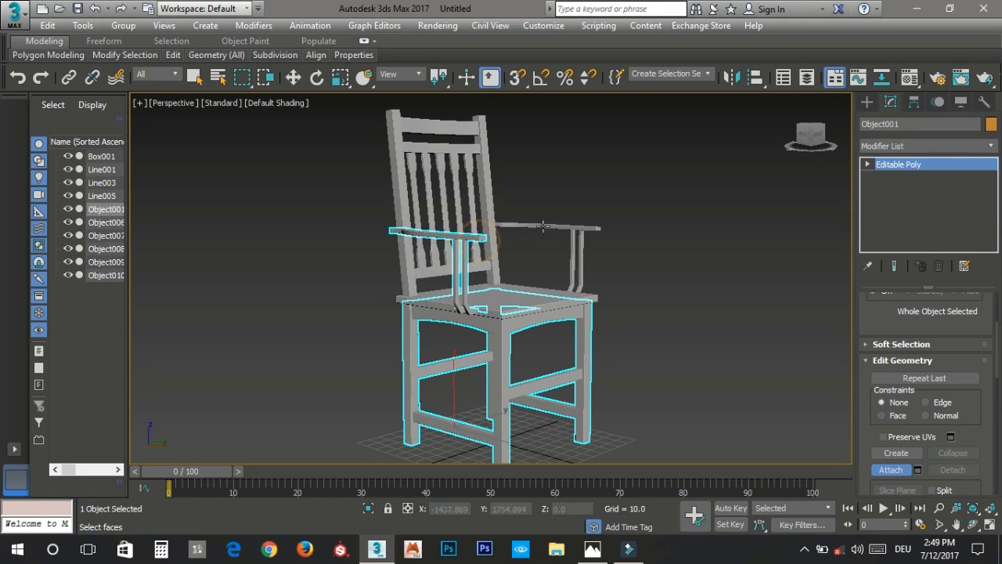
{"action": "left_click", "coordinate": [537, 229]}
{"action": "left_click", "coordinate": [574, 246]}
{"action": "left_click", "coordinate": [571, 247]}
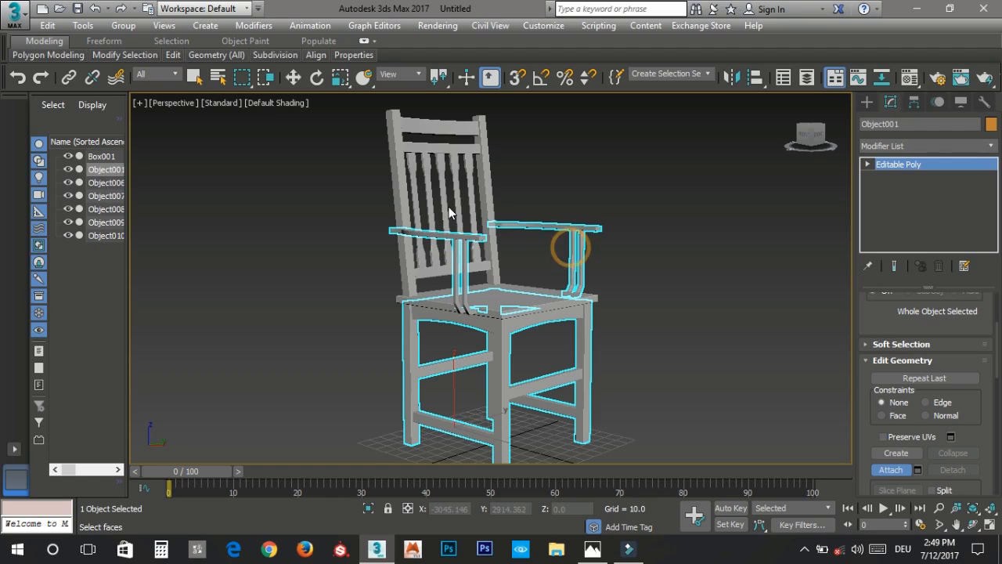
Step: Attach the backrest posts, rails and slats to the chair frame
{"action": "left_click", "coordinate": [484, 167]}
{"action": "left_click", "coordinate": [462, 148]}
{"action": "left_click", "coordinate": [455, 131]}
{"action": "left_click", "coordinate": [421, 259]}
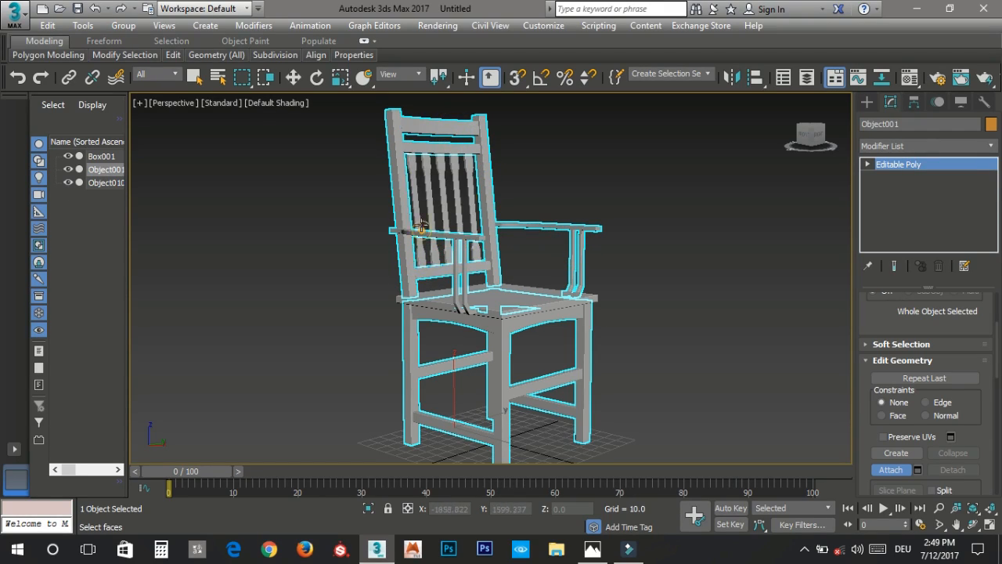
{"action": "left_click", "coordinate": [422, 210]}
Step: Attach the seat to the chair frame so the whole chair is one object
{"action": "middle_click_drag", "start_coordinate": [487, 241], "coordinate": [470, 299], "text": "alt"}
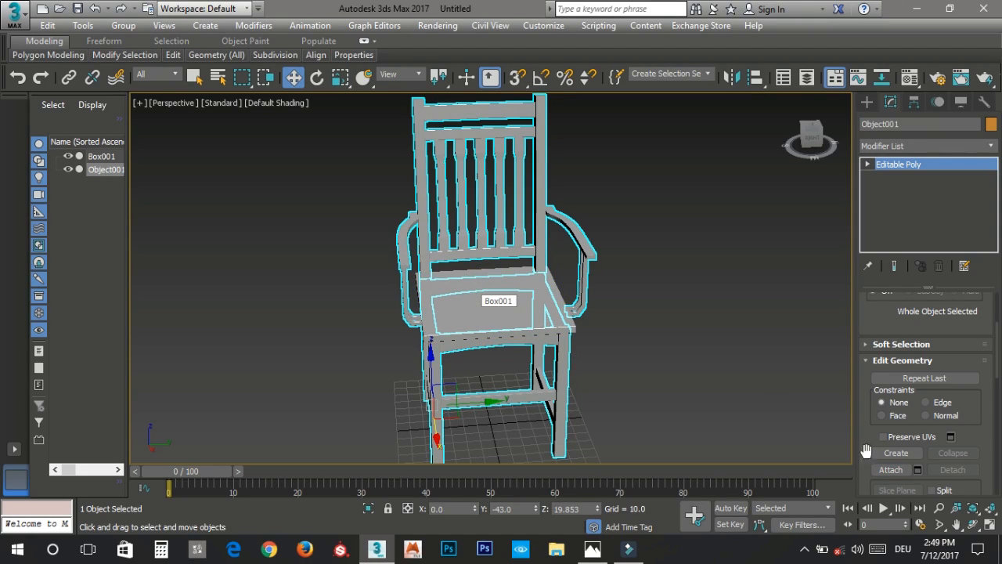
{"action": "left_click", "coordinate": [450, 311]}
{"action": "key", "text": "w"}
{"action": "left_click_drag", "start_coordinate": [522, 321], "coordinate": [344, 156]}
{"action": "key", "text": "ctrl+z"}
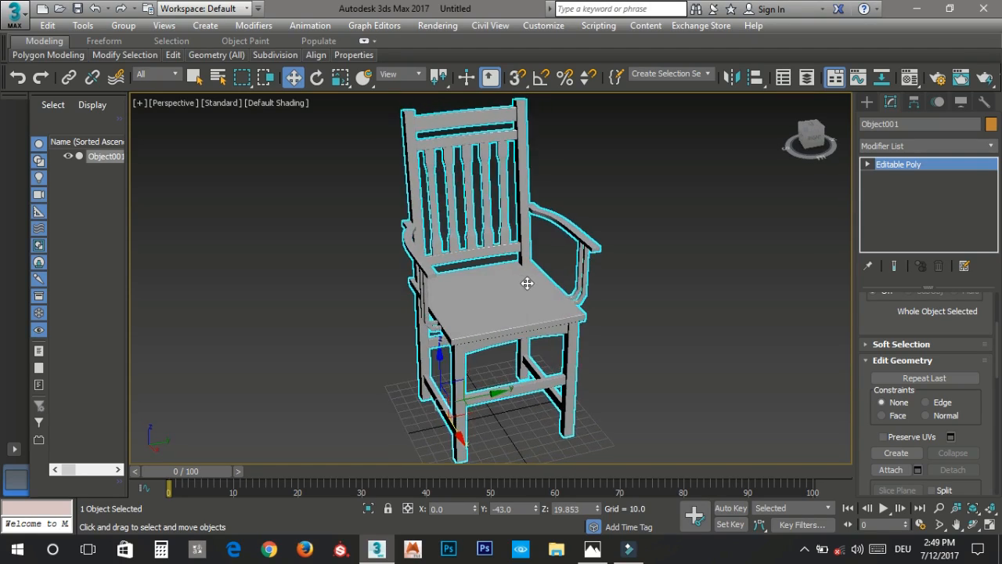
{"action": "left_click", "coordinate": [261, 27]}
{"action": "mouse_move", "coordinate": [298, 187]}
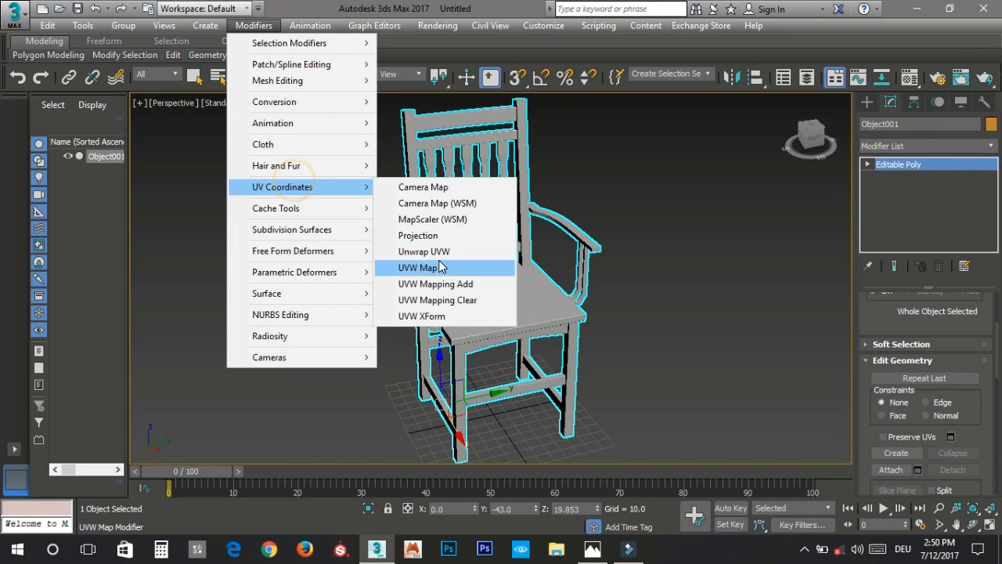
{"action": "left_click", "coordinate": [440, 264]}
{"action": "key", "text": "ctrl+z"}
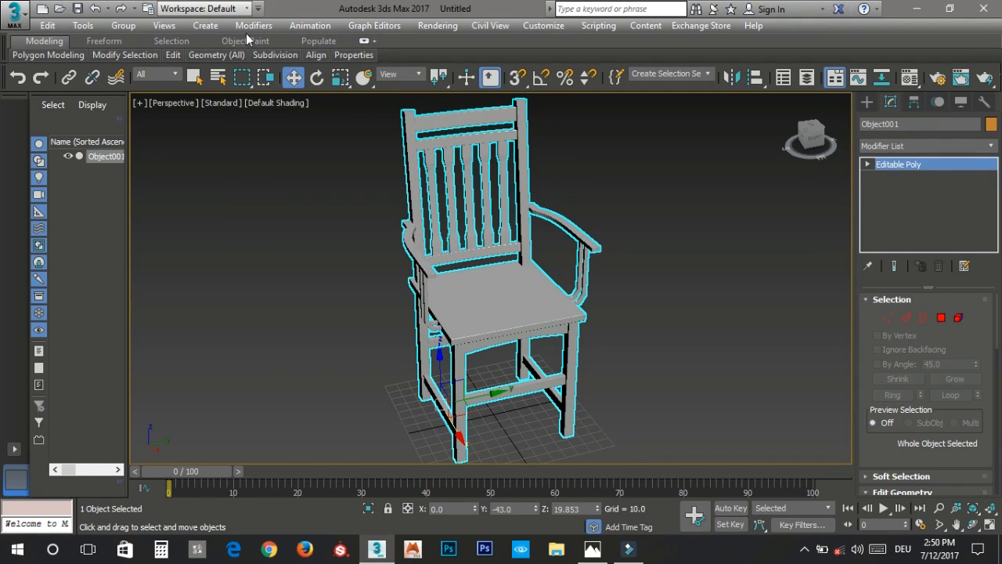
Step: Apply an Unwrap UVW modifier to the complete chair and open its UV editor
{"action": "left_click", "coordinate": [253, 26]}
{"action": "mouse_move", "coordinate": [303, 187]}
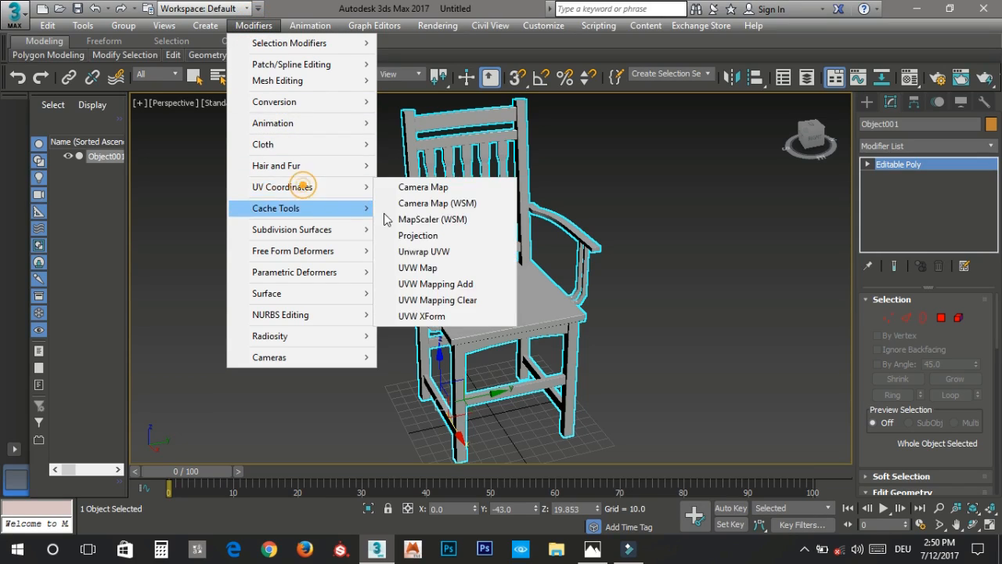
{"action": "left_click", "coordinate": [425, 253]}
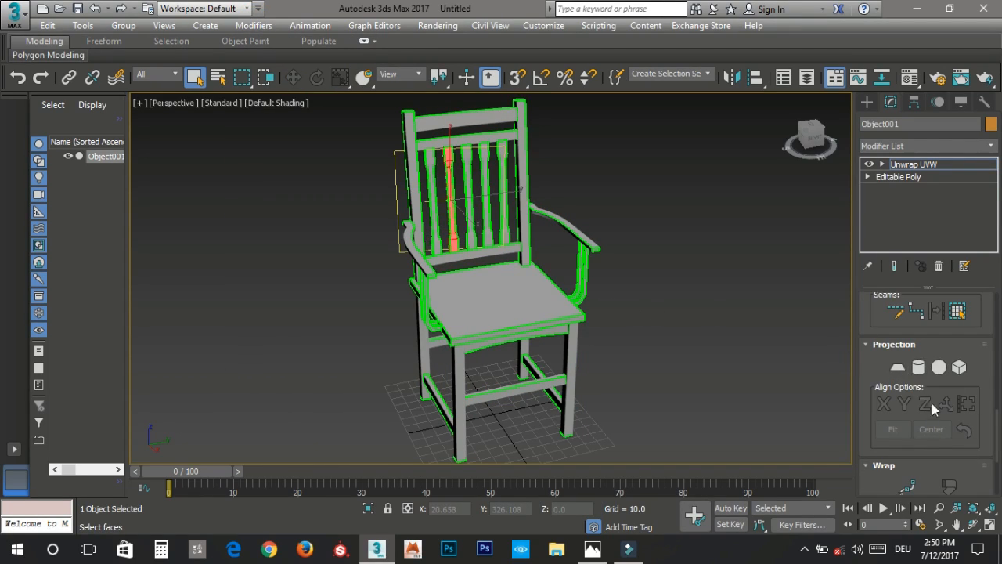
{"action": "scroll", "coordinate": [932, 403], "scroll_direction": "up", "scroll_amount": 5}
{"action": "left_click", "coordinate": [925, 296]}
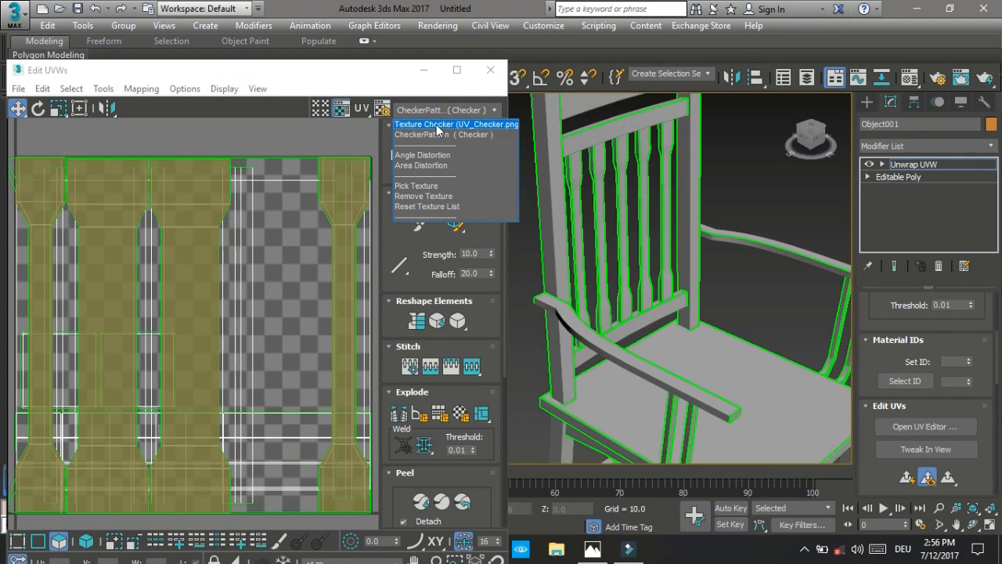
Step: Show the UV_Checker.png texture on the chair and pack all its UV elements with Rescale on and 0.02 padding
{"action": "left_click", "coordinate": [437, 126]}
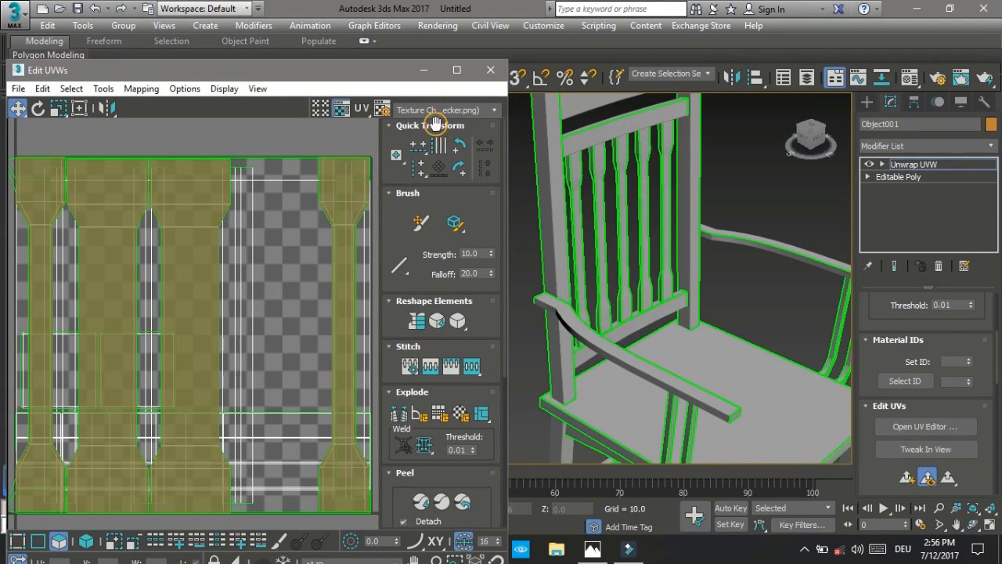
{"action": "key", "text": "ctrl+a"}
{"action": "scroll", "coordinate": [440, 292], "scroll_direction": "down", "scroll_amount": 5}
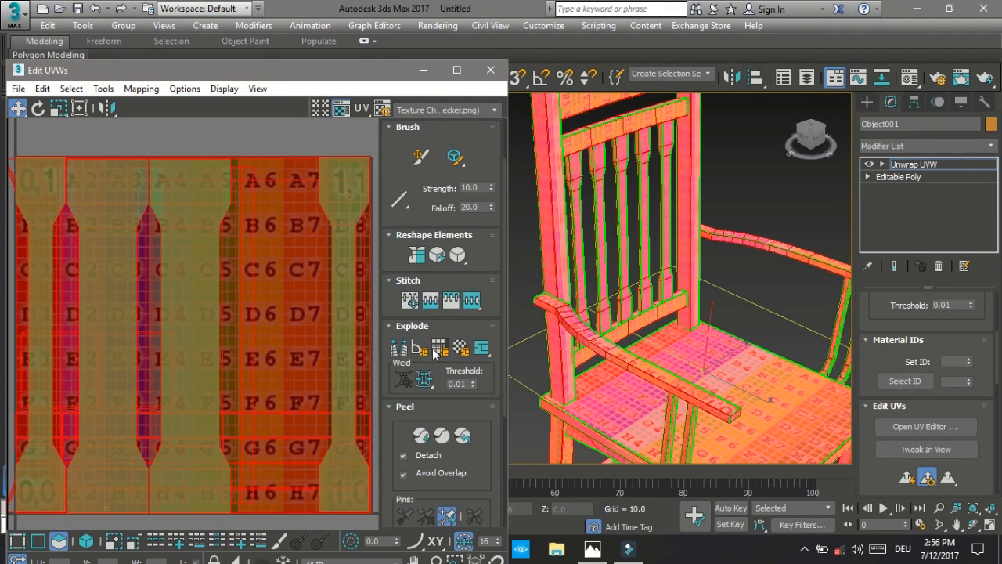
{"action": "left_click", "coordinate": [400, 426]}
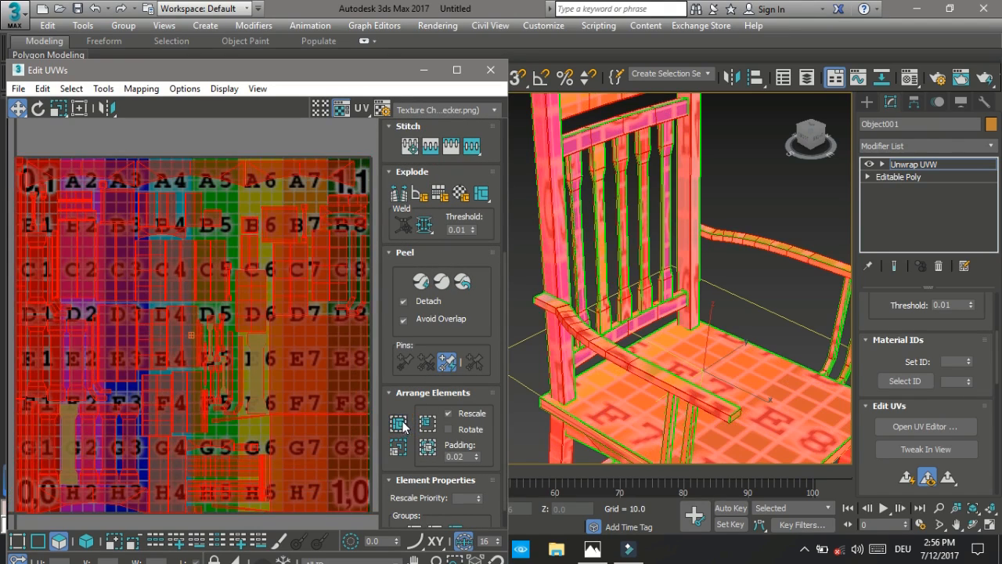
{"action": "left_click", "coordinate": [278, 126]}
Step: Examine the checker texture on the curved armrest and find the matching polygons in the UV layout
{"action": "mouse_move", "coordinate": [583, 377]}
{"action": "middle_mouse_down", "text": "alt"}
{"action": "mouse_move", "coordinate": [597, 234]}
{"action": "mouse_move", "coordinate": [637, 264]}
{"action": "mouse_move", "coordinate": [315, 280]}
{"action": "mouse_move", "coordinate": [489, 318]}
{"action": "mouse_move", "coordinate": [581, 392]}
{"action": "middle_mouse_up", "text": "alt"}
{"action": "left_click", "coordinate": [566, 318]}
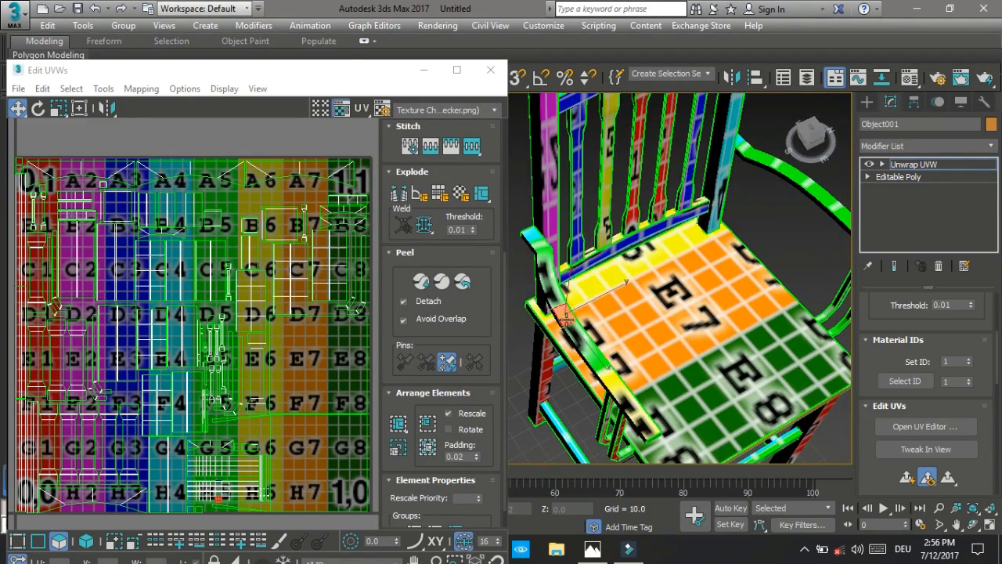
{"action": "scroll", "coordinate": [548, 291], "scroll_direction": "up", "scroll_amount": 5}
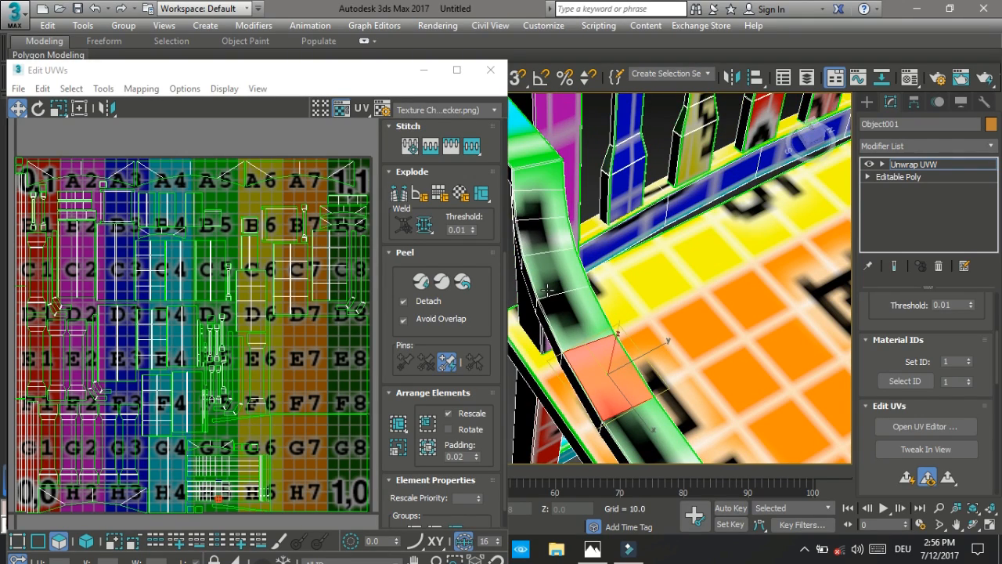
{"action": "scroll", "coordinate": [219, 413], "scroll_direction": "up", "scroll_amount": 3}
{"action": "scroll", "coordinate": [219, 413], "scroll_direction": "up", "scroll_amount": 3}
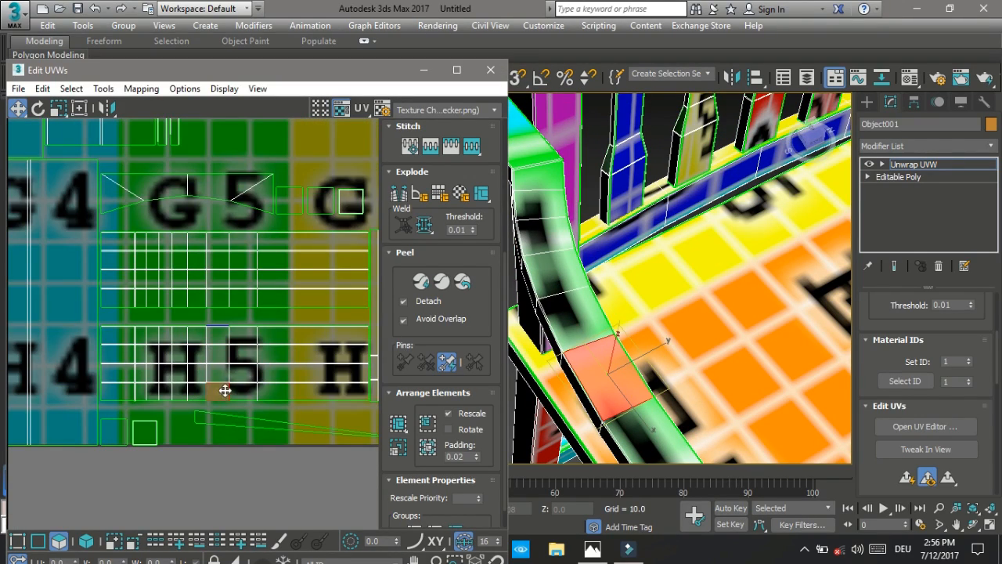
{"action": "left_click", "coordinate": [221, 373]}
{"action": "scroll", "coordinate": [221, 374], "scroll_direction": "down", "scroll_amount": 3}
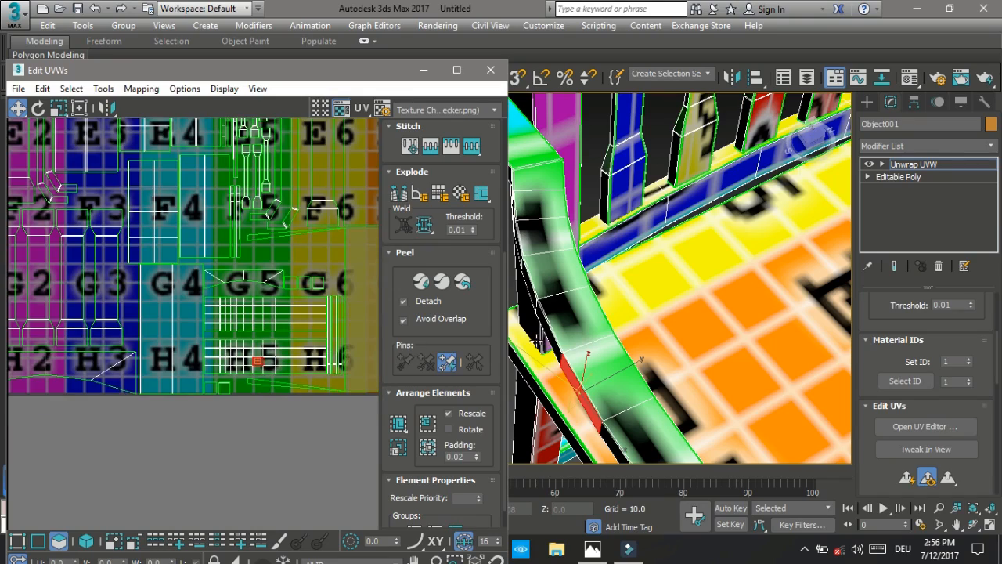
{"action": "scroll", "coordinate": [629, 341], "scroll_direction": "down", "scroll_amount": 3}
{"action": "scroll", "coordinate": [701, 349], "scroll_direction": "down", "scroll_amount": 4}
Step: Inspect the checker texture on the apron, legs and stretchers from several angles
{"action": "middle_click_drag", "start_coordinate": [701, 349], "coordinate": [650, 301], "text": "alt"}
{"action": "middle_click_drag", "start_coordinate": [699, 391], "coordinate": [669, 218]}
{"action": "scroll", "coordinate": [669, 218], "scroll_direction": "up", "scroll_amount": 2}
{"action": "middle_click_drag", "start_coordinate": [641, 294], "coordinate": [613, 257], "text": "alt"}
{"action": "left_click", "coordinate": [605, 220]}
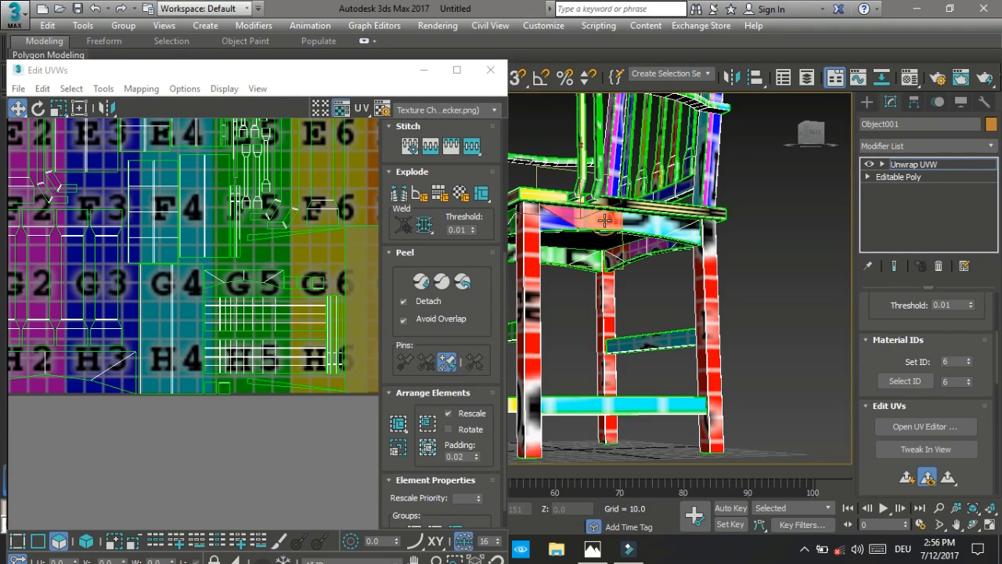
{"action": "scroll", "coordinate": [348, 266], "scroll_direction": "down", "scroll_amount": 5}
{"action": "scroll", "coordinate": [347, 262], "scroll_direction": "up", "scroll_amount": 5}
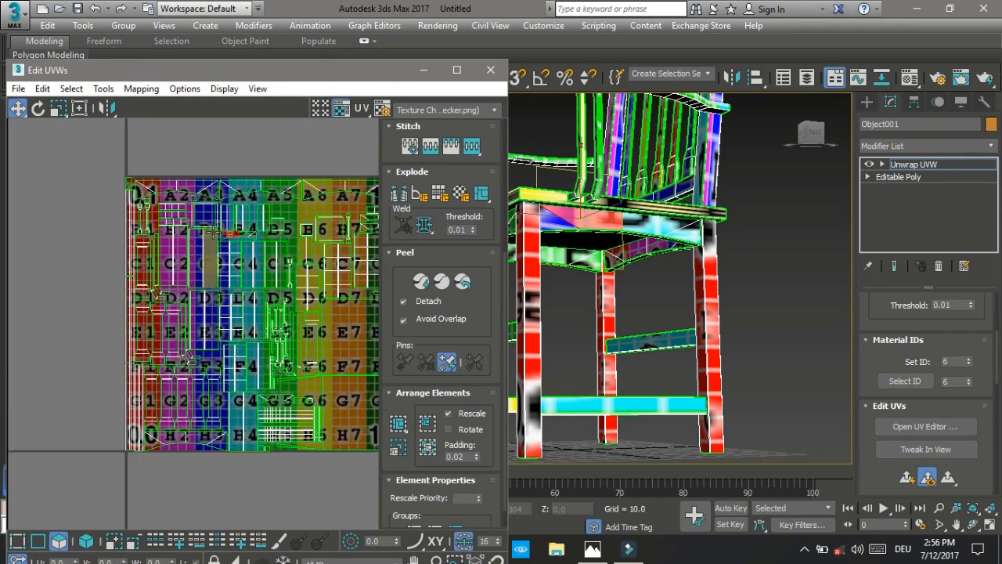
{"action": "middle_click_drag", "start_coordinate": [633, 269], "coordinate": [743, 284], "text": "alt"}
{"action": "middle_click_drag", "start_coordinate": [601, 272], "coordinate": [767, 295]}
{"action": "middle_click_drag", "start_coordinate": [627, 286], "coordinate": [758, 379]}
Step: Clear the face selection and look over the chair's complete packed UV layout
{"action": "left_click", "coordinate": [561, 249]}
{"action": "left_click", "coordinate": [493, 71]}
{"action": "scroll", "coordinate": [313, 192], "scroll_direction": "down", "scroll_amount": 5}
{"action": "middle_click_drag", "start_coordinate": [273, 191], "coordinate": [163, 224]}
{"action": "scroll", "coordinate": [219, 213], "scroll_direction": "up", "scroll_amount": 3}
{"action": "middle_click_drag", "start_coordinate": [227, 220], "coordinate": [227, 216]}
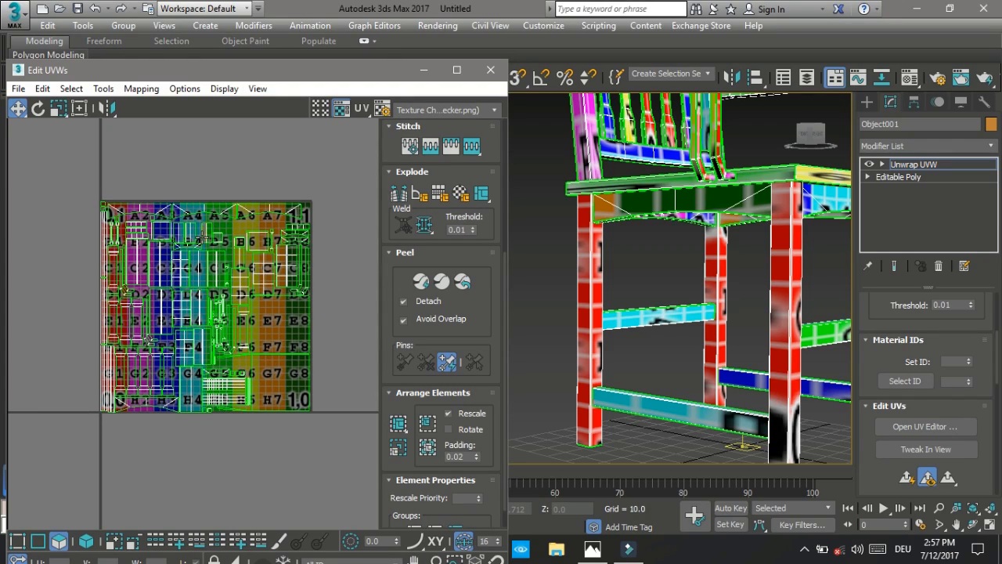
{"action": "scroll", "coordinate": [200, 244], "scroll_direction": "up", "scroll_amount": 3}
Step: Close the UV editor and convert the unwrapped chair to an Editable Poly
{"action": "left_click", "coordinate": [491, 70]}
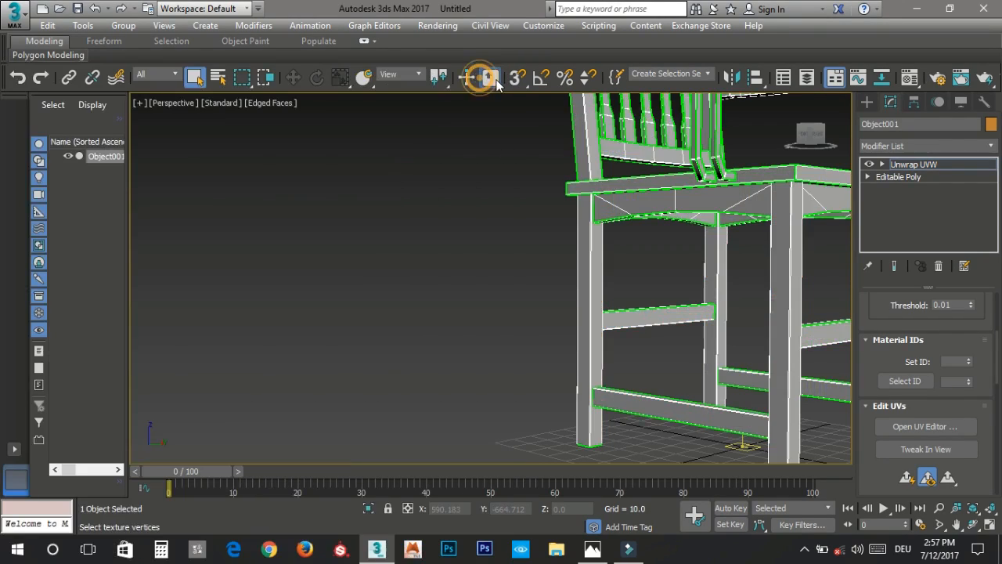
{"action": "middle_click_drag", "start_coordinate": [672, 179], "coordinate": [488, 245]}
{"action": "scroll", "coordinate": [416, 235], "scroll_direction": "down", "scroll_amount": 1}
{"action": "scroll", "coordinate": [480, 250], "scroll_direction": "down", "scroll_amount": 1}
{"action": "right_click", "coordinate": [488, 234]}
{"action": "mouse_move", "coordinate": [559, 383]}
{"action": "left_click", "coordinate": [642, 394]}
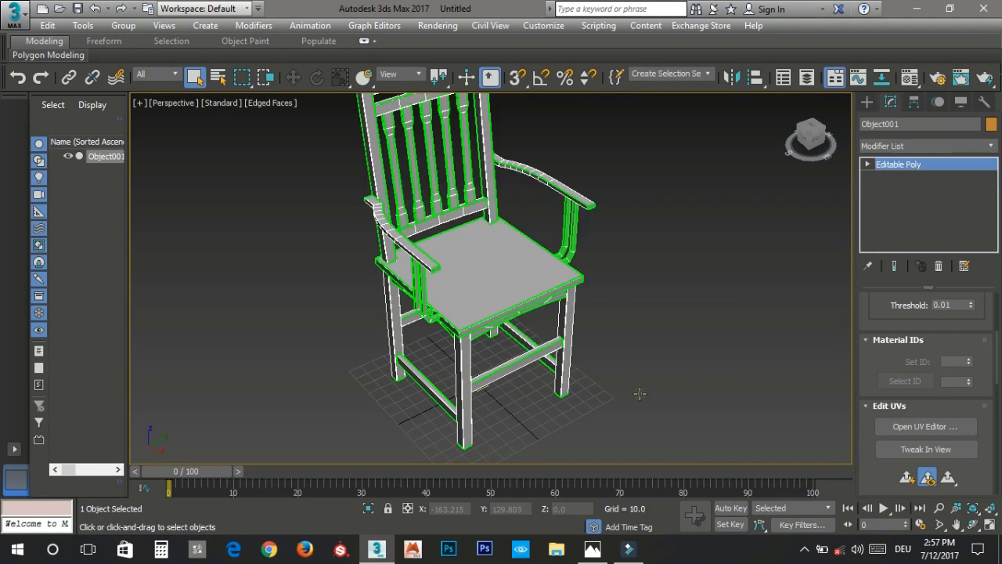
Step: Center the chair's pivot point on the object
{"action": "middle_click_drag", "start_coordinate": [639, 362], "coordinate": [591, 313], "text": "alt"}
{"action": "left_click", "coordinate": [913, 103]}
{"action": "left_click", "coordinate": [932, 202]}
{"action": "left_click", "coordinate": [931, 278]}
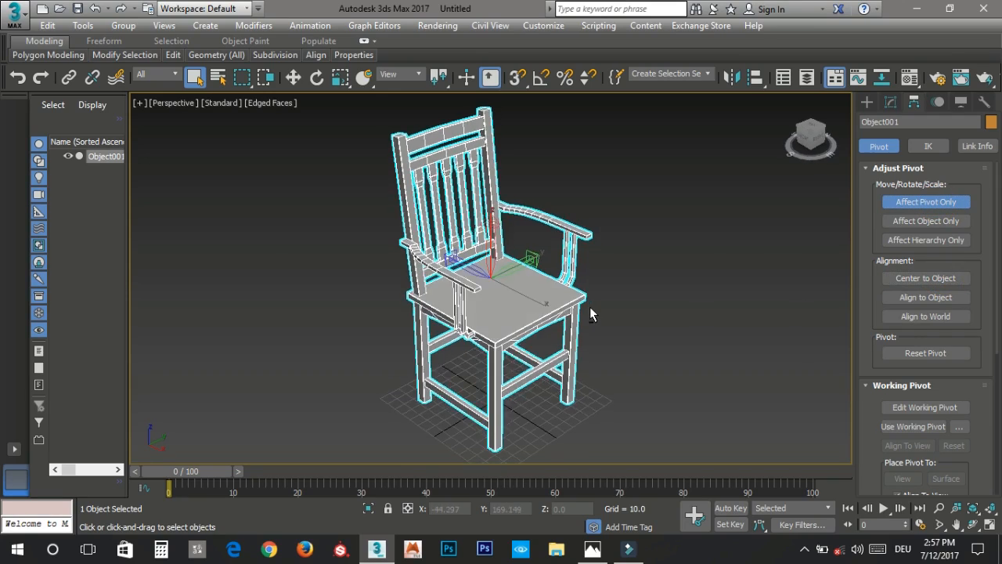
{"action": "key", "text": "alt+w"}
{"action": "key", "text": "alt+w"}
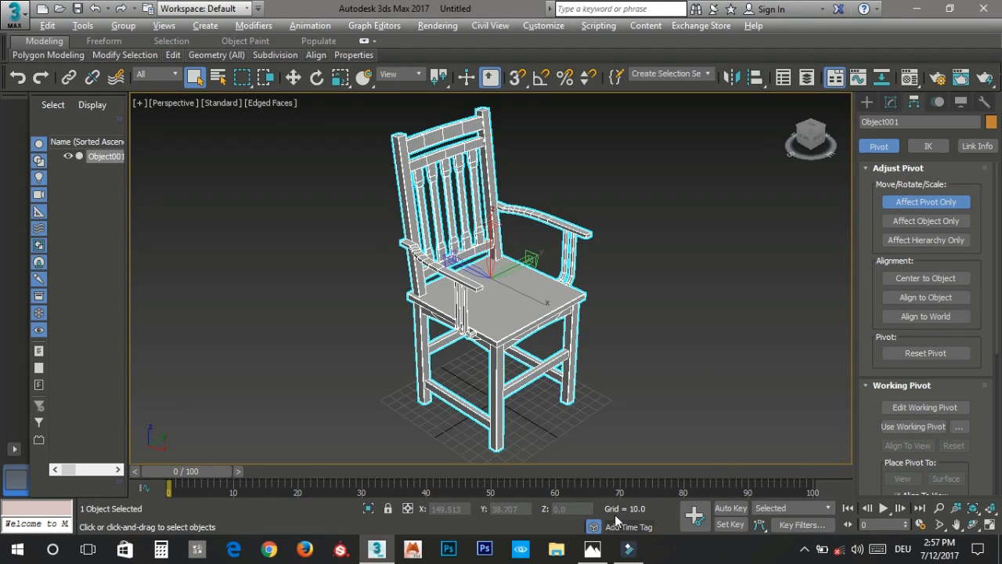
Step: Lower the chair's pivot to Z 0 at its feet and finish the pivot adjustment
{"action": "middle_click_drag", "start_coordinate": [582, 426], "coordinate": [587, 414]}
{"action": "key", "text": "r"}
{"action": "key", "text": "w"}
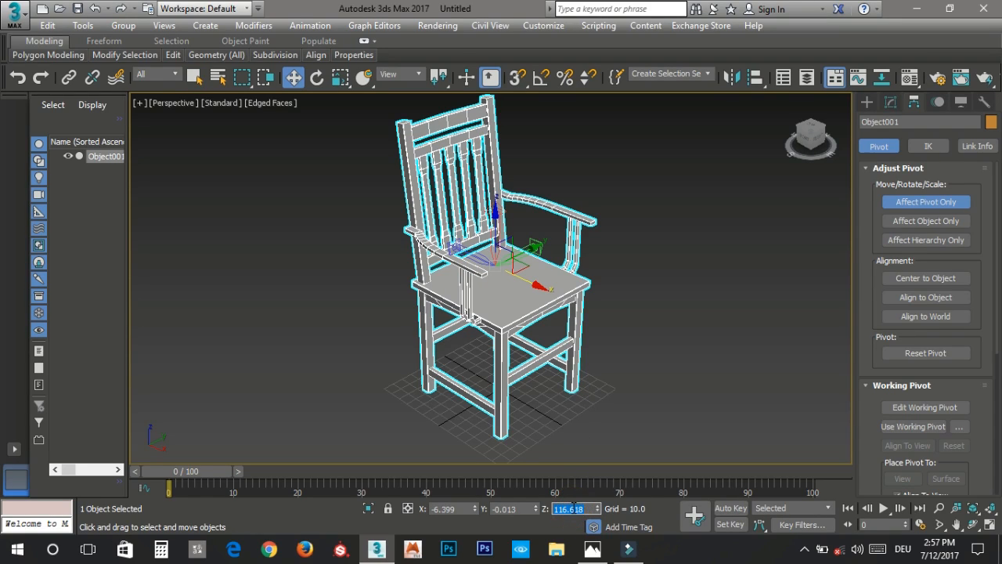
{"action": "key", "text": "Return"}
{"action": "mouse_move", "coordinate": [566, 404]}
{"action": "middle_mouse_down", "text": "alt"}
{"action": "mouse_move", "coordinate": [617, 339]}
{"action": "mouse_move", "coordinate": [555, 389]}
{"action": "middle_mouse_up", "text": "alt"}
{"action": "left_click", "coordinate": [925, 202]}
Step: Turn off the edged-faces display and reselect the chair
{"action": "left_click", "coordinate": [719, 280]}
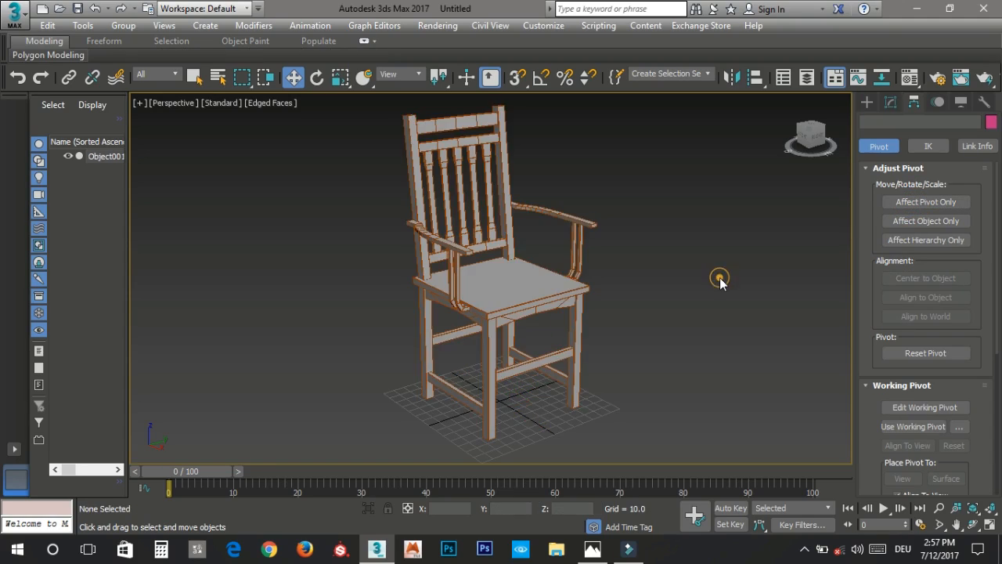
{"action": "key", "text": "F4"}
{"action": "mouse_move", "coordinate": [719, 278]}
{"action": "middle_mouse_down", "text": "alt"}
{"action": "mouse_move", "coordinate": [613, 292]}
{"action": "mouse_move", "coordinate": [531, 252]}
{"action": "mouse_move", "coordinate": [526, 165]}
{"action": "mouse_move", "coordinate": [674, 272]}
{"action": "mouse_move", "coordinate": [590, 289]}
{"action": "middle_mouse_up", "text": "alt"}
{"action": "left_click", "coordinate": [525, 287]}
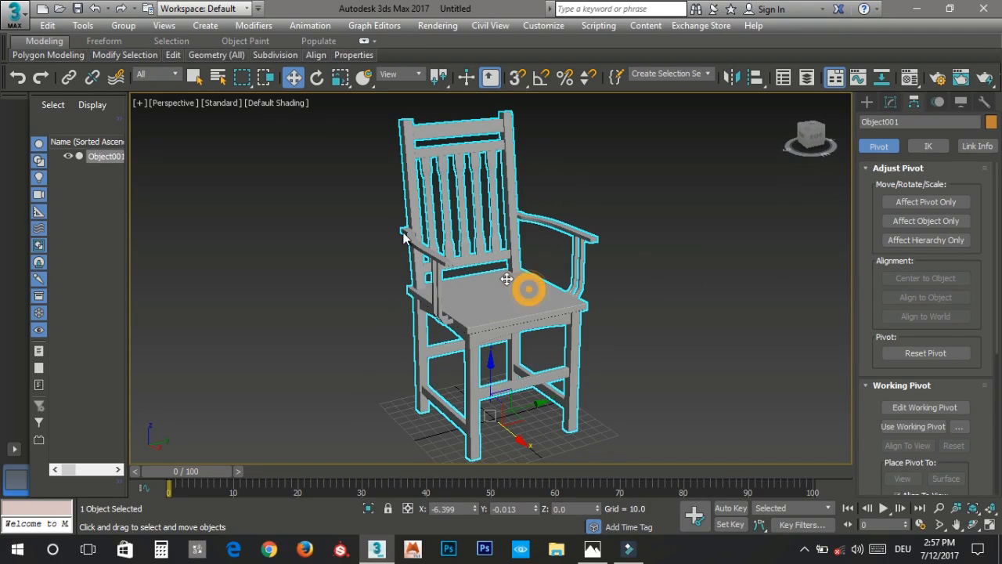
Step: Export the chair to the Desktop as an FBX file named Chair_wood_01
{"action": "left_click", "coordinate": [14, 16]}
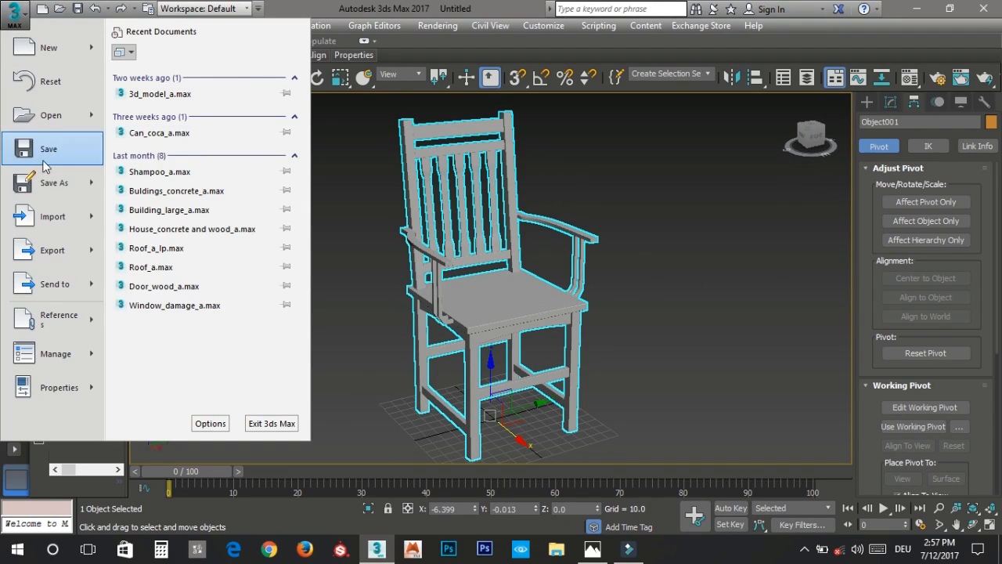
{"action": "left_click", "coordinate": [52, 248]}
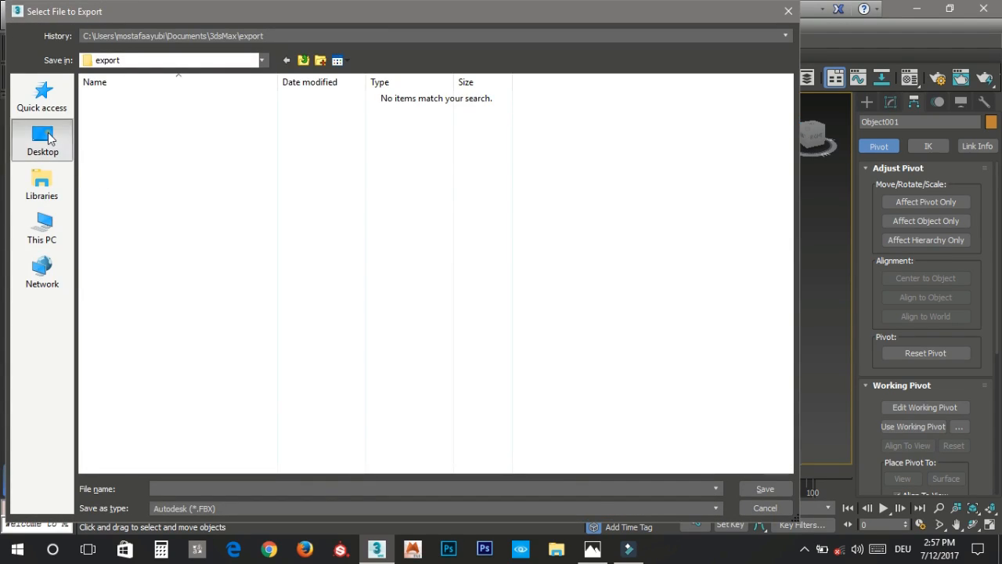
{"action": "left_click", "coordinate": [43, 141]}
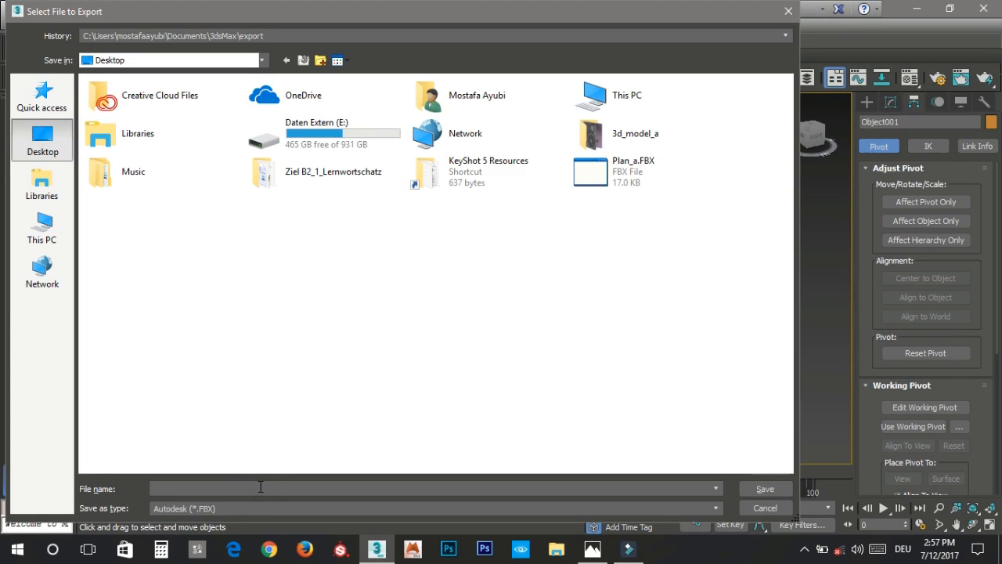
{"action": "type", "text": "Chair"}
{"action": "key", "text": "BackSpace"}
{"action": "key", "text": "BackSpace"}
{"action": "key", "text": "BackSpace"}
{"action": "key", "text": "Return"}
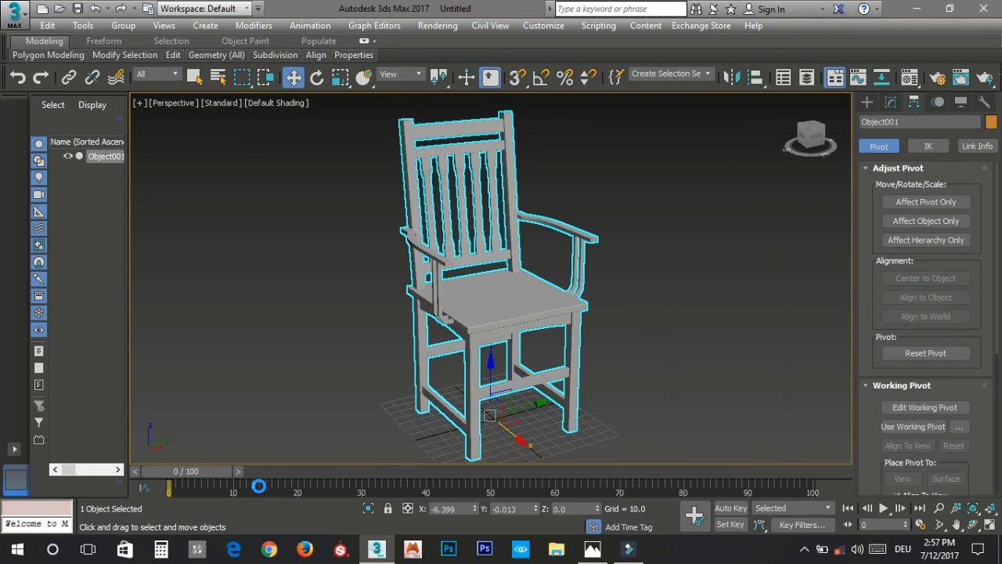
{"action": "left_click", "coordinate": [580, 465]}
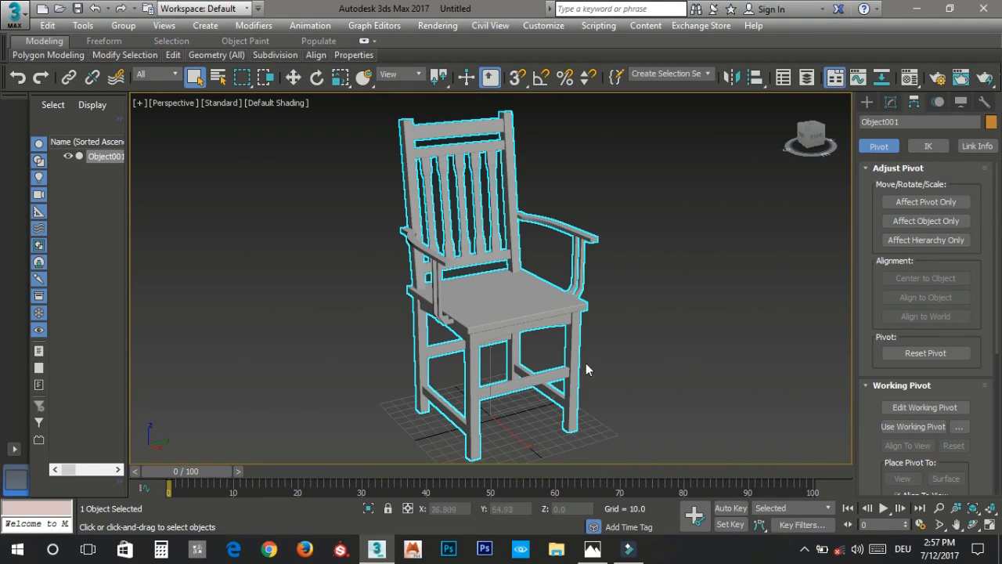
Step: Switch to Substance Painter, dismiss its welcome window and maximize the program
{"action": "left_click", "coordinate": [340, 549]}
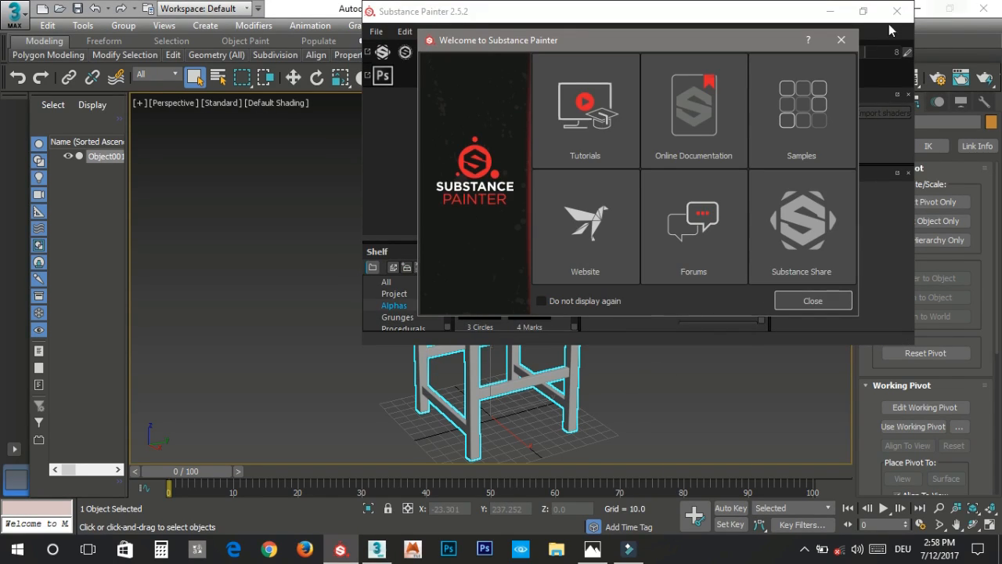
{"action": "left_click", "coordinate": [841, 39]}
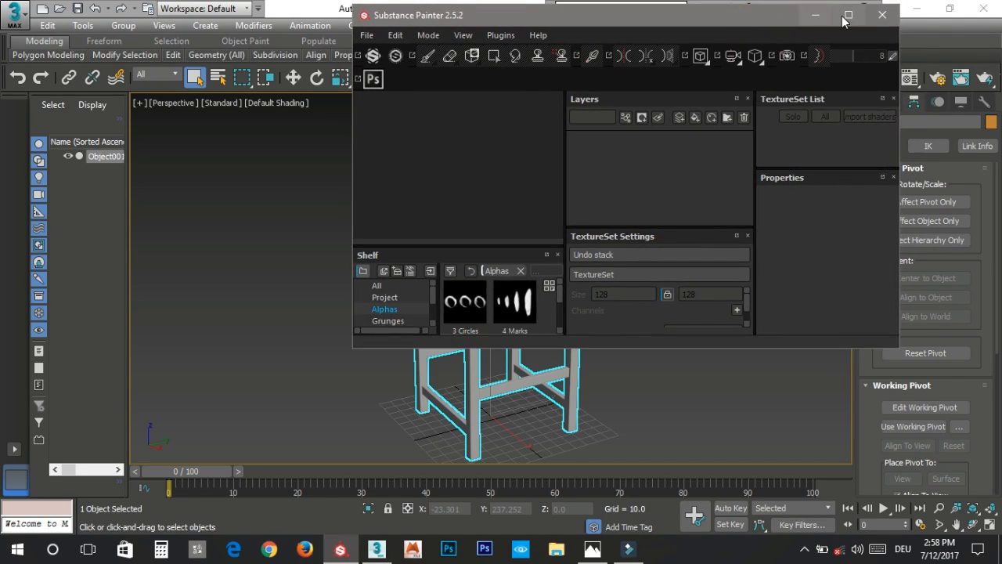
{"action": "left_click", "coordinate": [843, 14]}
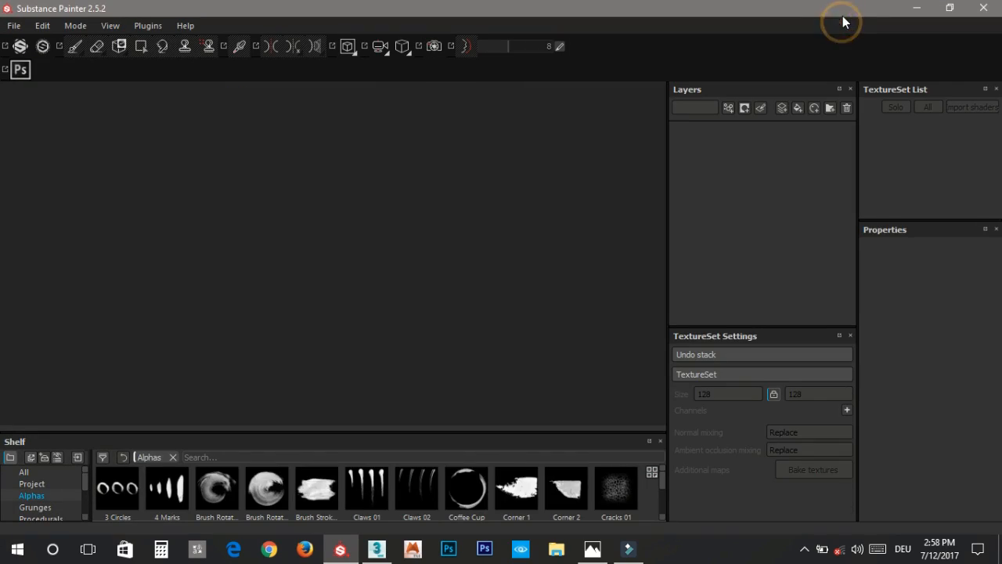
Step: Create a new project from the mesh Chair_wood_01.FBX with a document resolution of 2048
{"action": "left_click", "coordinate": [17, 26]}
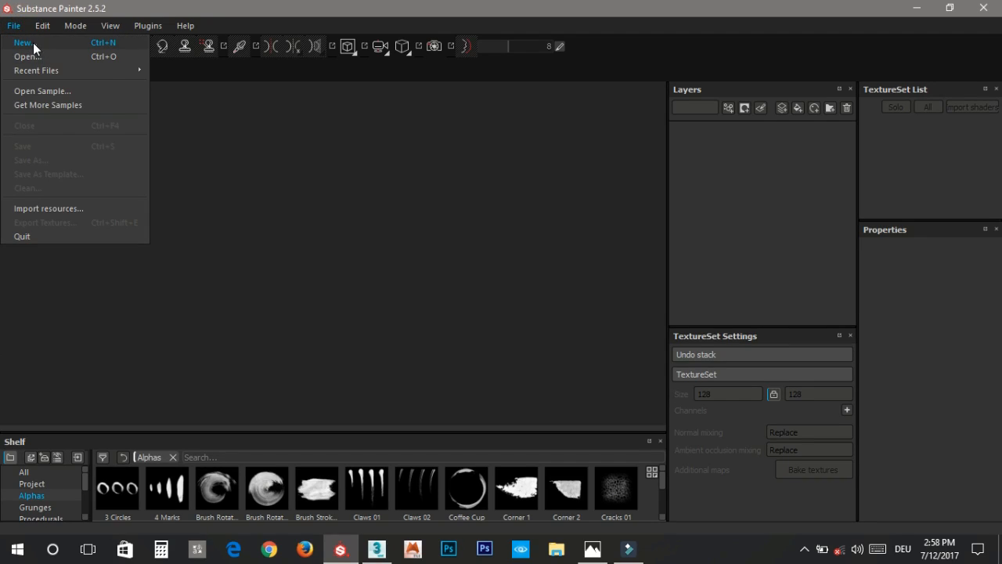
{"action": "left_click", "coordinate": [32, 43]}
{"action": "left_click", "coordinate": [636, 137]}
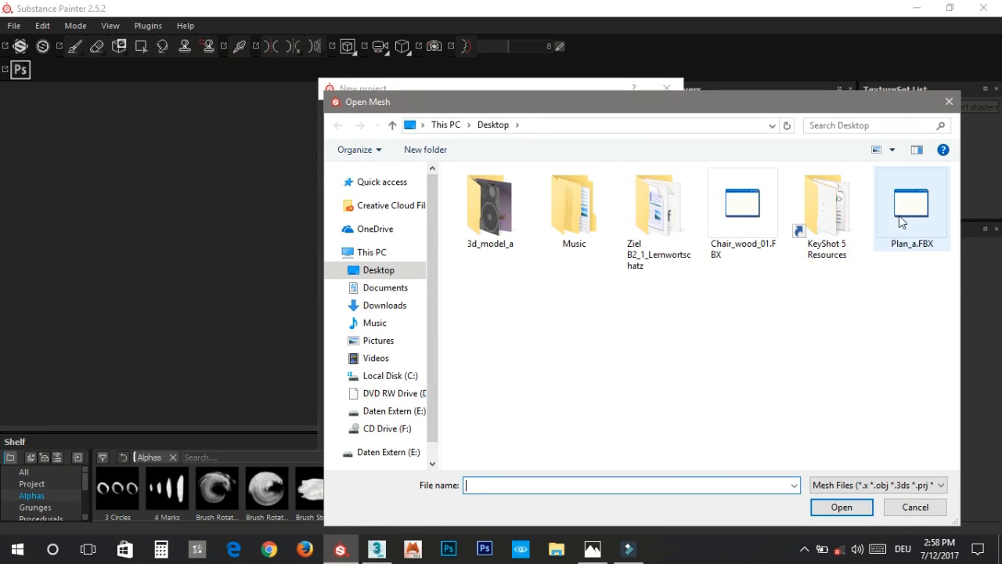
{"action": "left_click", "coordinate": [748, 207]}
{"action": "left_click", "coordinate": [840, 508]}
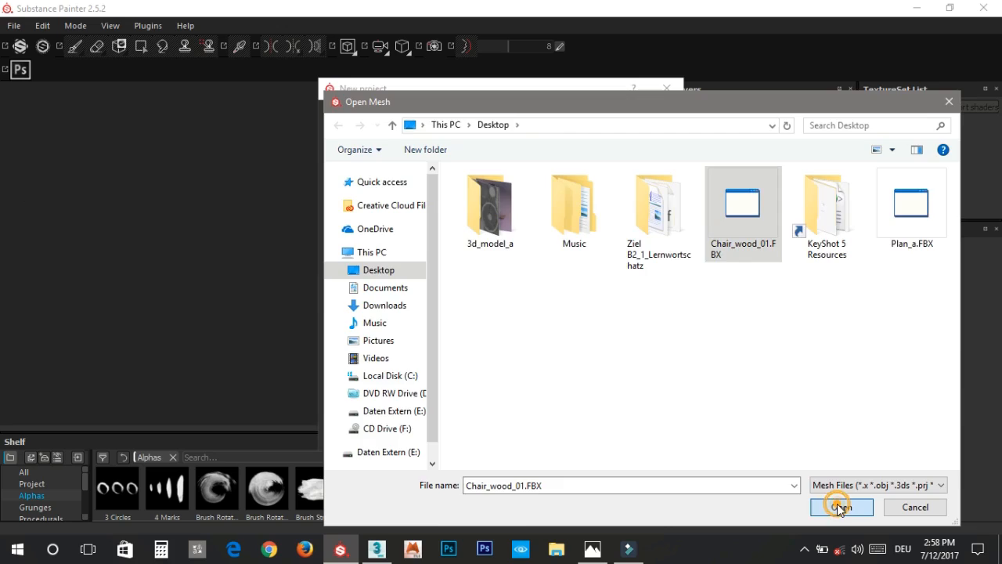
{"action": "left_click", "coordinate": [440, 207]}
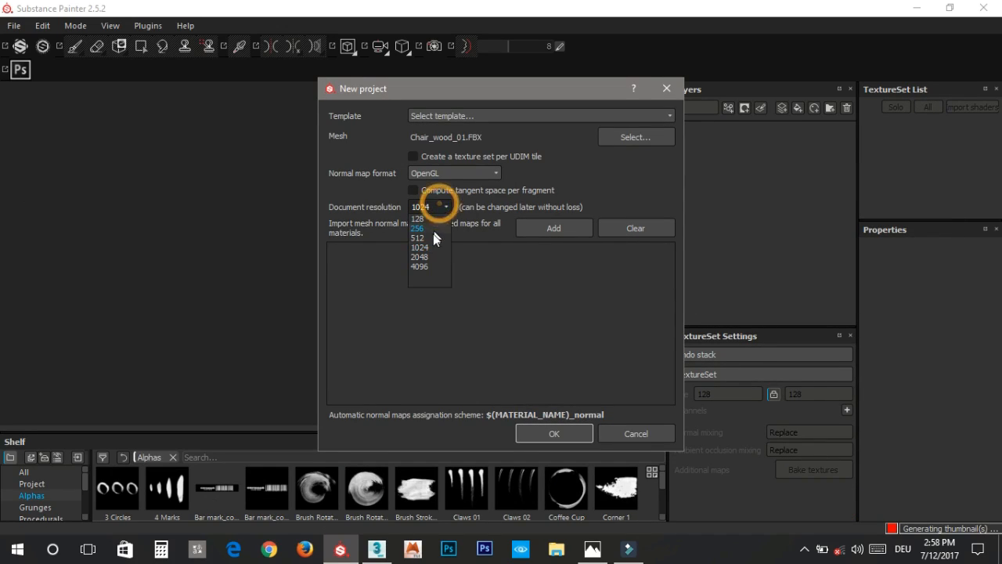
{"action": "left_click", "coordinate": [425, 260]}
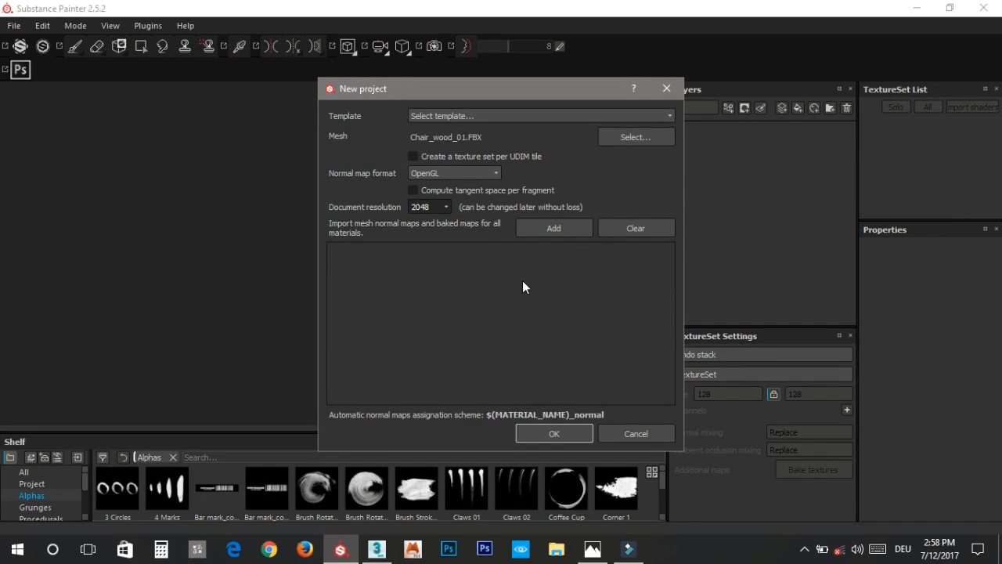
{"action": "left_click", "coordinate": [558, 435]}
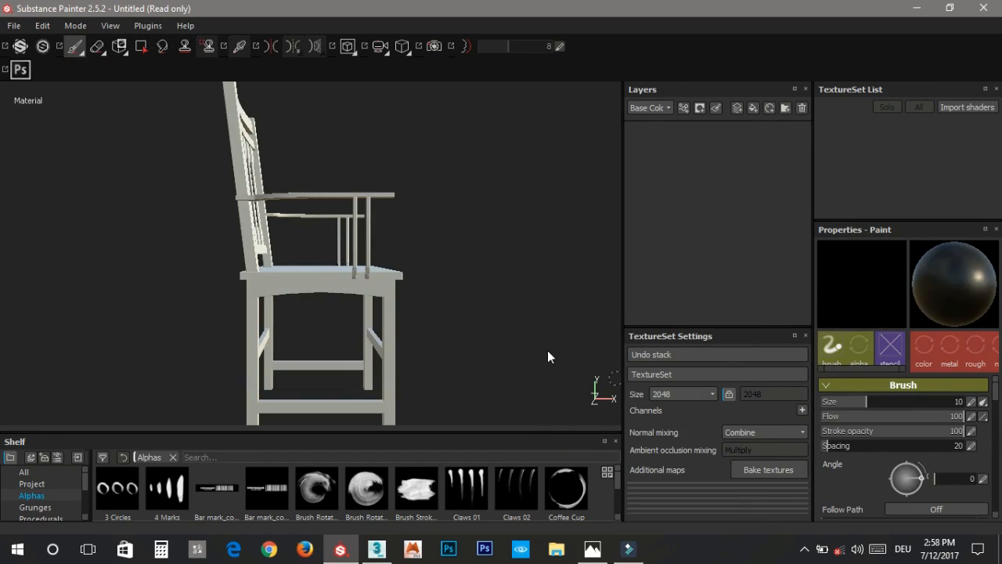
Step: Bake the 01 - Default textures using Chair_wood_01.FBX as the high definition mesh, and close the log
{"action": "left_click_drag", "start_coordinate": [474, 227], "coordinate": [357, 296], "text": "alt"}
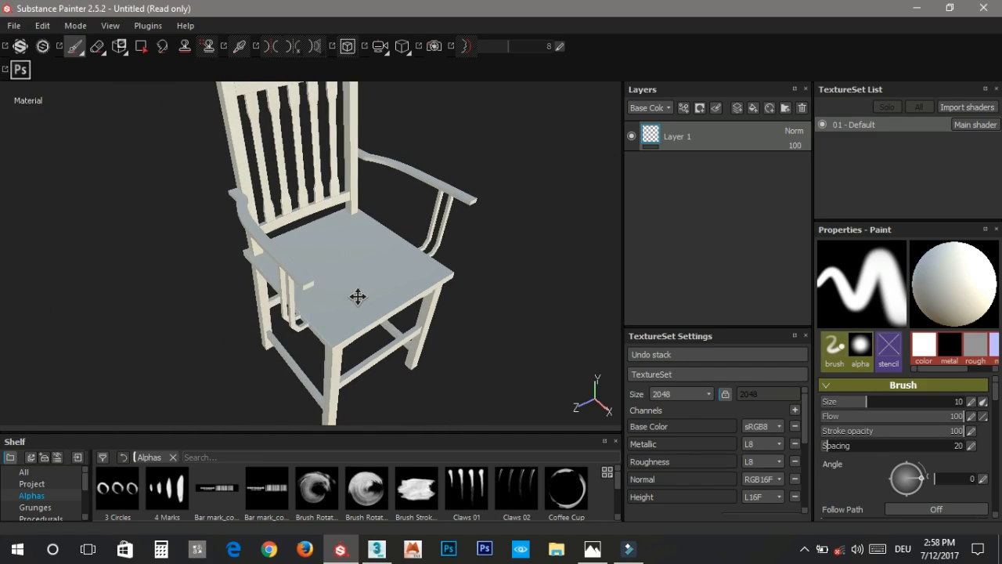
{"action": "middle_click_drag", "start_coordinate": [357, 296], "coordinate": [345, 306], "text": "alt"}
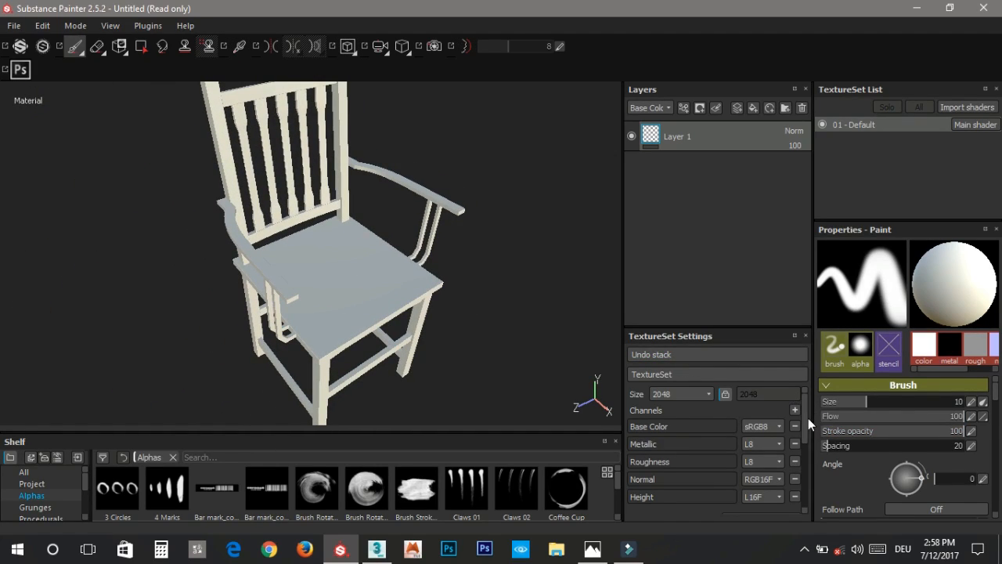
{"action": "left_click_drag", "start_coordinate": [805, 420], "coordinate": [799, 465]}
{"action": "left_click", "coordinate": [782, 489]}
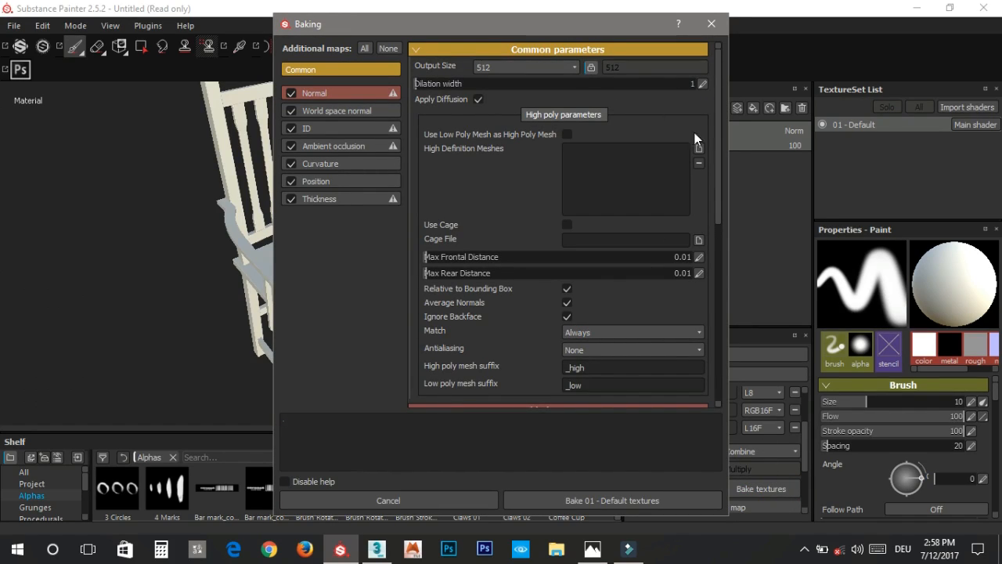
{"action": "left_click", "coordinate": [699, 148]}
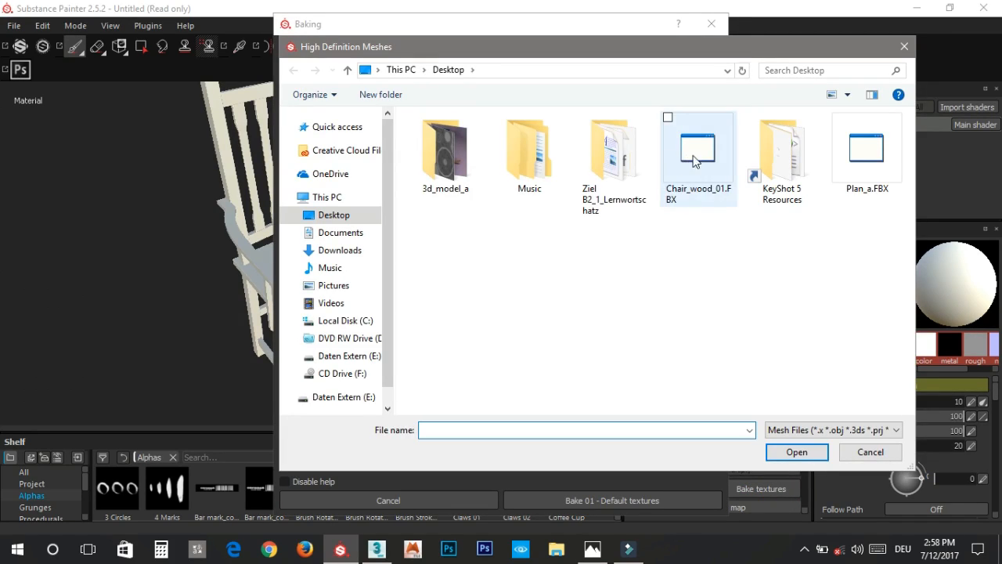
{"action": "double_click", "coordinate": [702, 147]}
{"action": "left_click", "coordinate": [610, 498]}
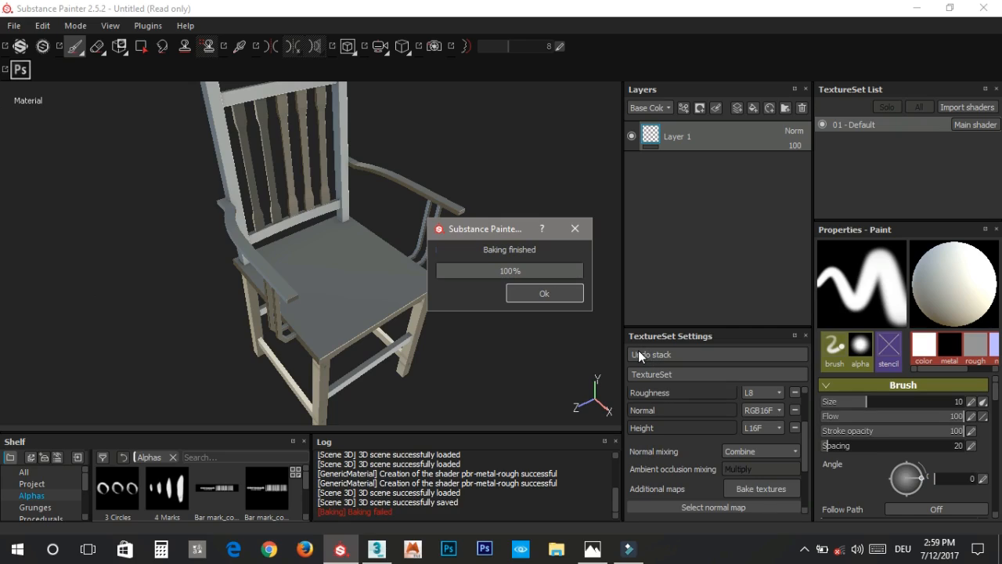
{"action": "left_click", "coordinate": [548, 290]}
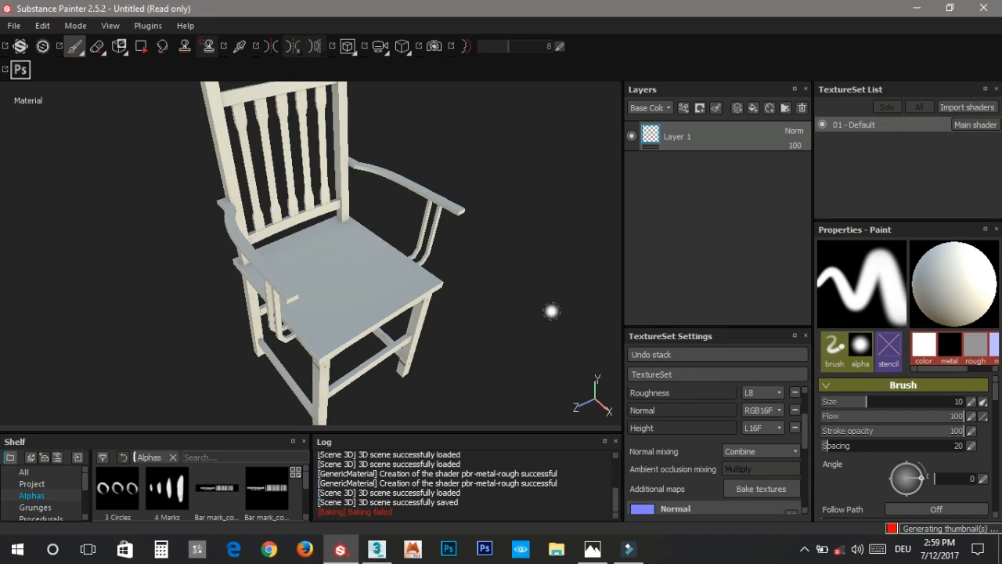
{"action": "left_click", "coordinate": [616, 442]}
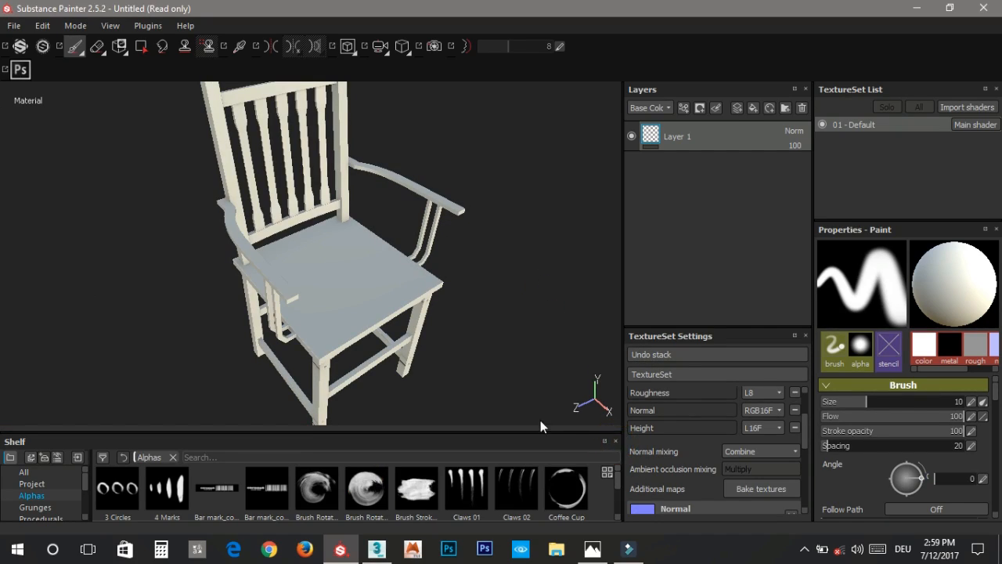
Step: Enlarge the shelf area and add the Wood Walnut smart material to the chair
{"action": "left_click_drag", "start_coordinate": [536, 431], "coordinate": [532, 371]}
{"action": "mouse_move", "coordinate": [324, 285]}
{"action": "left_mouse_down", "text": "alt"}
{"action": "mouse_move", "coordinate": [470, 211]}
{"action": "mouse_move", "coordinate": [526, 245]}
{"action": "mouse_move", "coordinate": [434, 282]}
{"action": "mouse_move", "coordinate": [538, 243]}
{"action": "mouse_move", "coordinate": [313, 275]}
{"action": "mouse_move", "coordinate": [380, 253]}
{"action": "mouse_move", "coordinate": [213, 257]}
{"action": "mouse_move", "coordinate": [181, 280]}
{"action": "mouse_move", "coordinate": [89, 237]}
{"action": "mouse_move", "coordinate": [245, 270]}
{"action": "mouse_move", "coordinate": [297, 230]}
{"action": "left_mouse_up", "text": "alt"}
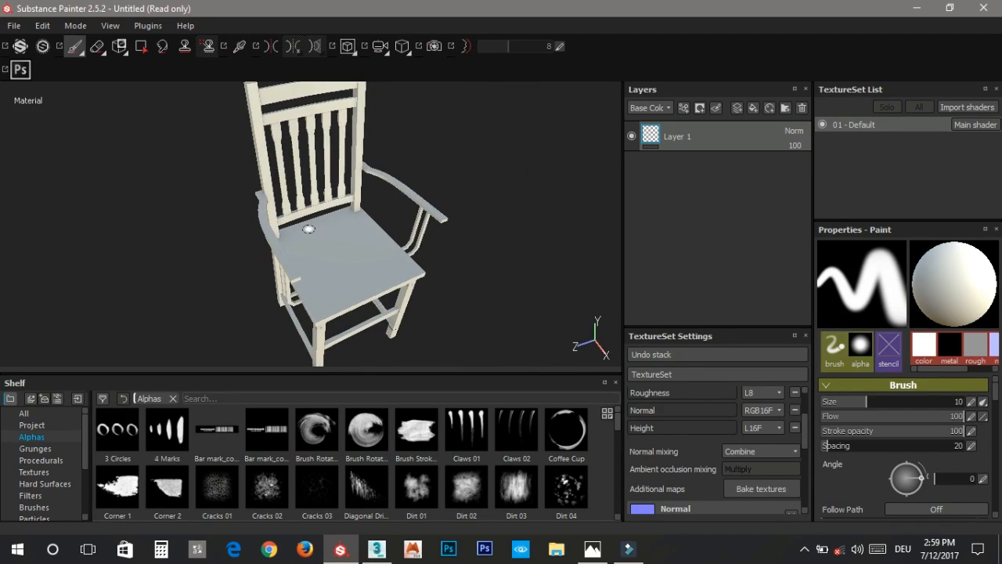
{"action": "scroll", "coordinate": [309, 235], "scroll_direction": "up", "scroll_amount": 4}
{"action": "middle_click_drag", "start_coordinate": [310, 257], "coordinate": [335, 215], "text": "alt"}
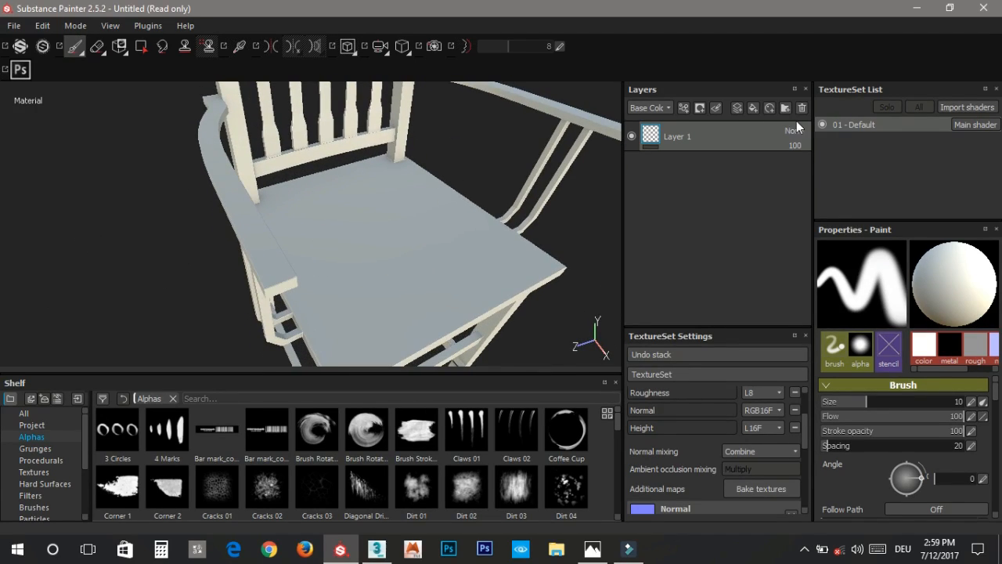
{"action": "left_click", "coordinate": [769, 110]}
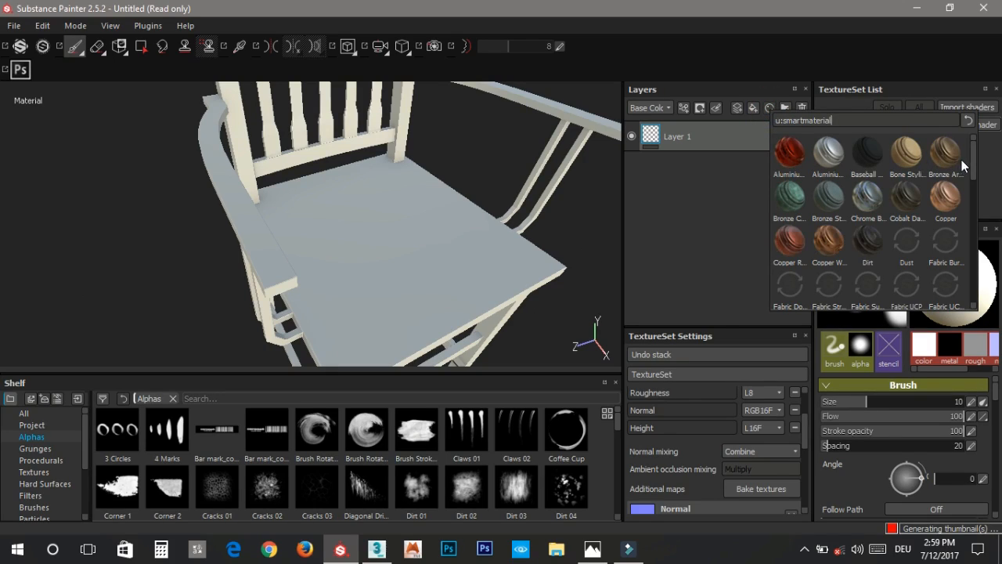
{"action": "scroll", "coordinate": [971, 259], "scroll_direction": "down", "scroll_amount": 1}
{"action": "scroll", "coordinate": [977, 283], "scroll_direction": "down", "scroll_amount": 3}
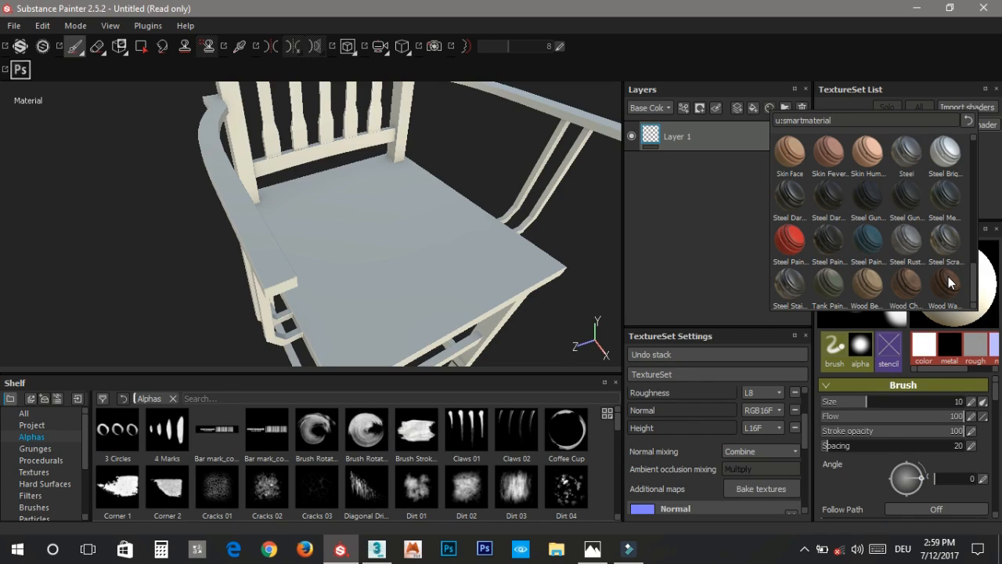
{"action": "left_click", "coordinate": [948, 282]}
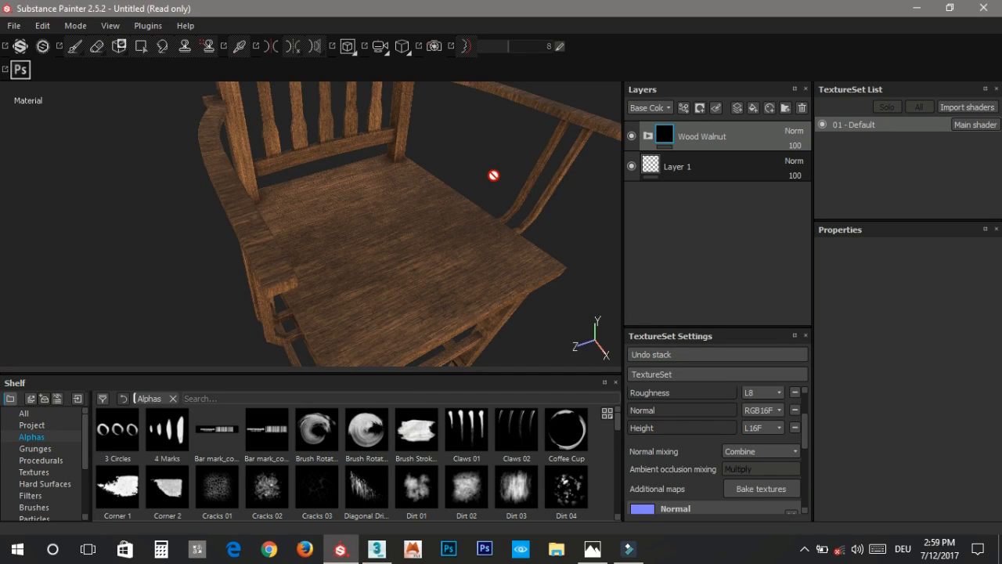
Step: Expand the Wood Walnut layer group to show its sublayers
{"action": "mouse_move", "coordinate": [393, 242]}
{"action": "left_mouse_down", "text": "alt"}
{"action": "mouse_move", "coordinate": [571, 209]}
{"action": "mouse_move", "coordinate": [398, 239]}
{"action": "mouse_move", "coordinate": [165, 242]}
{"action": "mouse_move", "coordinate": [298, 264]}
{"action": "mouse_move", "coordinate": [357, 289]}
{"action": "mouse_move", "coordinate": [595, 205]}
{"action": "left_mouse_up", "text": "alt"}
{"action": "scroll", "coordinate": [384, 277], "scroll_direction": "up", "scroll_amount": 4}
{"action": "left_click", "coordinate": [647, 137]}
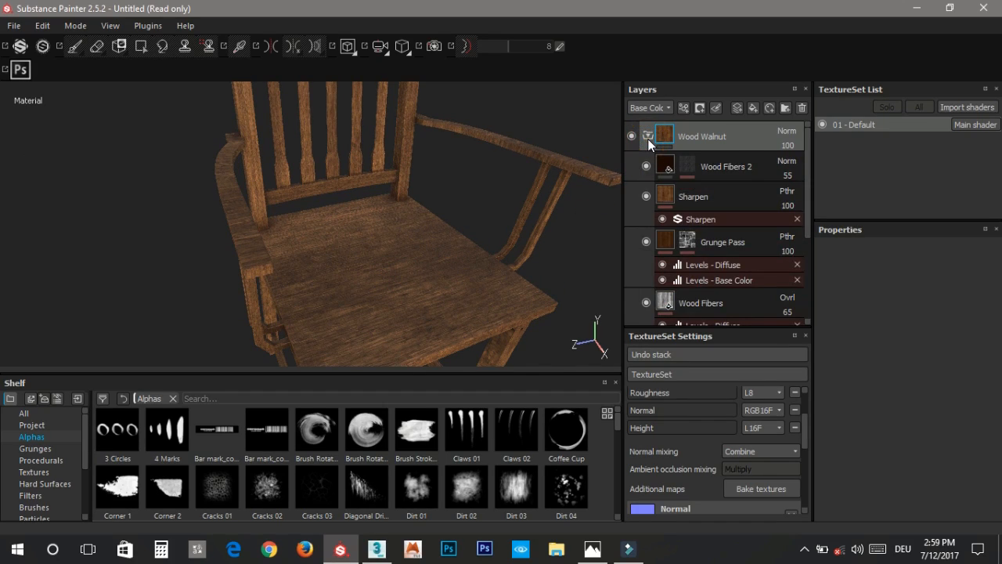
Step: Inspect the walnut wood grain on the backrest slats, apron, legs and stretchers up close
{"action": "left_click_drag", "start_coordinate": [291, 248], "coordinate": [269, 214], "text": "alt"}
{"action": "right_click_drag", "start_coordinate": [268, 214], "coordinate": [332, 236], "text": "alt"}
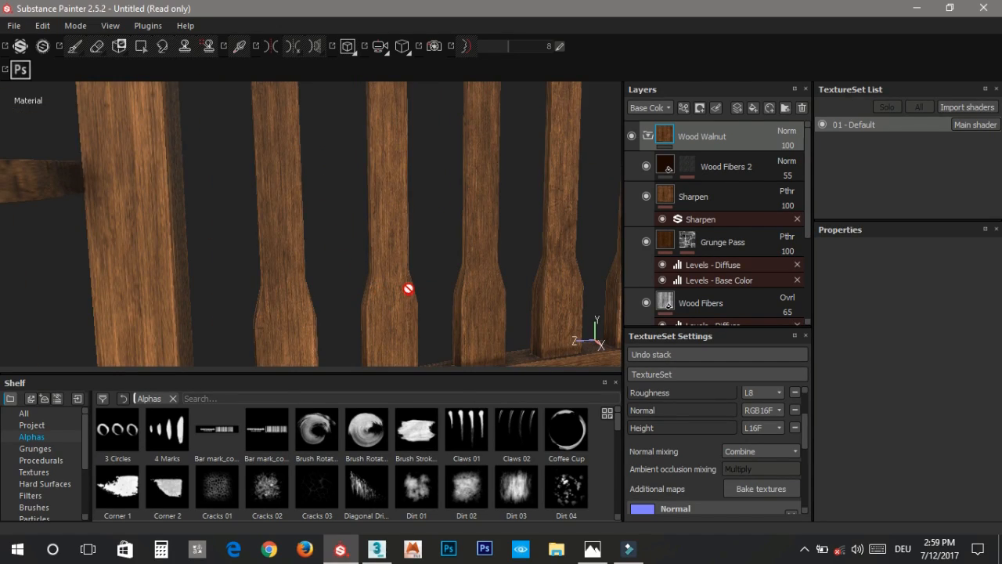
{"action": "scroll", "coordinate": [411, 279], "scroll_direction": "down", "scroll_amount": 2}
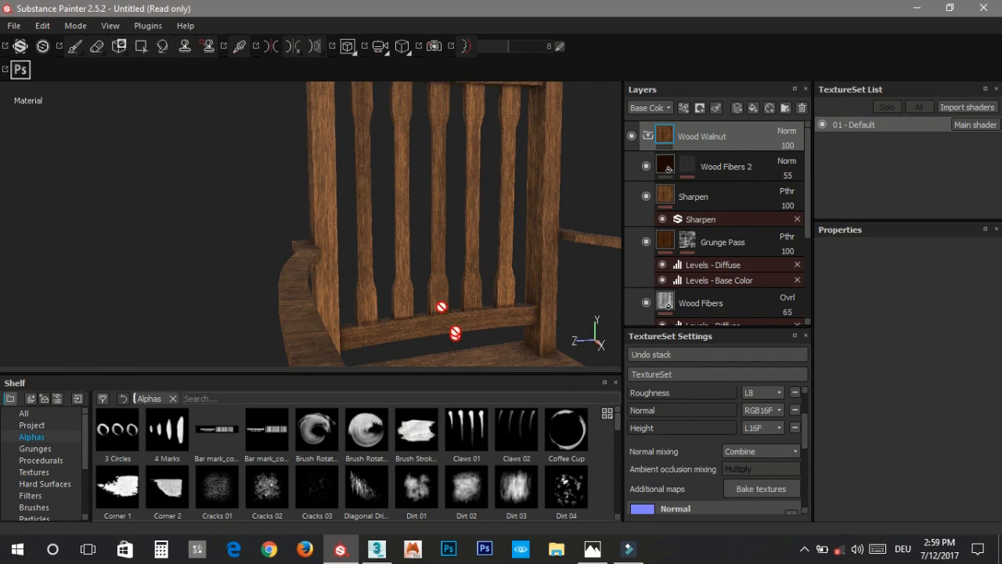
{"action": "middle_click_drag", "start_coordinate": [454, 331], "coordinate": [356, 134], "text": "alt"}
{"action": "left_click_drag", "start_coordinate": [356, 135], "coordinate": [389, 275], "text": "alt"}
{"action": "right_click_drag", "start_coordinate": [388, 275], "coordinate": [398, 307], "text": "alt"}
{"action": "middle_click_drag", "start_coordinate": [365, 222], "coordinate": [350, 128], "text": "alt"}
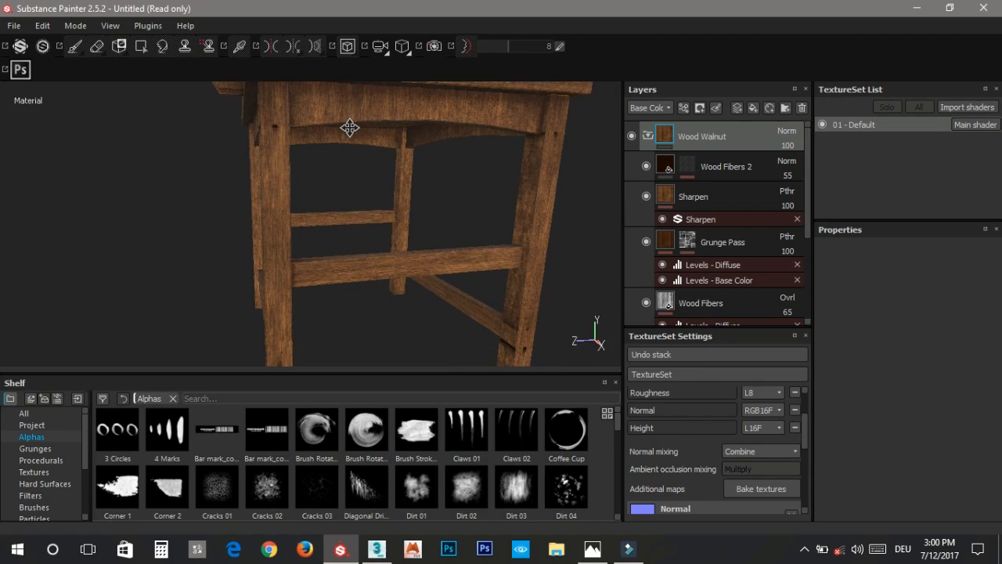
Step: Collapse the Wood Walnut group and add a black mask to it
{"action": "scroll", "coordinate": [376, 277], "scroll_direction": "up", "scroll_amount": 3}
{"action": "scroll", "coordinate": [376, 277], "scroll_direction": "down", "scroll_amount": 3}
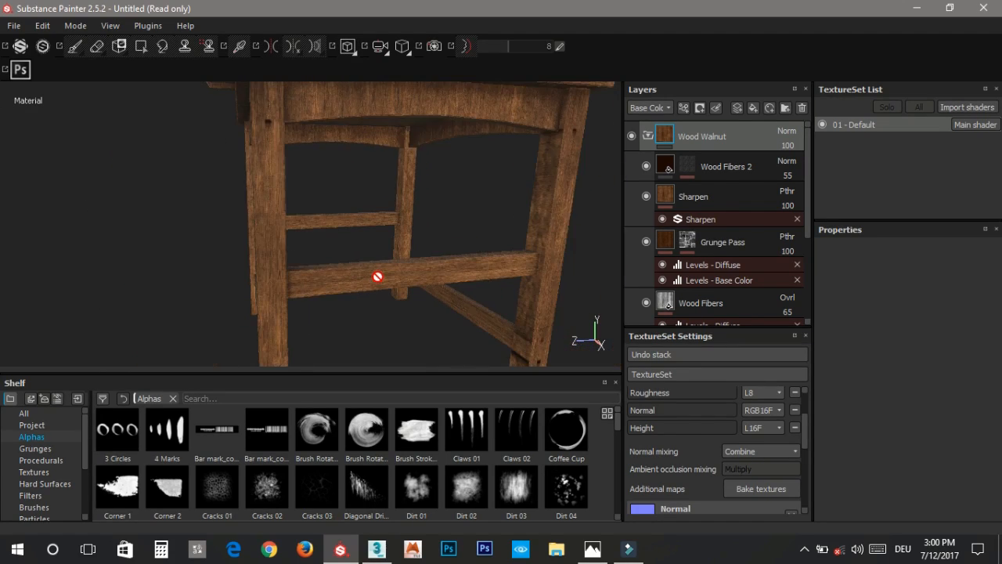
{"action": "left_click_drag", "start_coordinate": [283, 329], "coordinate": [335, 98], "text": "alt"}
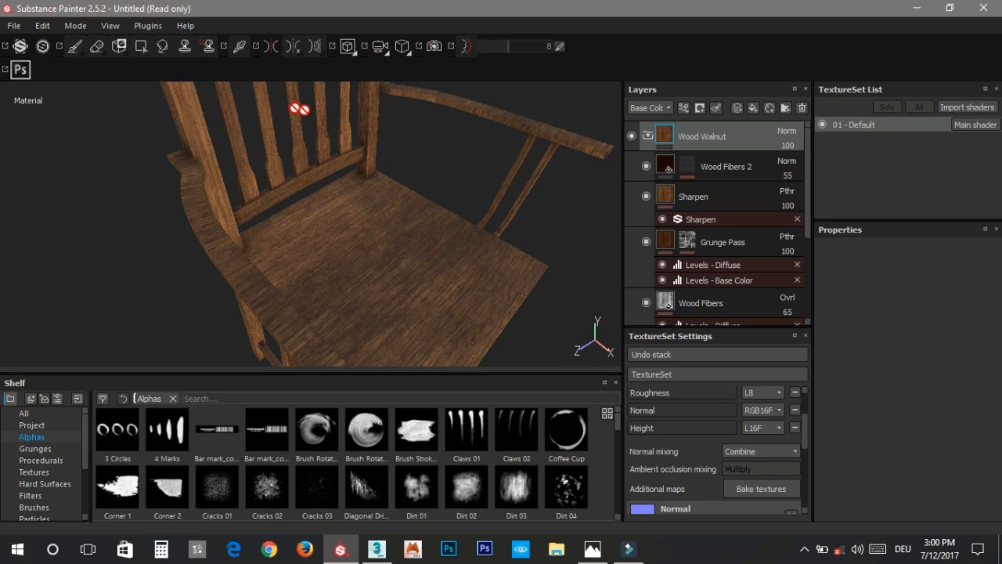
{"action": "left_click", "coordinate": [649, 135]}
{"action": "right_click", "coordinate": [716, 135]}
{"action": "left_click", "coordinate": [751, 157]}
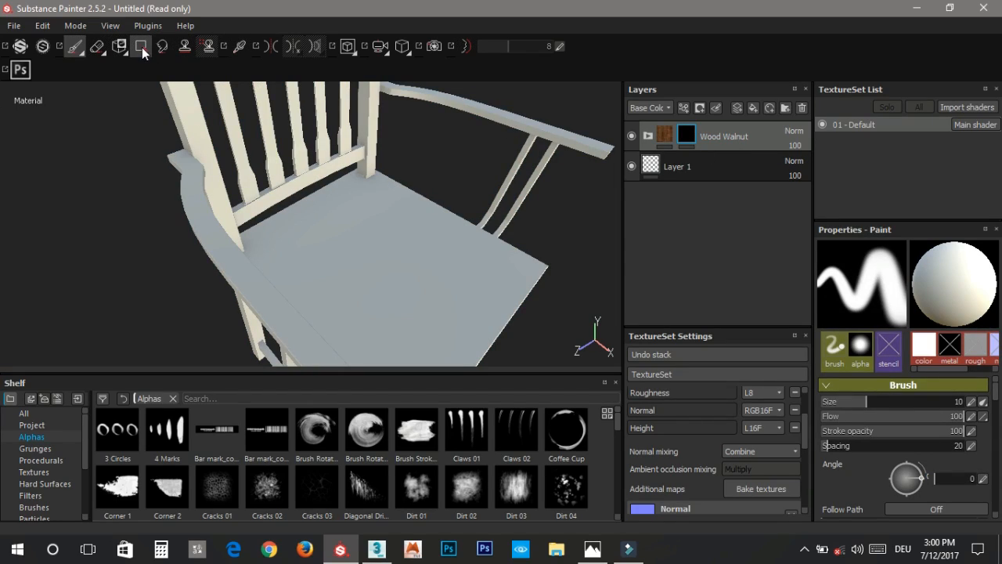
Step: Reveal the walnut on the chair seat by filling it white in the mask with mesh-mode Polygon Fill
{"action": "left_click", "coordinate": [141, 47]}
{"action": "left_click", "coordinate": [905, 249]}
{"action": "left_click", "coordinate": [436, 253]}
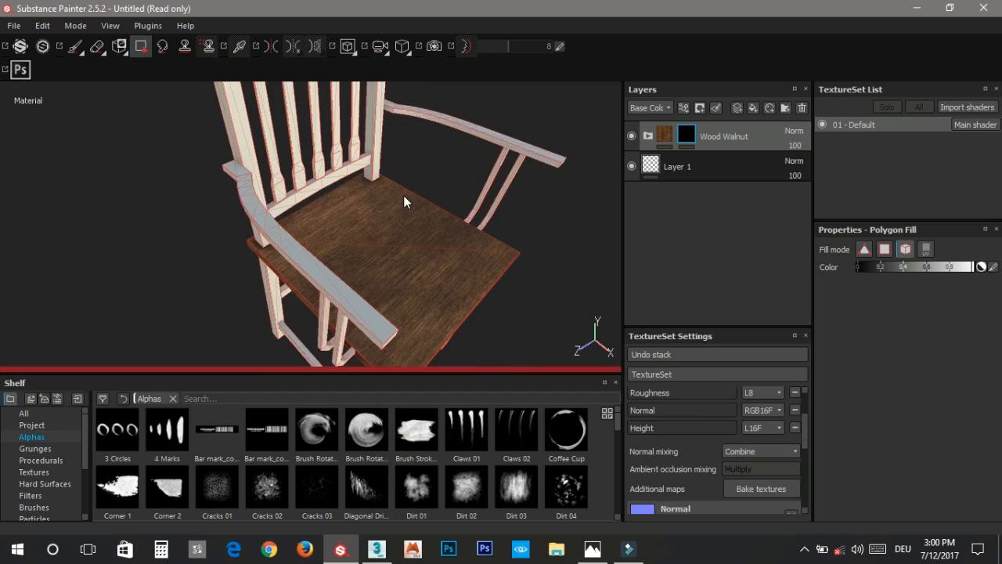
Step: Fill the backrest posts, slats and rails in the Wood Walnut mask, down to the seat's side
{"action": "scroll", "coordinate": [403, 195], "scroll_direction": "down", "scroll_amount": 3}
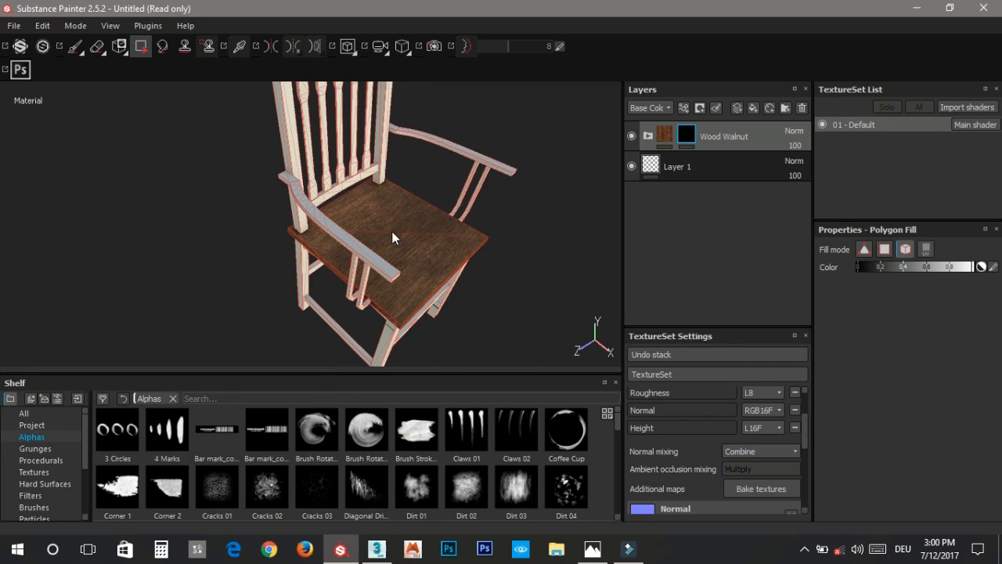
{"action": "left_click_drag", "start_coordinate": [412, 165], "coordinate": [291, 110], "text": "alt"}
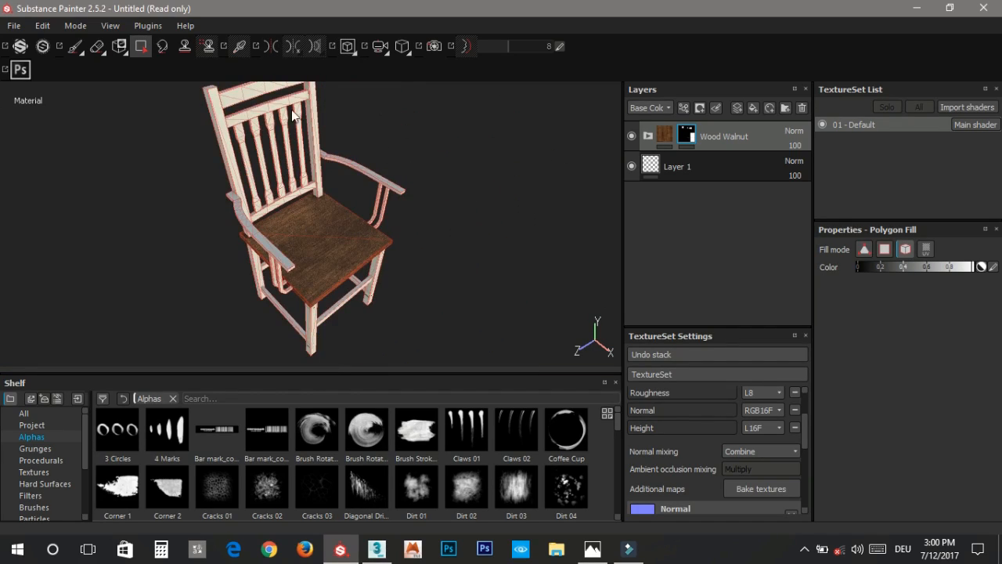
{"action": "key", "text": "l"}
{"action": "key", "text": "l"}
{"action": "left_click", "coordinate": [593, 549]}
{"action": "left_click", "coordinate": [592, 549]}
{"action": "mouse_move", "coordinate": [345, 196]}
{"action": "left_mouse_down", "text": "alt"}
{"action": "mouse_move", "coordinate": [350, 212]}
{"action": "mouse_move", "coordinate": [337, 185]}
{"action": "left_mouse_up", "text": "alt"}
{"action": "middle_click_drag", "start_coordinate": [337, 186], "coordinate": [375, 297], "text": "alt"}
{"action": "left_click_drag", "start_coordinate": [383, 170], "coordinate": [315, 277]}
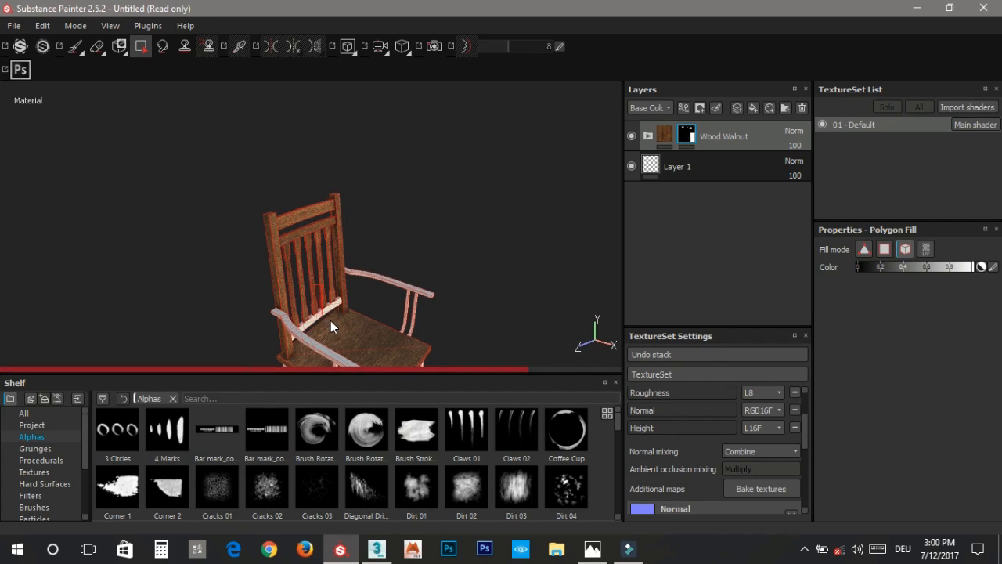
{"action": "left_click_drag", "start_coordinate": [377, 304], "coordinate": [424, 358]}
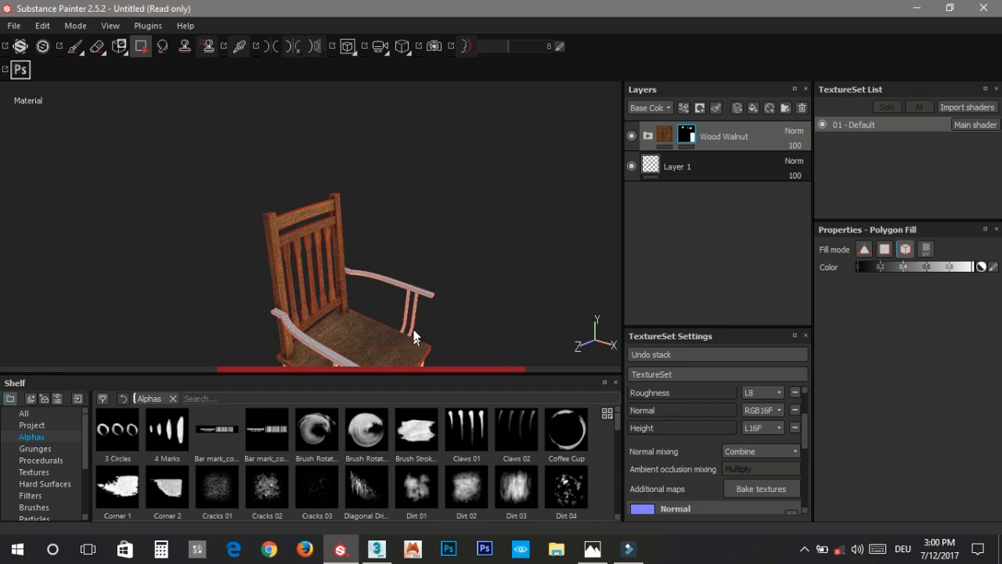
Step: Fill the legs, apron, stretchers and armrest supports in the Wood Walnut mask, leaving out both armrests
{"action": "middle_click_drag", "start_coordinate": [382, 208], "coordinate": [347, 50], "text": "alt"}
{"action": "left_click_drag", "start_coordinate": [439, 300], "coordinate": [228, 197]}
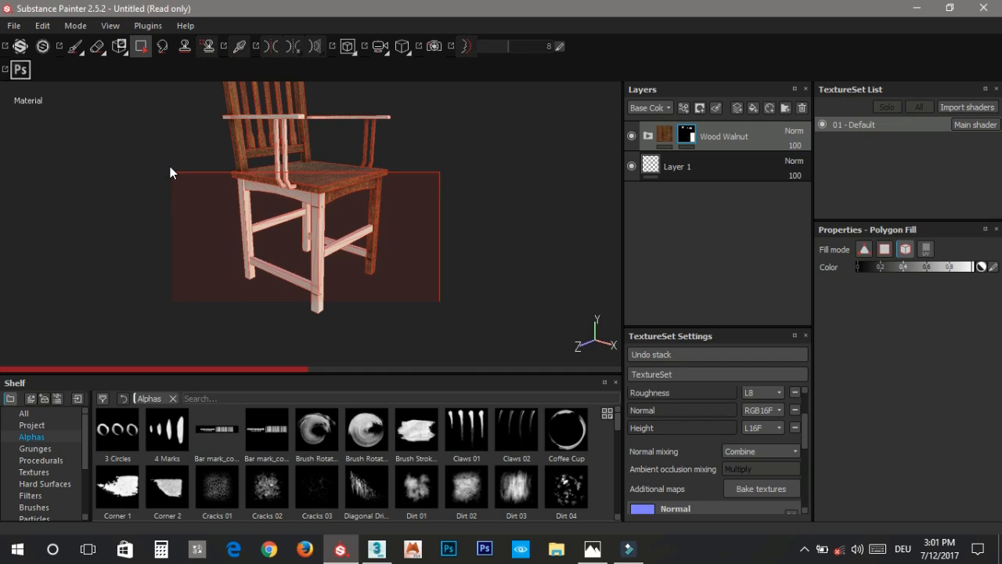
{"action": "left_click_drag", "start_coordinate": [171, 172], "coordinate": [171, 172]}
{"action": "left_click_drag", "start_coordinate": [223, 258], "coordinate": [367, 181], "text": "alt"}
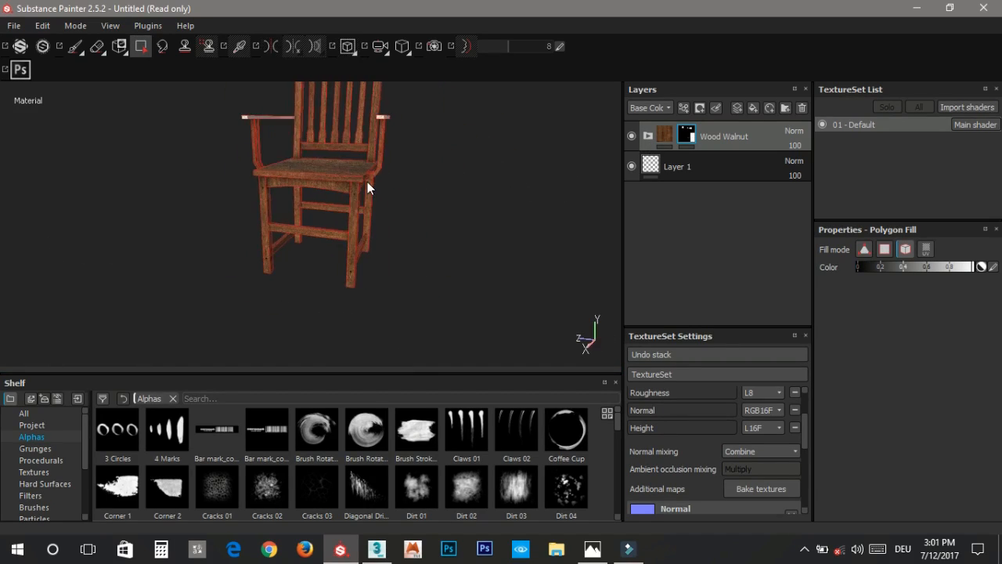
{"action": "middle_click_drag", "start_coordinate": [367, 181], "coordinate": [343, 210], "text": "alt"}
{"action": "left_click_drag", "start_coordinate": [474, 334], "coordinate": [136, 164]}
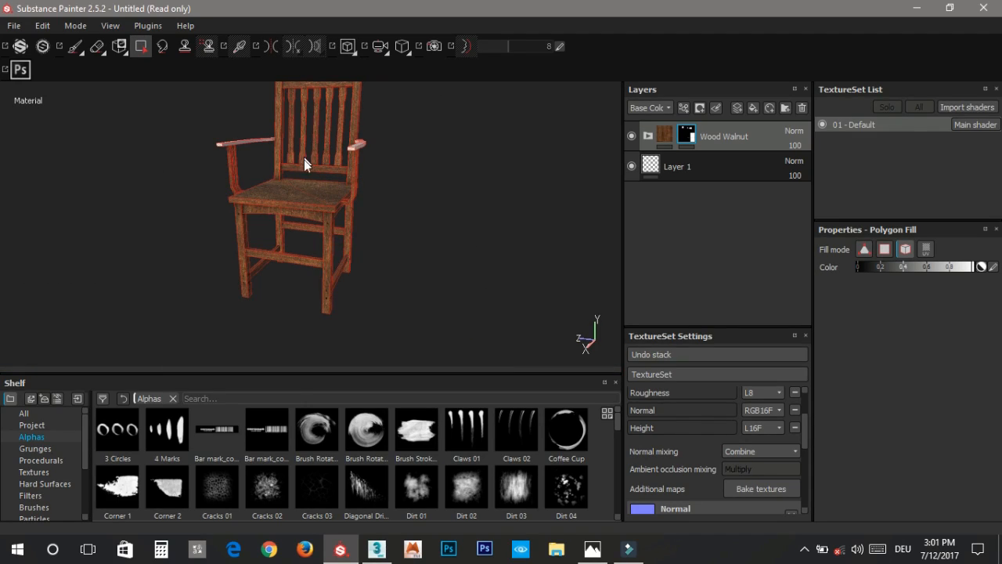
Step: Duplicate the masked Wood Walnut group
{"action": "middle_click_drag", "start_coordinate": [304, 160], "coordinate": [307, 239], "text": "alt"}
{"action": "scroll", "coordinate": [310, 236], "scroll_direction": "down", "scroll_amount": 3}
{"action": "scroll", "coordinate": [337, 239], "scroll_direction": "up", "scroll_amount": 7}
{"action": "left_click_drag", "start_coordinate": [390, 258], "coordinate": [569, 247], "text": "alt"}
{"action": "left_click", "coordinate": [663, 134]}
{"action": "middle_click_drag", "start_coordinate": [381, 326], "coordinate": [405, 219], "text": "alt"}
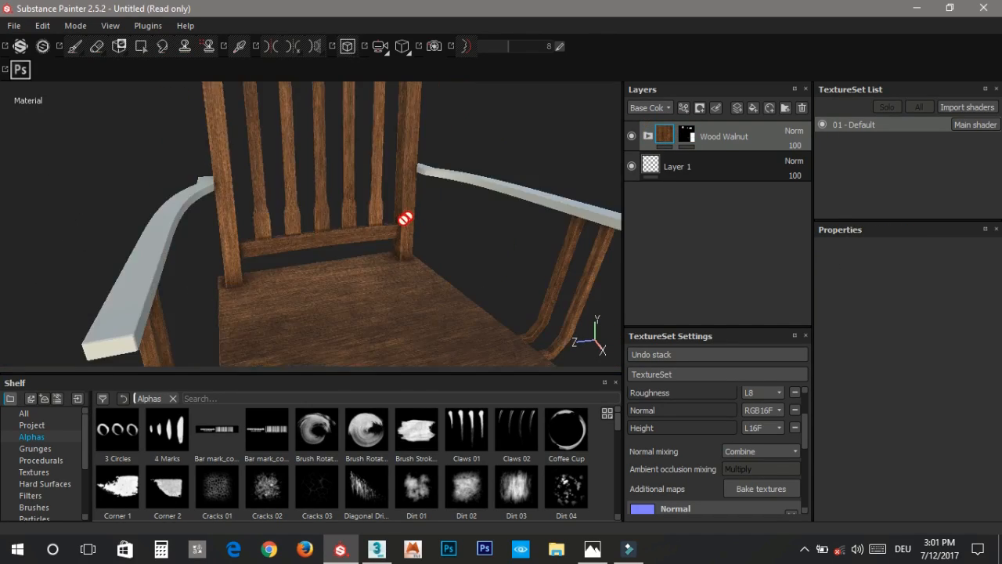
{"action": "left_click_drag", "start_coordinate": [405, 218], "coordinate": [458, 216], "text": "alt"}
{"action": "right_click", "coordinate": [661, 137]}
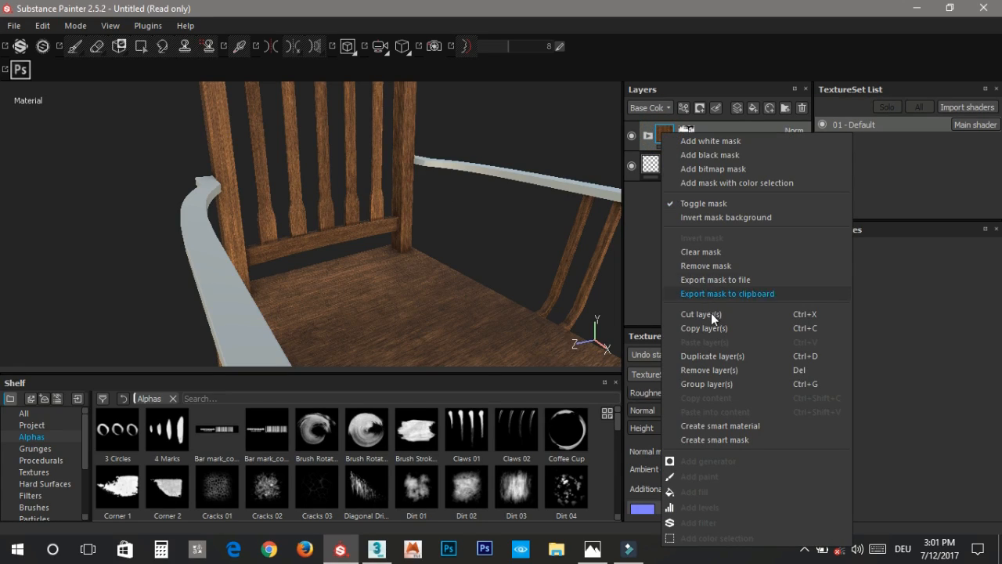
{"action": "left_click", "coordinate": [729, 355]}
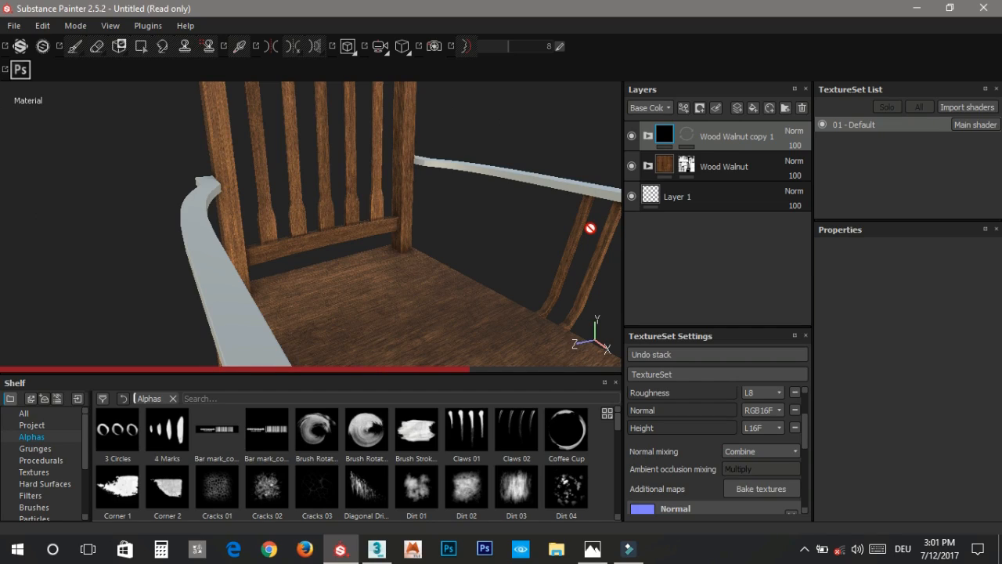
Step: Clear the mask of Wood Walnut copy 1 and fill only the two armrests in it
{"action": "left_click", "coordinate": [687, 135]}
{"action": "key", "text": "4"}
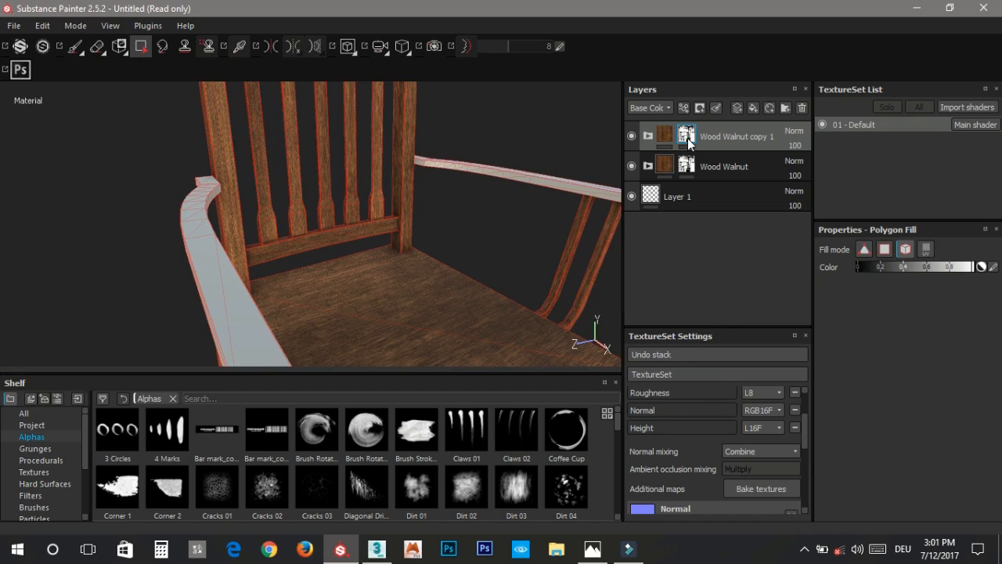
{"action": "right_click", "coordinate": [686, 137]}
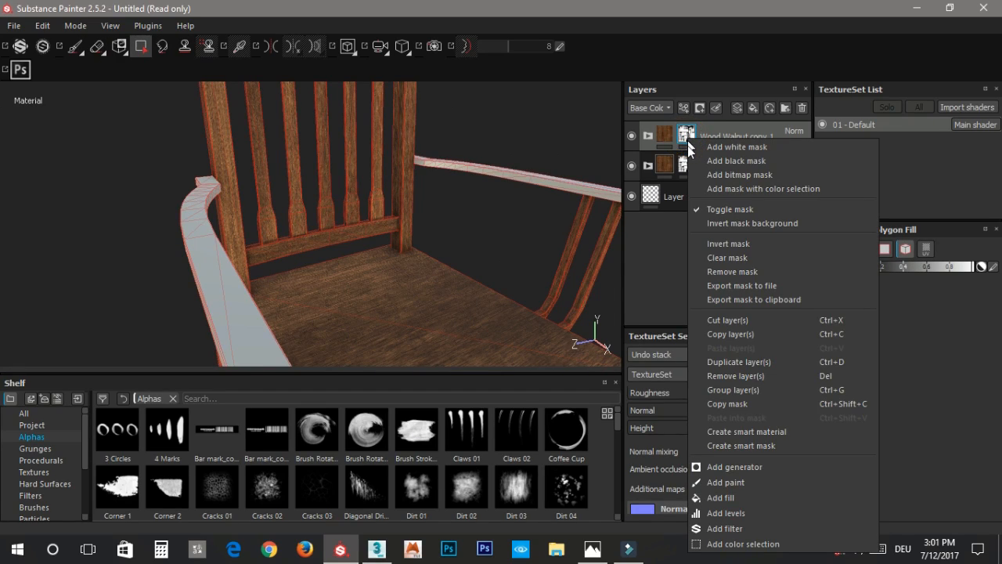
{"action": "left_click", "coordinate": [765, 260]}
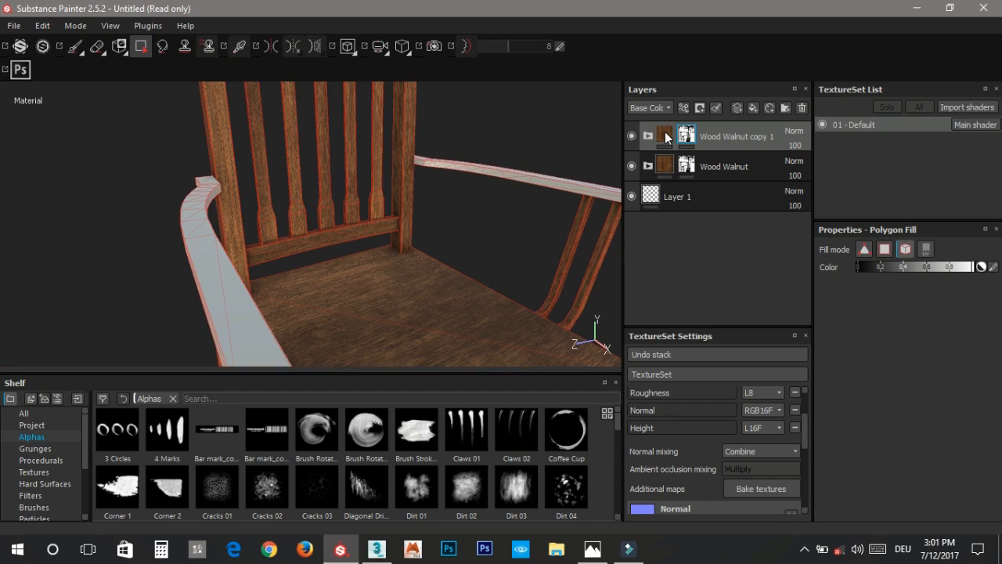
{"action": "left_click", "coordinate": [555, 189]}
{"action": "left_click", "coordinate": [205, 258]}
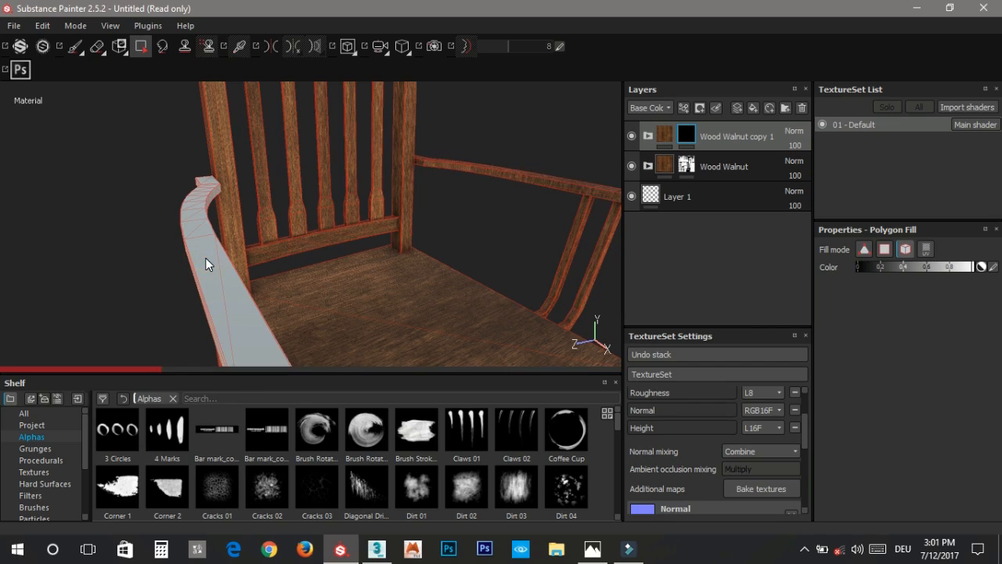
Step: In the copied group, set the UV rotation of the wood pattern fill in the Wood Fibers 2 mask to 90
{"action": "left_click", "coordinate": [654, 134]}
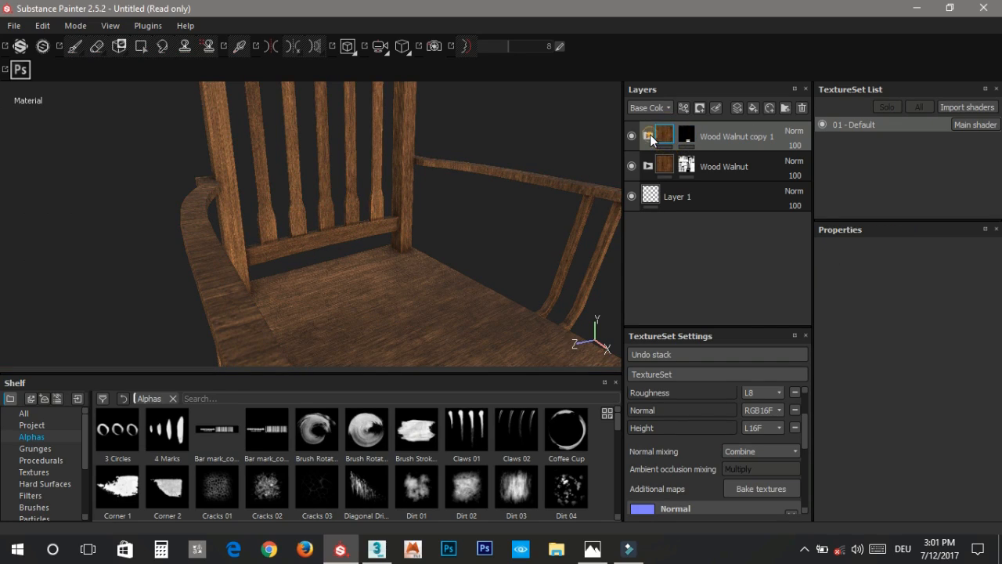
{"action": "left_click", "coordinate": [688, 167]}
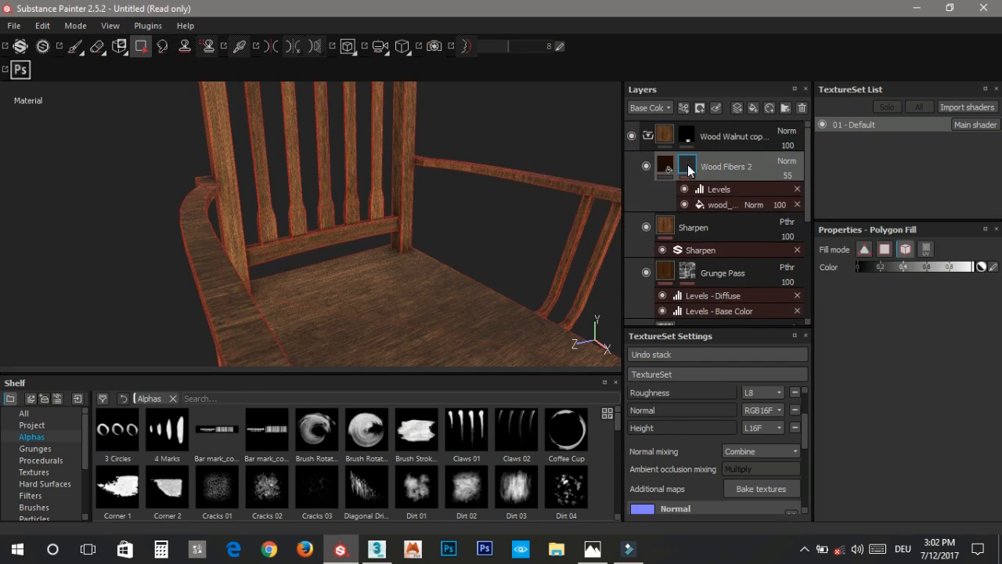
{"action": "left_click", "coordinate": [724, 191]}
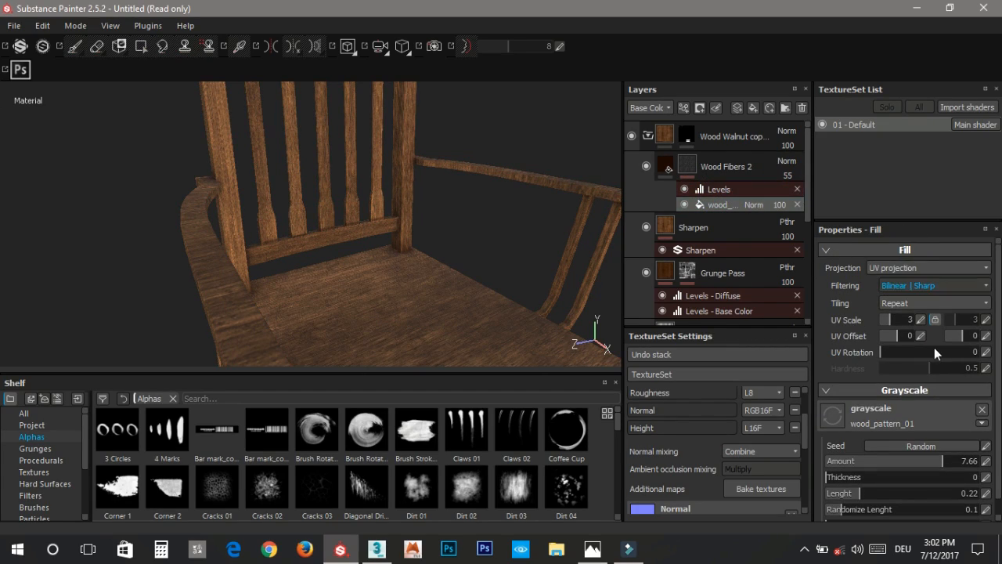
{"action": "left_click", "coordinate": [986, 353]}
{"action": "type", "text": "90"}
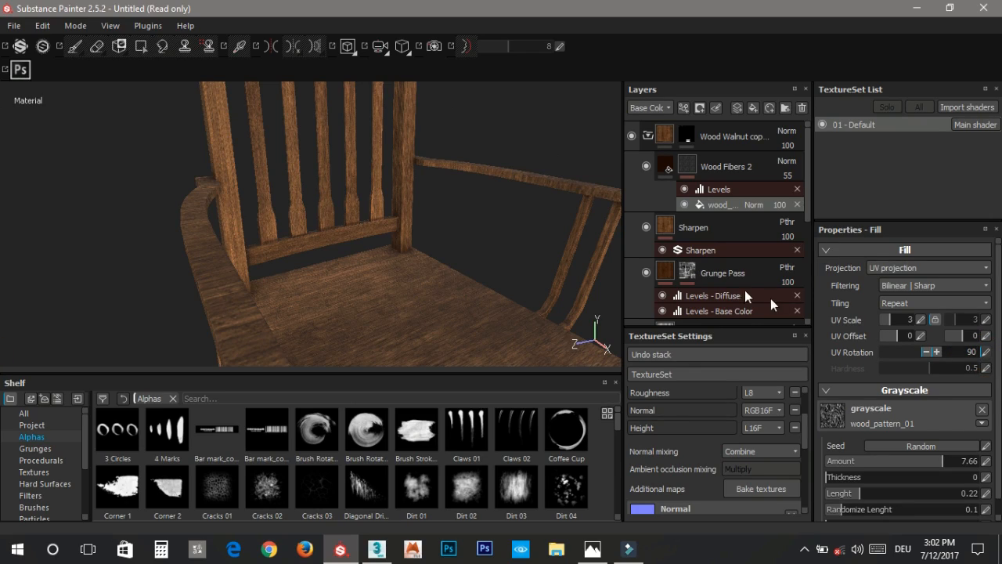
{"action": "key", "text": "Return"}
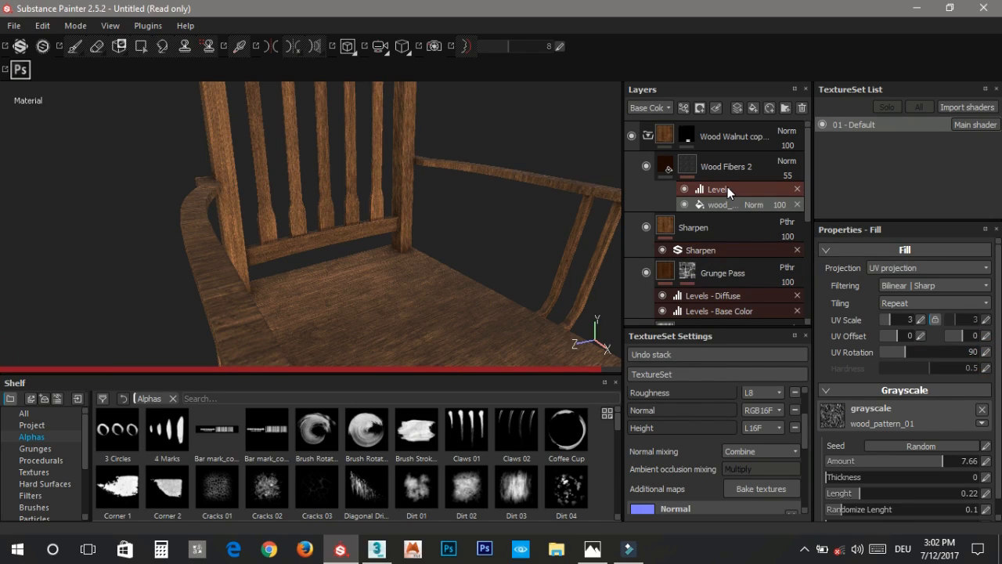
Step: Set the UV rotation of the Wood Fibers 2 layer's own material fill to 90
{"action": "left_click", "coordinate": [678, 189]}
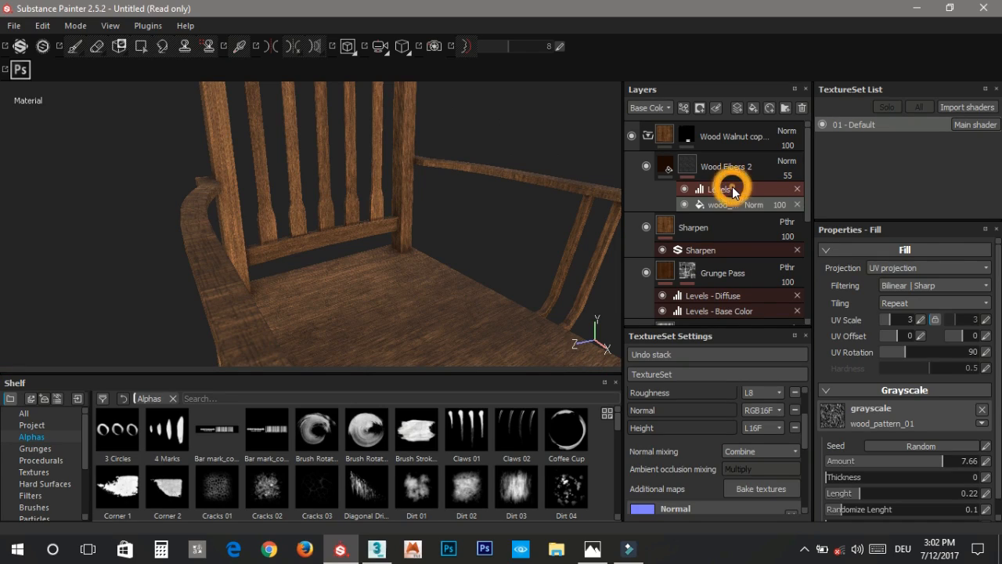
{"action": "left_click", "coordinate": [666, 167]}
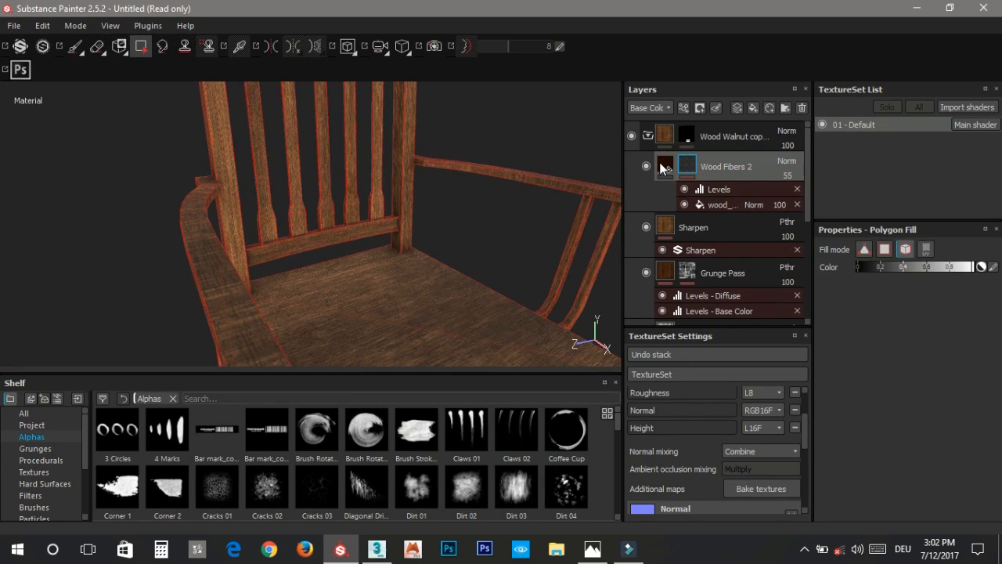
{"action": "left_click", "coordinate": [664, 167]}
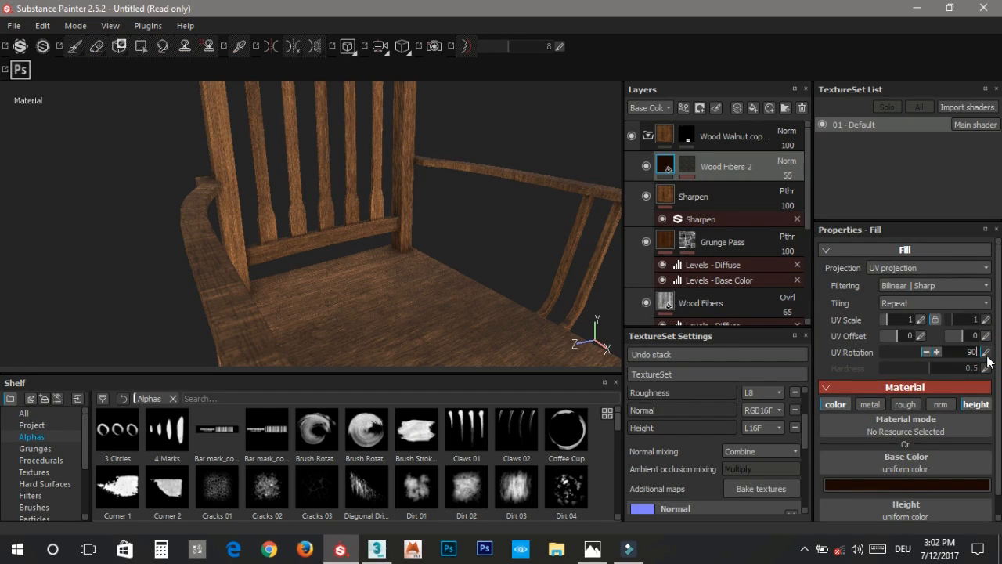
{"action": "key", "text": "Return"}
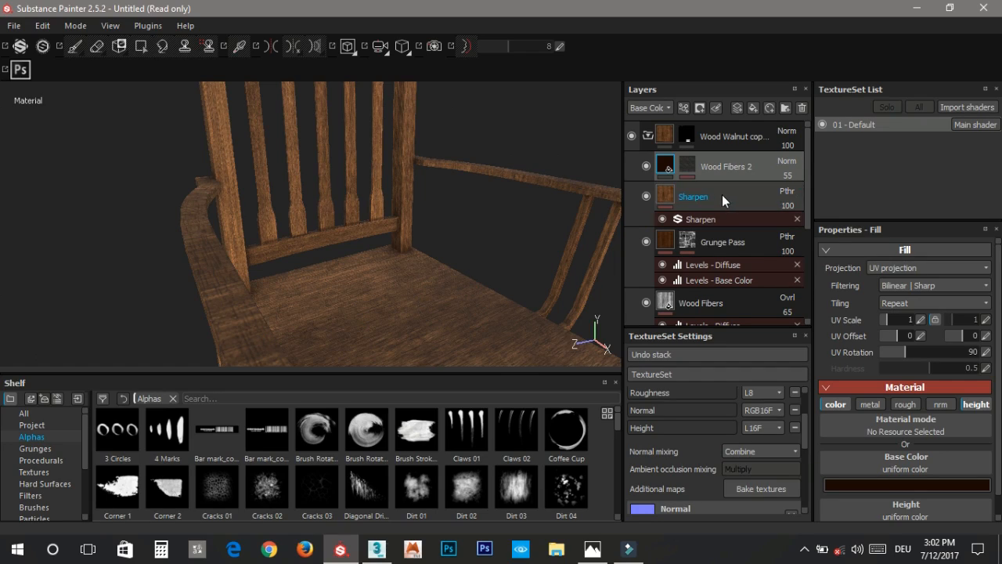
Step: Inspect the Sharpen and Grunge Pass layers, their filter, mask generator and Levels effects in the copied group for rotation settings
{"action": "left_click", "coordinate": [701, 197]}
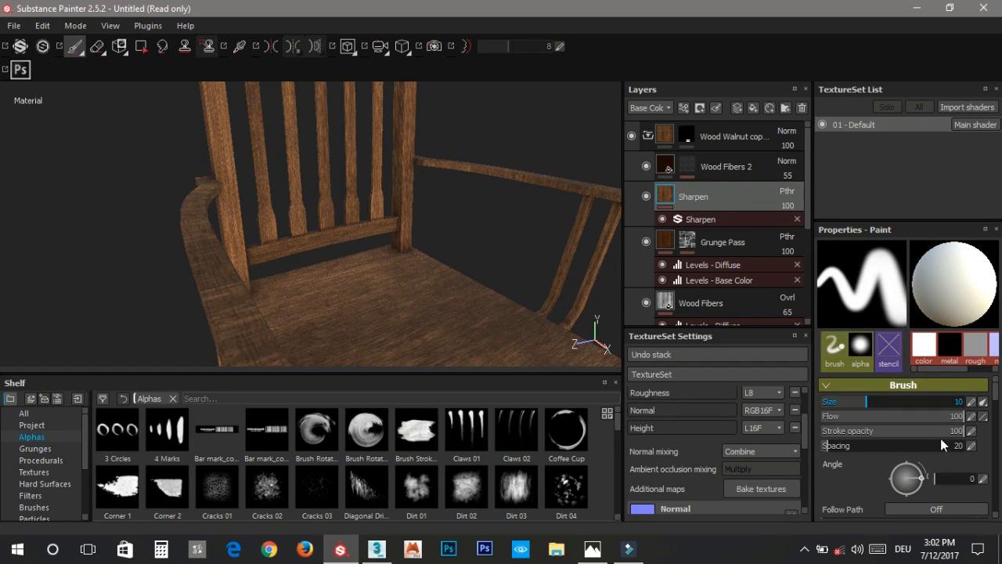
{"action": "mouse_move", "coordinate": [996, 398]}
{"action": "left_mouse_down"}
{"action": "mouse_move", "coordinate": [997, 423]}
{"action": "mouse_move", "coordinate": [993, 387]}
{"action": "mouse_move", "coordinate": [992, 415]}
{"action": "left_mouse_up"}
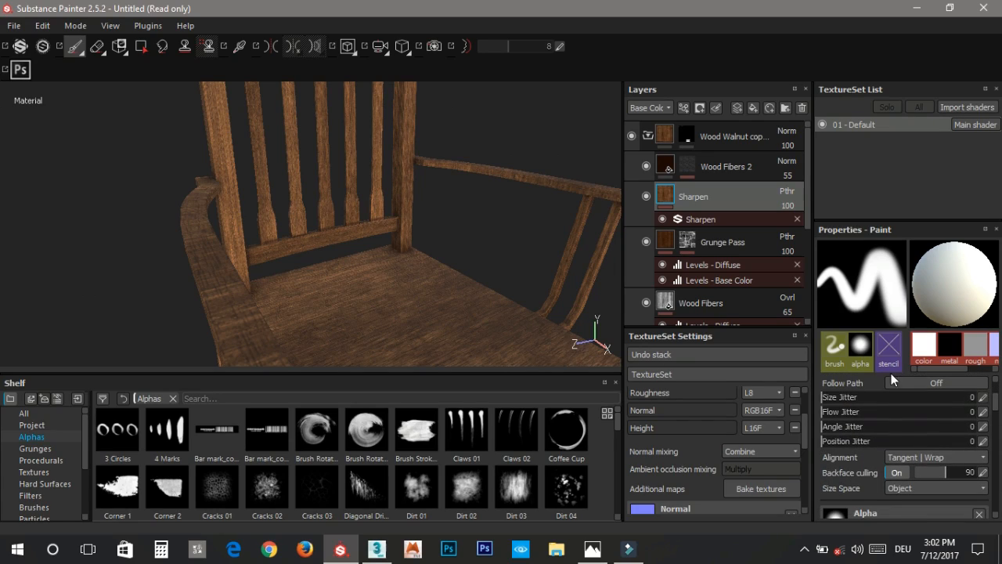
{"action": "left_click", "coordinate": [712, 221]}
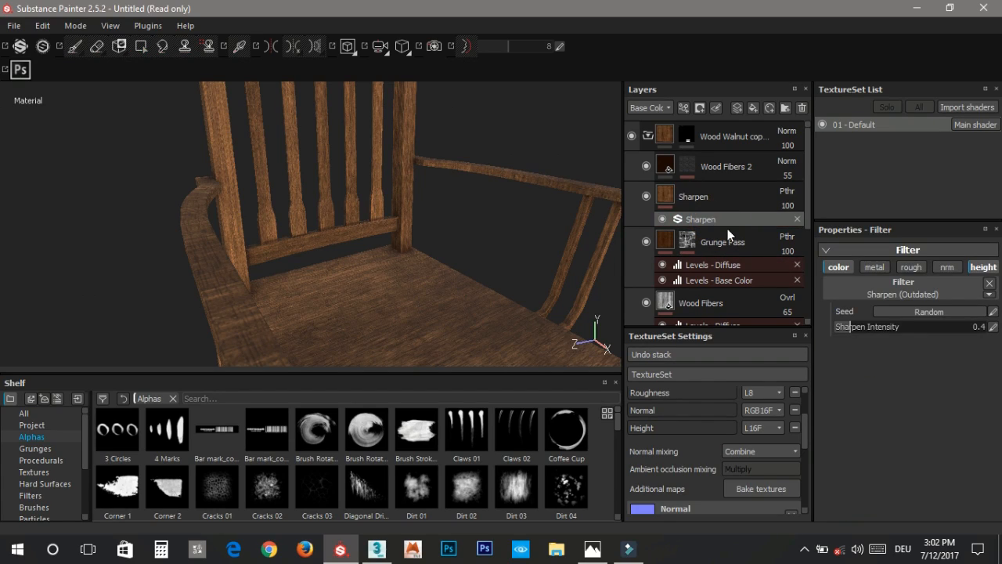
{"action": "double_click", "coordinate": [718, 241]}
{"action": "left_click", "coordinate": [689, 239]}
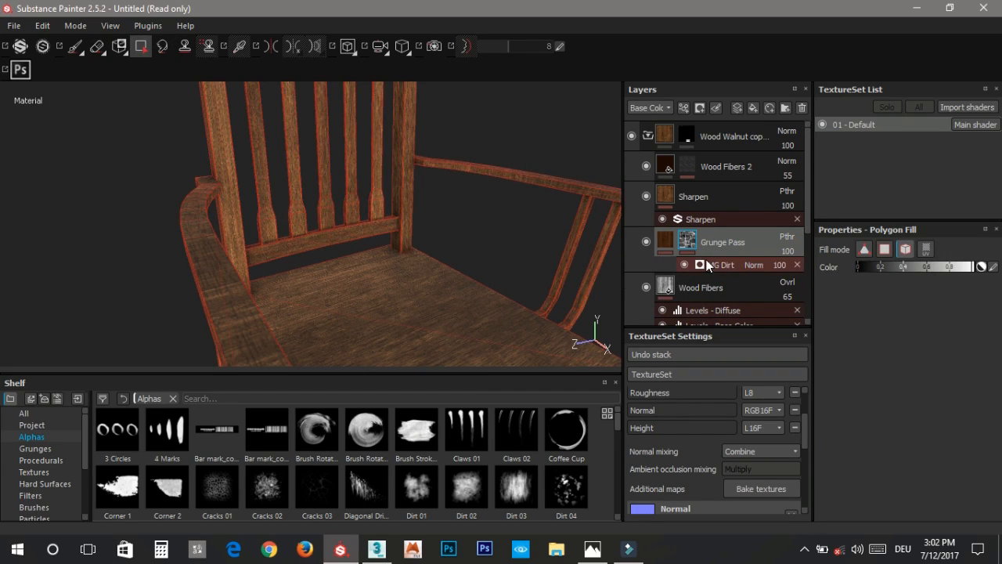
{"action": "left_click", "coordinate": [708, 265]}
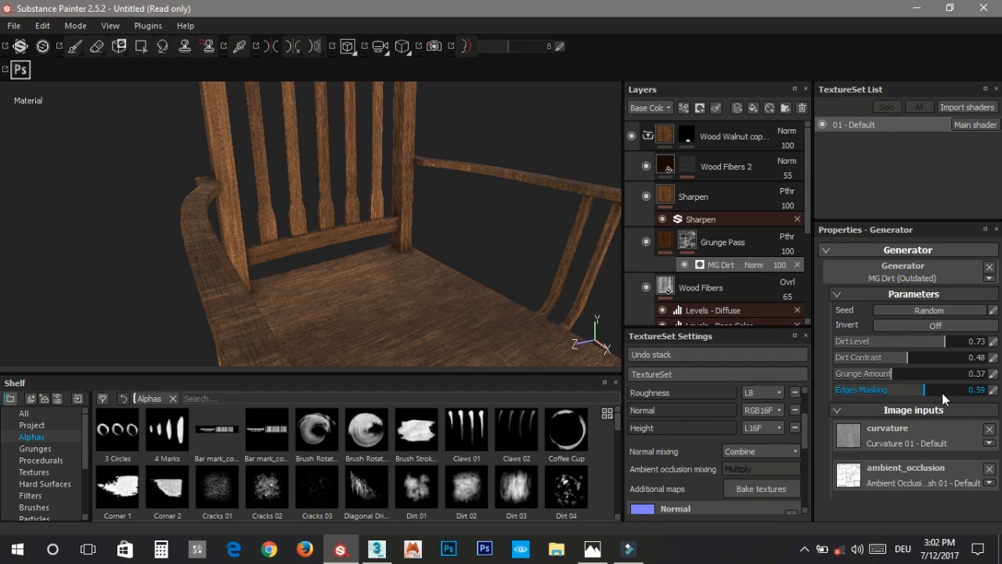
{"action": "left_click", "coordinate": [662, 242]}
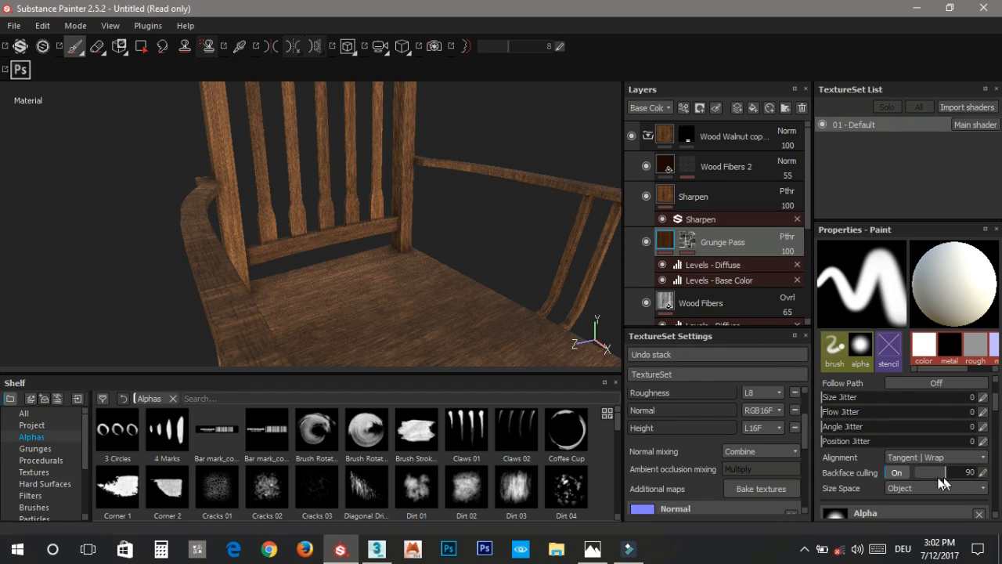
{"action": "left_click", "coordinate": [894, 473]}
{"action": "left_click", "coordinate": [894, 472]}
{"action": "left_click", "coordinate": [714, 265]}
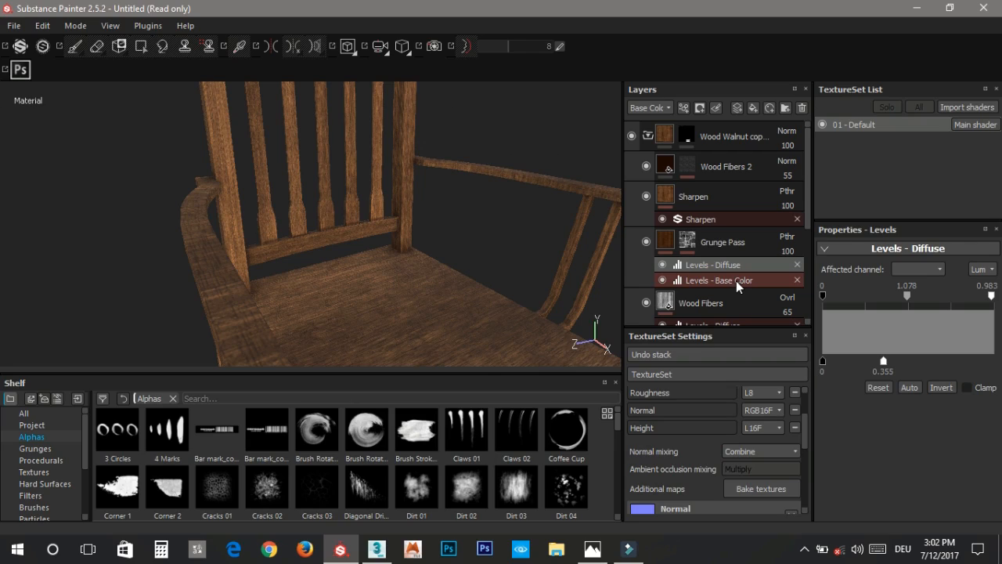
{"action": "left_click", "coordinate": [736, 280]}
Step: Set the UV rotation of the Wood Fibers fill layer in the copied group to 90
{"action": "double_click", "coordinate": [717, 303]}
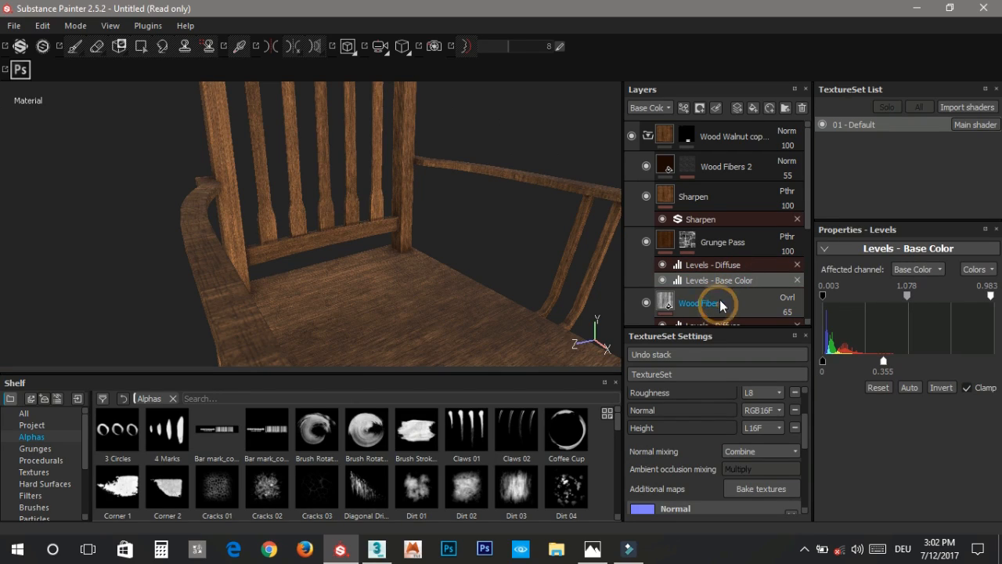
{"action": "left_click", "coordinate": [728, 288]}
{"action": "scroll", "coordinate": [728, 288], "scroll_direction": "down", "scroll_amount": 3}
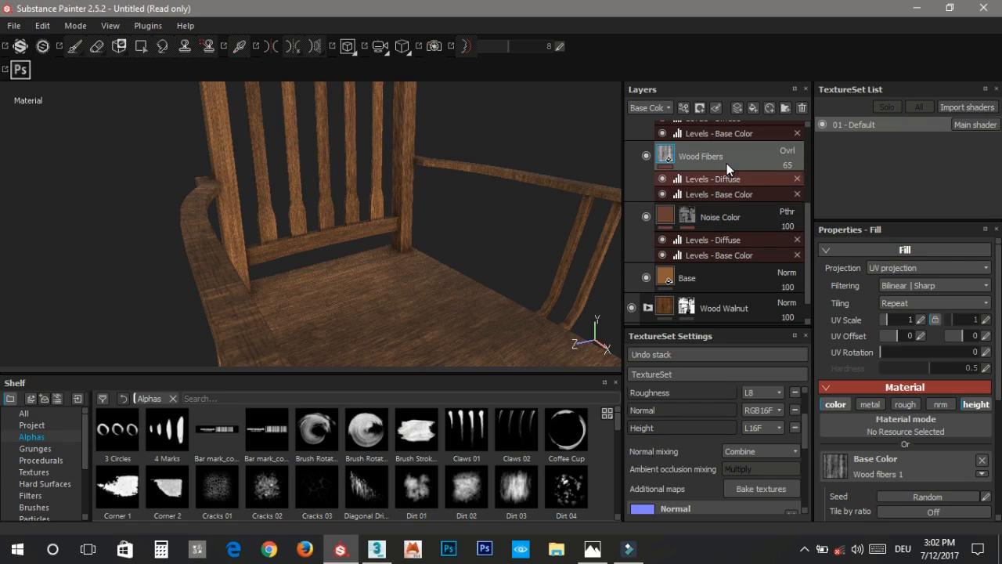
{"action": "left_click", "coordinate": [984, 352]}
{"action": "type", "text": "90"}
{"action": "key", "text": "Return"}
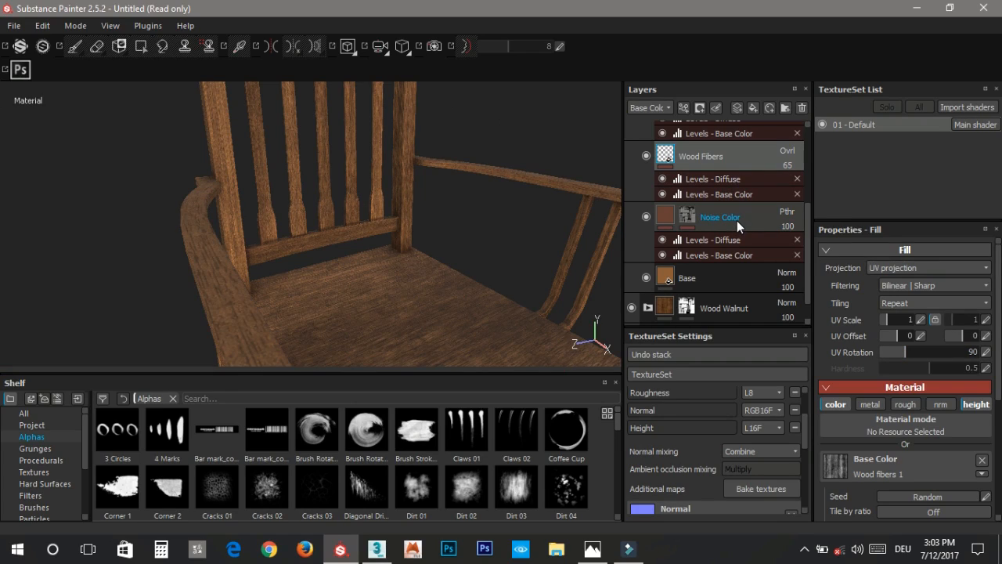
Step: Check the Noise Color layer and its mask, and set the UV rotation of the copied group's Base fill to 90
{"action": "left_click", "coordinate": [737, 220]}
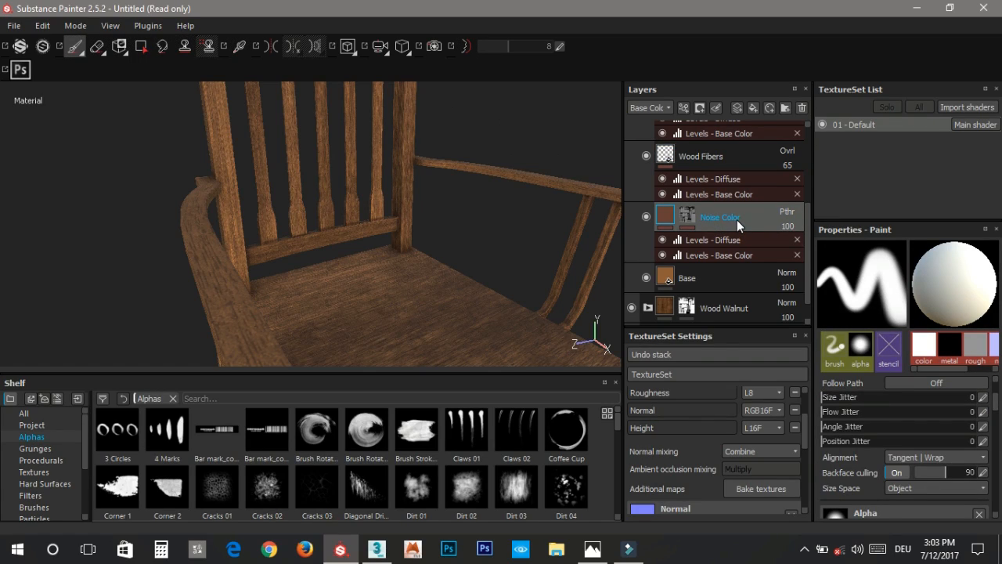
{"action": "left_click", "coordinate": [687, 216]}
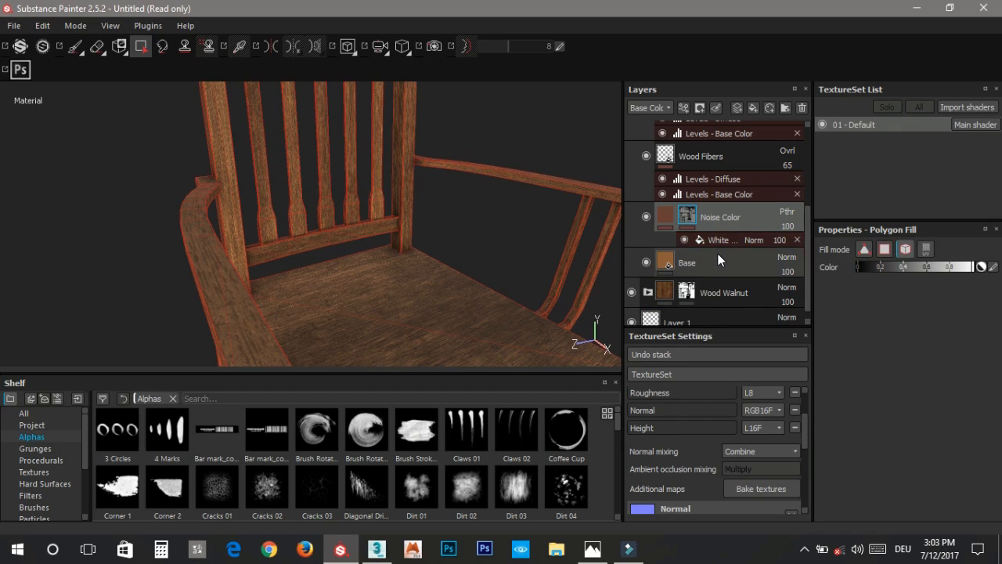
{"action": "left_click", "coordinate": [701, 264]}
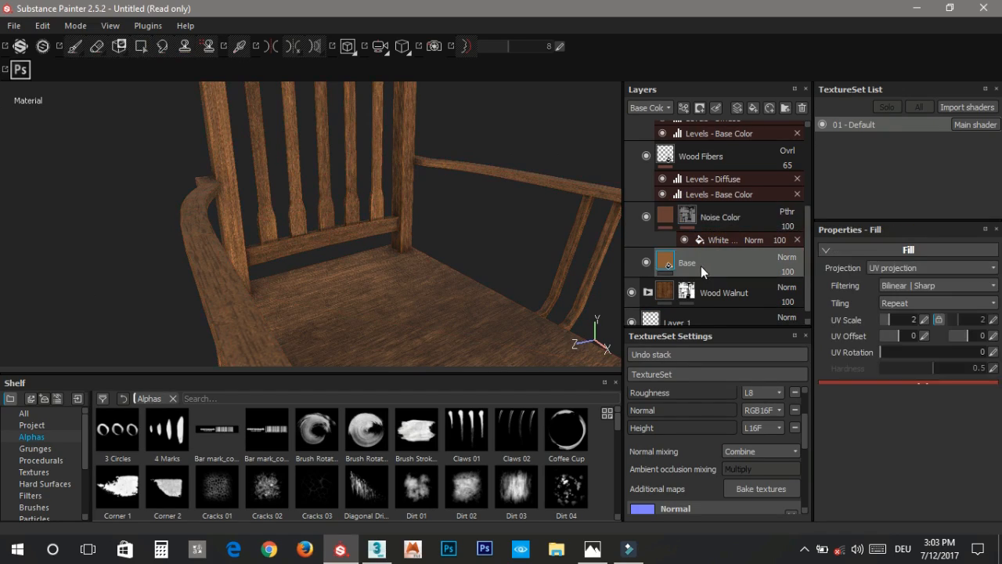
{"action": "left_click", "coordinate": [985, 354]}
{"action": "type", "text": "9"}
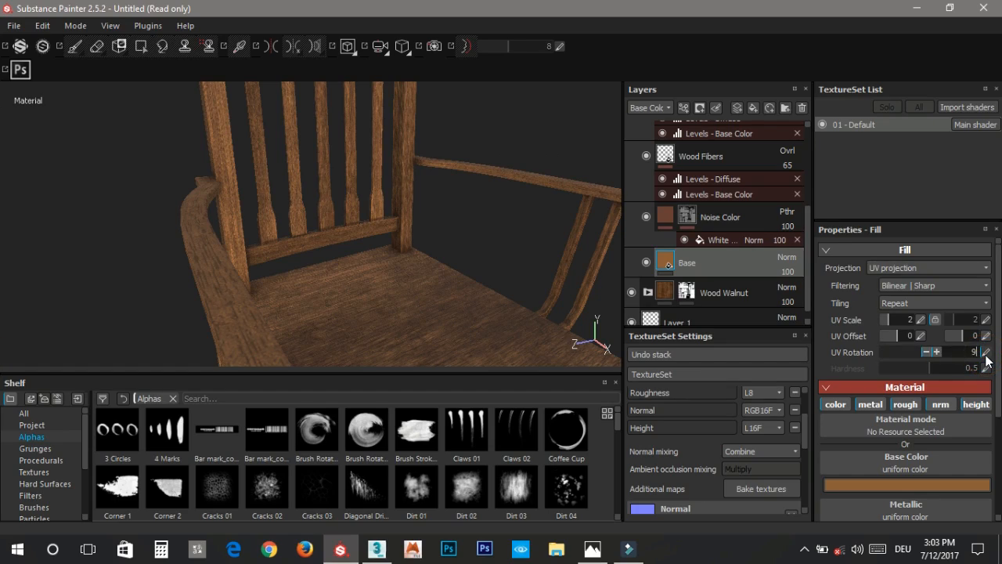
{"action": "type", "text": "0"}
{"action": "key", "text": "Return"}
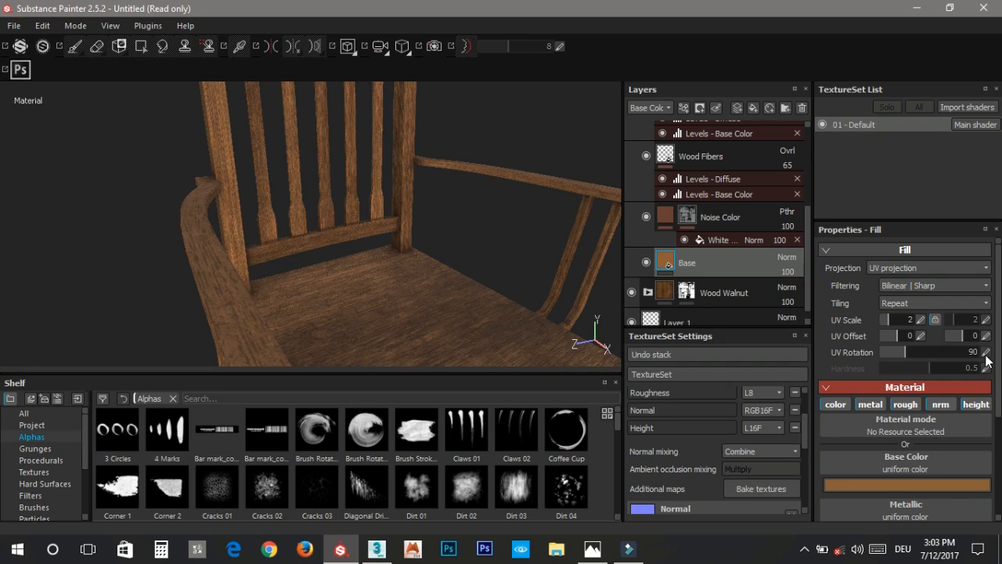
Step: Collapse the Wood Walnut copy 1 group in the layer stack
{"action": "left_click", "coordinate": [739, 291]}
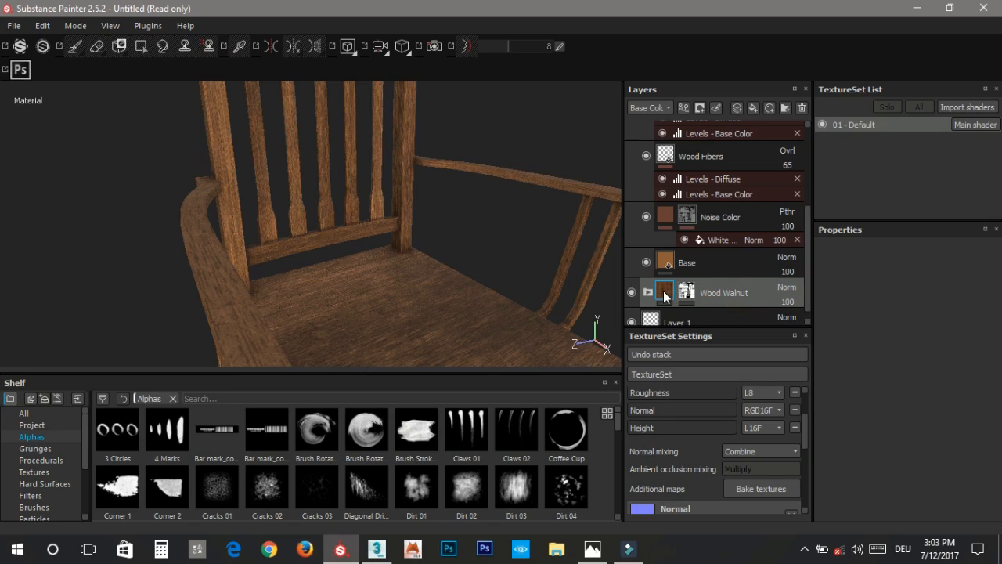
{"action": "scroll", "coordinate": [681, 251], "scroll_direction": "up", "scroll_amount": 3}
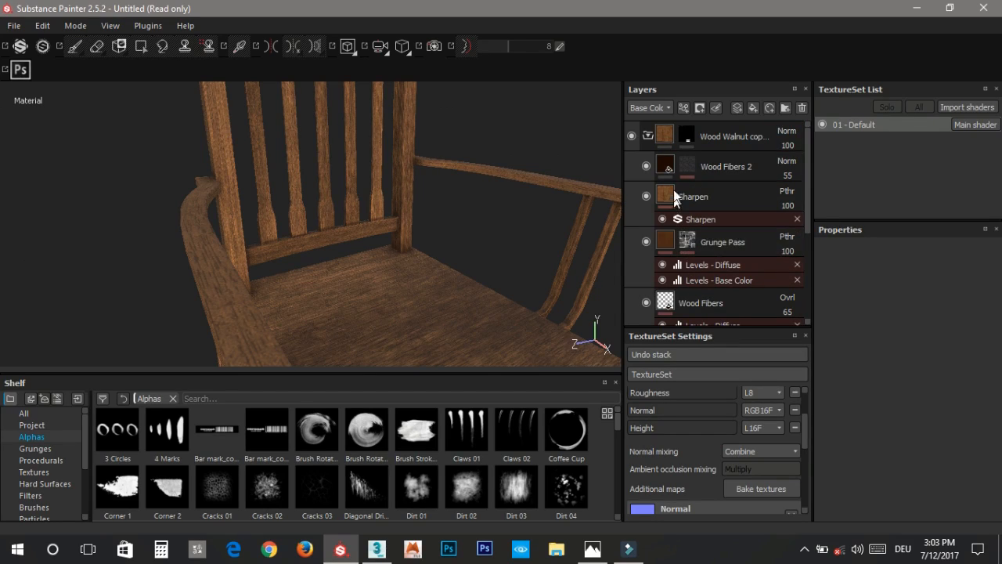
{"action": "left_click", "coordinate": [646, 136]}
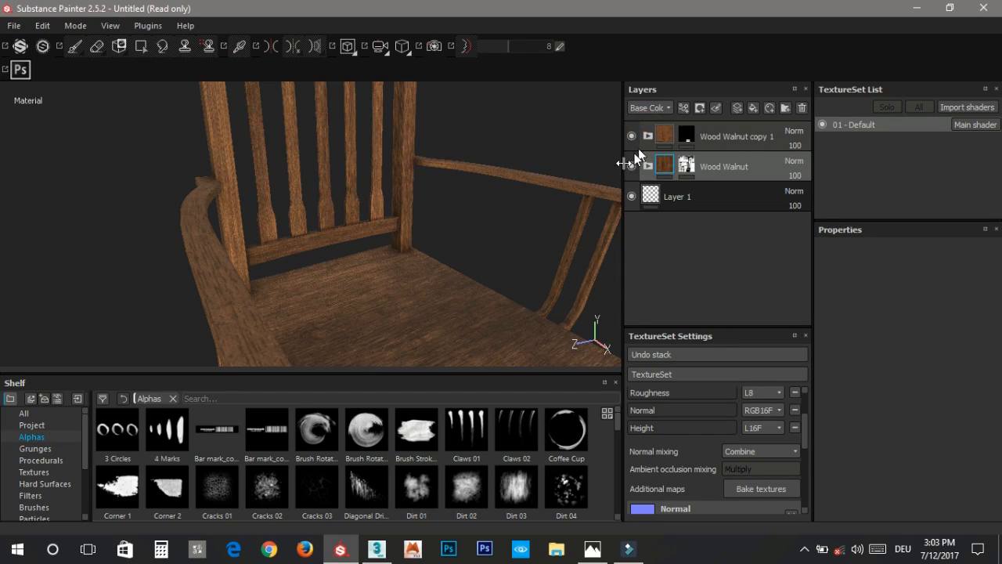
Step: Remove the seat from the Wood Walnut group's mask by filling its mesh with black
{"action": "left_click_drag", "start_coordinate": [329, 317], "coordinate": [339, 233], "text": "alt"}
{"action": "scroll", "coordinate": [341, 222], "scroll_direction": "up", "scroll_amount": 3}
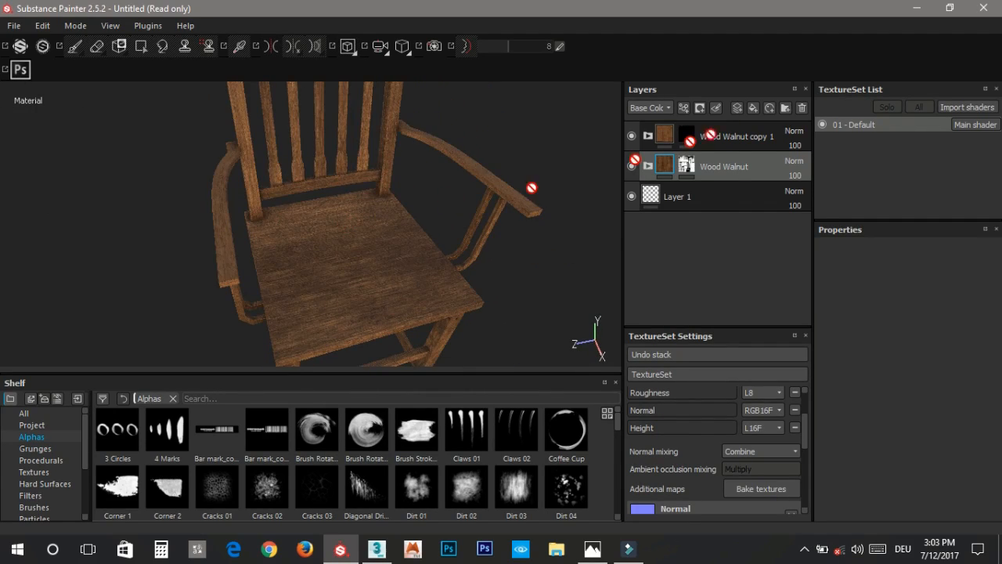
{"action": "left_click", "coordinate": [683, 133]}
{"action": "left_click", "coordinate": [686, 162]}
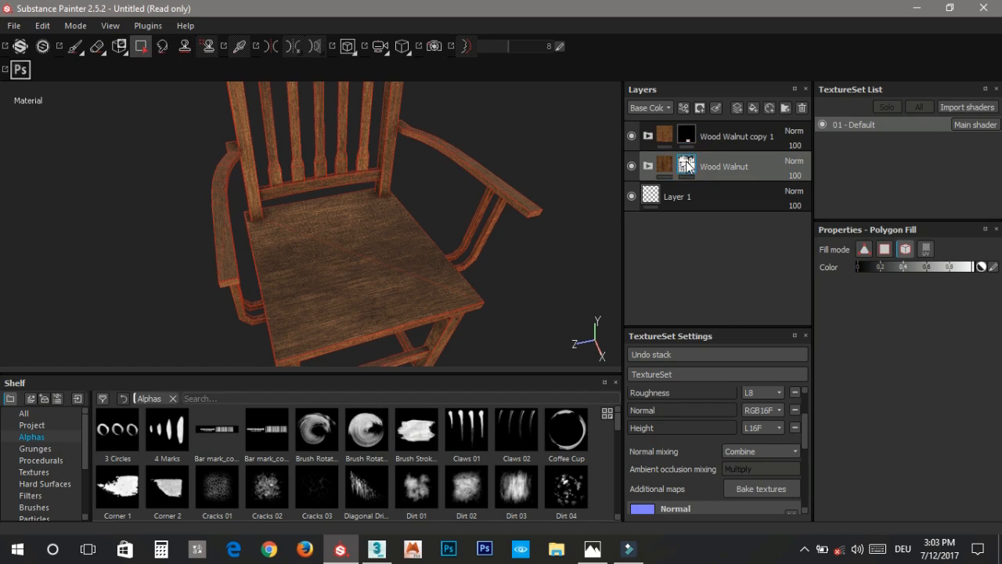
{"action": "left_click_drag", "start_coordinate": [875, 267], "coordinate": [852, 267]}
{"action": "left_click", "coordinate": [402, 271]}
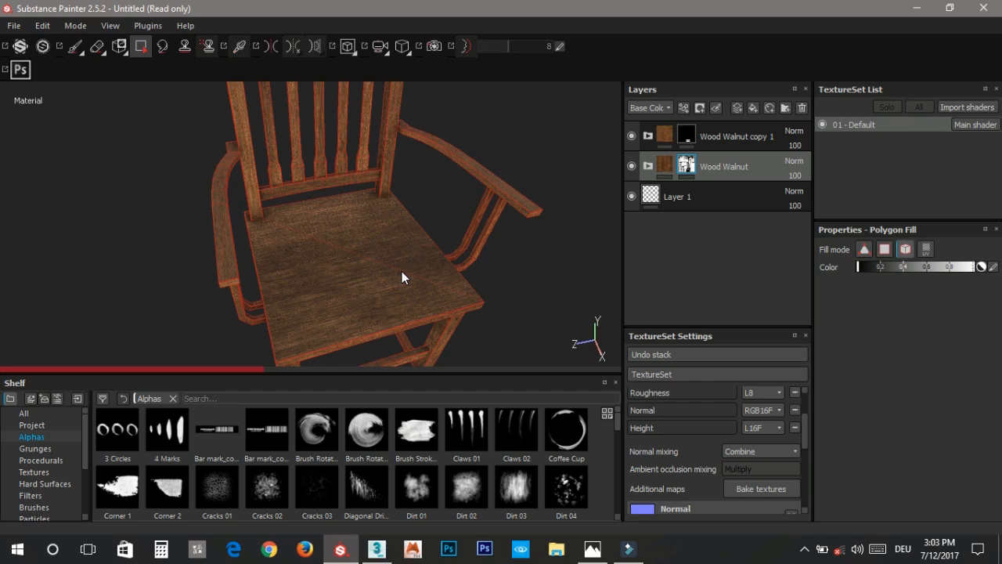
Step: Add the seat to the Wood Walnut copy 1 mask by filling its mesh with white
{"action": "left_click", "coordinate": [691, 134]}
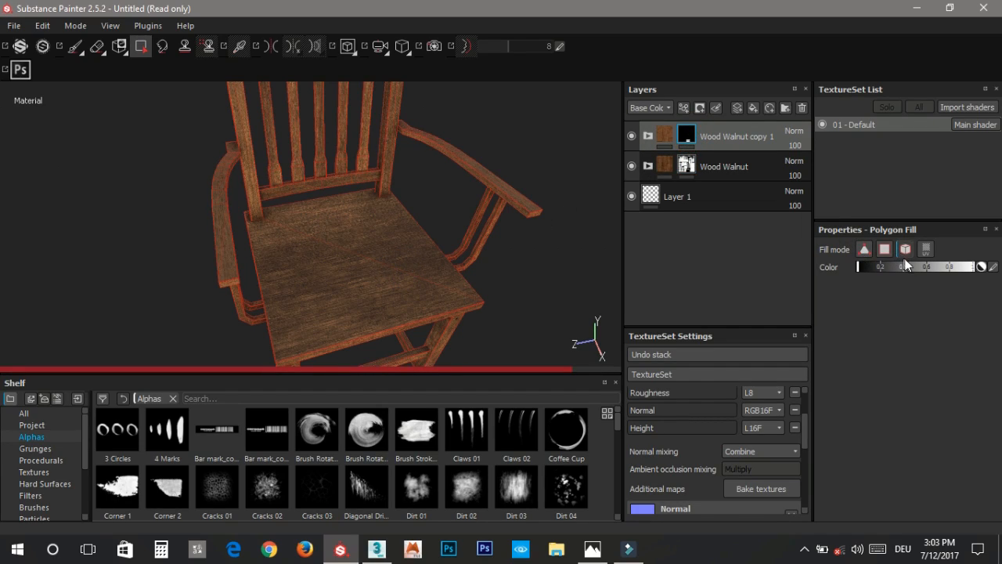
{"action": "left_click_drag", "start_coordinate": [936, 263], "coordinate": [985, 267]}
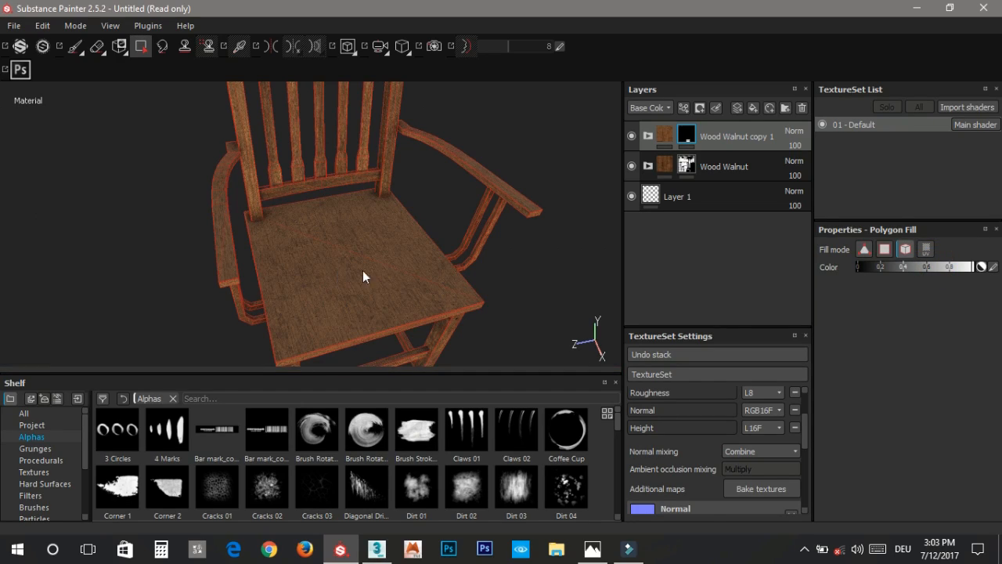
{"action": "left_click", "coordinate": [662, 135]}
Step: Examine the rotated wood grain on the seat and armrests from several angles and under different lighting
{"action": "left_click_drag", "start_coordinate": [404, 263], "coordinate": [342, 231], "text": "alt"}
{"action": "scroll", "coordinate": [379, 280], "scroll_direction": "down", "scroll_amount": 4}
{"action": "scroll", "coordinate": [371, 290], "scroll_direction": "up", "scroll_amount": 6}
{"action": "scroll", "coordinate": [342, 230], "scroll_direction": "down", "scroll_amount": 5}
{"action": "mouse_move", "coordinate": [353, 246]}
{"action": "right_mouse_down", "text": "shift"}
{"action": "mouse_move", "coordinate": [258, 248]}
{"action": "mouse_move", "coordinate": [281, 249]}
{"action": "right_mouse_up", "text": "shift"}
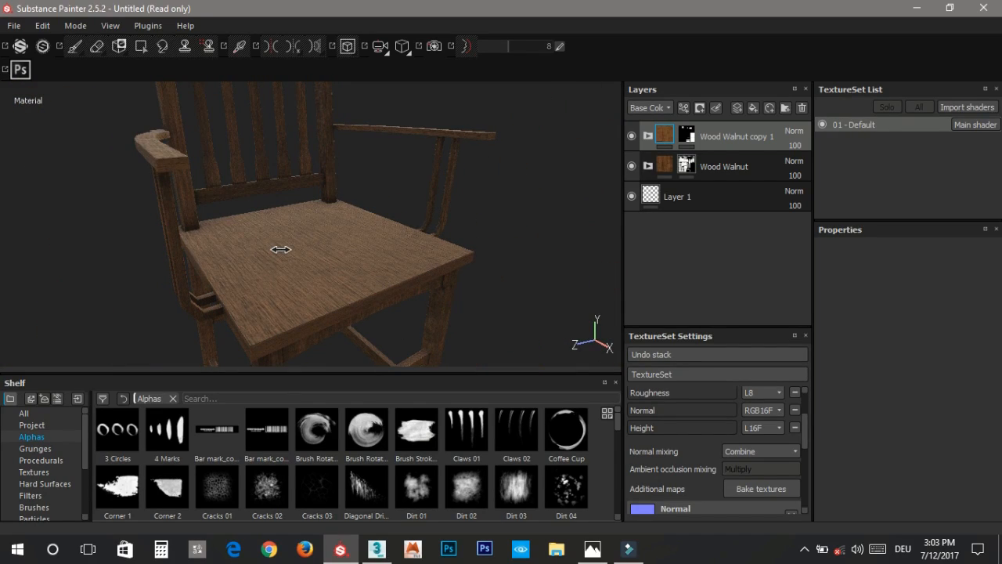
{"action": "left_click_drag", "start_coordinate": [271, 237], "coordinate": [292, 246], "text": "alt"}
{"action": "right_click_drag", "start_coordinate": [344, 252], "coordinate": [144, 270], "text": "shift"}
{"action": "left_click_drag", "start_coordinate": [219, 276], "coordinate": [277, 241], "text": "alt"}
{"action": "right_click_drag", "start_coordinate": [277, 241], "coordinate": [280, 214], "text": "alt"}
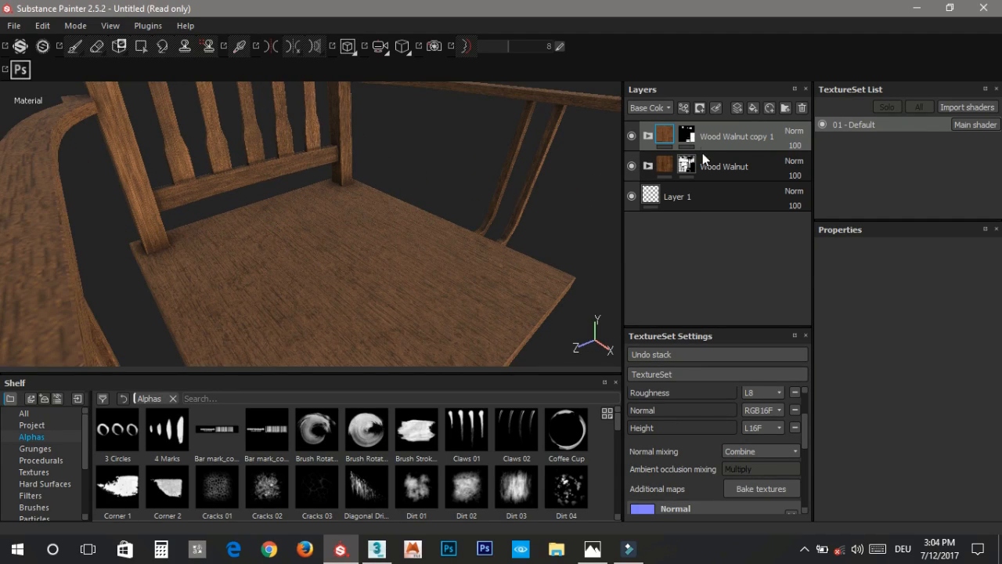
Step: Add a fill layer above the wood groups with a black base color and only its color channel enabled
{"action": "left_click", "coordinate": [753, 108]}
{"action": "left_click", "coordinate": [894, 484]}
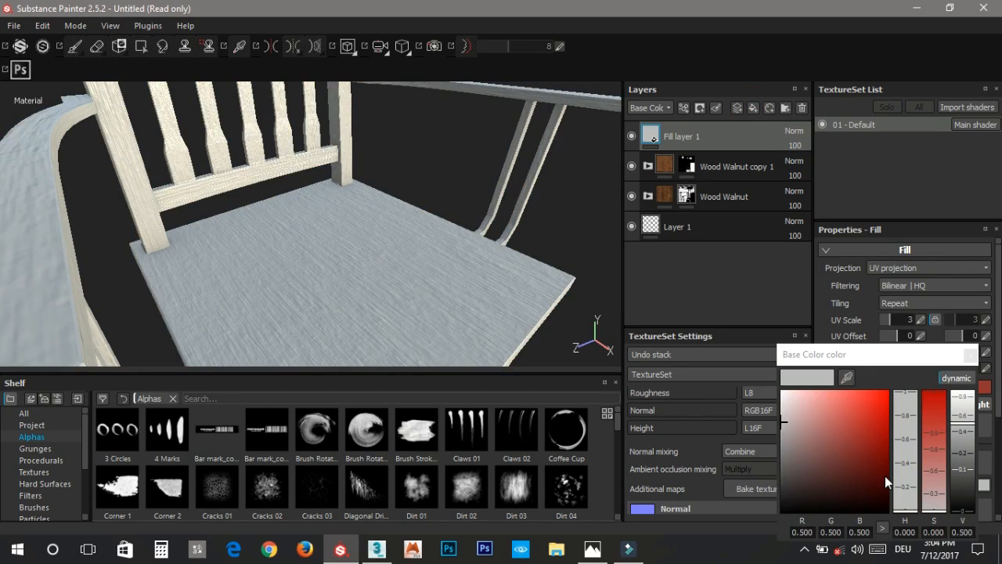
{"action": "left_click", "coordinate": [784, 499]}
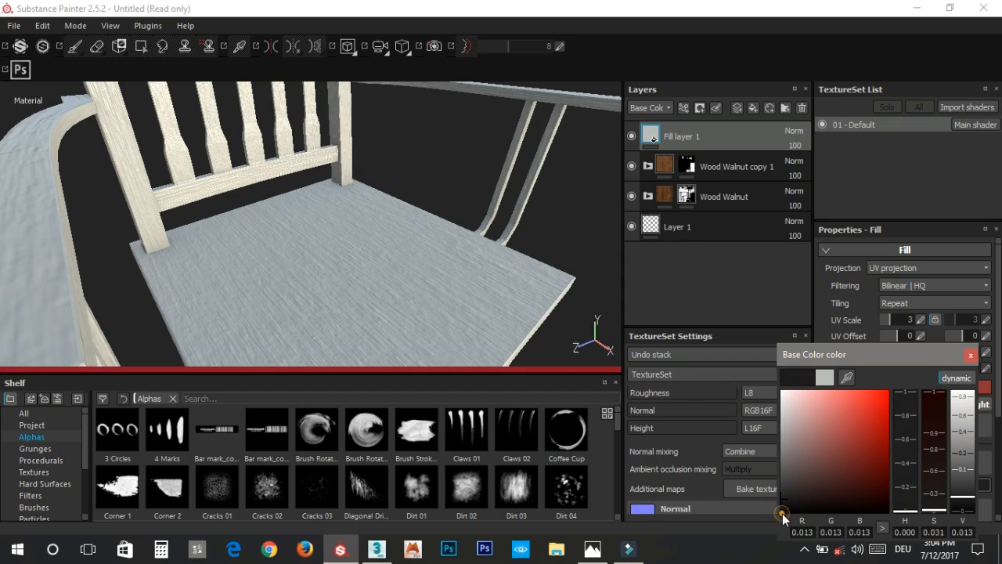
{"action": "left_click", "coordinate": [970, 354]}
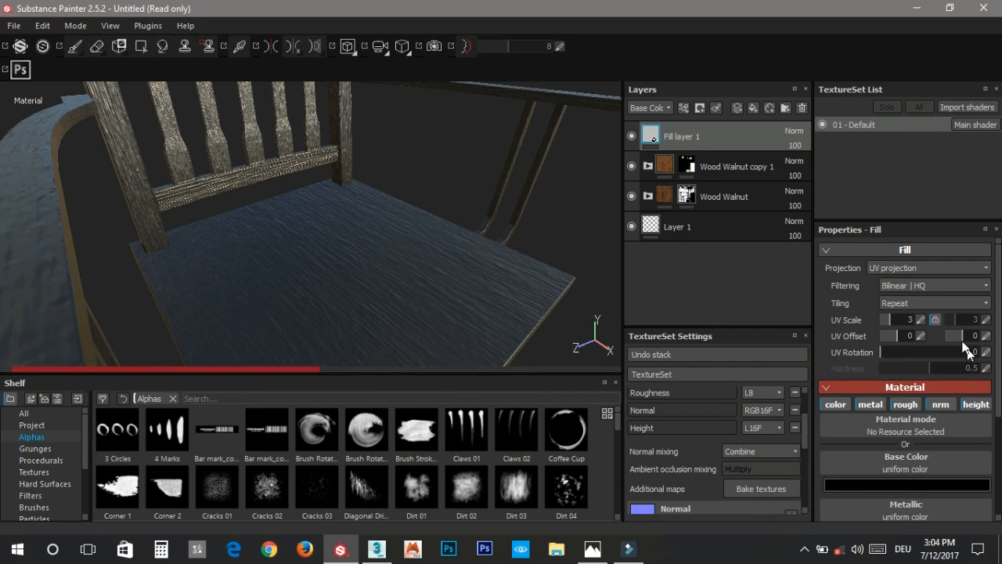
{"action": "left_click", "coordinate": [973, 406]}
{"action": "left_click", "coordinate": [940, 406]}
{"action": "left_click", "coordinate": [906, 405]}
{"action": "left_click", "coordinate": [873, 405]}
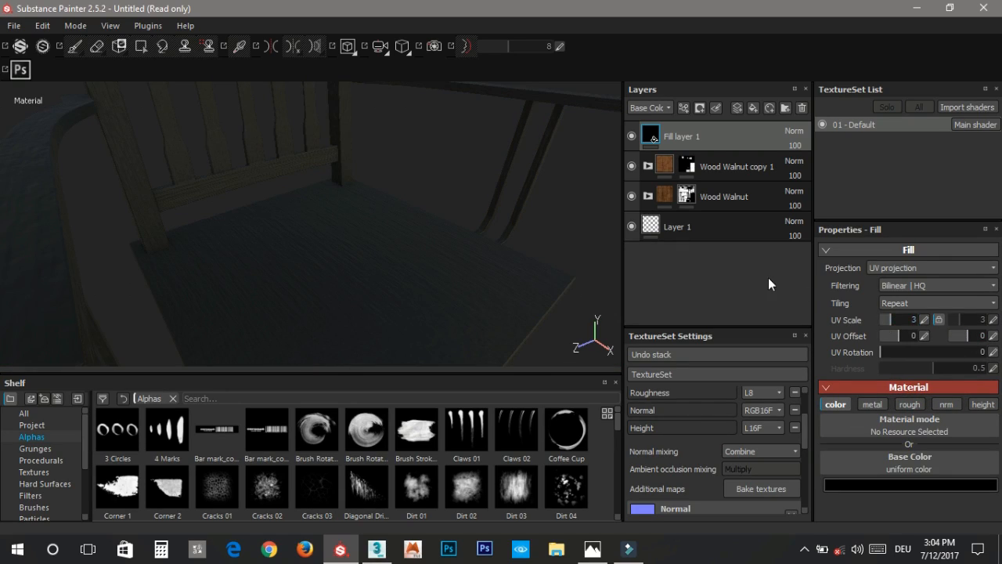
Step: Give the black fill layer a black mask and add an MG Dirt generator to that mask
{"action": "right_click", "coordinate": [682, 135]}
{"action": "left_click", "coordinate": [718, 157]}
{"action": "left_click", "coordinate": [685, 107]}
{"action": "left_click", "coordinate": [705, 127]}
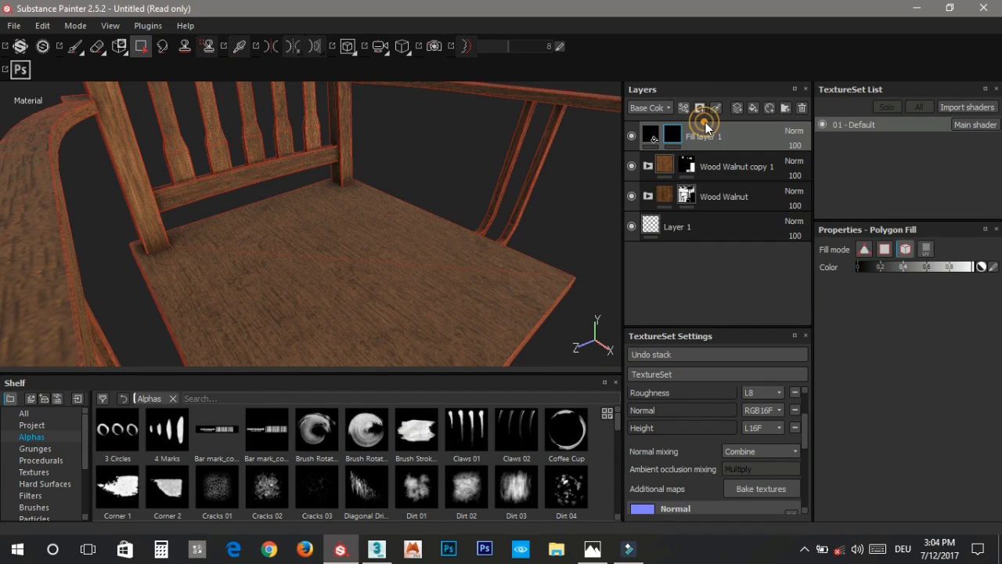
{"action": "left_click", "coordinate": [928, 277]}
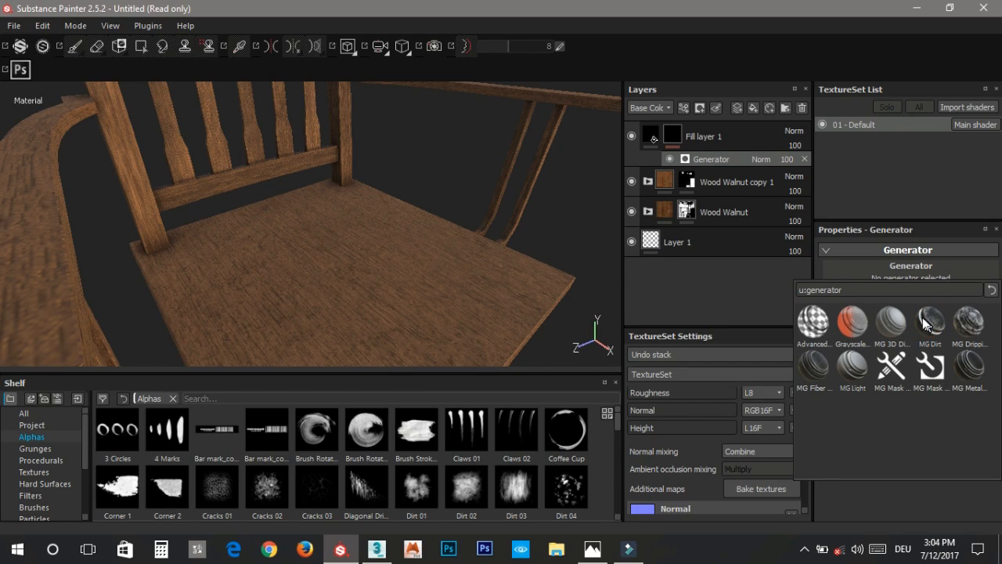
{"action": "left_click", "coordinate": [923, 318]}
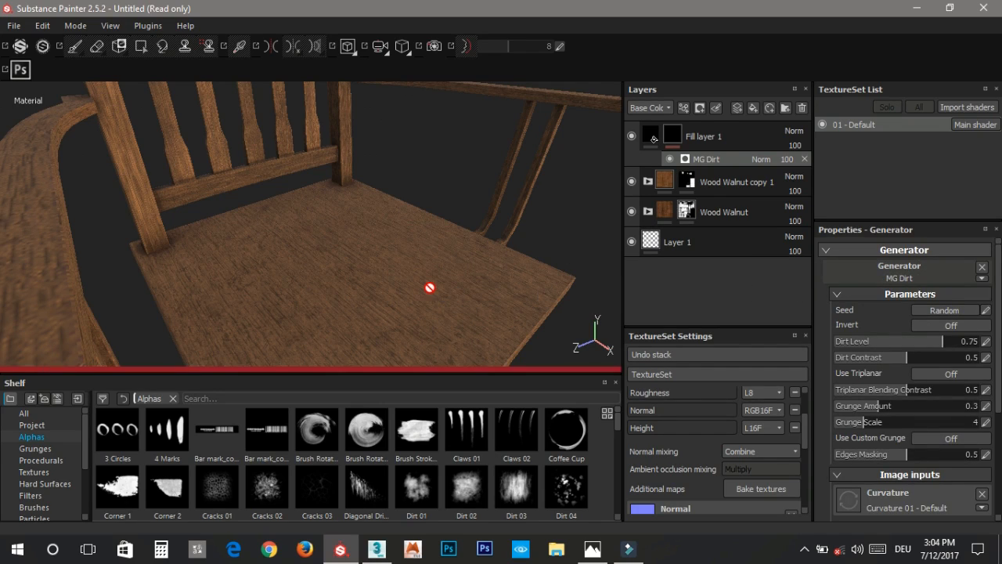
Step: Inspect the dirt on the seat, armrests and backrest, and hide the dirt fill layer to compare the chair without it
{"action": "left_click_drag", "start_coordinate": [398, 279], "coordinate": [349, 274], "text": "alt"}
{"action": "scroll", "coordinate": [350, 273], "scroll_direction": "down", "scroll_amount": 2}
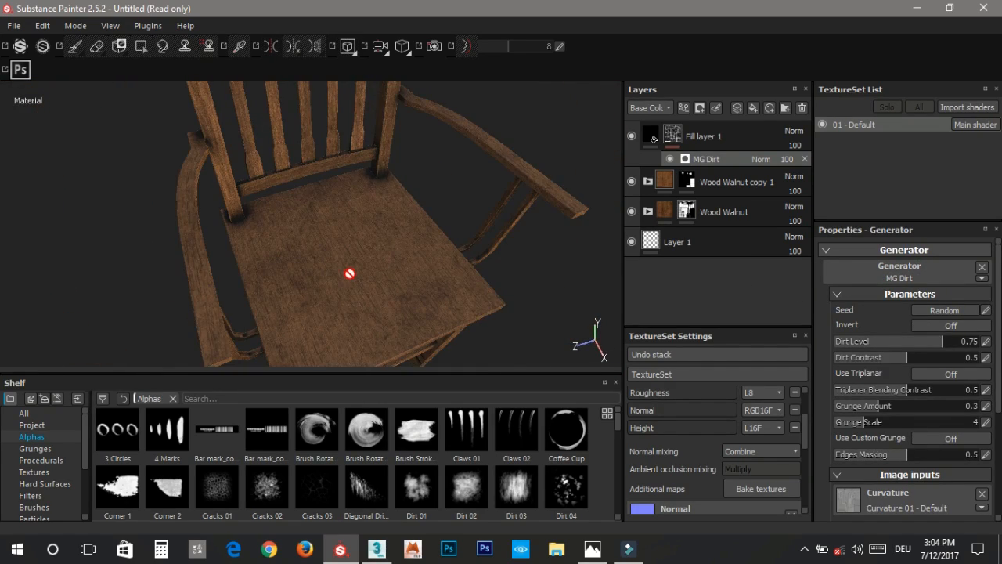
{"action": "scroll", "coordinate": [250, 189], "scroll_direction": "up", "scroll_amount": 2}
{"action": "scroll", "coordinate": [380, 233], "scroll_direction": "down", "scroll_amount": 3}
{"action": "left_click_drag", "start_coordinate": [376, 237], "coordinate": [408, 202], "text": "alt"}
{"action": "left_click", "coordinate": [632, 136]}
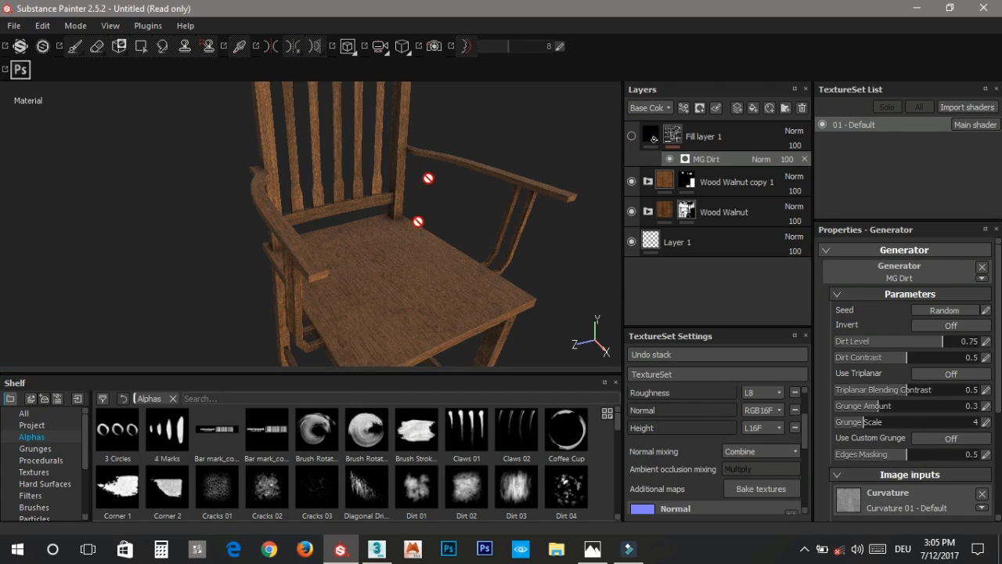
{"action": "left_click_drag", "start_coordinate": [470, 280], "coordinate": [498, 283], "text": "alt"}
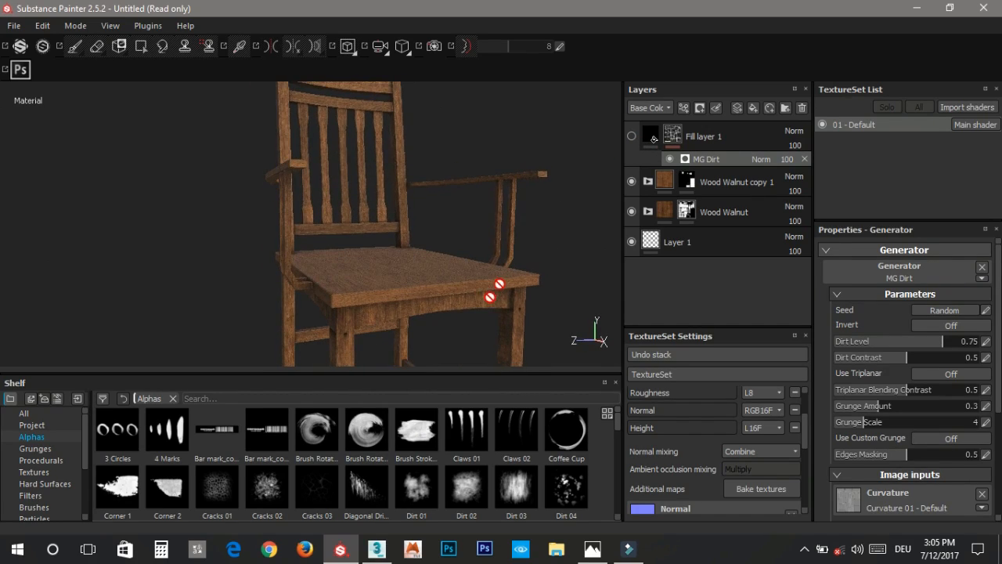
Step: Show the dirt fill layer again and compare the seat and backrest with and without the dirt up close
{"action": "left_click", "coordinate": [631, 134]}
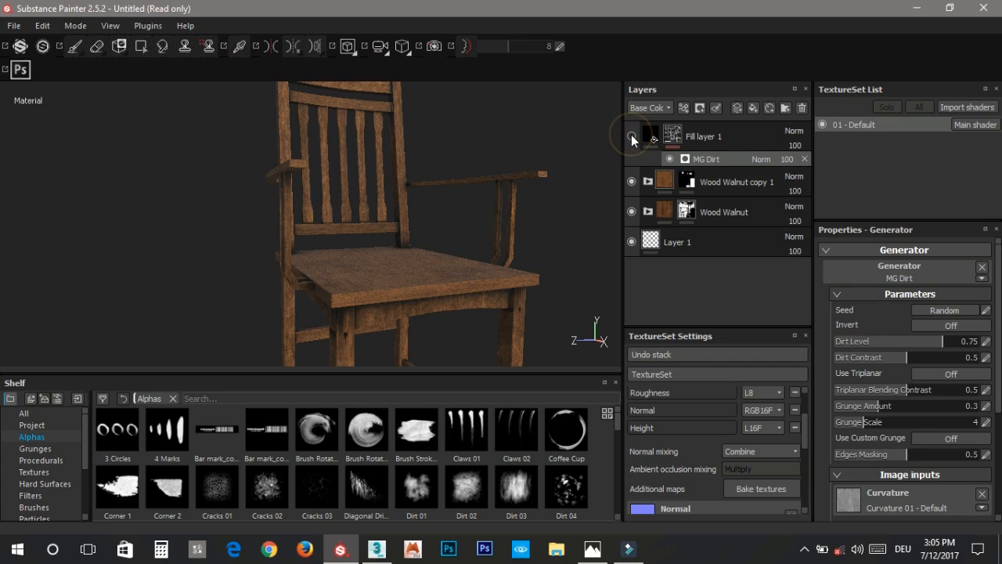
{"action": "left_click", "coordinate": [632, 135]}
{"action": "left_click_drag", "start_coordinate": [424, 222], "coordinate": [404, 134], "text": "alt"}
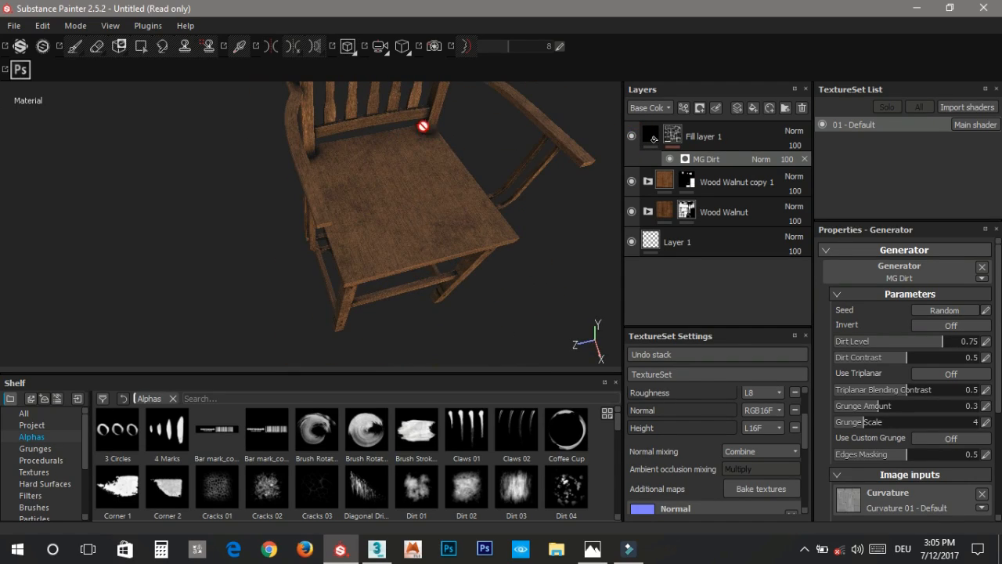
{"action": "scroll", "coordinate": [429, 117], "scroll_direction": "up", "scroll_amount": 3}
{"action": "left_click", "coordinate": [632, 137]}
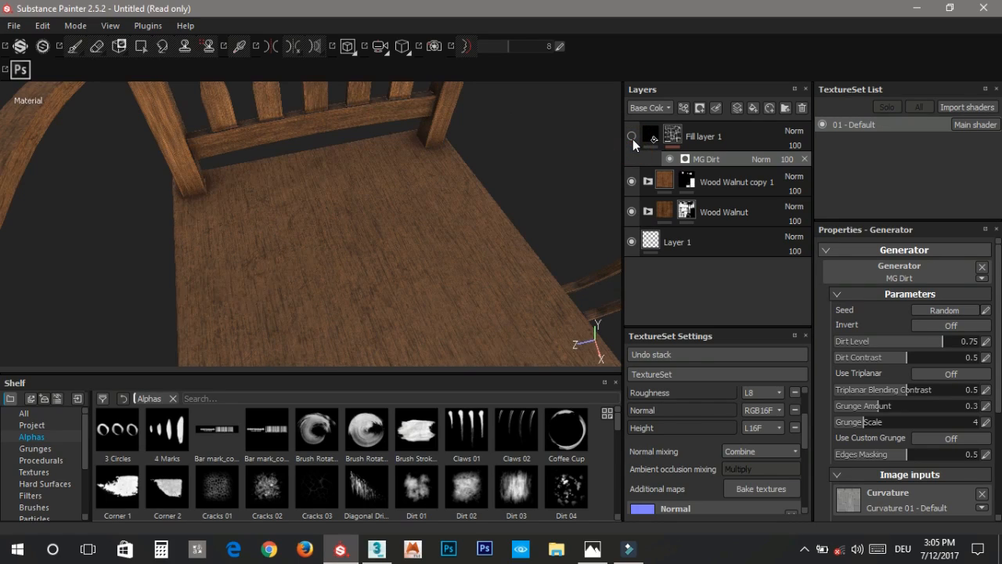
{"action": "left_click", "coordinate": [632, 137]}
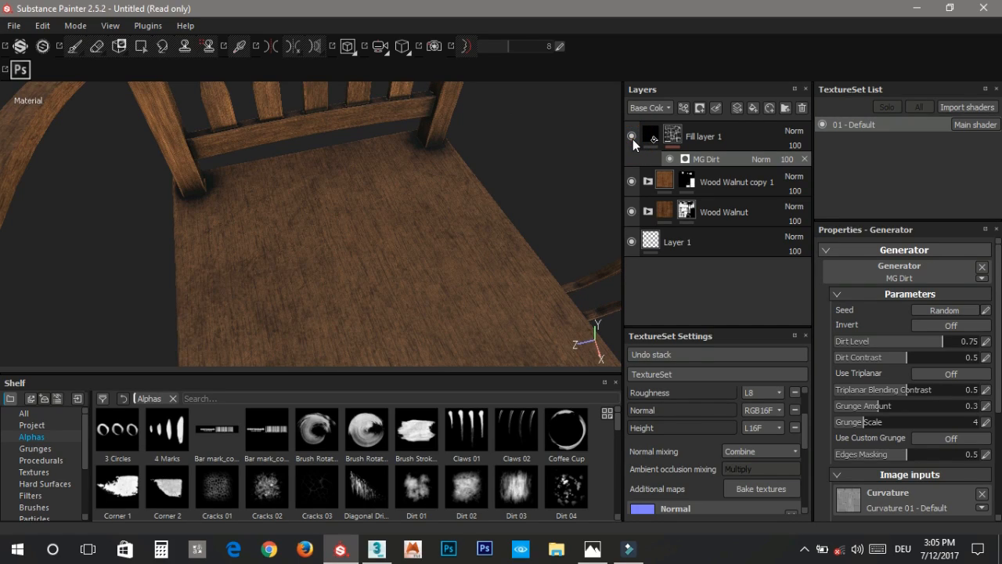
Step: Set the MG Dirt generator's dirt level to 0.66, dirt contrast to 0.6, grunge amount to 0.35 and grunge scale to 3
{"action": "left_click", "coordinate": [704, 158]}
{"action": "left_click_drag", "start_coordinate": [879, 412], "coordinate": [872, 421]}
{"action": "left_click", "coordinate": [930, 344]}
{"action": "left_click", "coordinate": [930, 341]}
{"action": "left_click", "coordinate": [921, 357]}
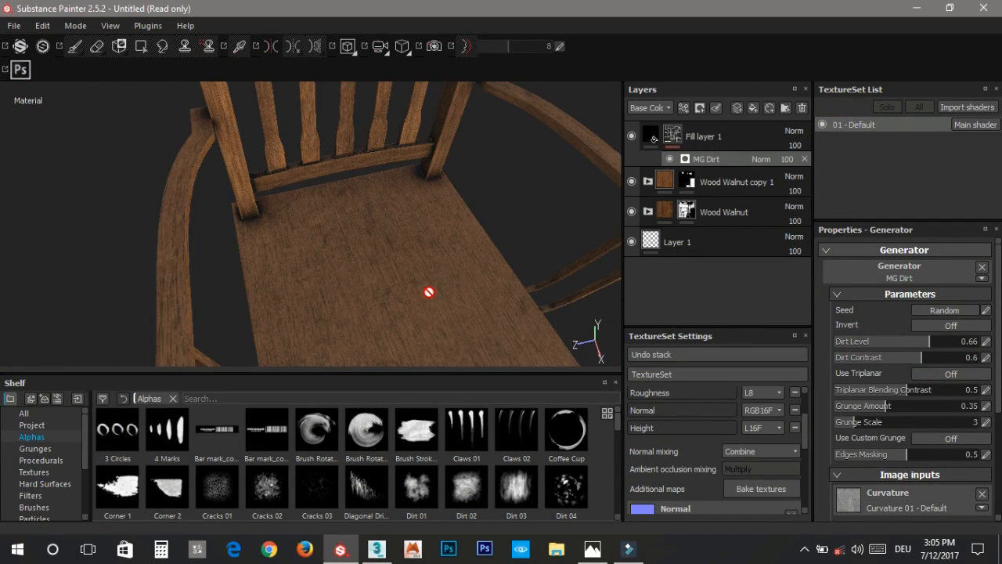
Step: Set the MG Dirt grunge amount to 0.4 and grunge scale to 2, and check the dirt on the seat and armrests
{"action": "left_click_drag", "start_coordinate": [447, 303], "coordinate": [470, 270], "text": "alt"}
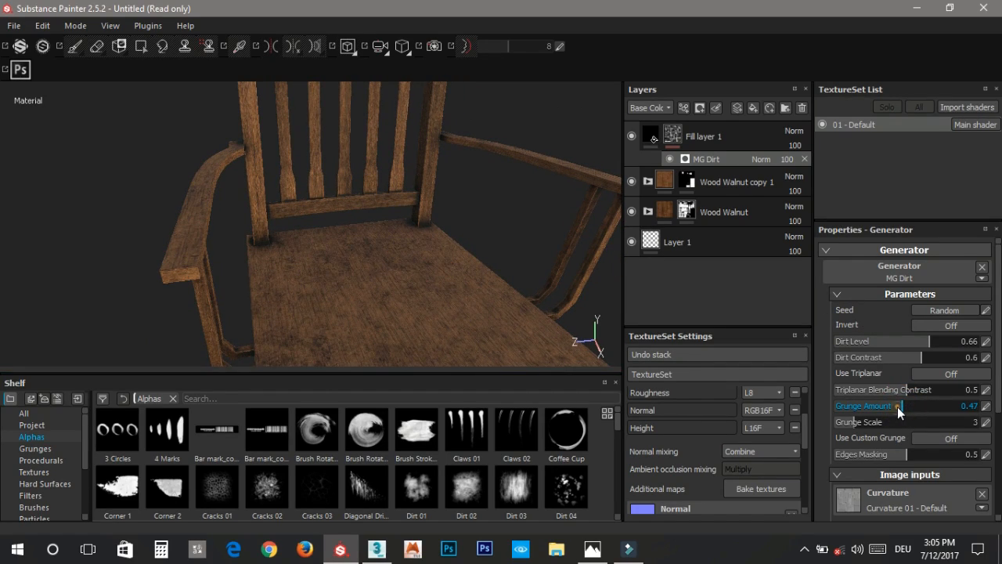
{"action": "left_click_drag", "start_coordinate": [897, 406], "coordinate": [892, 407]}
{"action": "left_click", "coordinate": [847, 425]}
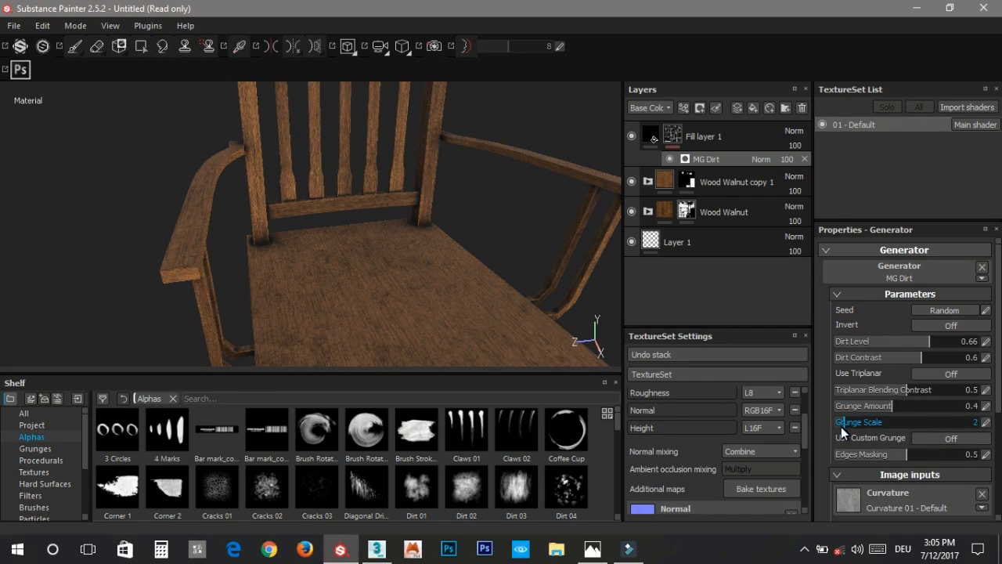
{"action": "left_click", "coordinate": [433, 291]}
{"action": "left_click_drag", "start_coordinate": [458, 295], "coordinate": [480, 321], "text": "alt"}
{"action": "left_click_drag", "start_coordinate": [409, 294], "coordinate": [662, 231], "text": "alt"}
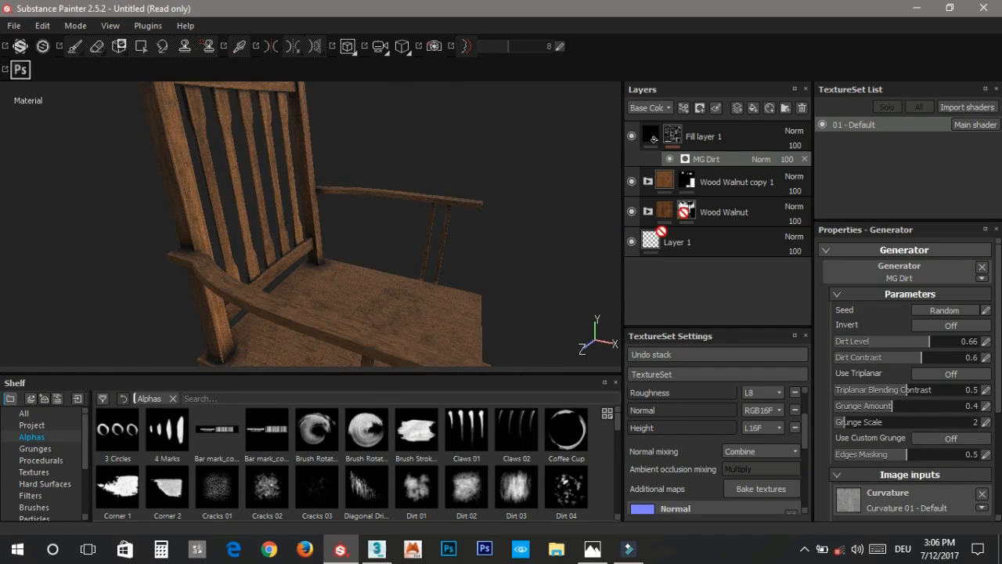
Step: Add a paint layer above the dirt fill layer and choose the Diagonal Drips alpha for the brush
{"action": "left_click", "coordinate": [716, 131]}
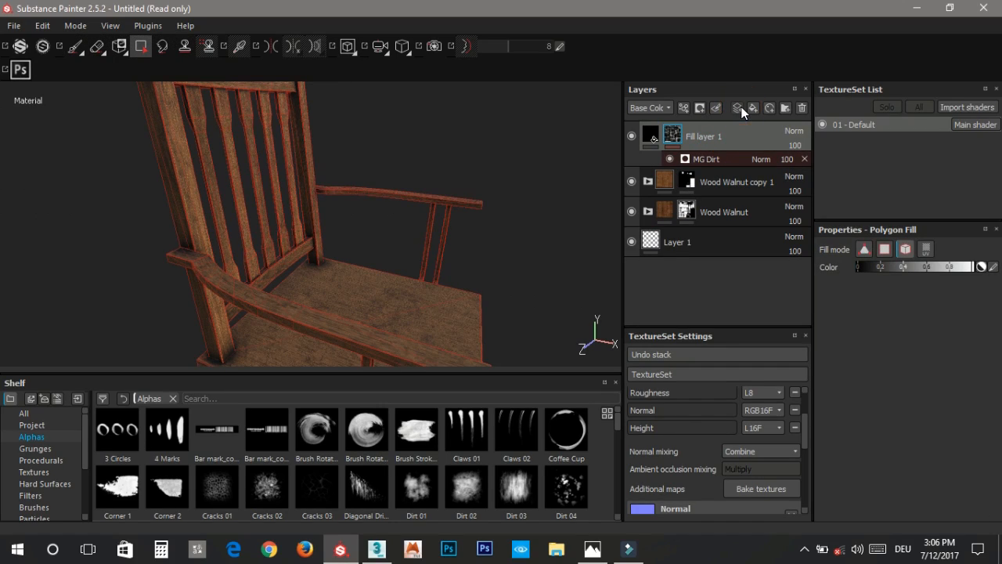
{"action": "left_click", "coordinate": [737, 108]}
{"action": "scroll", "coordinate": [864, 447], "scroll_direction": "down", "scroll_amount": 3}
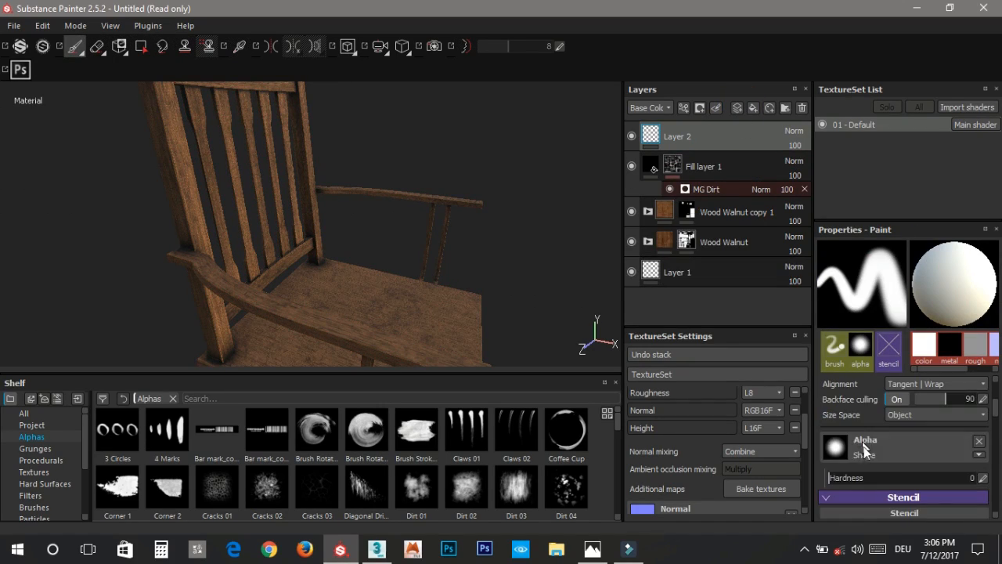
{"action": "left_click", "coordinate": [835, 446]}
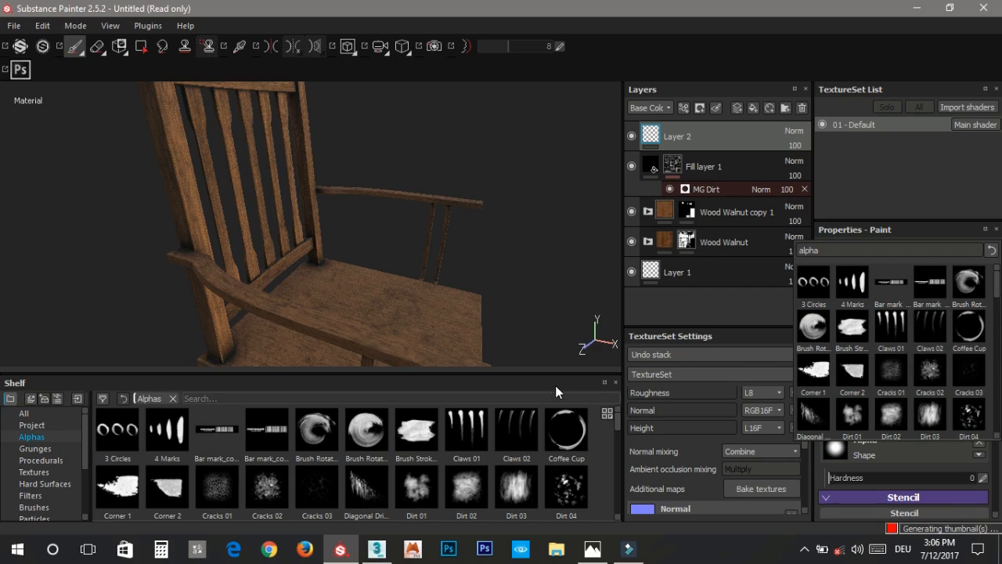
{"action": "left_click", "coordinate": [516, 372]}
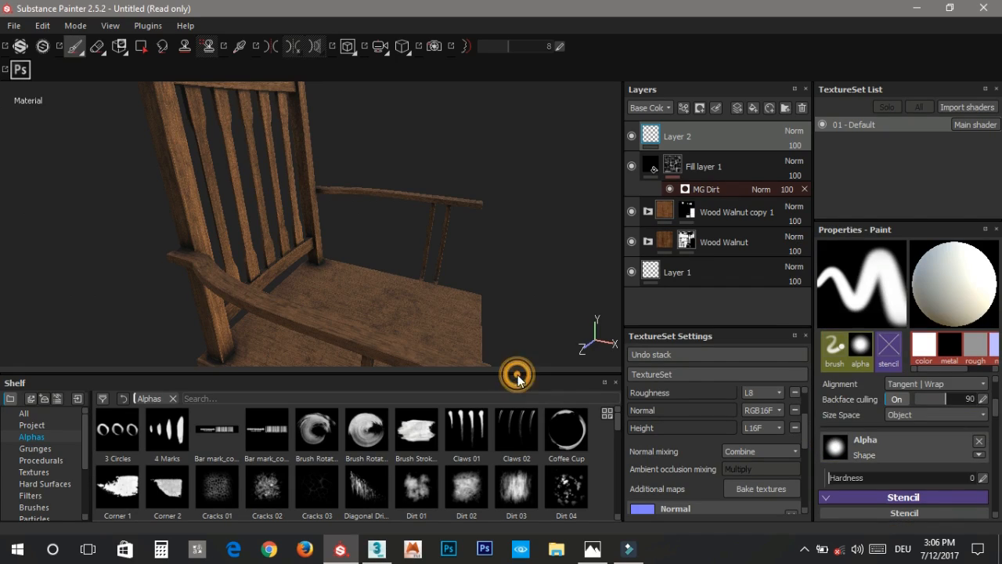
{"action": "left_click_drag", "start_coordinate": [516, 373], "coordinate": [512, 269]}
{"action": "left_click_drag", "start_coordinate": [616, 346], "coordinate": [627, 323]}
{"action": "left_click", "coordinate": [366, 381]}
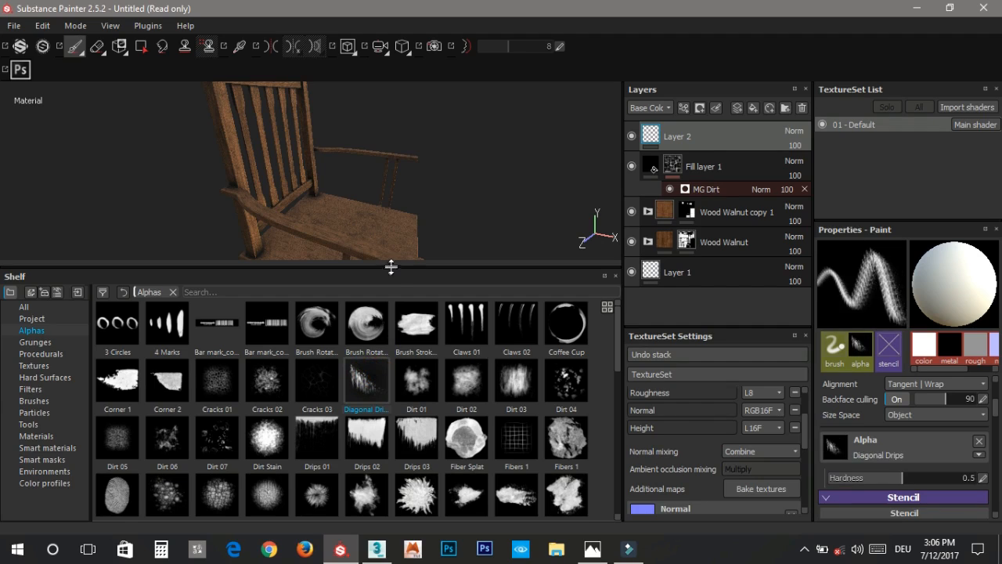
Step: Try a Diagonal Drips stamp on the backrest slats and undo it
{"action": "left_click_drag", "start_coordinate": [393, 269], "coordinate": [387, 430]}
{"action": "left_click_drag", "start_coordinate": [341, 302], "coordinate": [456, 268], "text": "alt"}
{"action": "scroll", "coordinate": [335, 202], "scroll_direction": "up", "scroll_amount": 3}
{"action": "middle_click_drag", "start_coordinate": [330, 302], "coordinate": [293, 411], "text": "alt"}
{"action": "scroll", "coordinate": [333, 279], "scroll_direction": "up", "scroll_amount": 2}
{"action": "right_click_drag", "start_coordinate": [330, 278], "coordinate": [329, 277], "text": "ctrl"}
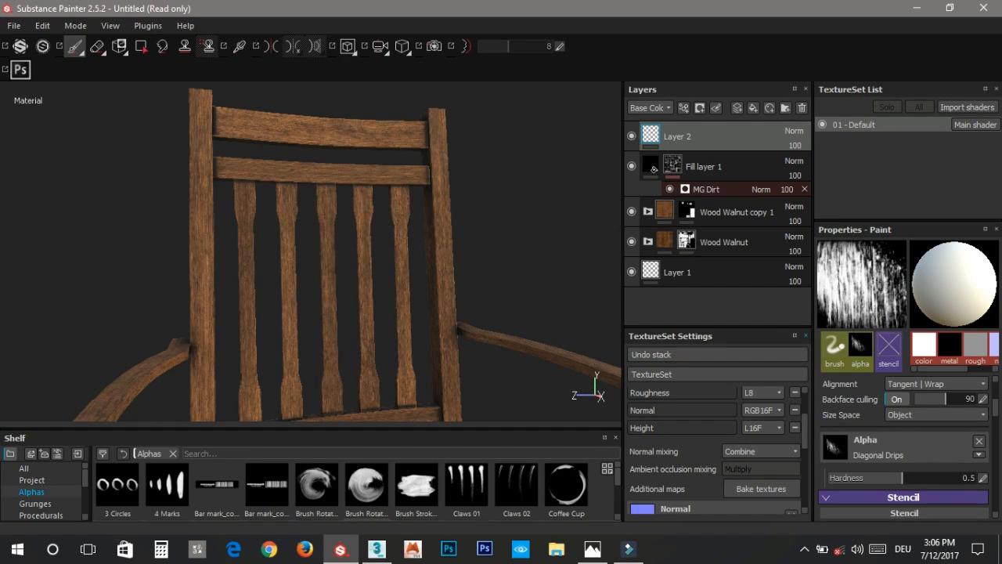
{"action": "left_click", "coordinate": [340, 285]}
{"action": "key", "text": "ctrl+z"}
Step: Leave only the color channel enabled in the brush material and set its base color to black
{"action": "left_click_drag", "start_coordinate": [997, 416], "coordinate": [998, 389]}
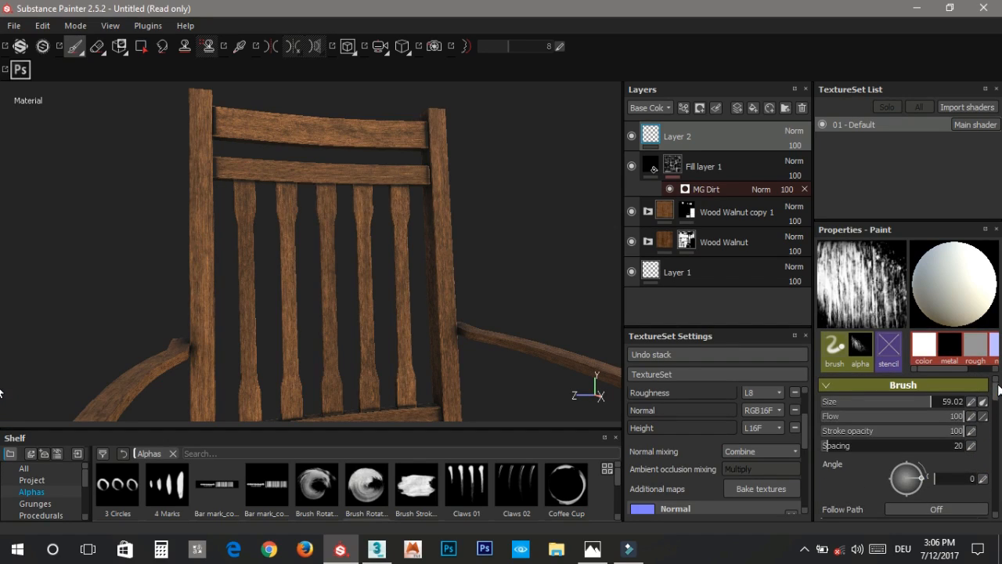
{"action": "scroll", "coordinate": [998, 413], "scroll_direction": "down", "scroll_amount": 4}
{"action": "left_click", "coordinate": [906, 412]}
{"action": "left_click", "coordinate": [840, 430]}
{"action": "left_click", "coordinate": [973, 411]}
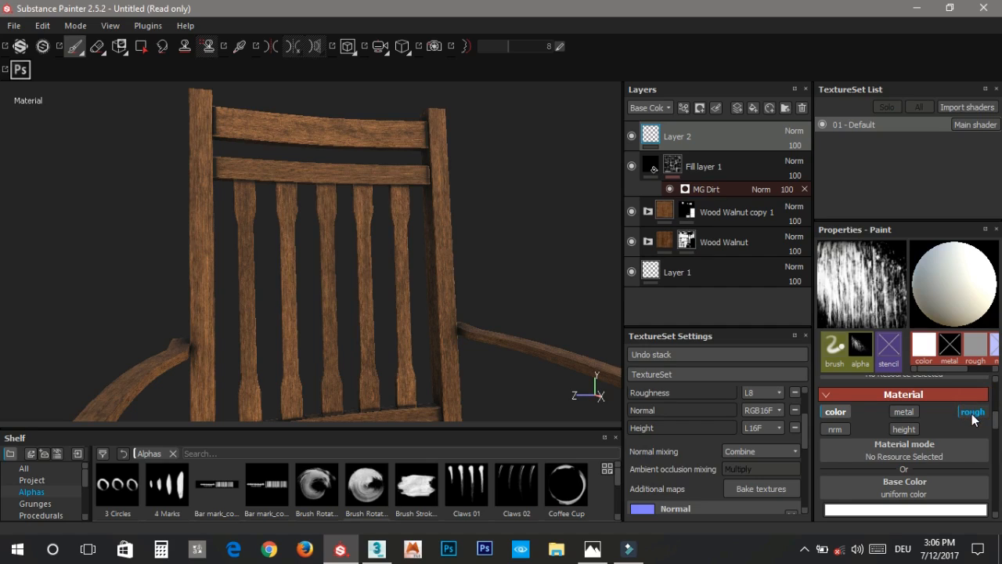
{"action": "left_click", "coordinate": [913, 499]}
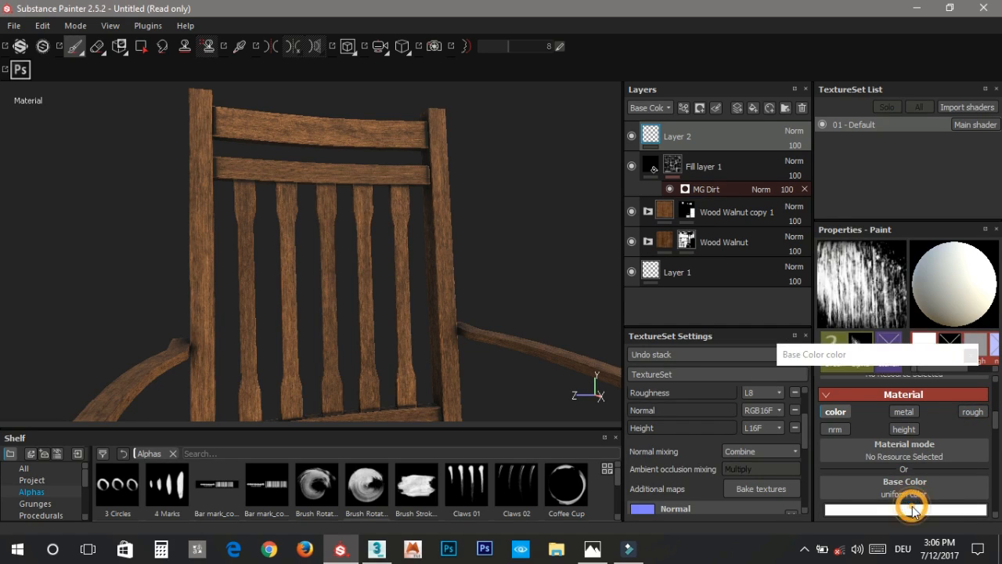
{"action": "left_click_drag", "start_coordinate": [810, 474], "coordinate": [826, 515]}
{"action": "left_click", "coordinate": [971, 356]}
Step: Try the black Diagonal Drips brush on the backrest slats
{"action": "mouse_move", "coordinate": [487, 319]}
{"action": "left_mouse_down", "text": "alt"}
{"action": "mouse_move", "coordinate": [497, 324]}
{"action": "mouse_move", "coordinate": [488, 326]}
{"action": "left_mouse_up", "text": "alt"}
{"action": "right_click_drag", "start_coordinate": [492, 326], "coordinate": [282, 329], "text": "shift"}
{"action": "left_click", "coordinate": [337, 288]}
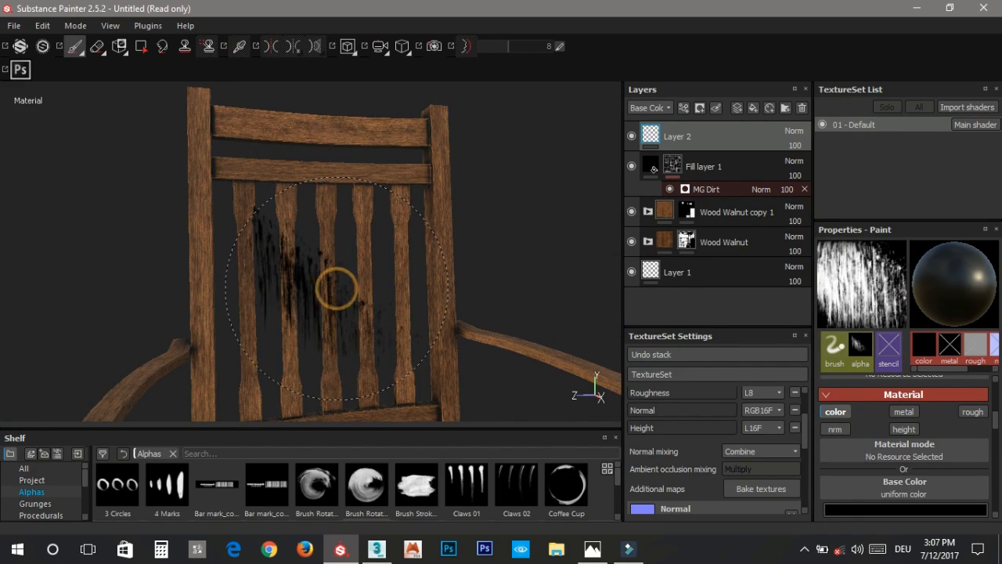
{"action": "left_click_drag", "start_coordinate": [498, 289], "coordinate": [466, 291], "text": "alt"}
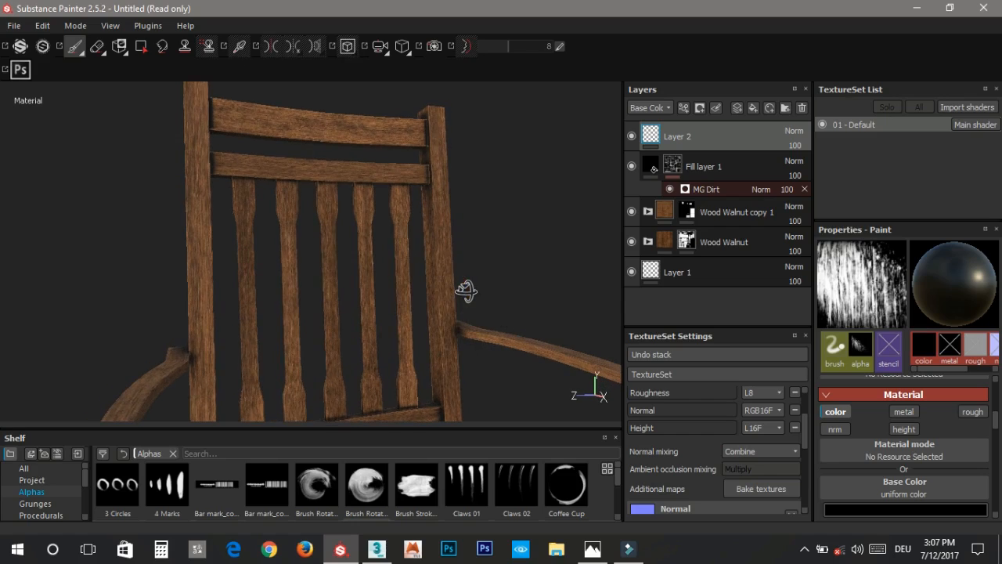
Step: Move the new paint layer into the Wood Walnut copy 1 group and delete it
{"action": "left_click_drag", "start_coordinate": [654, 131], "coordinate": [675, 210]}
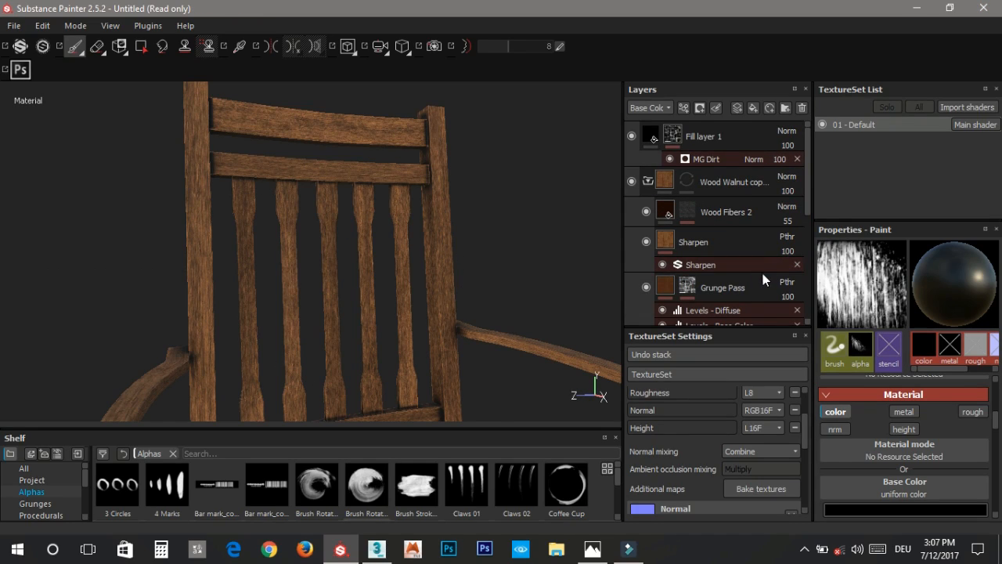
{"action": "scroll", "coordinate": [745, 197], "scroll_direction": "down", "scroll_amount": 3}
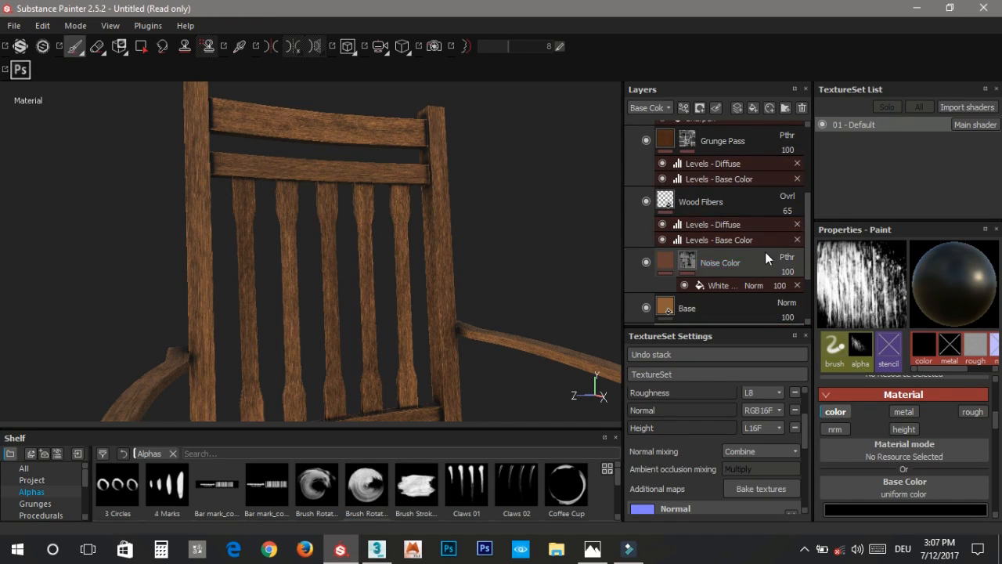
{"action": "scroll", "coordinate": [770, 245], "scroll_direction": "down", "scroll_amount": 2}
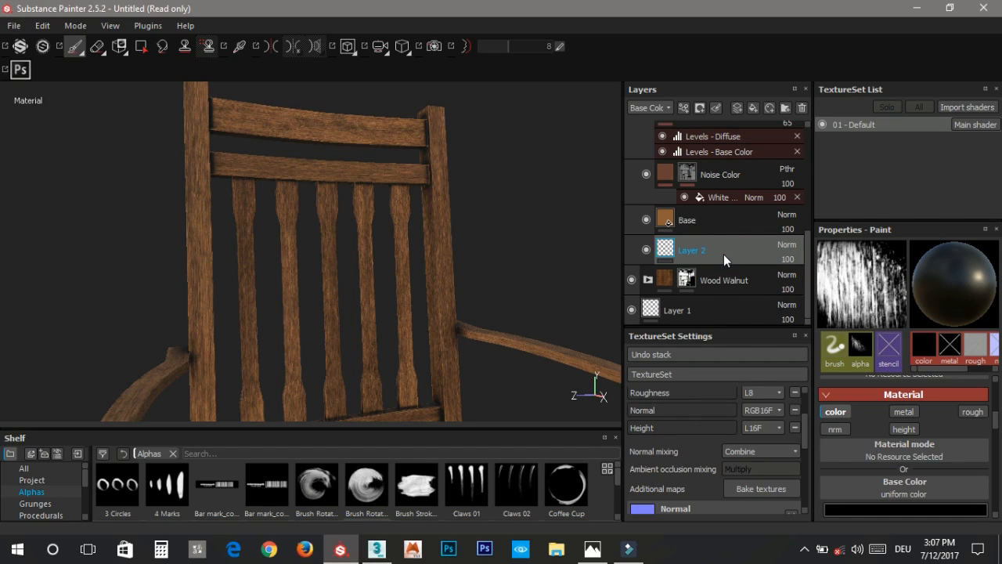
{"action": "key", "text": "Delete"}
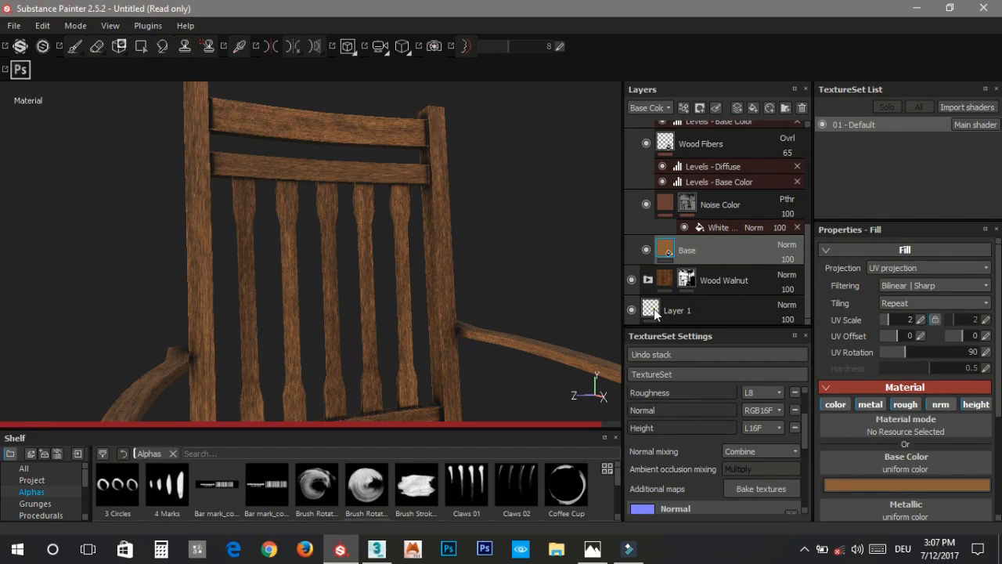
Step: Try a paint layer above Wood Fibers 2 inside the Wood Walnut copy 1 group, and collapse the group
{"action": "left_click", "coordinate": [654, 309]}
{"action": "scroll", "coordinate": [695, 156], "scroll_direction": "up", "scroll_amount": 5}
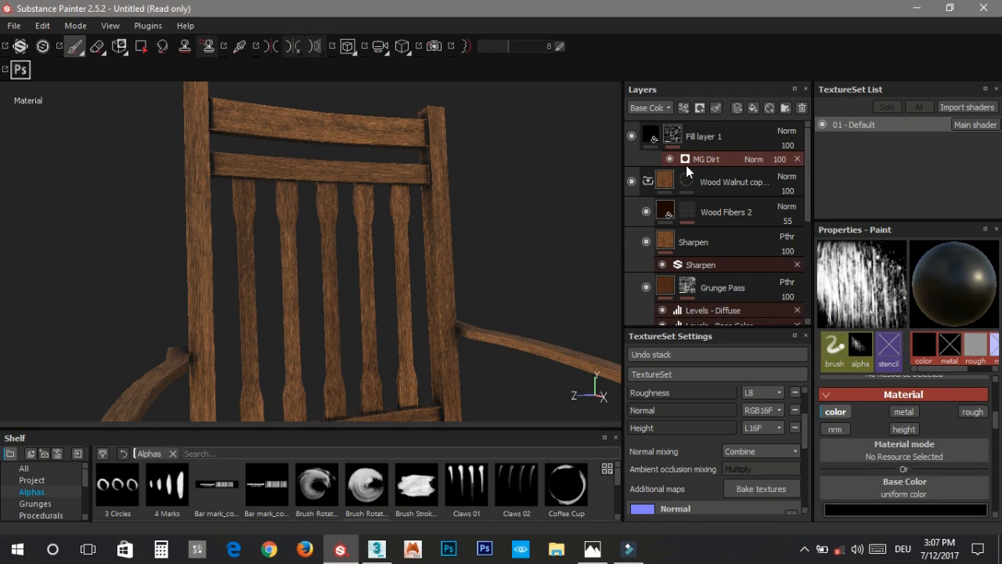
{"action": "left_click", "coordinate": [678, 176]}
{"action": "left_click", "coordinate": [649, 181]}
{"action": "left_click", "coordinate": [650, 181]}
{"action": "left_click", "coordinate": [711, 212]}
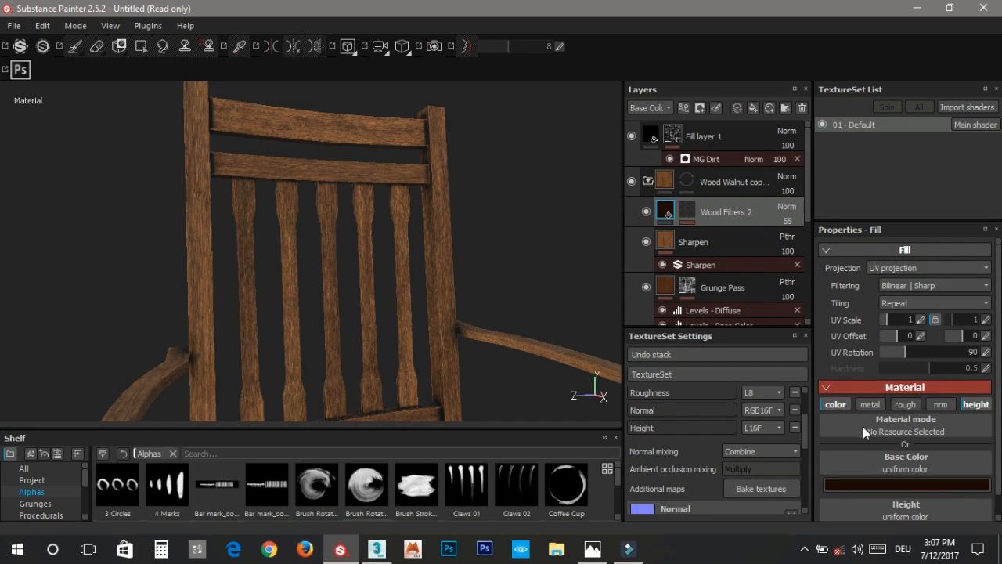
{"action": "left_click", "coordinate": [312, 262]}
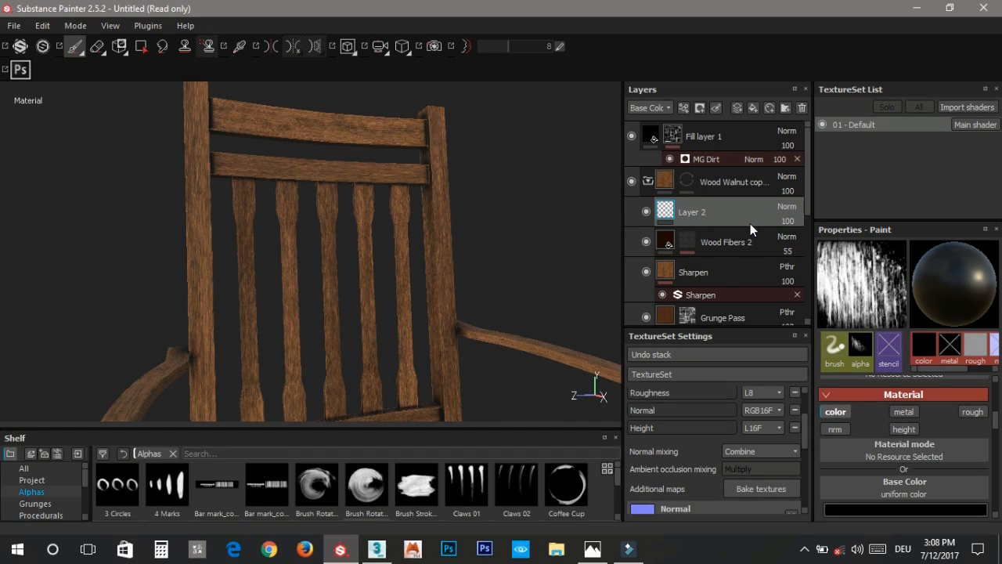
{"action": "left_click", "coordinate": [650, 182]}
Step: Frame the whole chair in a three-quarter view and render it with Iray
{"action": "scroll", "coordinate": [423, 317], "scroll_direction": "down", "scroll_amount": 5}
{"action": "left_click_drag", "start_coordinate": [403, 320], "coordinate": [459, 381], "text": "alt"}
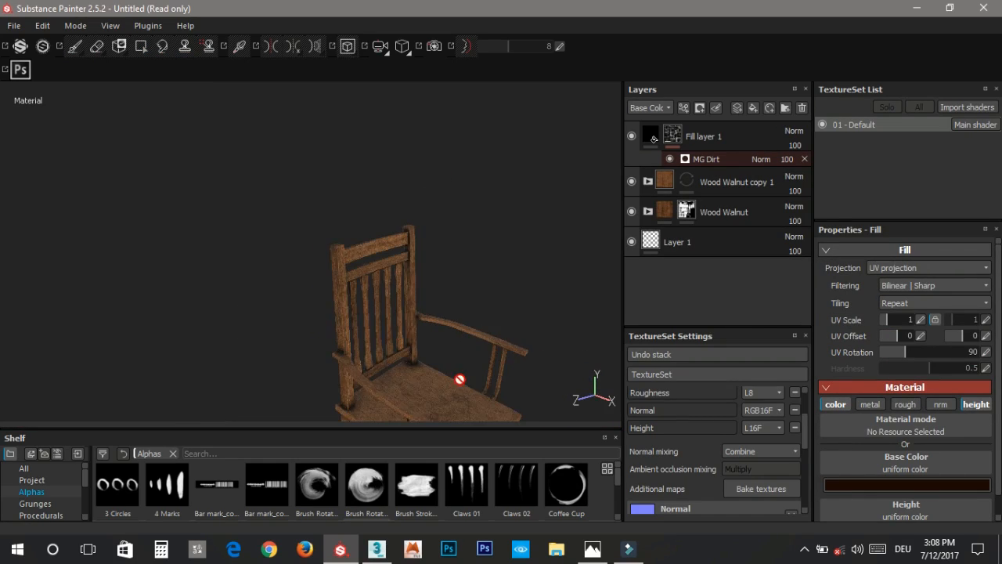
{"action": "middle_click_drag", "start_coordinate": [410, 345], "coordinate": [361, 251], "text": "alt"}
{"action": "left_click_drag", "start_coordinate": [409, 268], "coordinate": [383, 248], "text": "alt"}
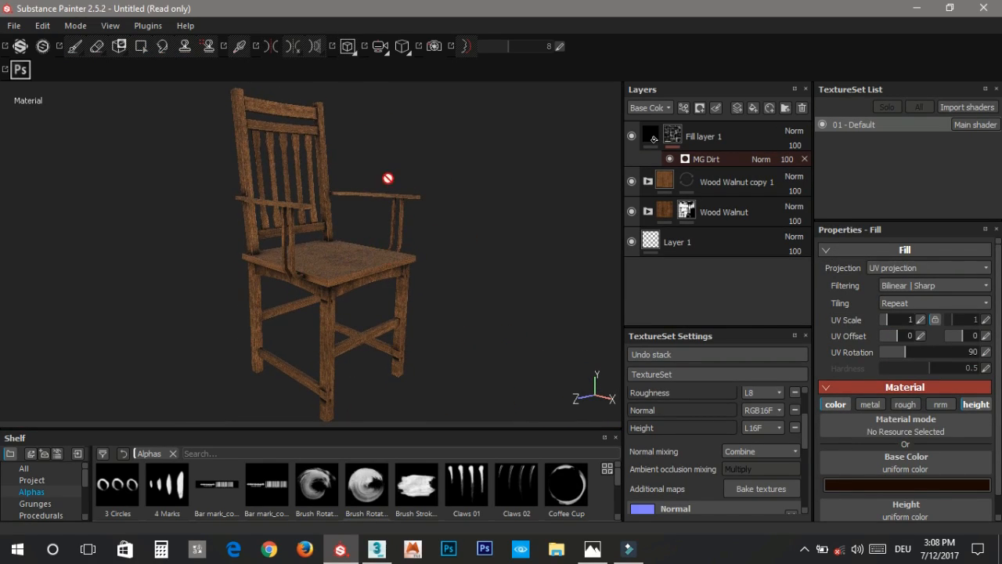
{"action": "left_click", "coordinate": [384, 46]}
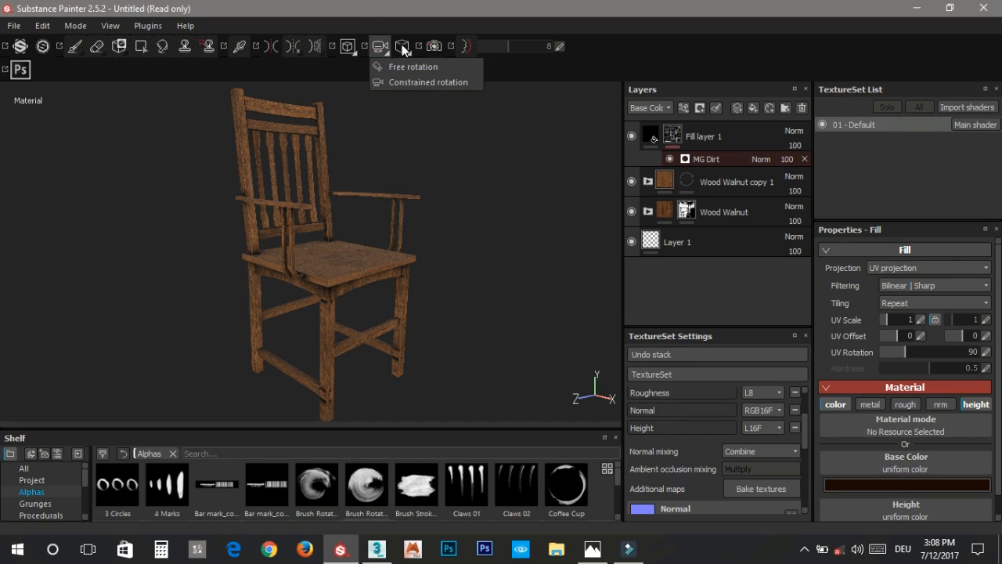
{"action": "left_click", "coordinate": [435, 46]}
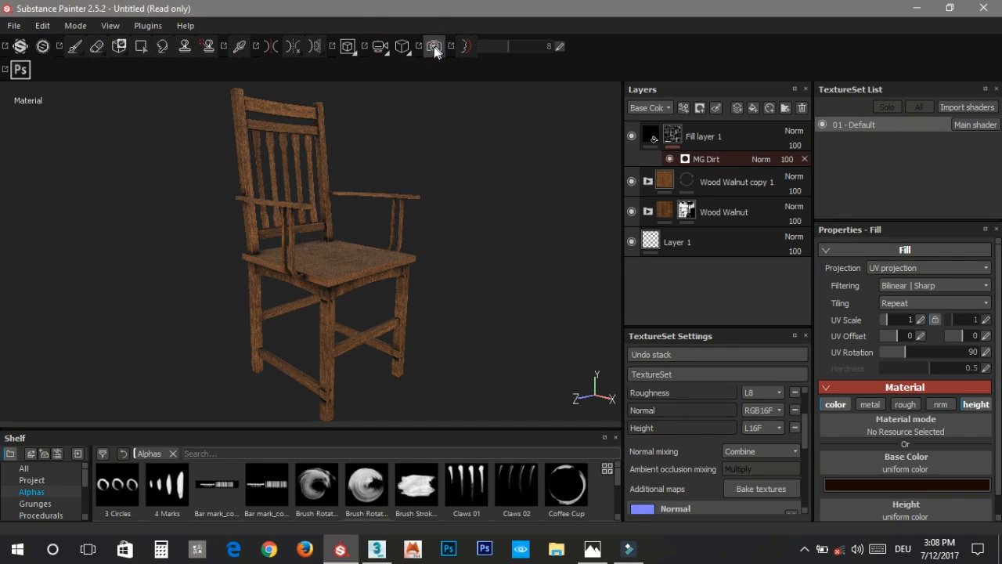
{"action": "left_click", "coordinate": [440, 46]}
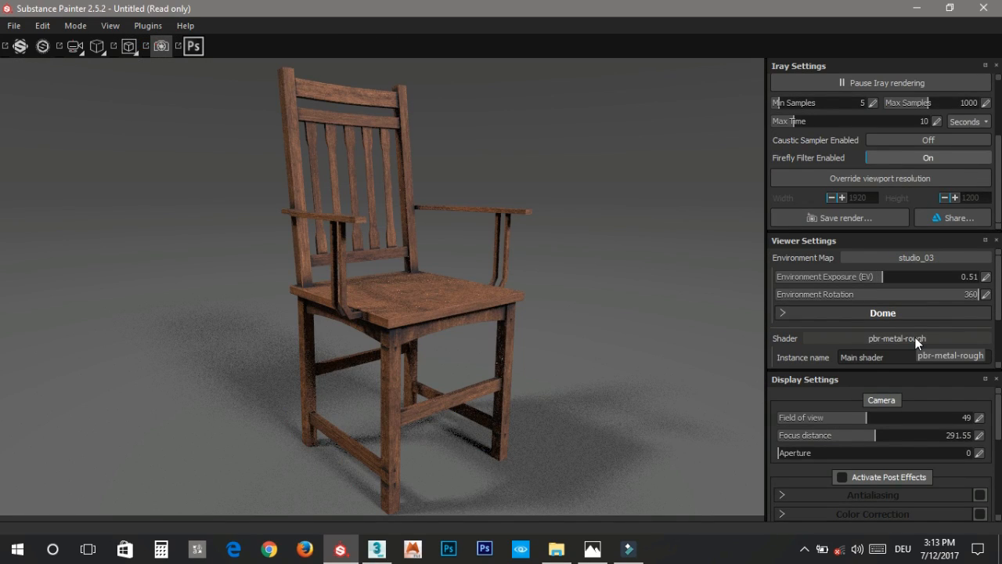
Step: Try the studio_05, Soft_4TubeBank_2BlackFlags and Soft_1LowContrastFront_2Backs environment maps on the Iray render
{"action": "left_click", "coordinate": [909, 258]}
{"action": "left_click_drag", "start_coordinate": [997, 342], "coordinate": [998, 392]}
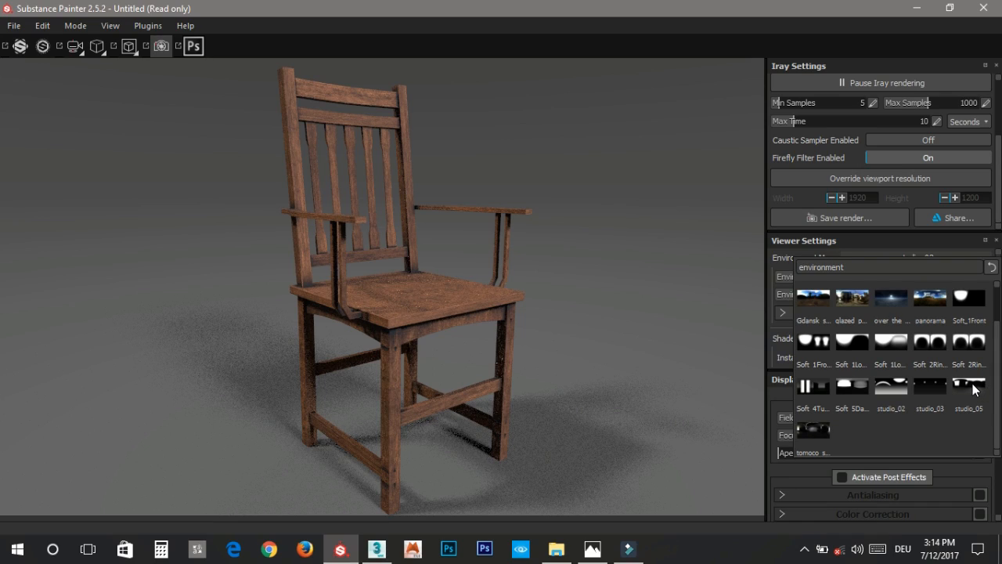
{"action": "left_click", "coordinate": [971, 386]}
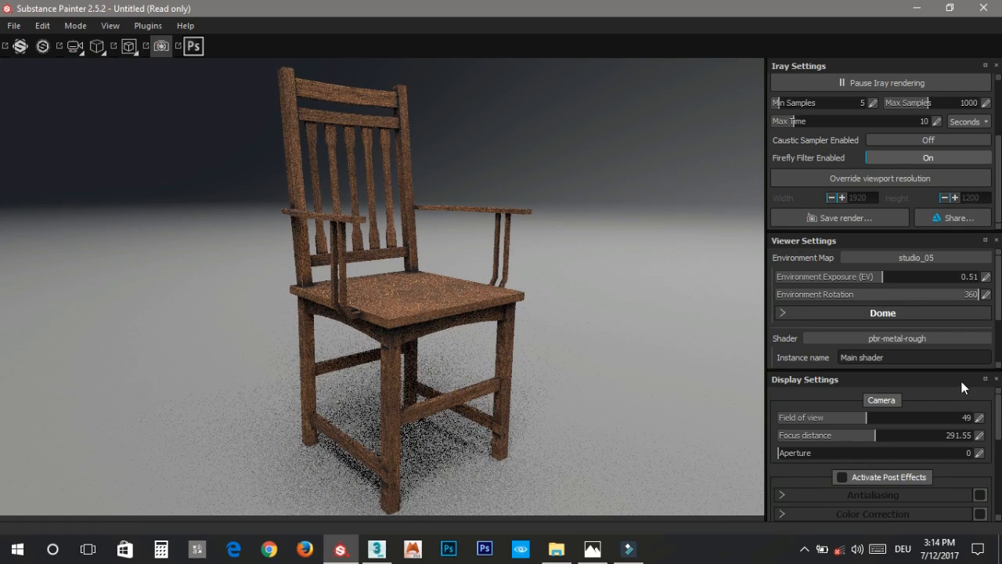
{"action": "left_click", "coordinate": [927, 259]}
{"action": "left_click", "coordinate": [820, 433]}
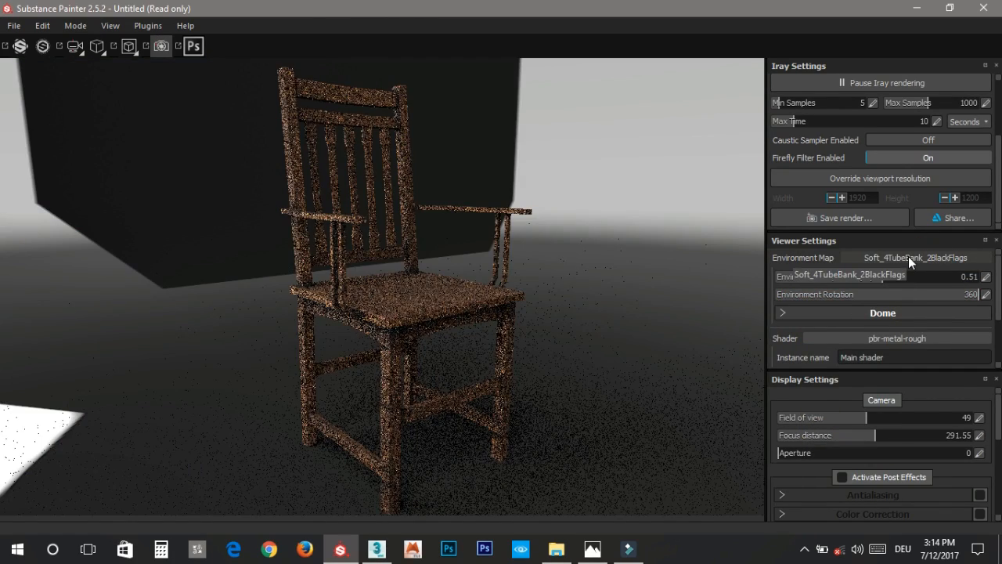
{"action": "left_click", "coordinate": [908, 258]}
{"action": "left_click", "coordinate": [894, 400]}
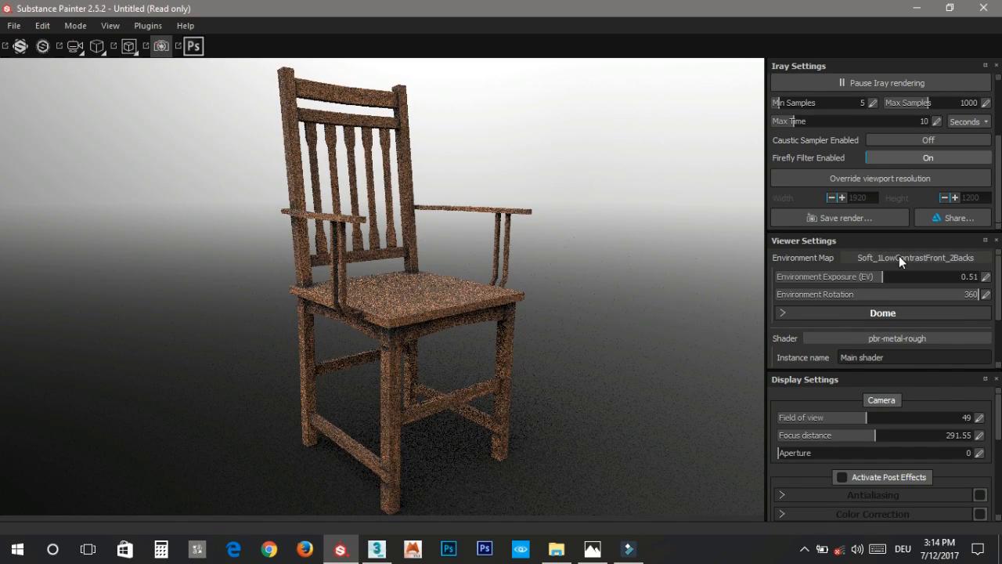
Step: Try the studio_02 and tomoco_studio environment maps on the Iray render
{"action": "left_click", "coordinate": [901, 257]}
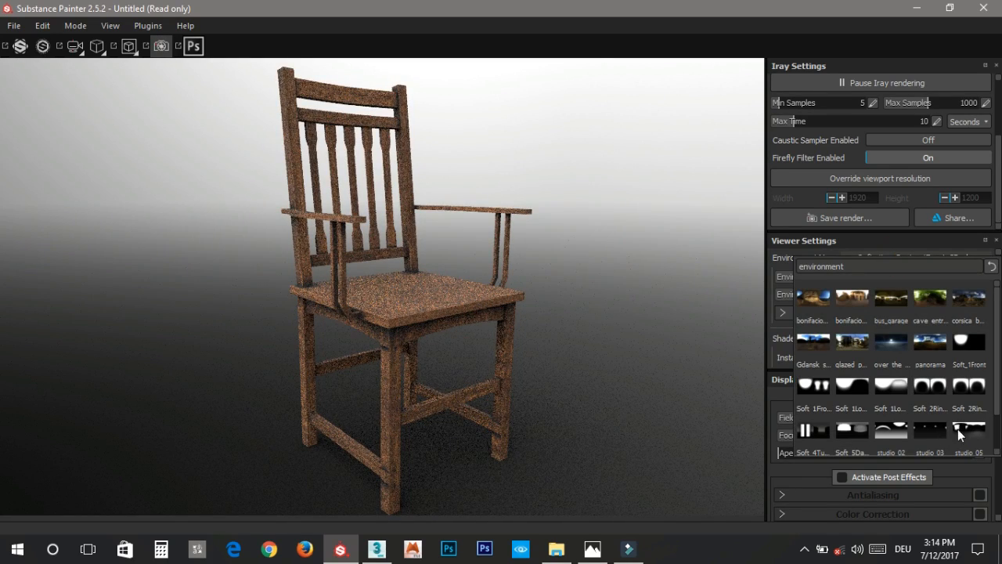
{"action": "left_click", "coordinate": [887, 429]}
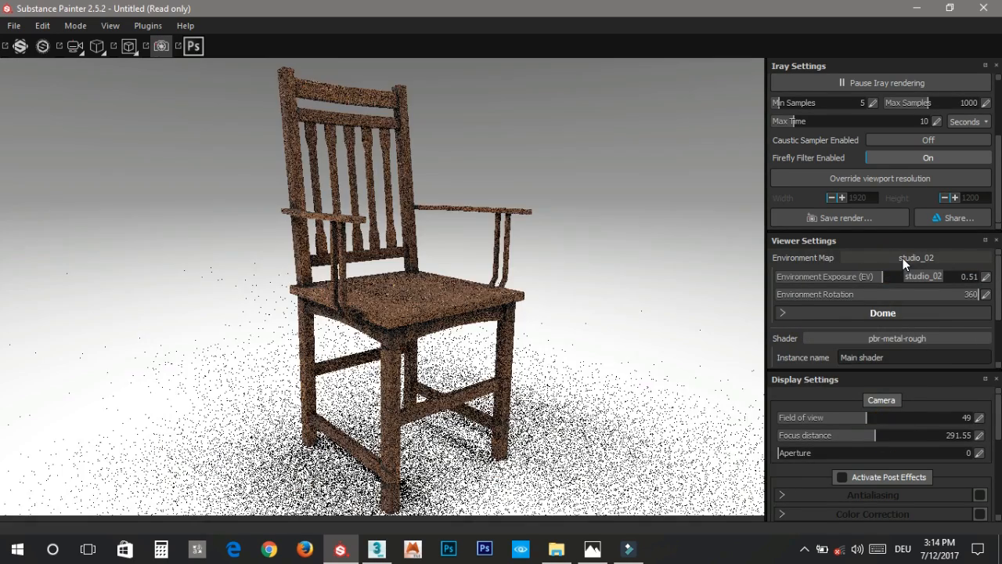
{"action": "left_click", "coordinate": [903, 257]}
{"action": "left_click", "coordinate": [808, 432]}
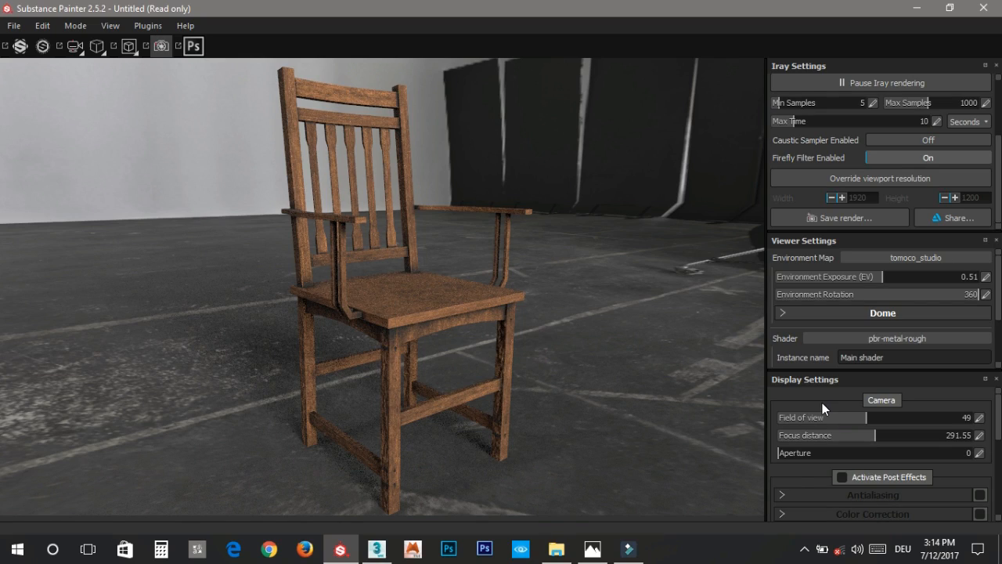
Step: Examine the rendered chair against the tomoco_studio surroundings from several angles and distances
{"action": "left_click", "coordinate": [570, 306]}
{"action": "left_click", "coordinate": [575, 309]}
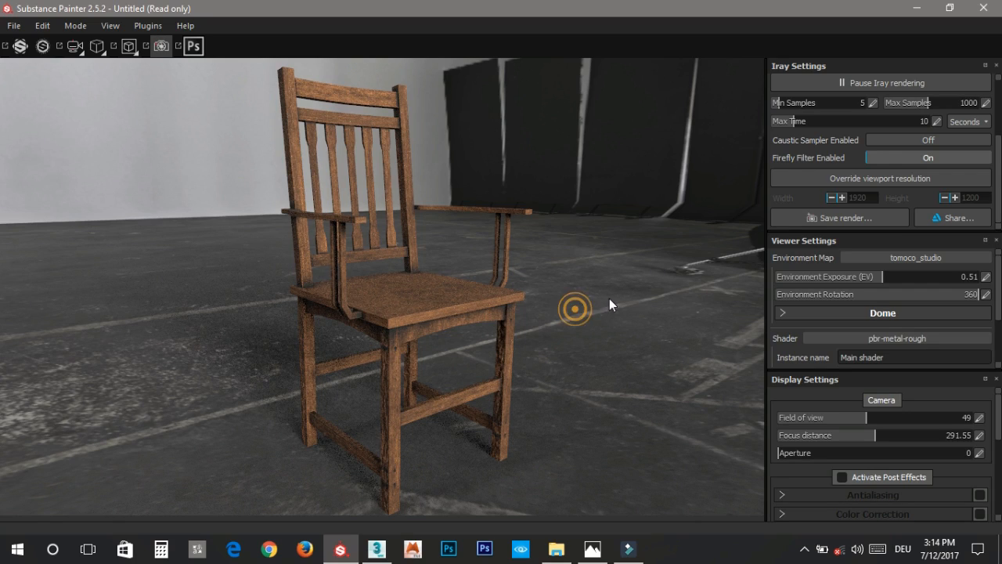
{"action": "left_click_drag", "start_coordinate": [586, 304], "coordinate": [437, 355], "text": "alt"}
{"action": "scroll", "coordinate": [437, 355], "scroll_direction": "down", "scroll_amount": 6}
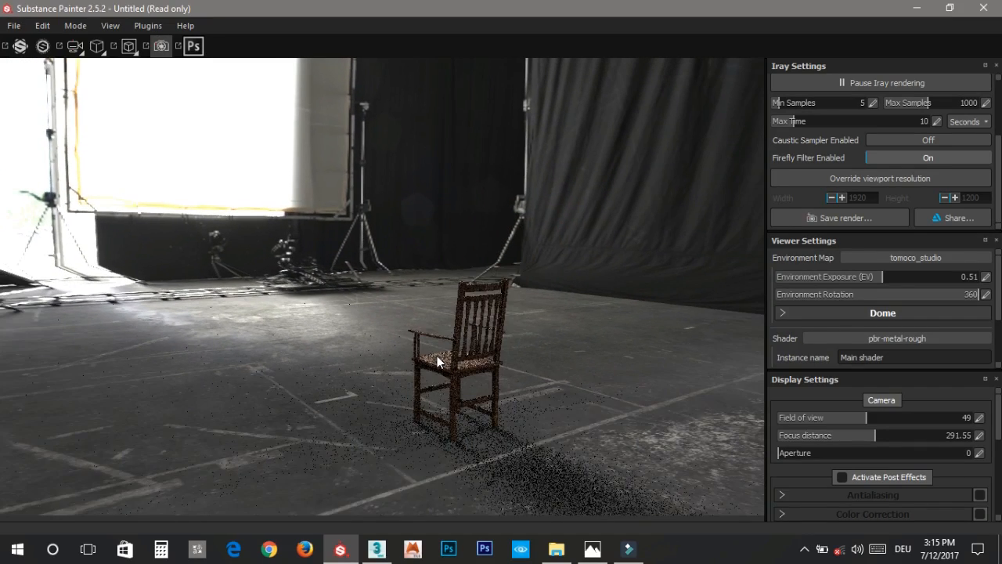
{"action": "scroll", "coordinate": [436, 355], "scroll_direction": "up", "scroll_amount": 3}
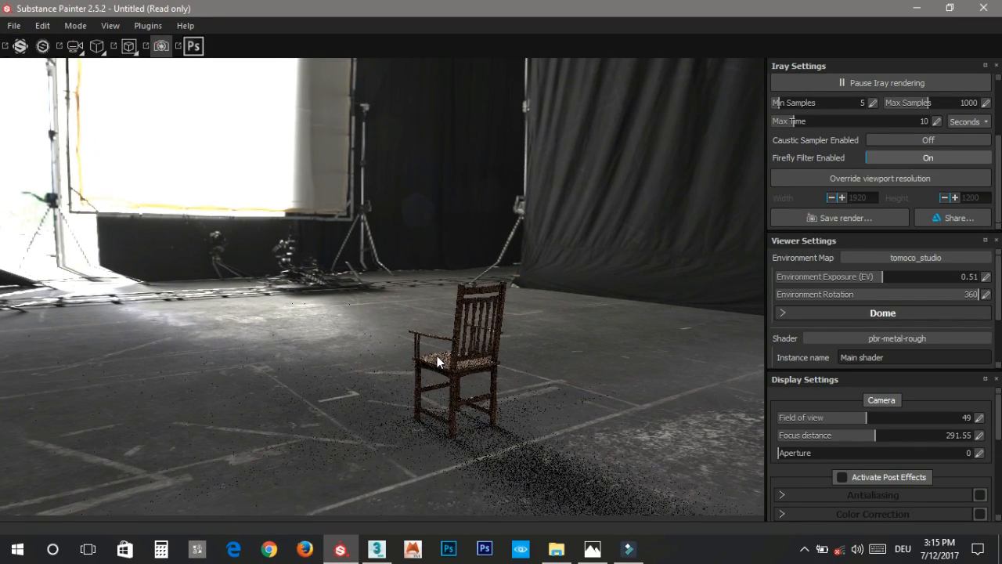
{"action": "scroll", "coordinate": [437, 356], "scroll_direction": "up", "scroll_amount": 4}
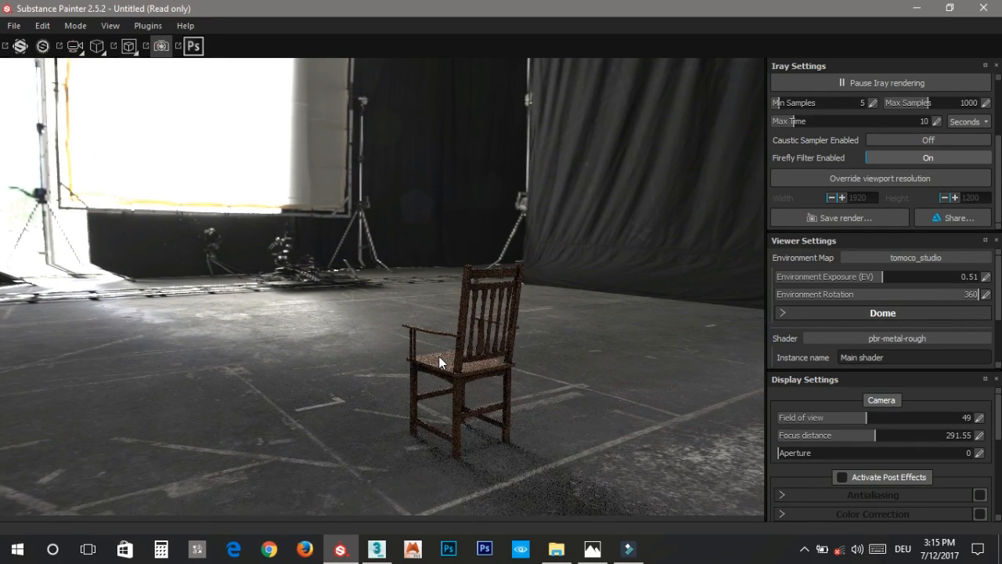
{"action": "middle_click_drag", "start_coordinate": [444, 366], "coordinate": [416, 341], "text": "alt"}
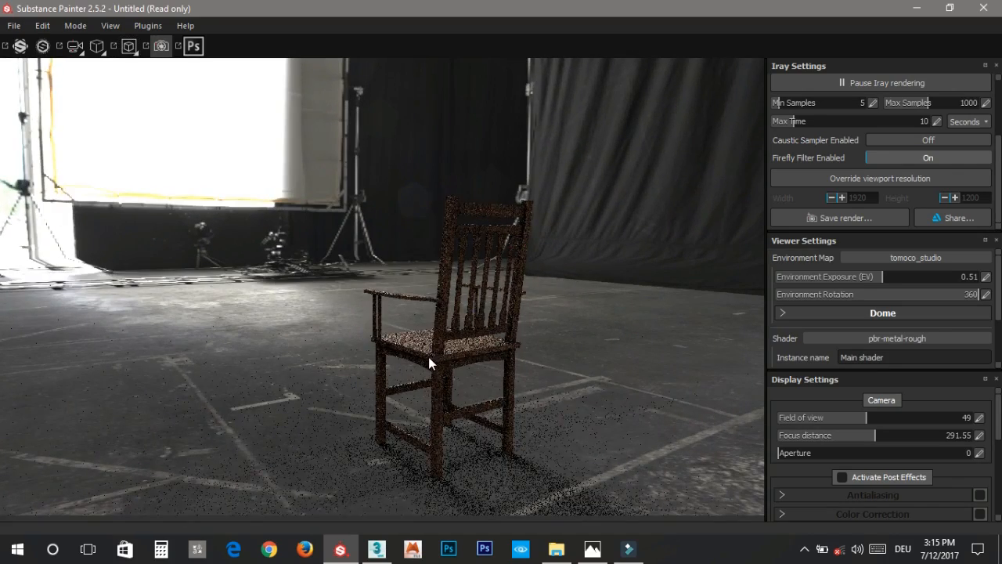
{"action": "left_click_drag", "start_coordinate": [409, 359], "coordinate": [515, 358], "text": "alt"}
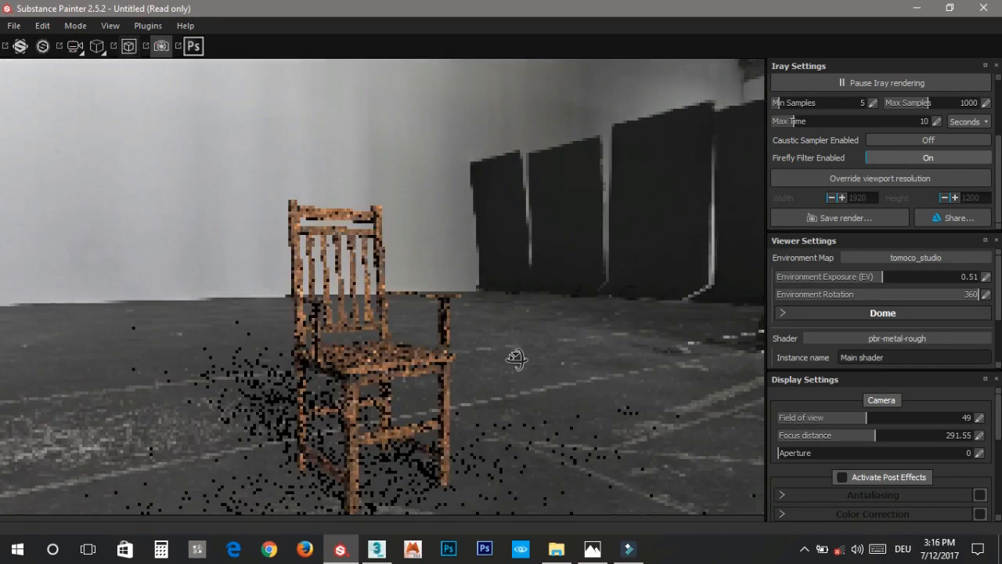
Step: Set the environment rotation to 130 and switch the environment map to studio_03 for a raised three-quarter view of the chair
{"action": "left_click_drag", "start_coordinate": [968, 295], "coordinate": [845, 298]}
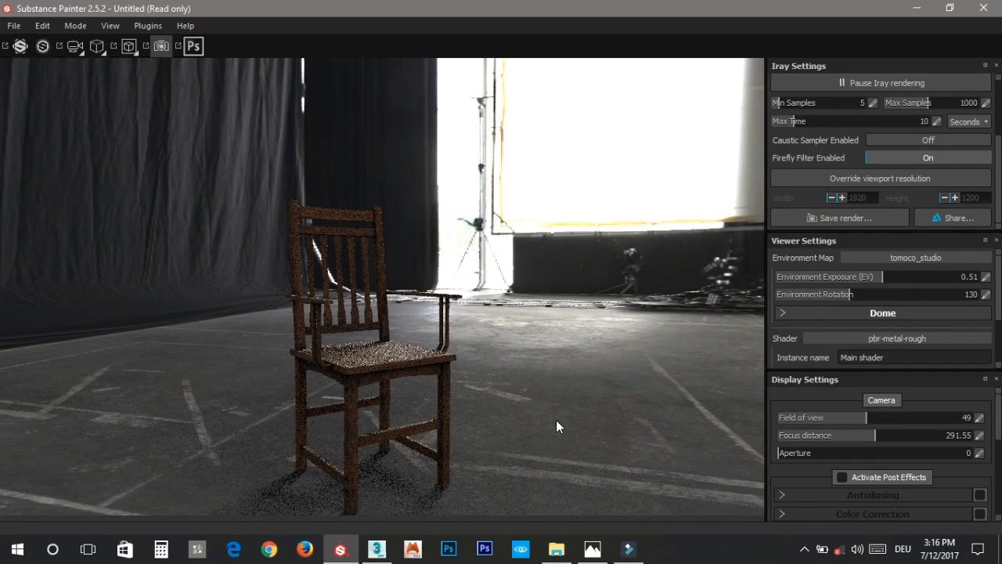
{"action": "scroll", "coordinate": [434, 444], "scroll_direction": "up", "scroll_amount": 1}
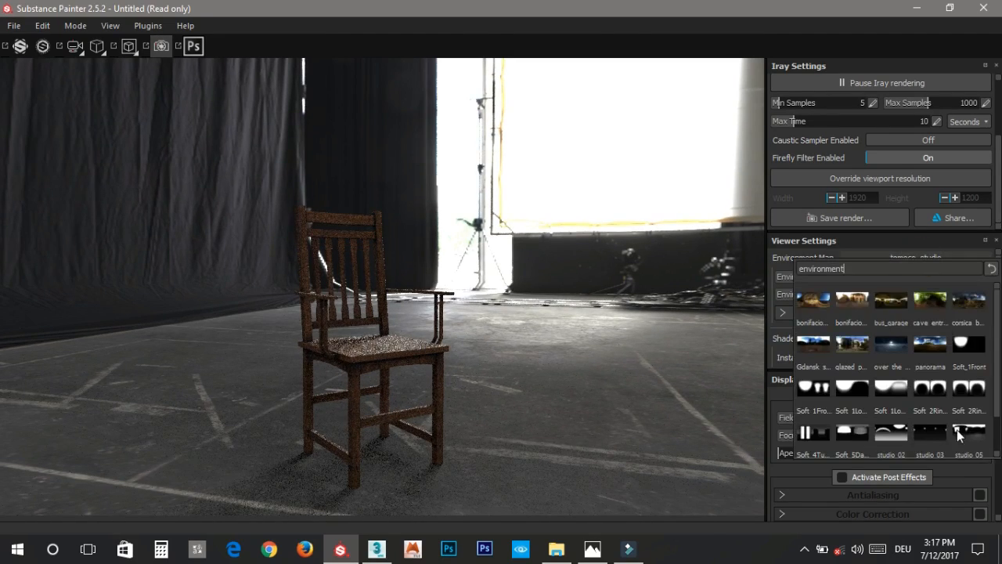
{"action": "left_click", "coordinate": [658, 338]}
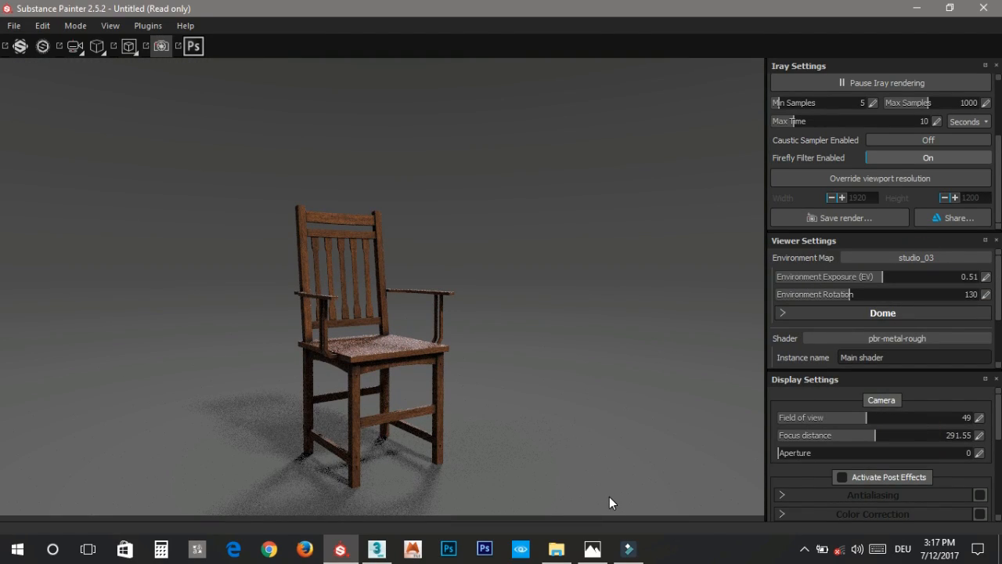
{"action": "mouse_move", "coordinate": [557, 548]}
{"action": "left_click_drag", "start_coordinate": [324, 380], "coordinate": [462, 293], "text": "alt"}
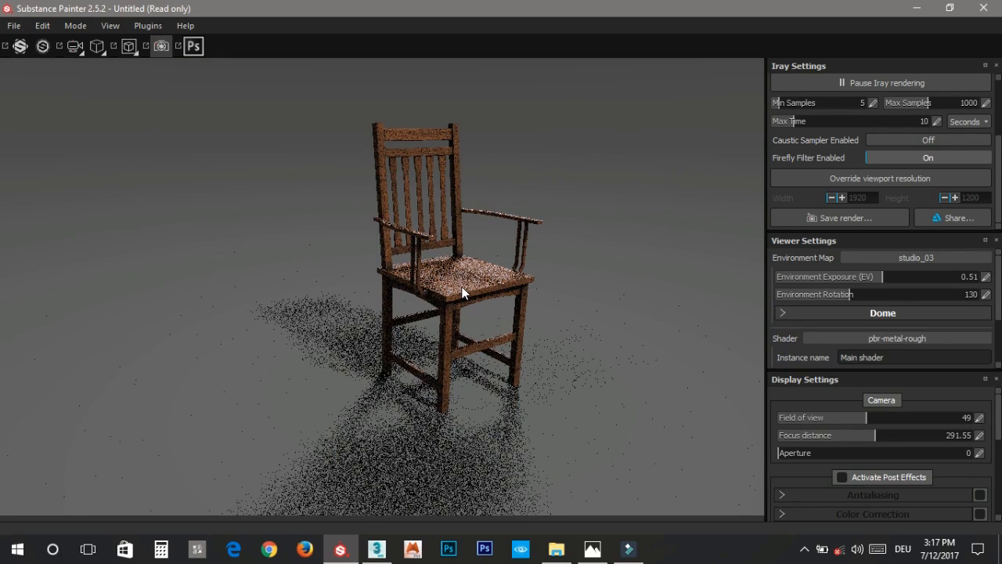